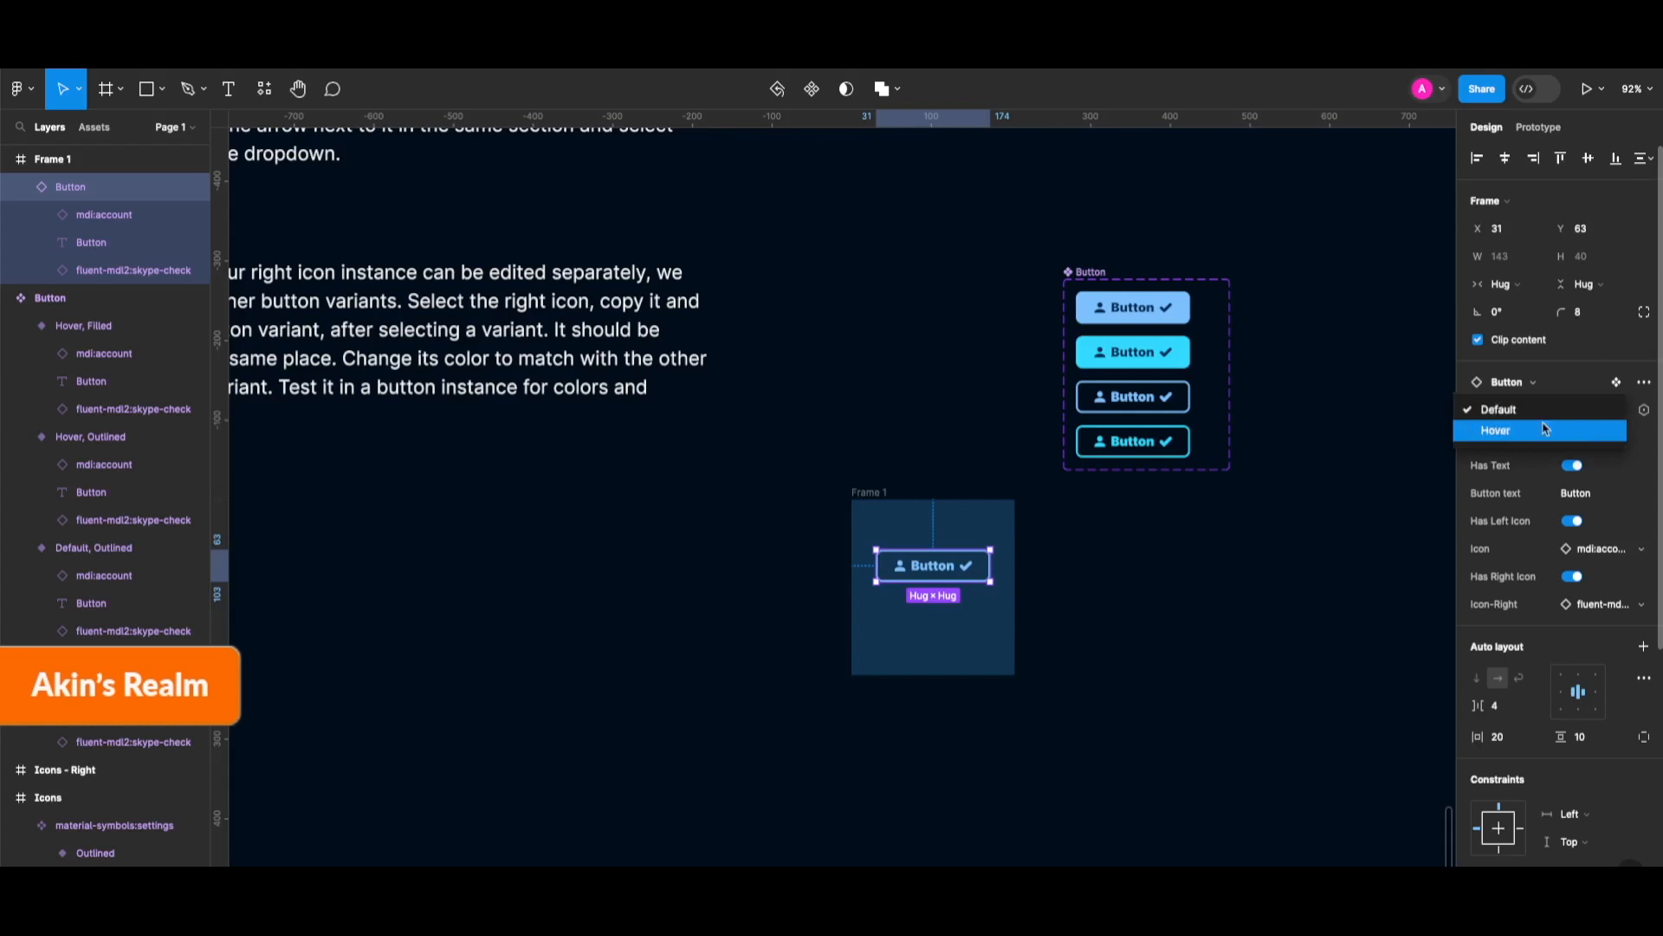
Set the button instance to the Default state and the Filled style.
left_click(1545, 431)
left_click(1571, 412)
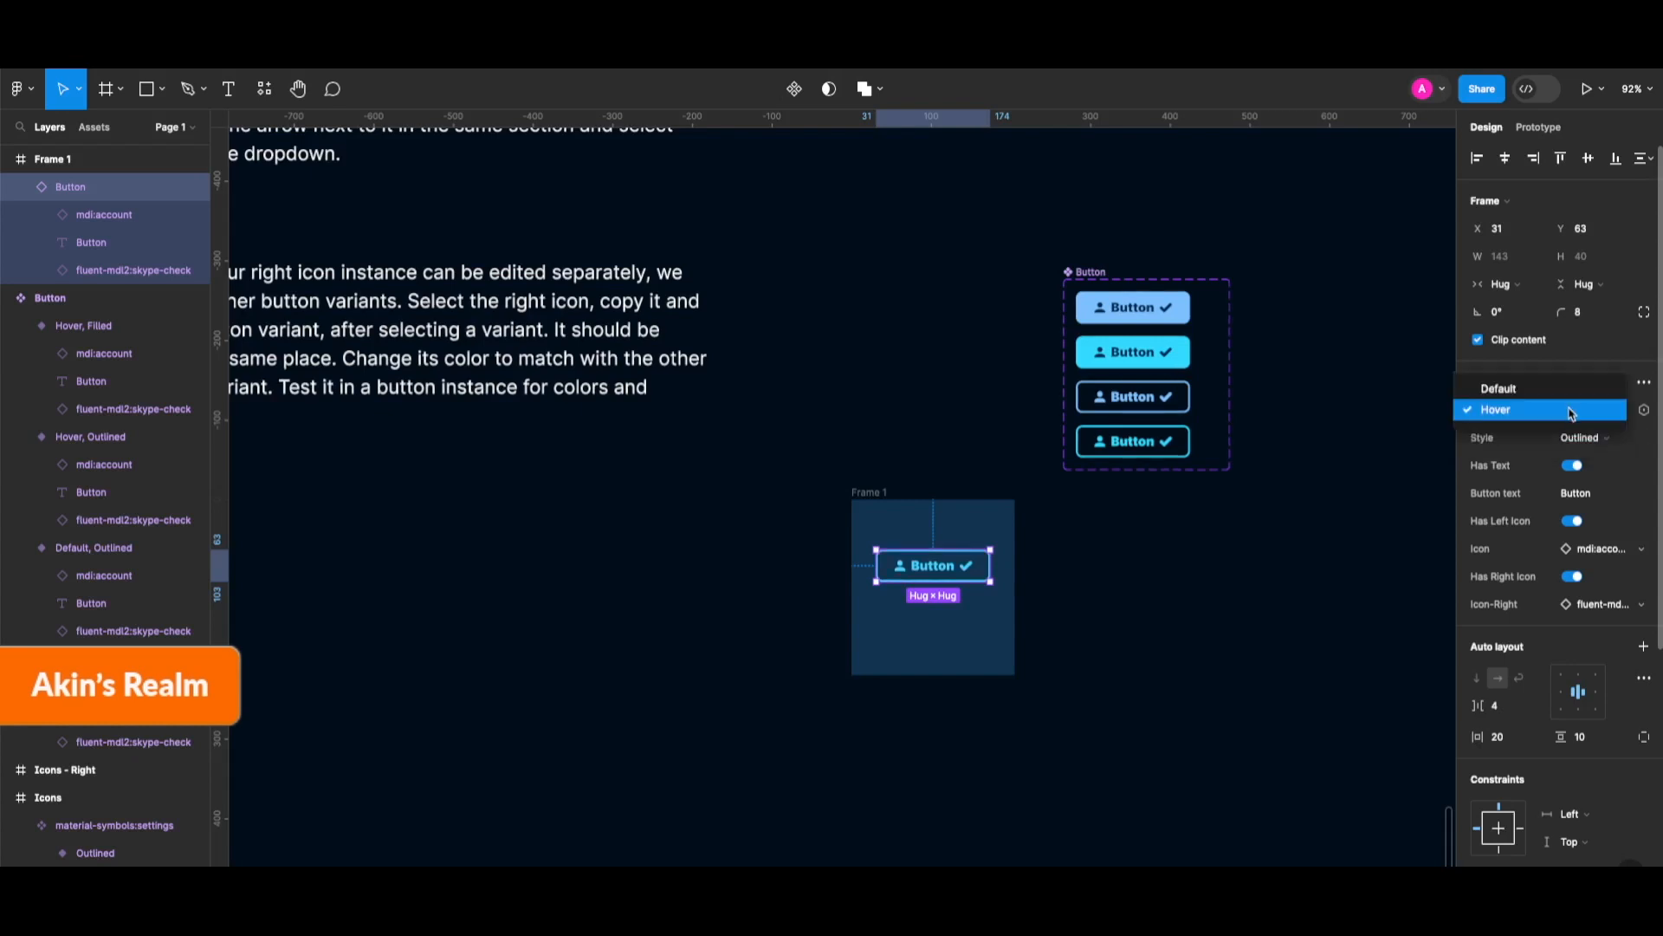
left_click(1543, 389)
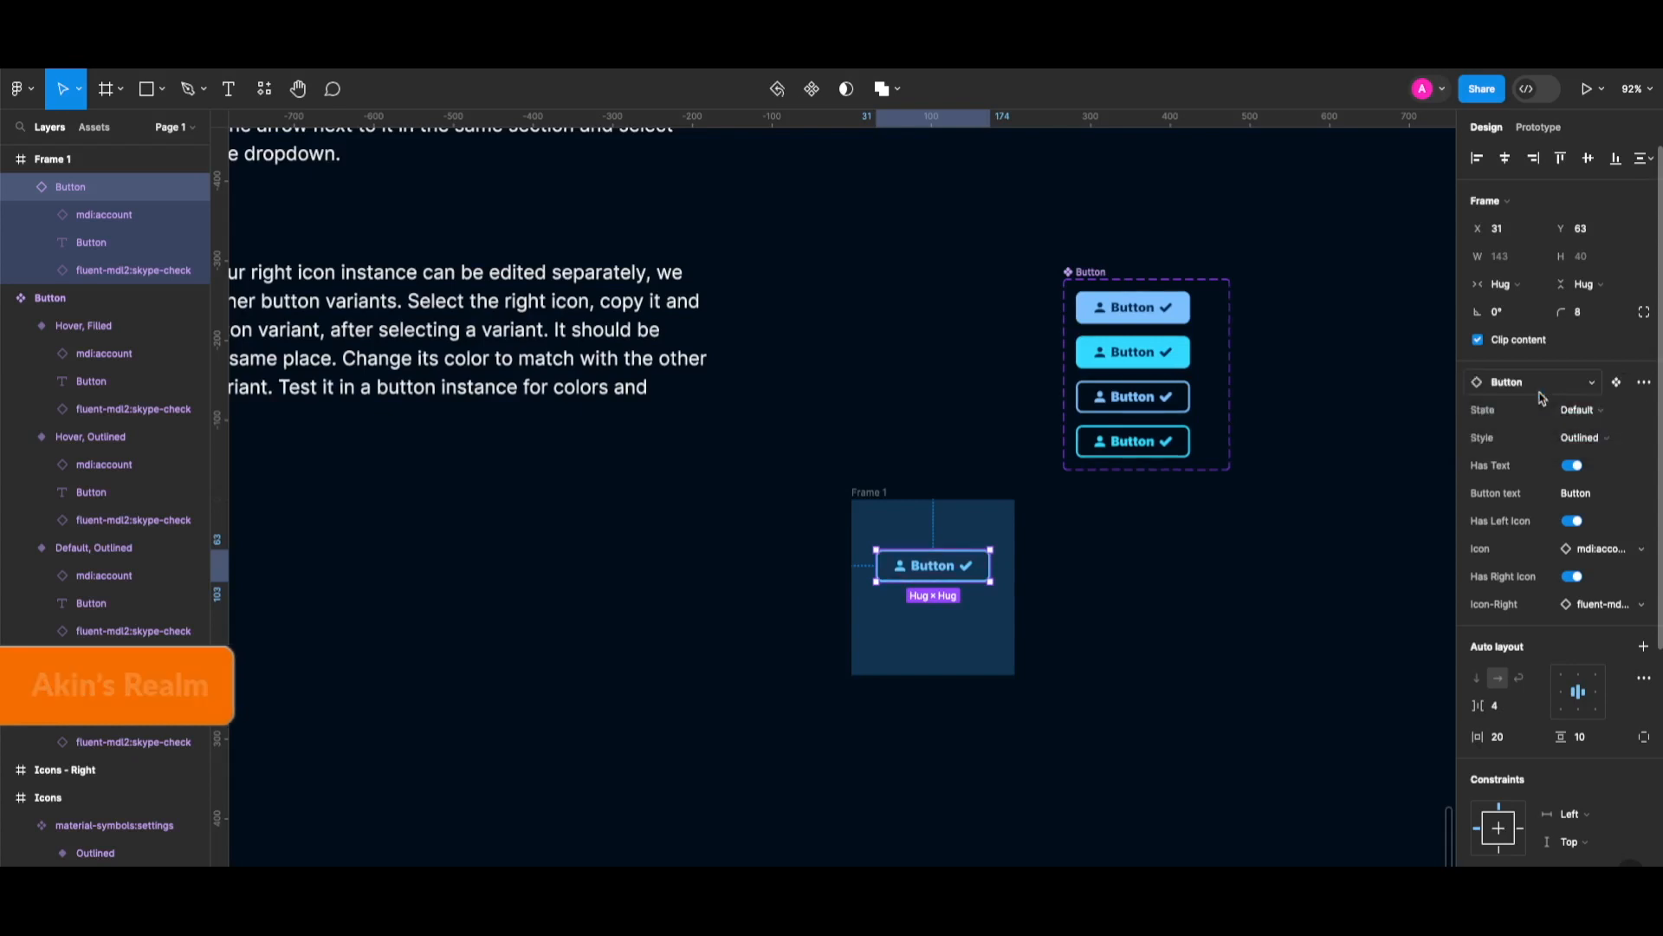
left_click(1582, 438)
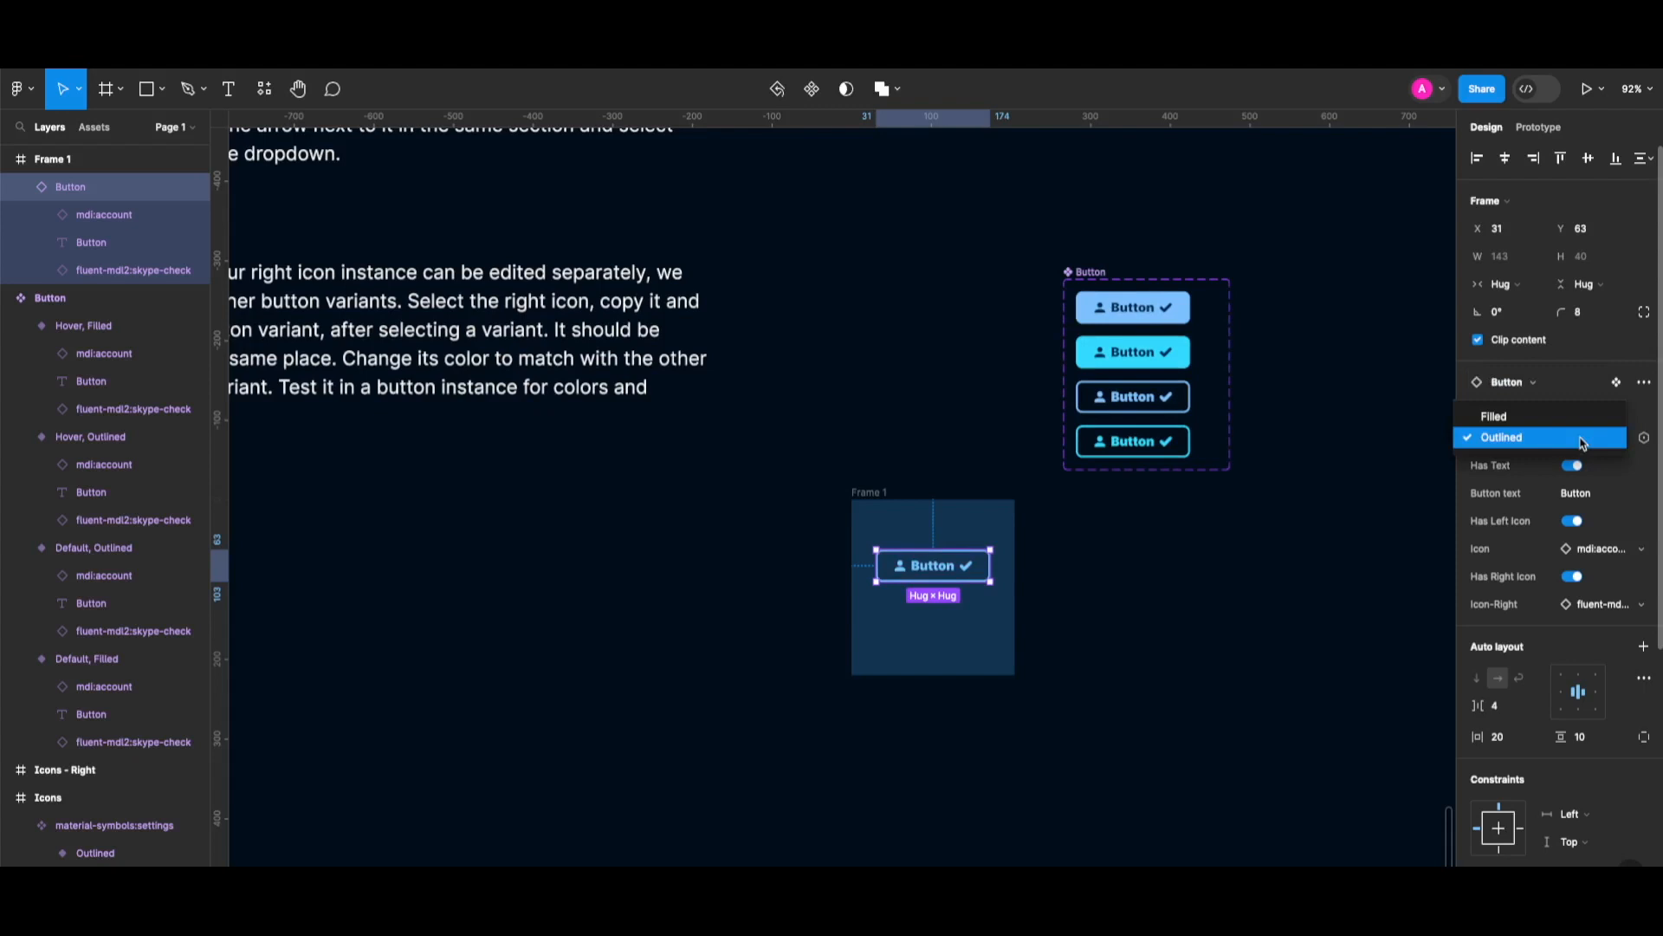
left_click(1532, 418)
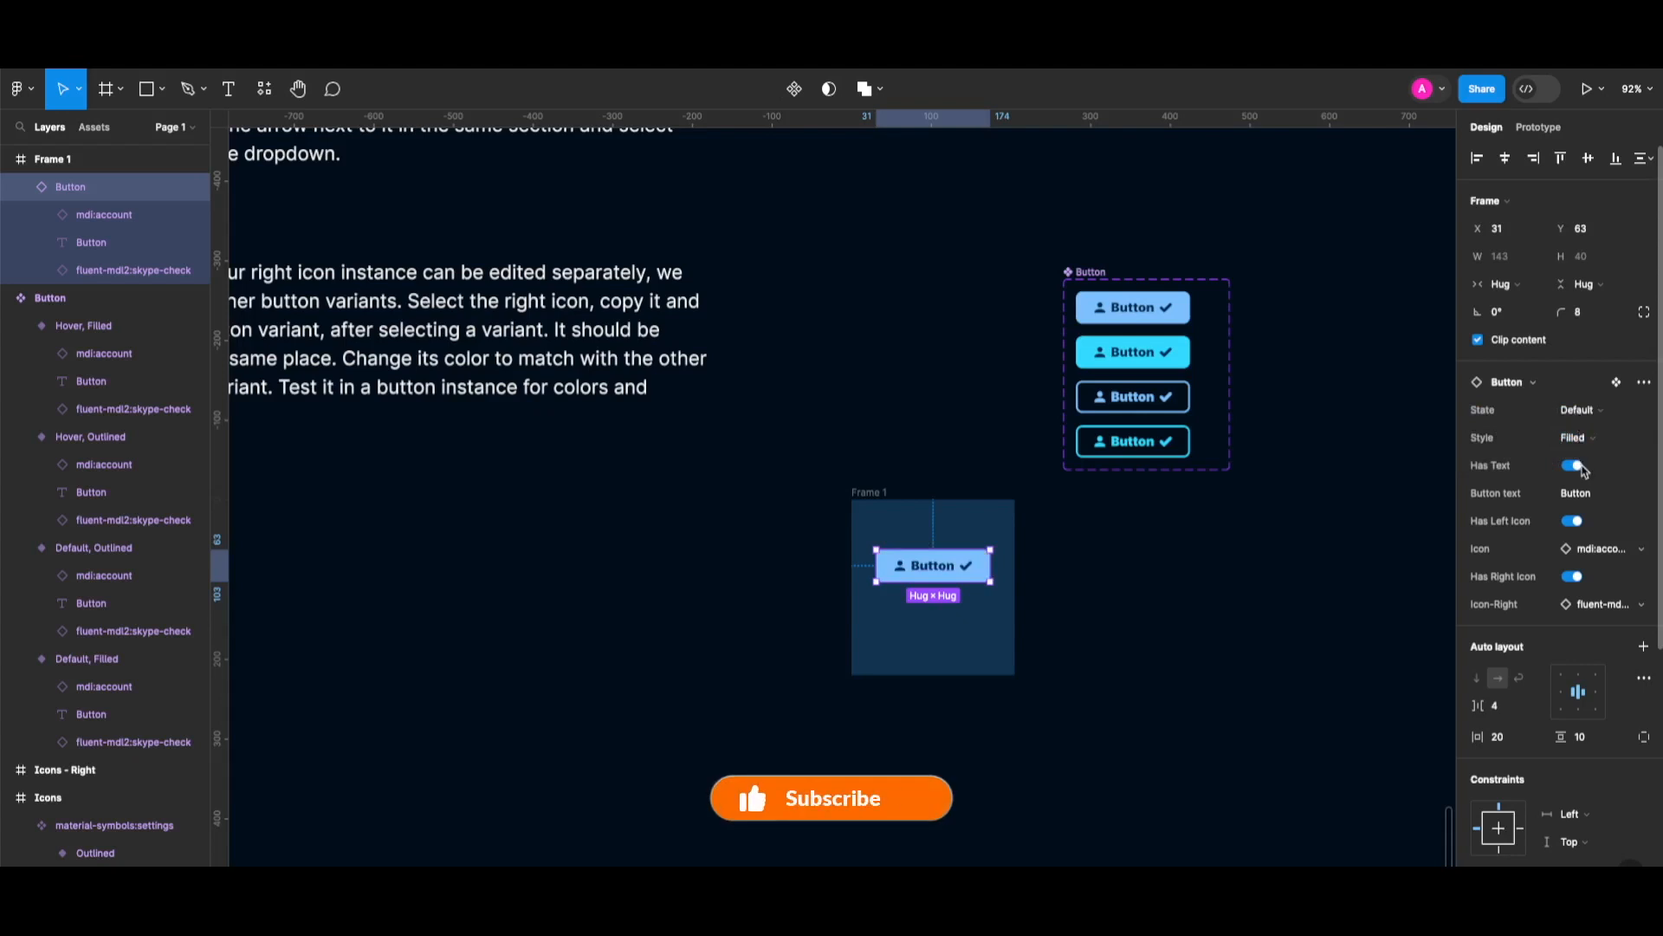
Toggle the label off and on, then try a new label text and undo it.
left_click(1575, 467)
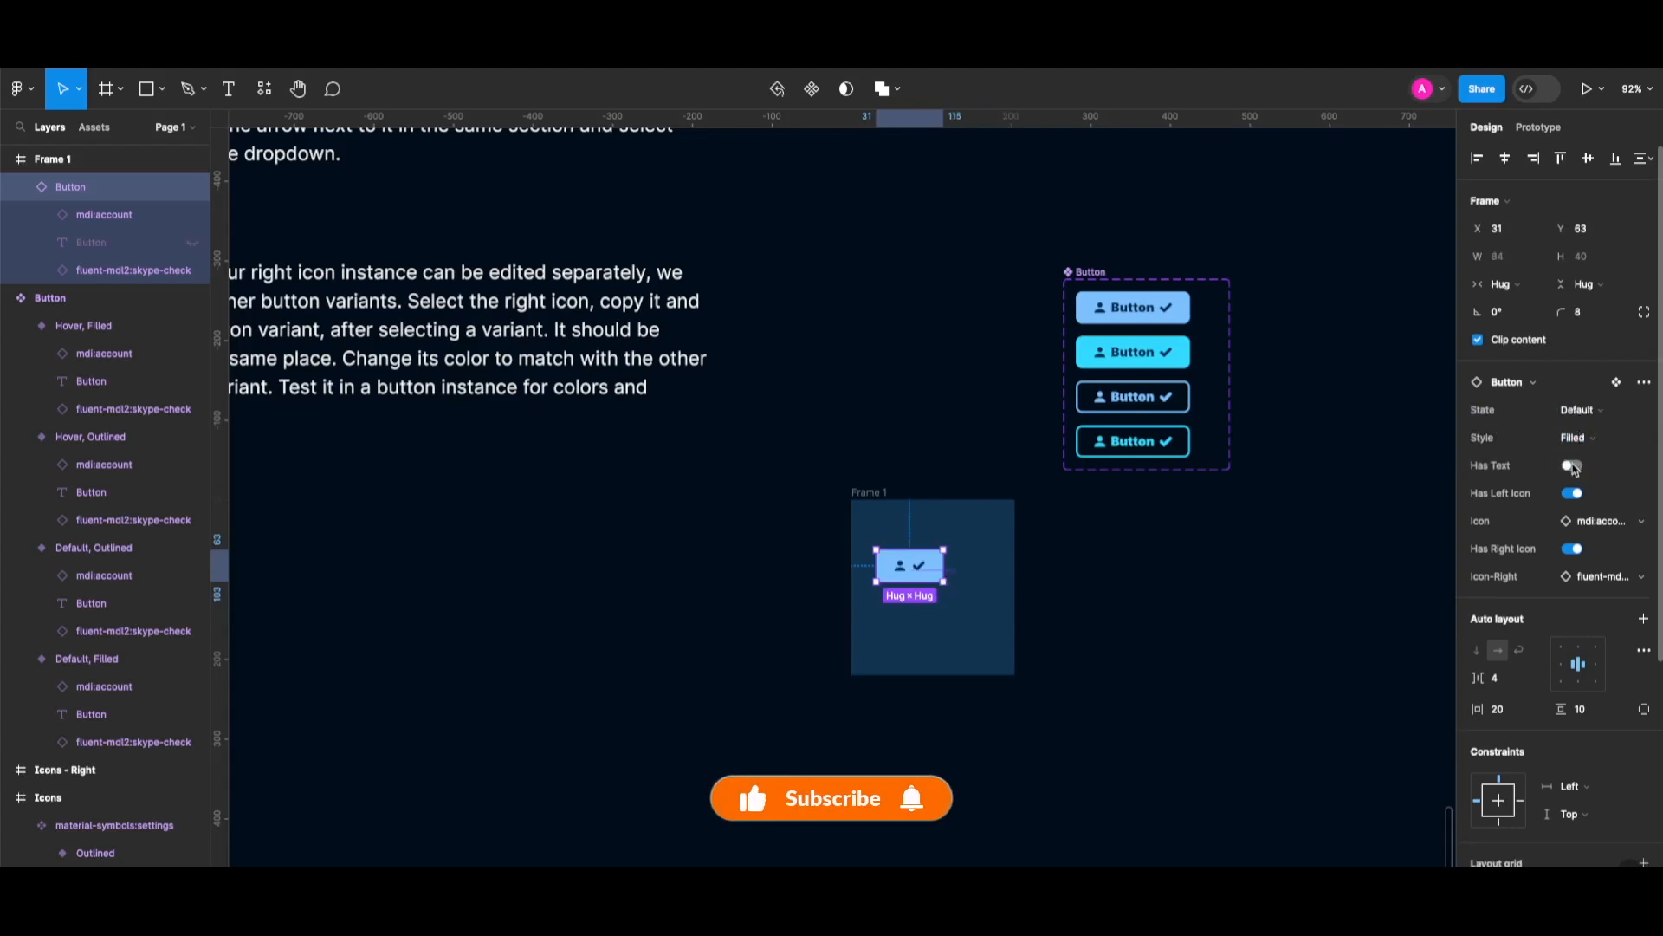
left_click(1575, 467)
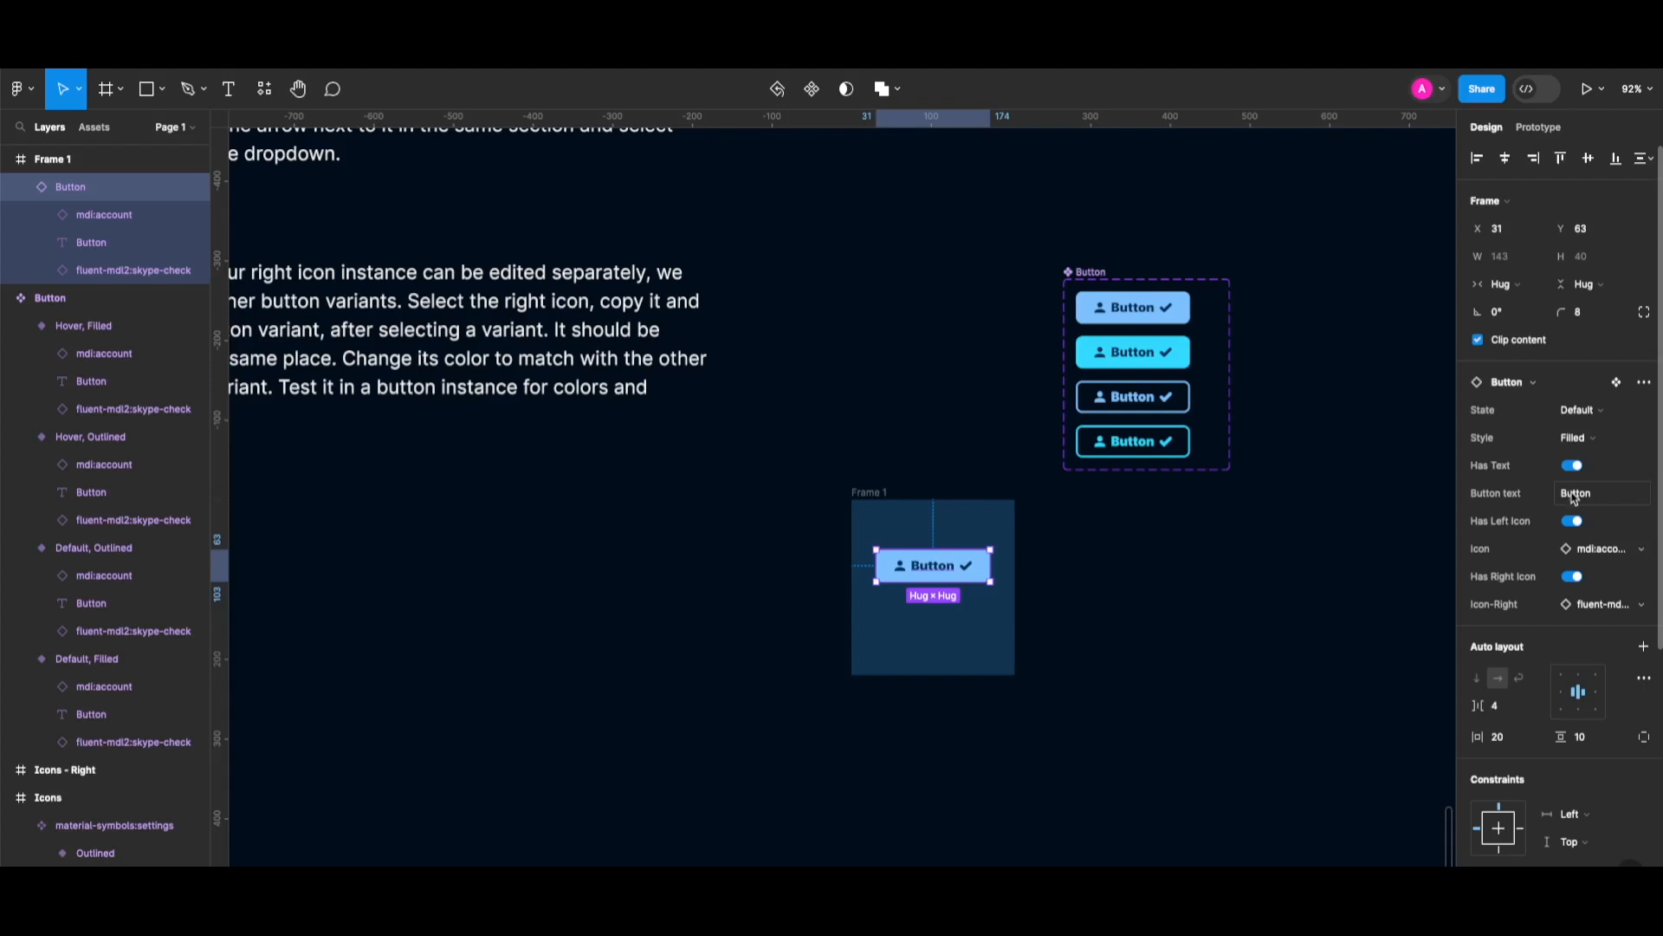
left_click(1607, 502)
left_click(1607, 500)
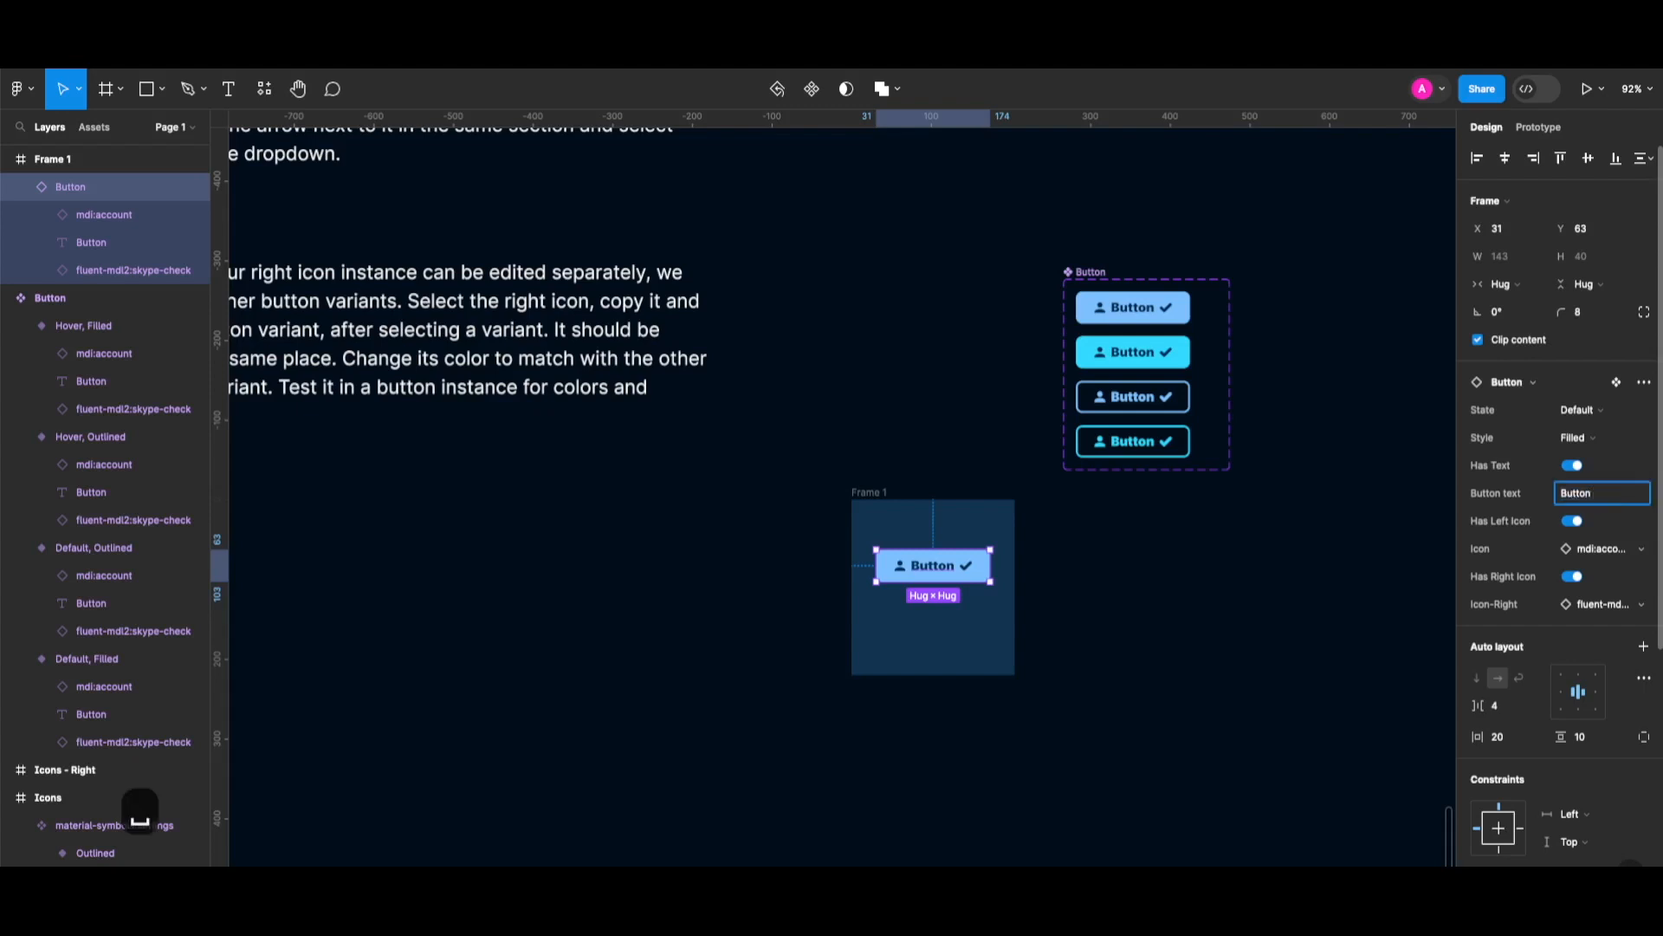
type("2394823784")
key("Return")
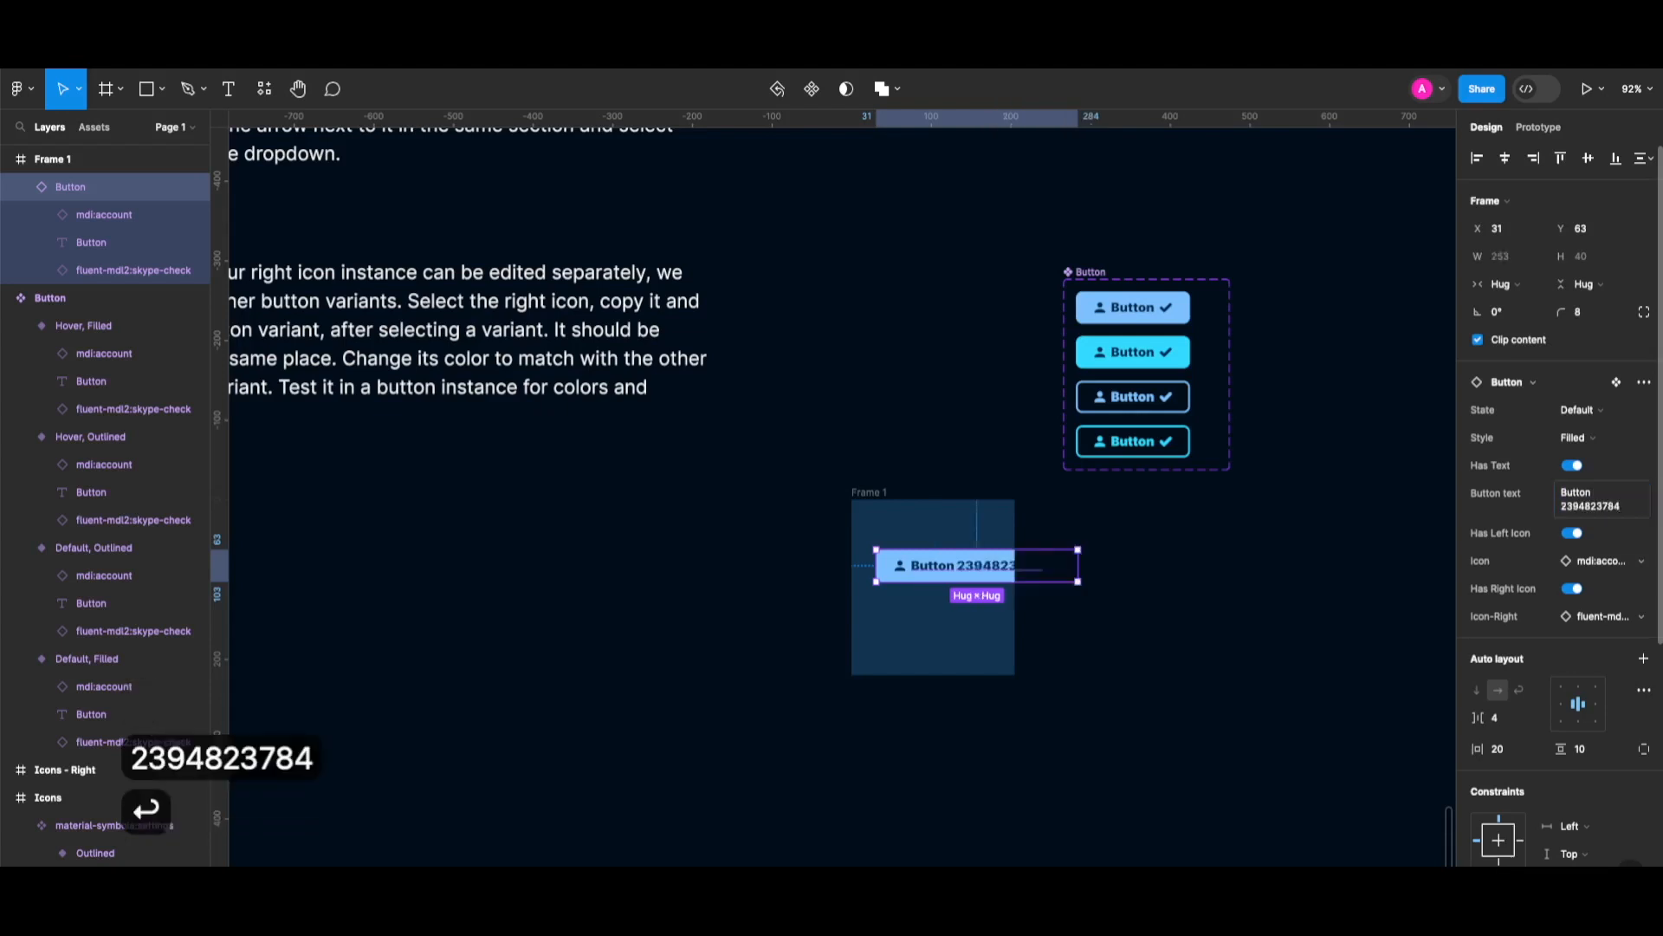
key("super+z")
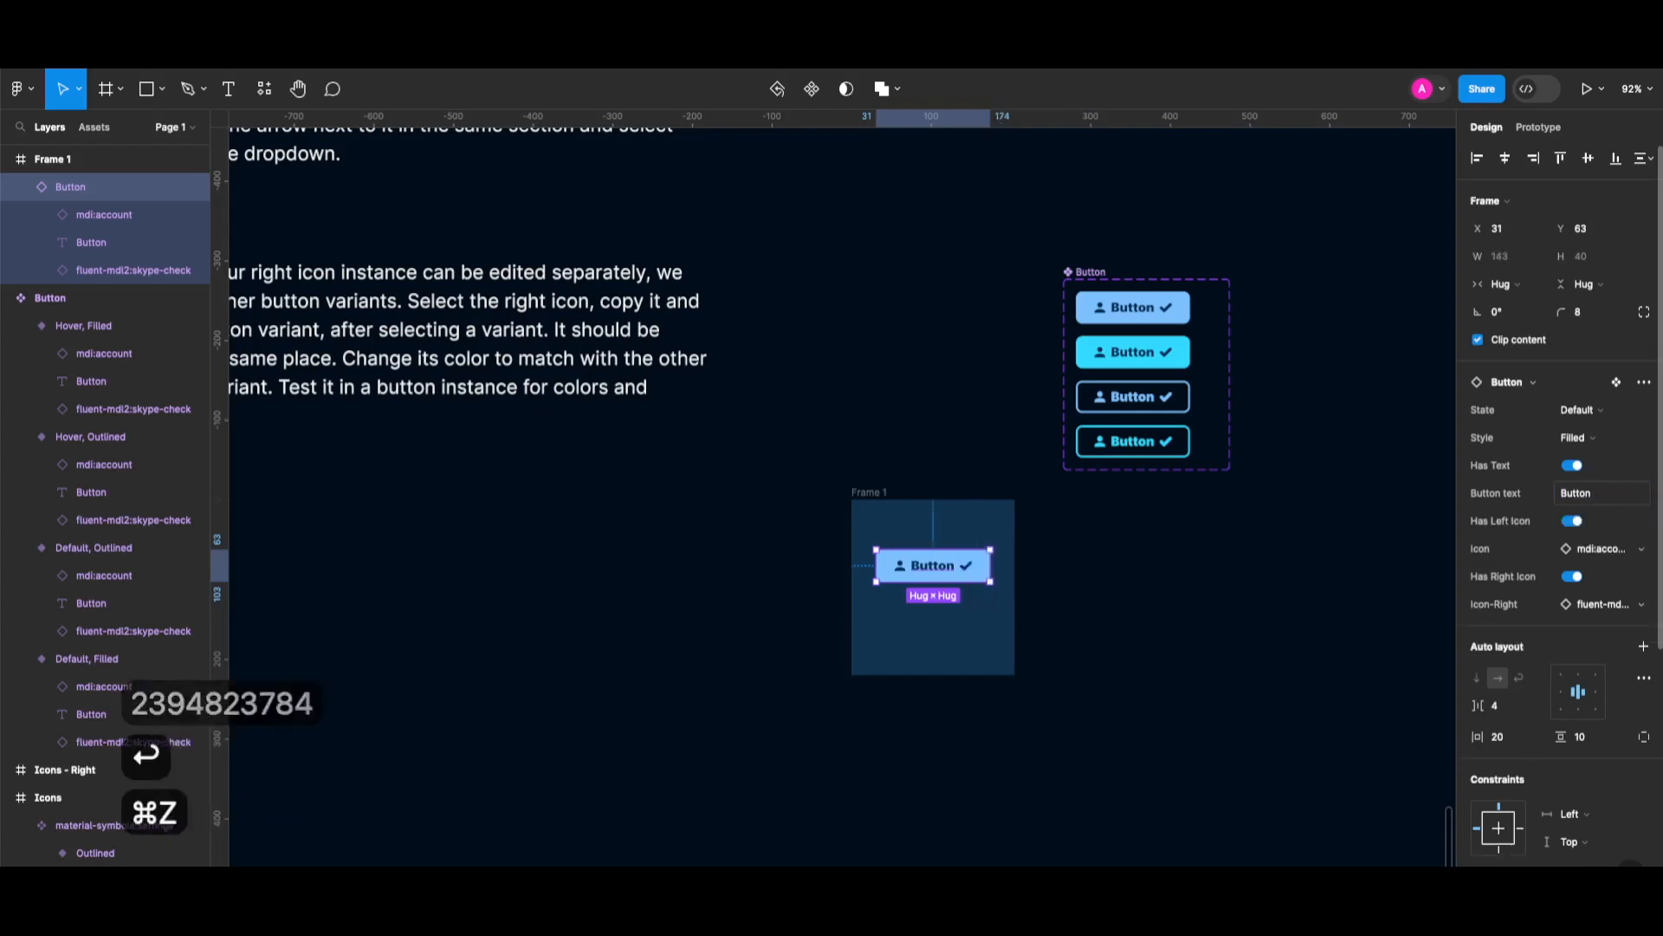
Toggle the left and right icons off and on, then bring up the left Icon swap choices.
left_click(1571, 521)
left_click(1571, 520)
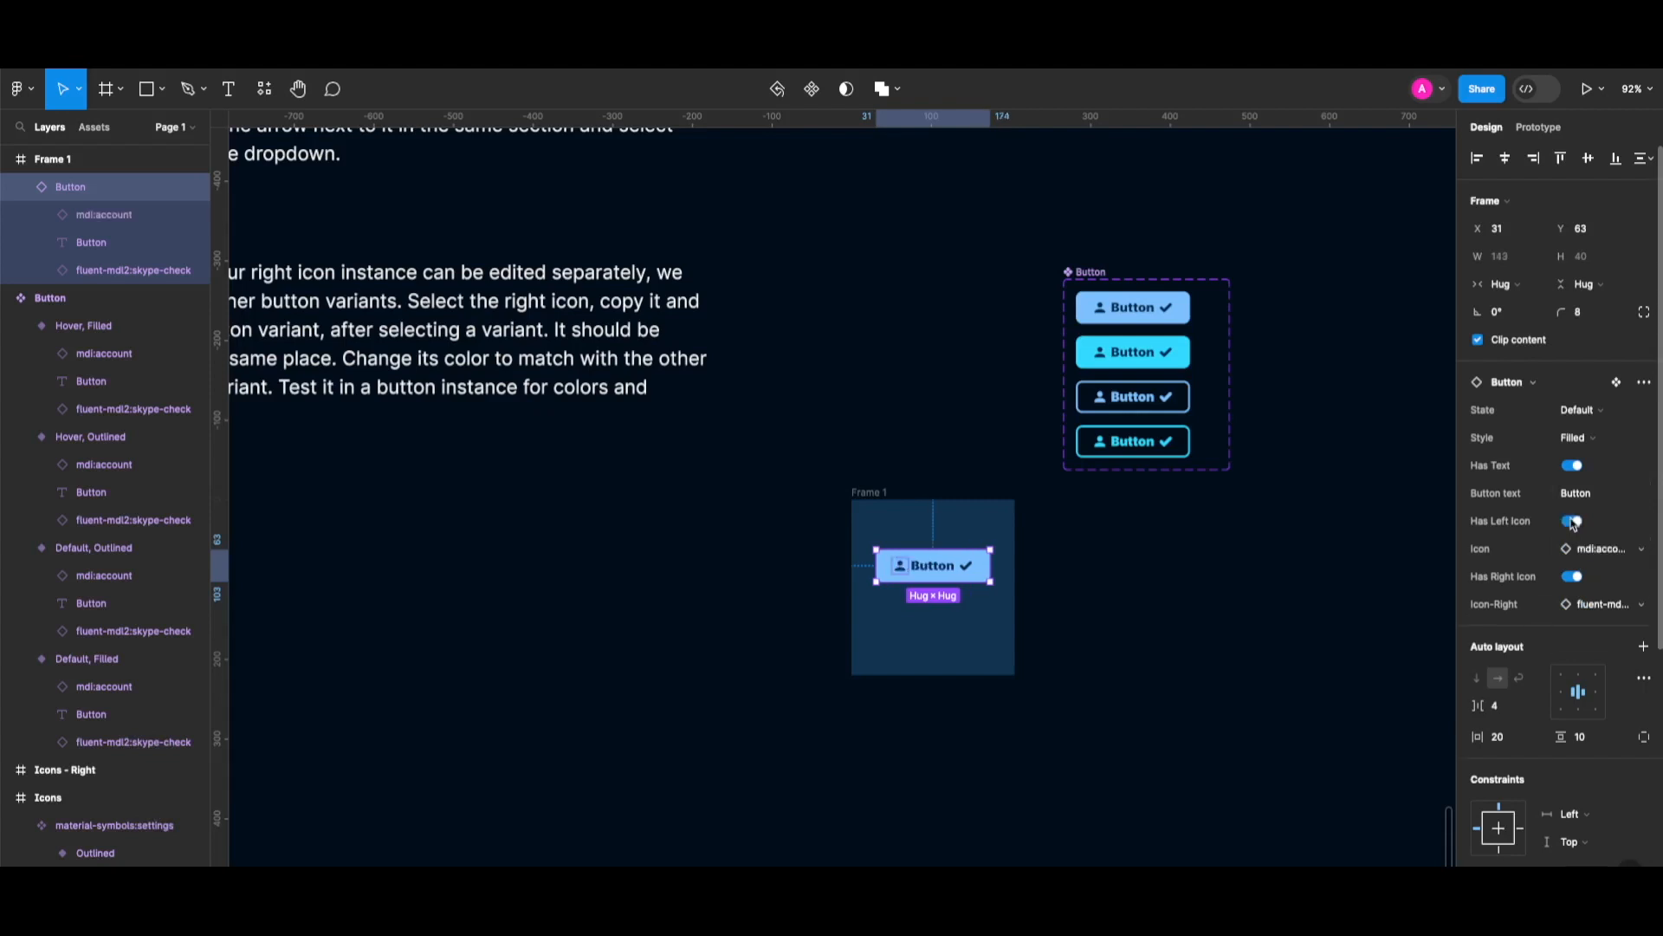
left_click(1573, 576)
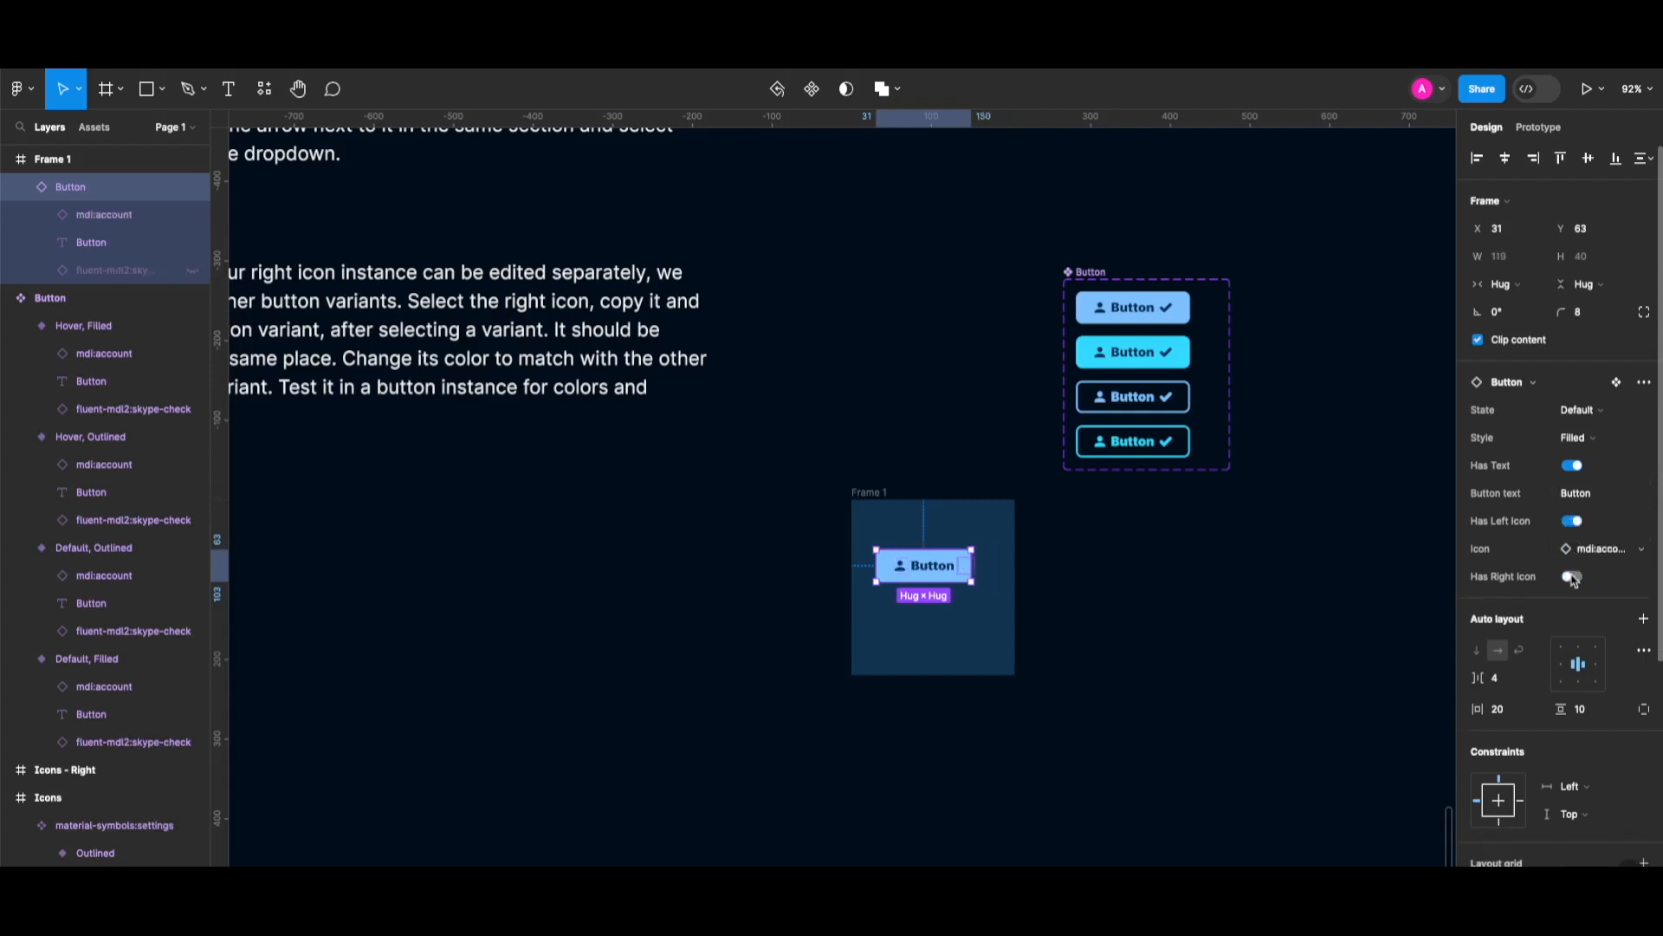
left_click(1573, 577)
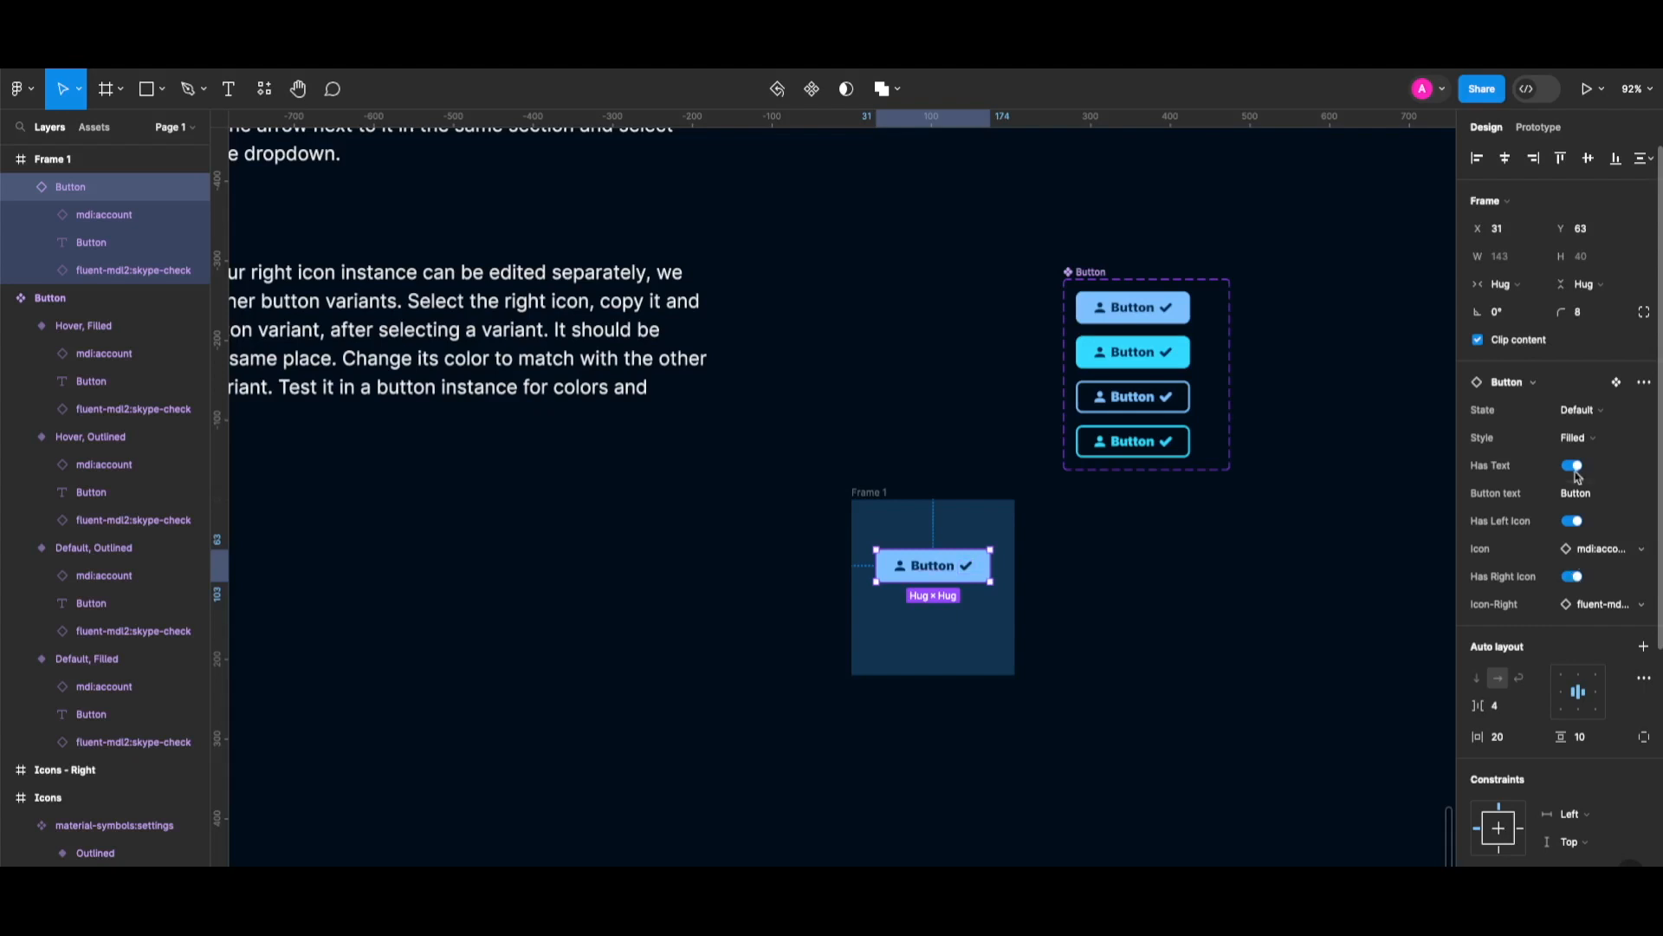
left_click(1597, 549)
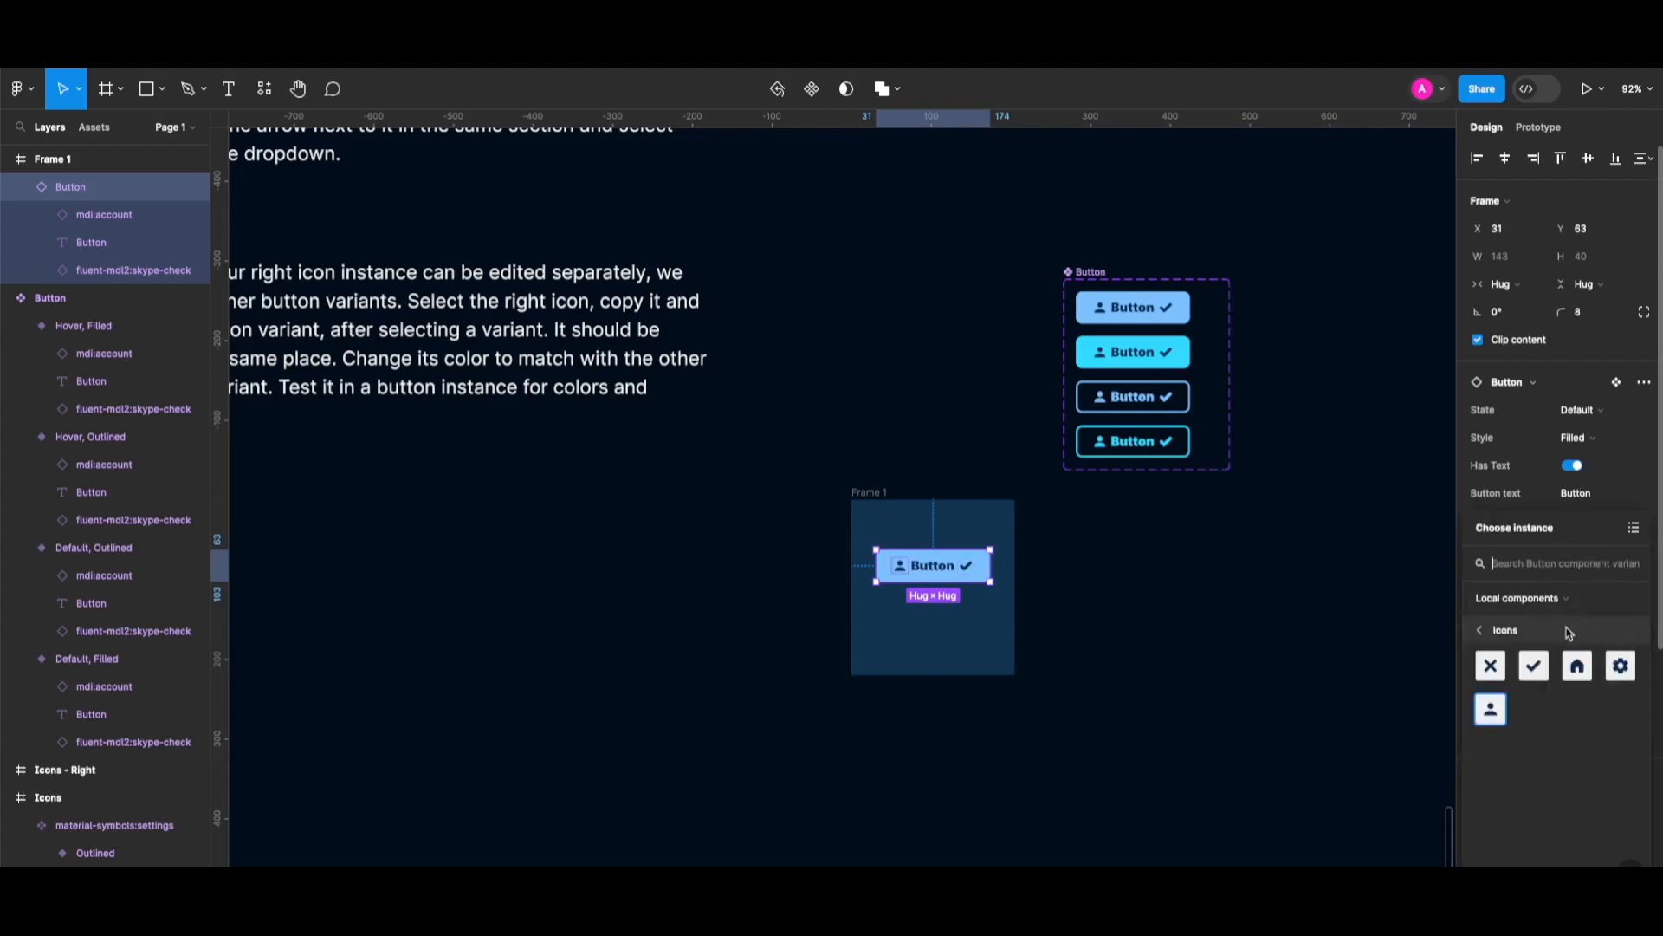
Make the left icon a check mark, then try cross, check and gear right icons, undoing the gear.
left_click(1534, 666)
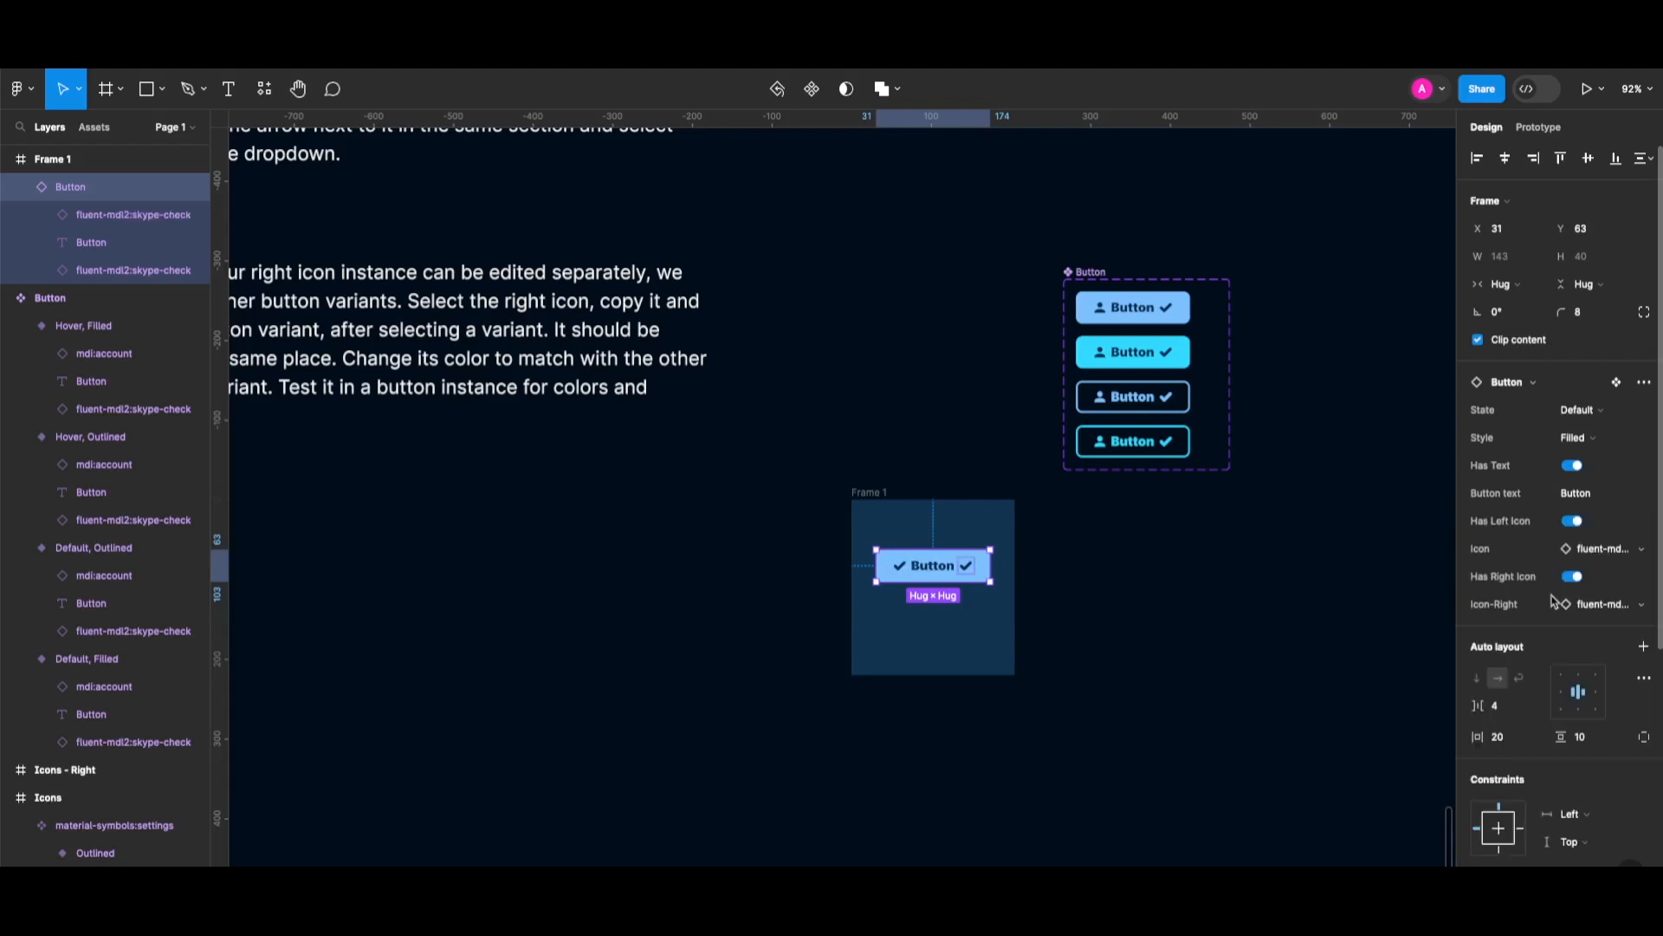
left_click(1602, 606)
left_click(1491, 669)
left_click(1602, 606)
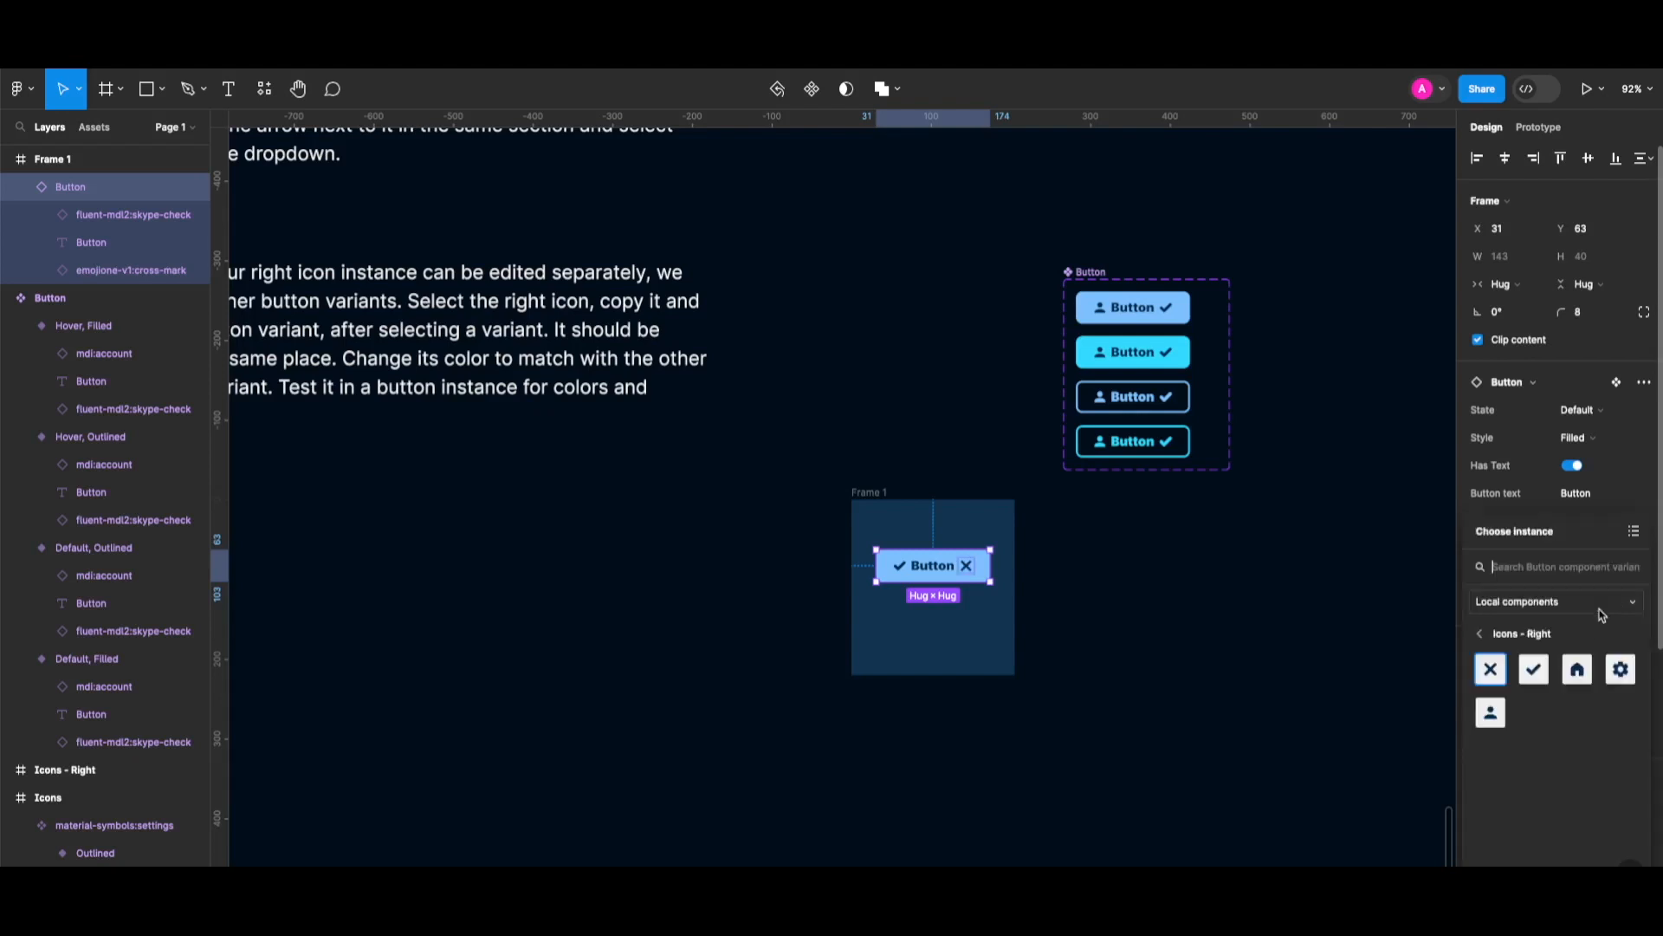
left_click(1546, 675)
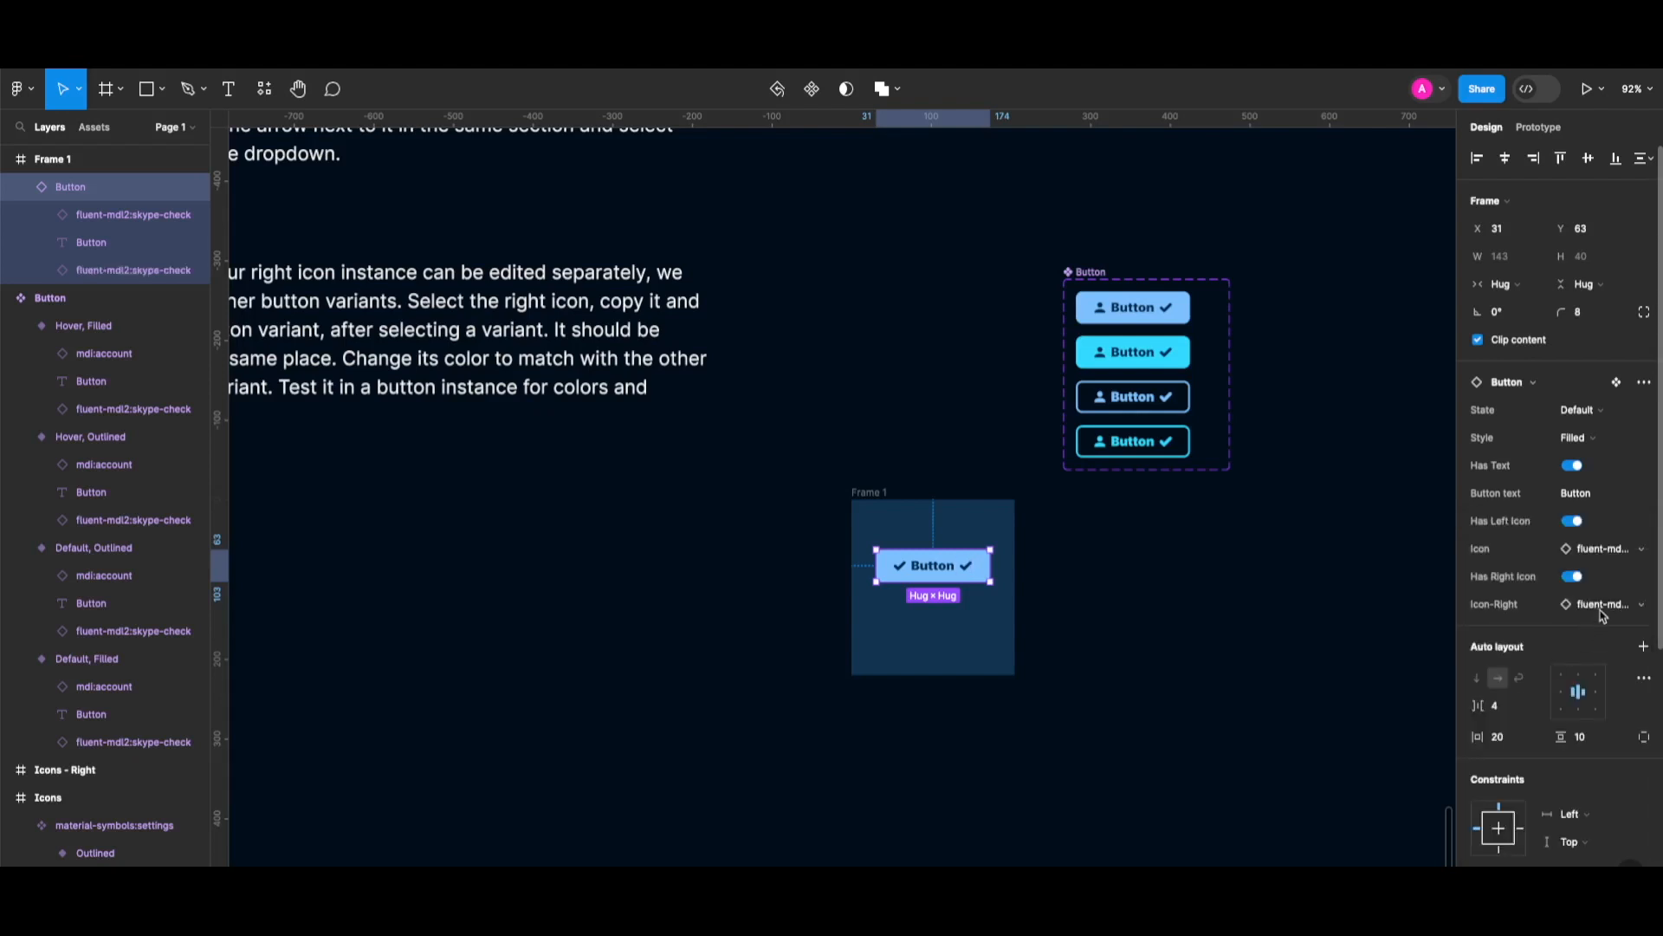
left_click(1602, 606)
left_click(1622, 678)
key("ctrl+z")
key("ctrl+z")
key("ctrl+z")
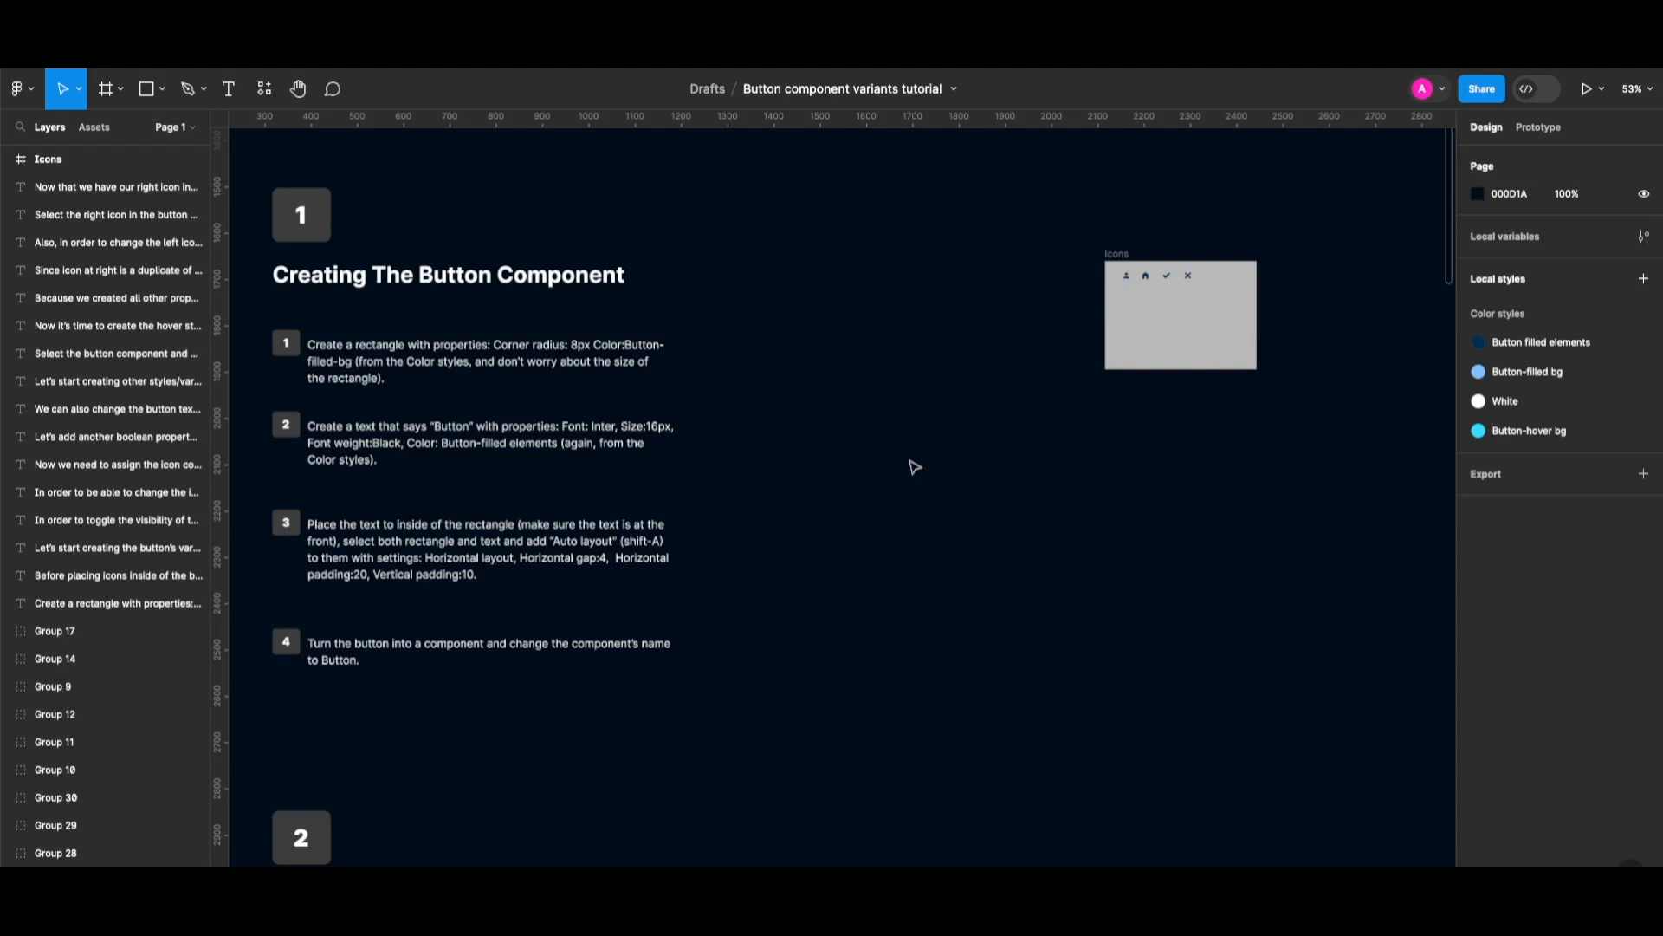
Draw a rectangle beside the step 1 instructions with an 8 corner radius.
key("r")
left_click_drag(747, 335, 819, 369)
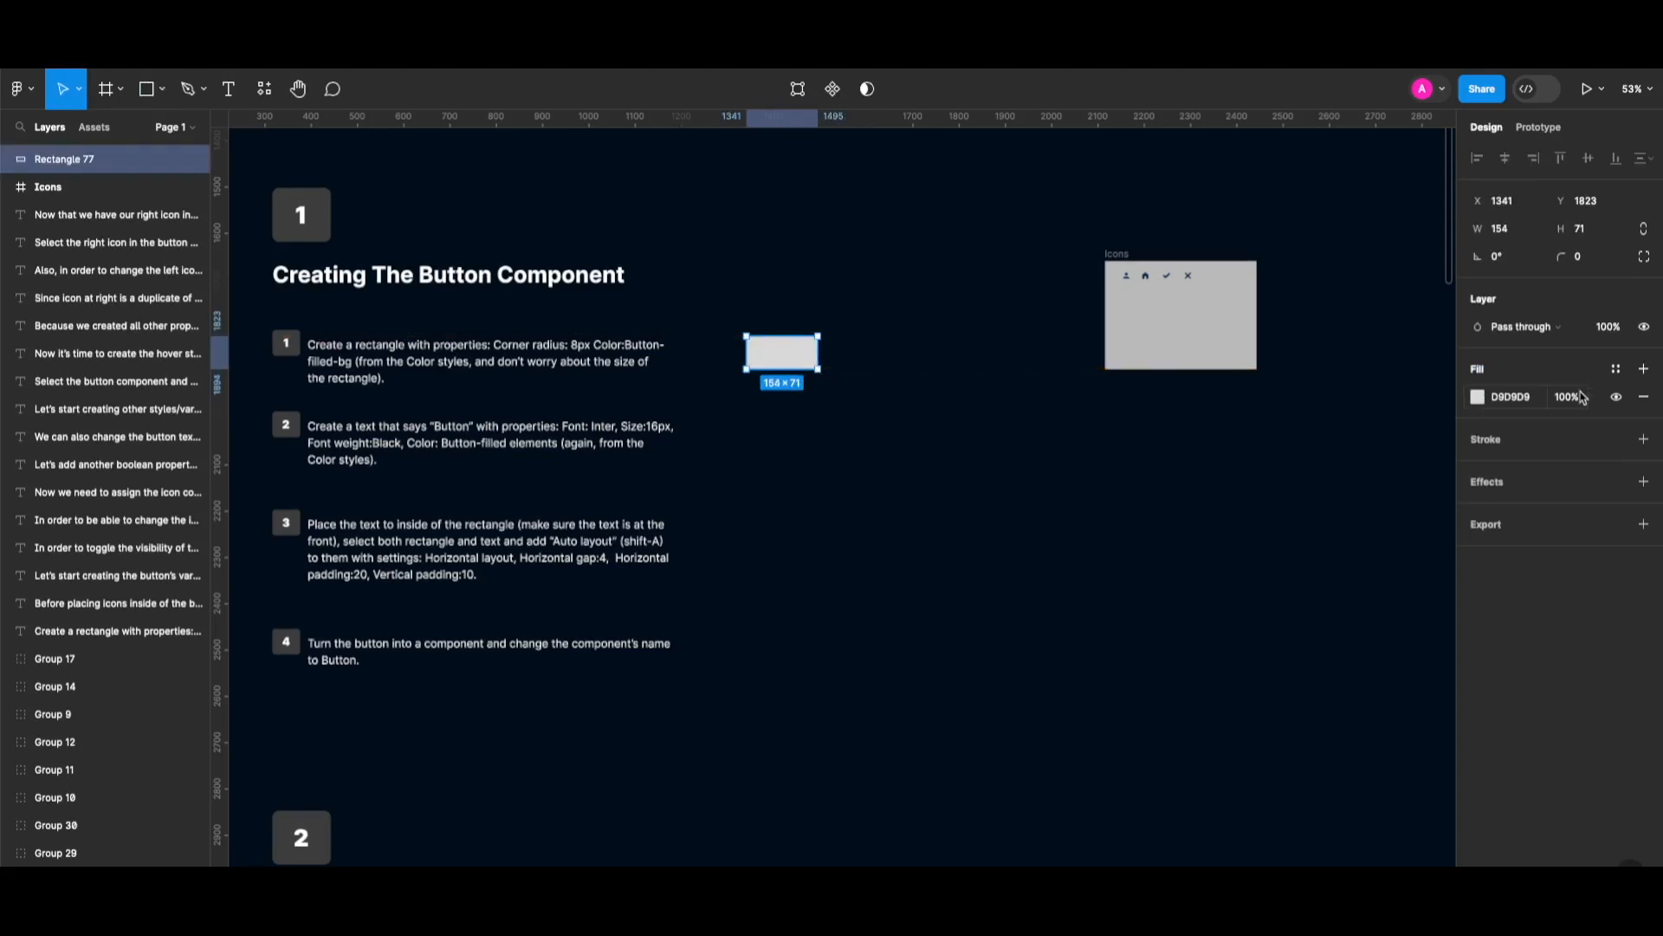
left_click(1582, 258)
type("8")
key("Return")
Fill the rectangle with the Button-filled bg style and move it beside step 2.
left_click(1615, 371)
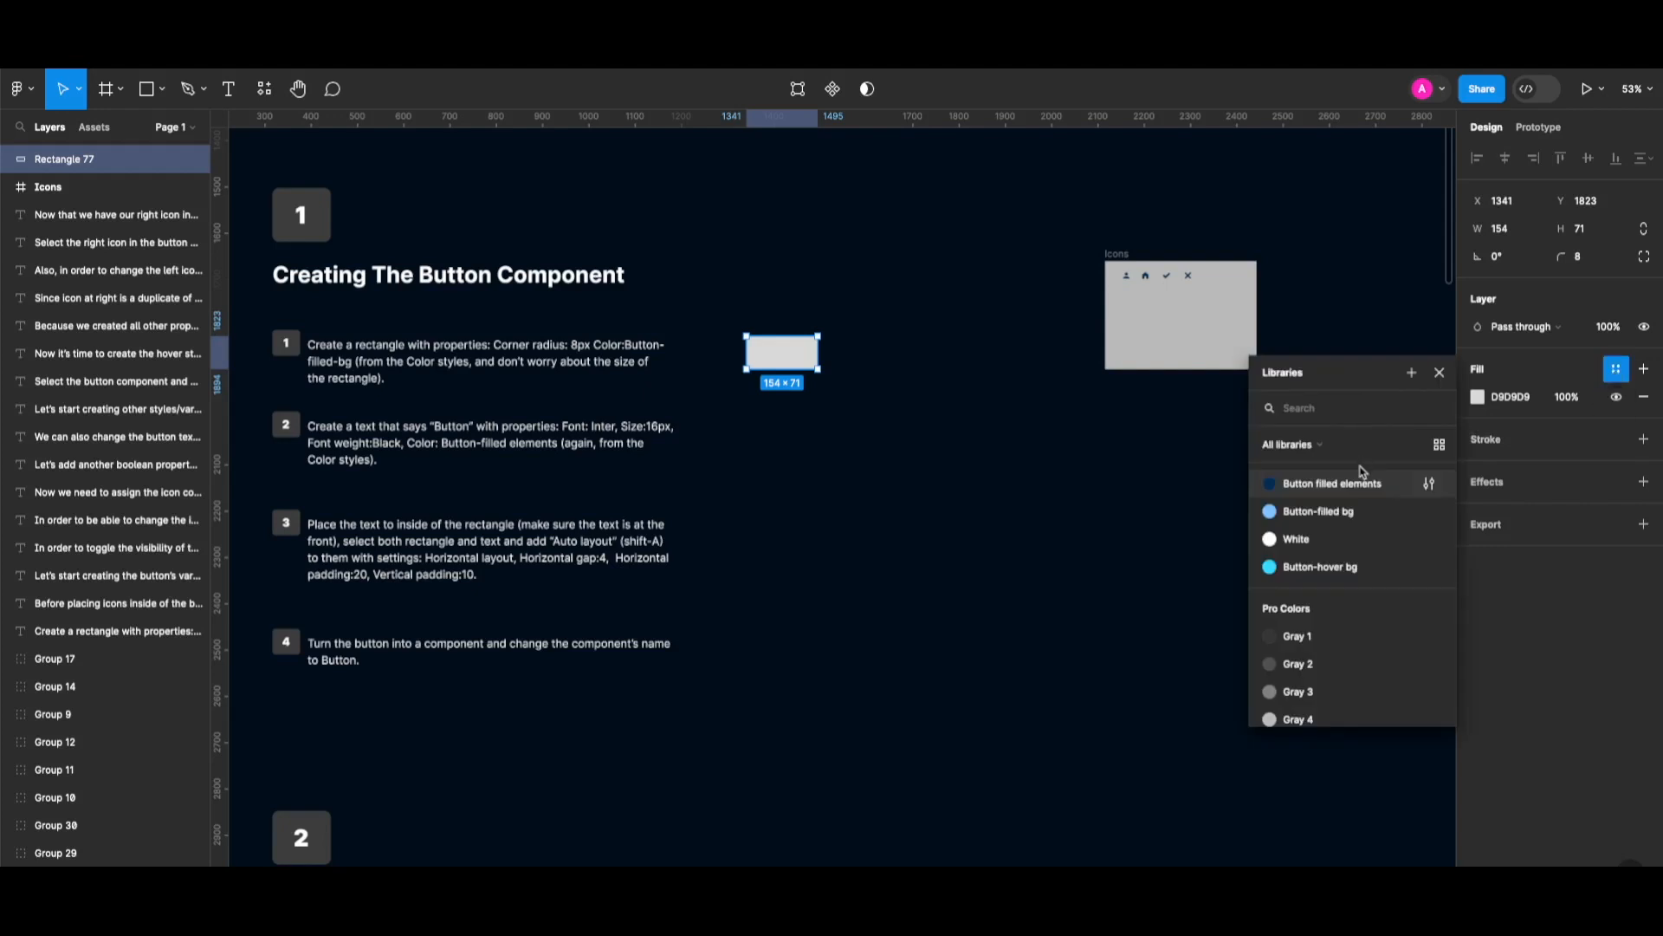
left_click(1335, 513)
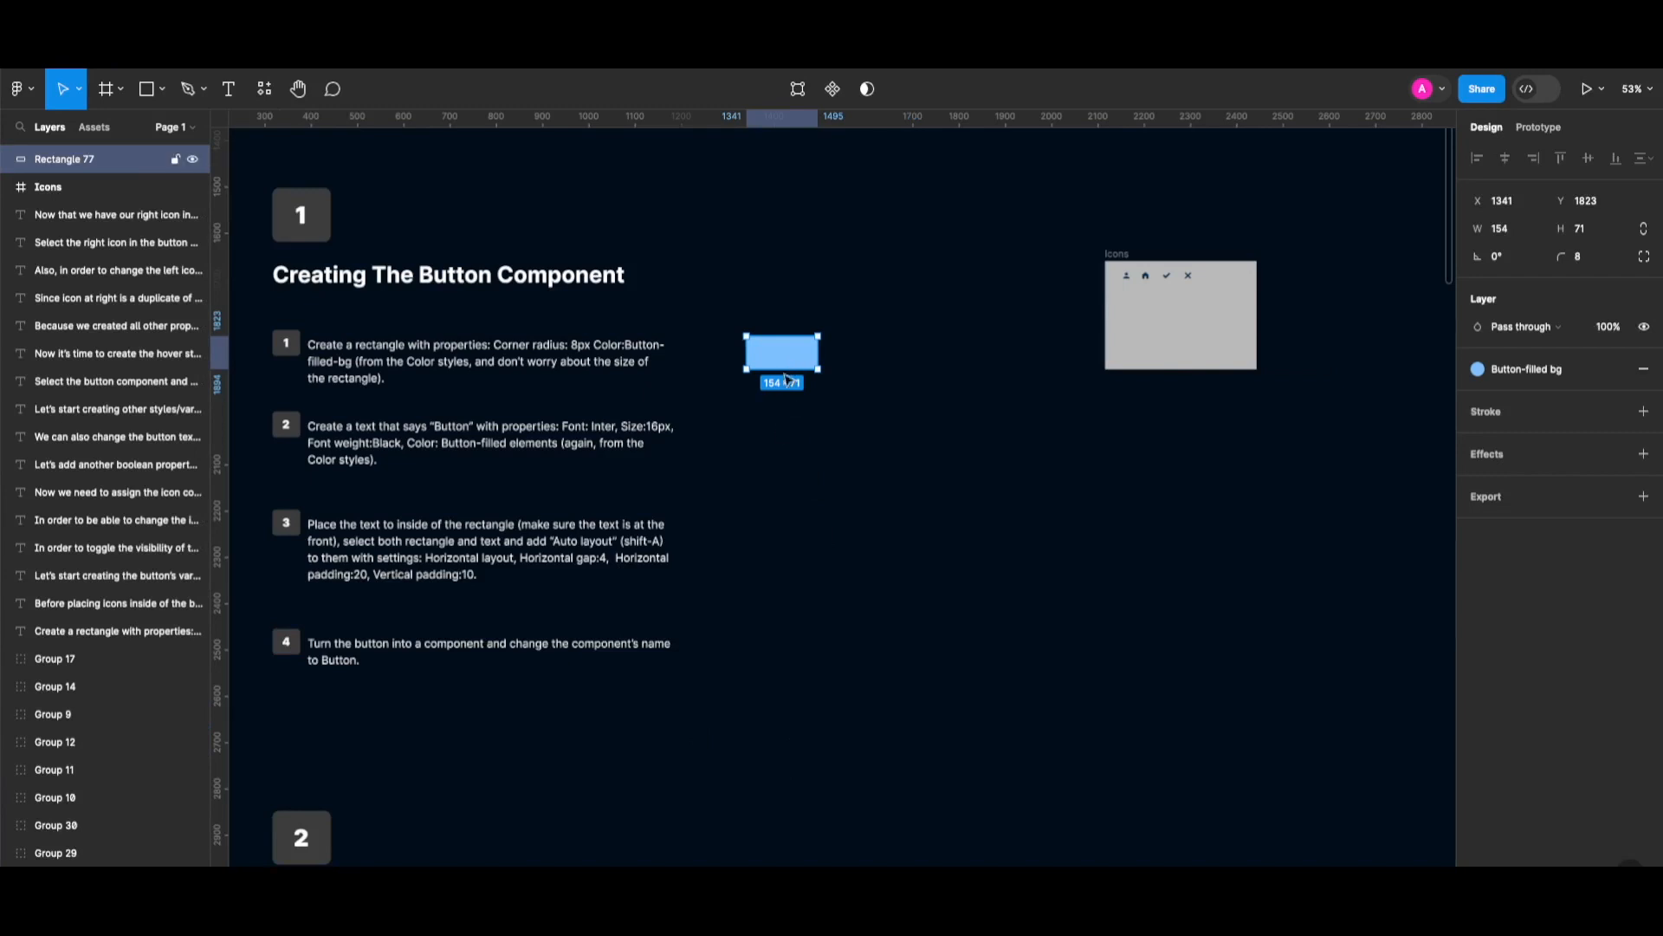
left_click_drag(788, 364, 779, 448)
scroll(951, 423, "up", 3)
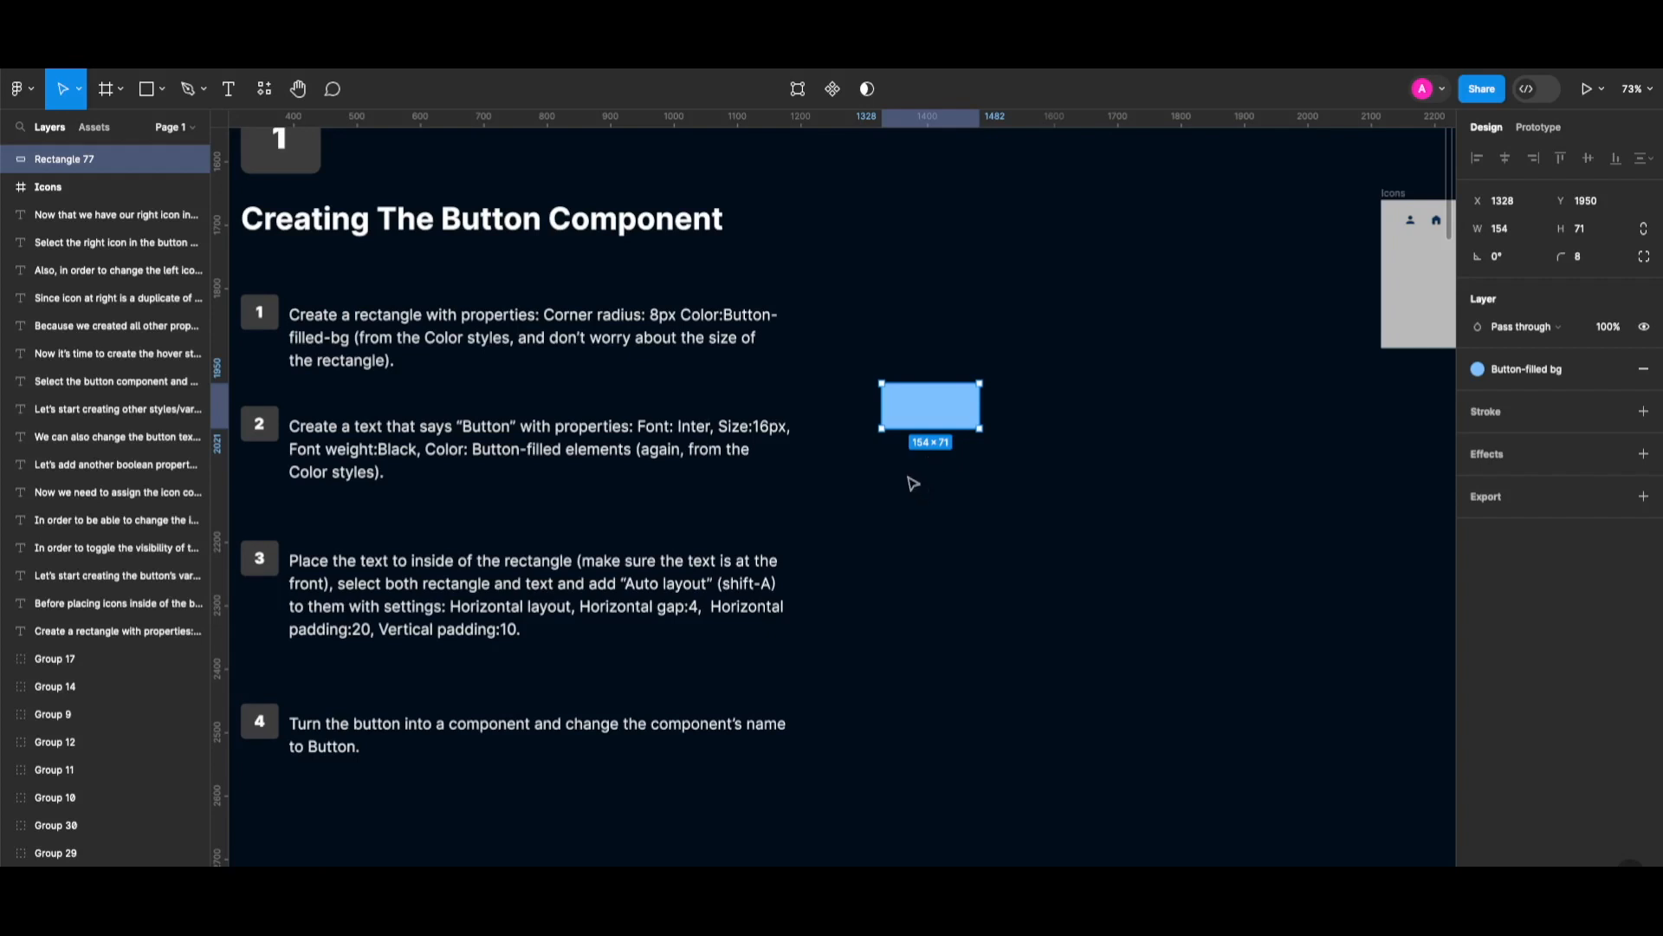
key("t")
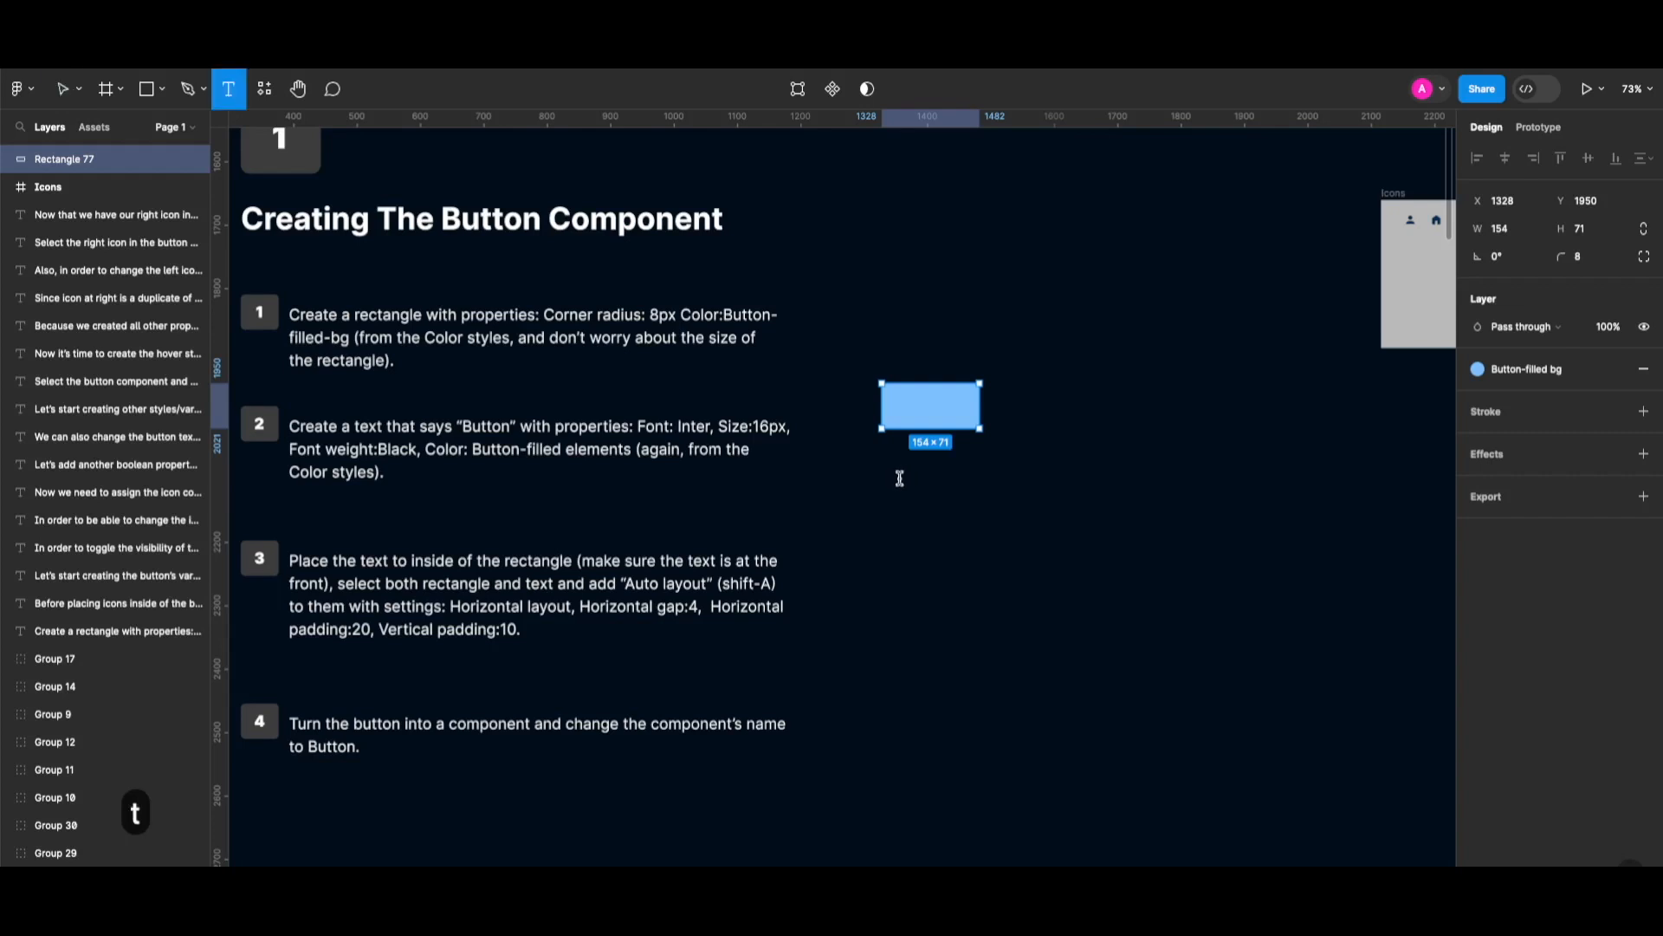
Add a 'Button' text label near the rectangle.
left_click(920, 489)
type("Button")
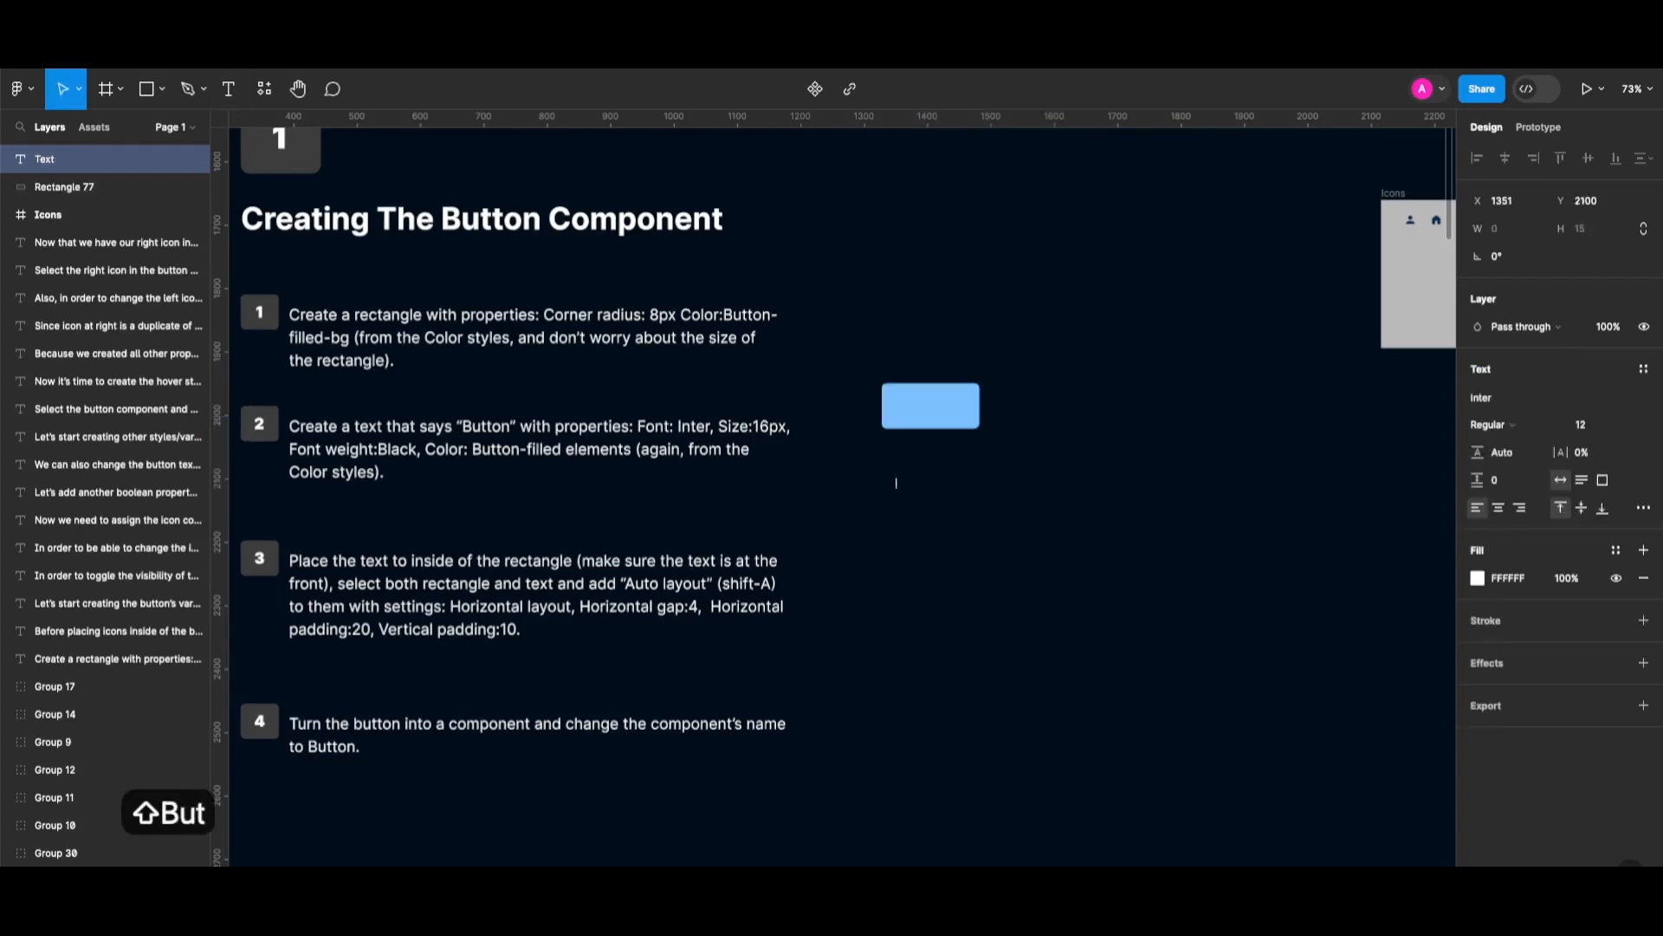
key("Escape")
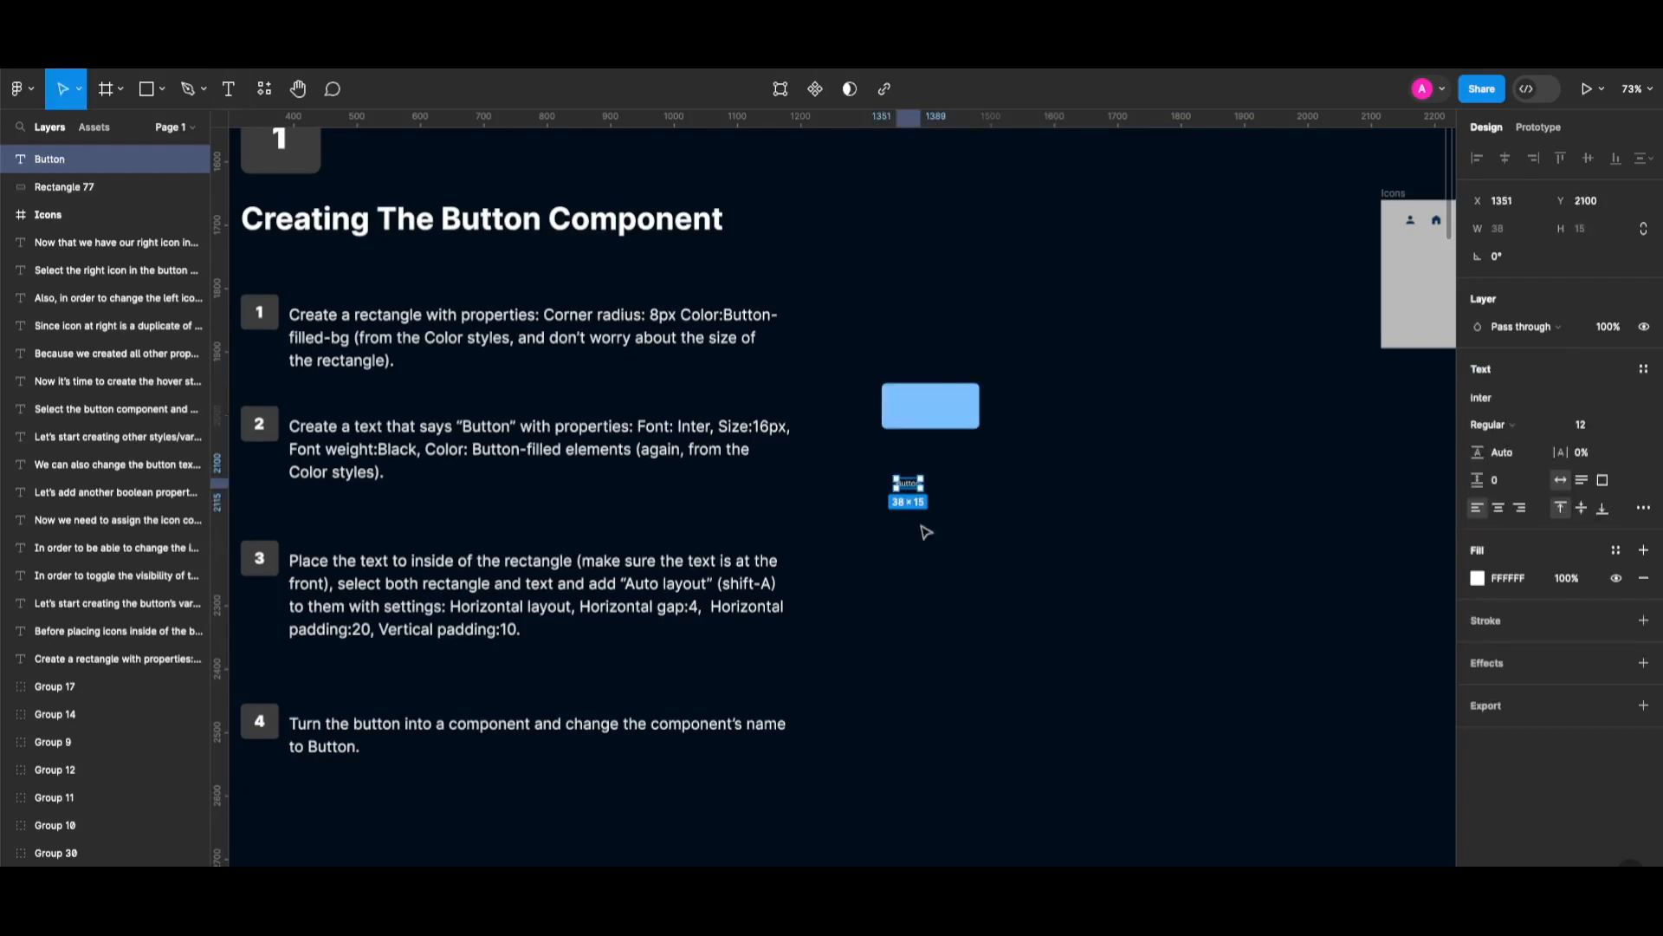
Style the label Inter Black 16 with the Button-filled elements colour.
left_click(1586, 427)
type("16")
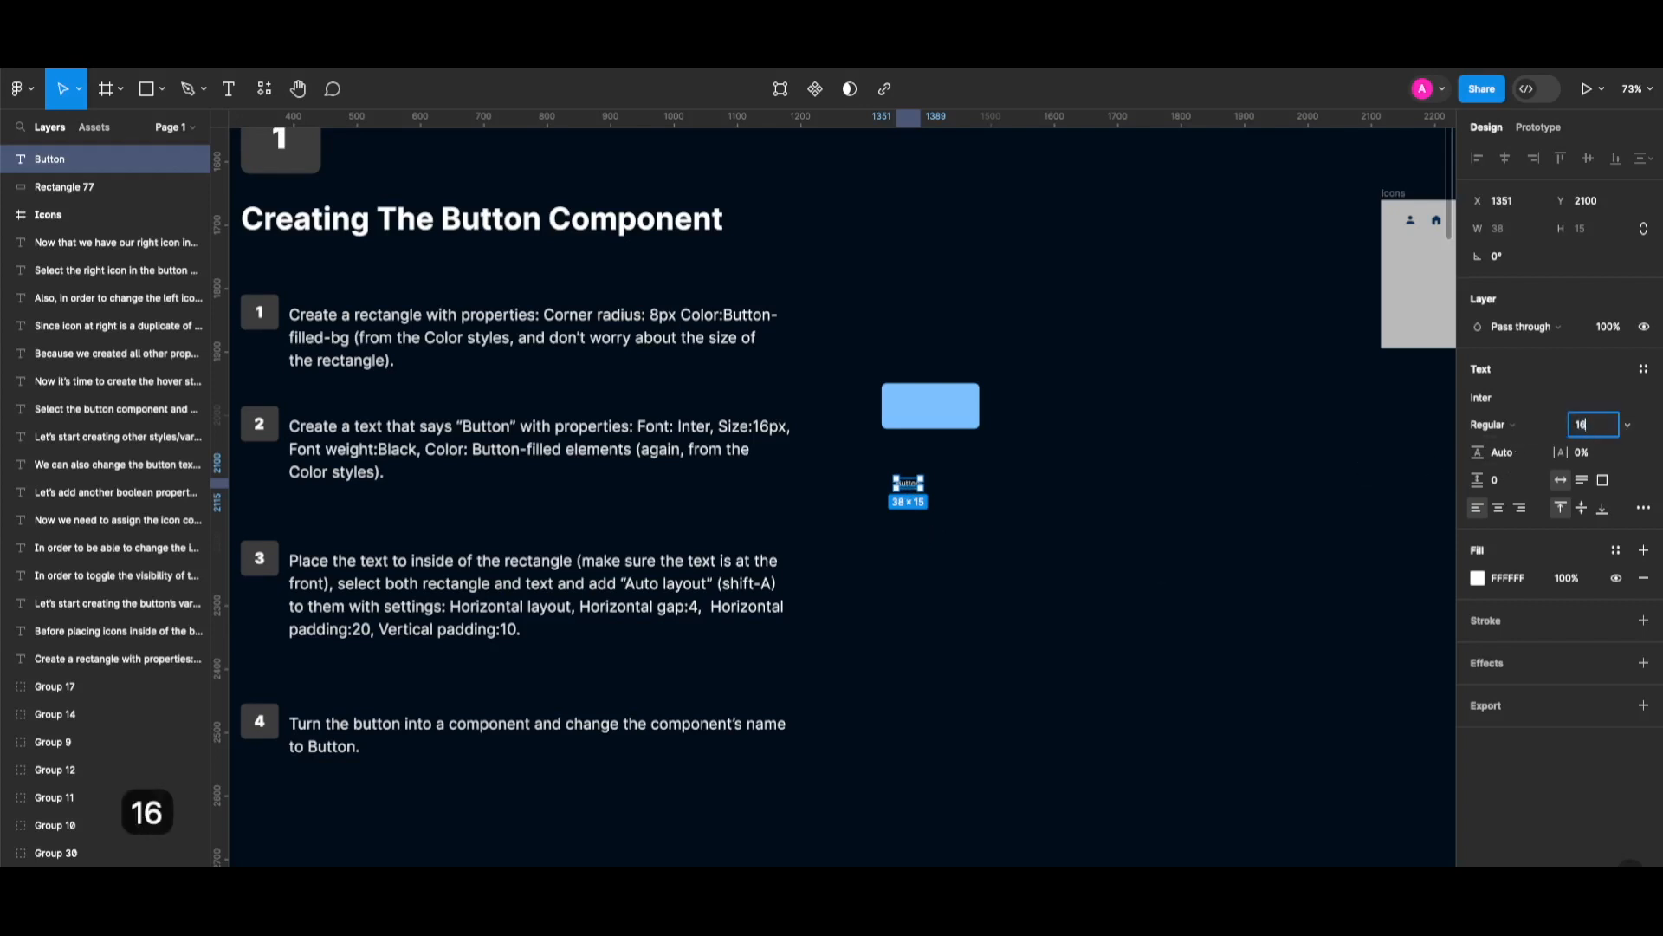
key("Return")
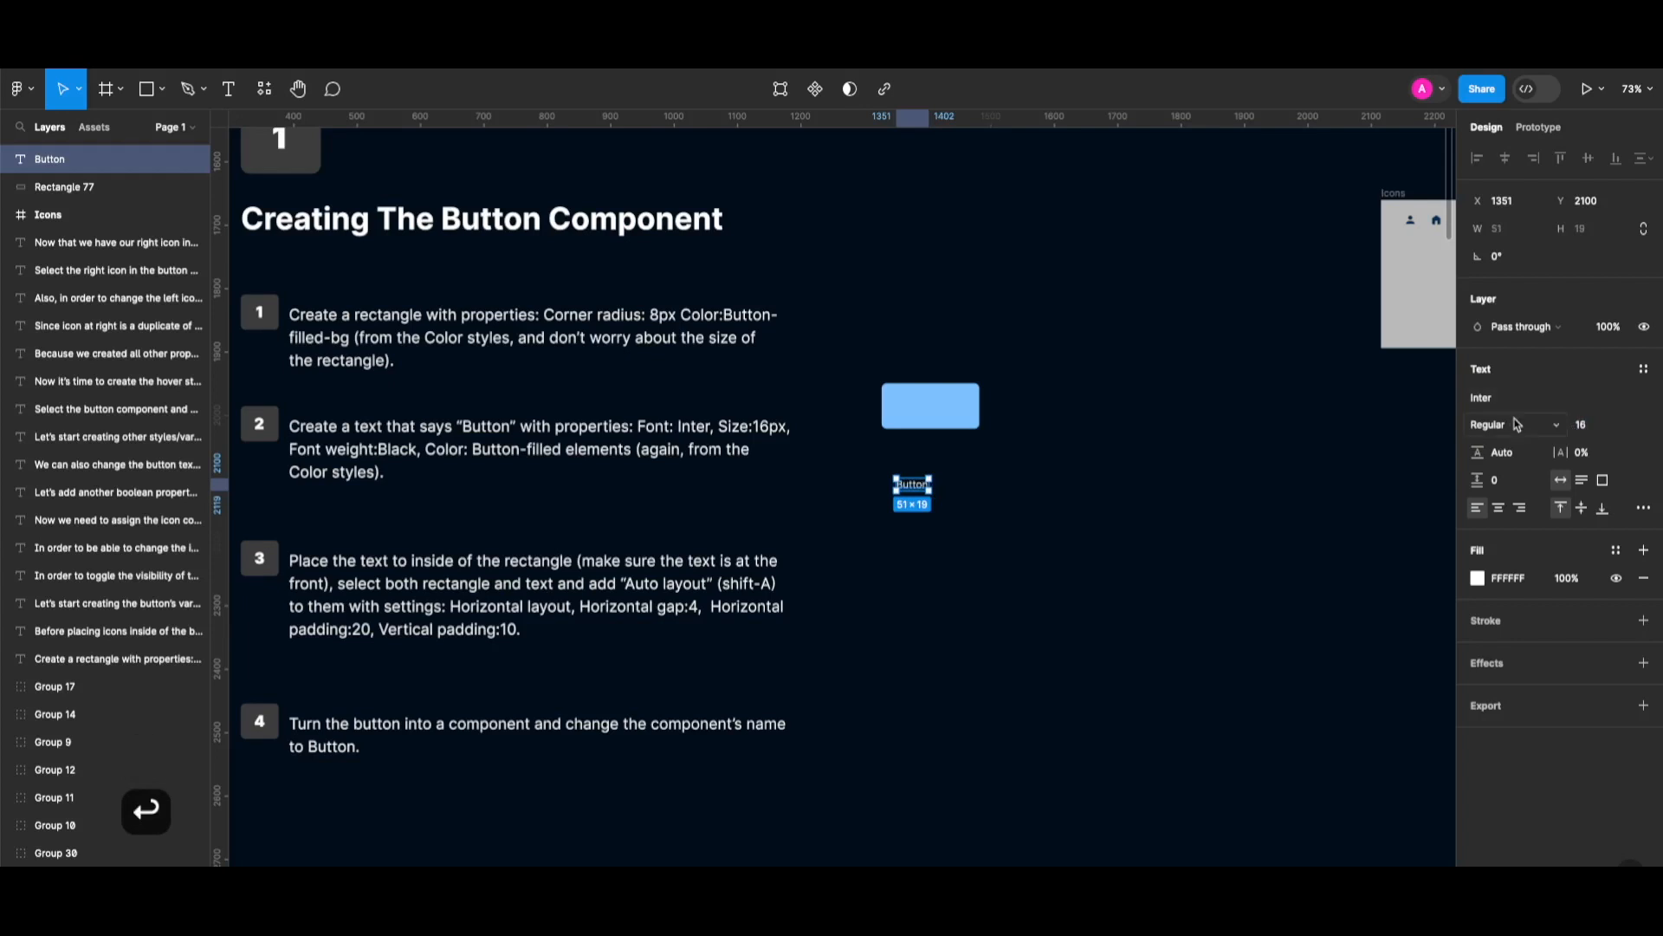
left_click(1506, 425)
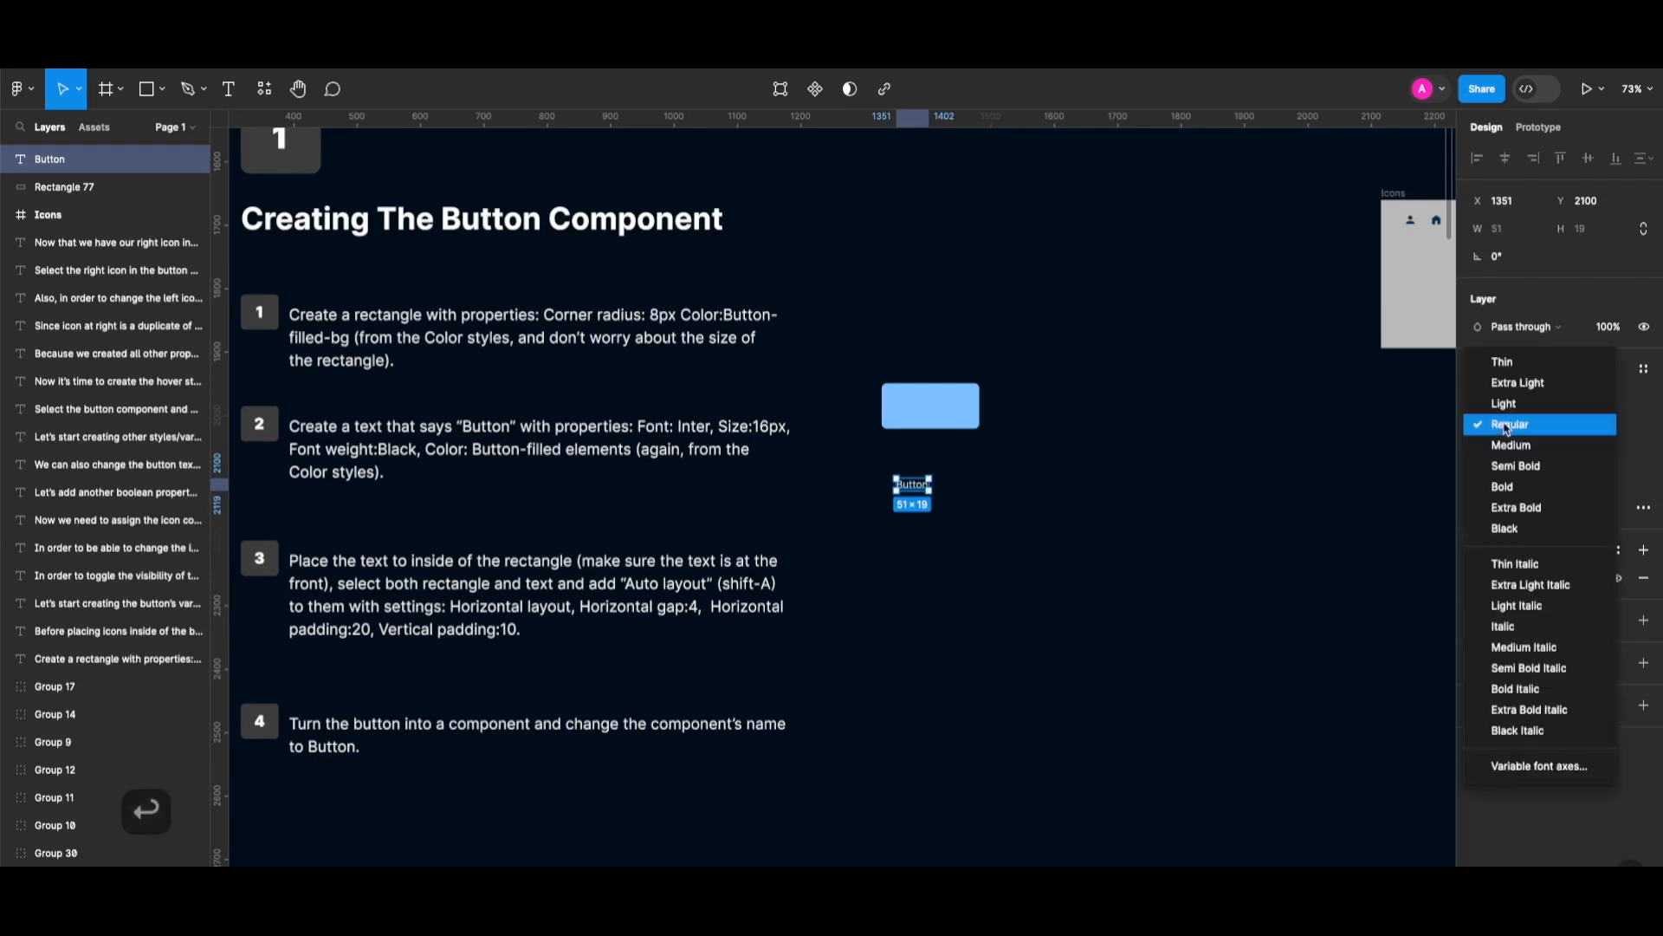
left_click(1512, 529)
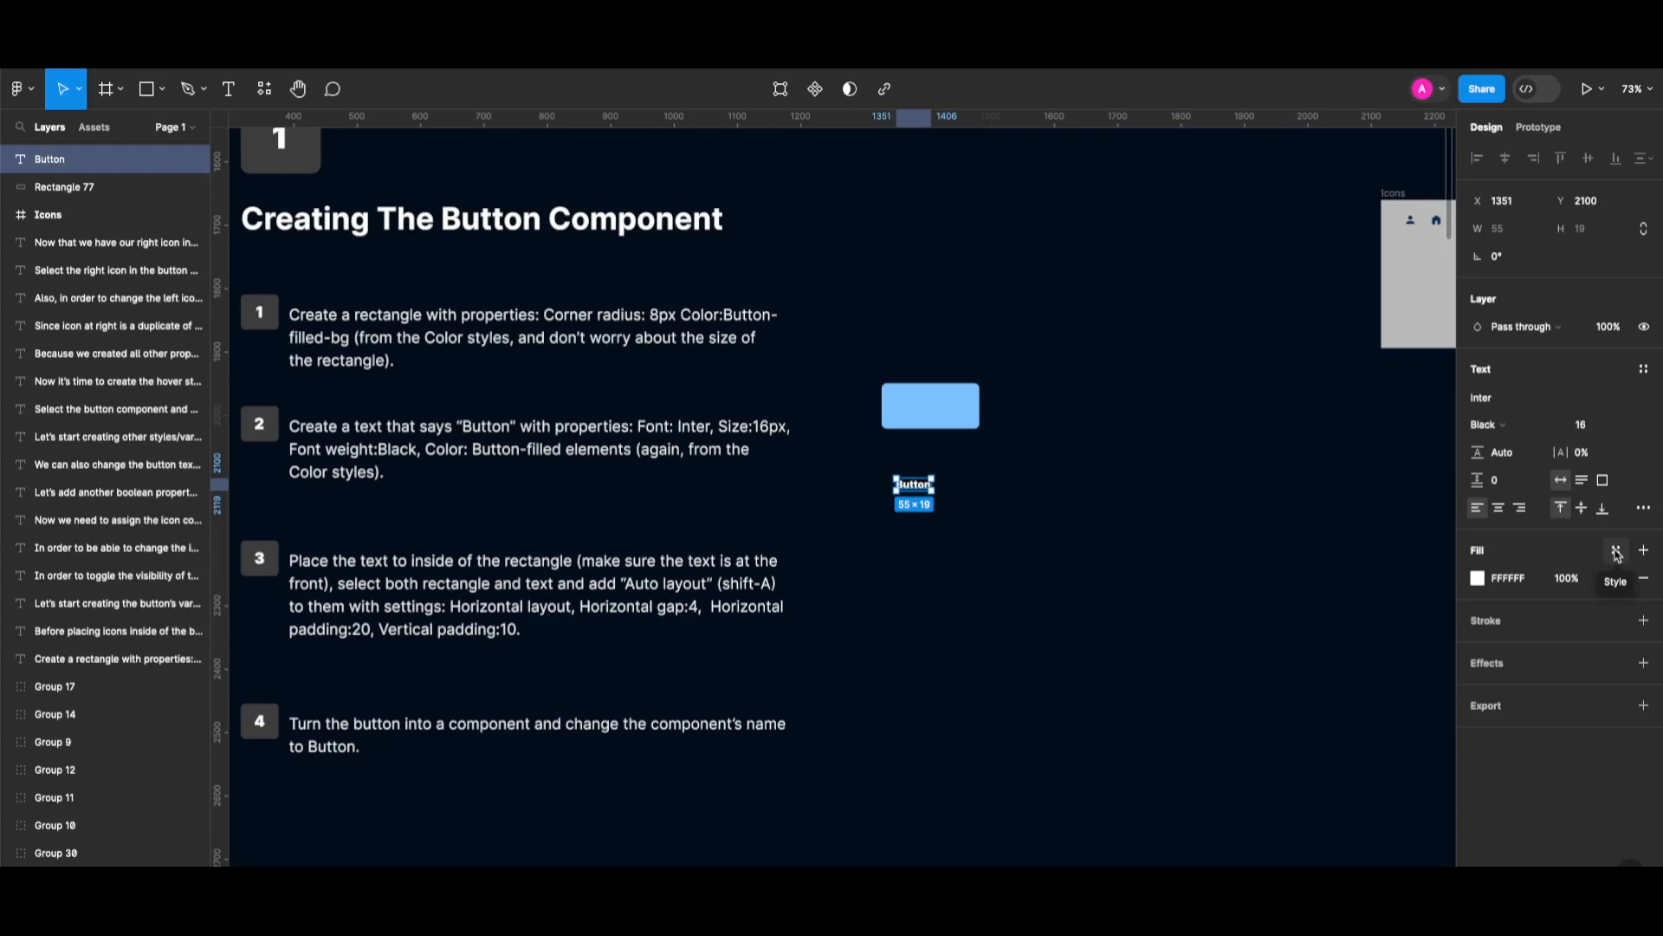
left_click(1616, 553)
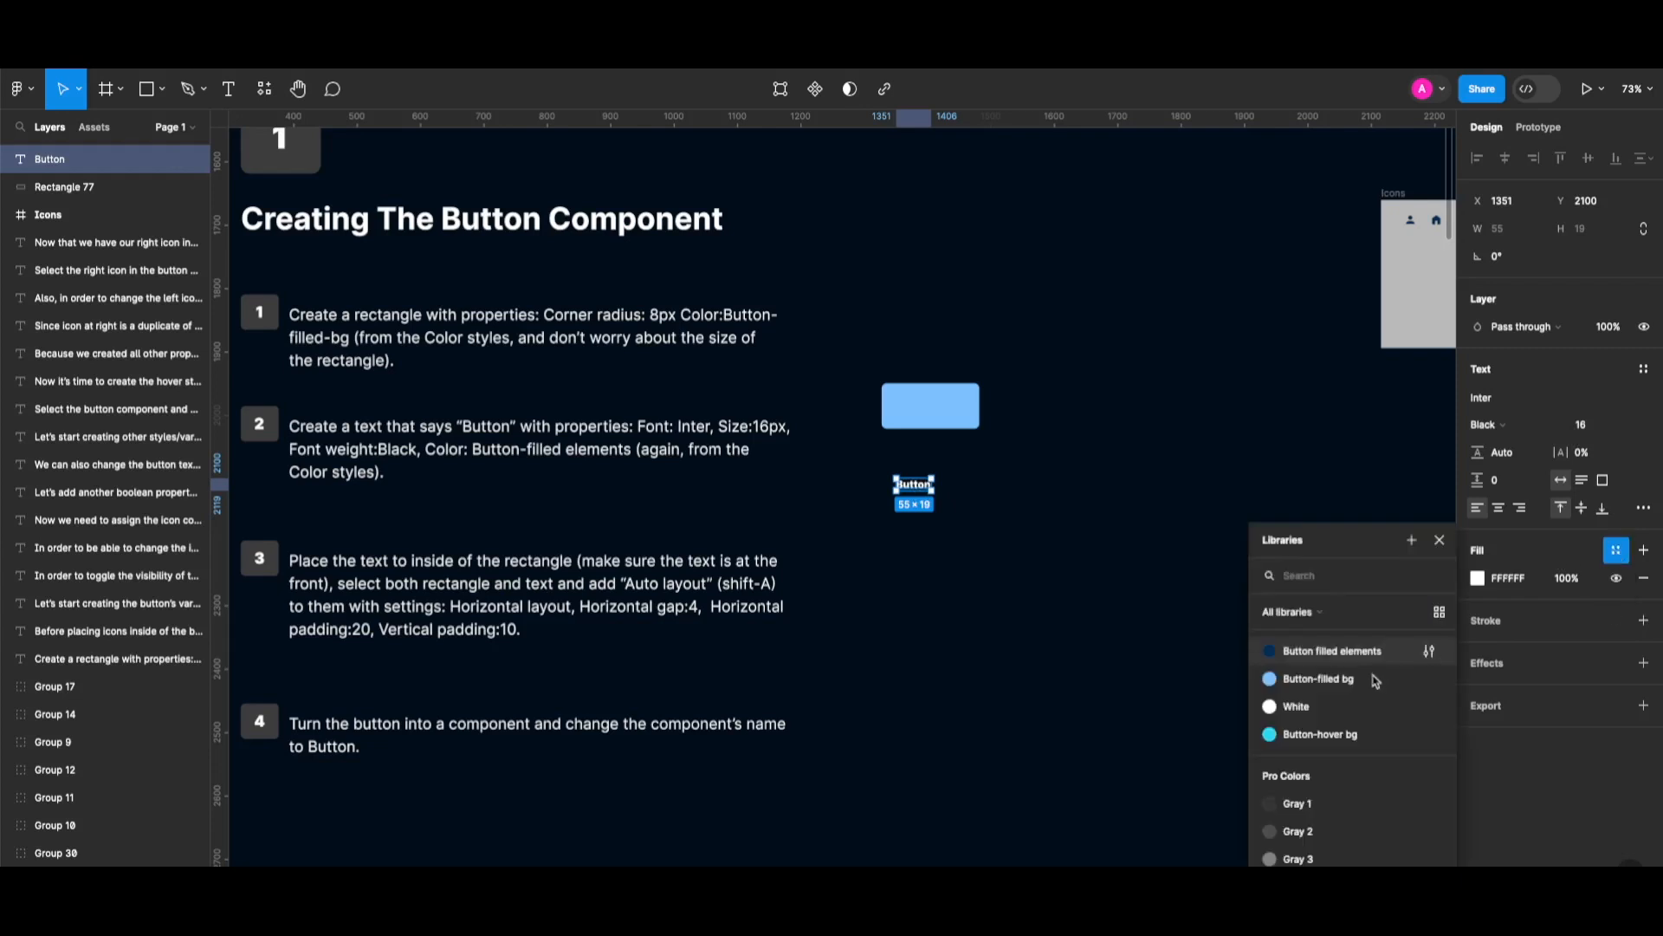
left_click(1333, 652)
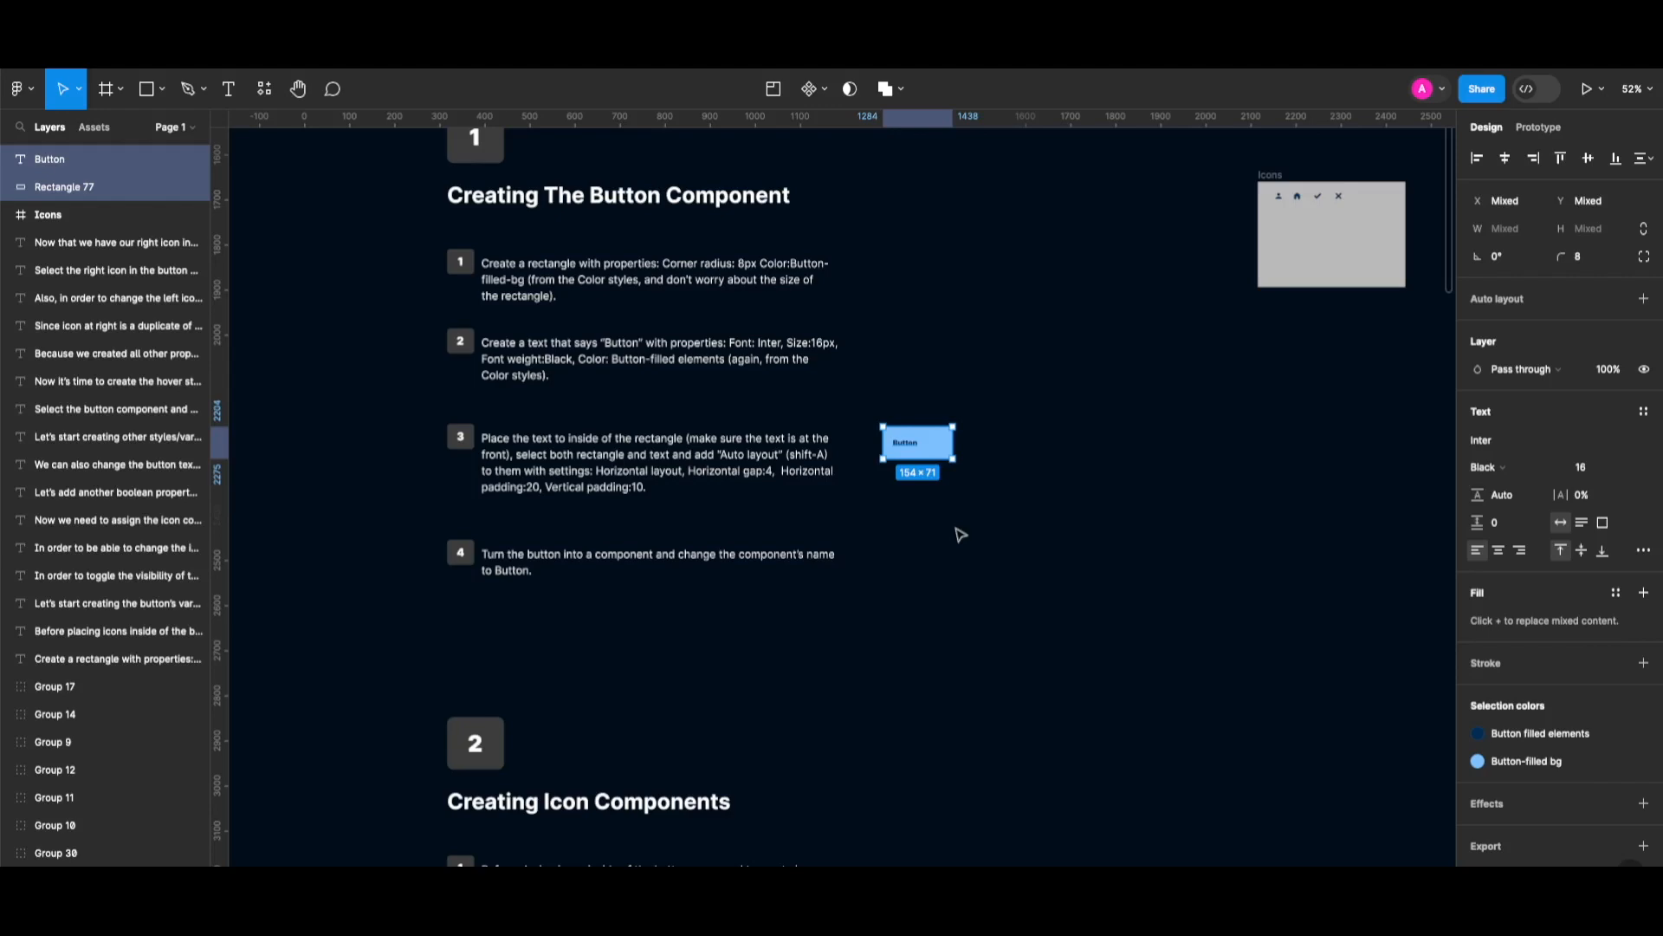
Wrap the text and rectangle in auto layout with a gap of 4.
key("shift+a")
scroll(958, 531, "up", 3)
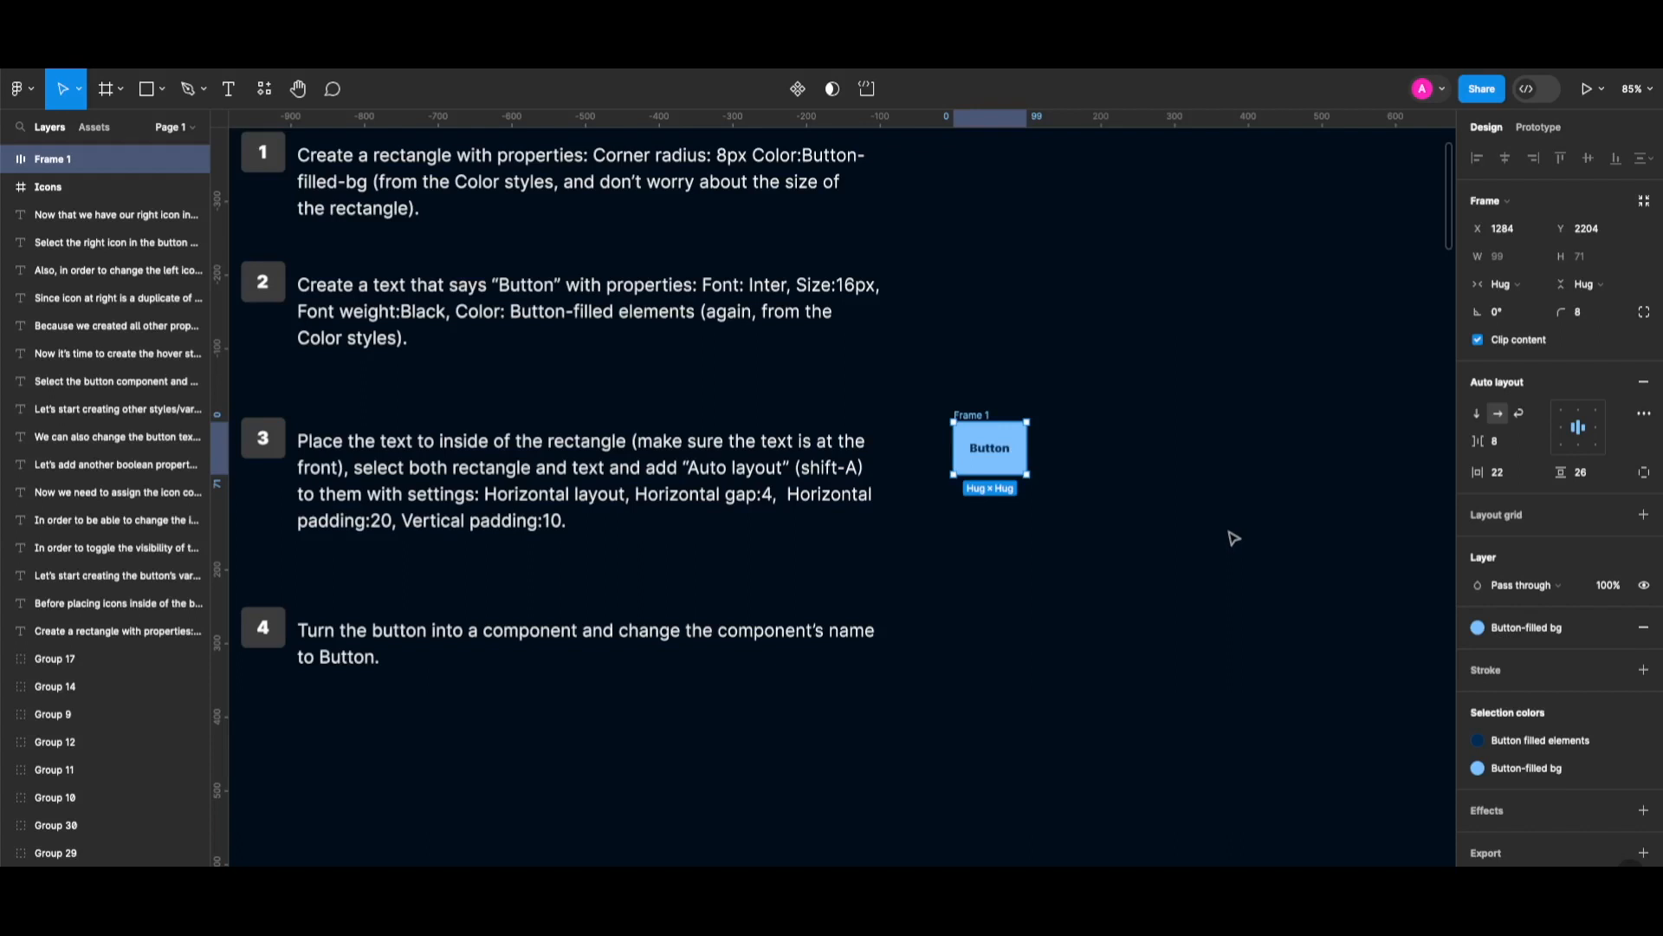
left_click(1504, 444)
type("4")
key("Return")
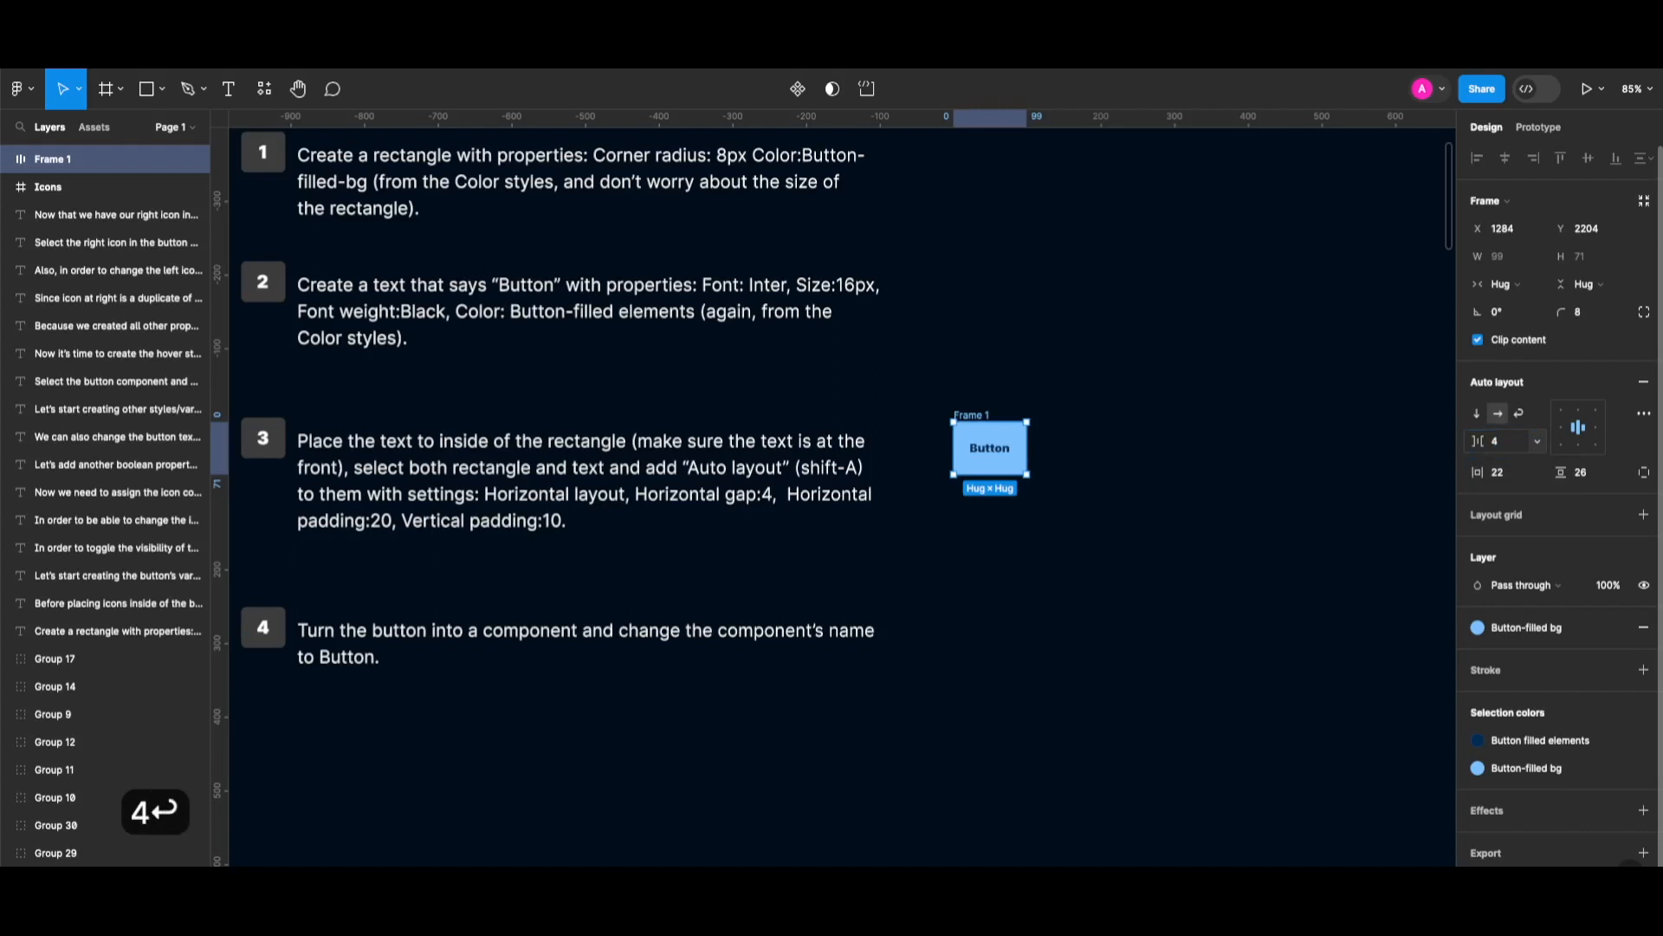
Give the auto layout 20 horizontal and 10 vertical padding.
scroll(1556, 488, "down", 1)
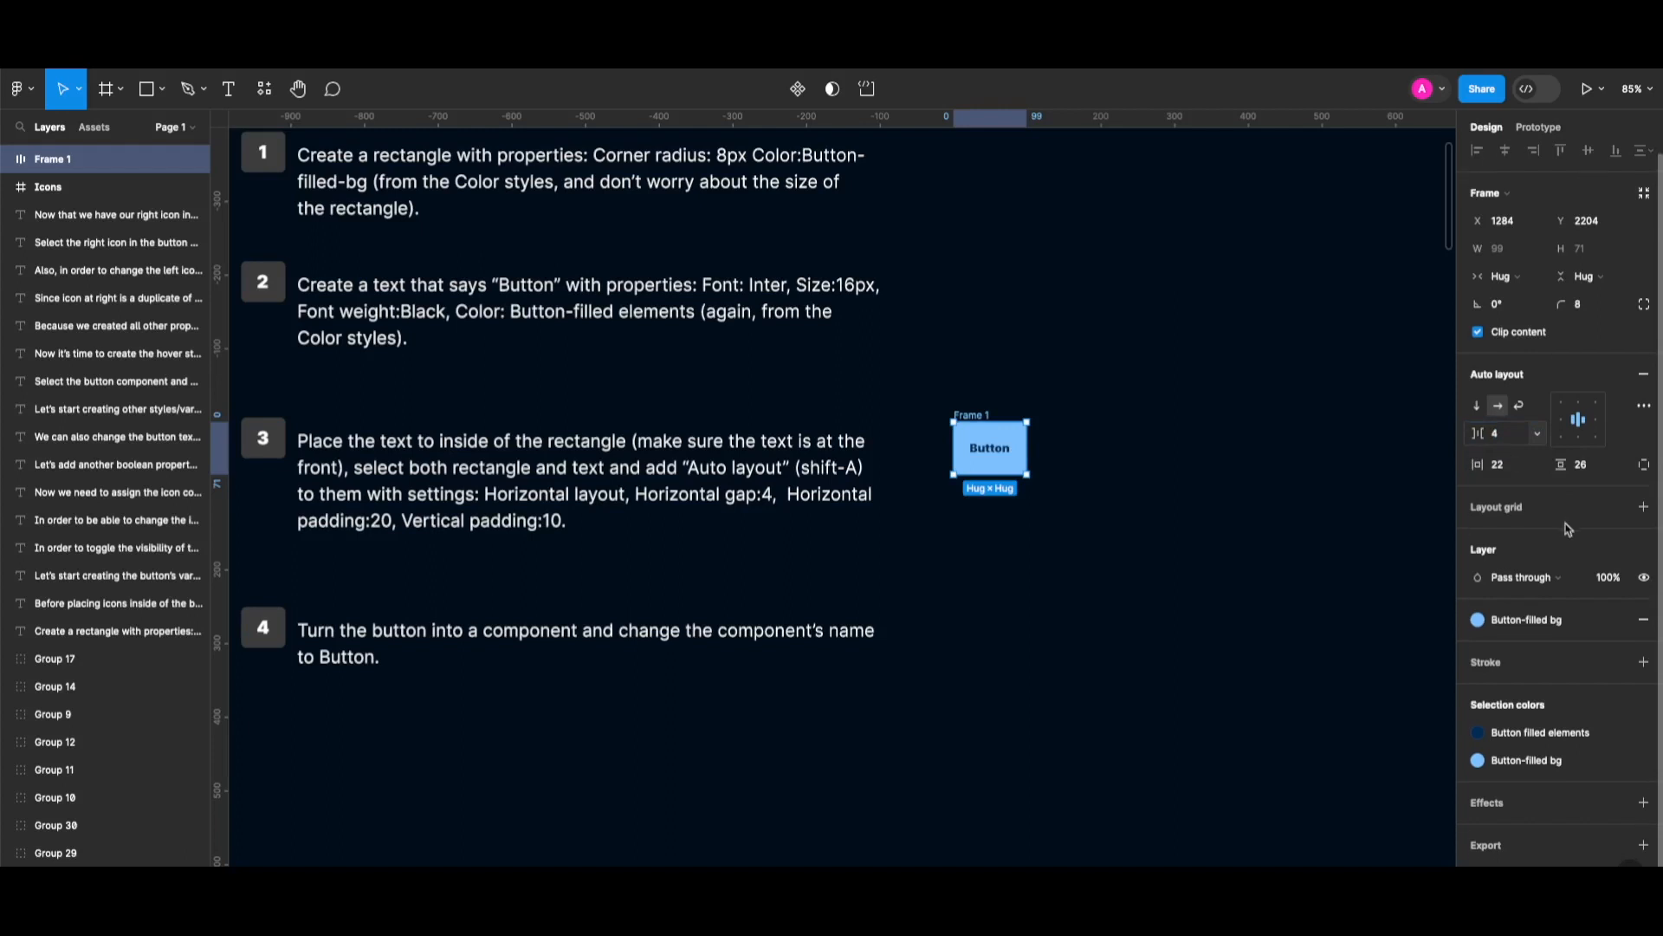
left_click(1505, 468)
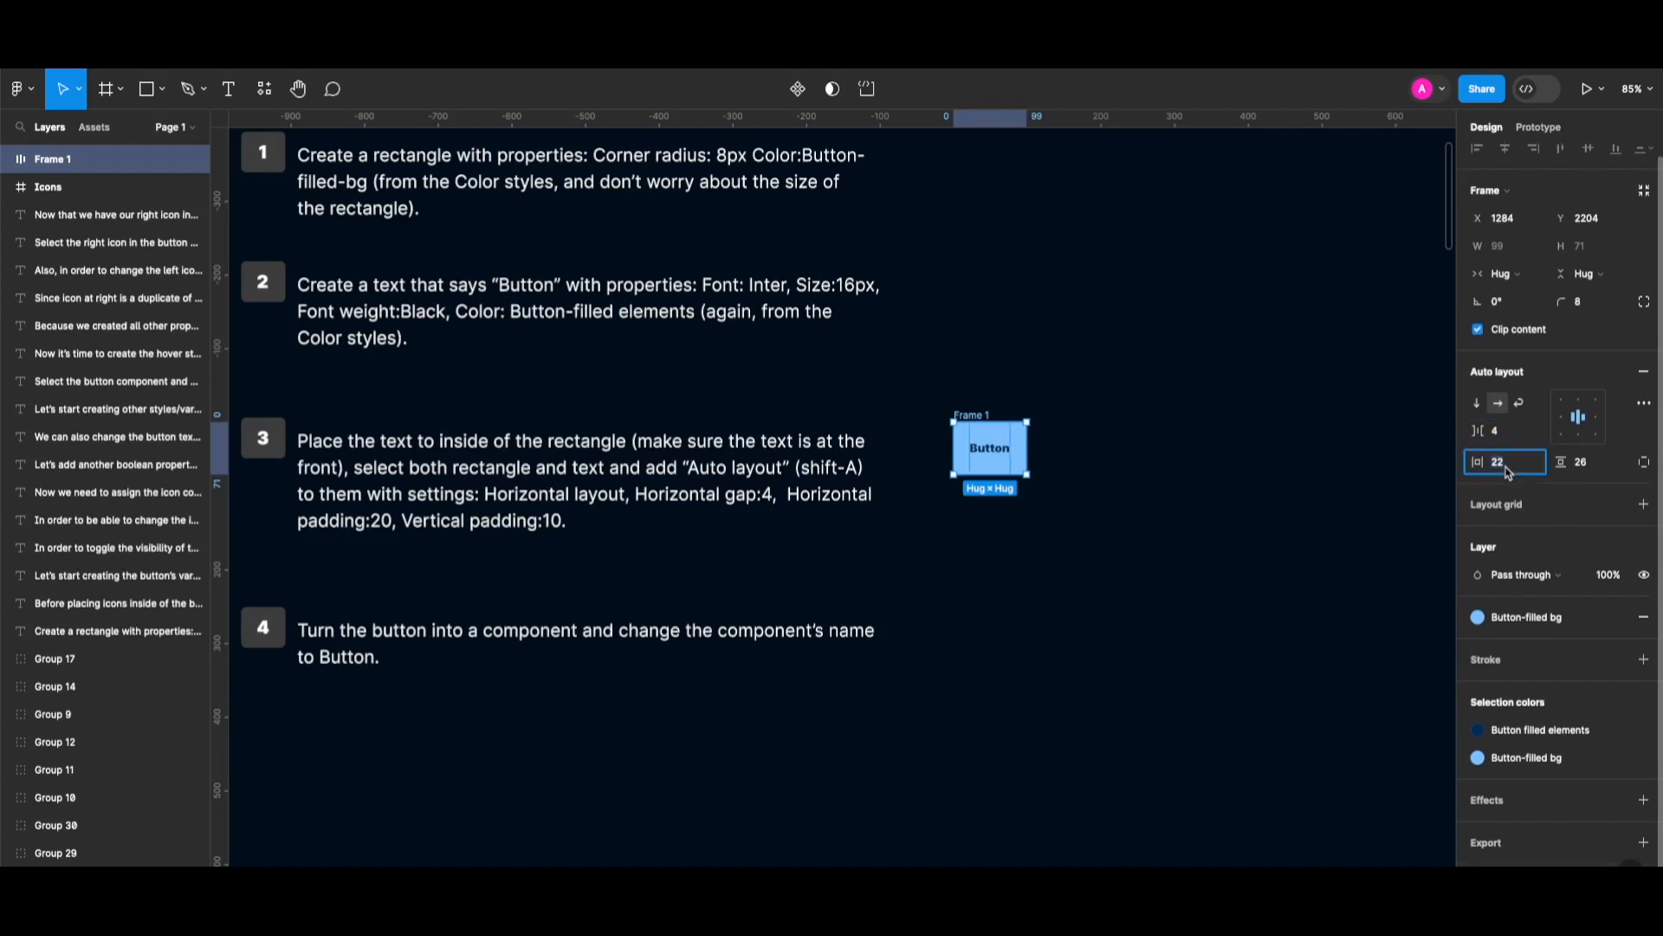
type("20")
key("Return")
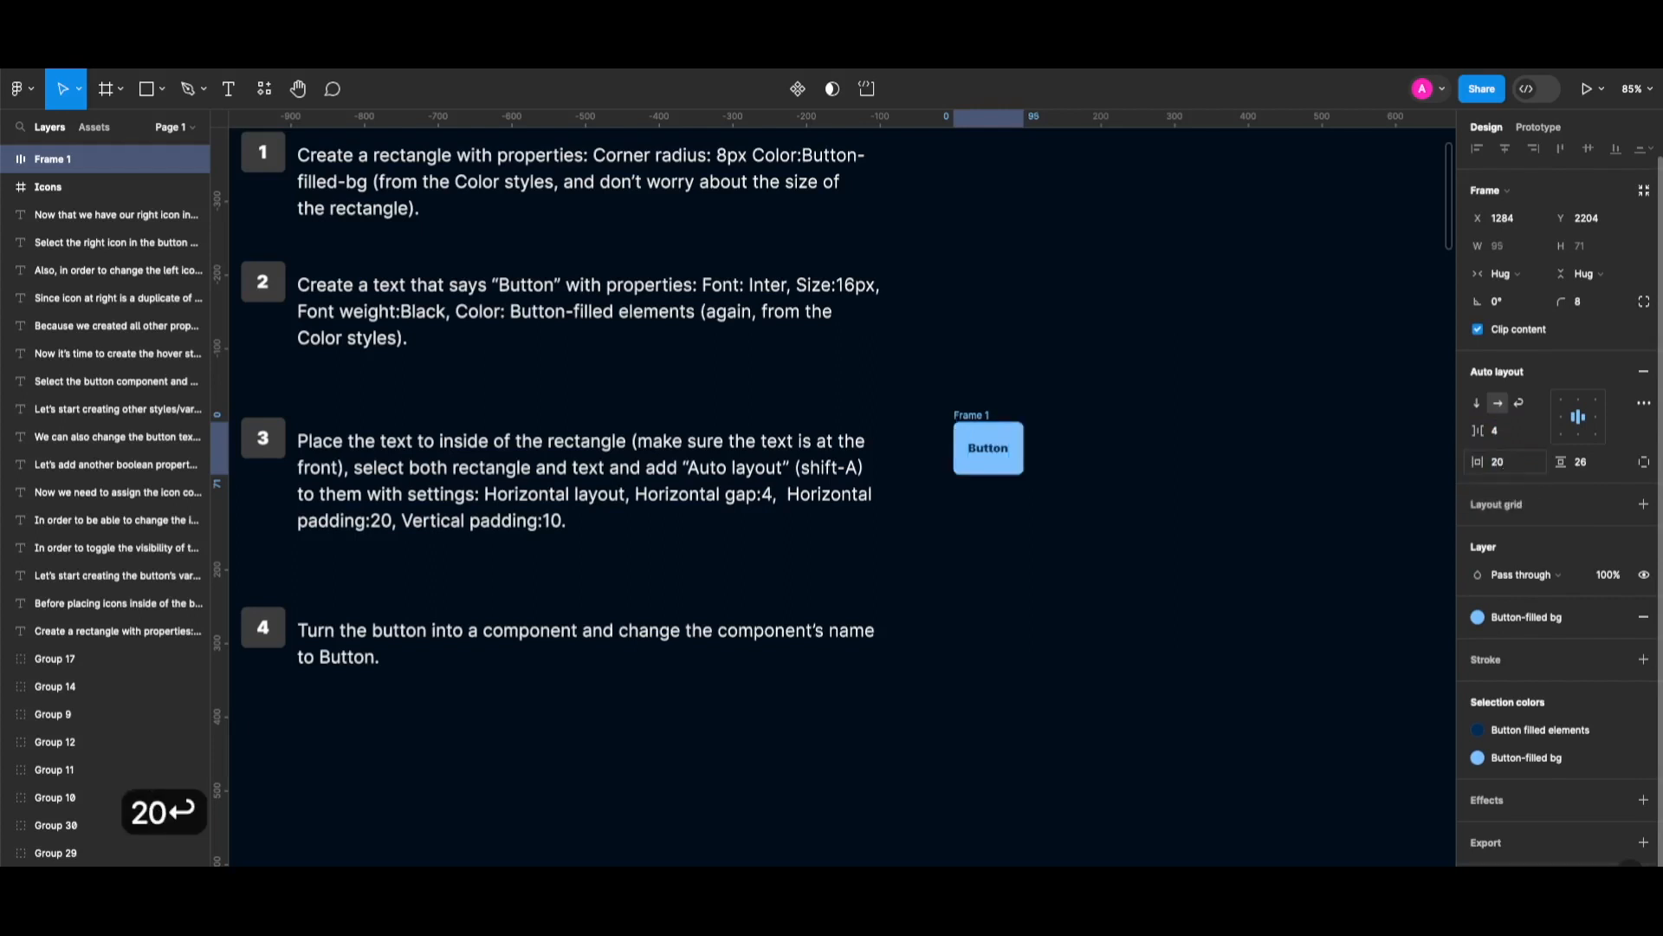
left_click(1590, 468)
type("10")
key("Return")
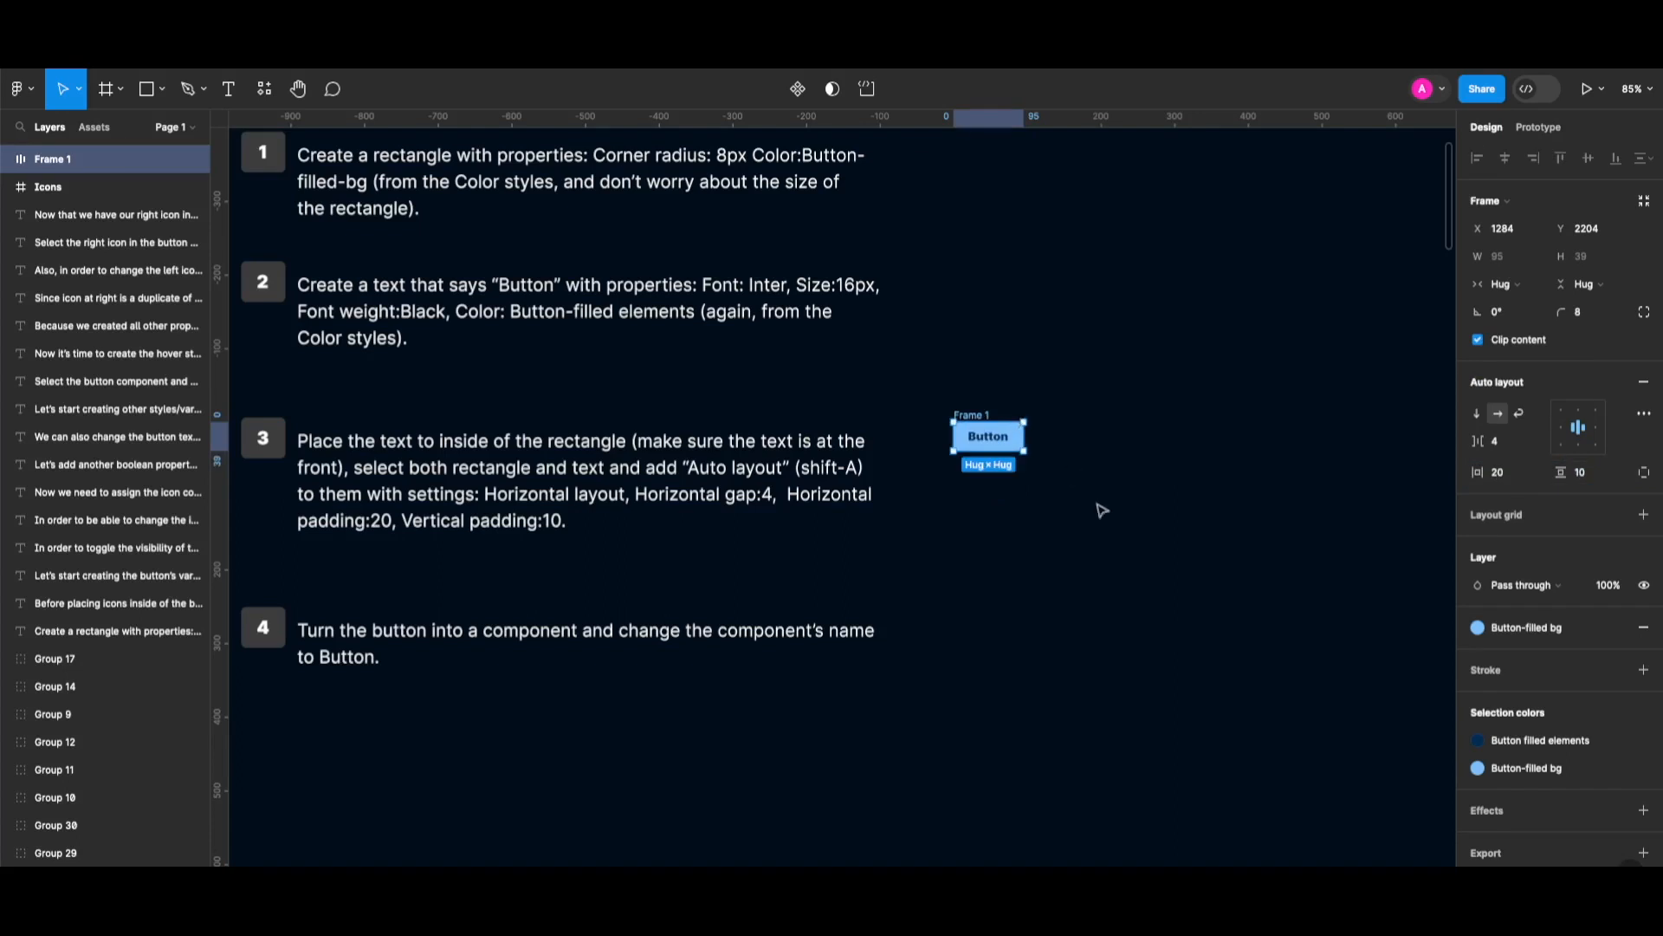
Make the frame a component named 'Button'.
key("alt+super+k")
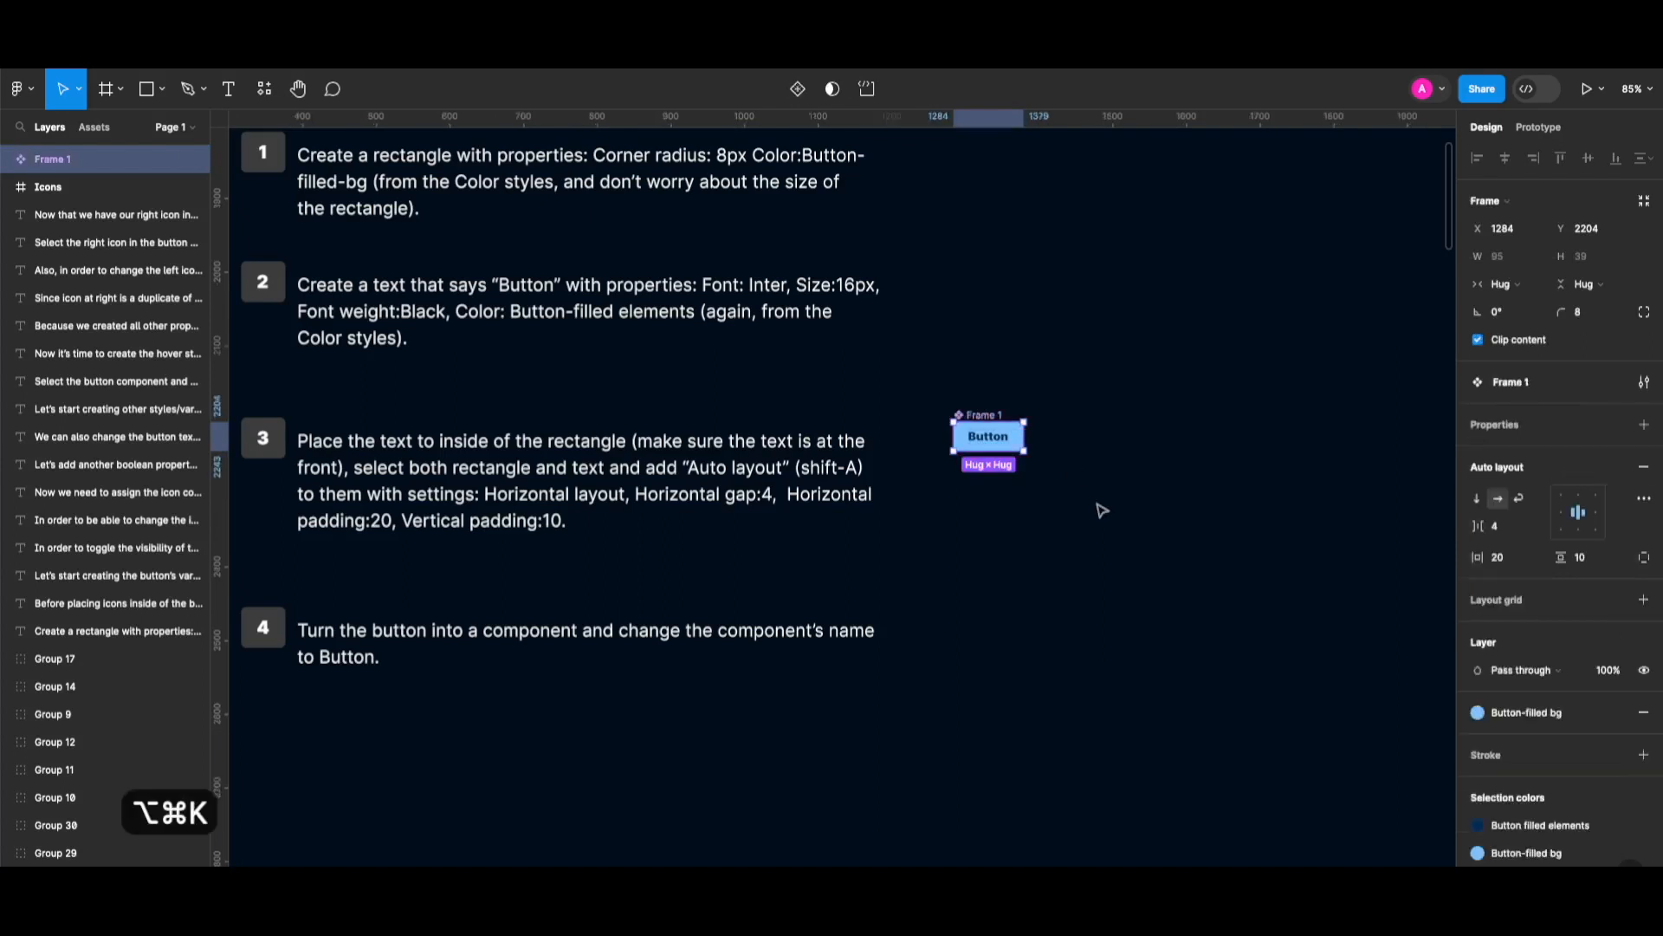
double_click(982, 415)
type("Button")
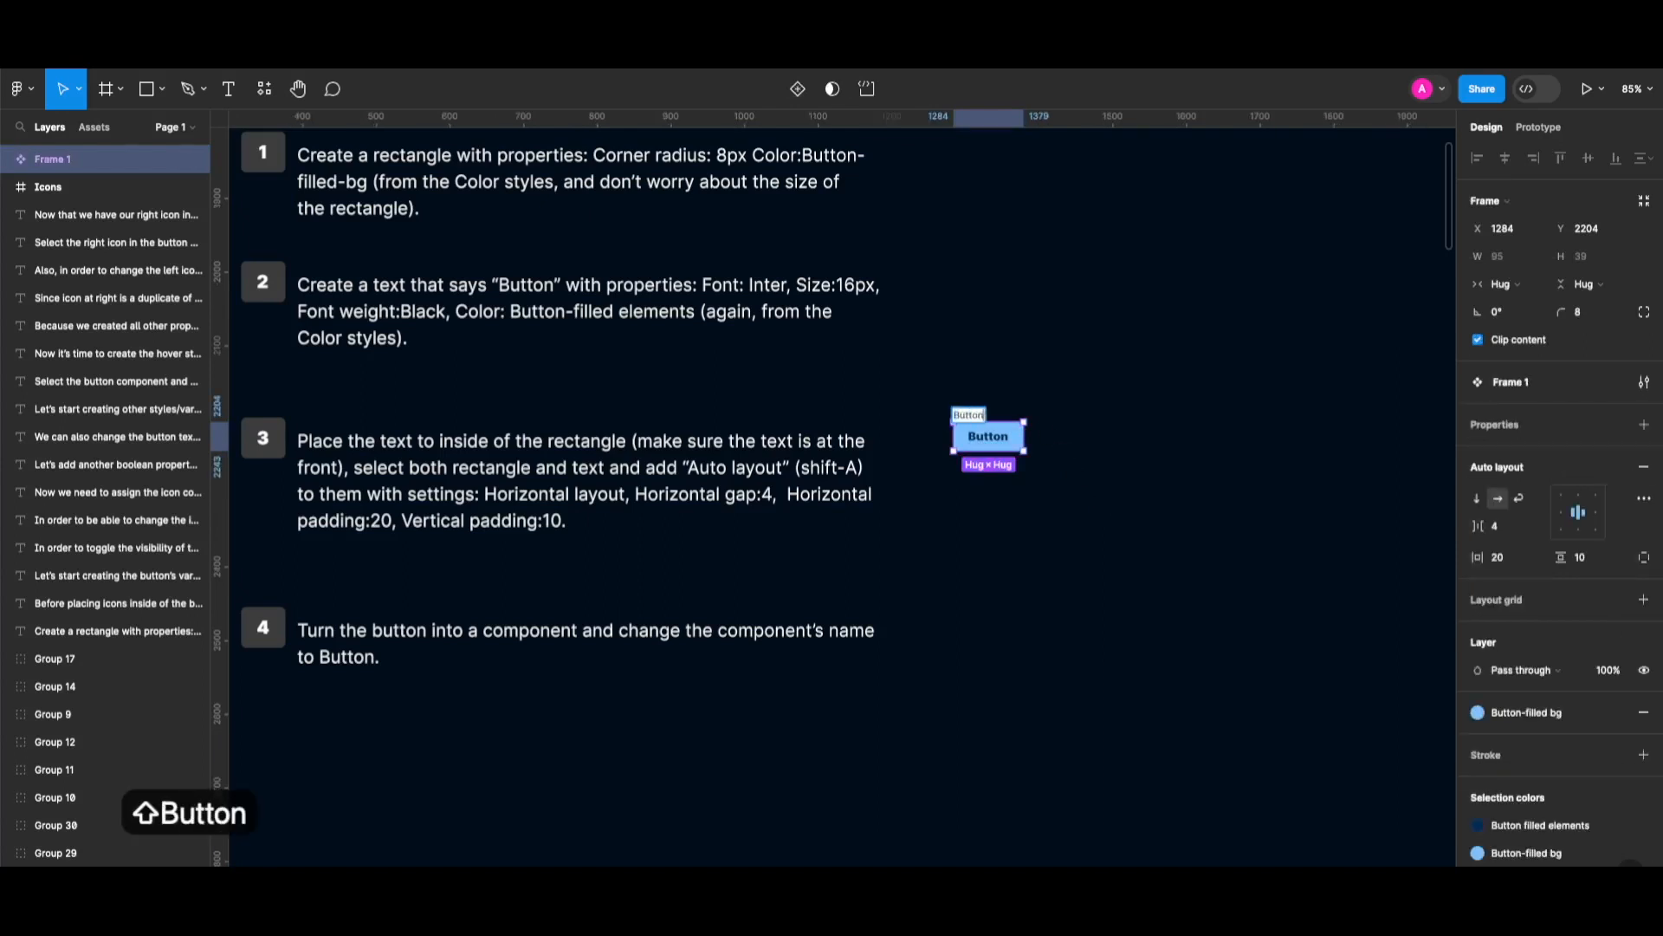
key("Return")
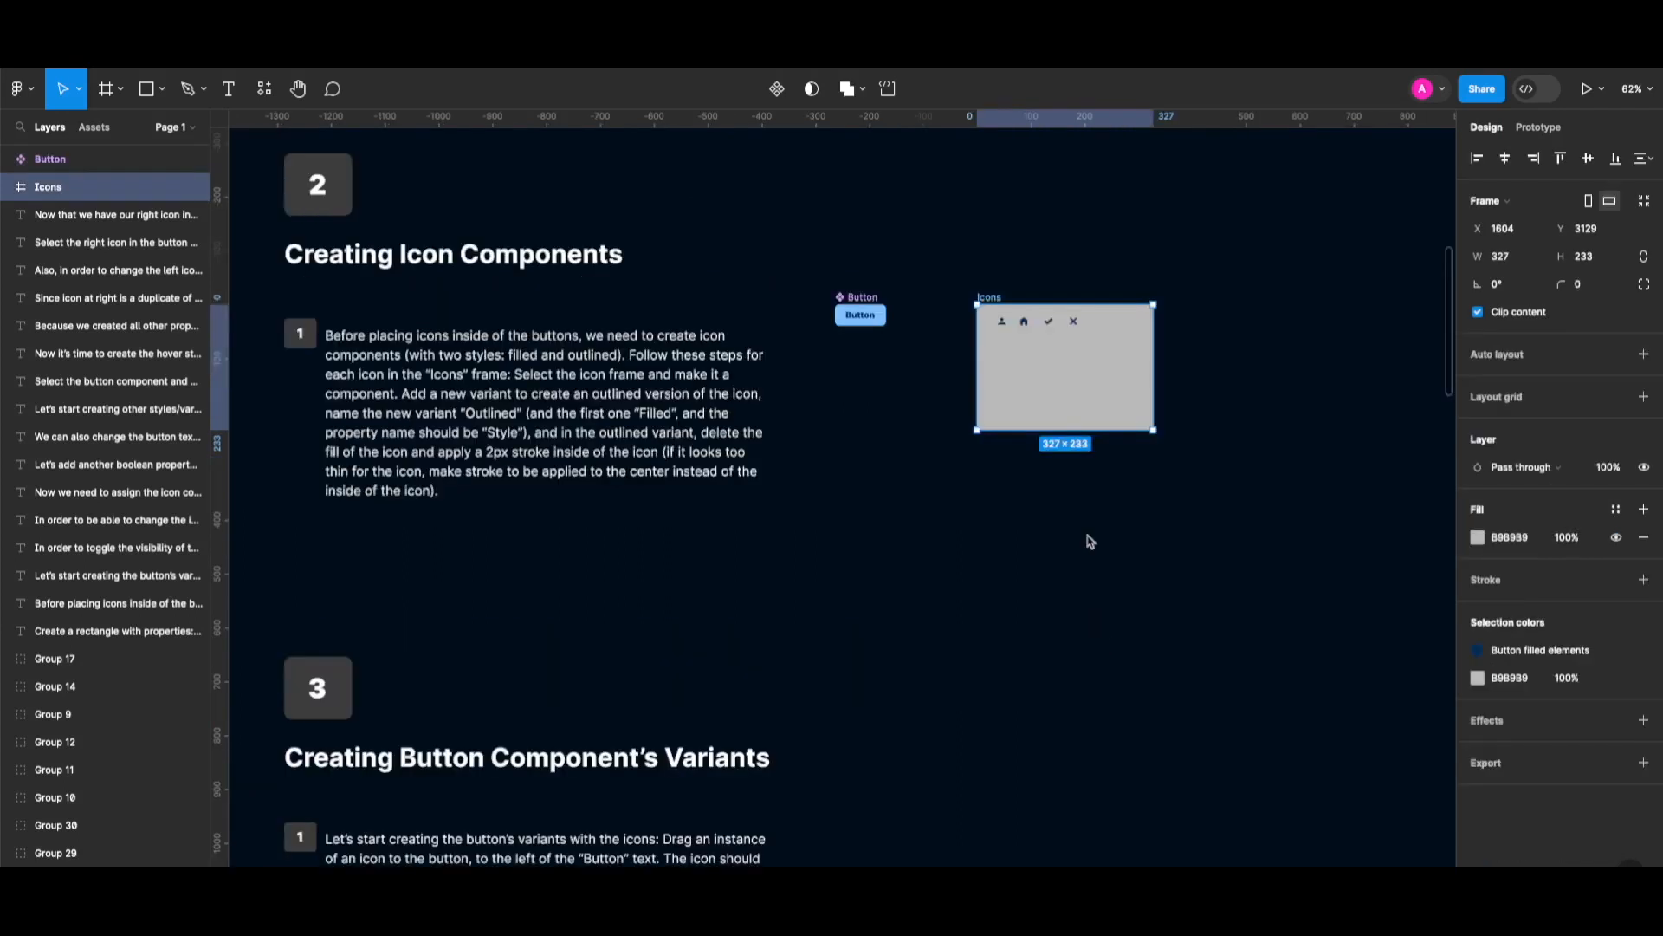
Duplicate the account icon, make it a component and add an Outlined variant.
scroll(1023, 363, "up", 3)
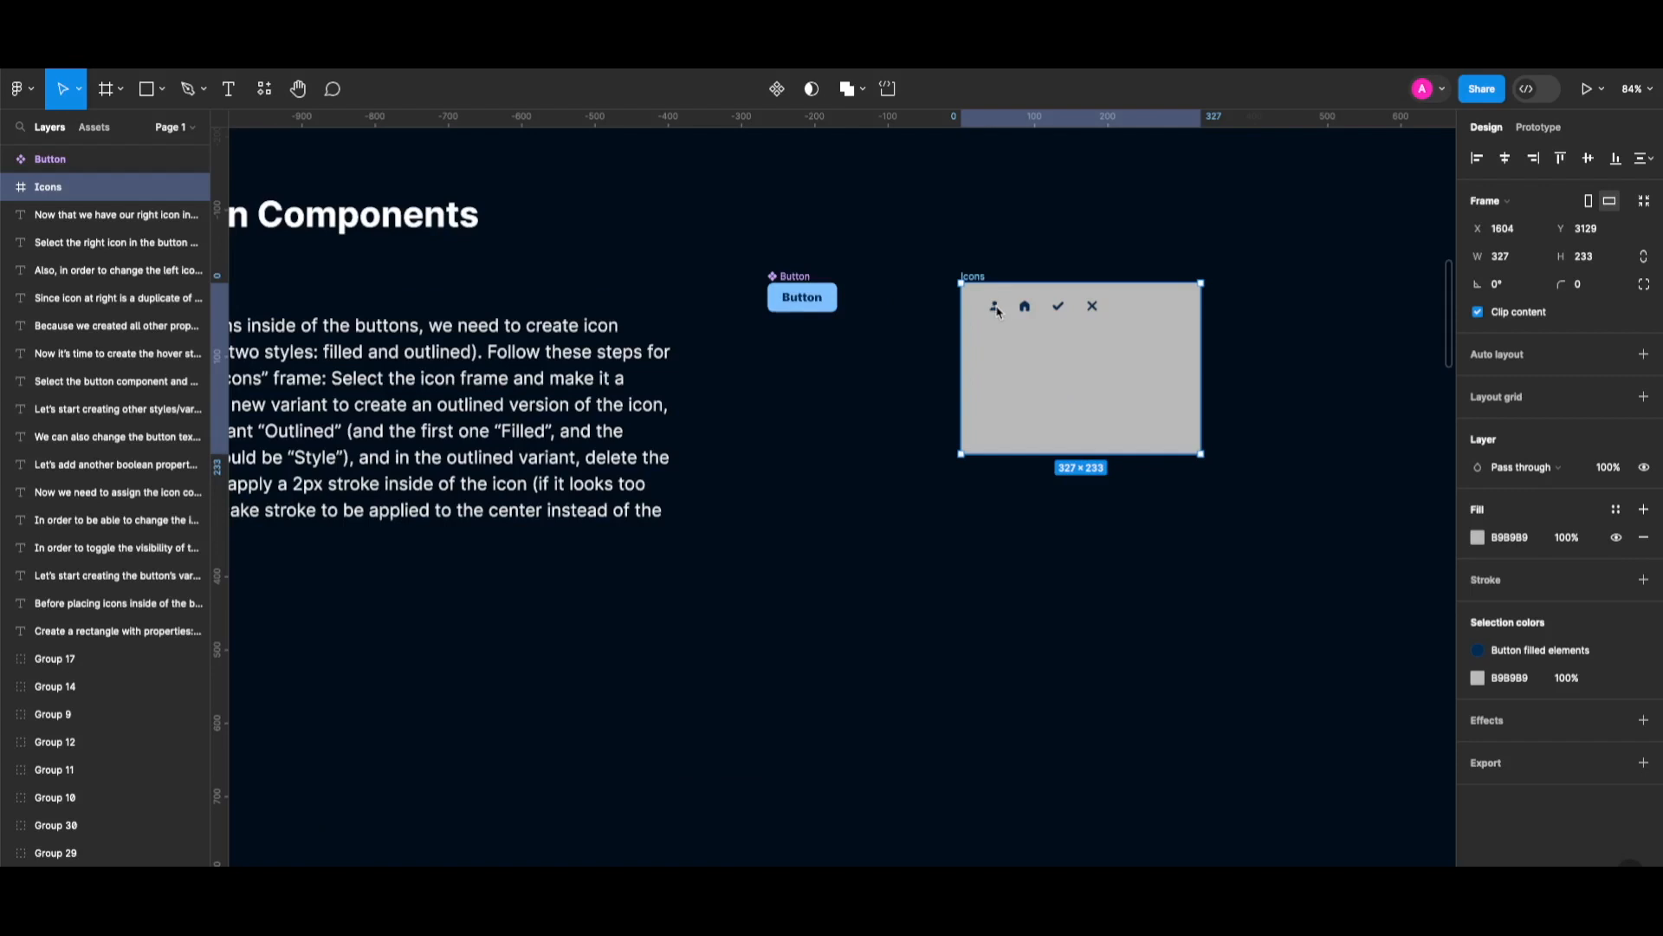
mouse_move(999, 312)
left_mouse_down()
mouse_move(1001, 355)
mouse_move(1000, 341)
left_mouse_up()
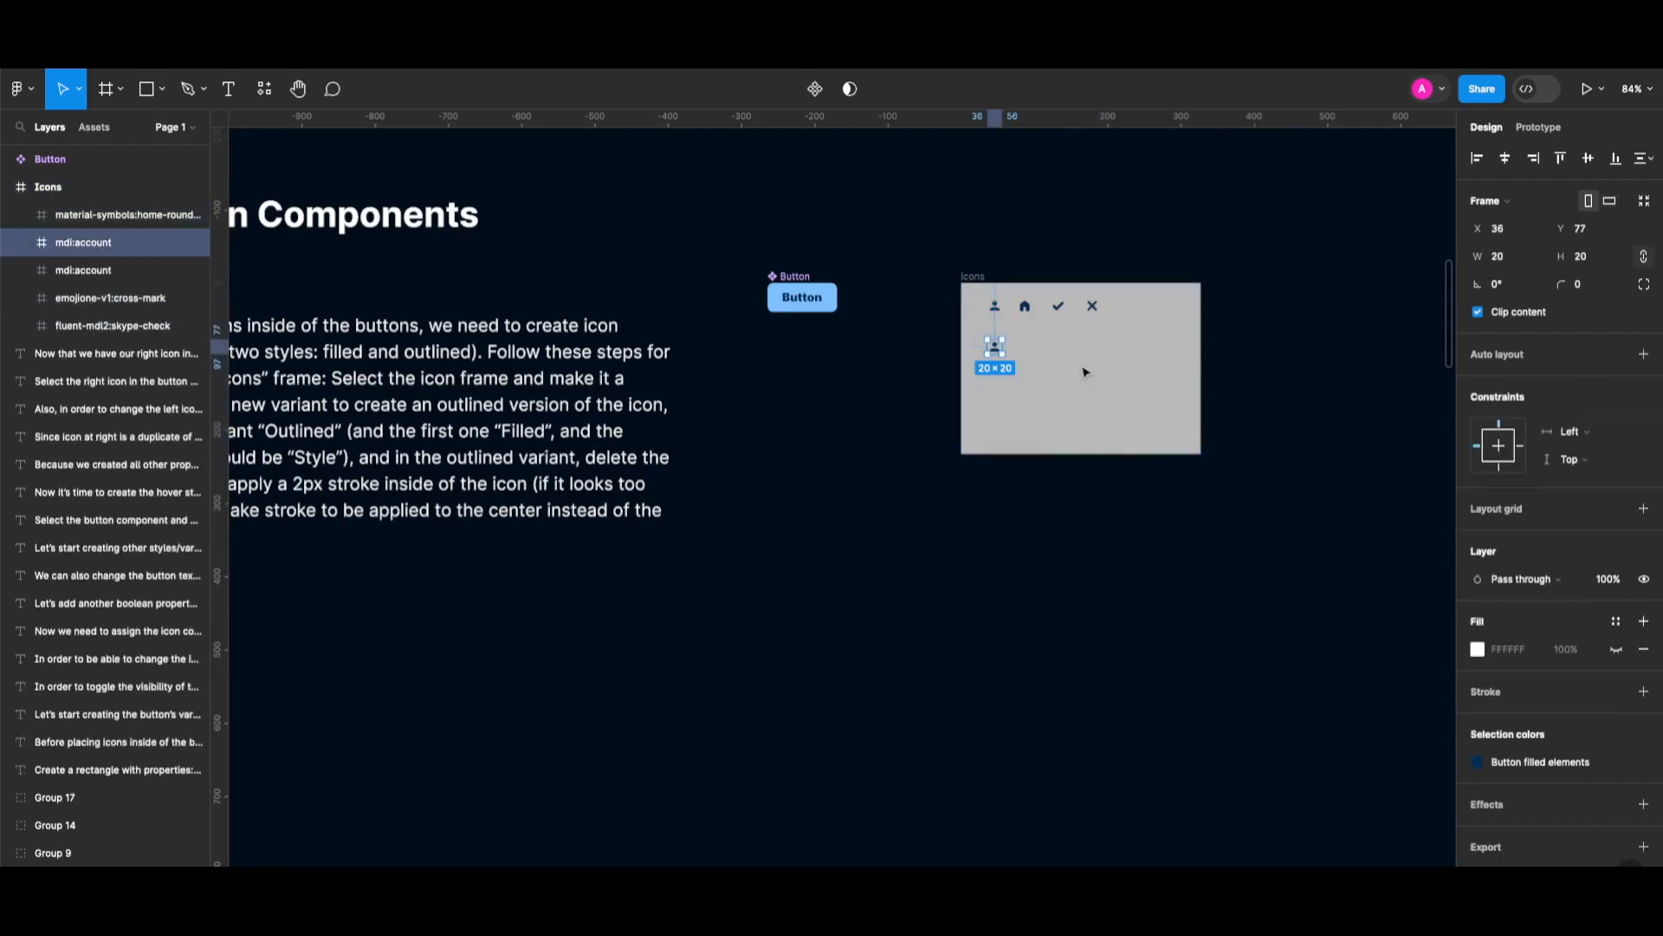
key("alt+super+k")
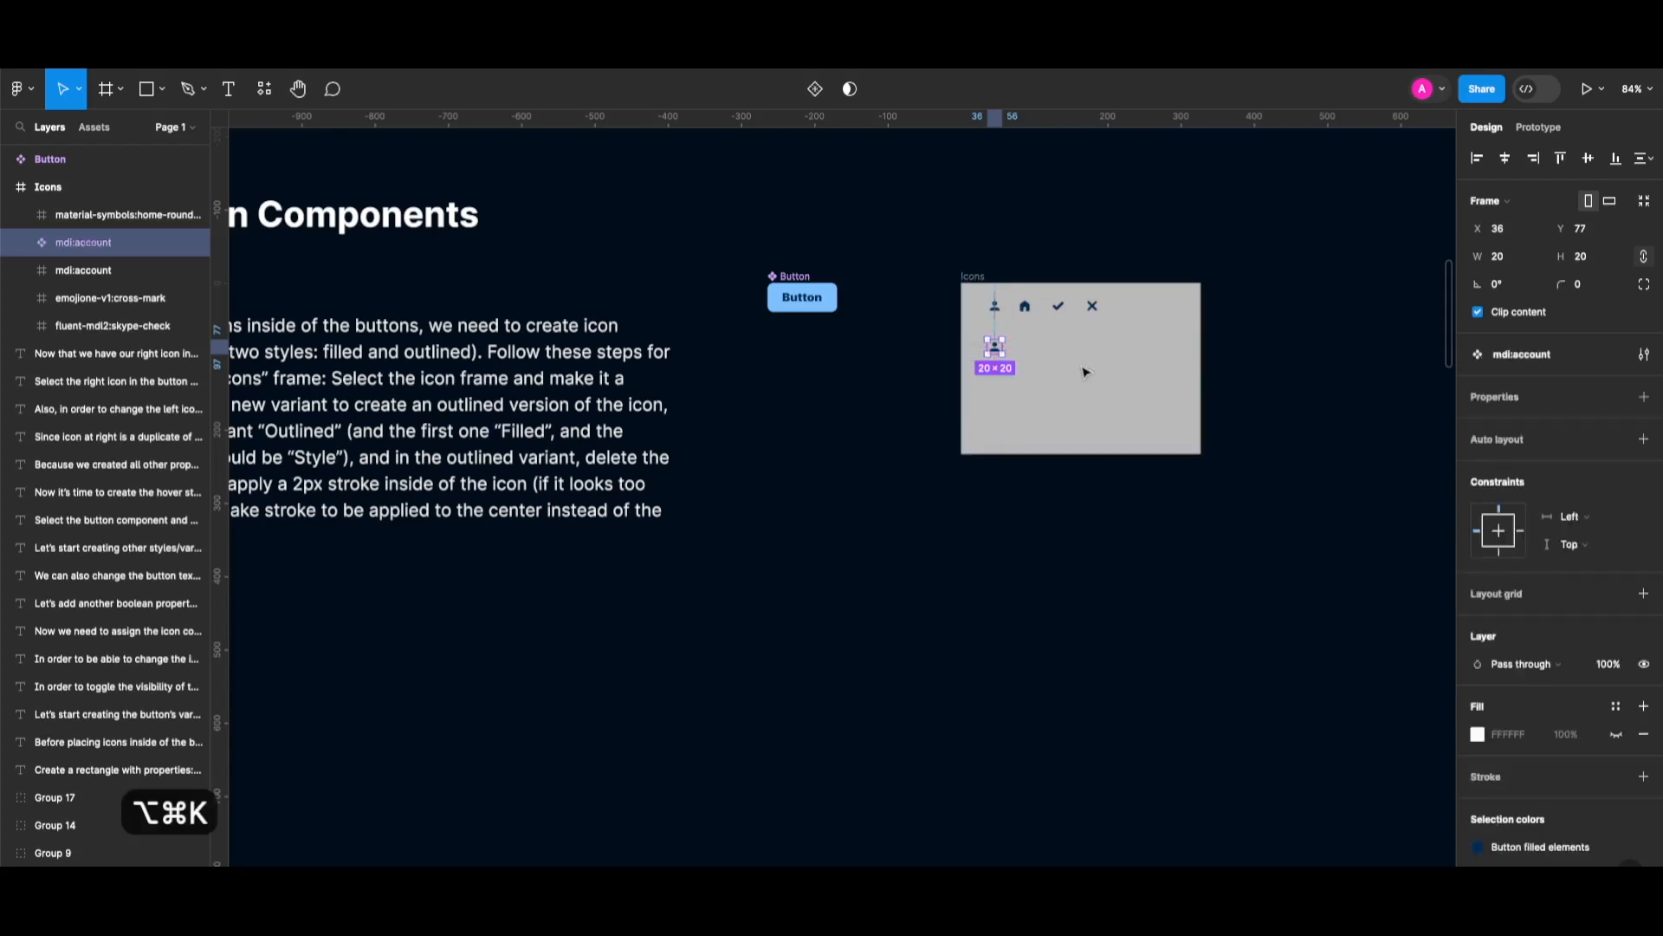
left_click(815, 89)
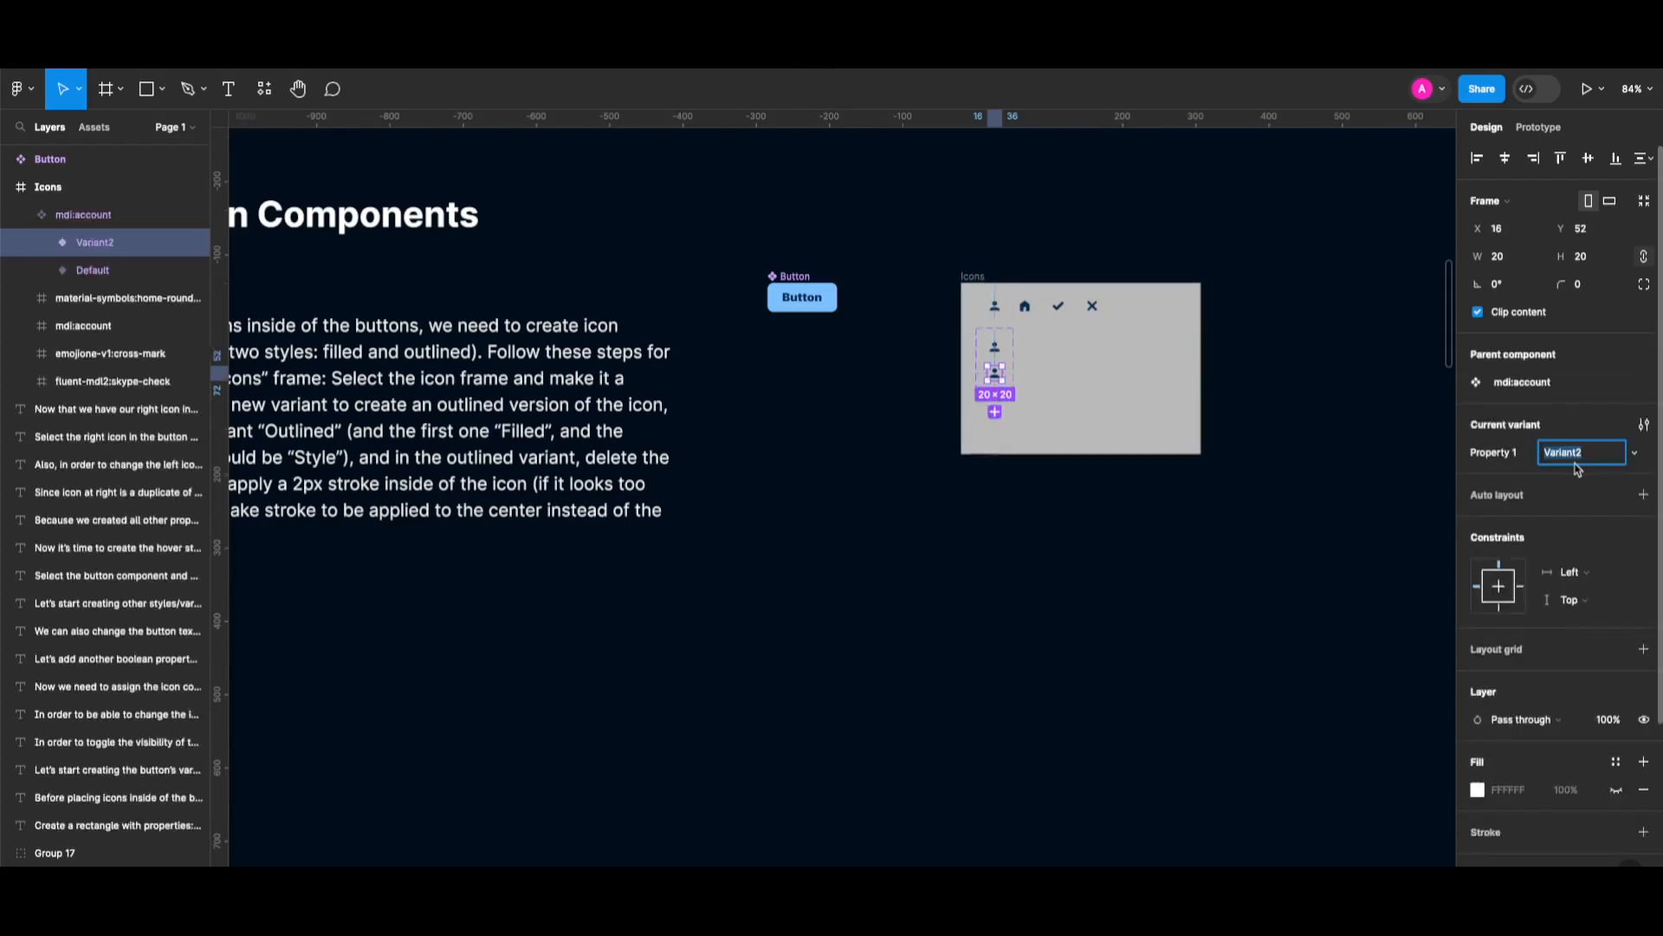
type("Outlined")
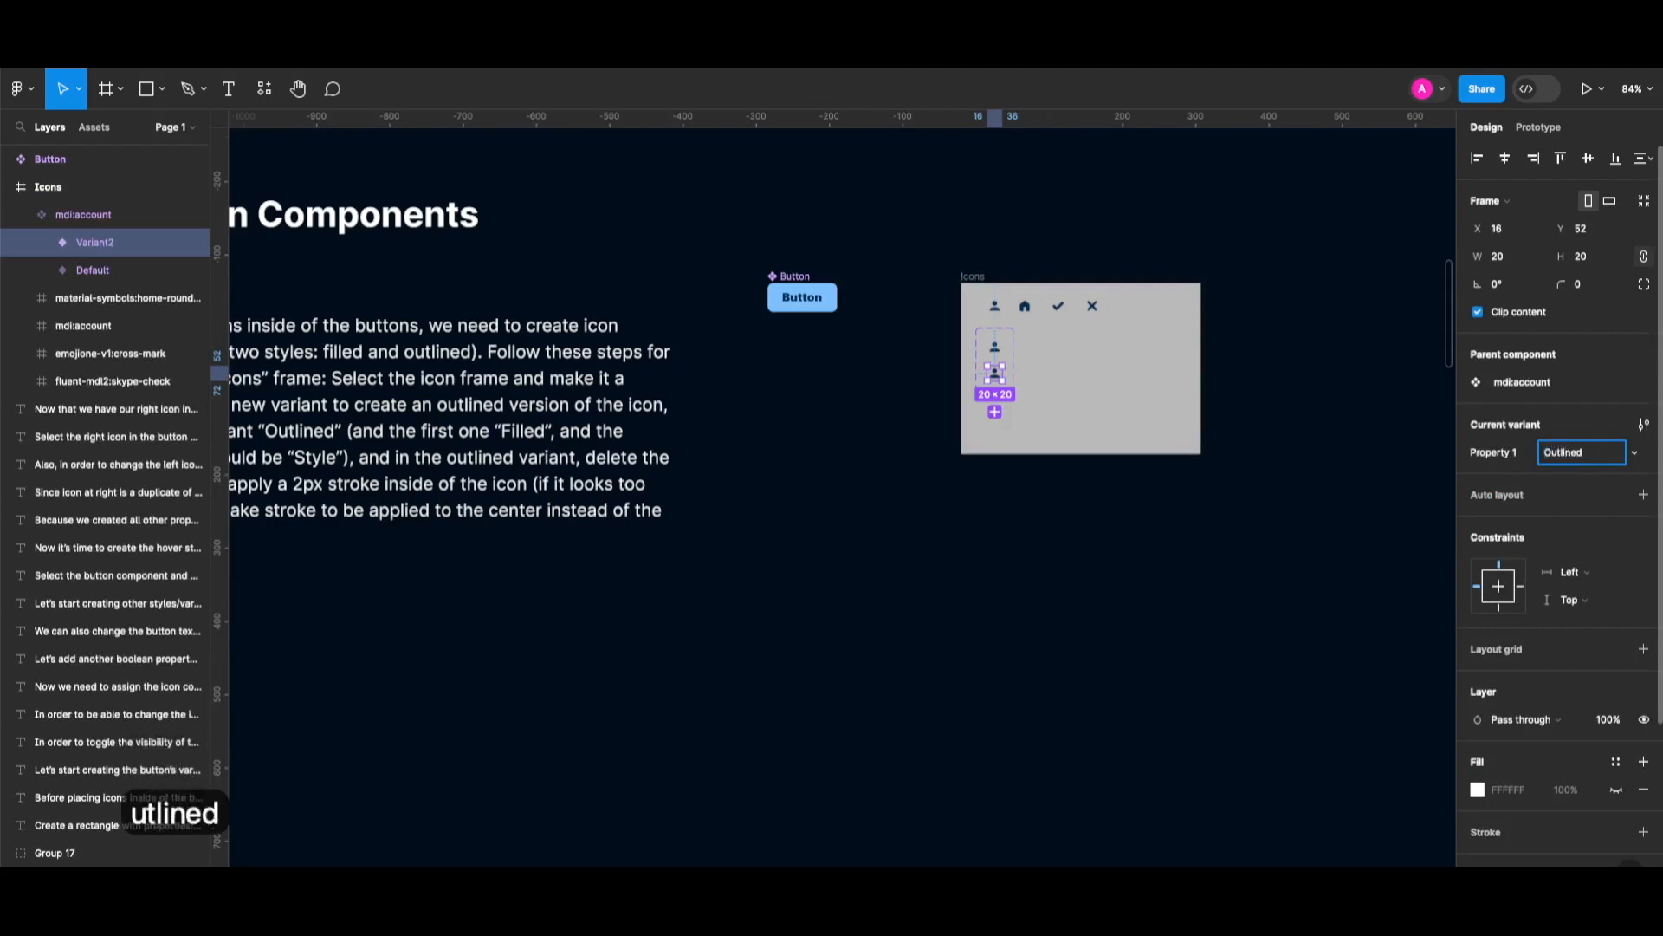
key("Return")
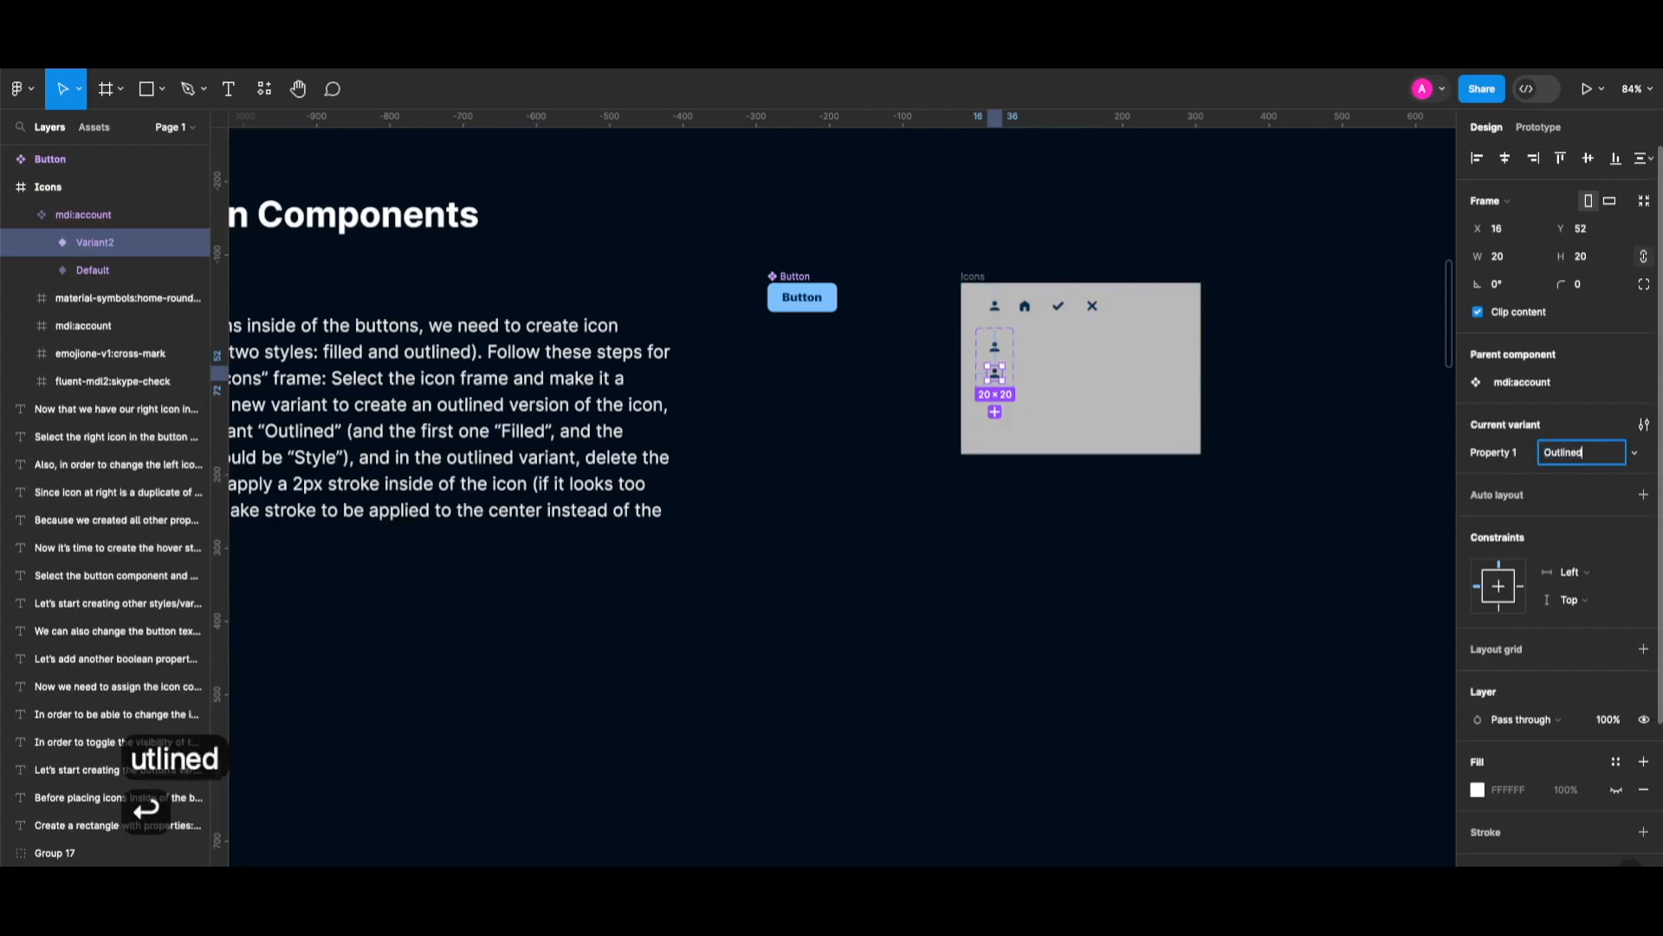
Rename the variant property to Style and select the vector in the Outlined variant.
double_click(1502, 452)
type("Style")
key("Return")
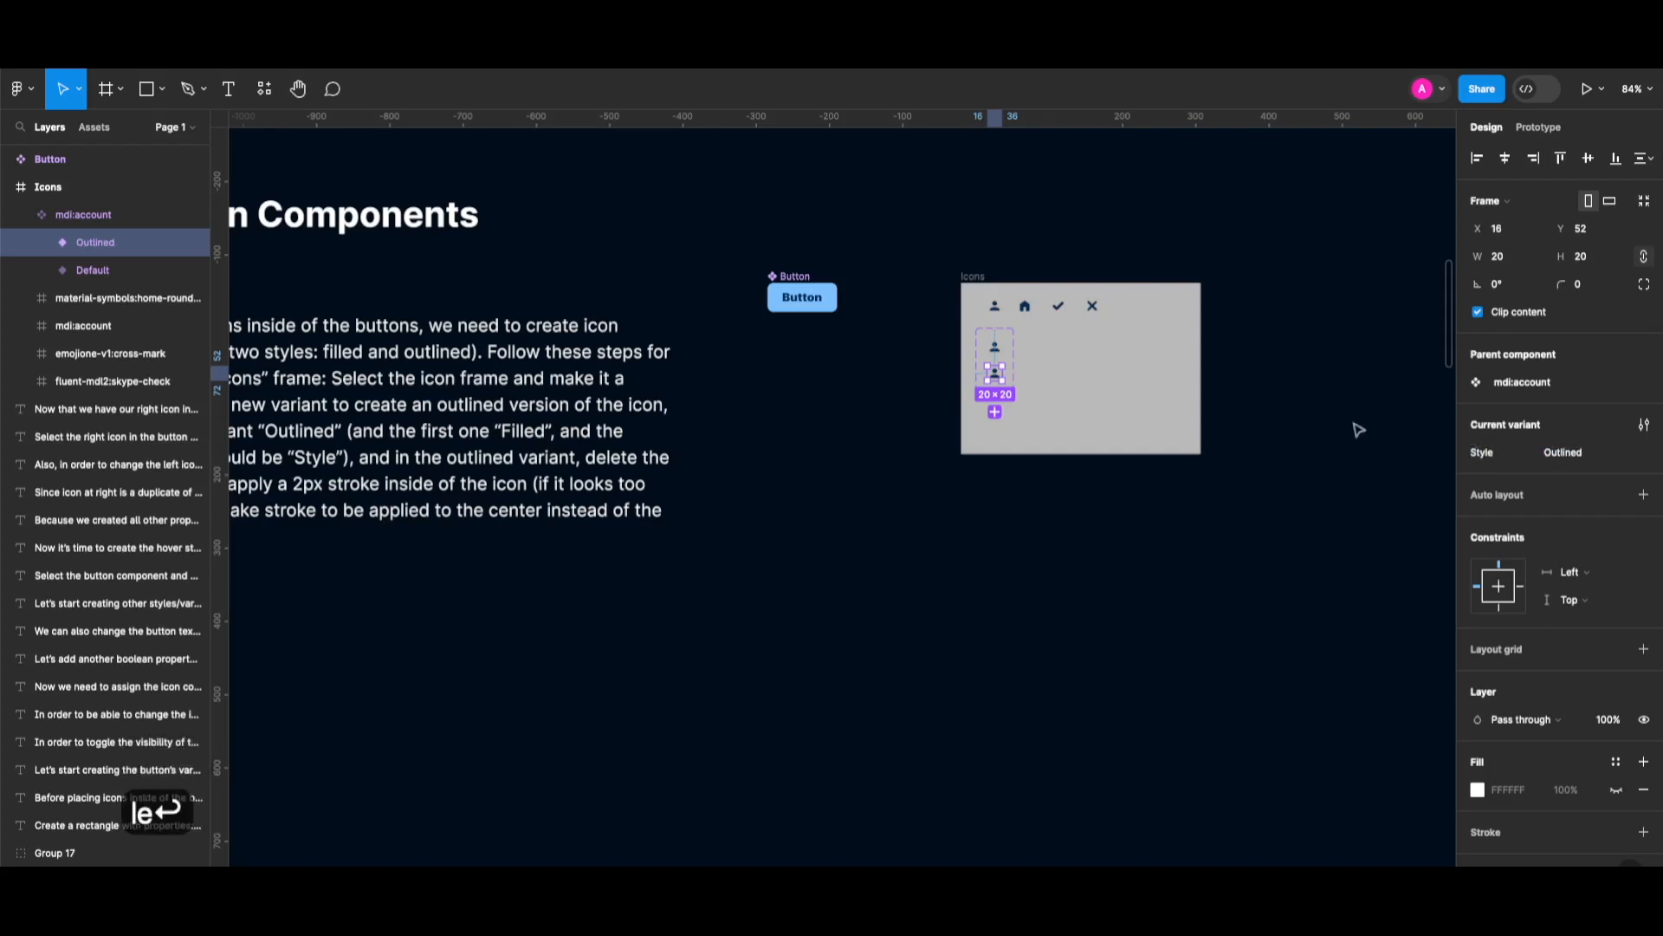
scroll(1571, 718, "down", 3)
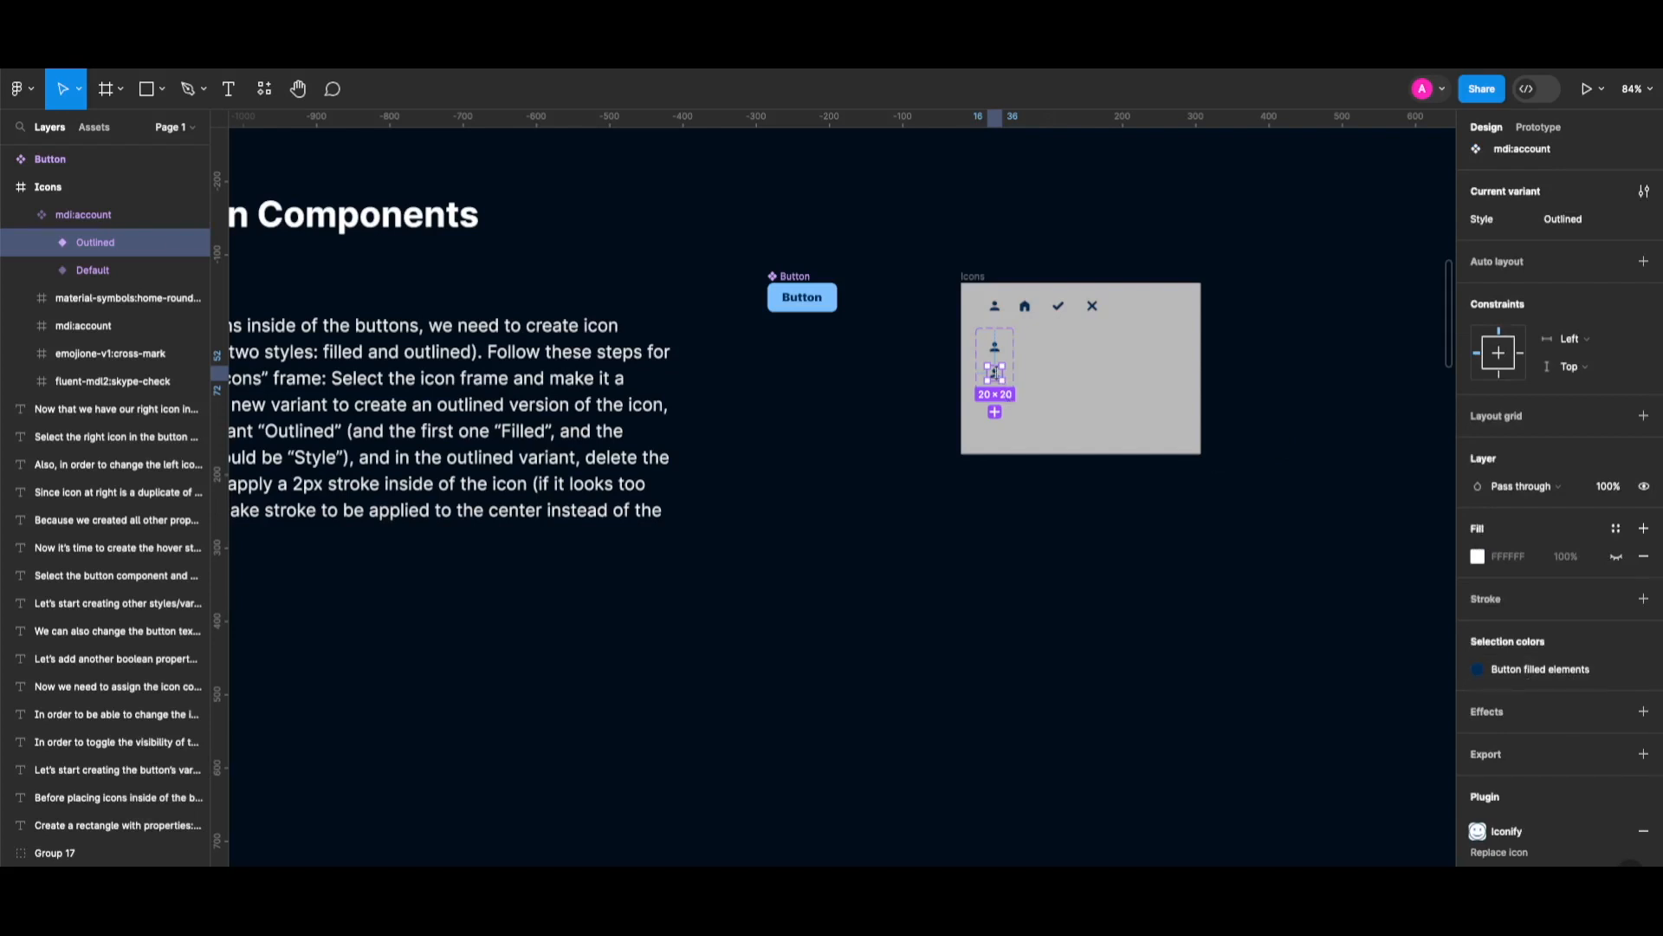
scroll(996, 378, "up", 3)
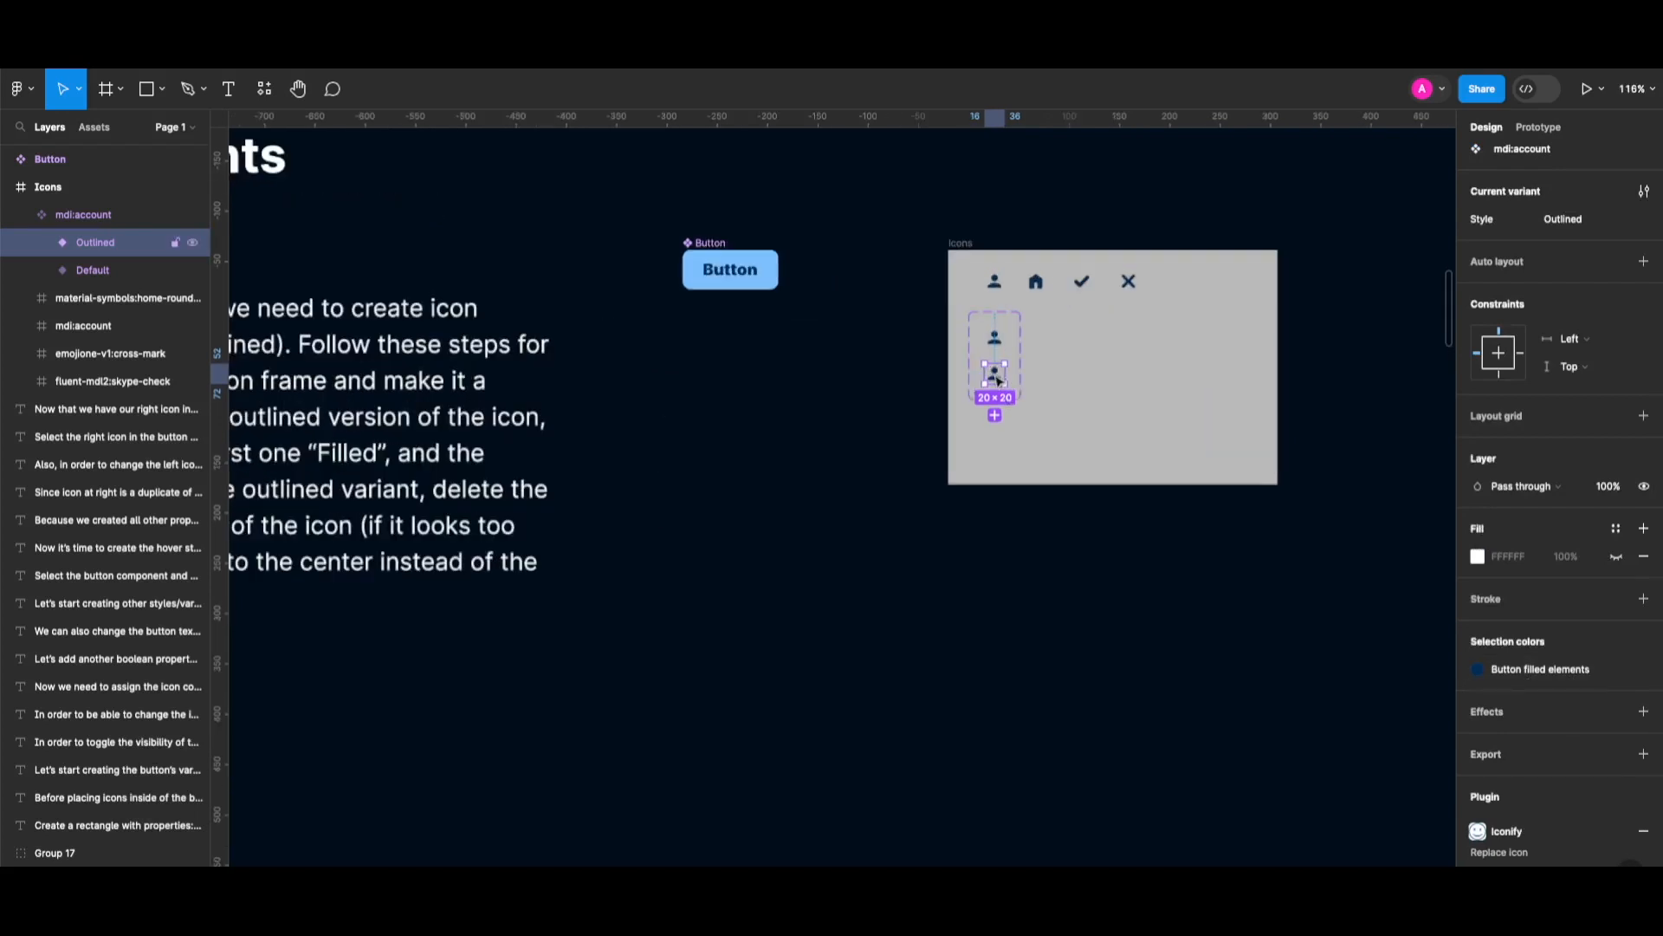
double_click(998, 381)
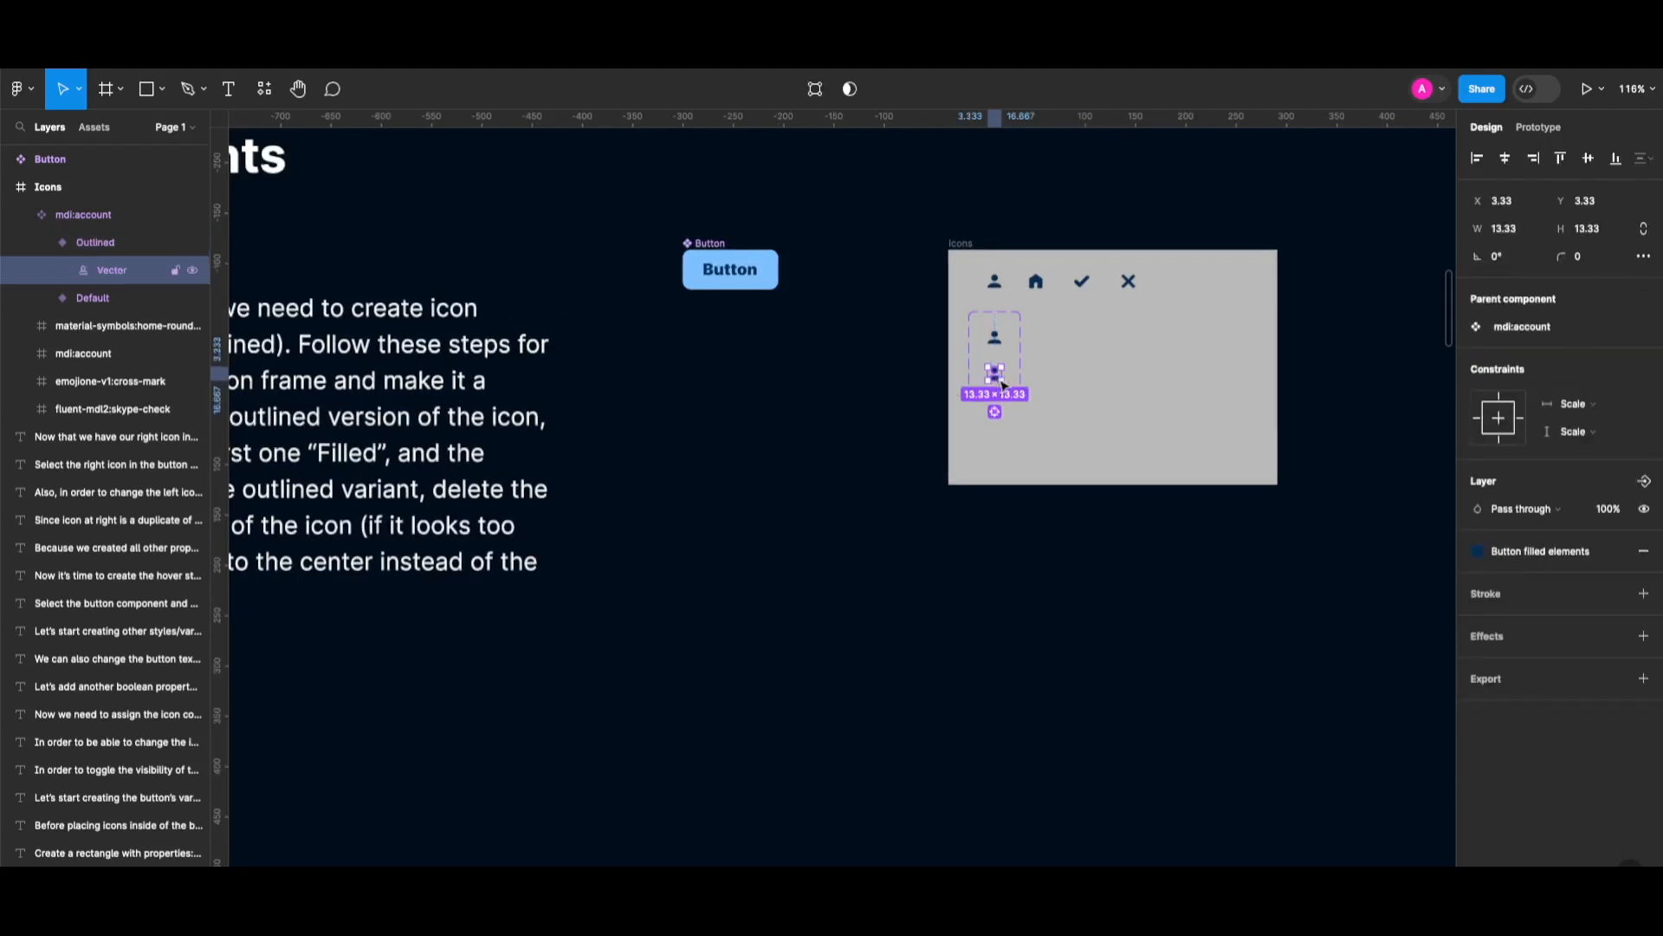
Make the Outlined account icon stroke-only with the Button filled elements stroke style.
left_click(1646, 553)
left_click(1646, 594)
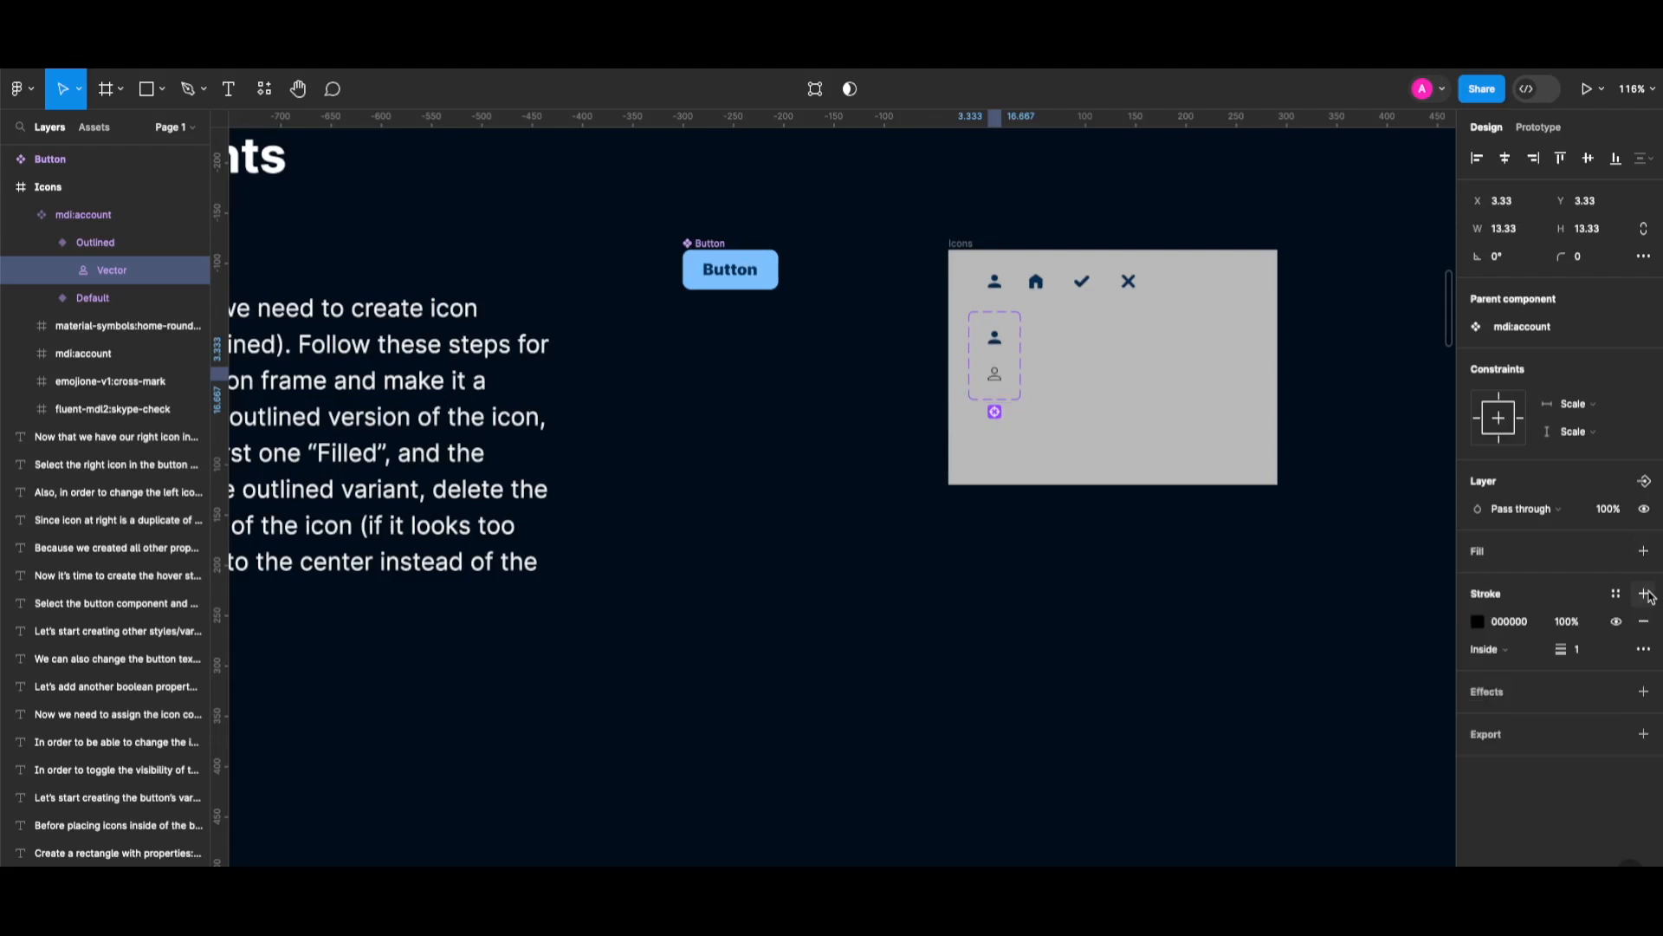
left_click(1616, 594)
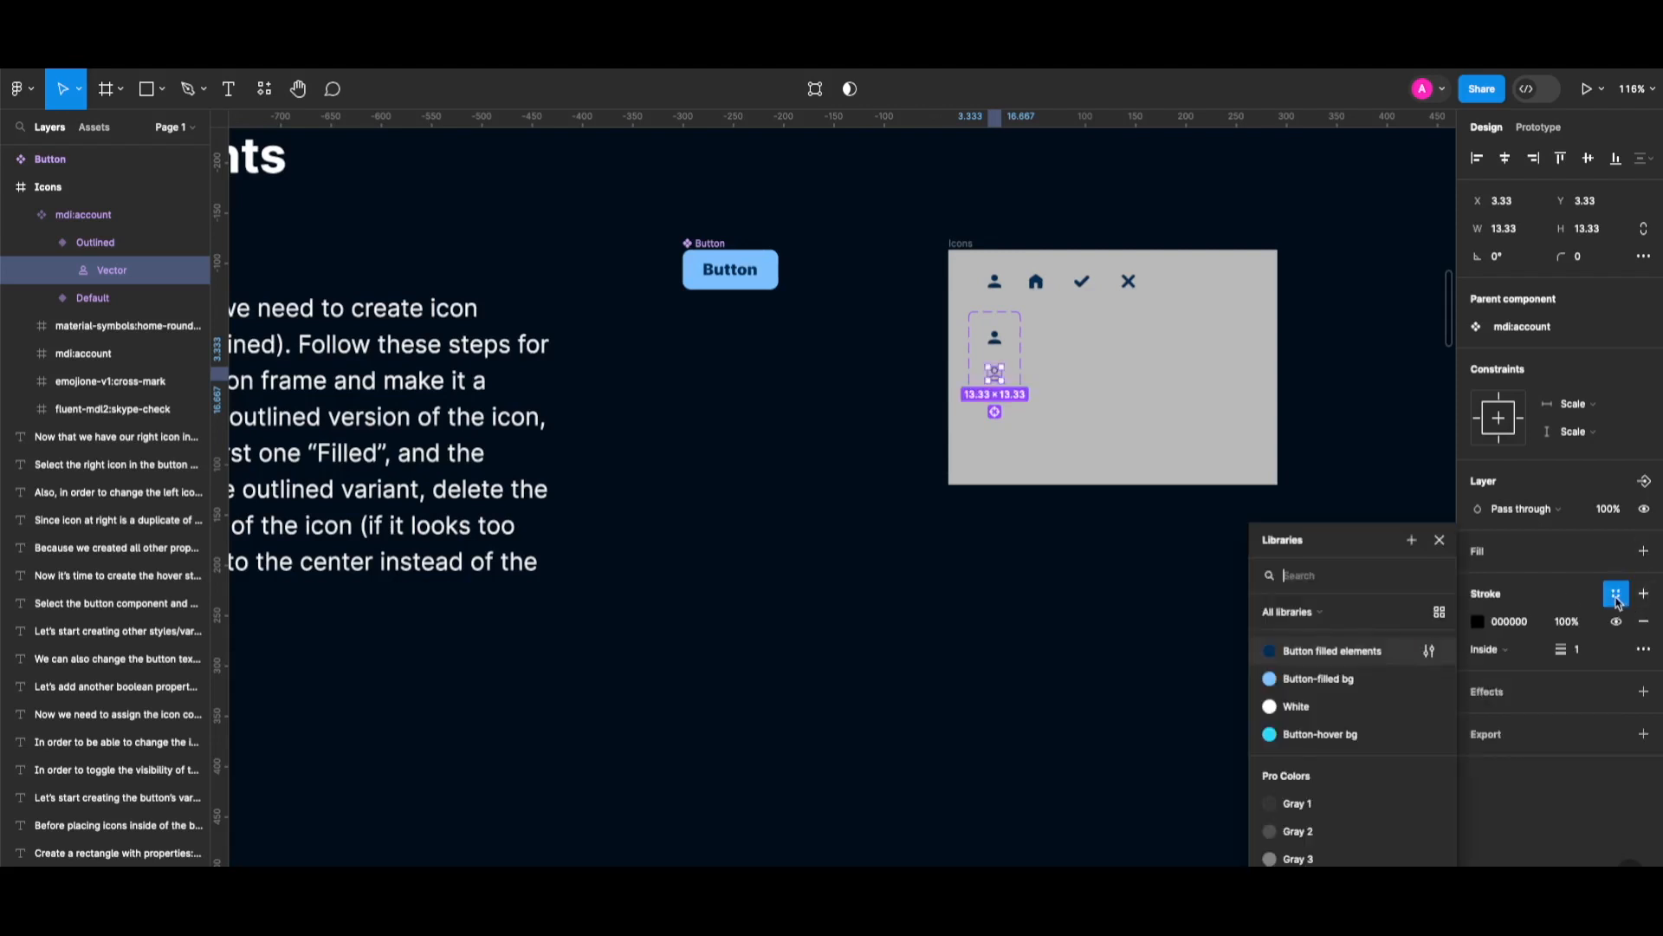
left_click(1314, 652)
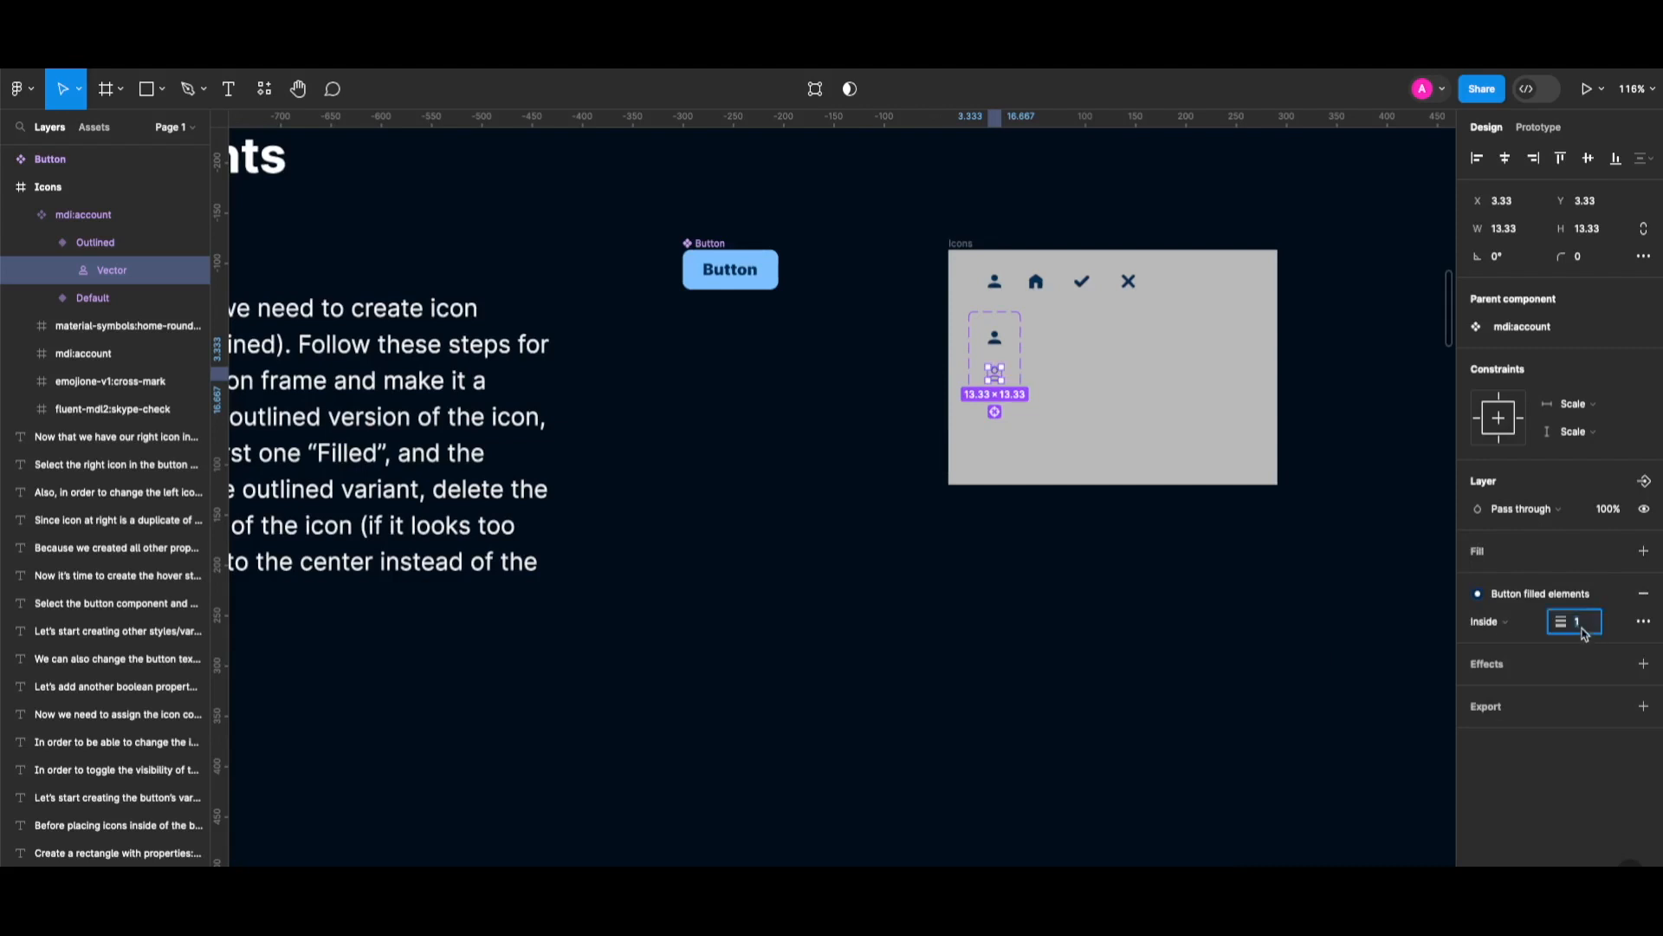
Turn a home icon copy into a Style component set and rename account's Default to Filled.
left_click_drag(1037, 280, 1073, 350)
key("alt+super+k")
left_click(814, 88)
double_click(1496, 452)
type("Style")
left_click(1578, 452)
type("OutlinedFilled")
left_click(994, 373)
type("Filled")
left_click_drag(1072, 366, 1073, 392)
Add a check icon Outlined variant, rename home's Default to Filled, and stroke the home outline.
left_click_drag(1082, 282, 1148, 373)
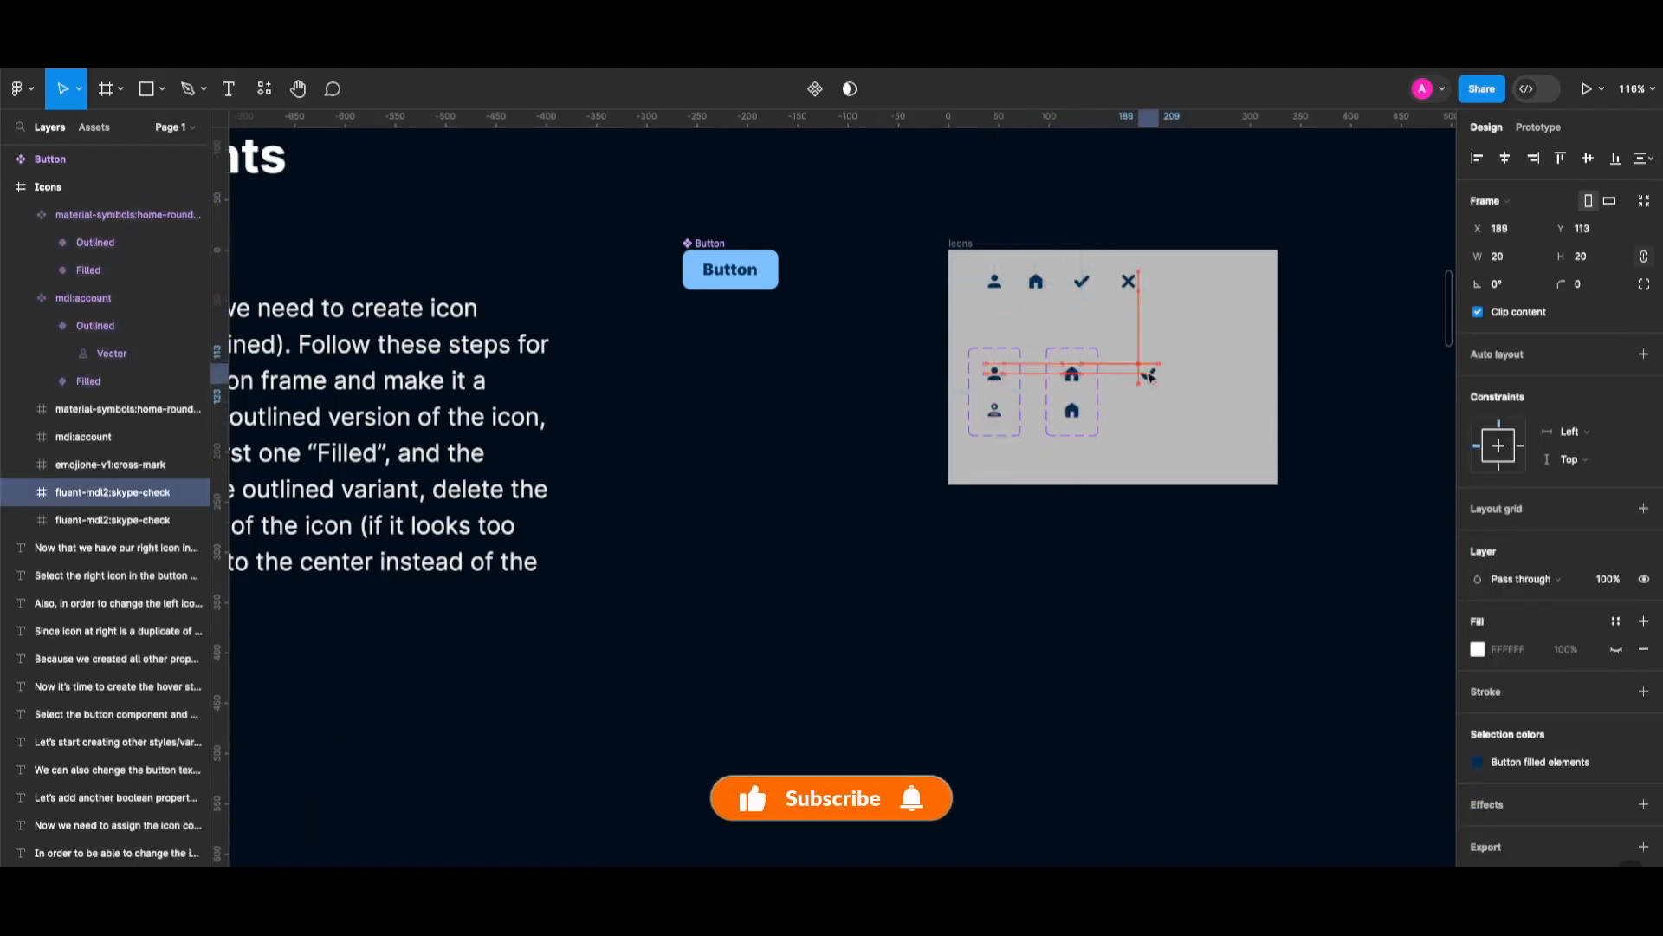
left_click(817, 89)
type("OutlinedStyle")
left_click(1148, 370)
left_click(1560, 453)
type("Filled")
double_click(1071, 409)
left_click(1644, 551)
left_click(1644, 594)
left_click(1616, 594)
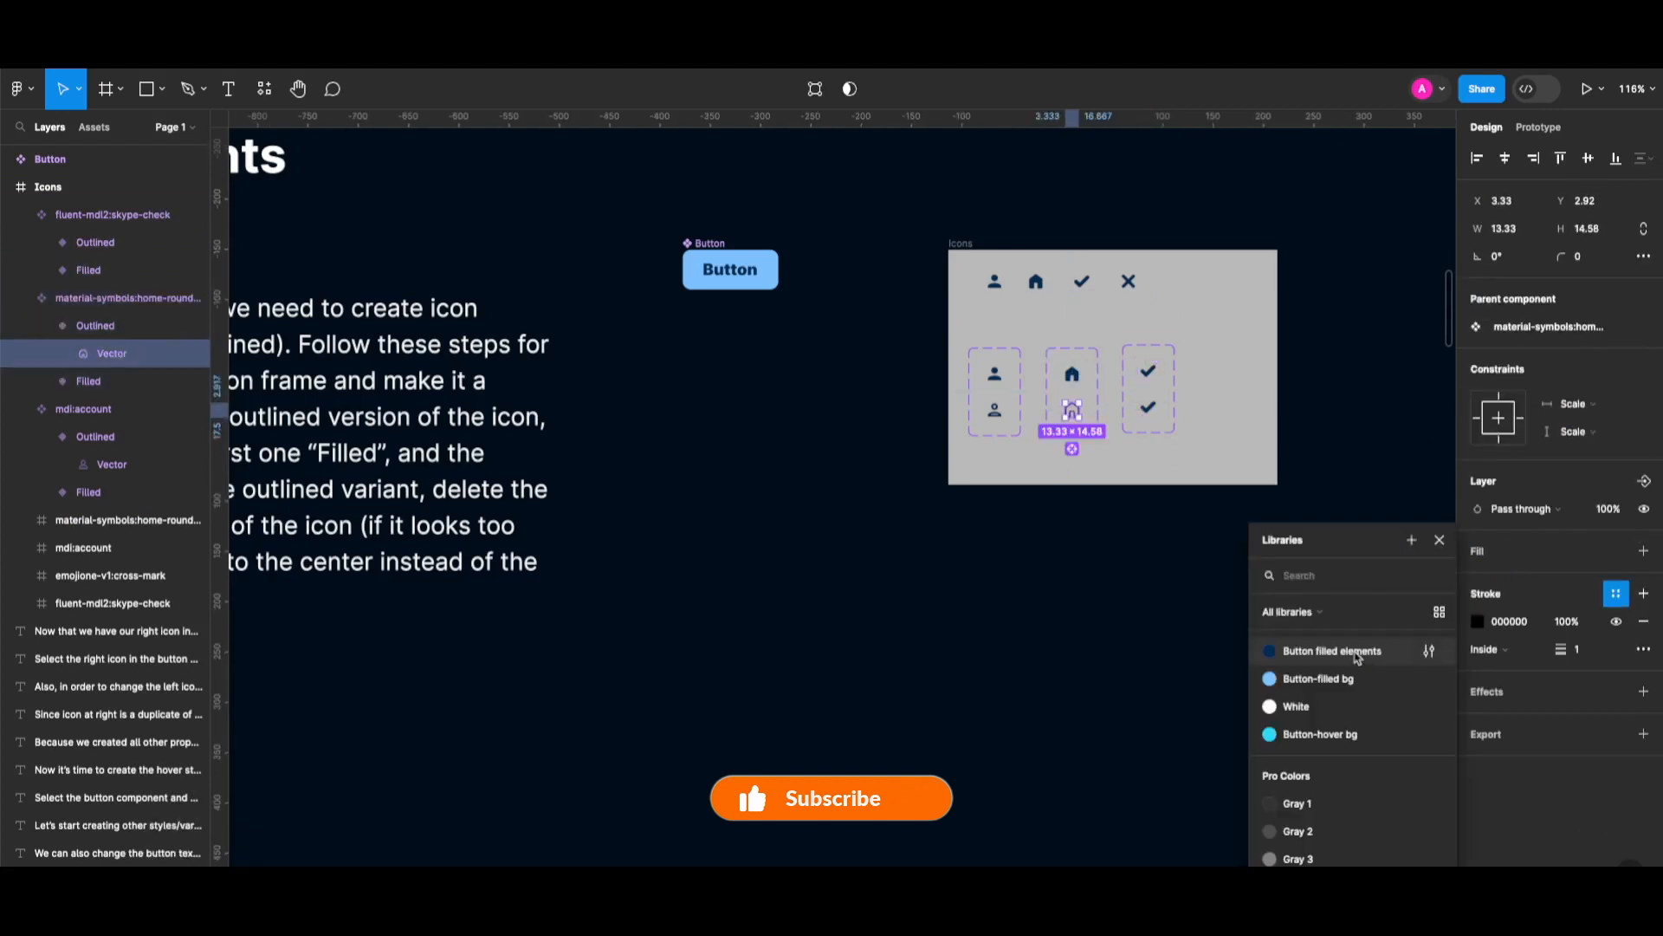
left_click(1359, 653)
Make the check Outlined variant a 2px centred stroke with Button filled elements style.
double_click(1148, 407)
left_click(1577, 649)
type("2")
left_click(1616, 594)
left_click(1359, 653)
left_click(1507, 621)
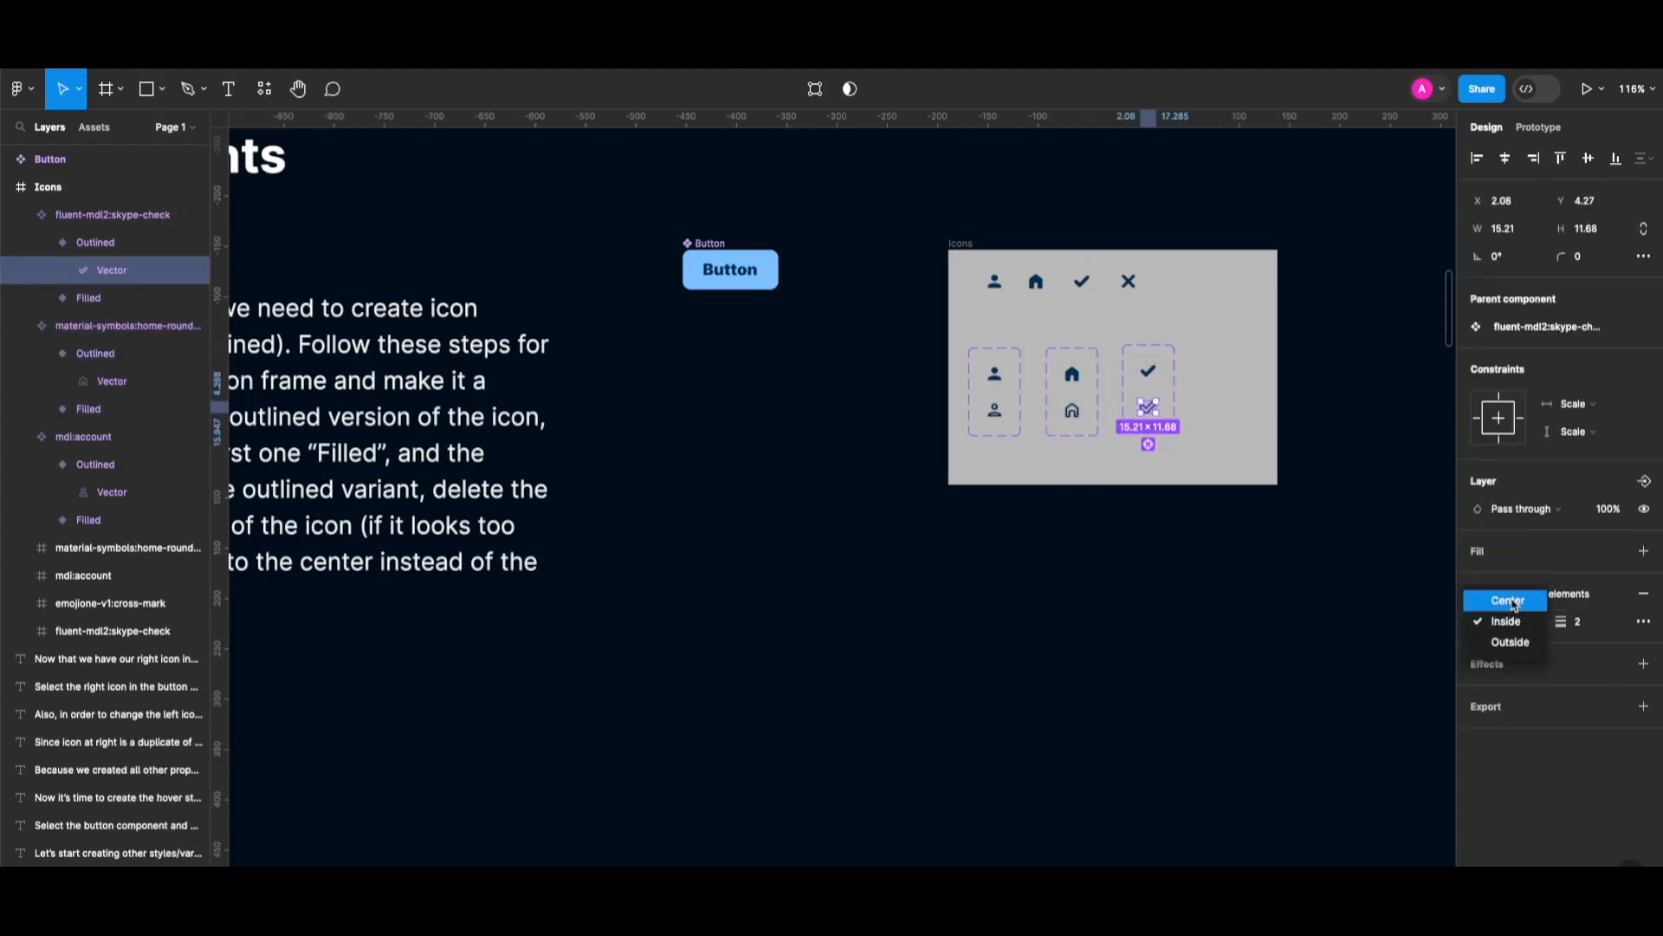
left_click(1509, 598)
Build the cross-mark Style set with a 2px-stroke Outlined variant and Default renamed Filled.
key("alt+super+k")
left_click_drag(1128, 281, 1225, 389)
left_click(815, 88)
type("Outlined")
double_click(1496, 453)
type("Style")
double_click(1221, 402)
left_click(1644, 551)
type("2")
double_click(1226, 371)
left_click(1560, 452)
type("Filled")
double_click(1148, 371)
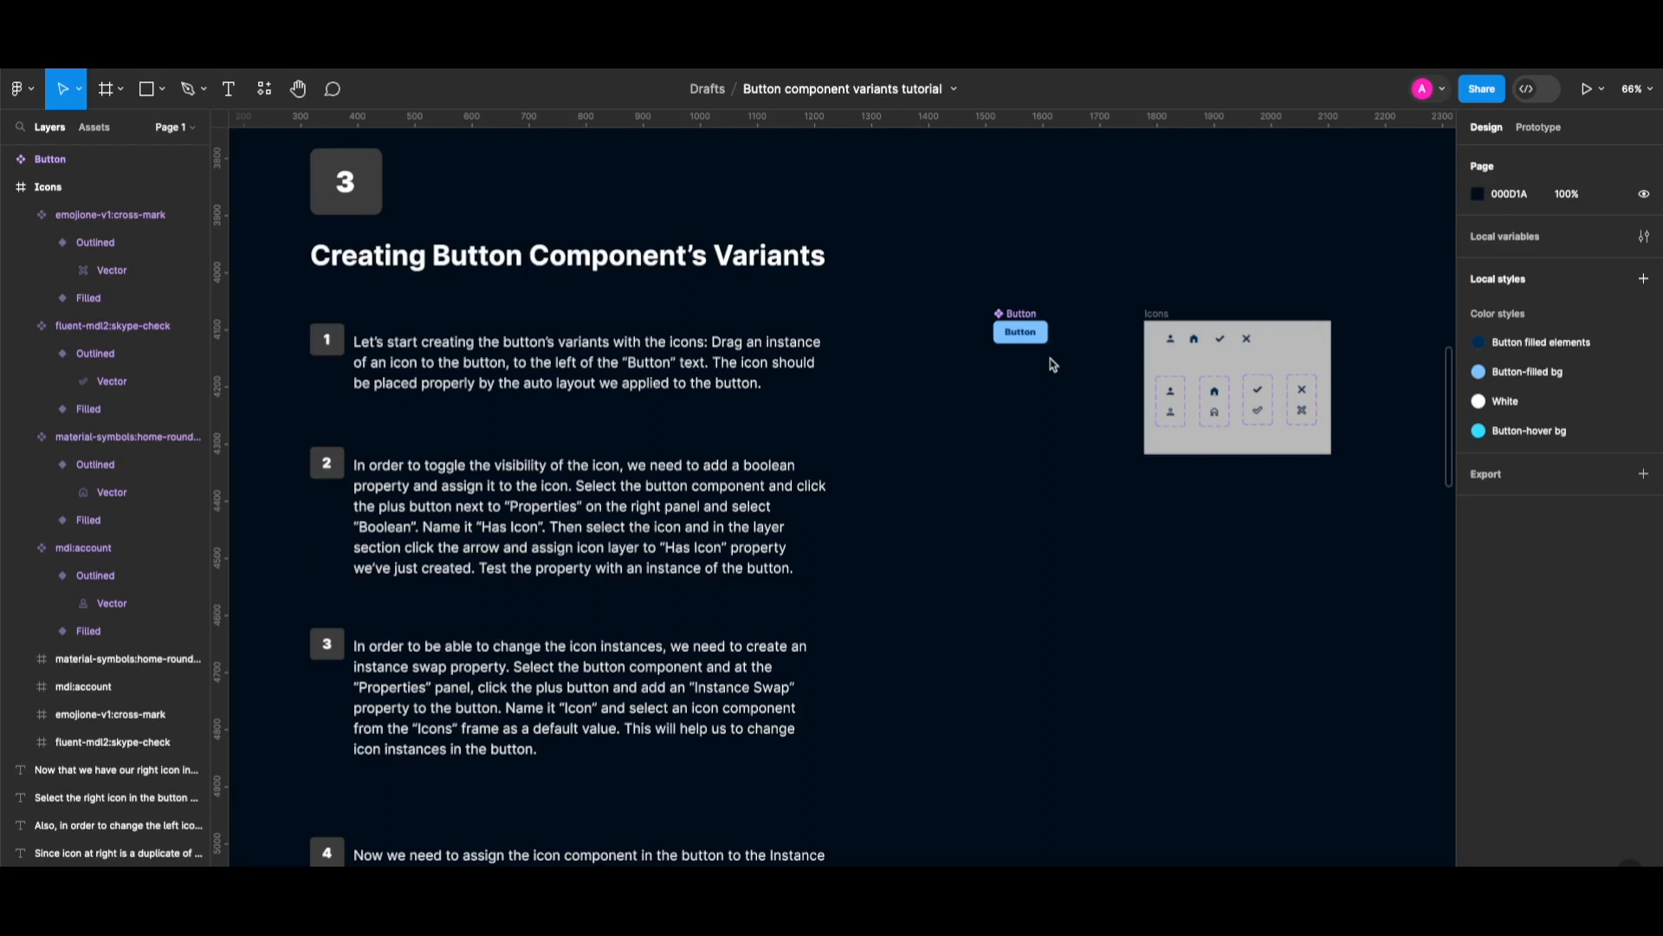
Drag the account icon's vector into the Button component, left of the 'Button' text.
scroll(1169, 392, "up", 5)
double_click(1170, 393)
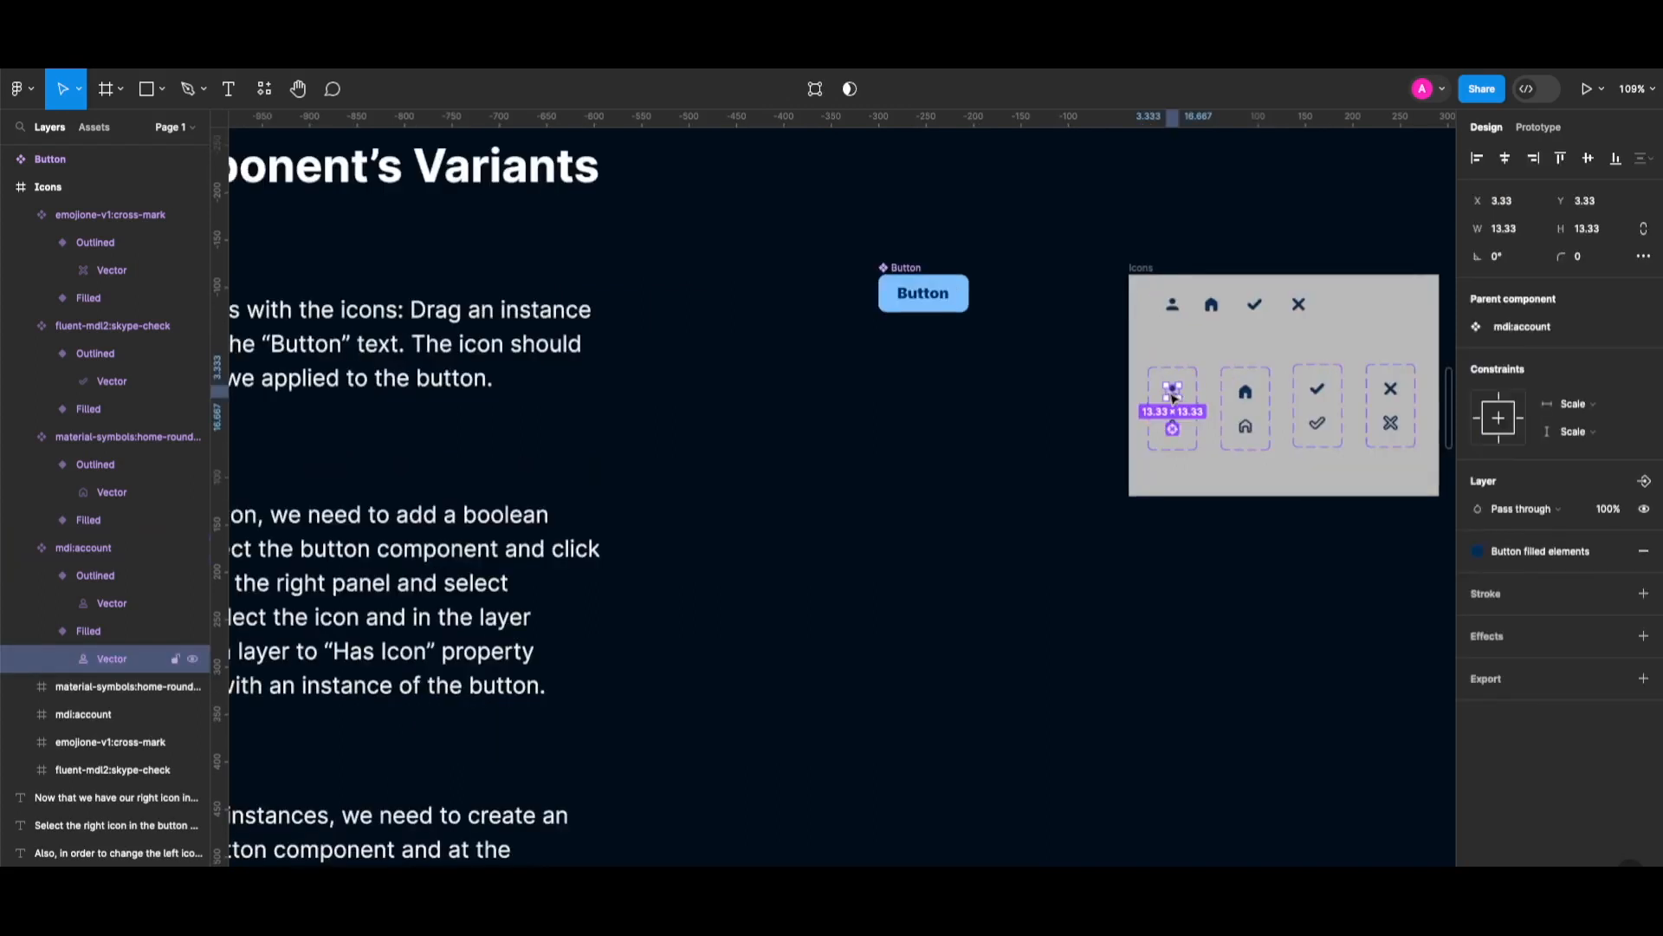
left_click_drag(1176, 396, 904, 299)
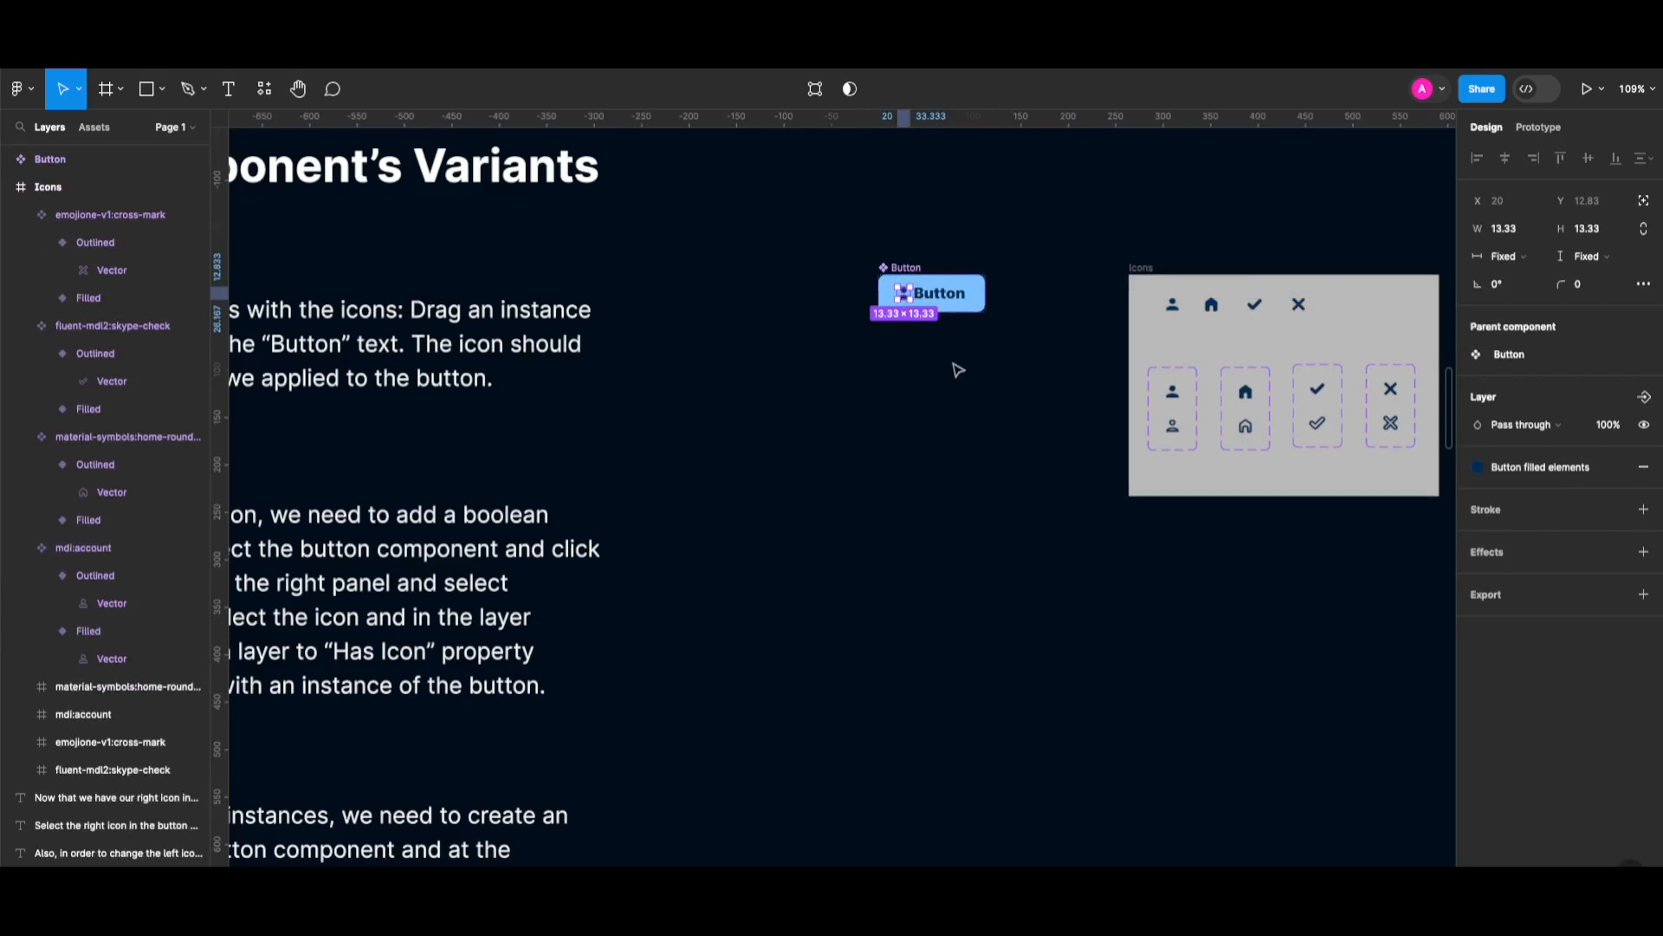
key("Escape")
scroll(1077, 431, "down", 4)
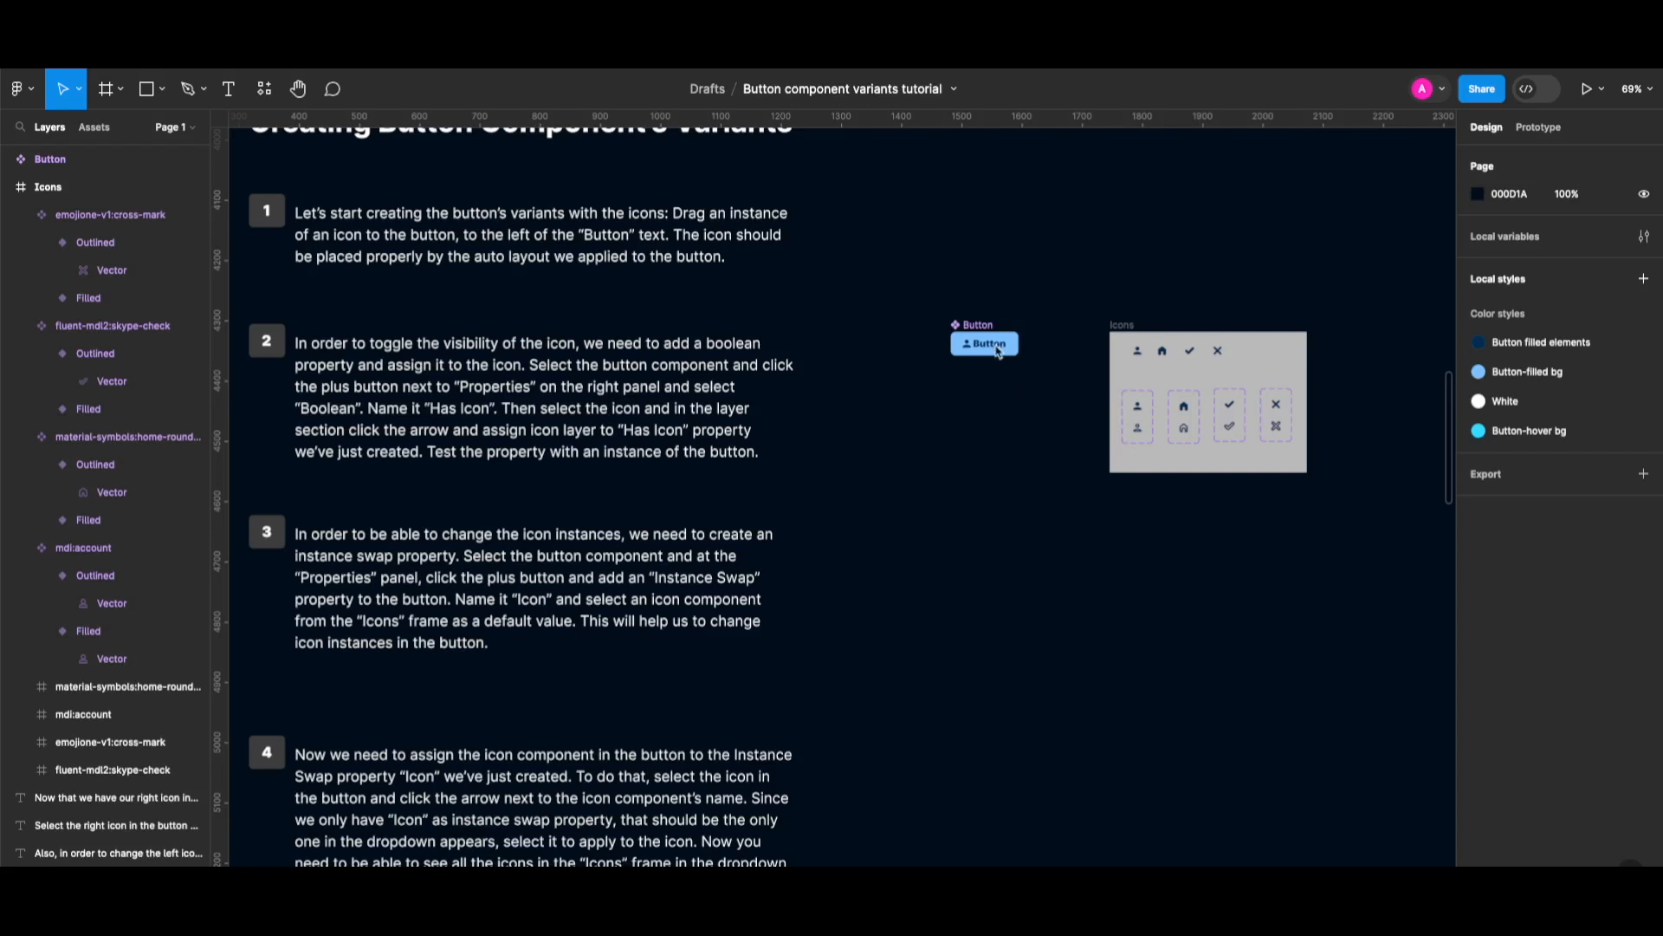
scroll(993, 347, "up", 3)
left_click(830, 321)
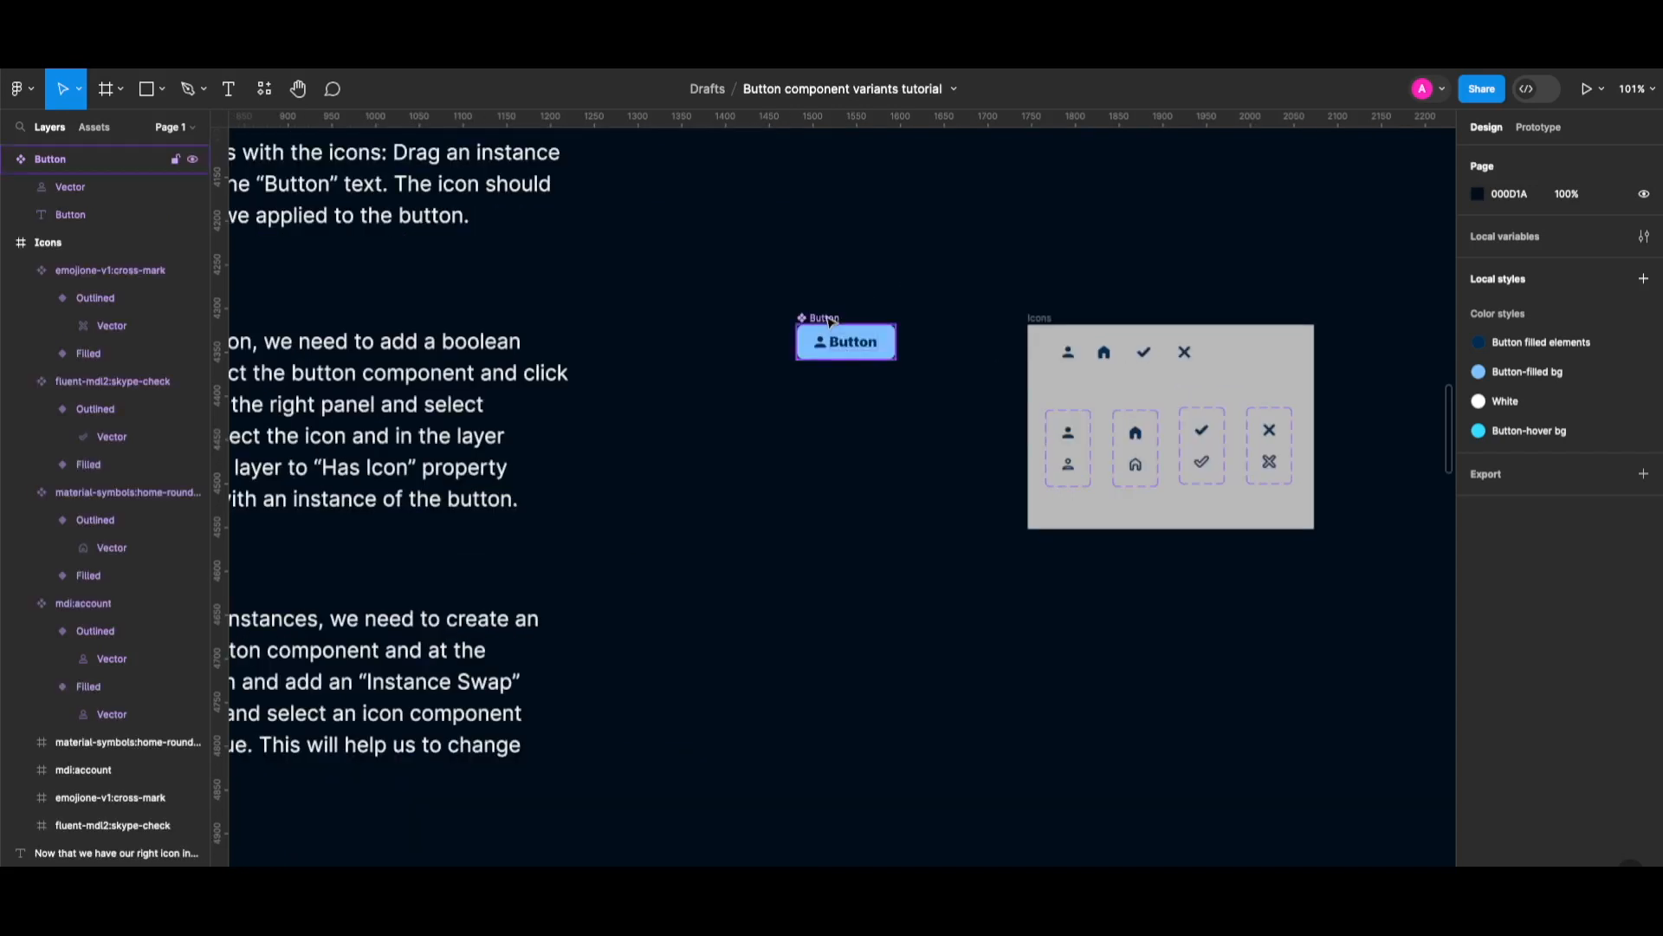
Create a boolean property named 'Has Icon' on the Button component.
left_click(830, 321)
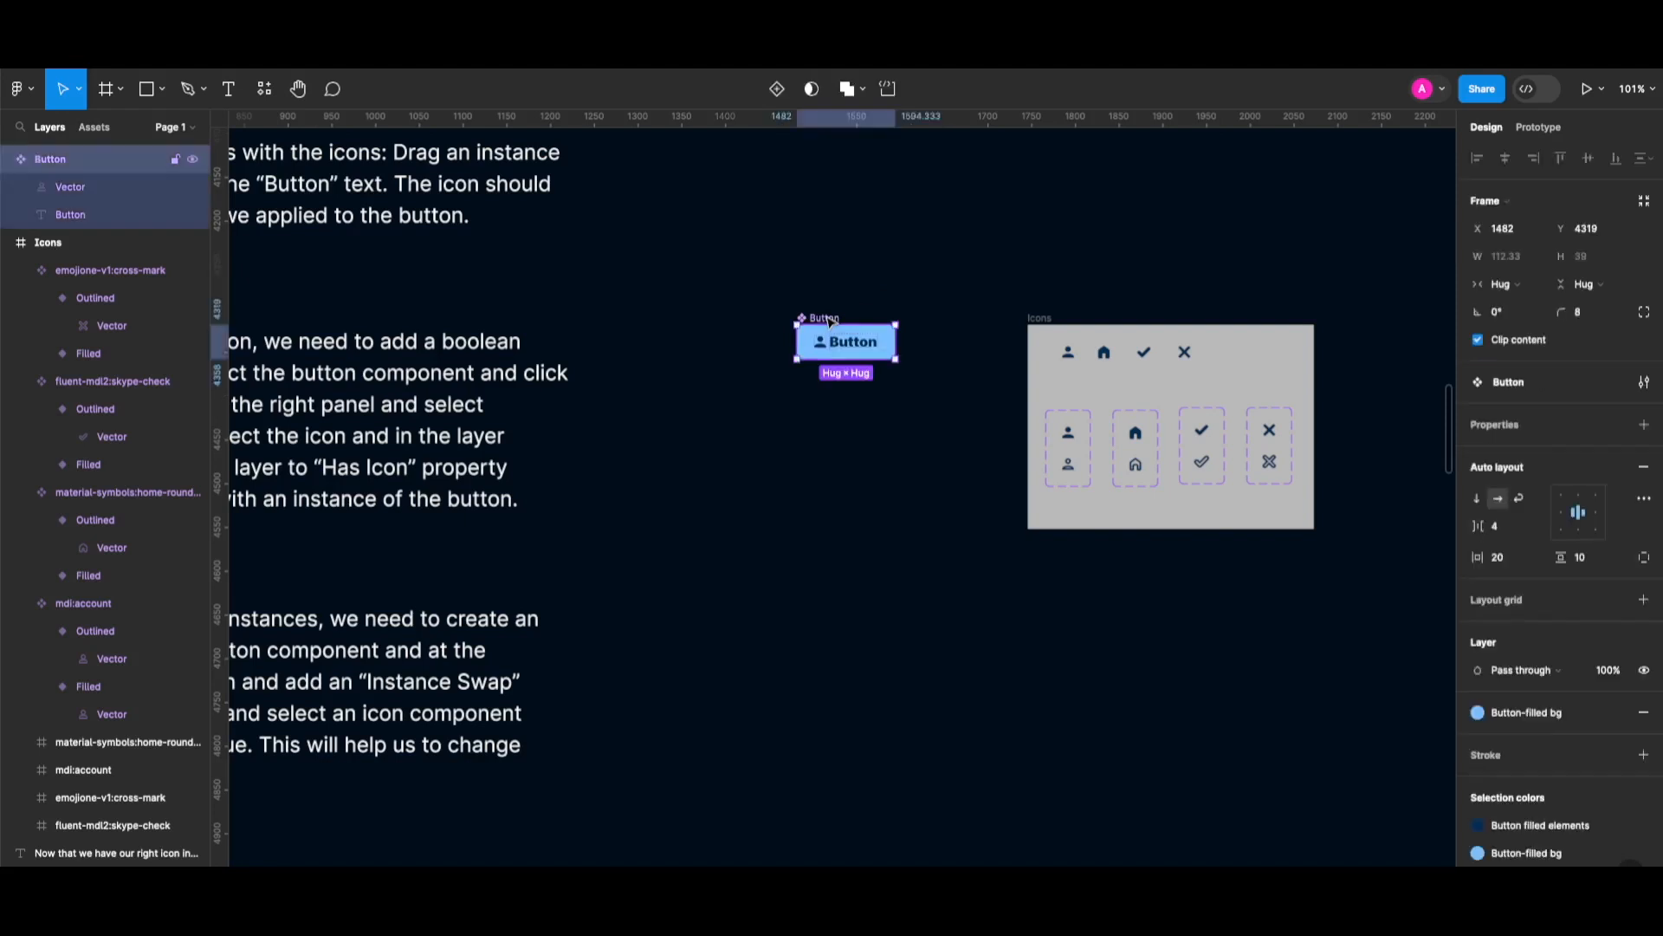
left_click(1645, 428)
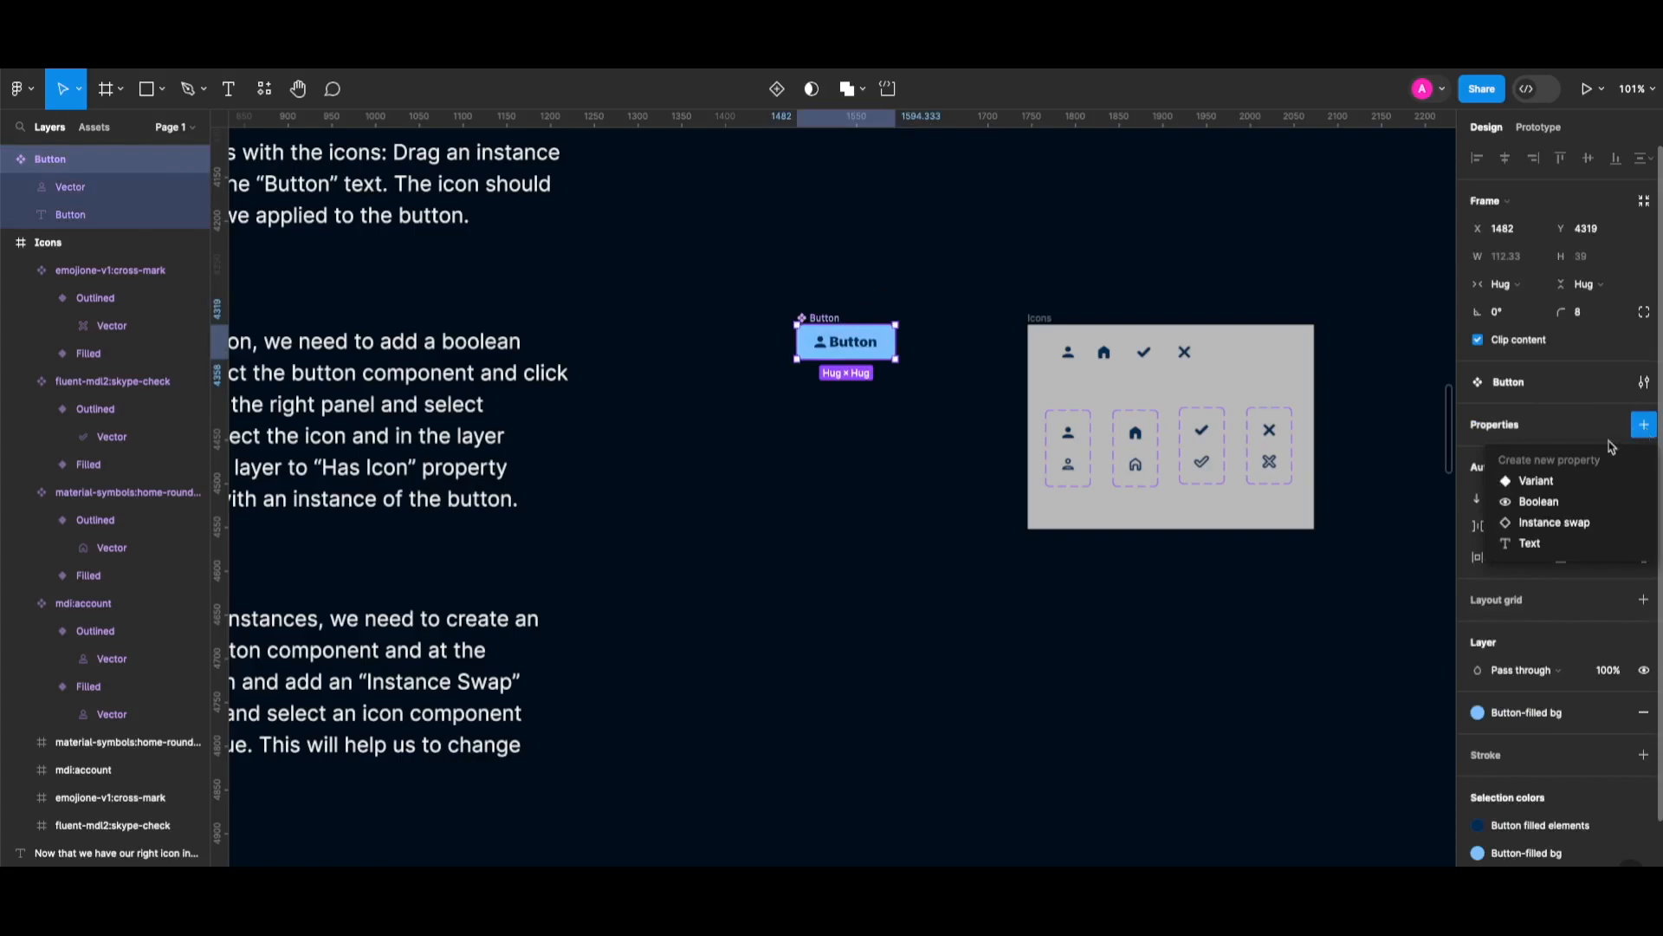
left_click(1579, 509)
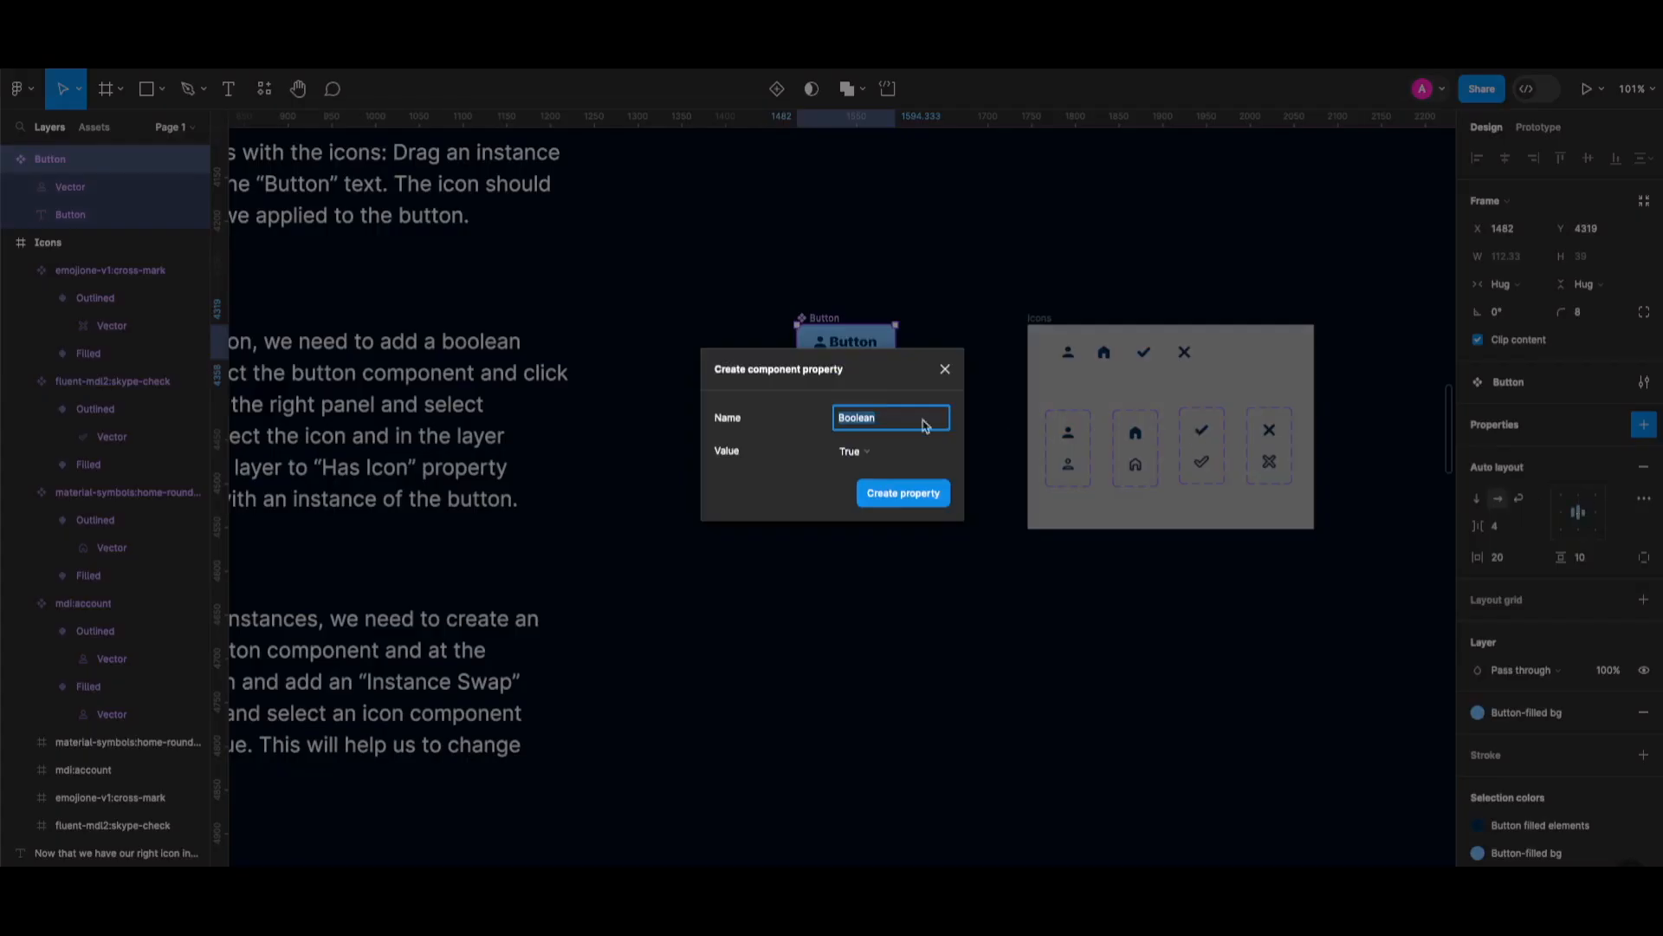
type("Has Icon")
left_click(921, 505)
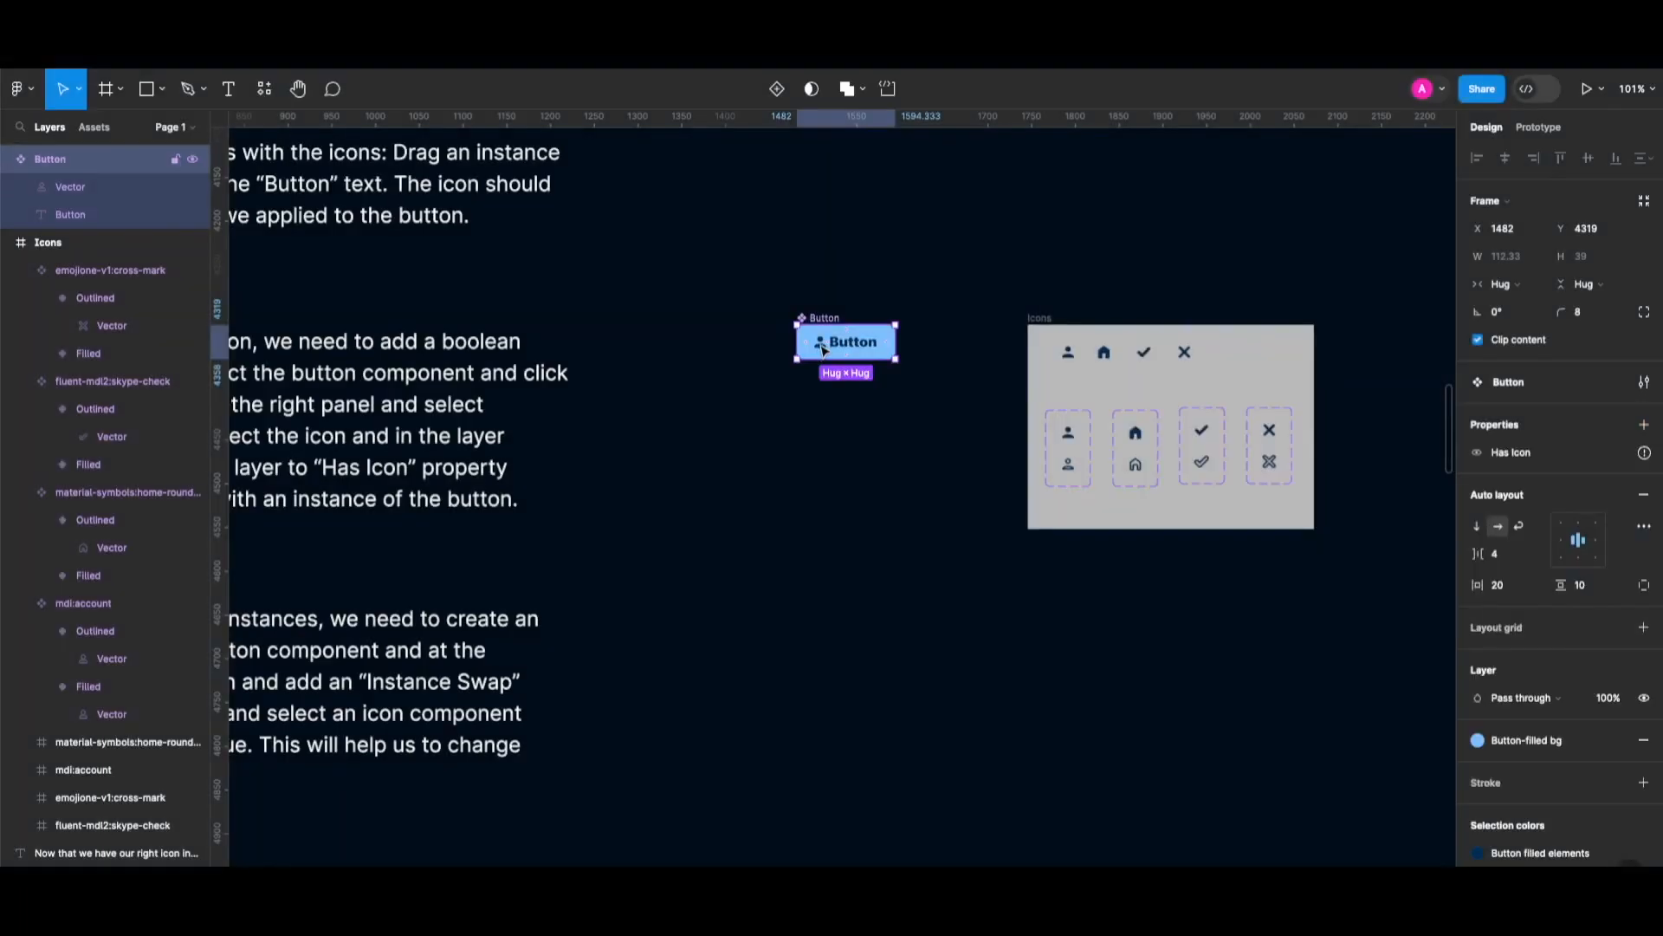
Tie the Button's icon layer visibility to the Has Icon property.
left_click(823, 349)
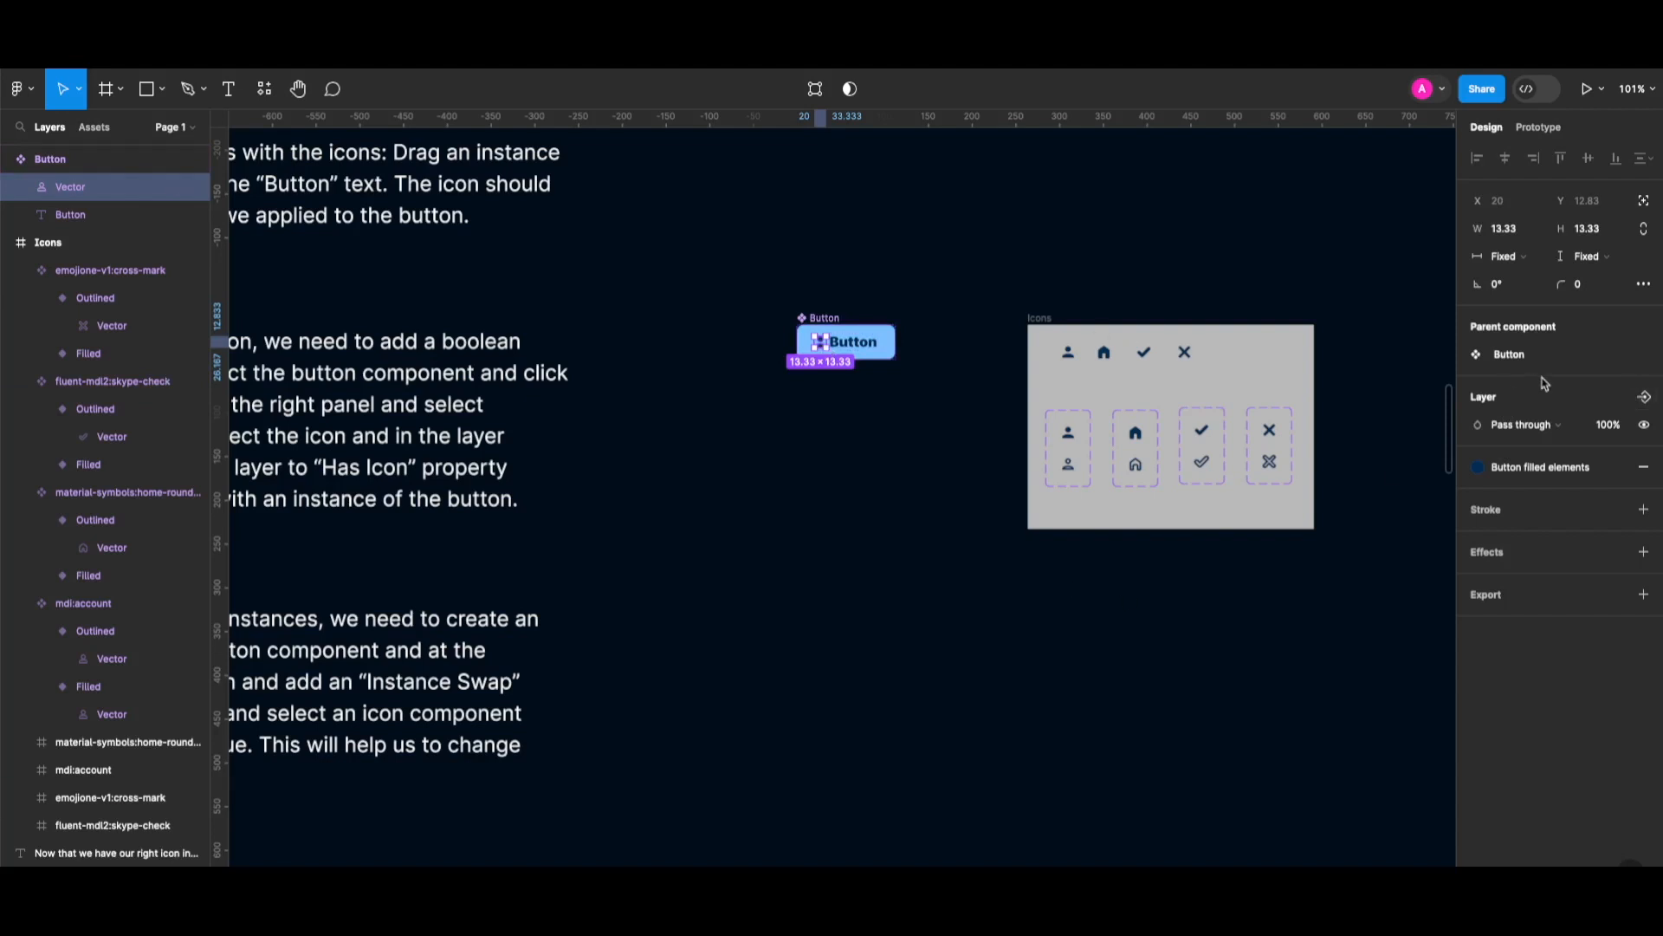
left_click(1651, 401)
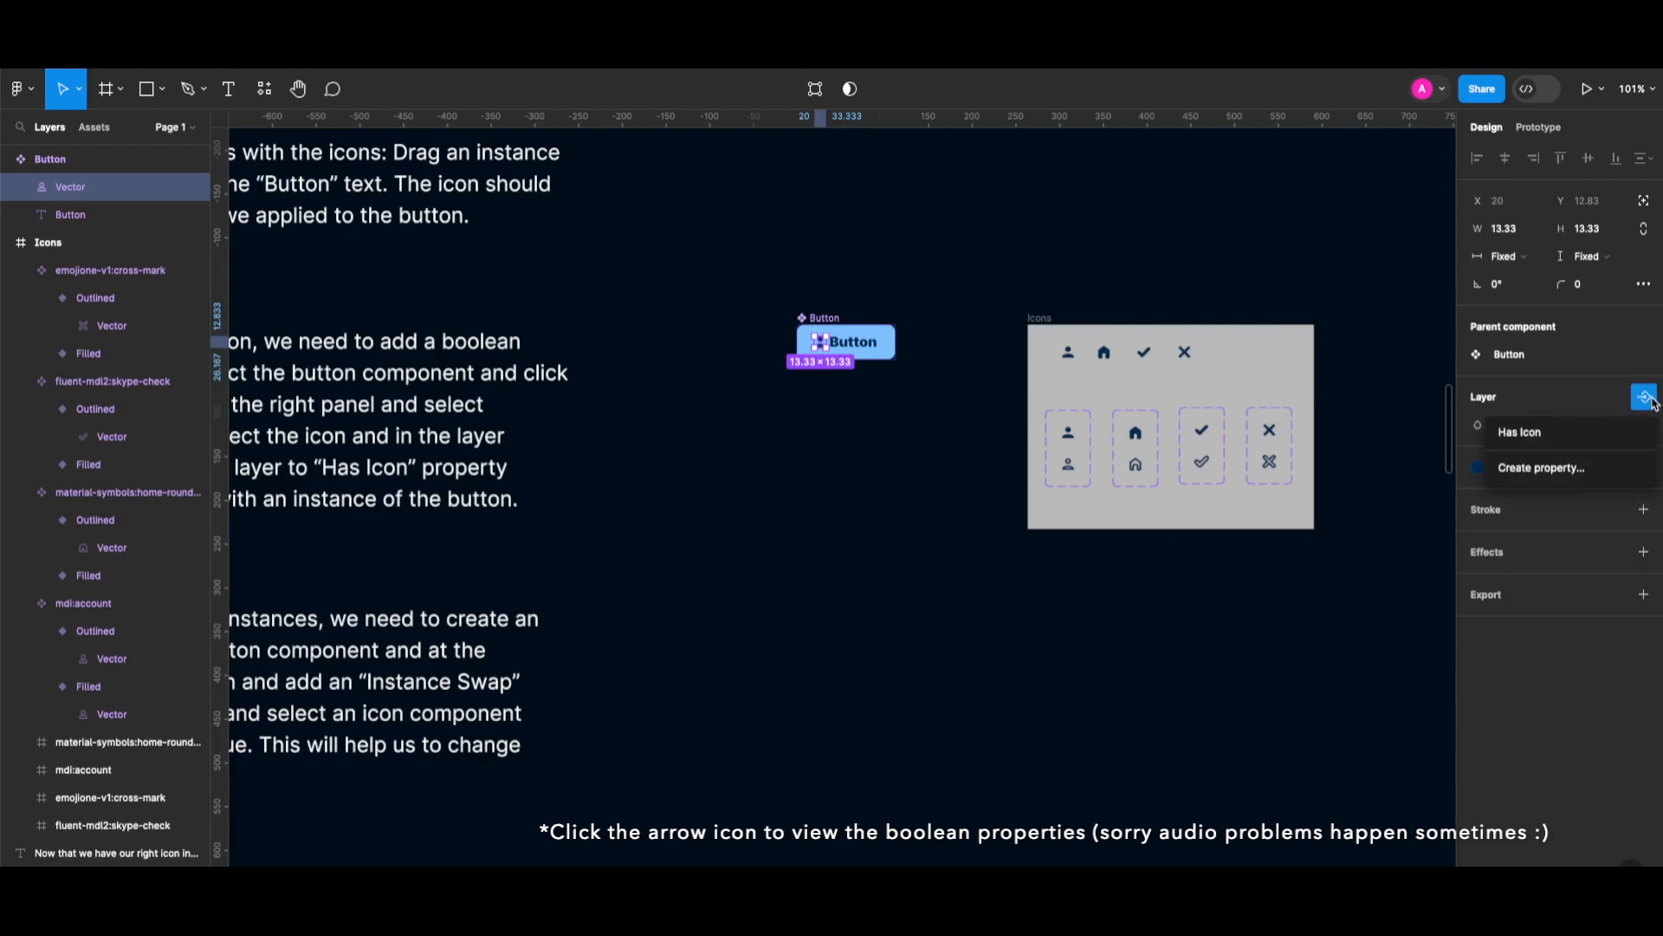
left_click(1597, 437)
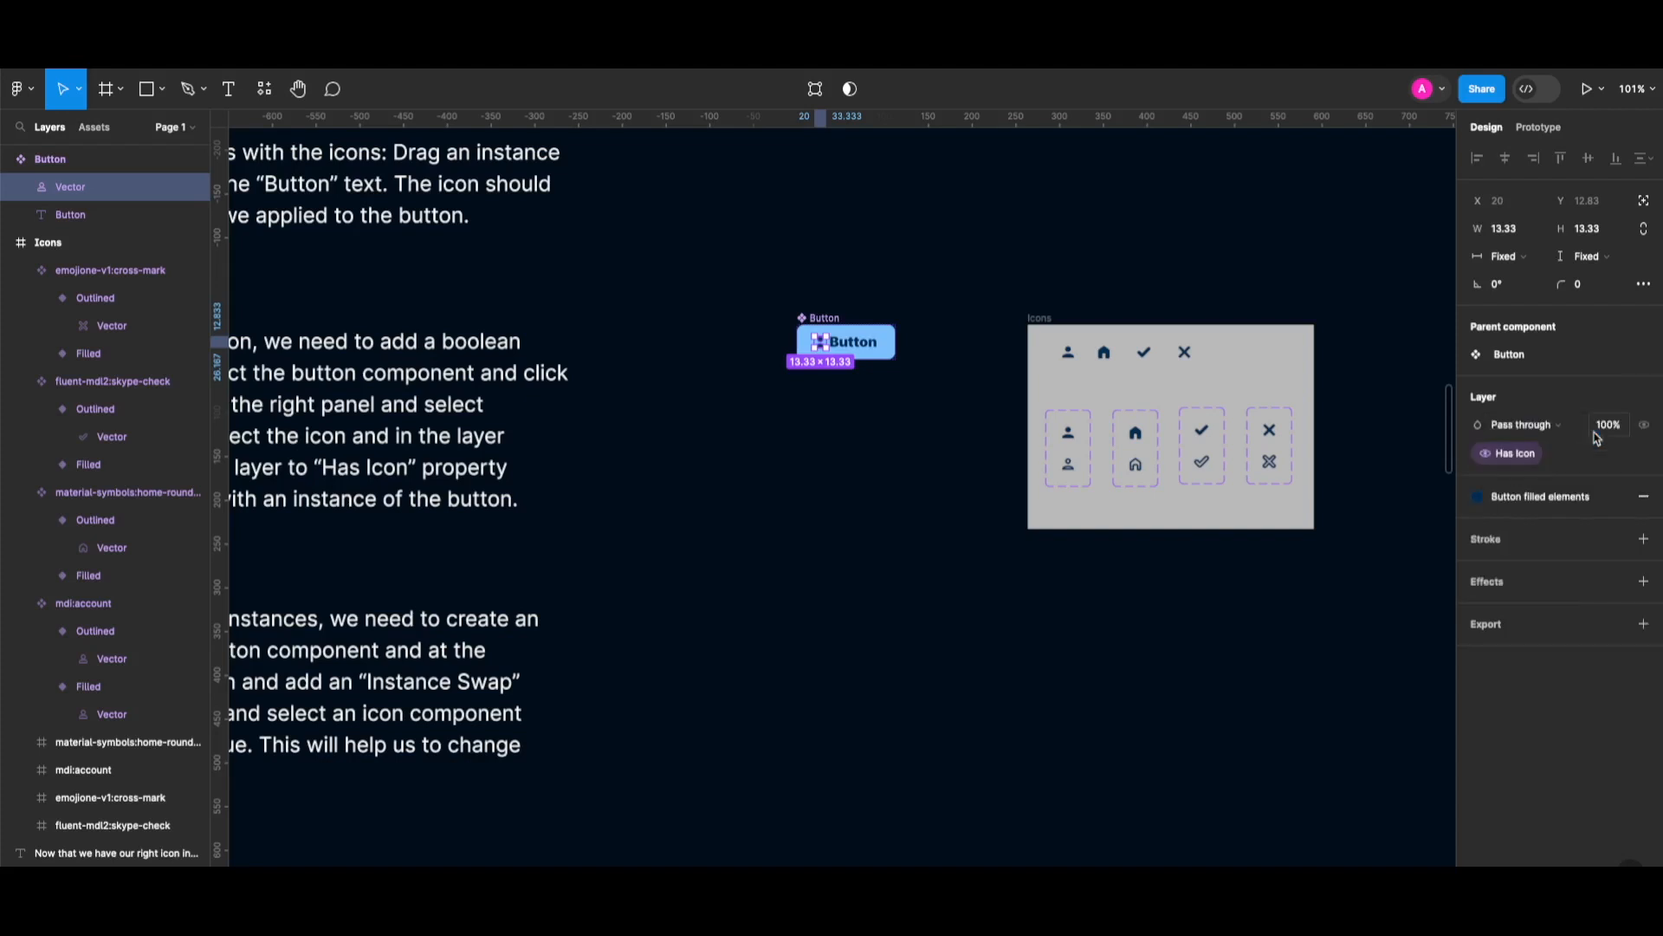
mouse_move(1508, 460)
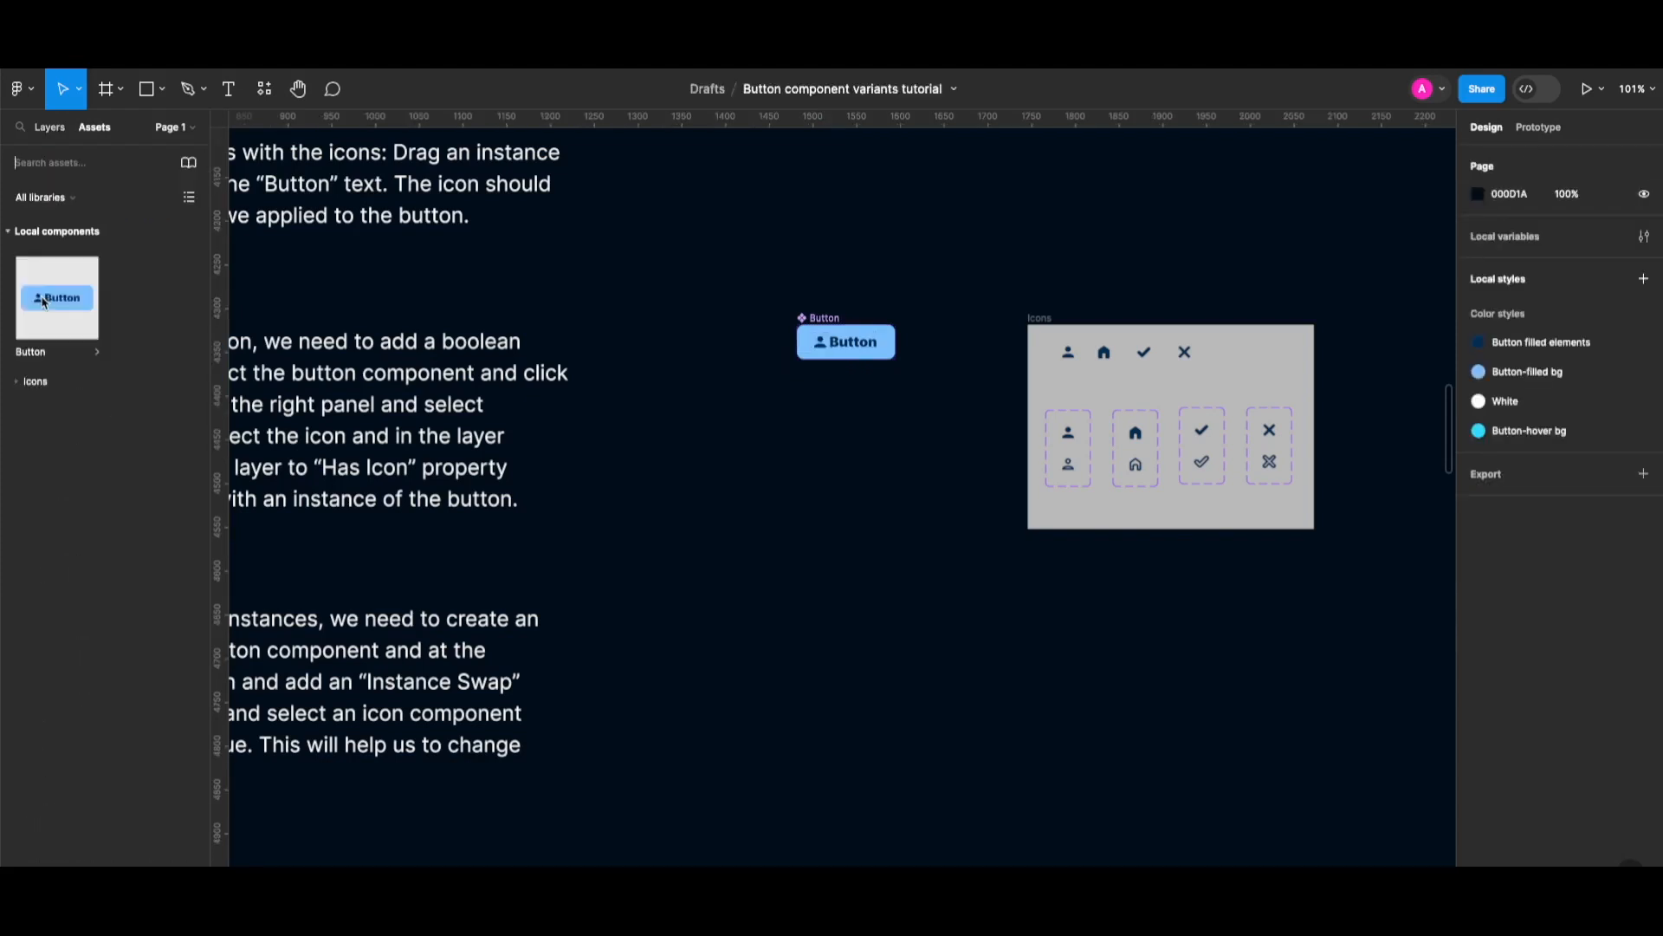
Place a Button instance below the component and toggle its Has Icon off and back on.
left_click_drag(45, 303, 849, 404)
left_click(63, 131)
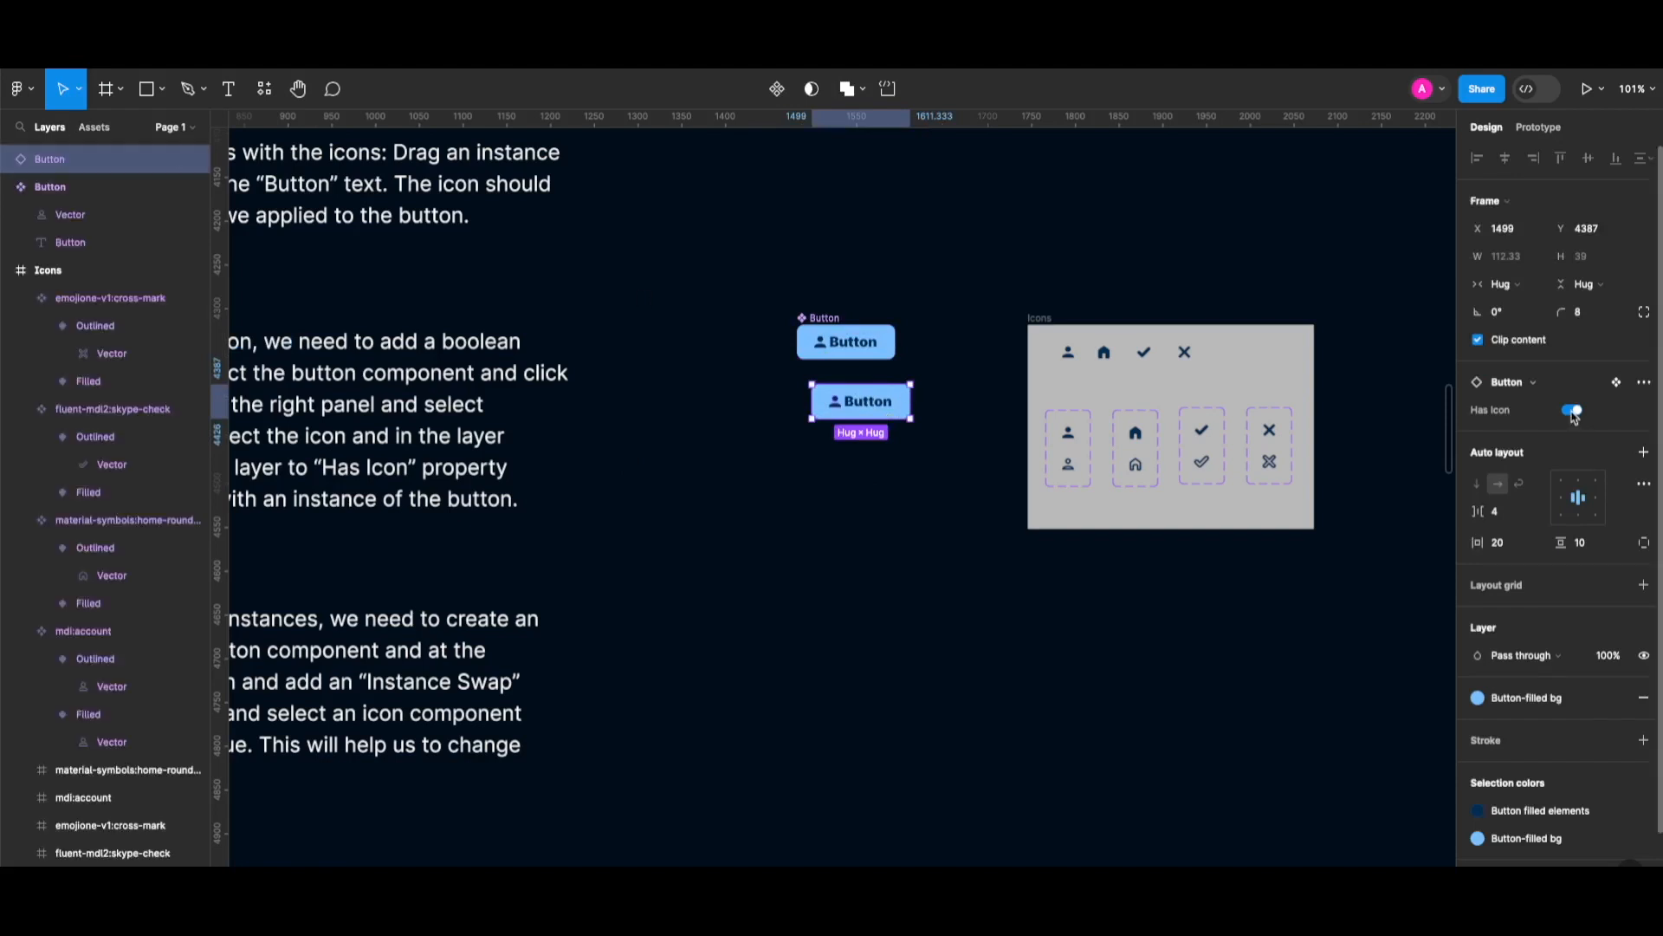
scroll(1572, 417, "down", 1)
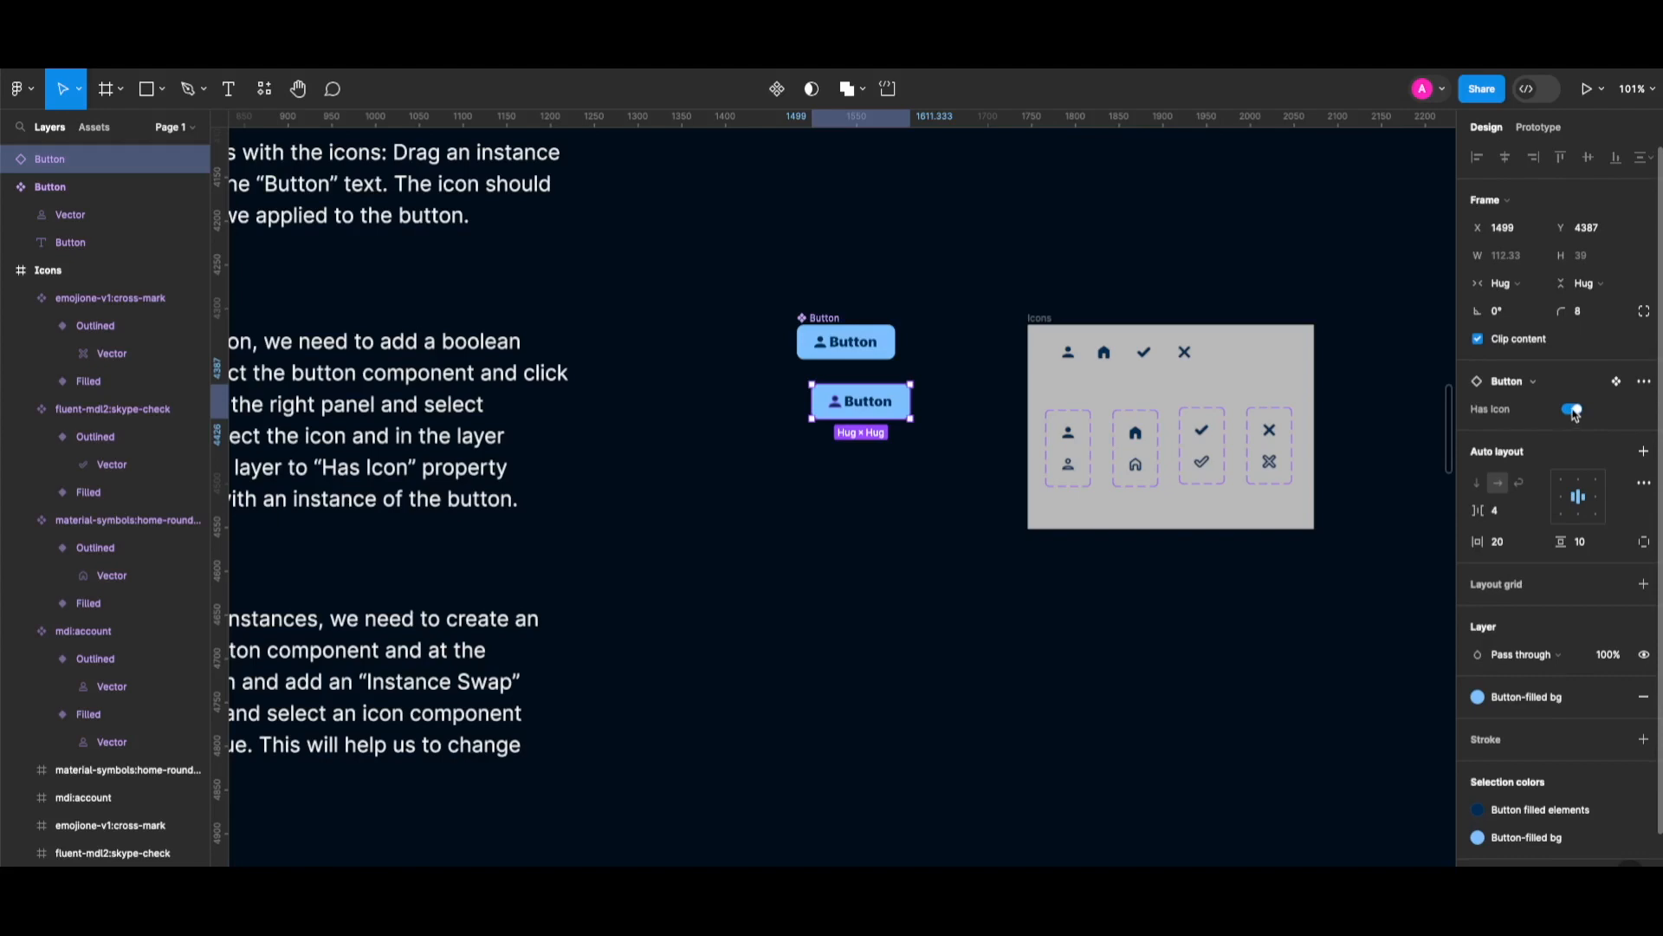
left_click(1574, 412)
left_click(1574, 413)
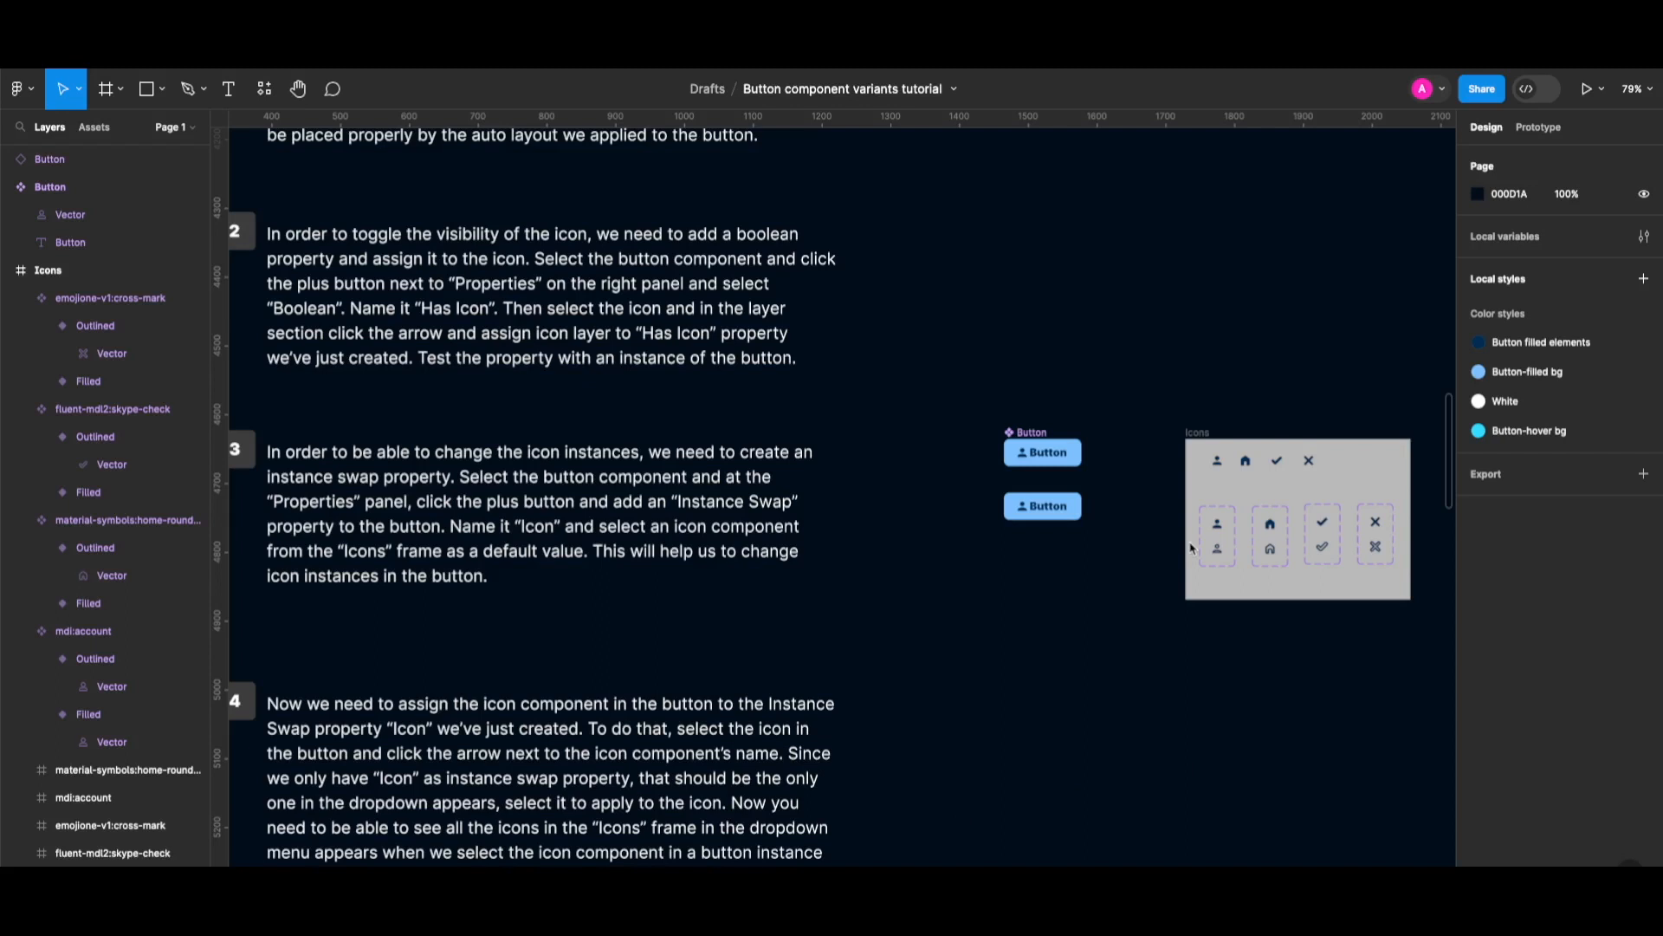
Select the main Button component to edit its properties.
scroll(1191, 547, "right", 2)
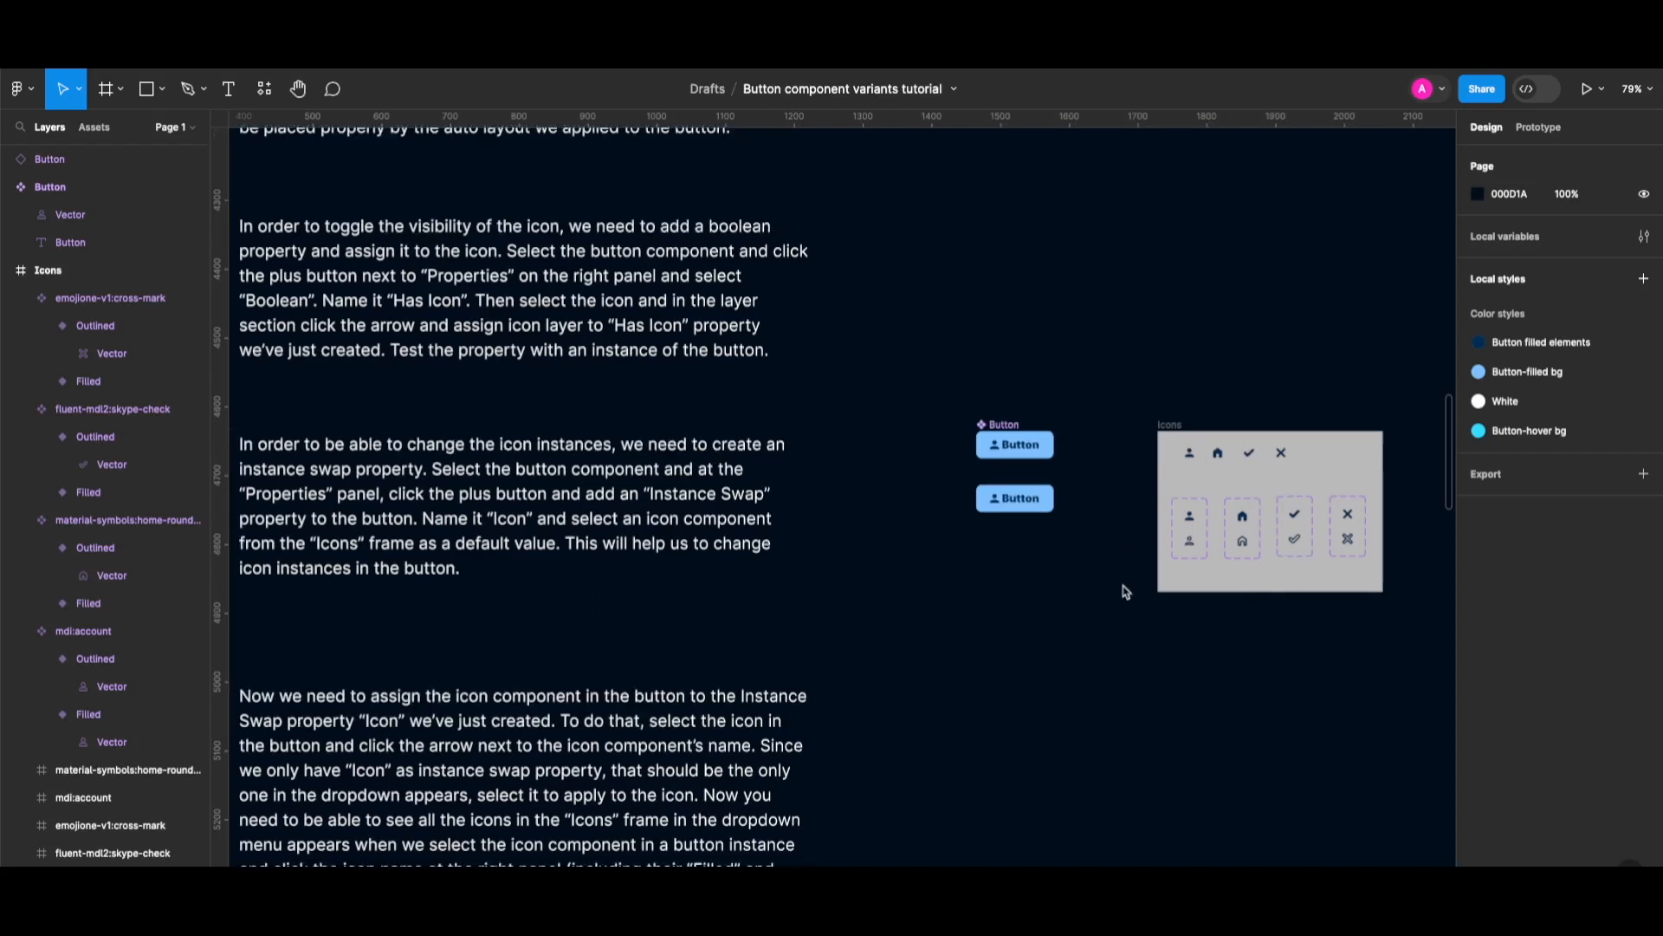
left_click(1031, 444)
left_click(1008, 427)
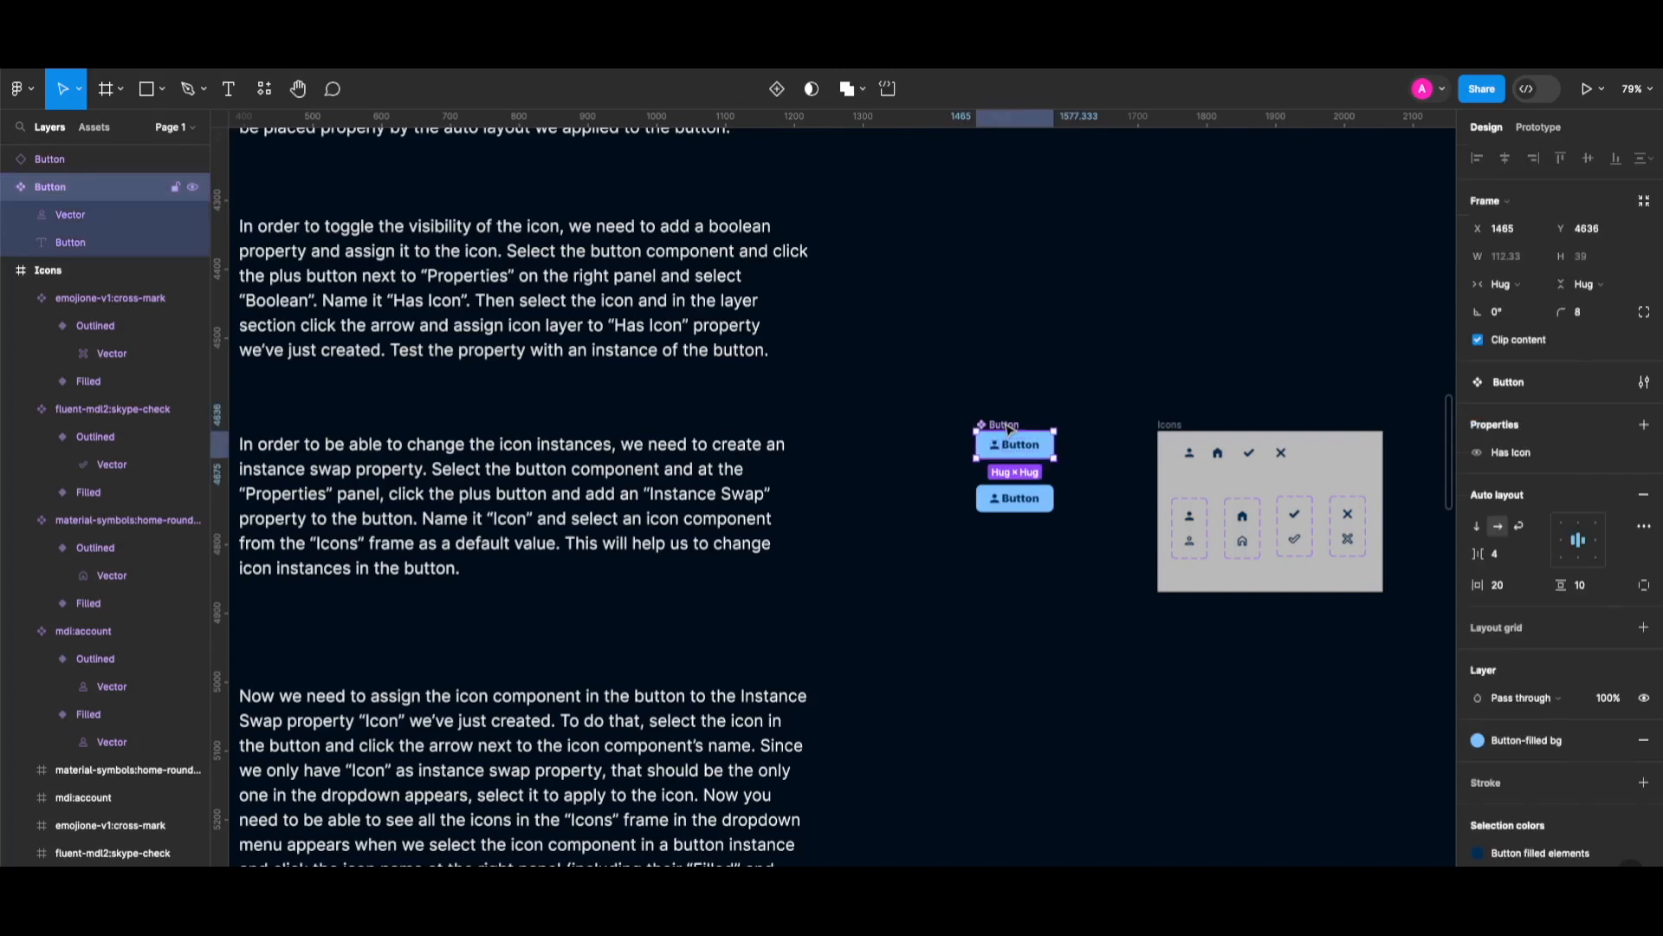
Add an instance swap property named 'Icon' with the person icon from the Icons folder as default.
left_click(1648, 428)
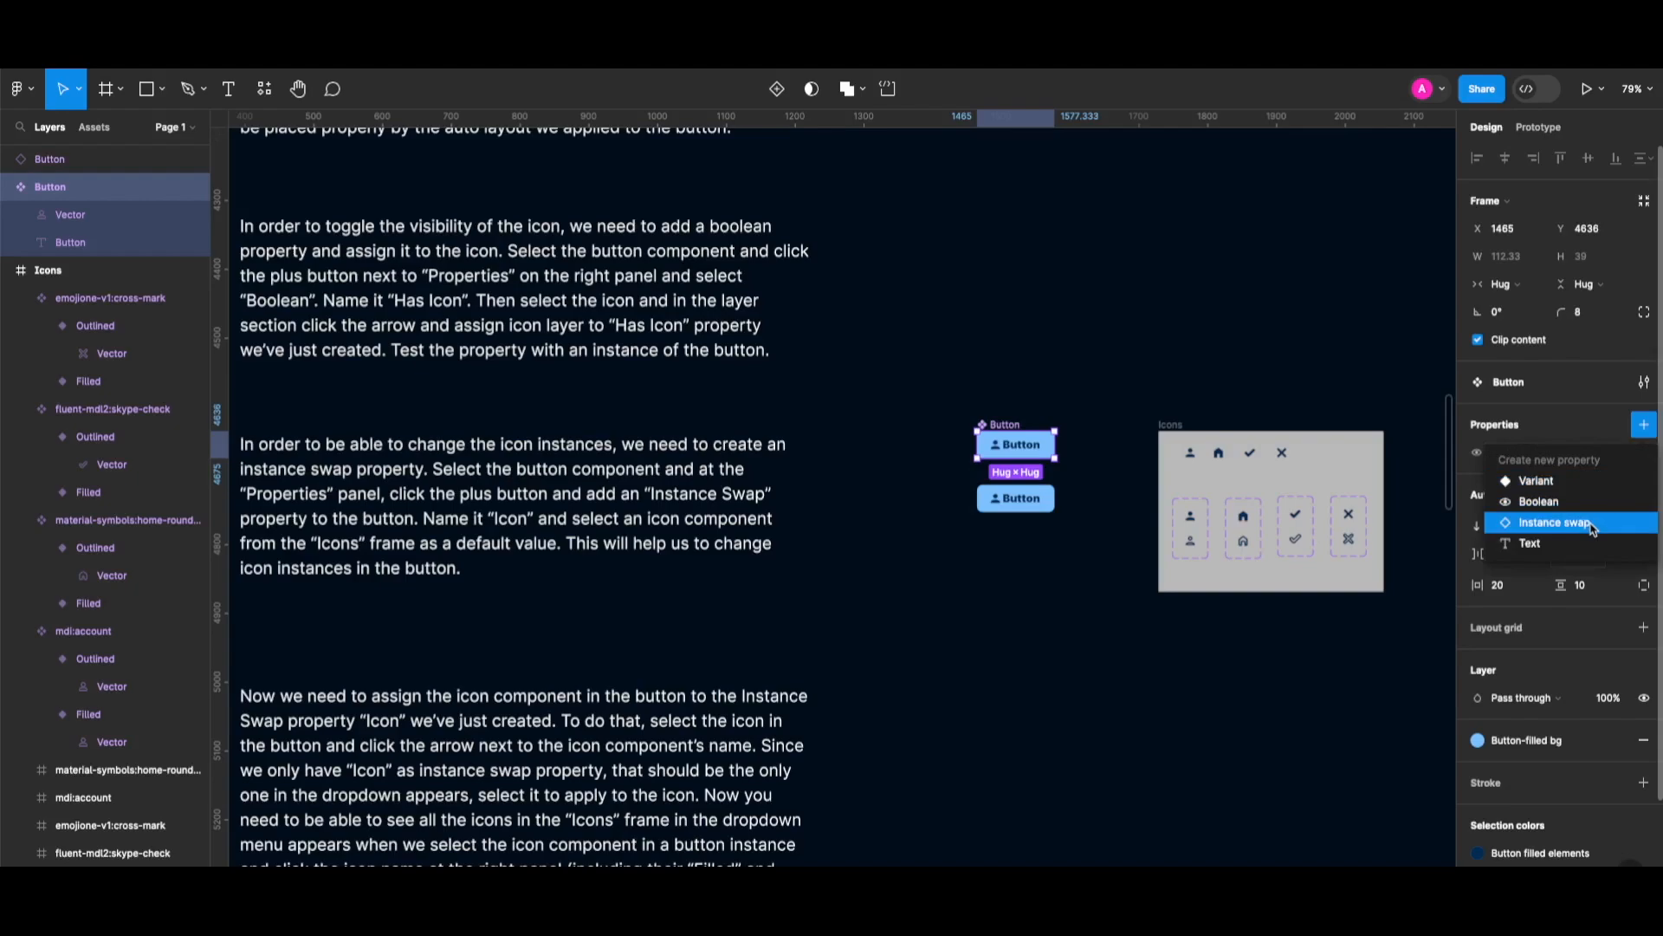
left_click(1556, 523)
key("BackSpace")
key("BackSpace")
key("BackSpace")
key("super+BackSpace")
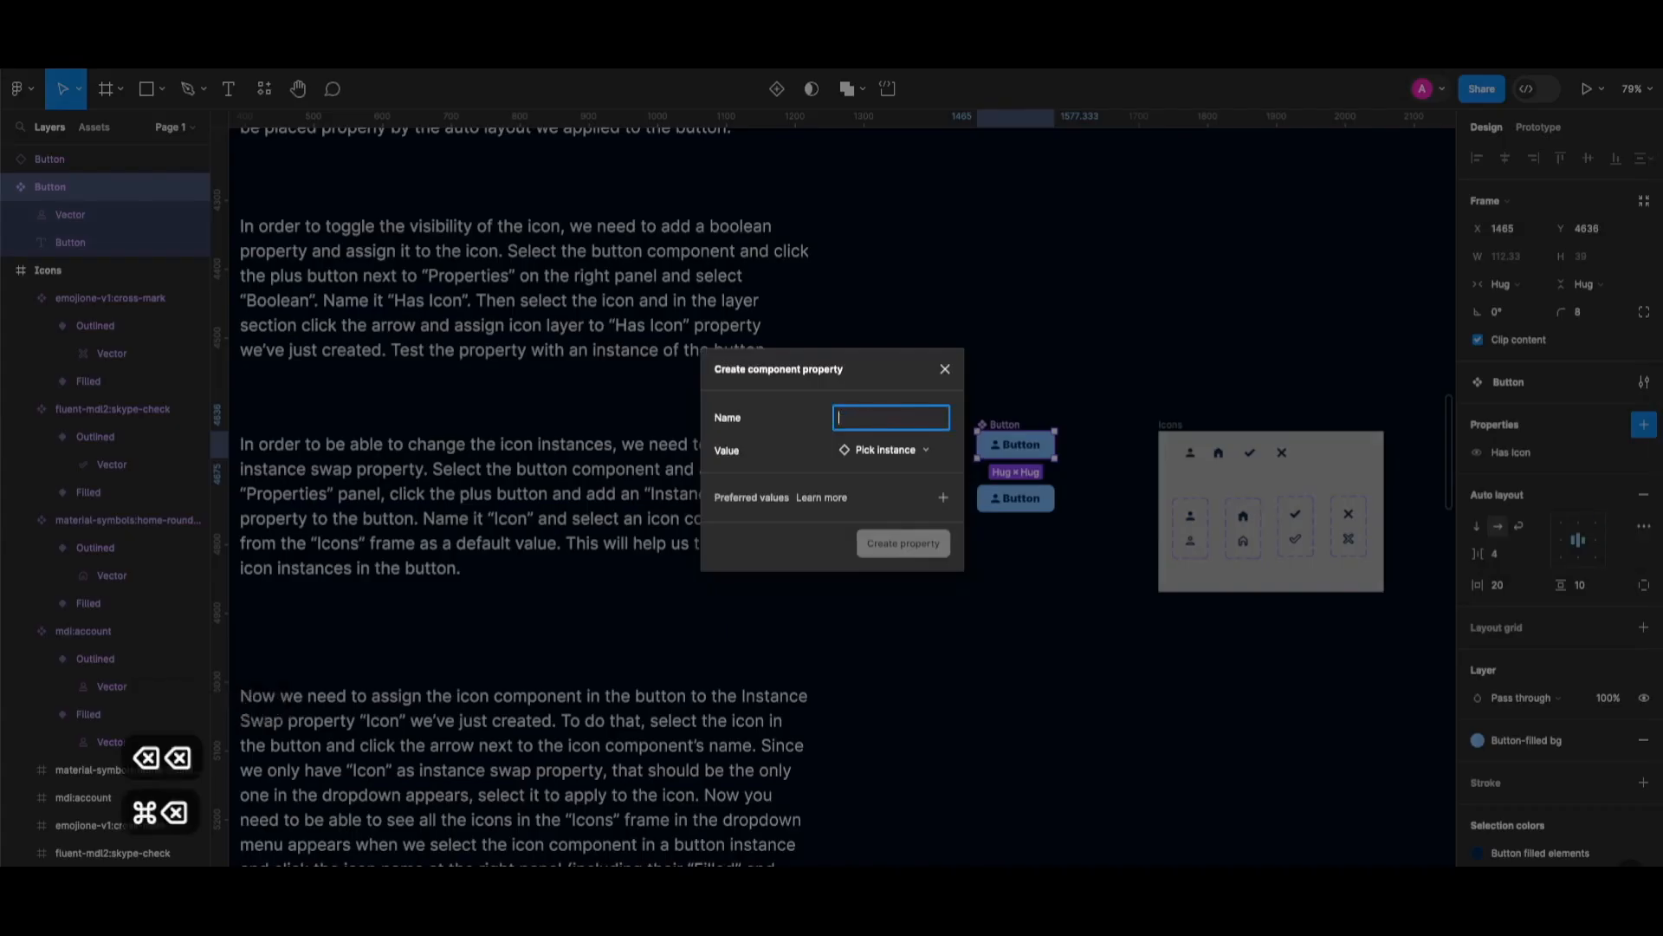
type("Icon")
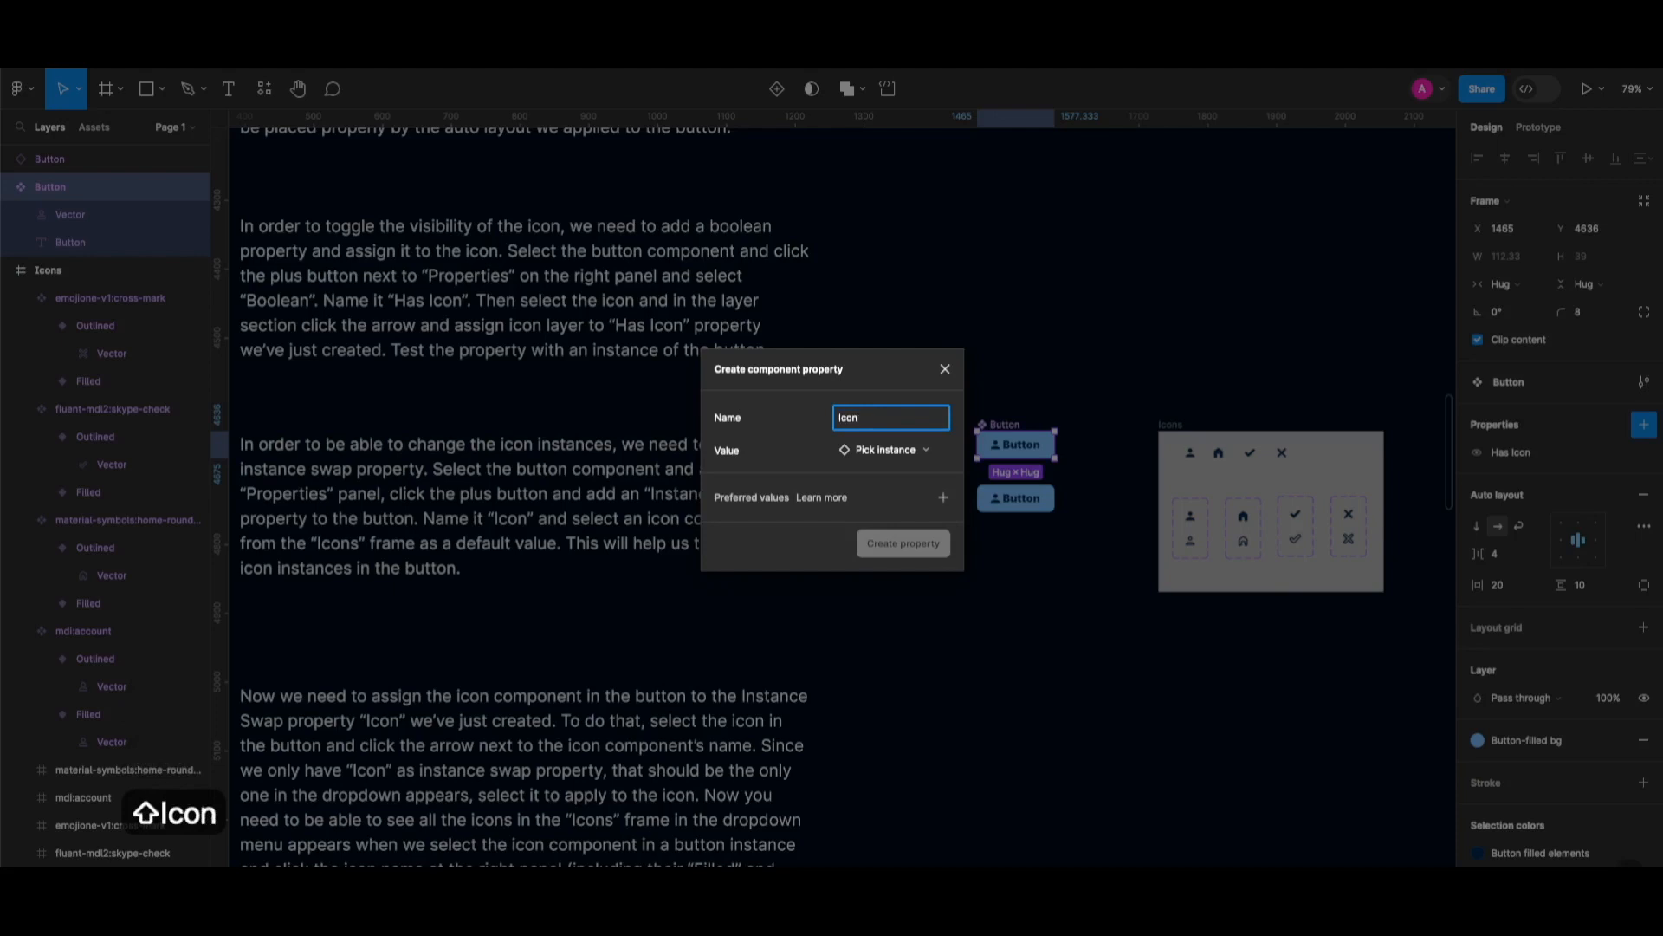
left_click(906, 451)
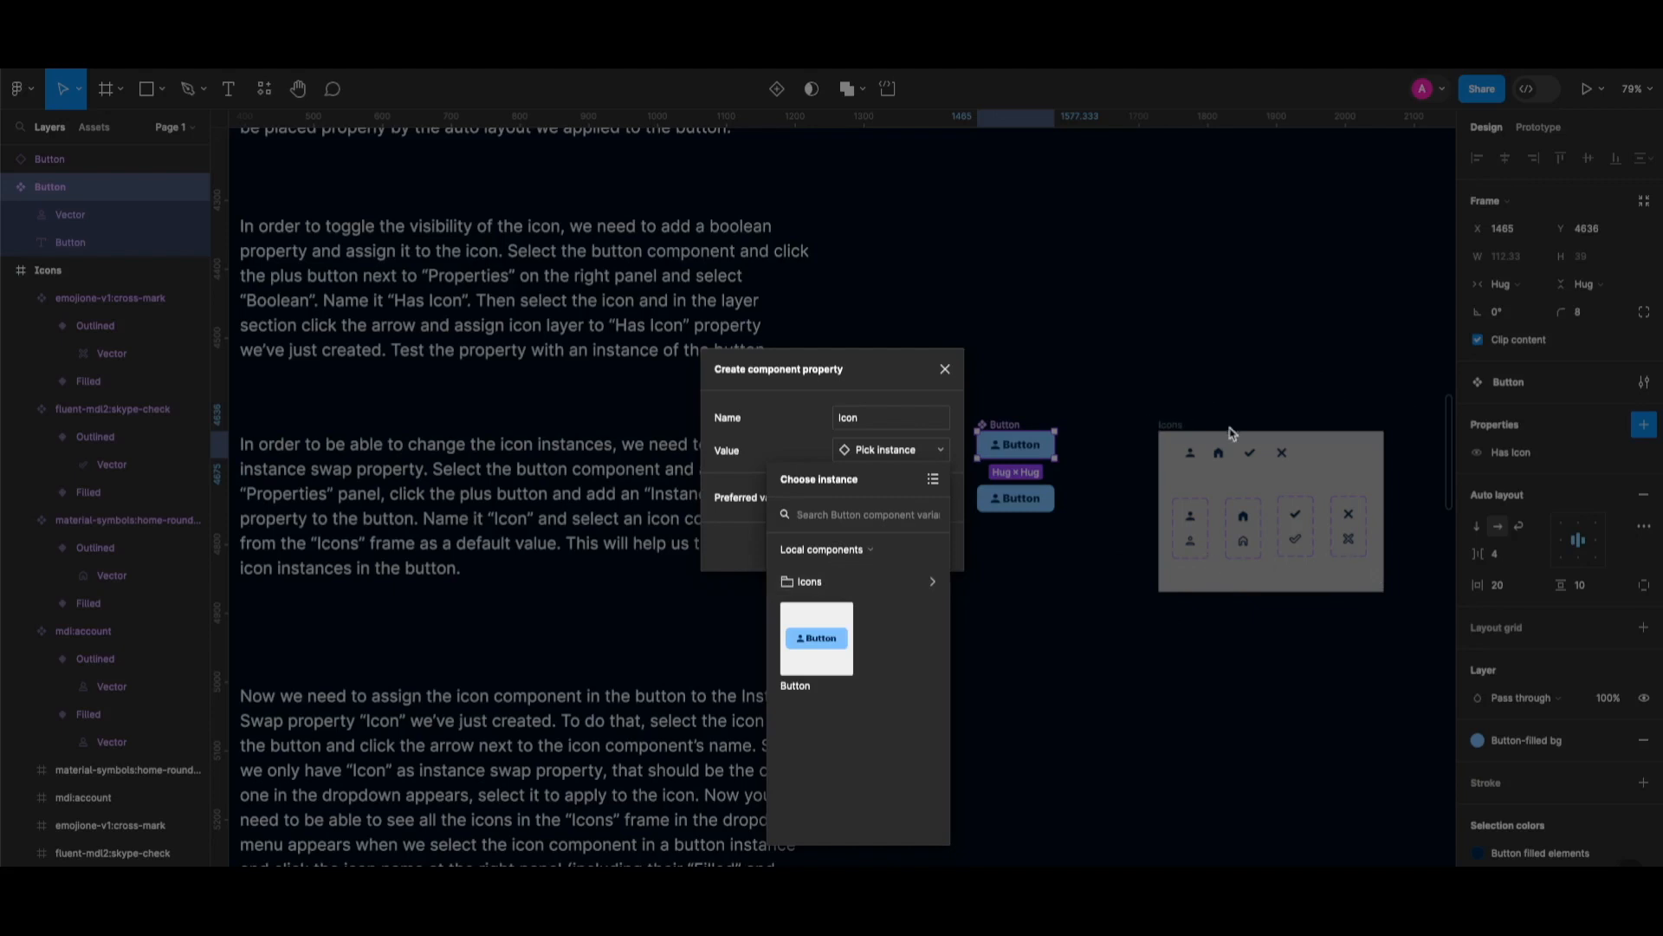
left_click(892, 586)
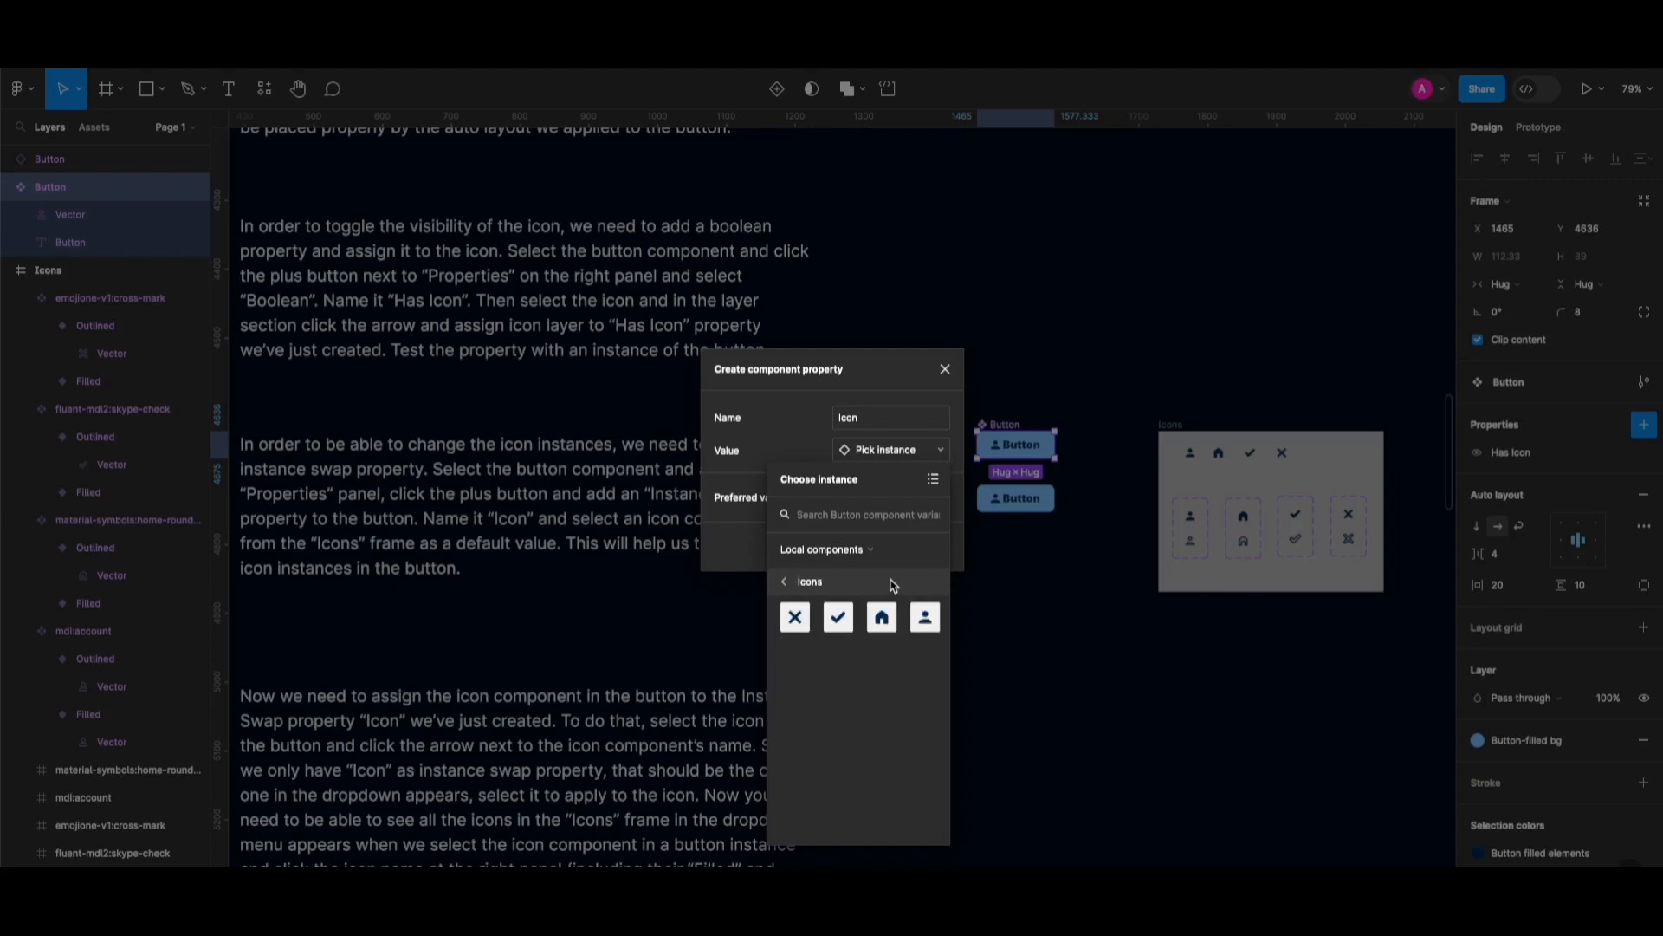
left_click(925, 619)
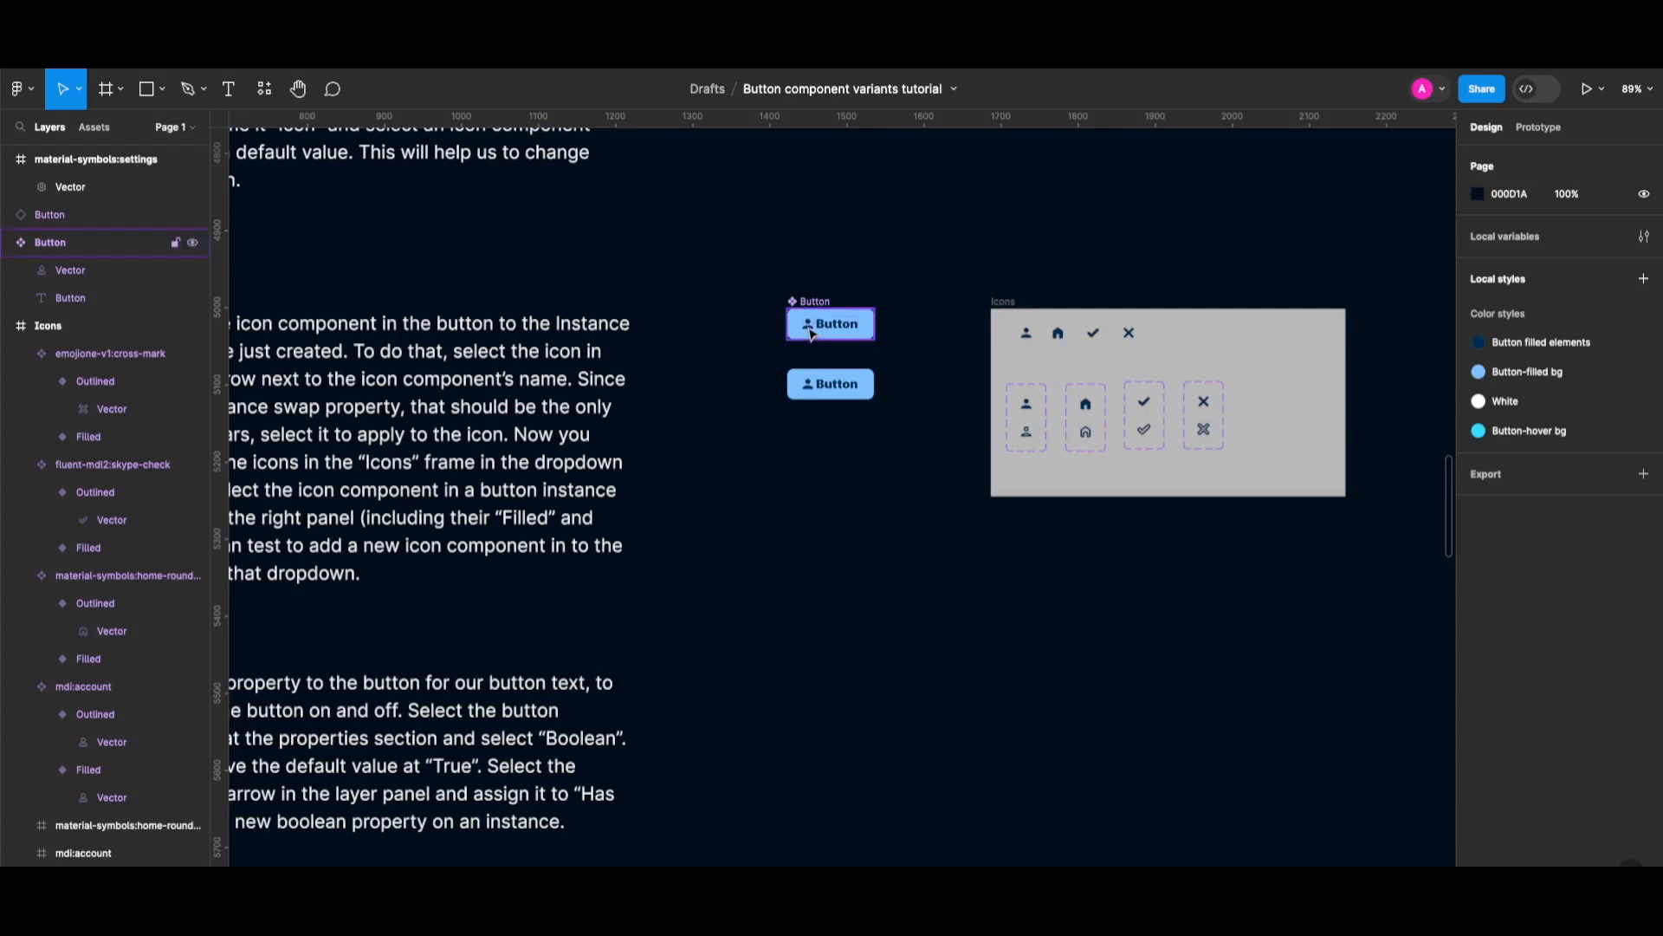
Delete the plain vector icon from the top Button component.
scroll(1066, 539, "up", 3)
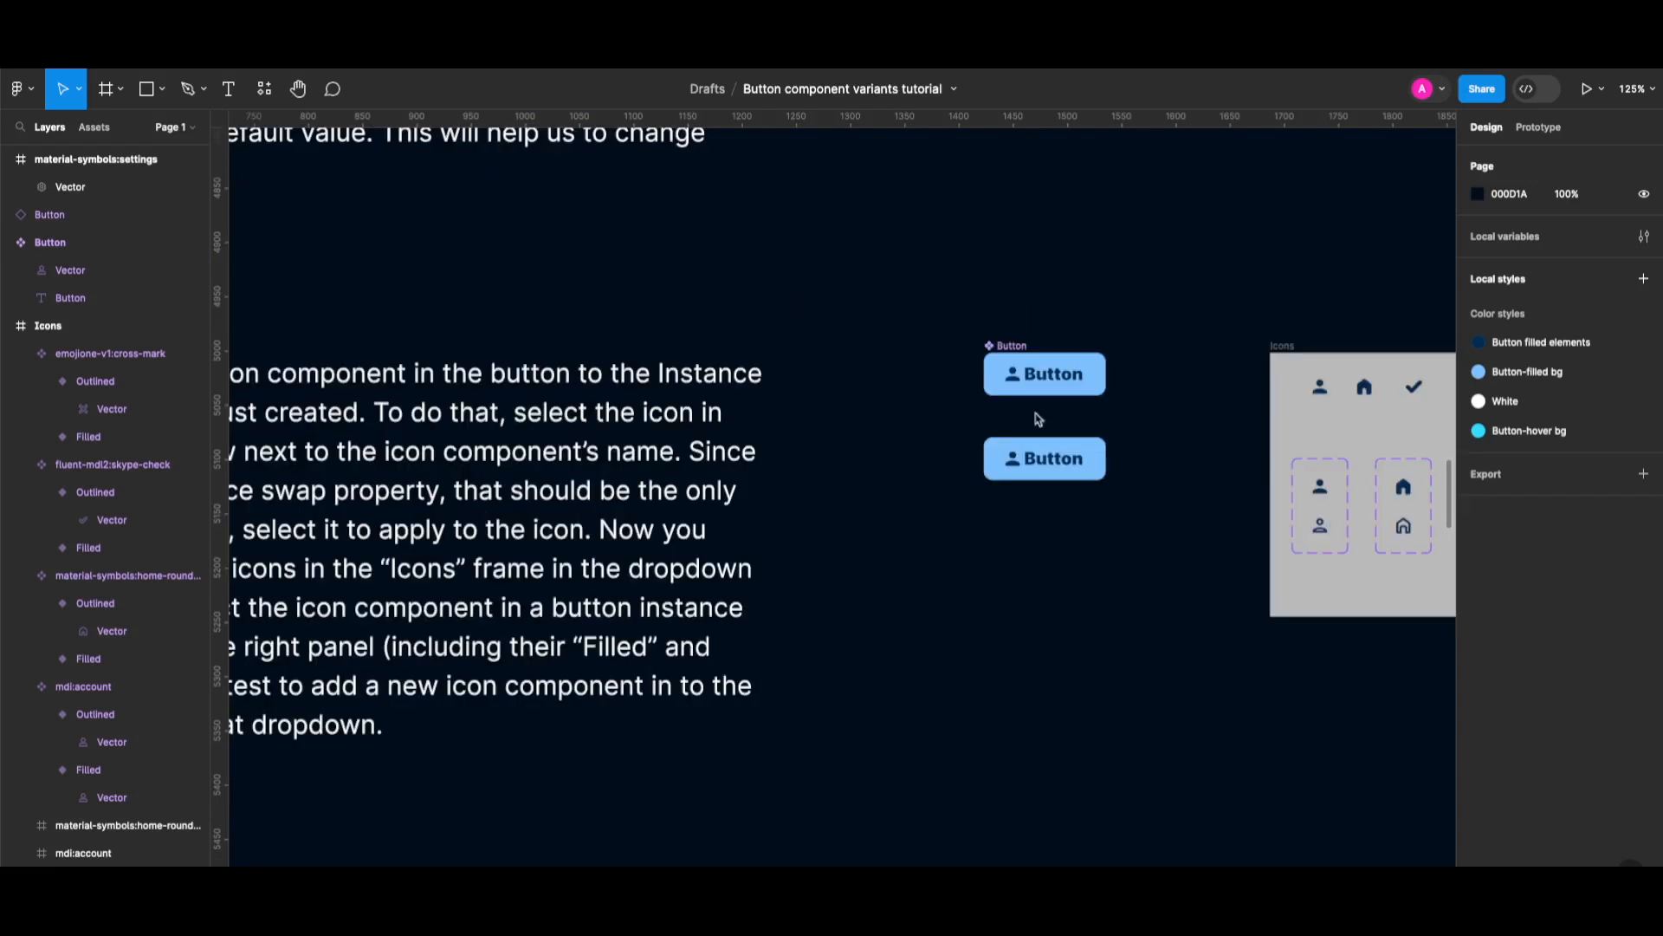
left_click(1017, 382)
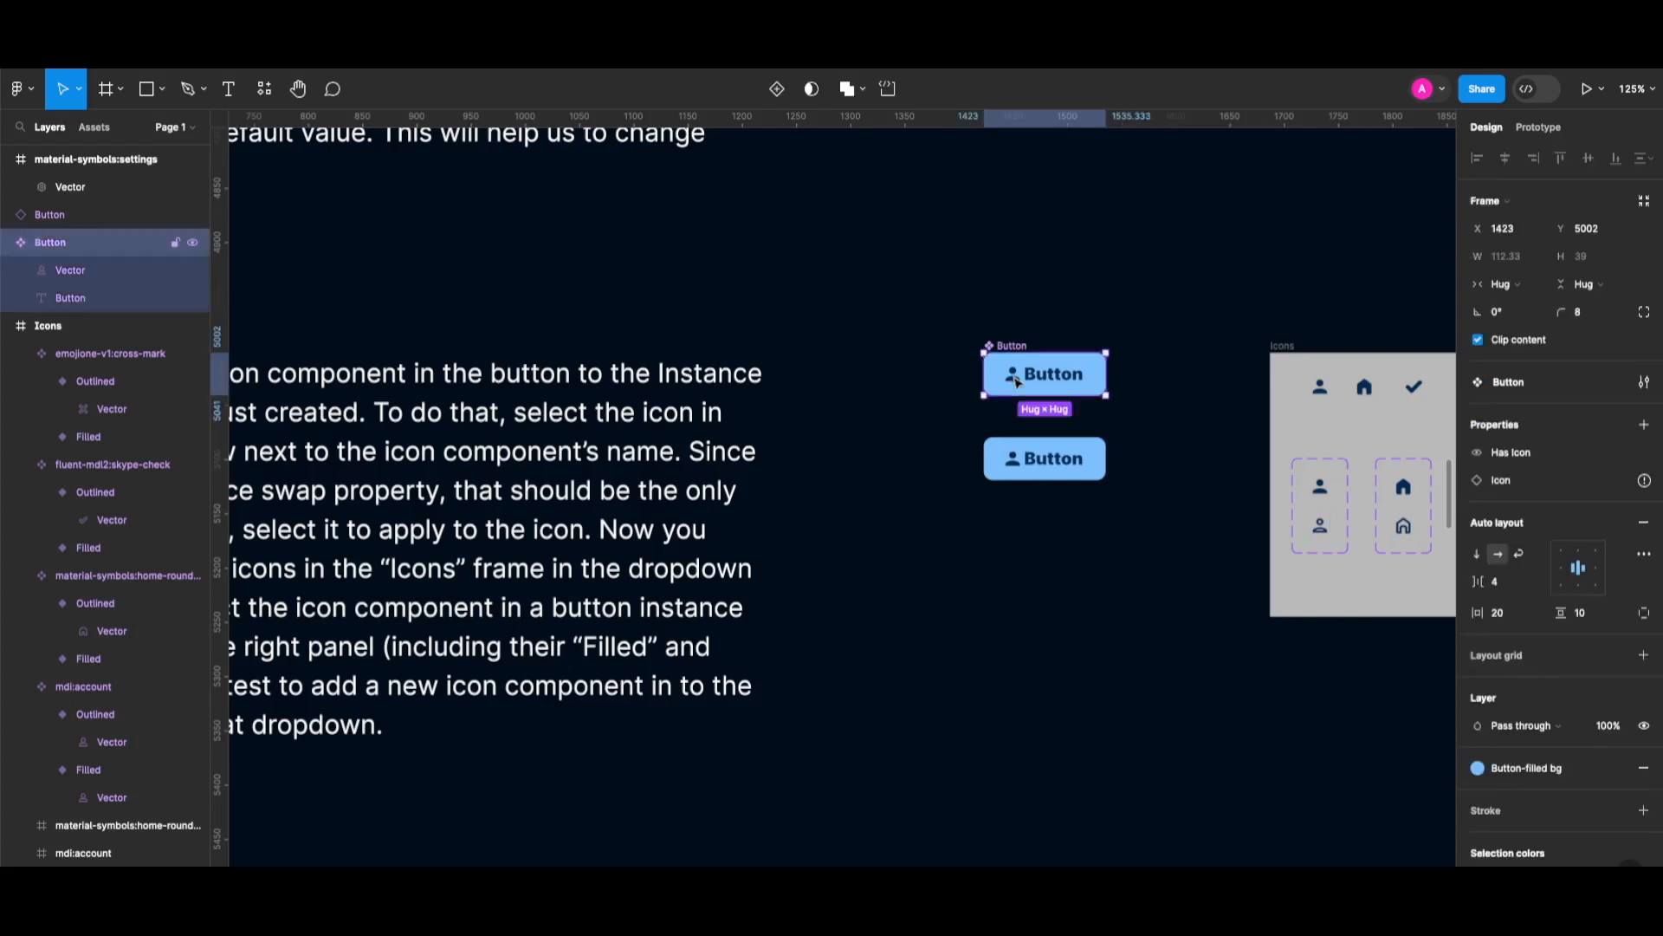
left_click(1018, 382)
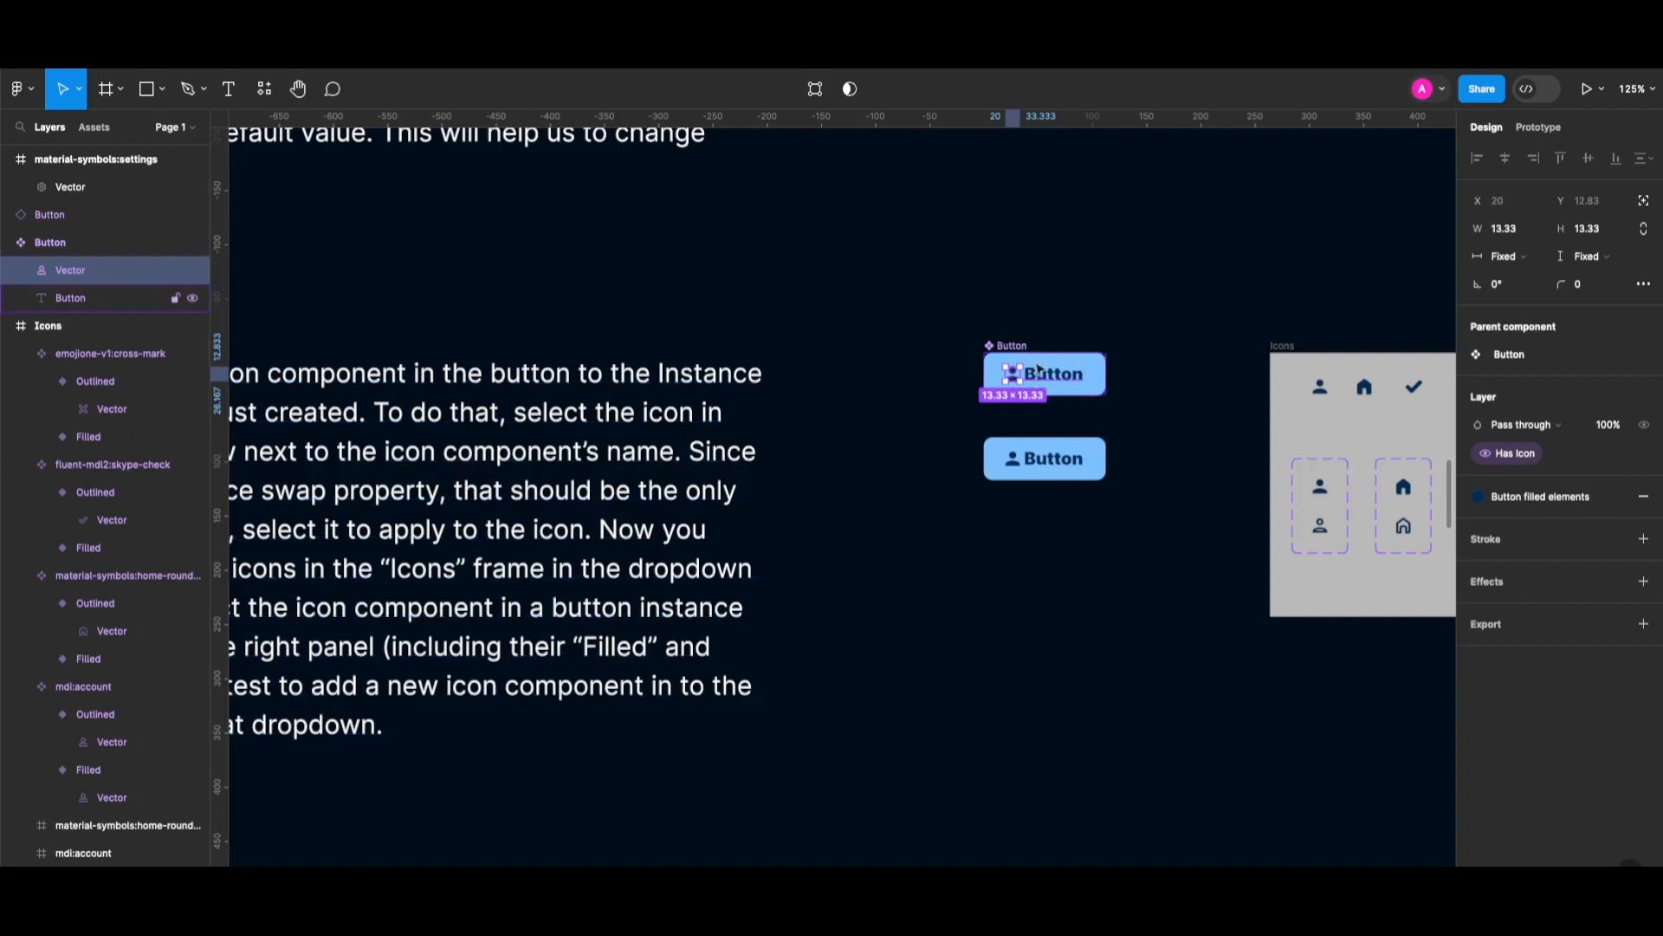
key("BackSpace")
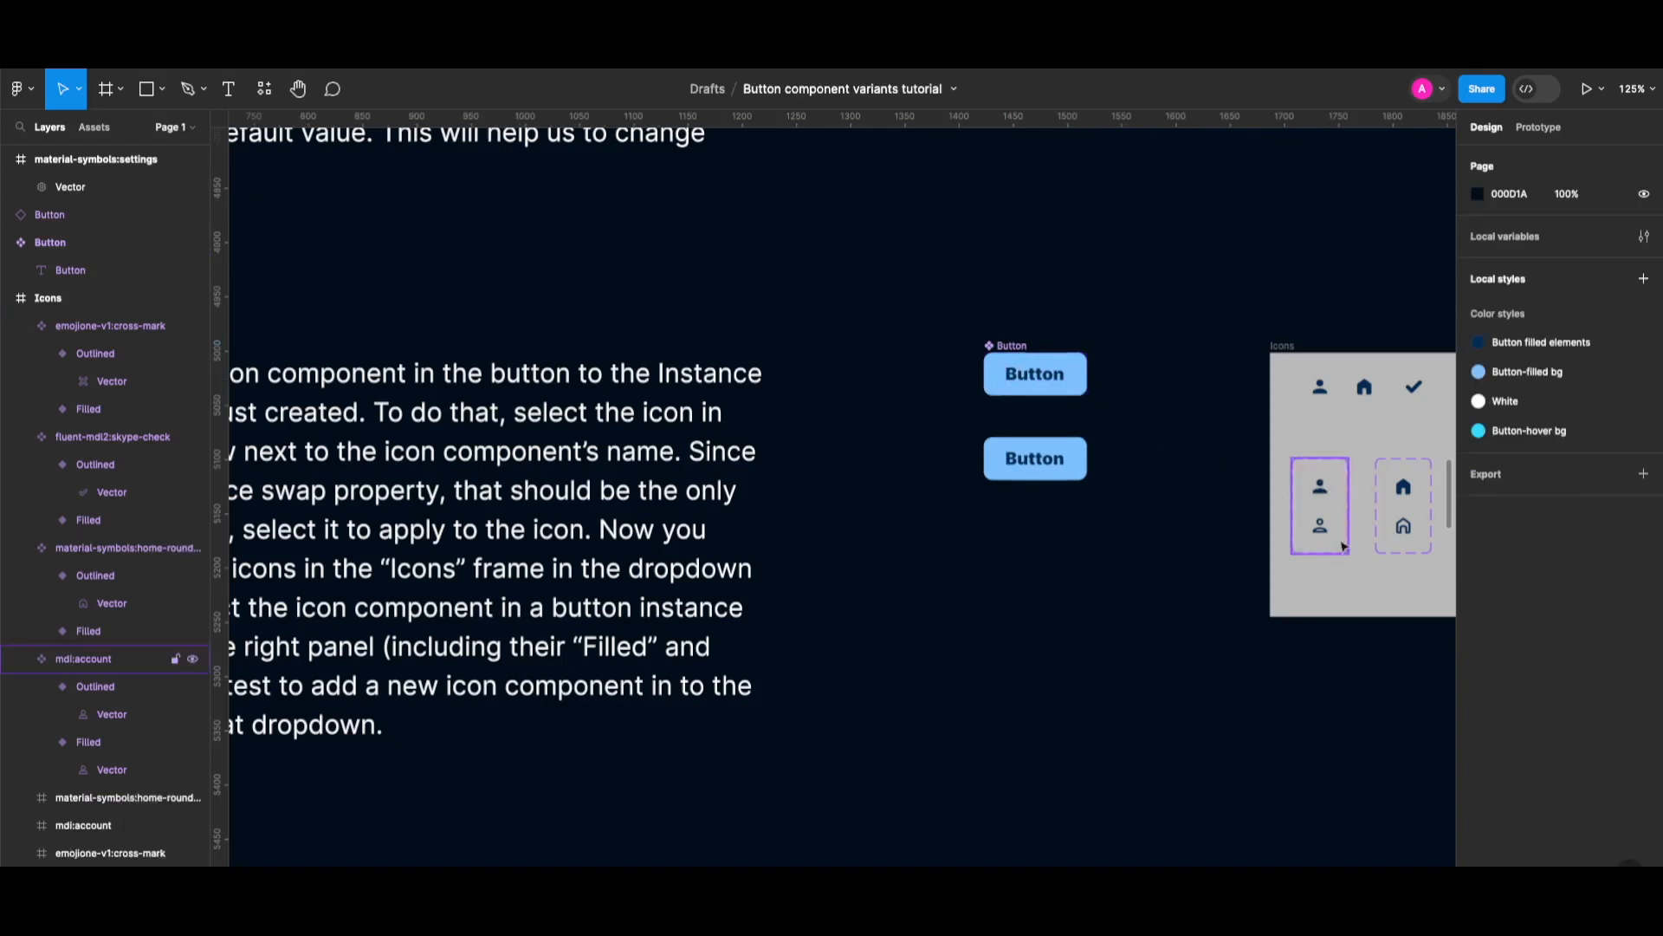
Copy the Filled mdi:account icon variant into the button.
left_click(1321, 487)
left_click(1321, 487)
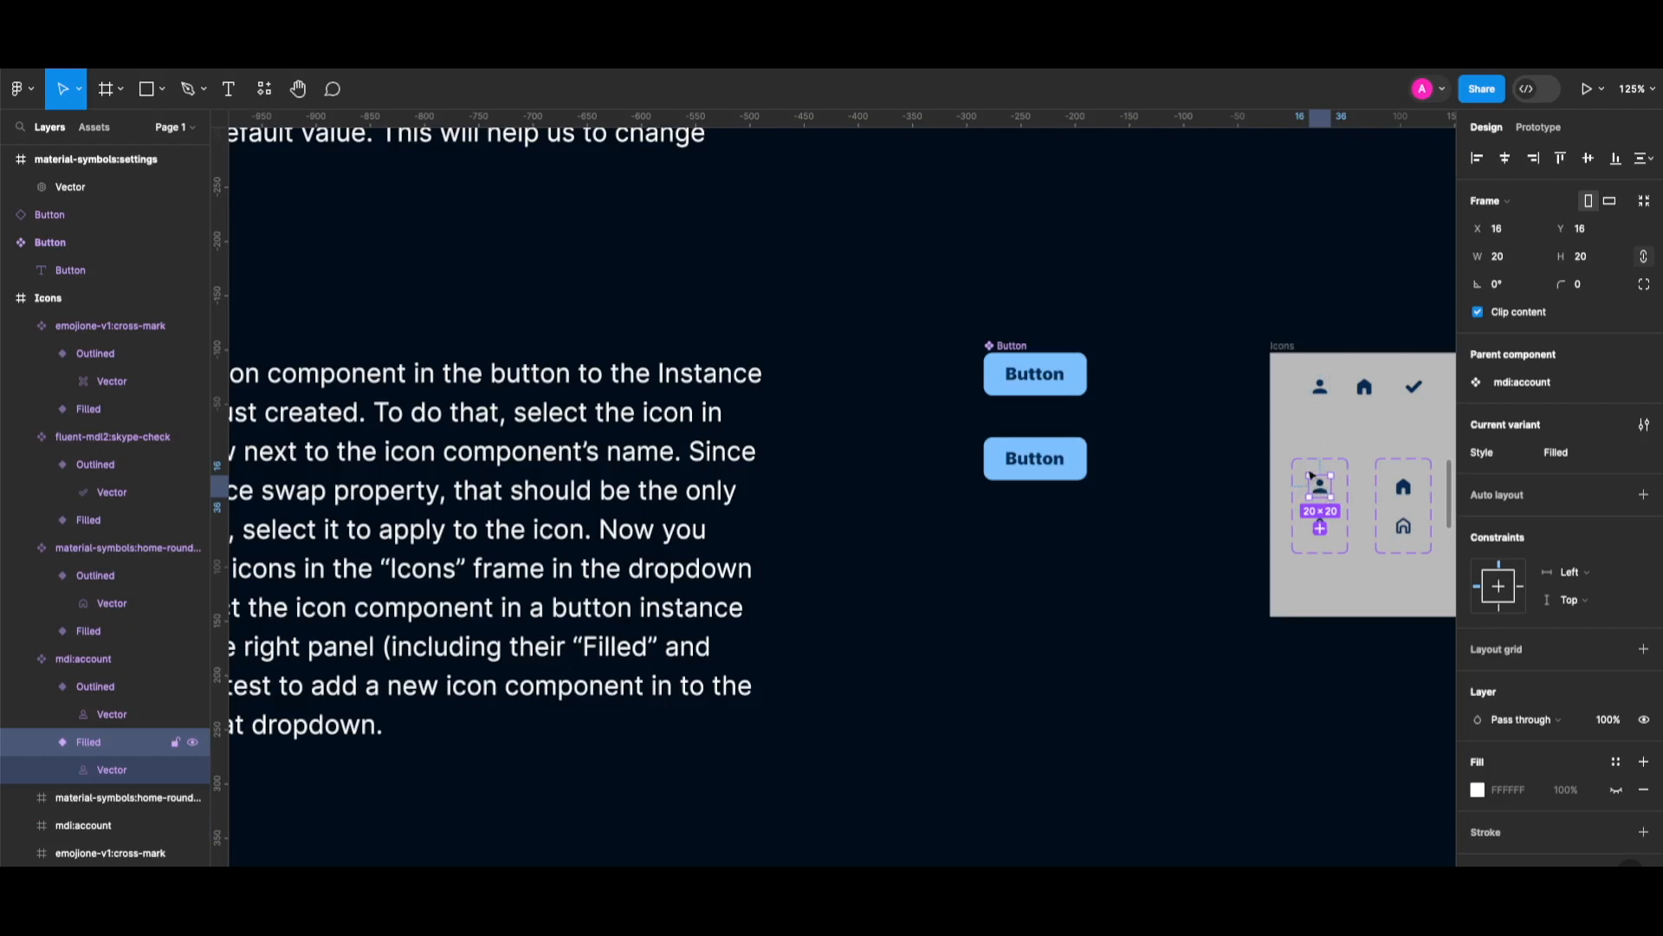
left_click_drag(1321, 485, 1016, 386)
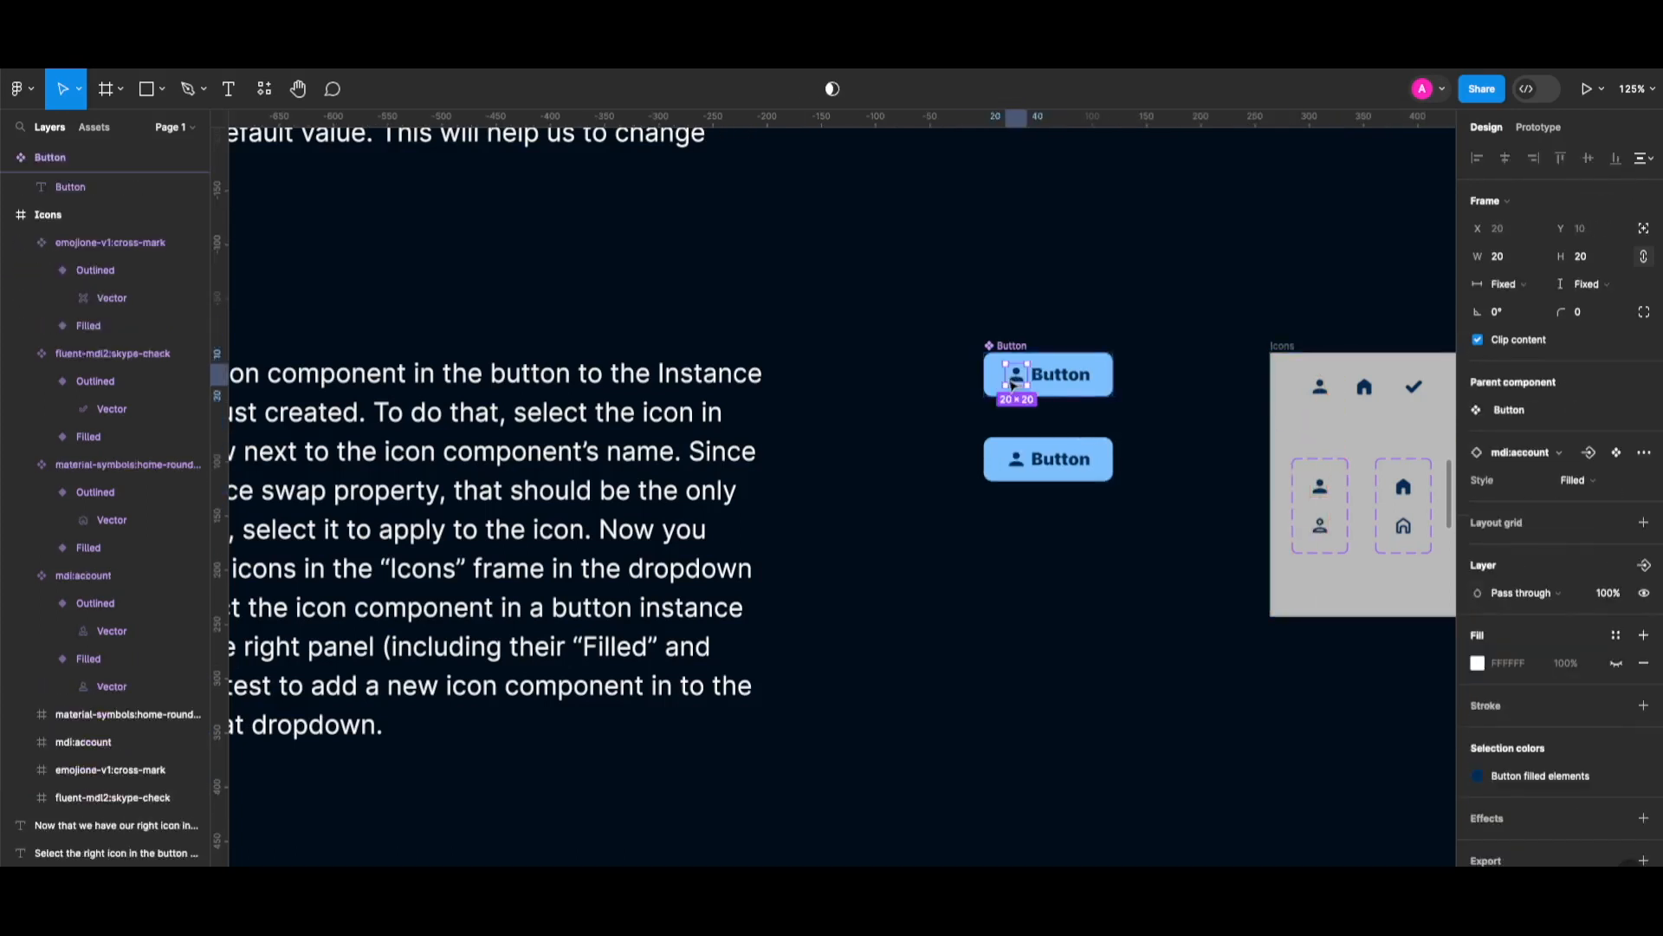
scroll(86, 270, "up", 3)
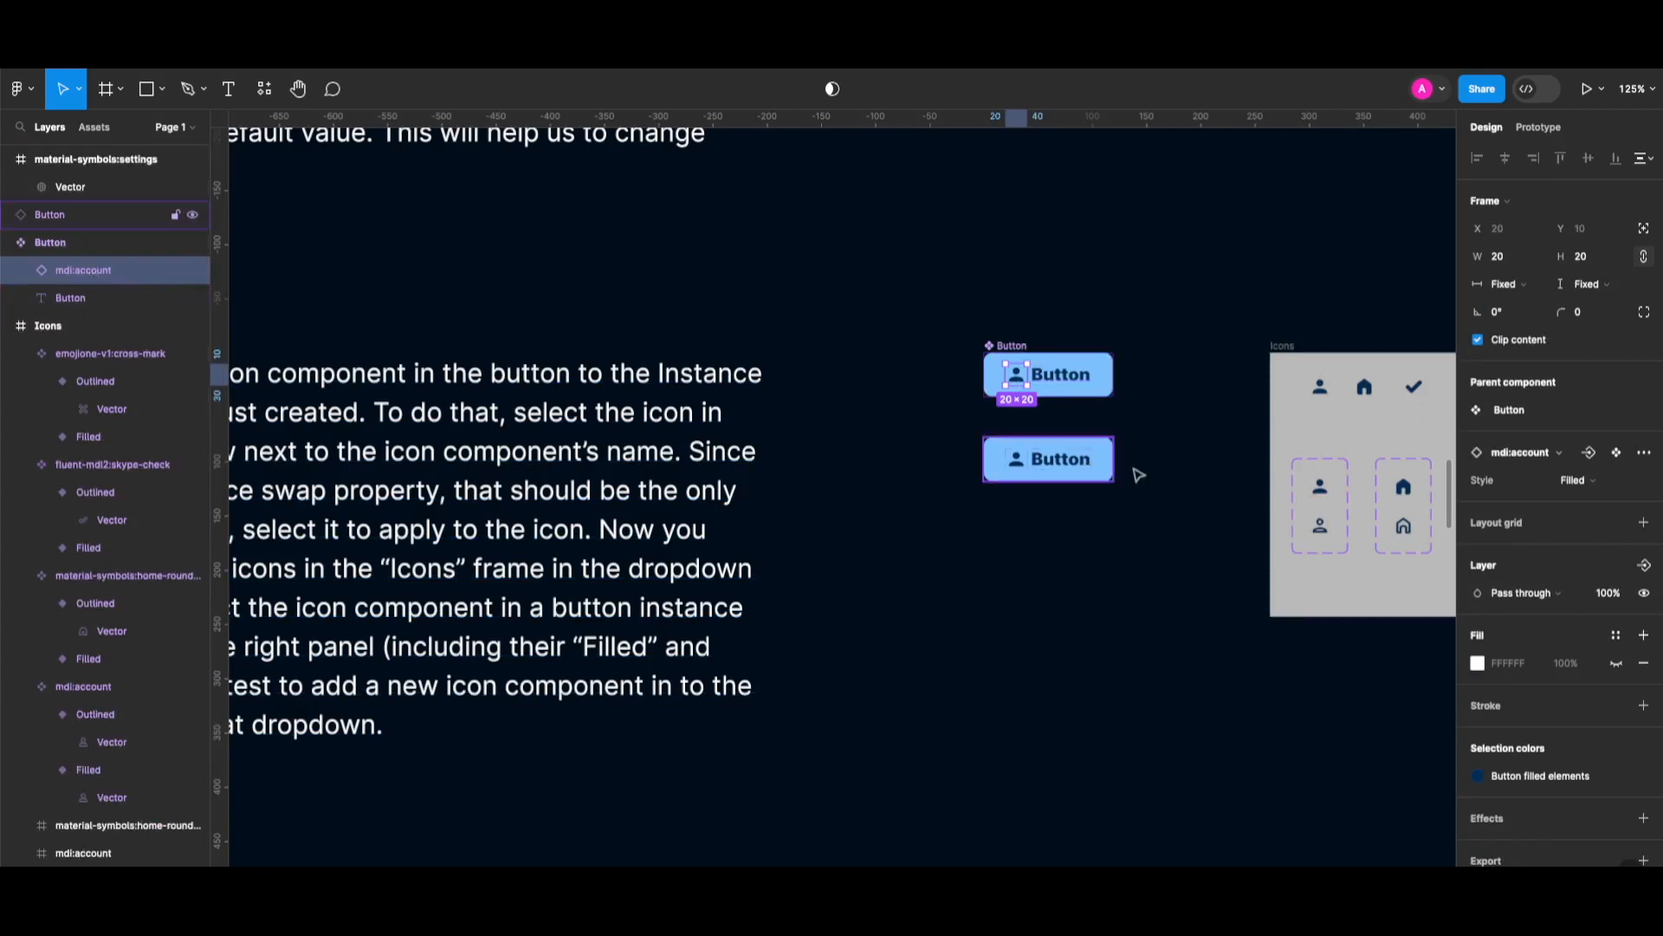
Bind the mdi:account icon instance to the 'Icon' instance swap property.
left_click(1591, 453)
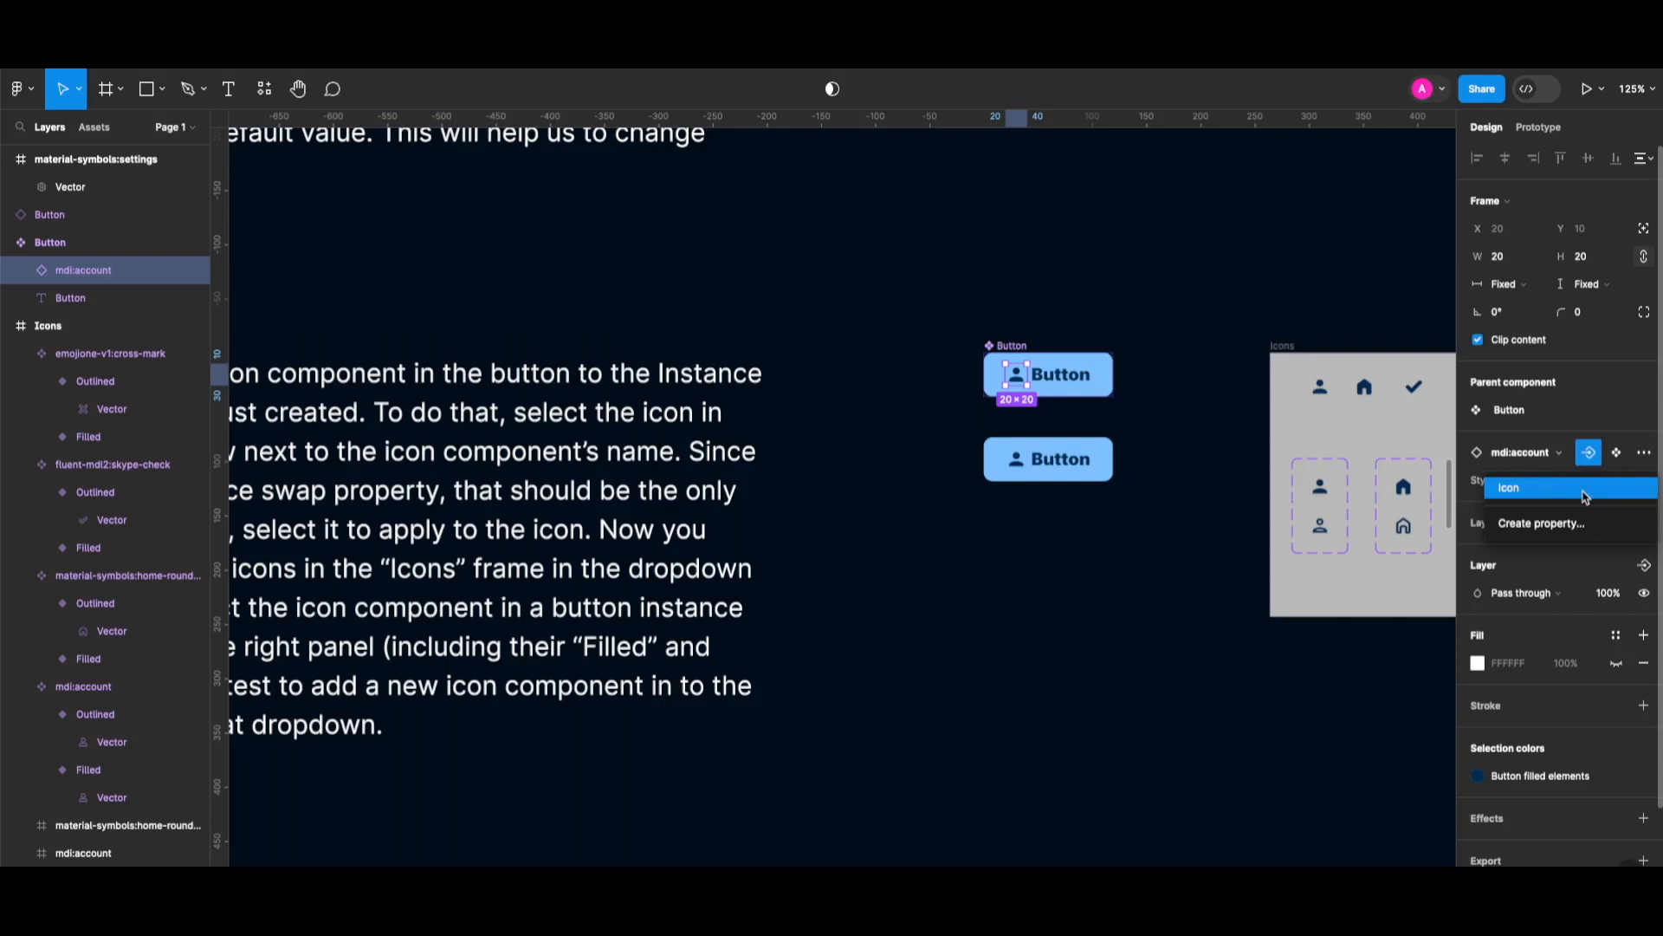
left_click(1586, 490)
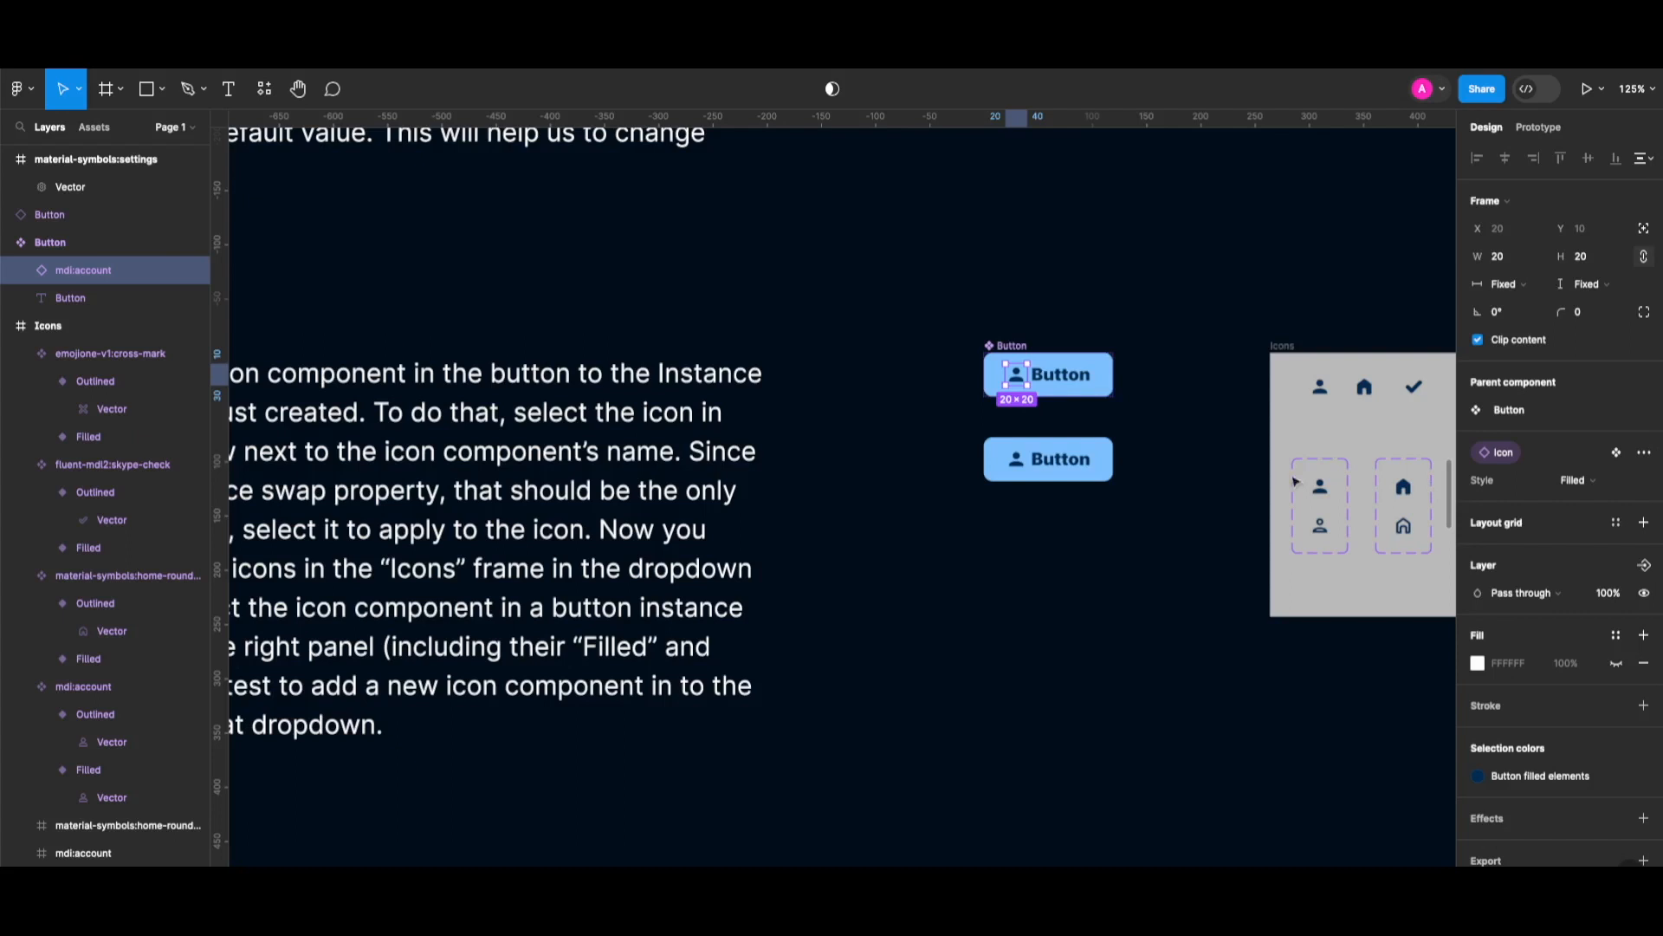
scroll(1096, 546, "right", 3)
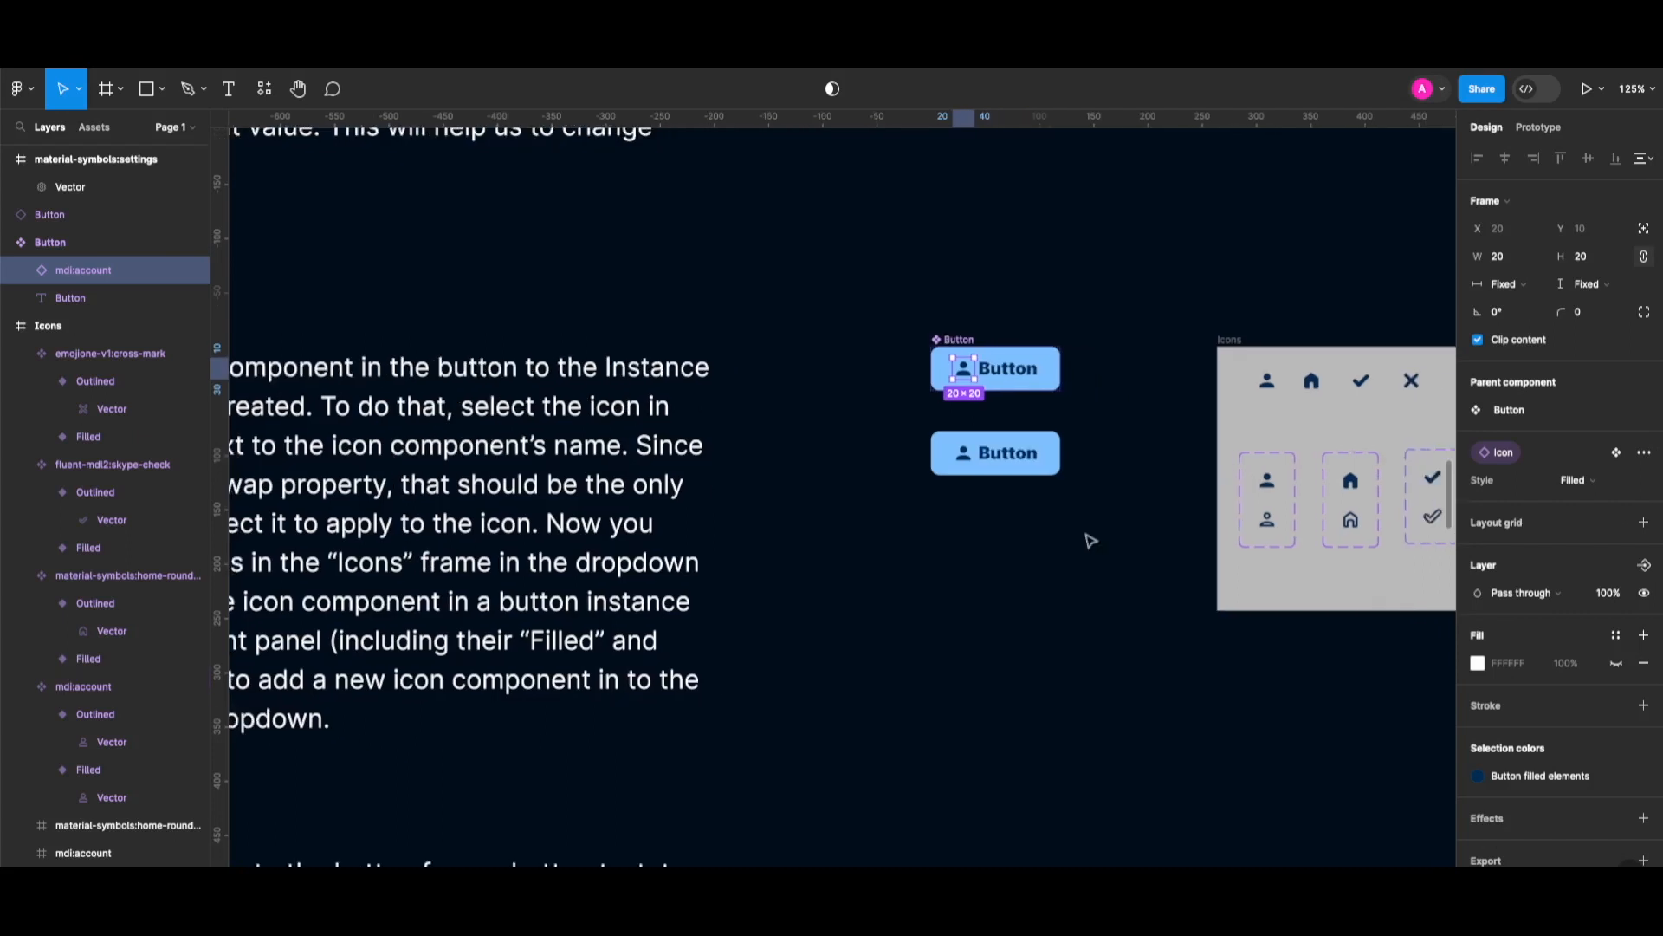
Swap the second Button instance's icon to the home icon.
left_click(992, 446)
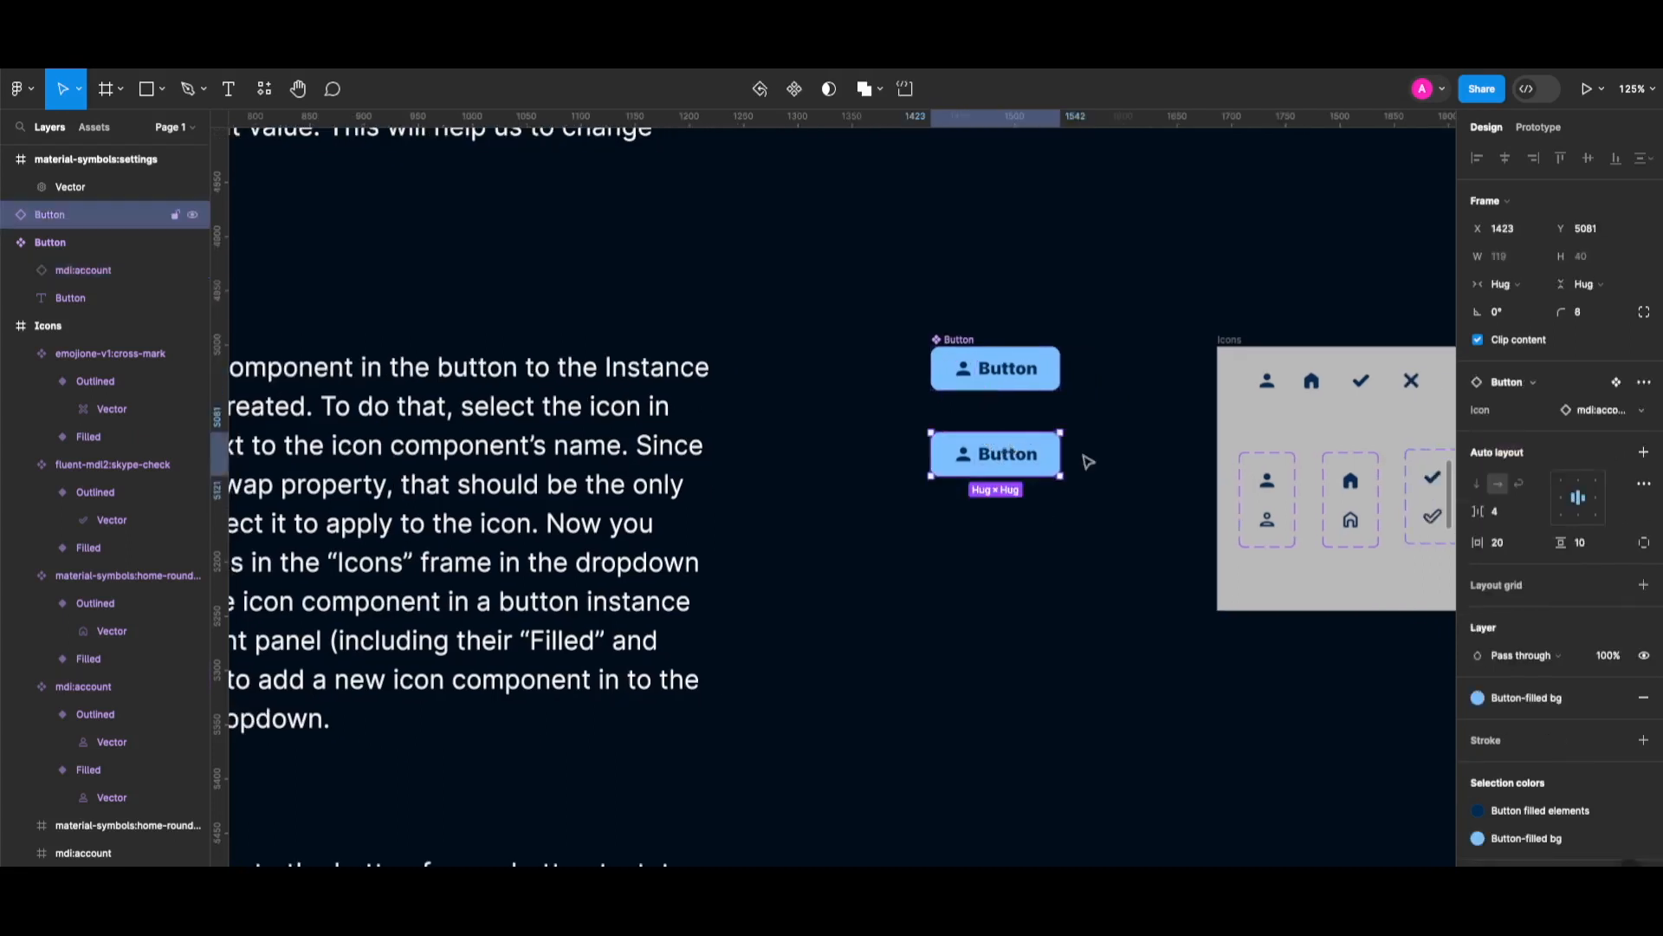
left_click(1607, 410)
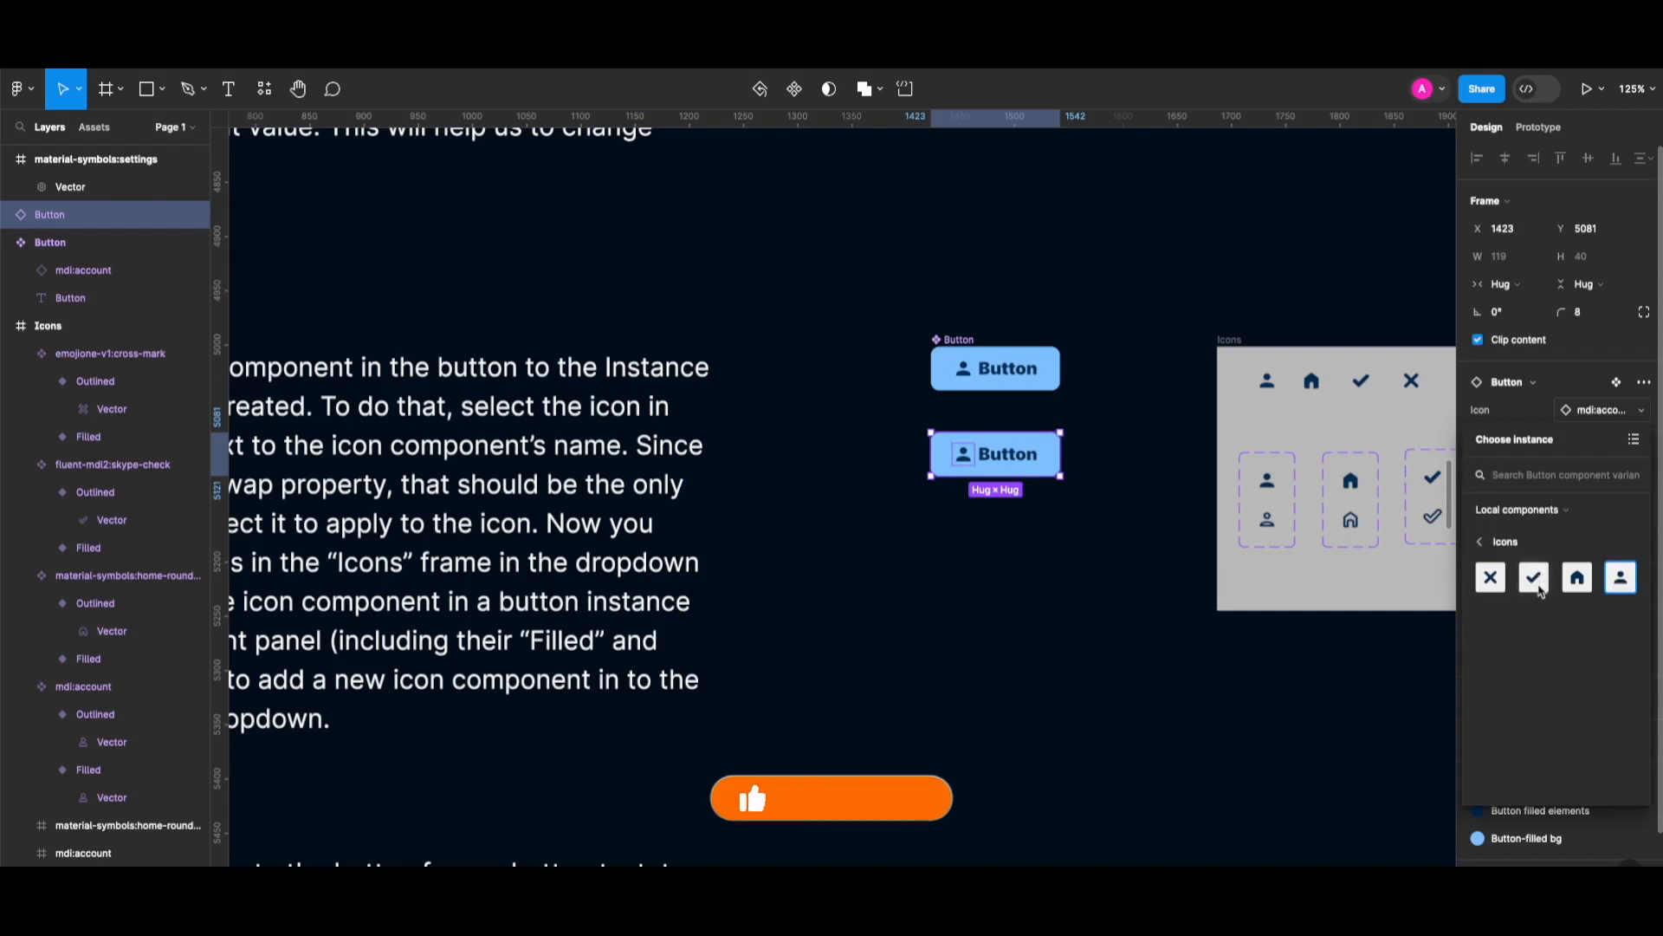
left_click(1490, 577)
left_click(1604, 410)
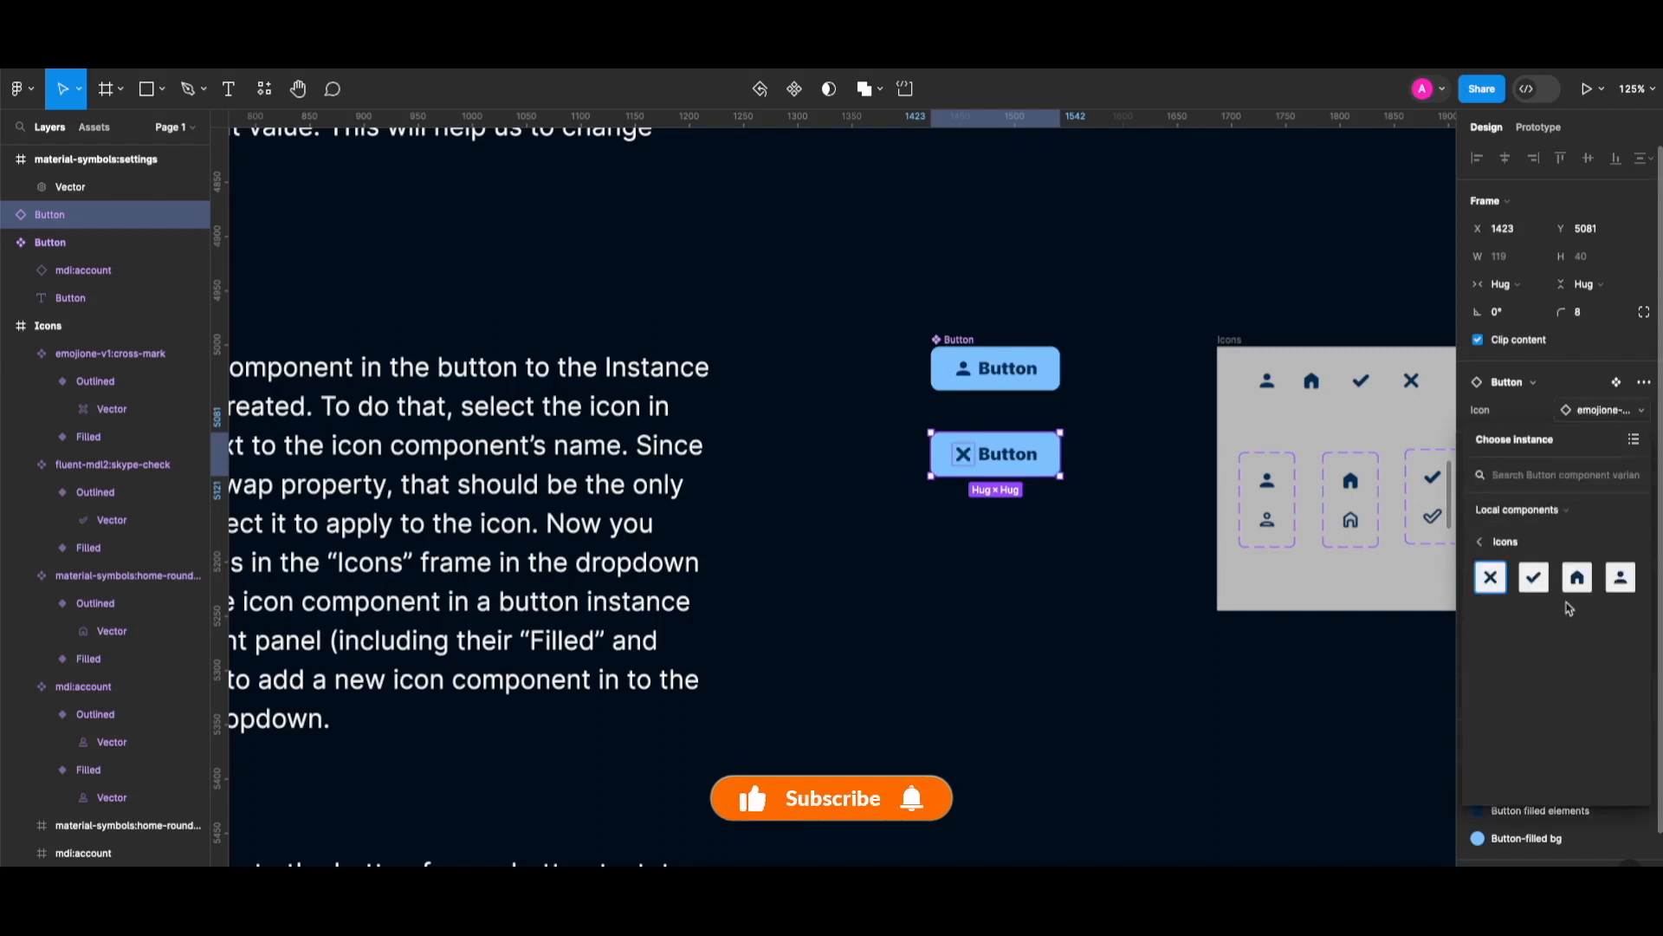
left_click(1584, 577)
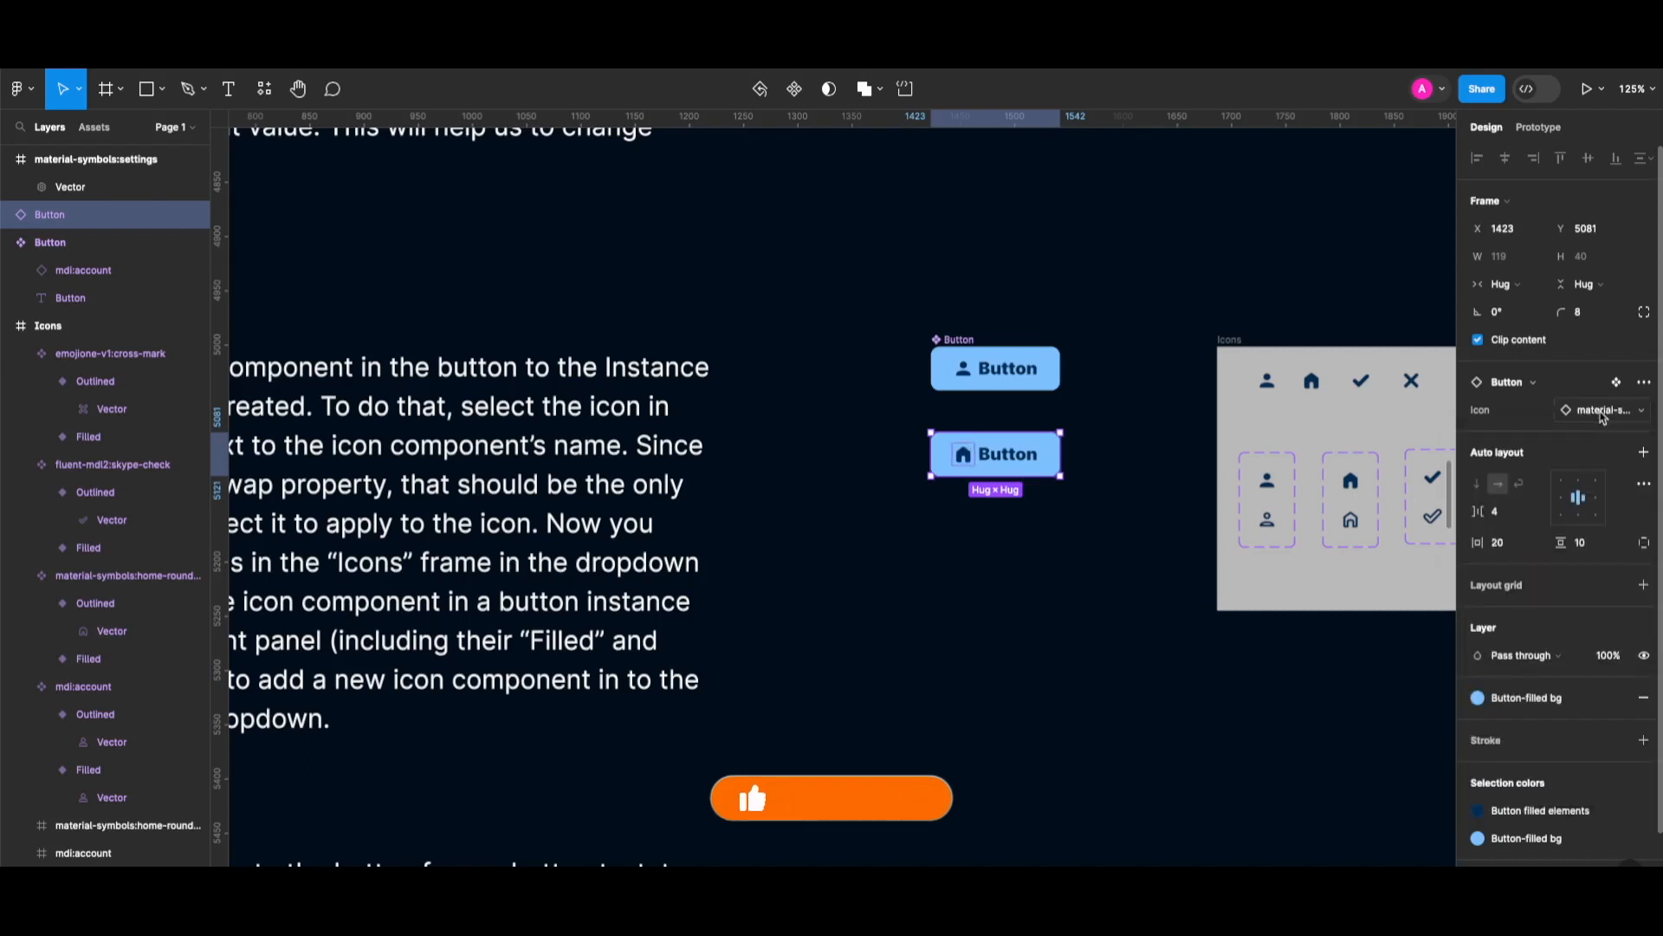
Set the home icon's Style to Outlined.
double_click(964, 459)
left_click(1592, 384)
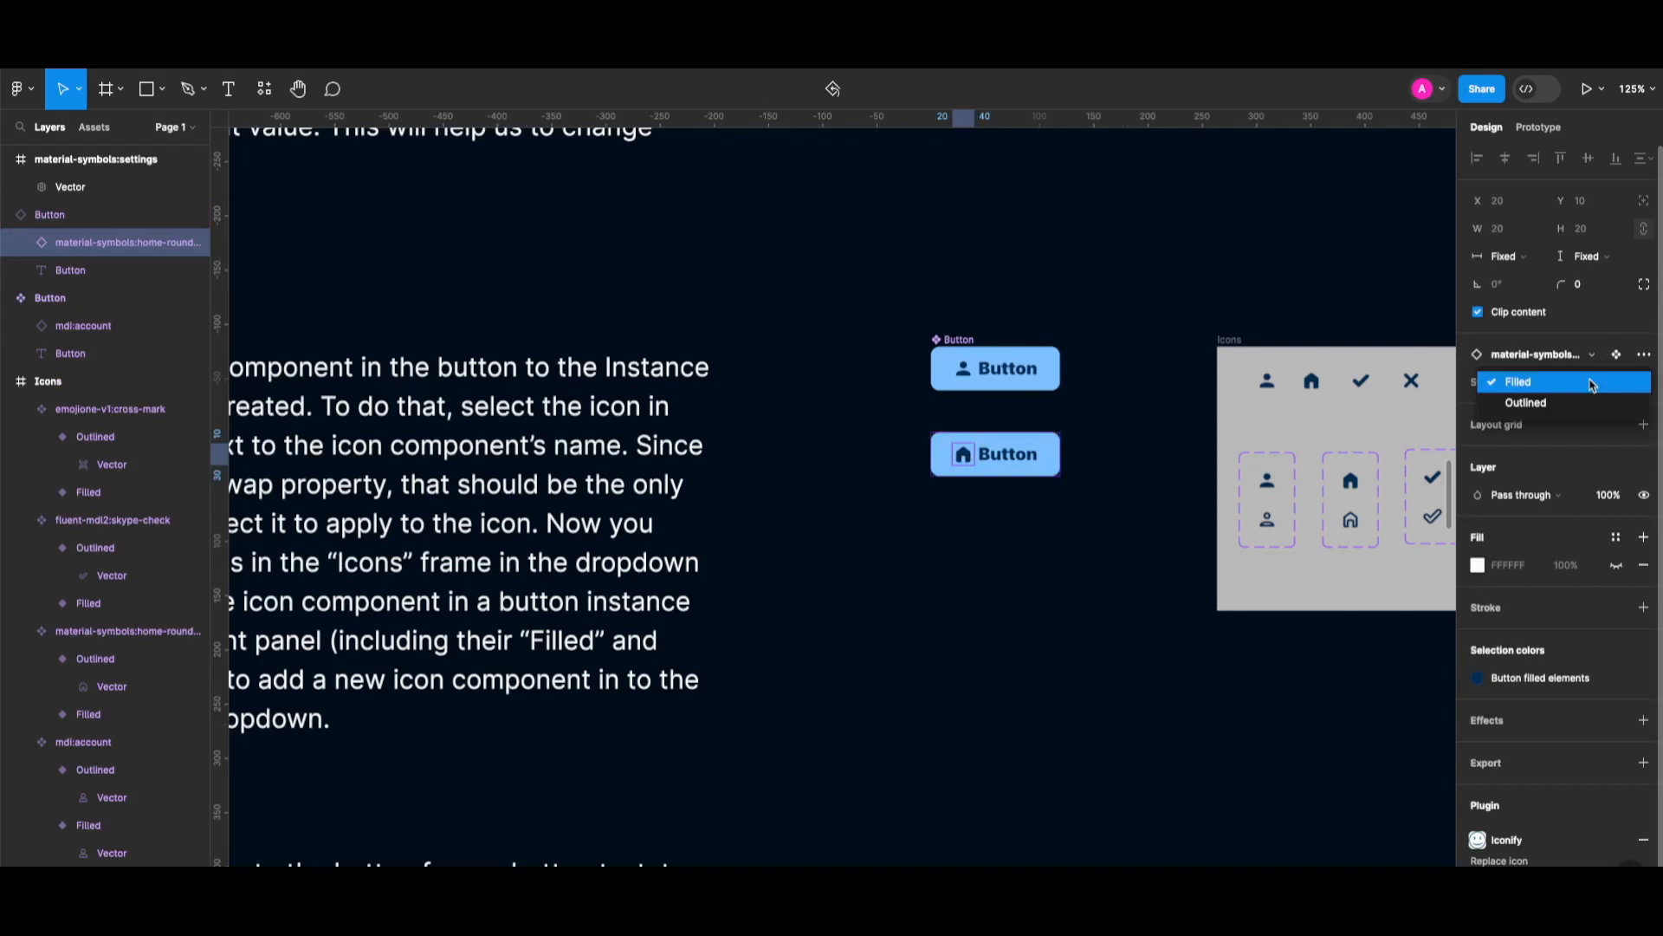
left_click(1524, 406)
left_click(1594, 384)
Return the home icon to Filled, move the gear onto Icons and apply Button filled elements colour.
left_click(1553, 367)
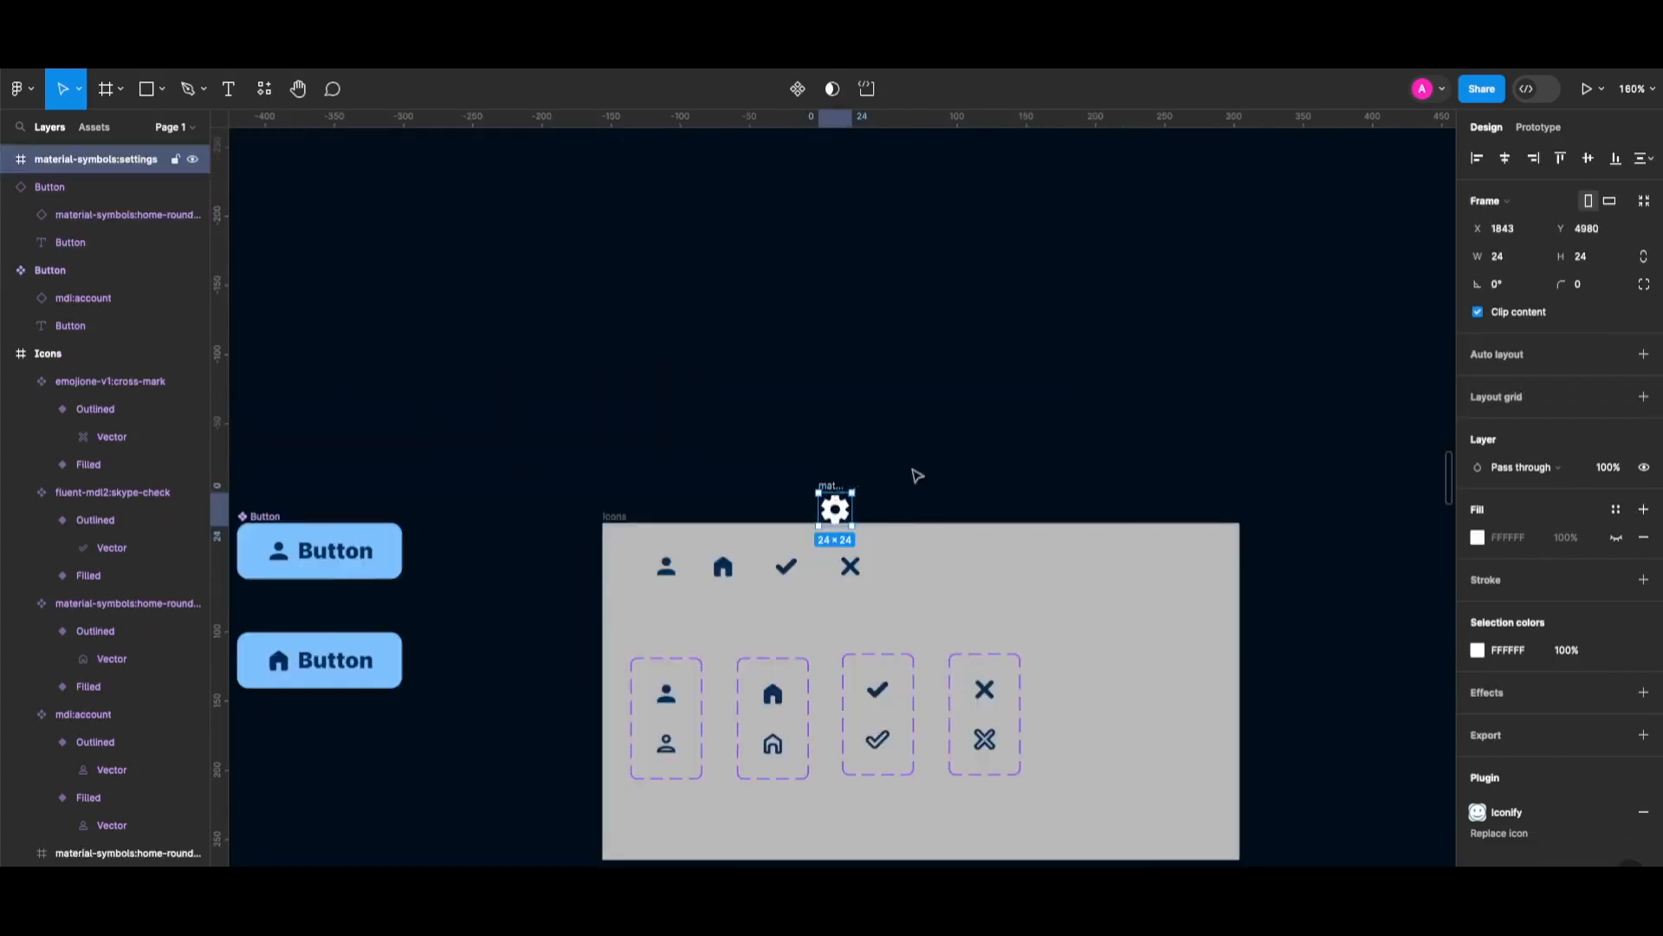
left_click_drag(835, 502, 924, 565)
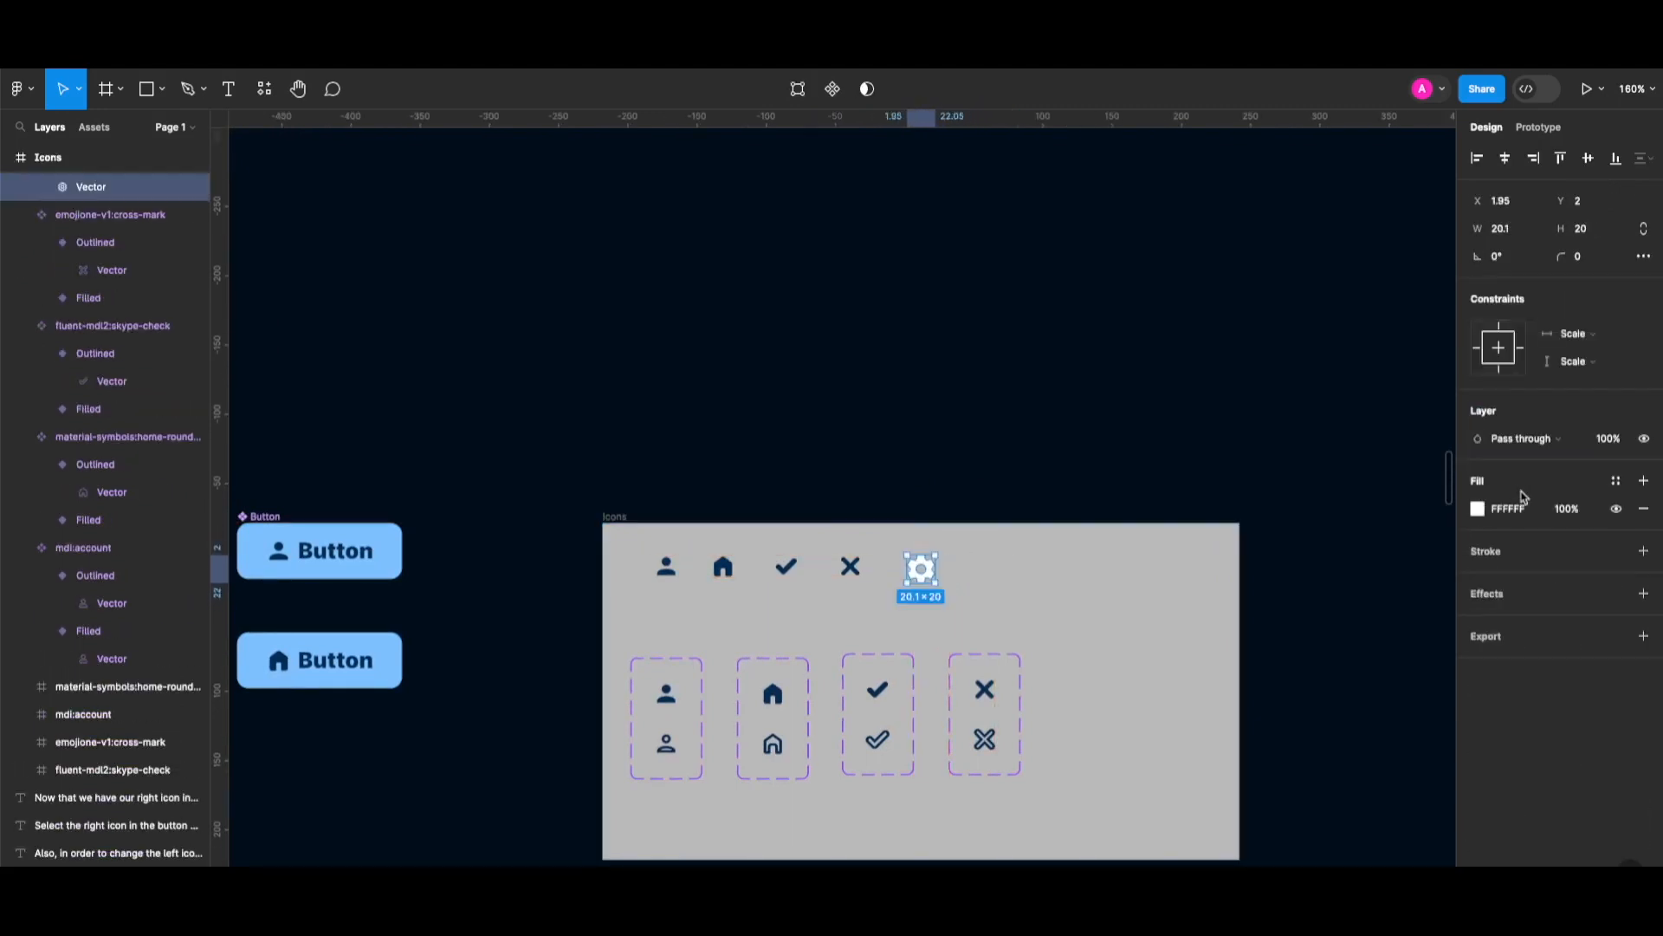
left_click(1617, 482)
left_click(1371, 597)
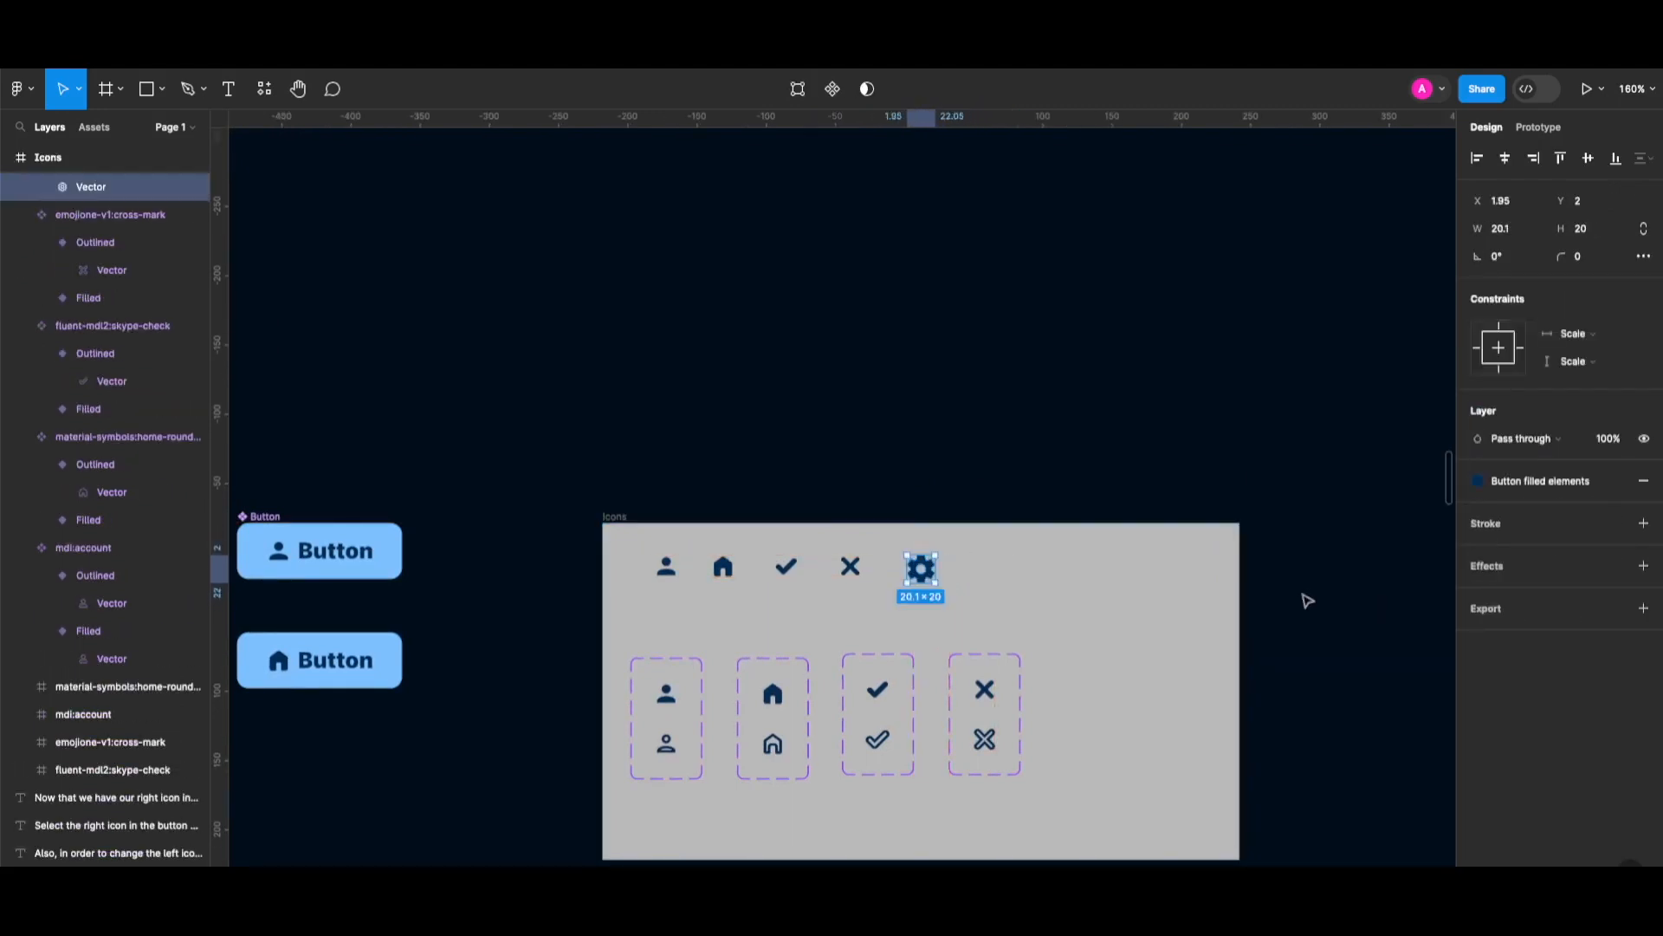
Turn the gear frame into a component set with a second variant named 'Outlined'.
key("Escape")
key("alt")
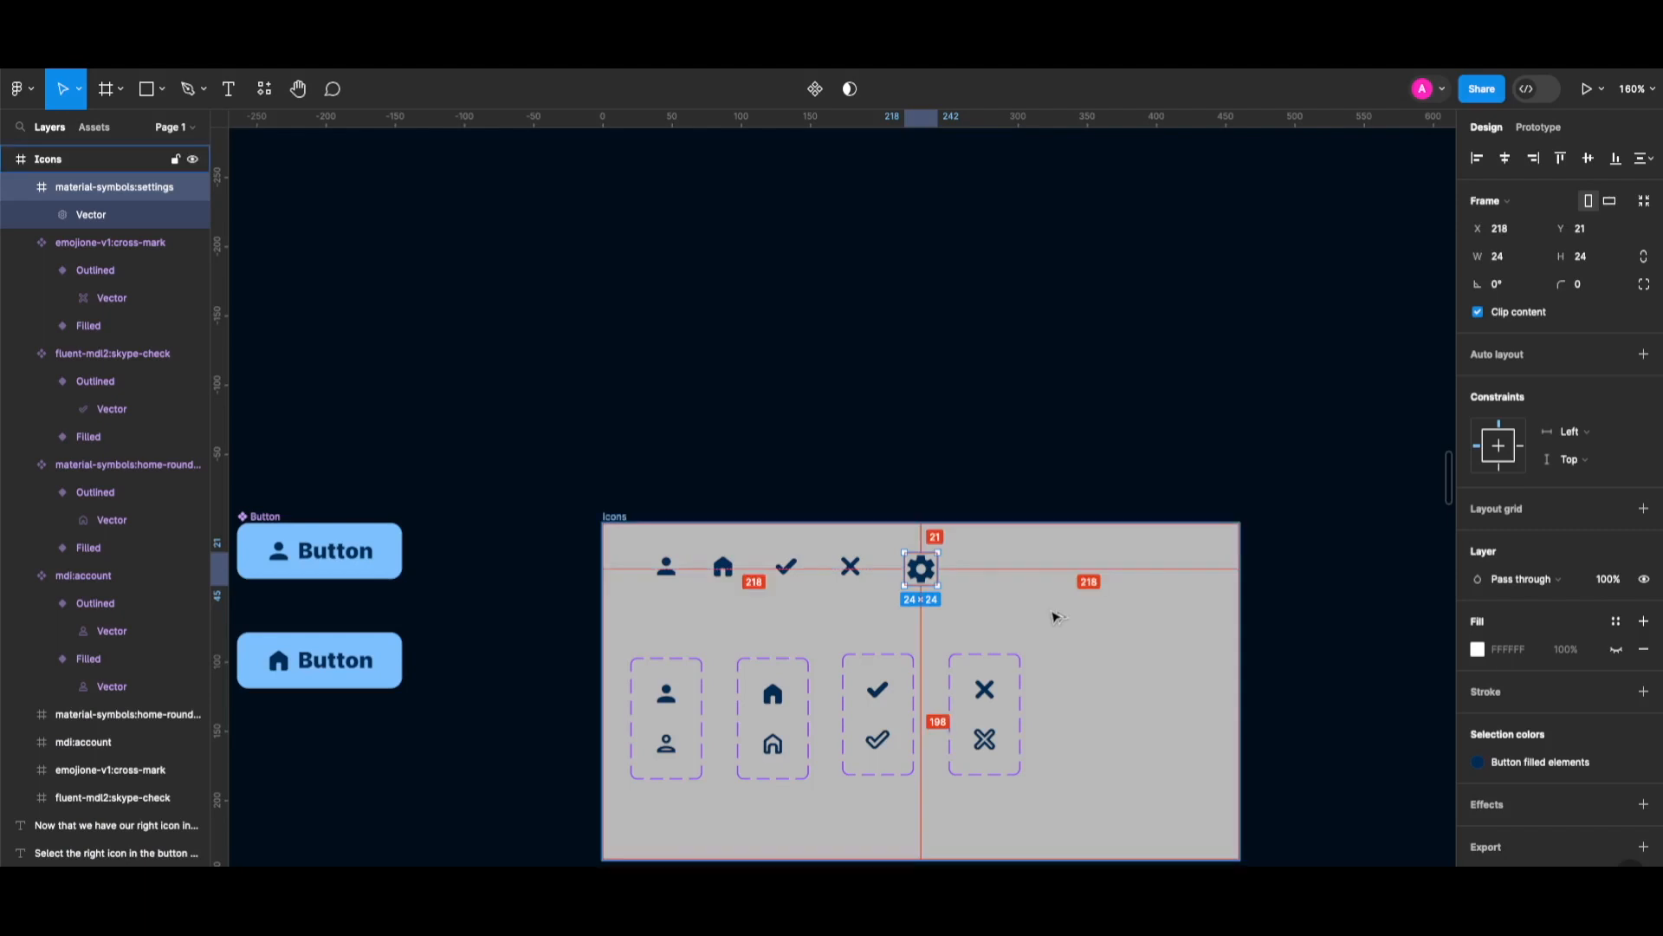
key("ctrl+alt+k")
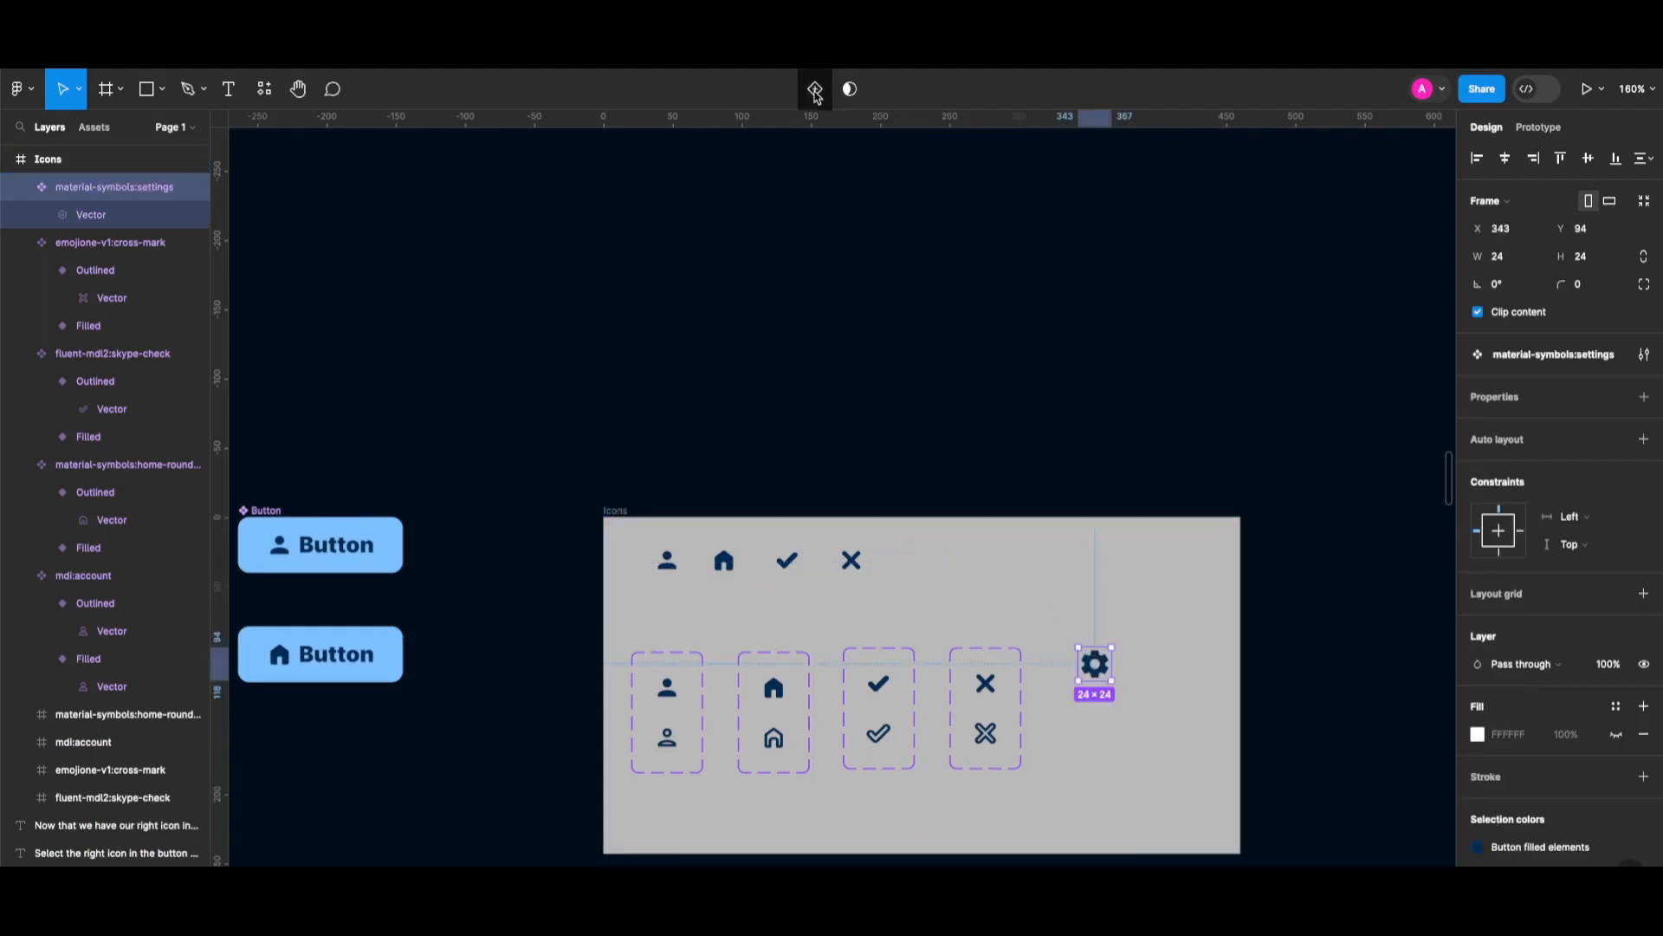
left_click(815, 90)
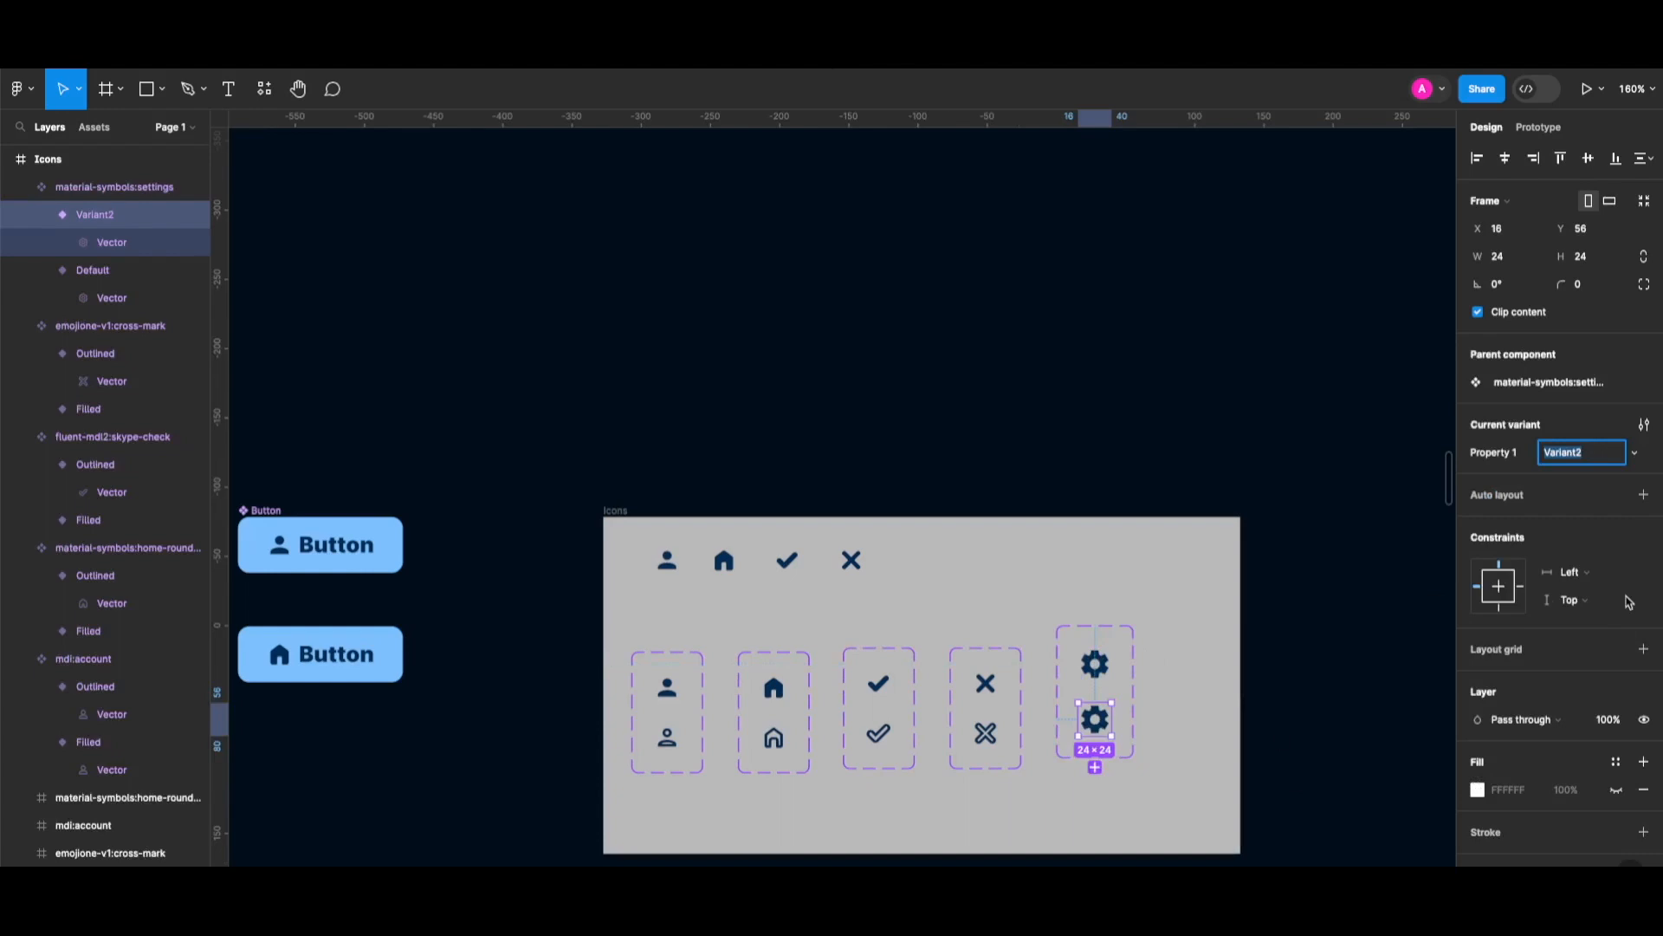
type("Out")
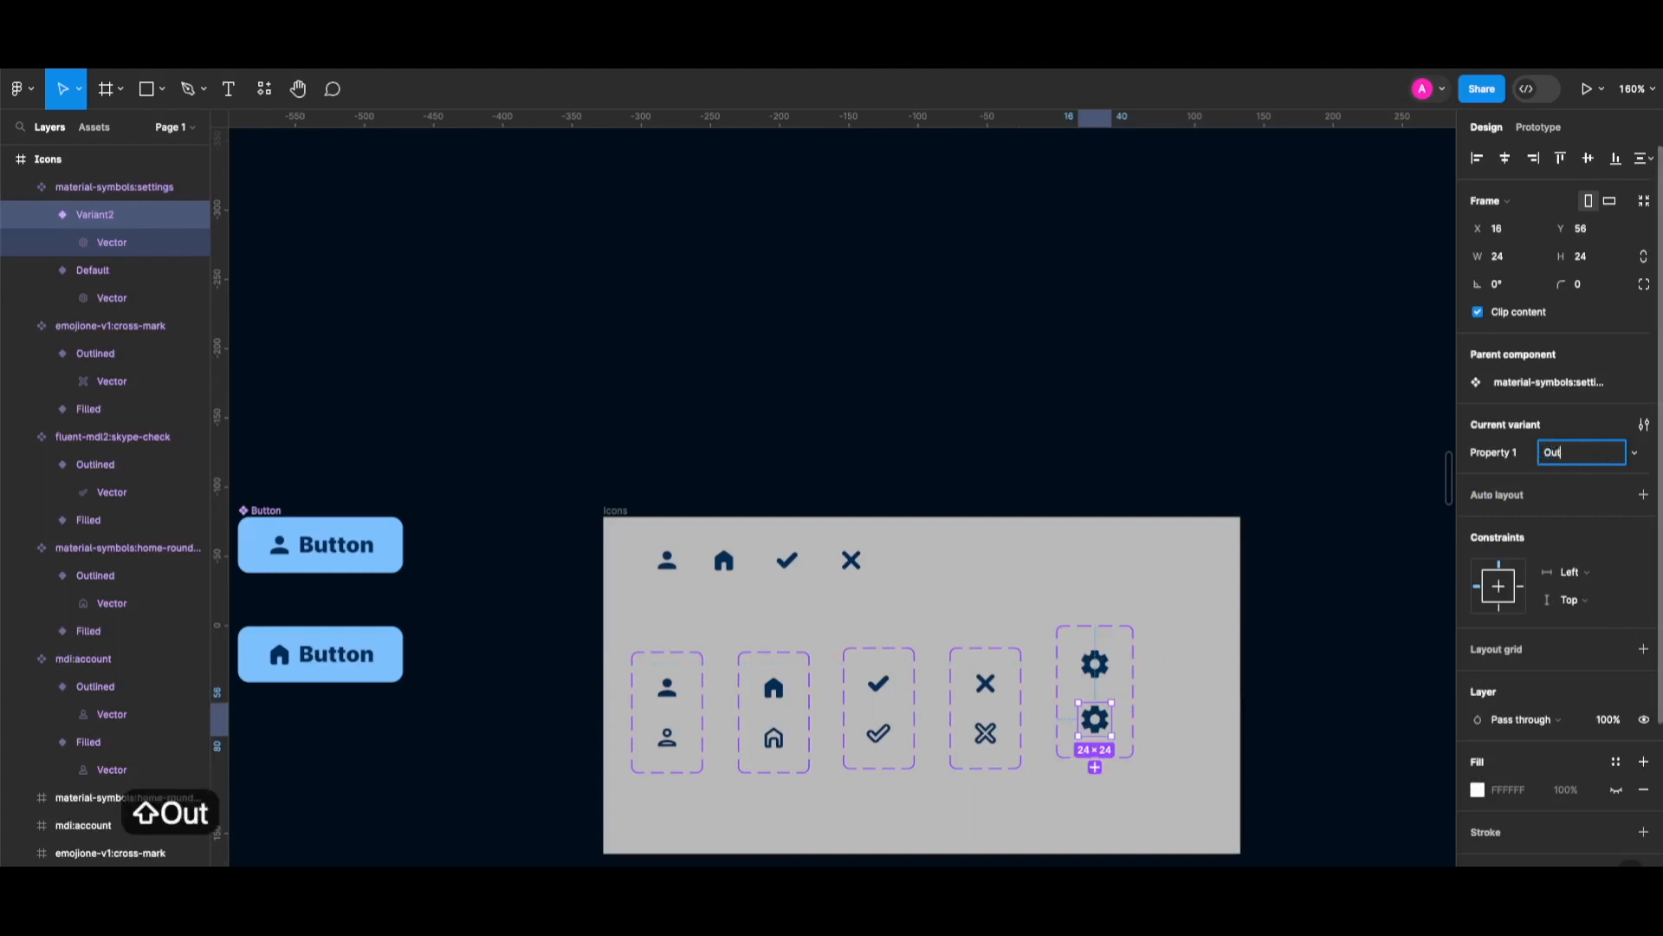
type("lined")
key("Return")
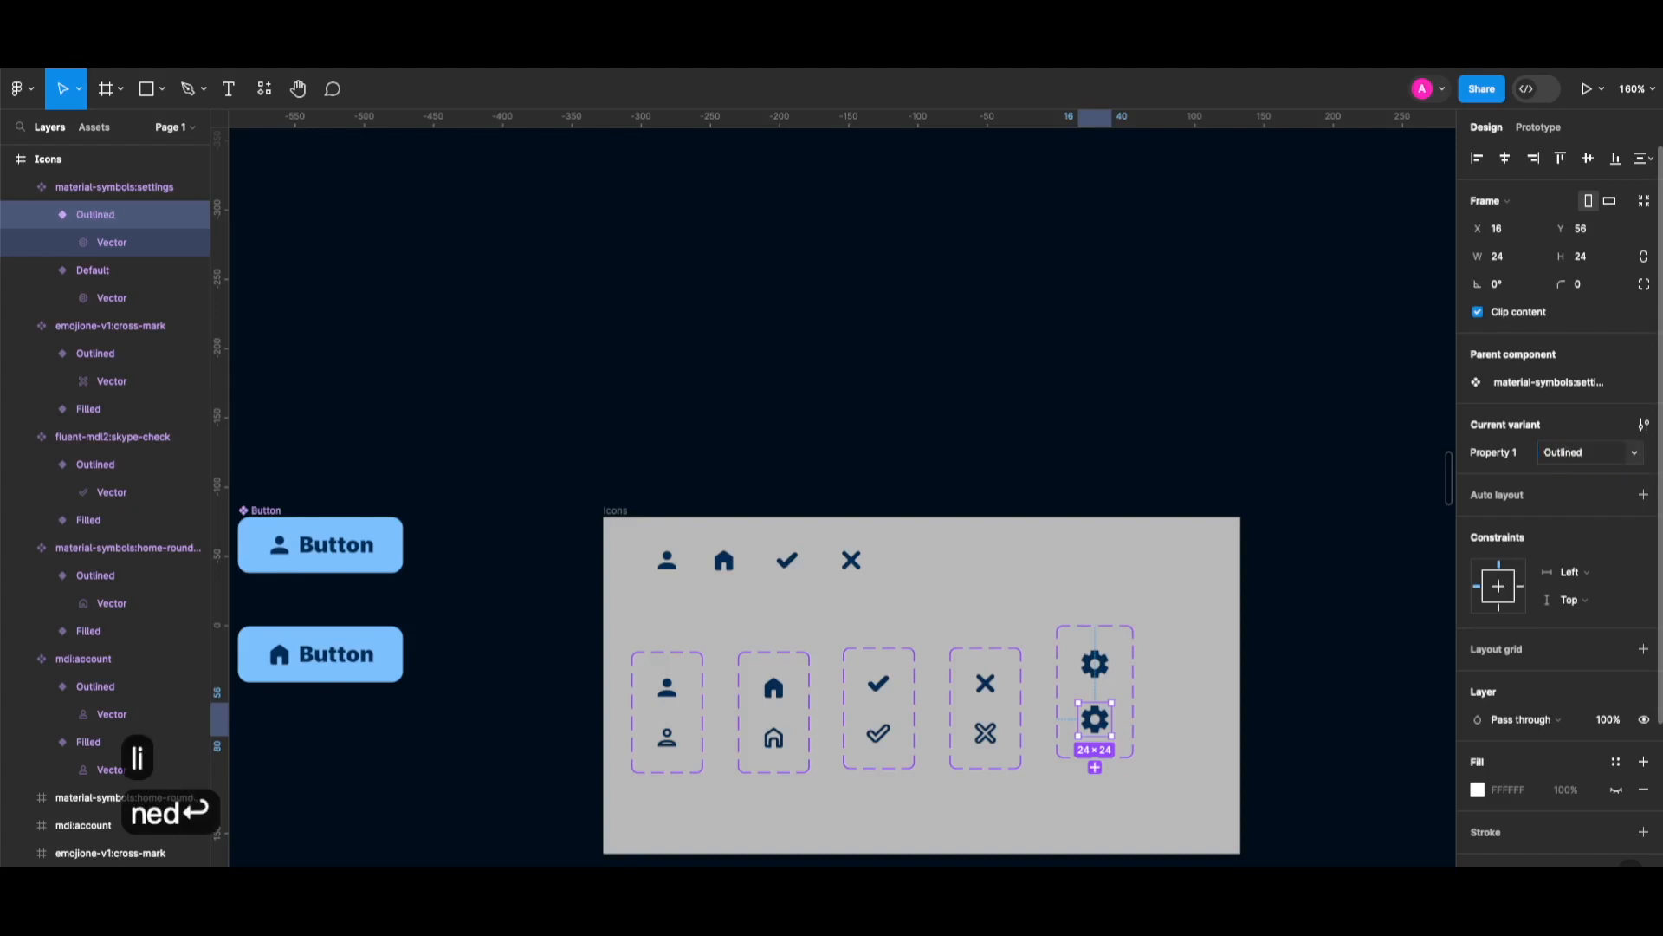
Rename the variant property to 'Style'.
scroll(1441, 450, "down", 1)
scroll(1508, 460, "down", 1)
double_click(1507, 459)
type("Style")
key("Return")
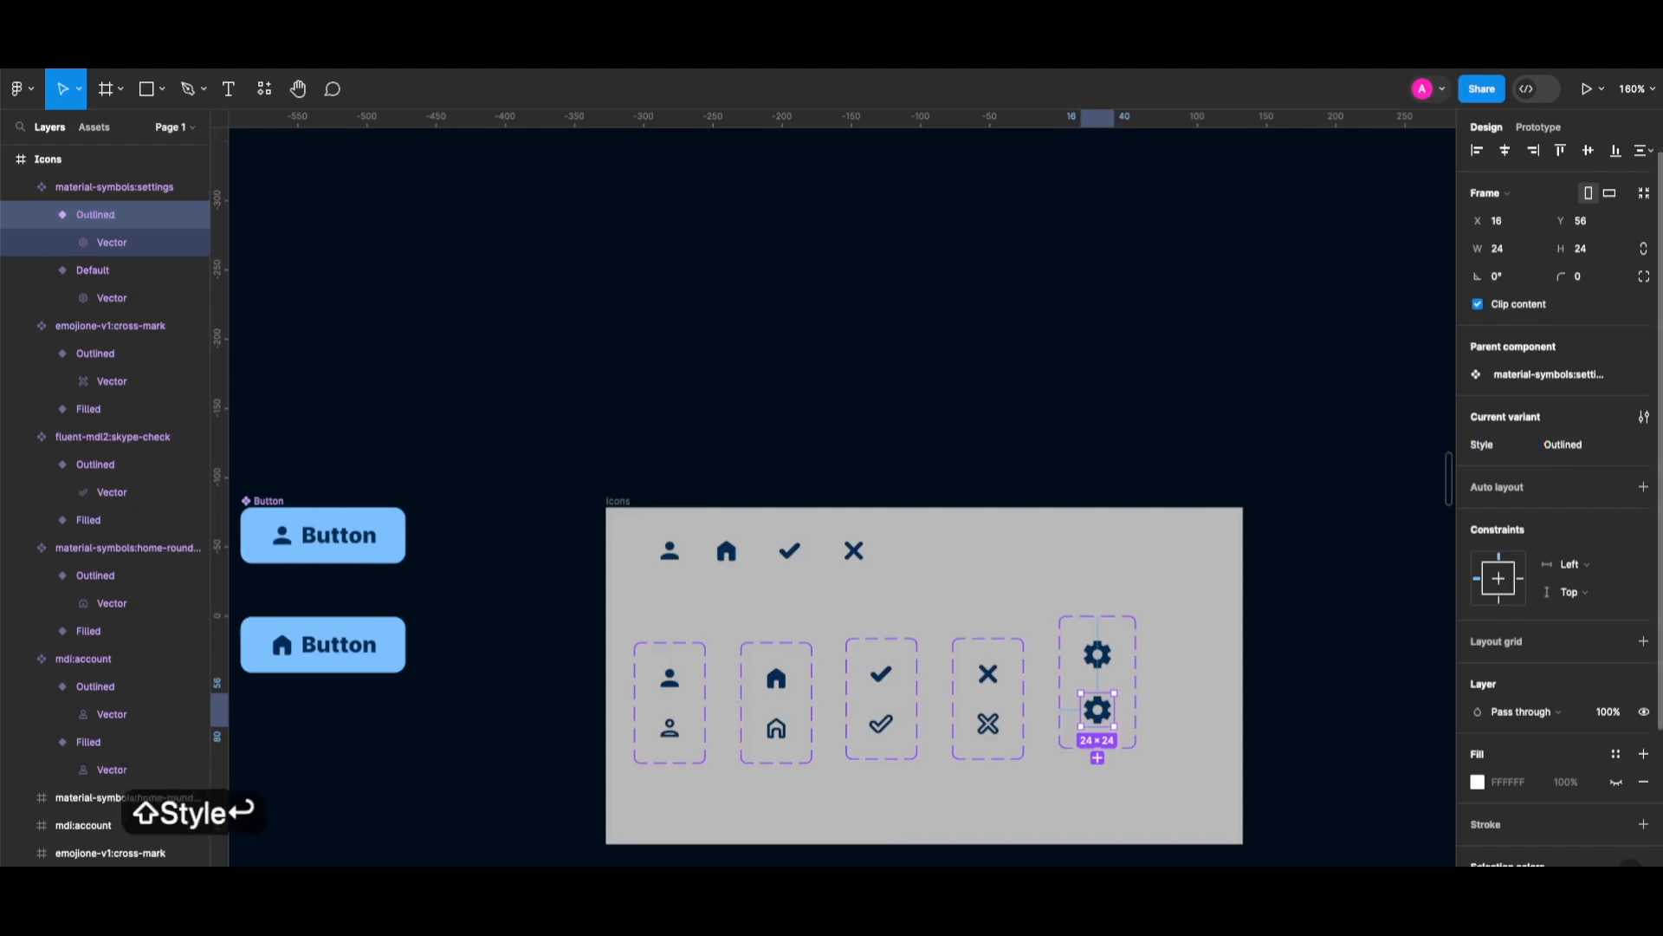
scroll(1559, 743, "down", 2)
scroll(1560, 743, "down", 1)
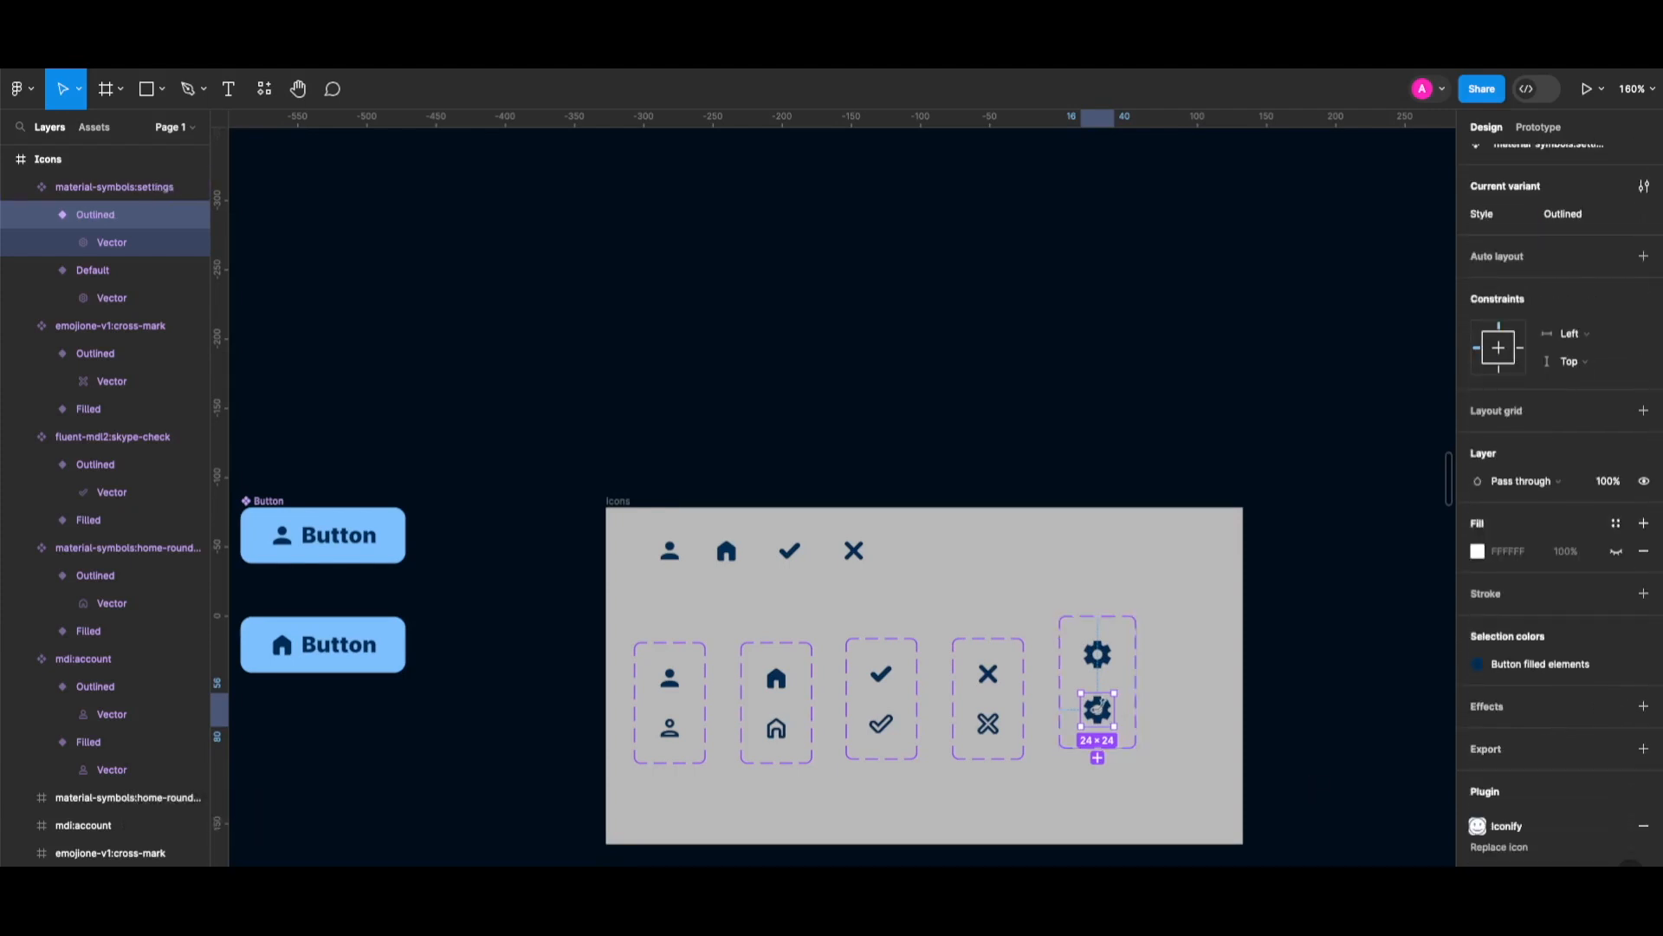
Replace the Outlined gear's fill with a stroke in Button filled elements colour.
left_click(1112, 710)
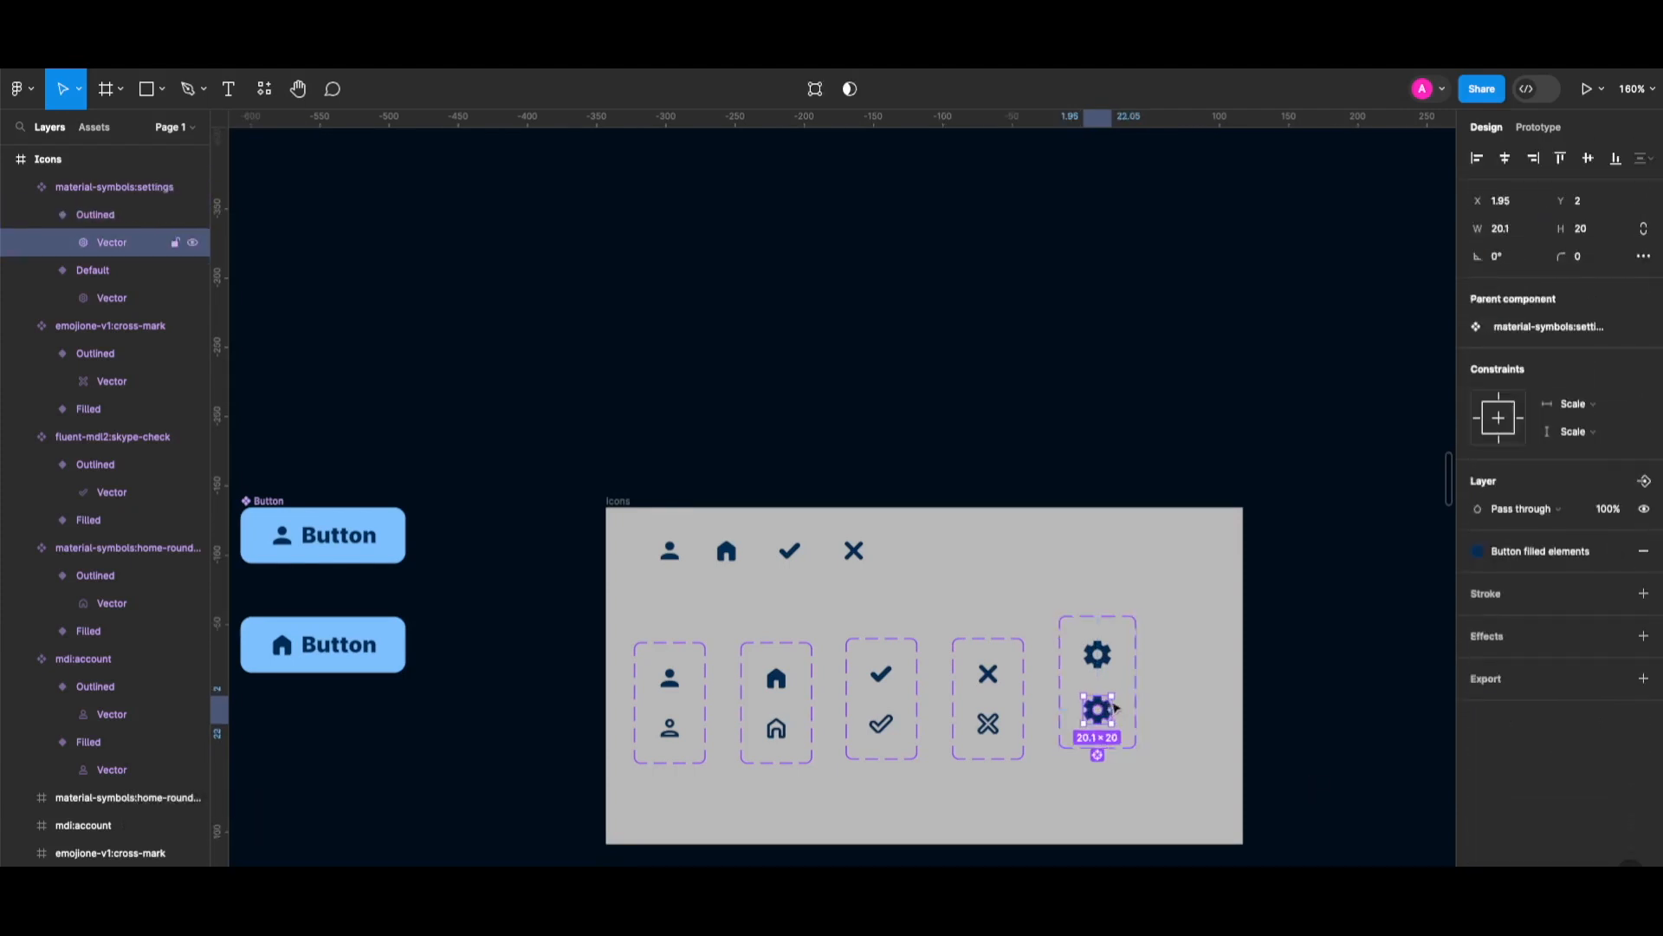
left_click(1645, 552)
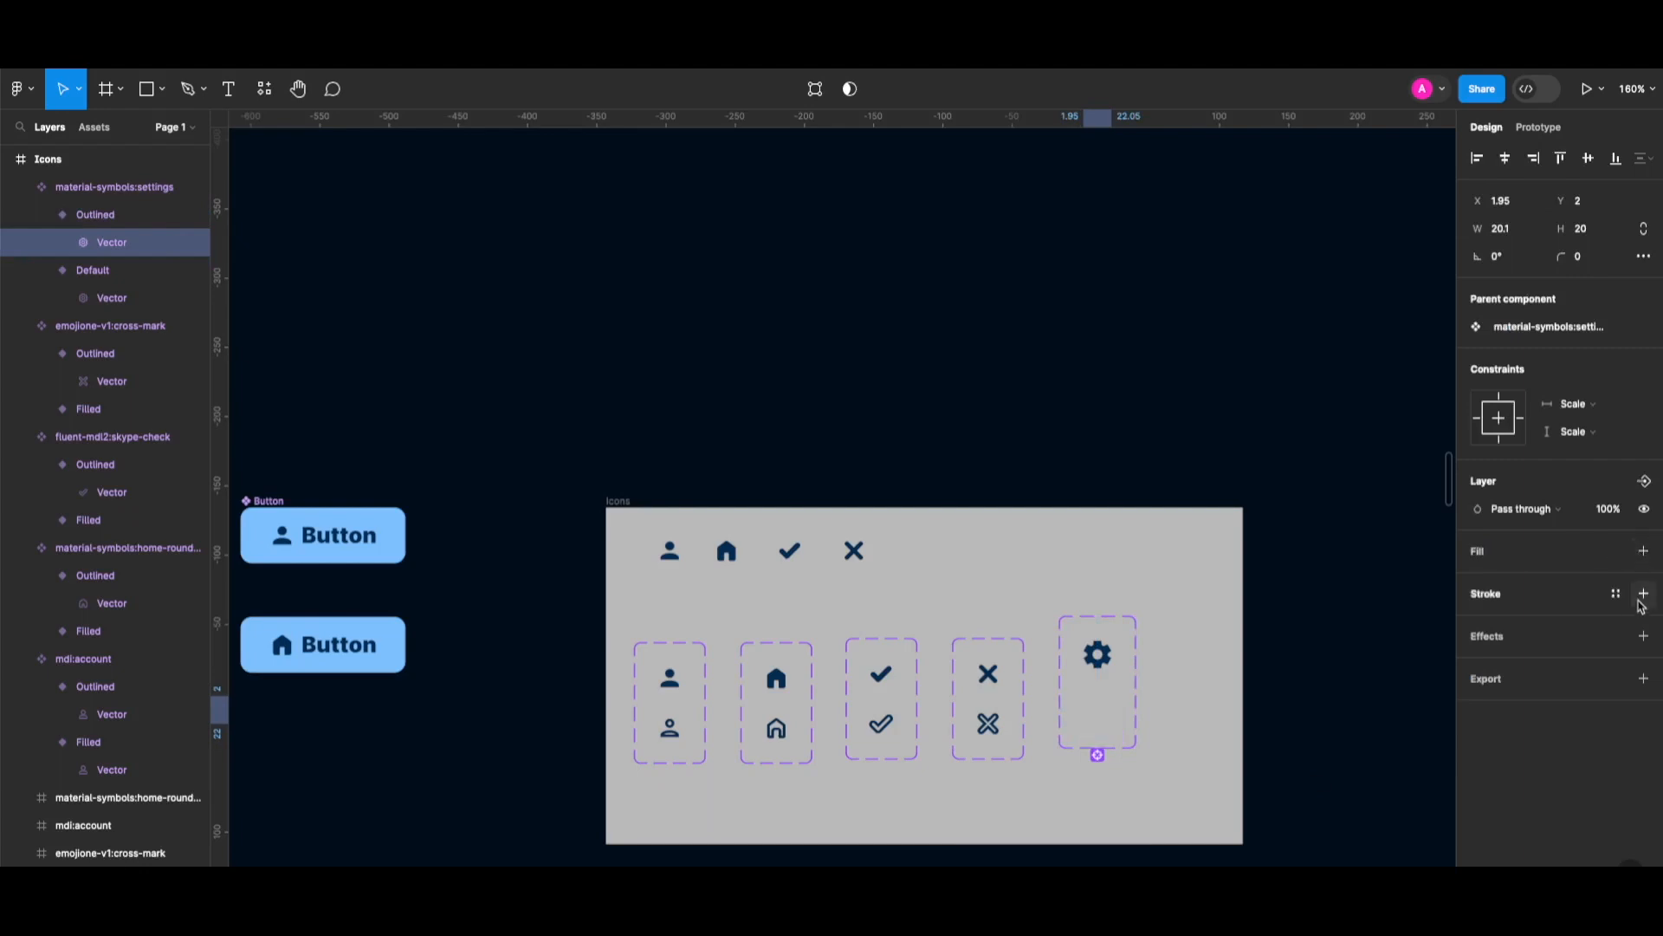
left_click(1645, 596)
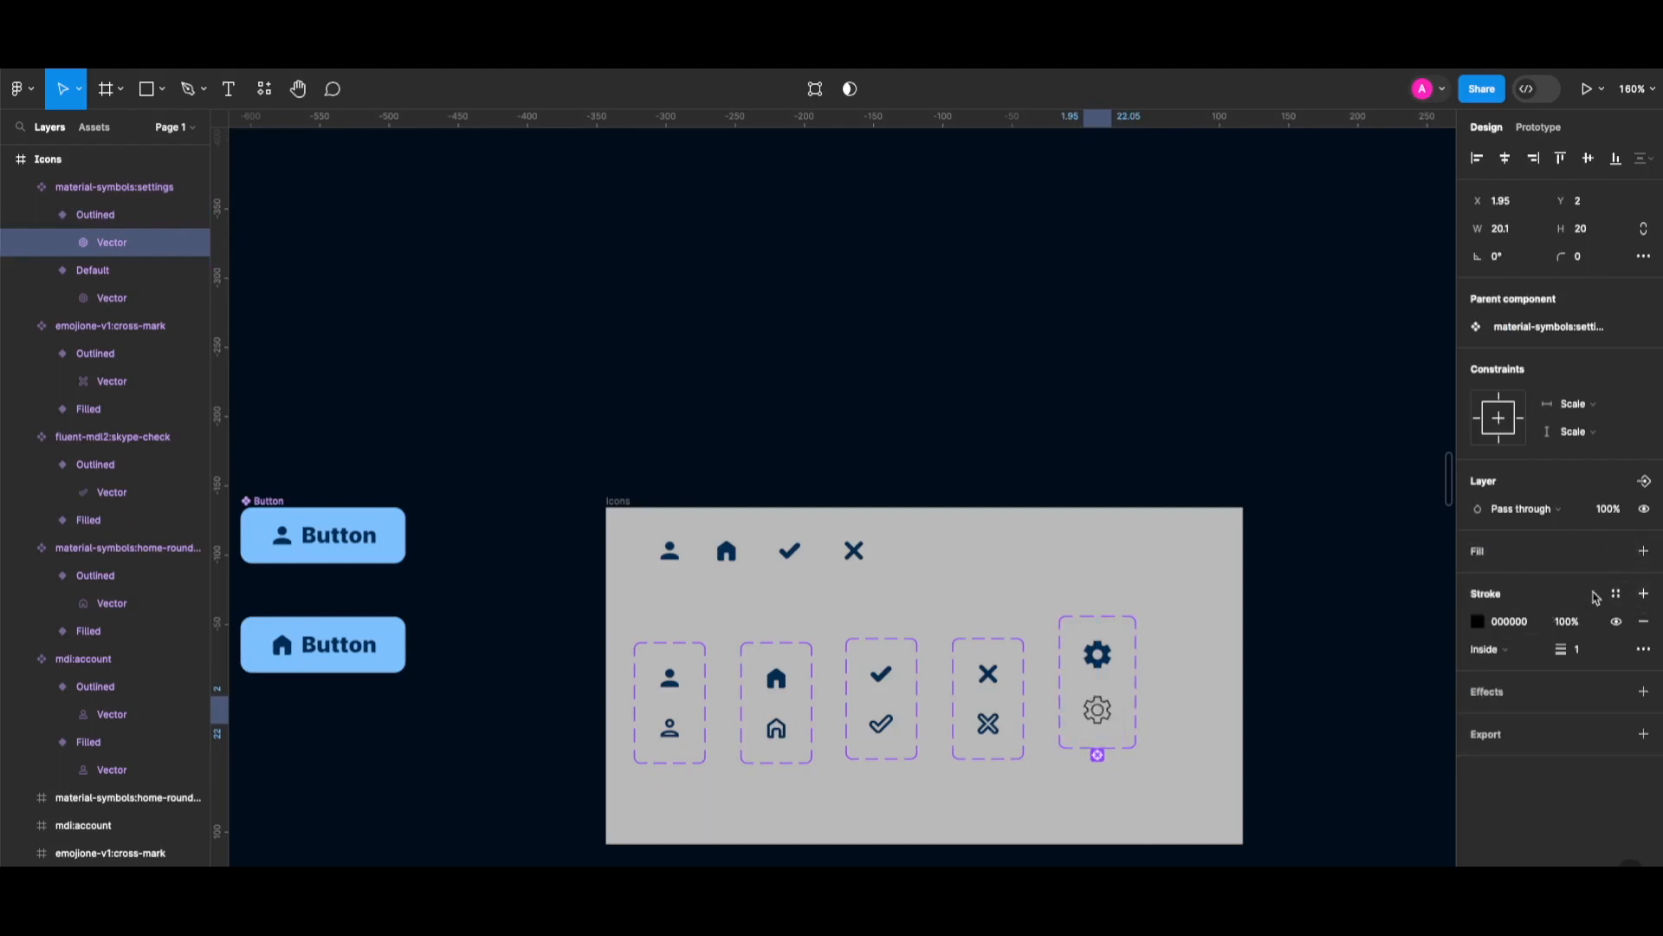
left_click(1618, 594)
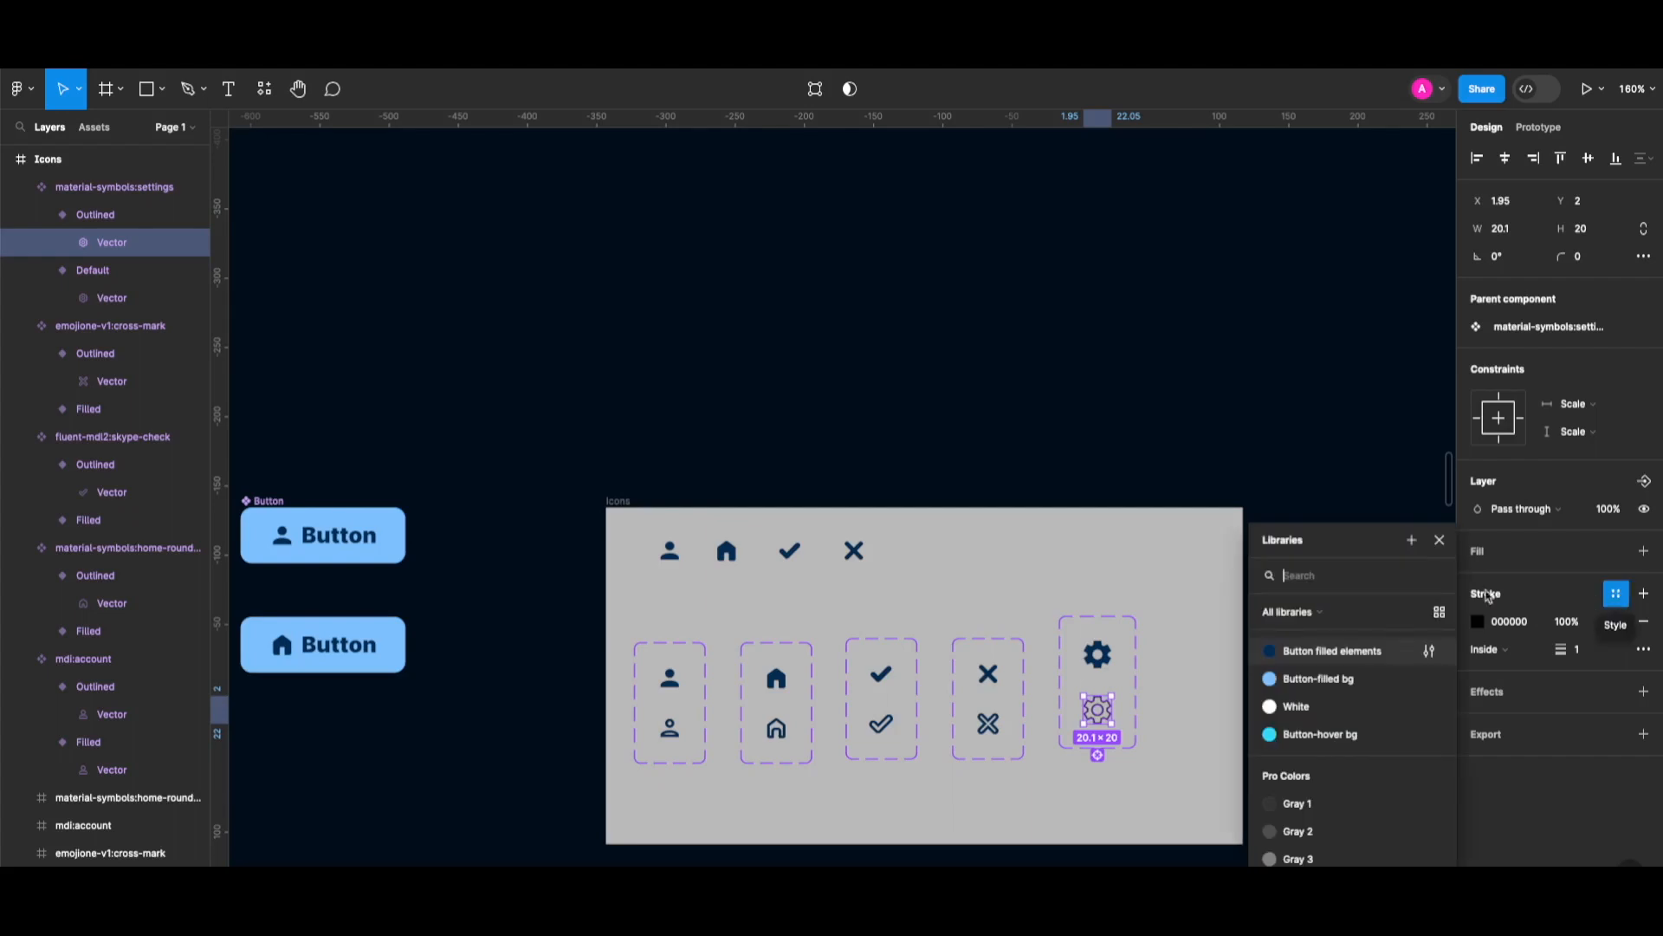
left_click(1328, 655)
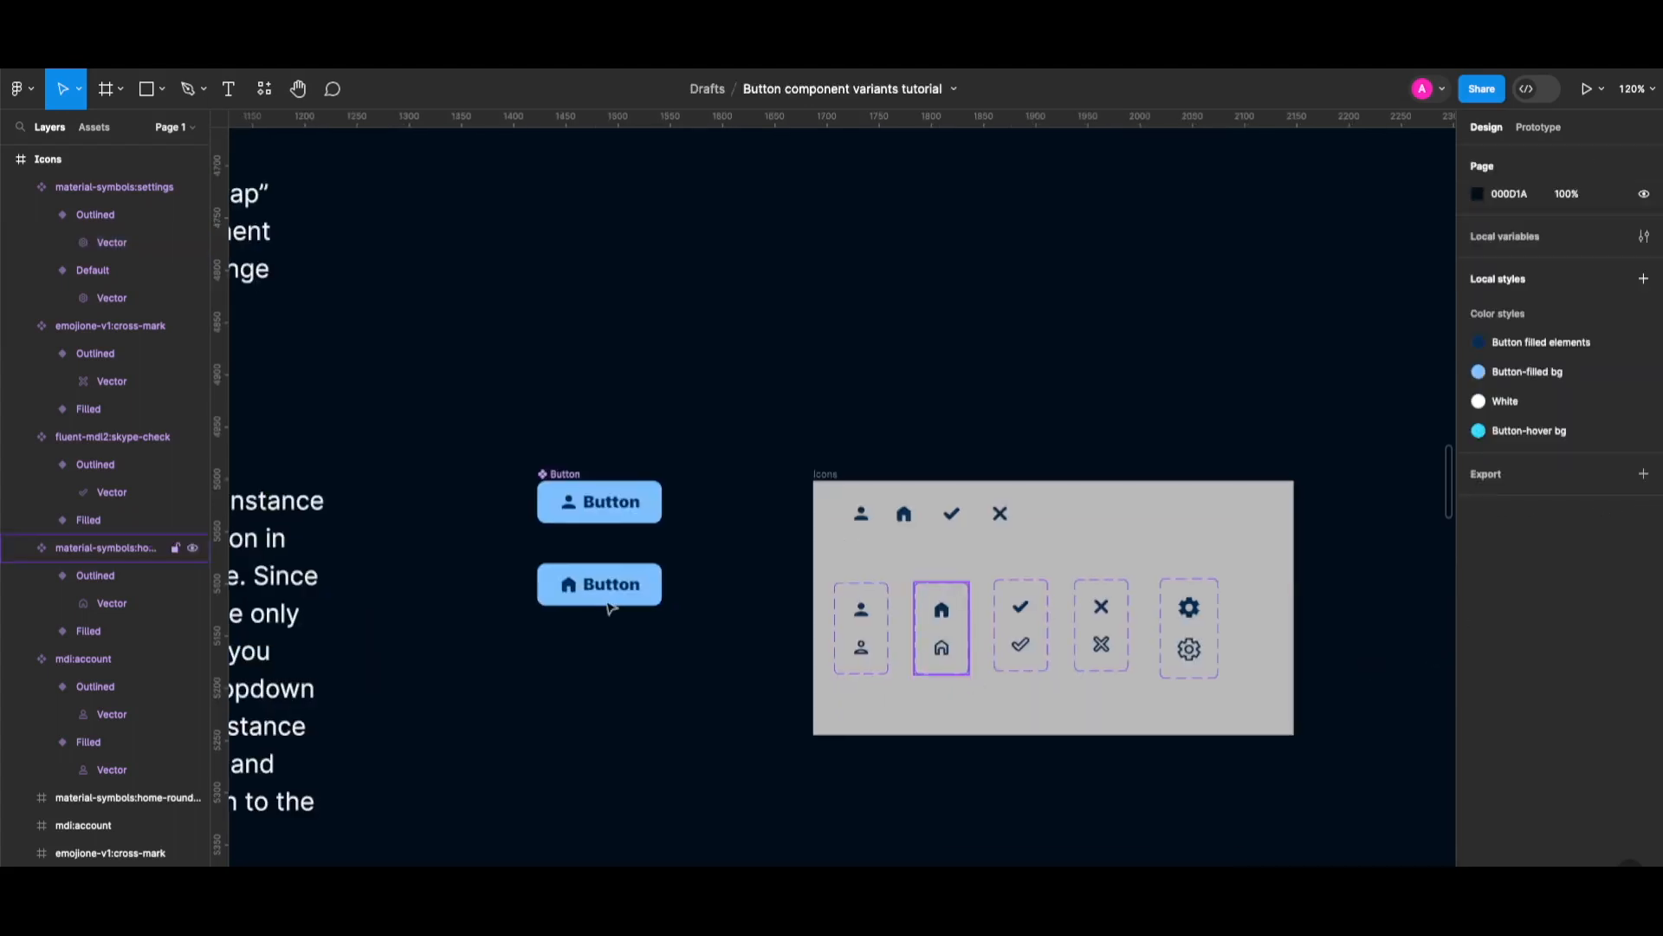
left_click(562, 594)
left_click(570, 592)
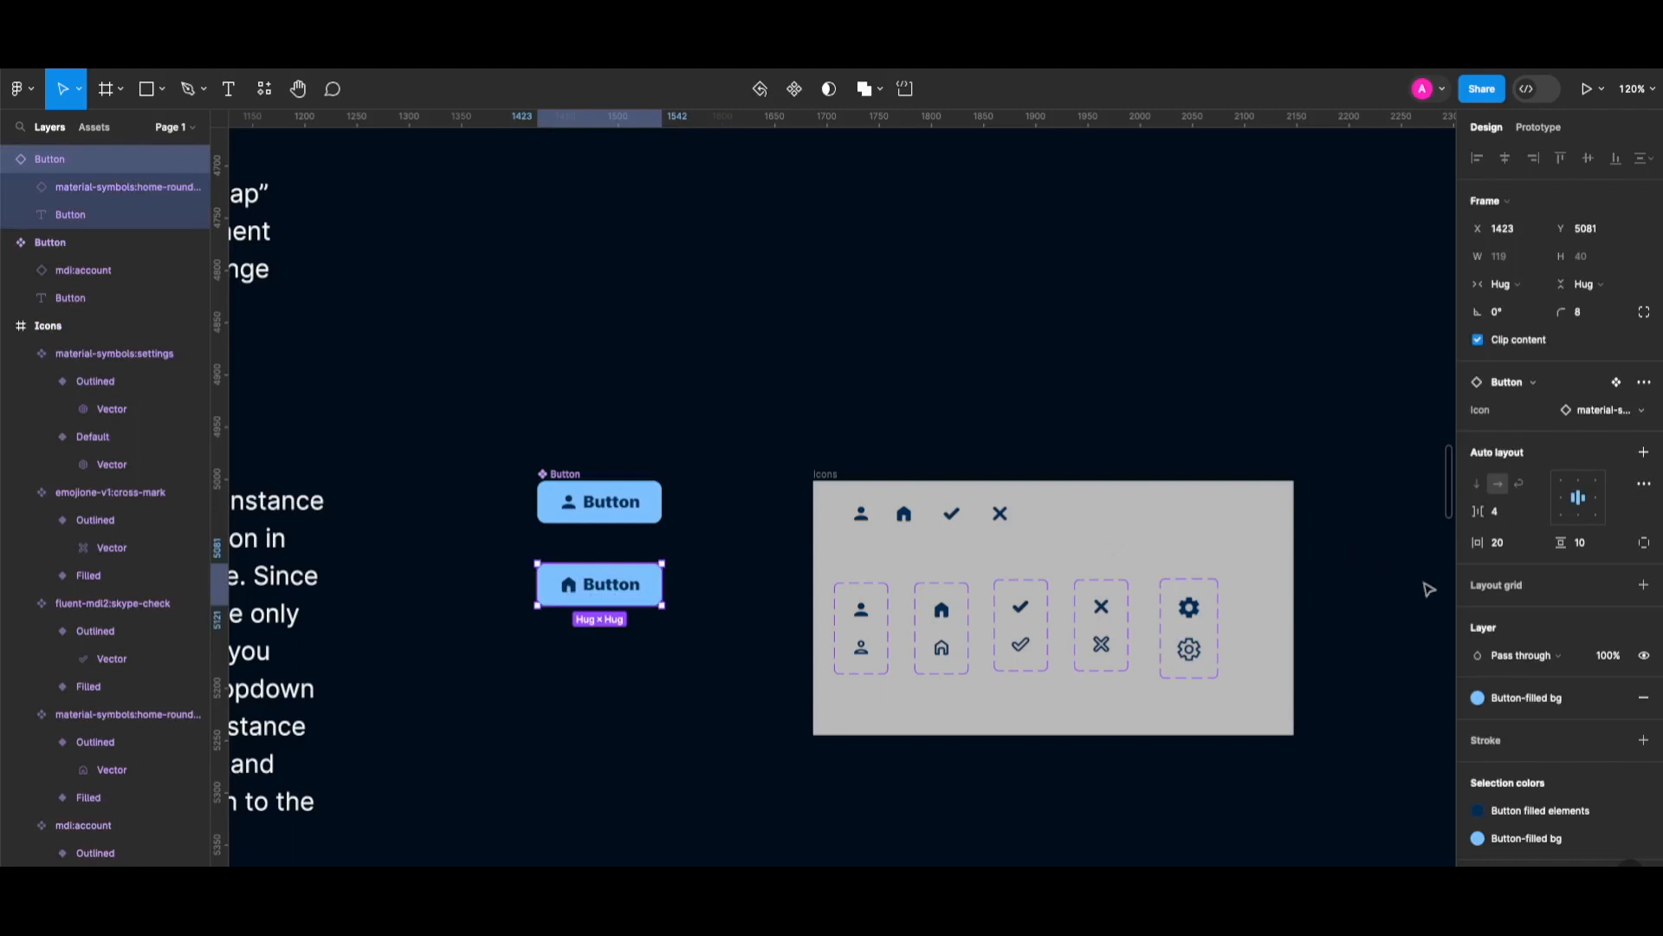
Swap the lower instance's icon to the gear, then reselect the top Button component.
left_click(1592, 417)
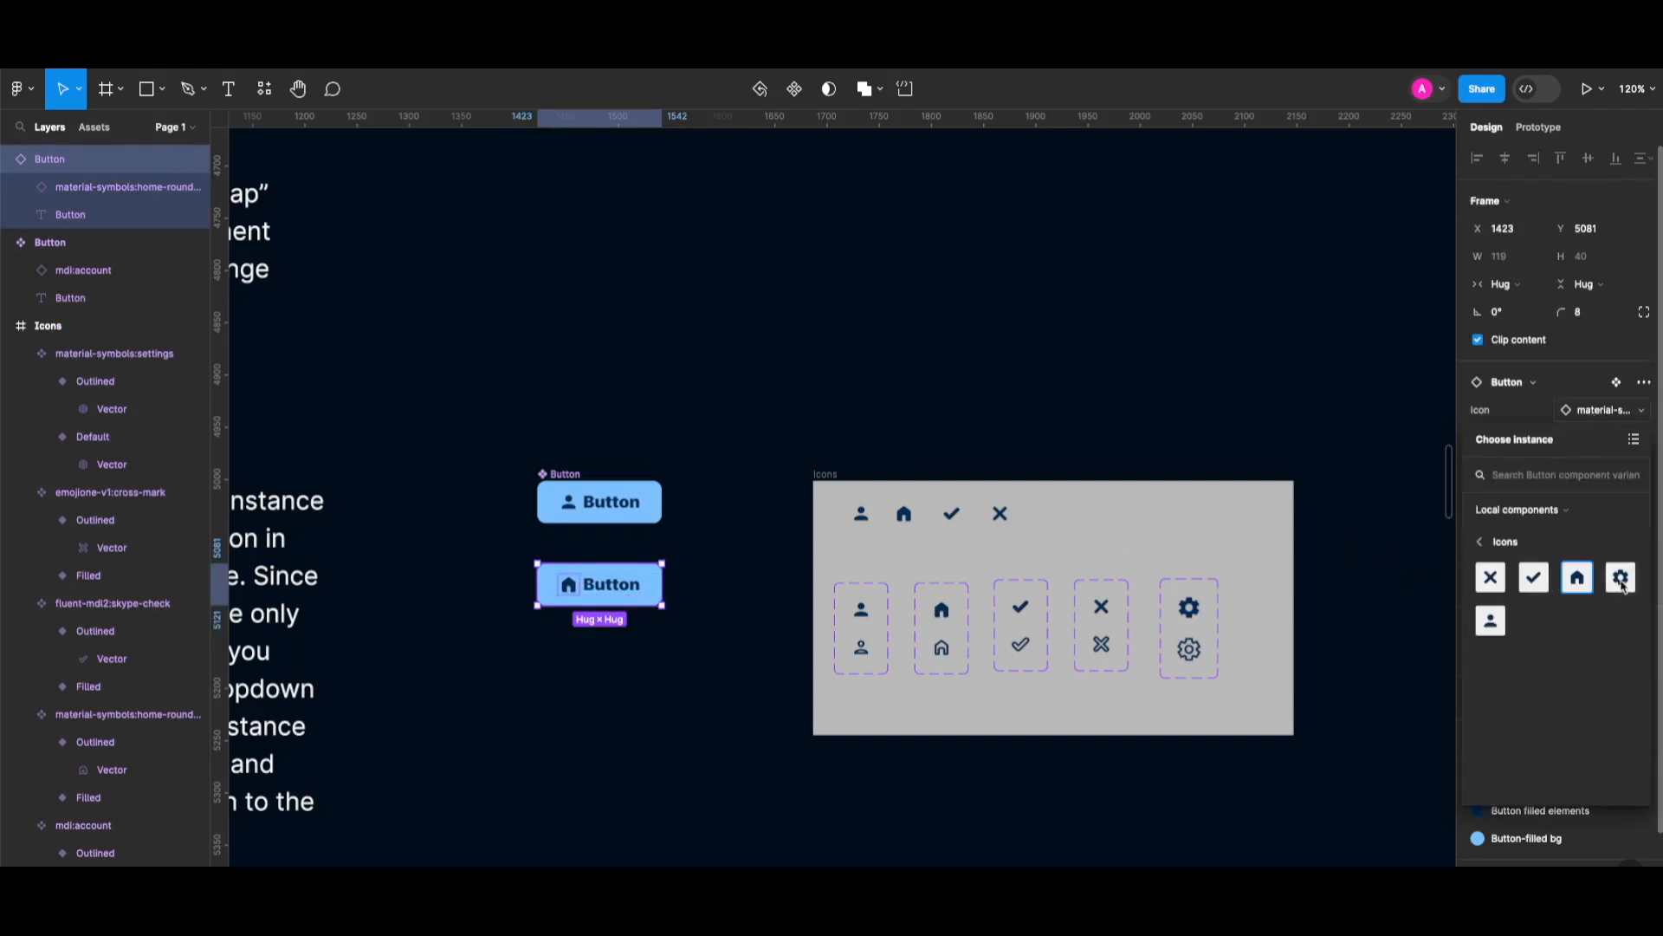
left_click(1616, 590)
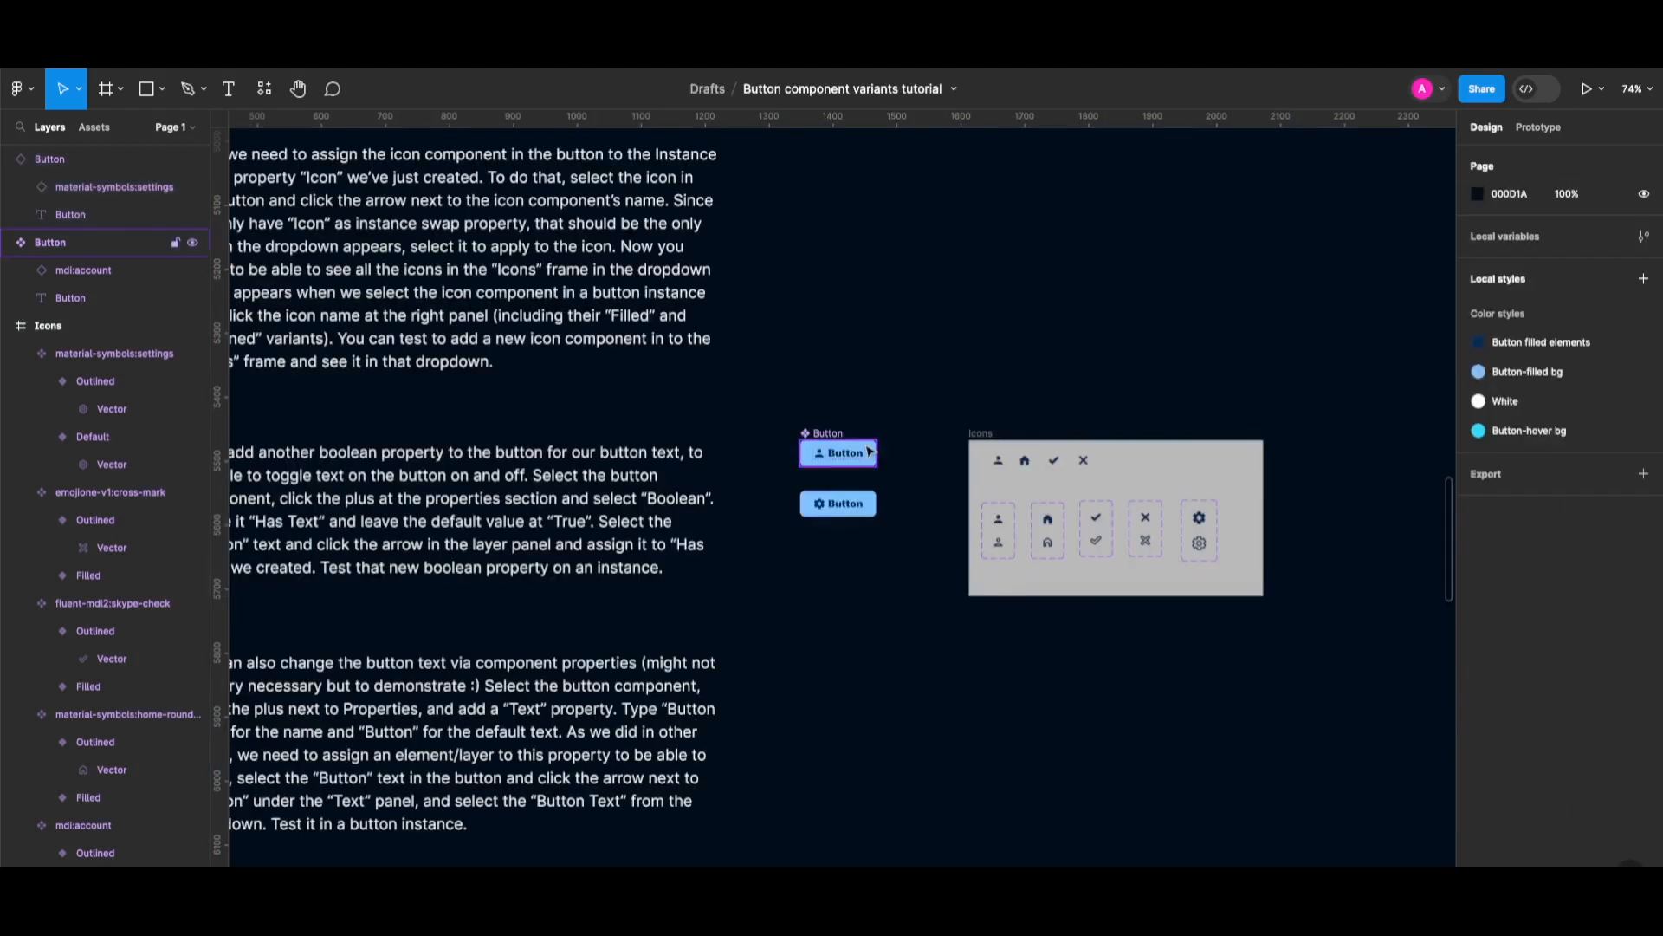
double_click(851, 459)
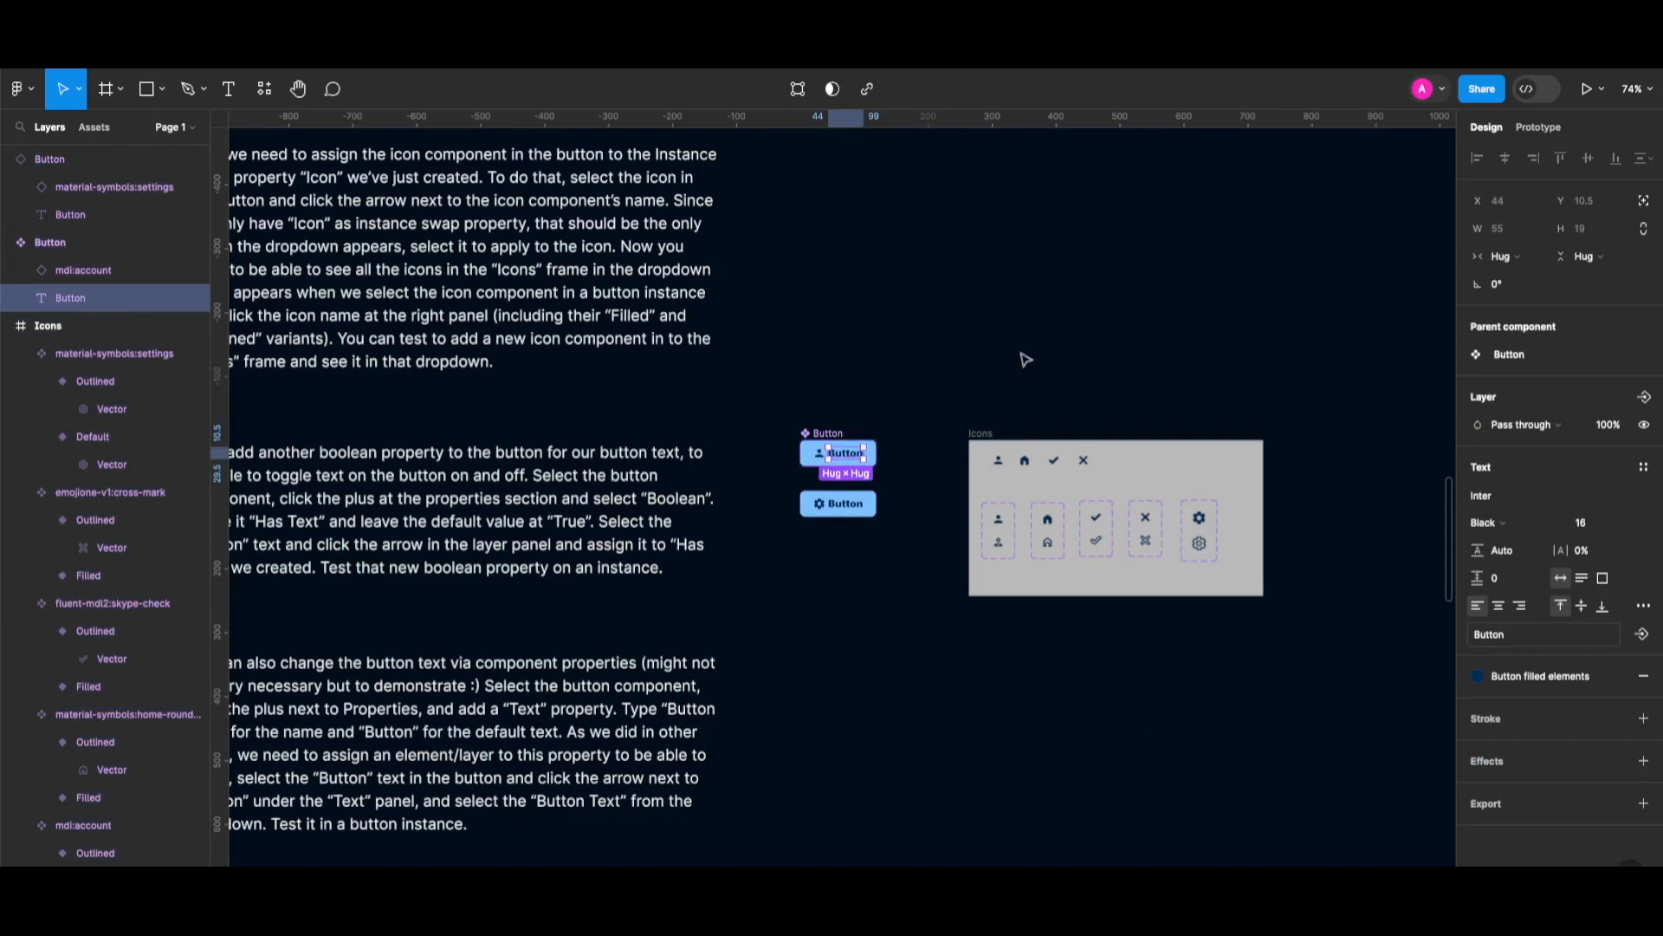
left_click(856, 374)
left_click(868, 446)
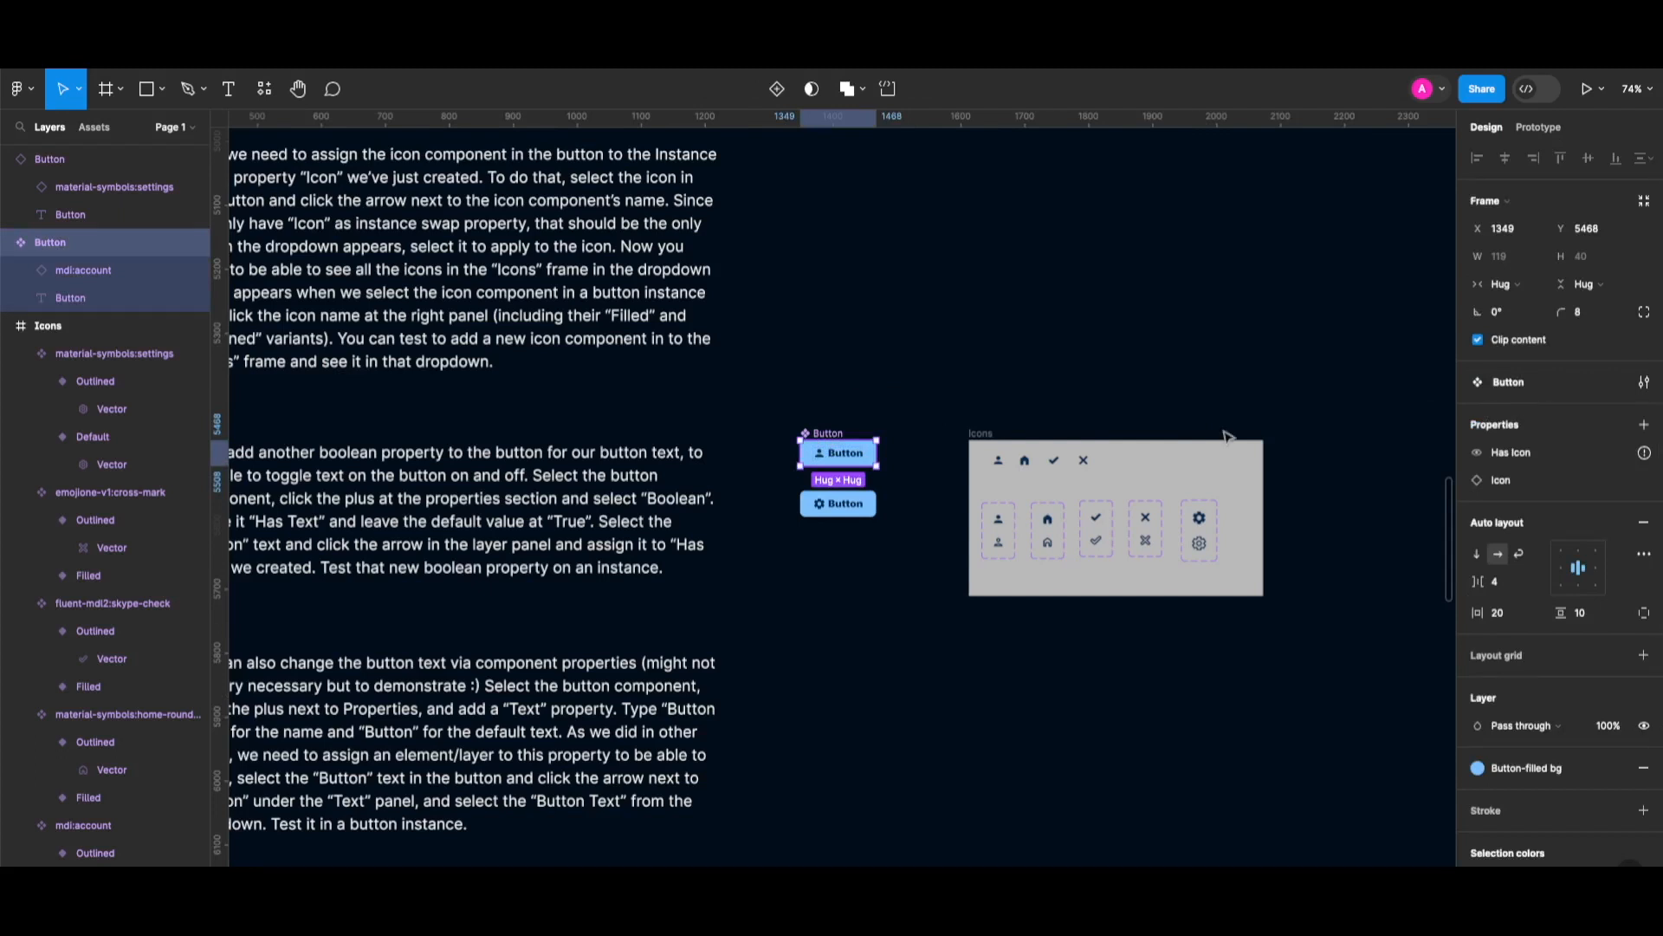
left_click(979, 374)
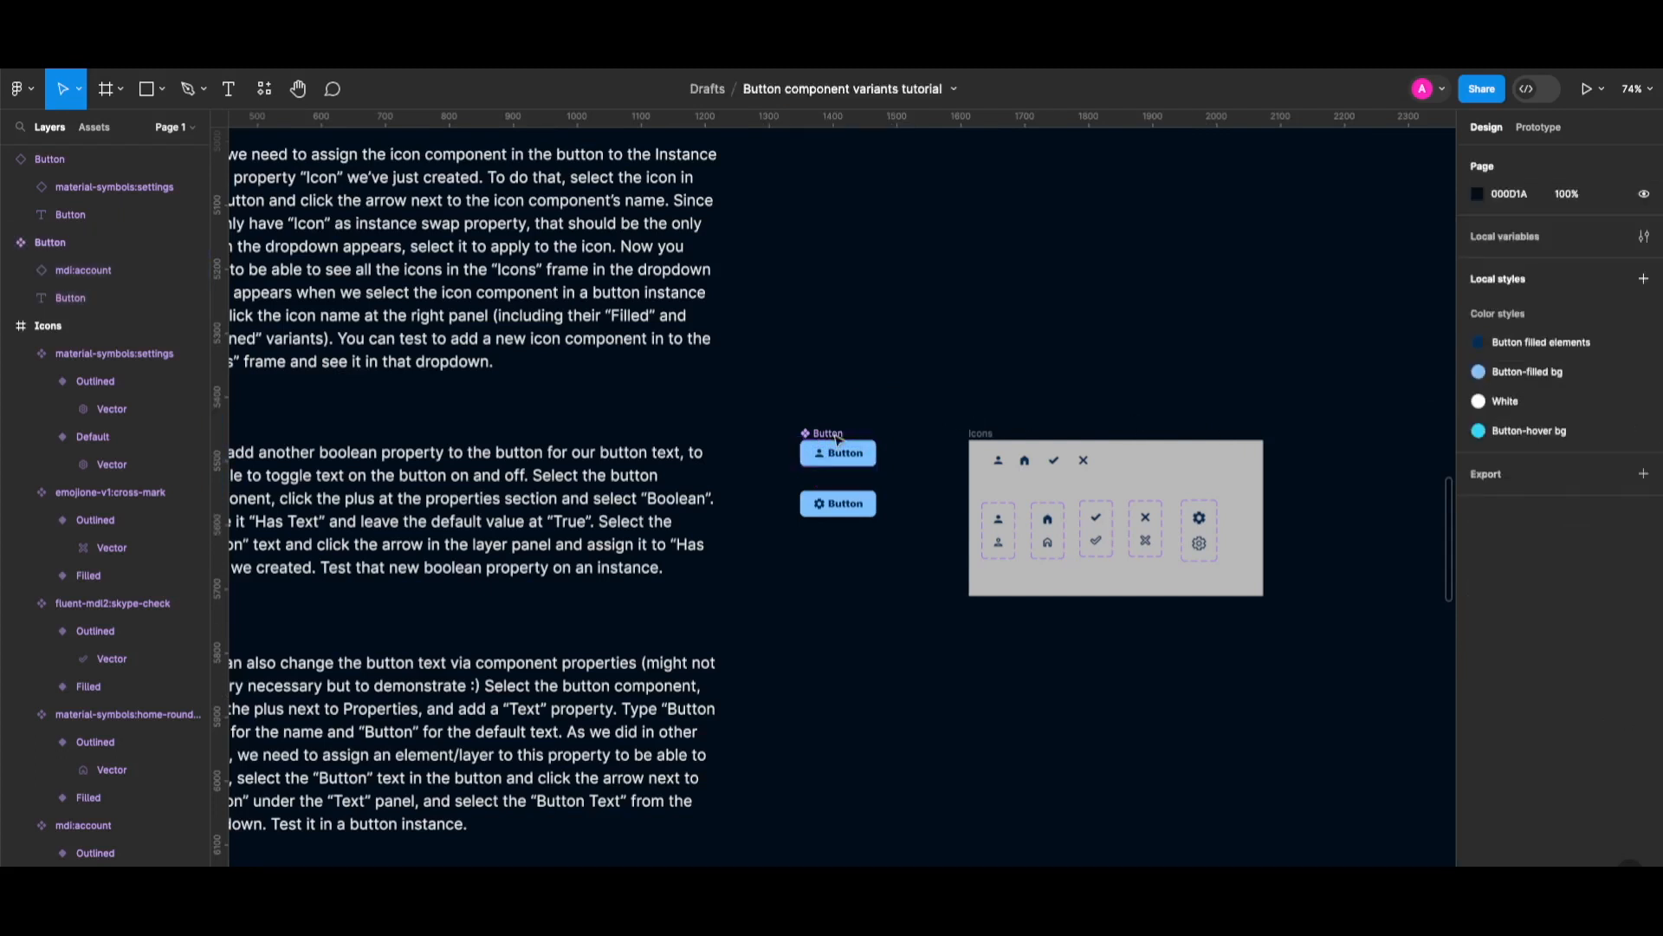
left_click(828, 444)
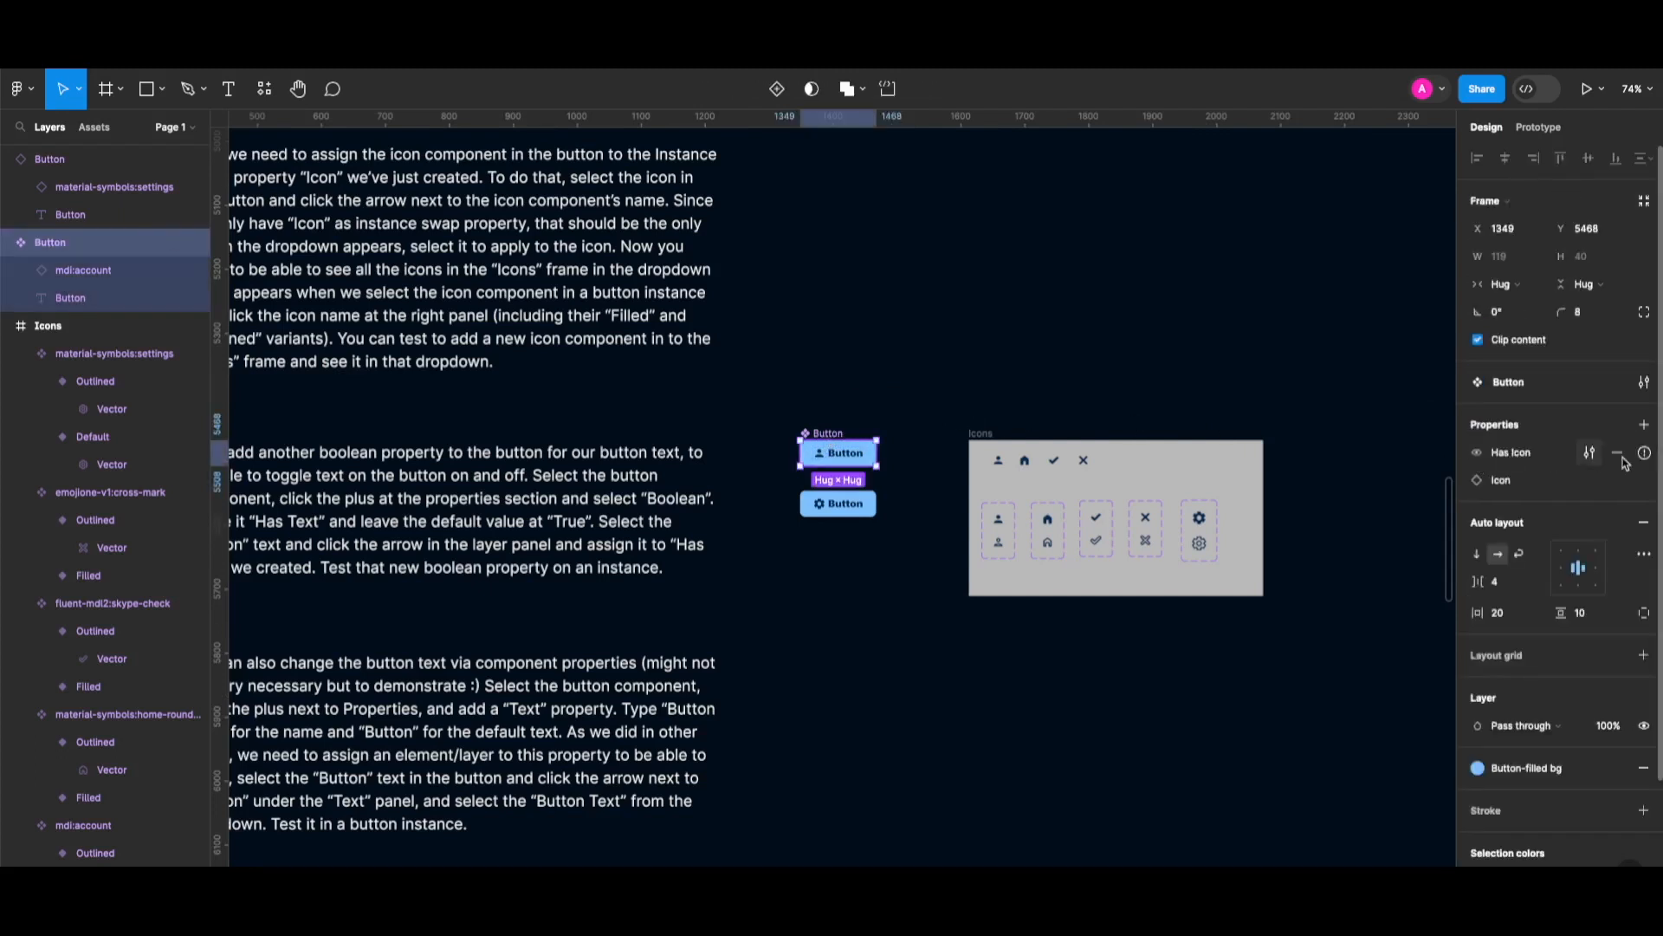
mouse_move(1644, 455)
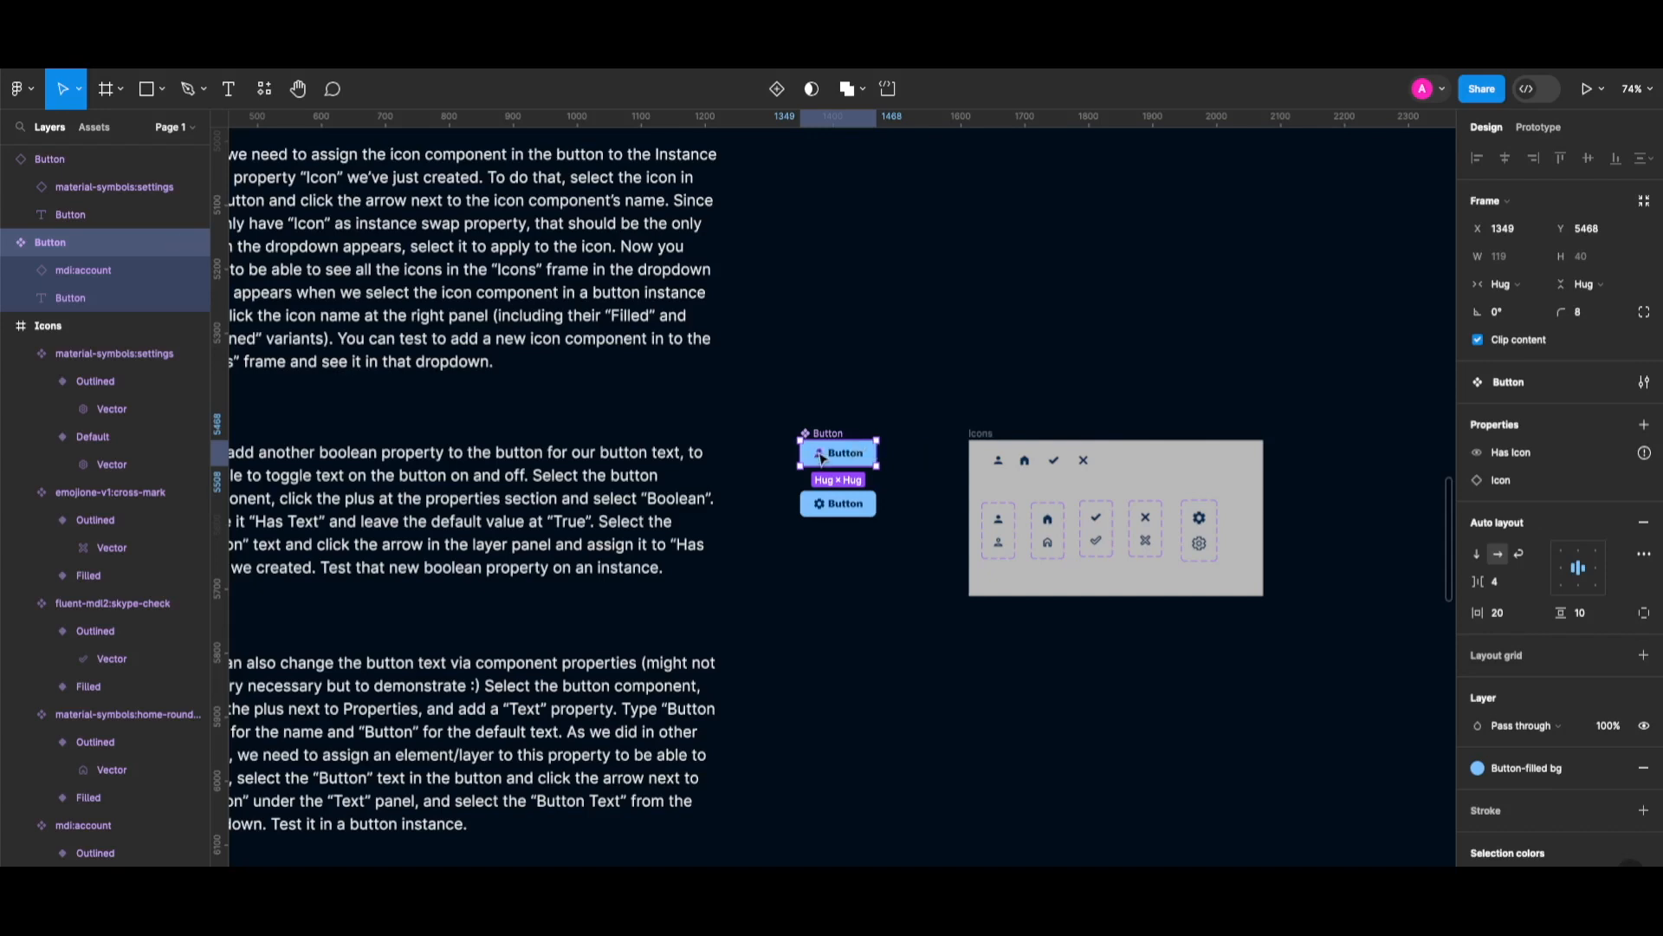
scroll(822, 457, "up", 4)
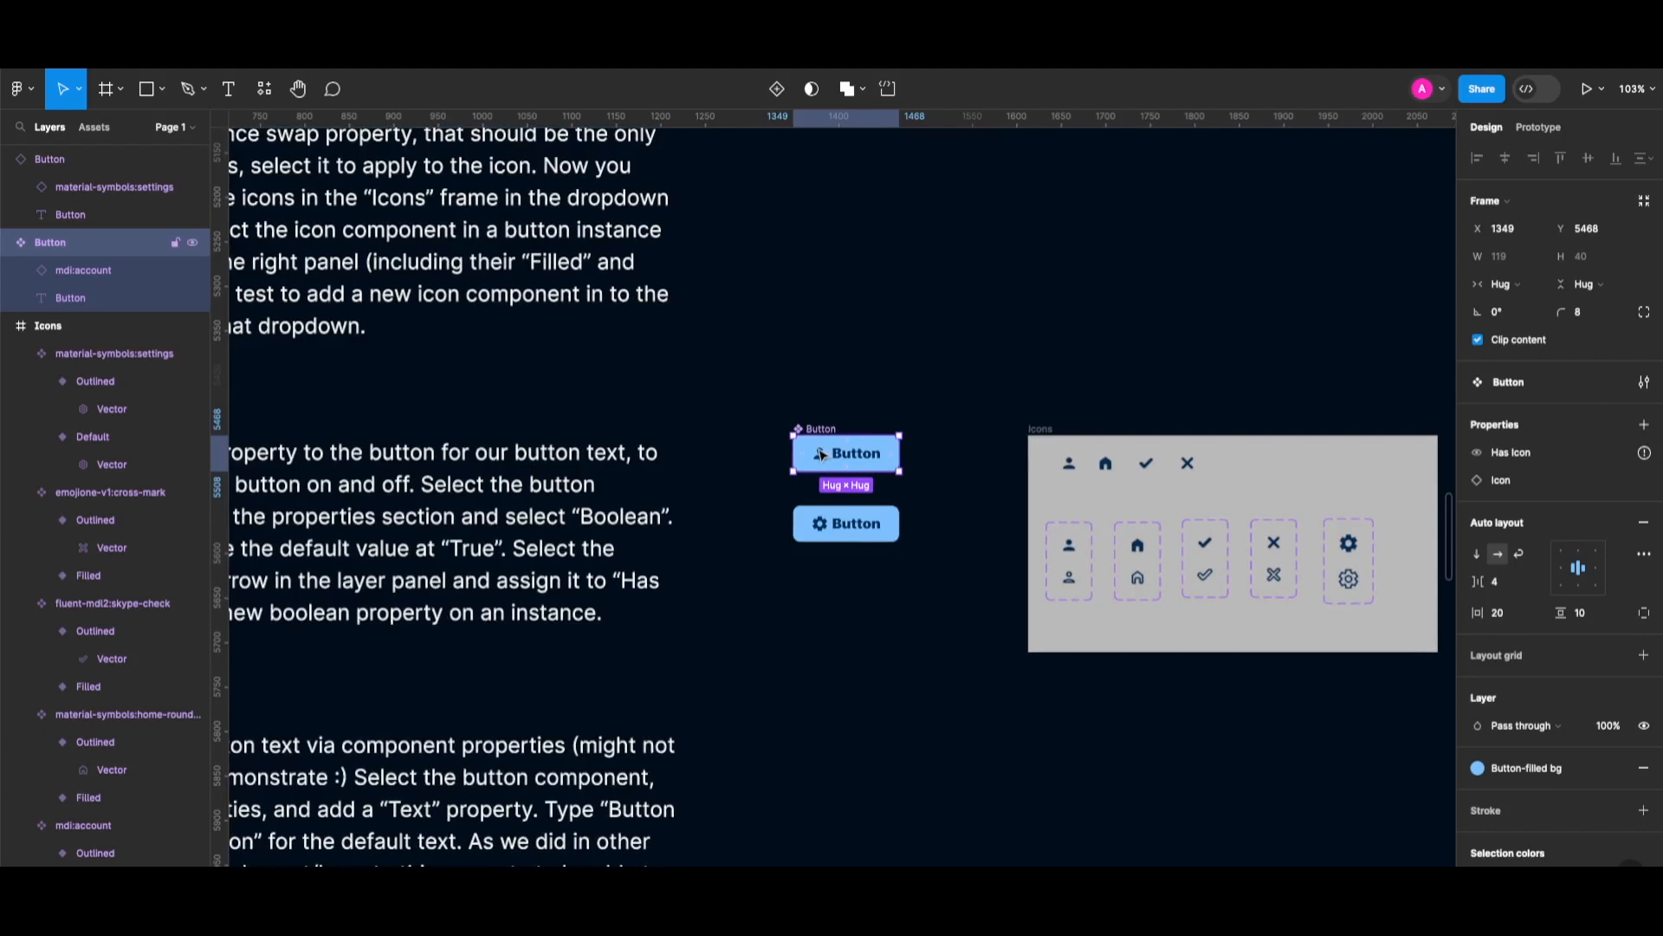
Bind the account icon's visibility in the Button component to Has Icon.
double_click(821, 454)
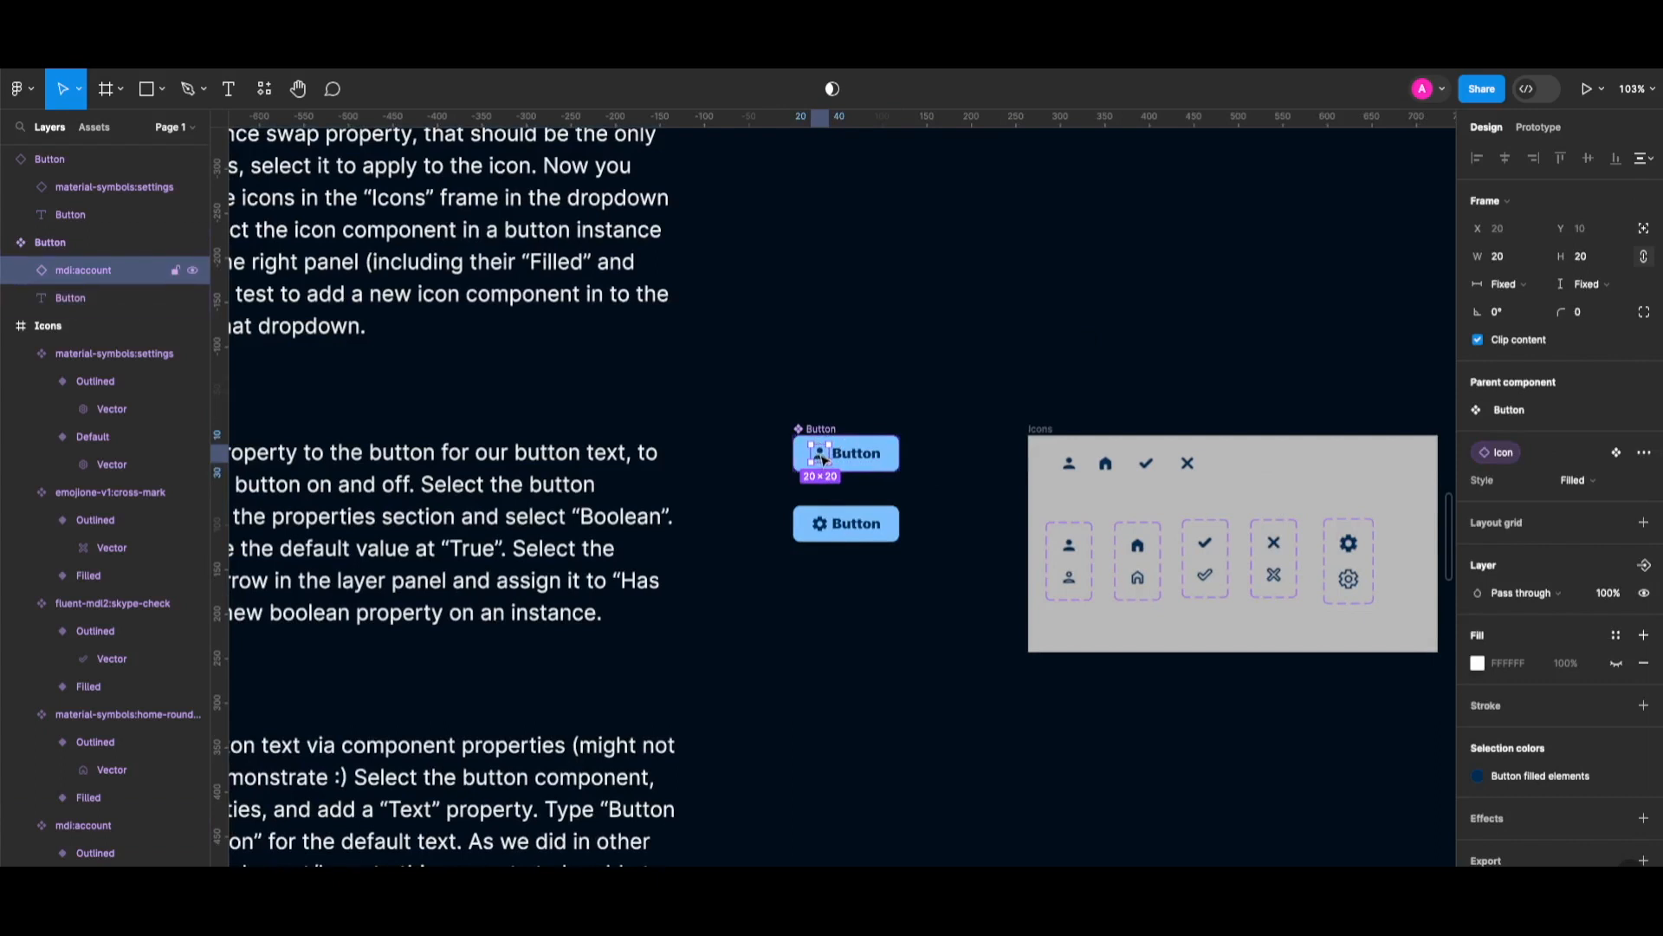
left_click(1646, 568)
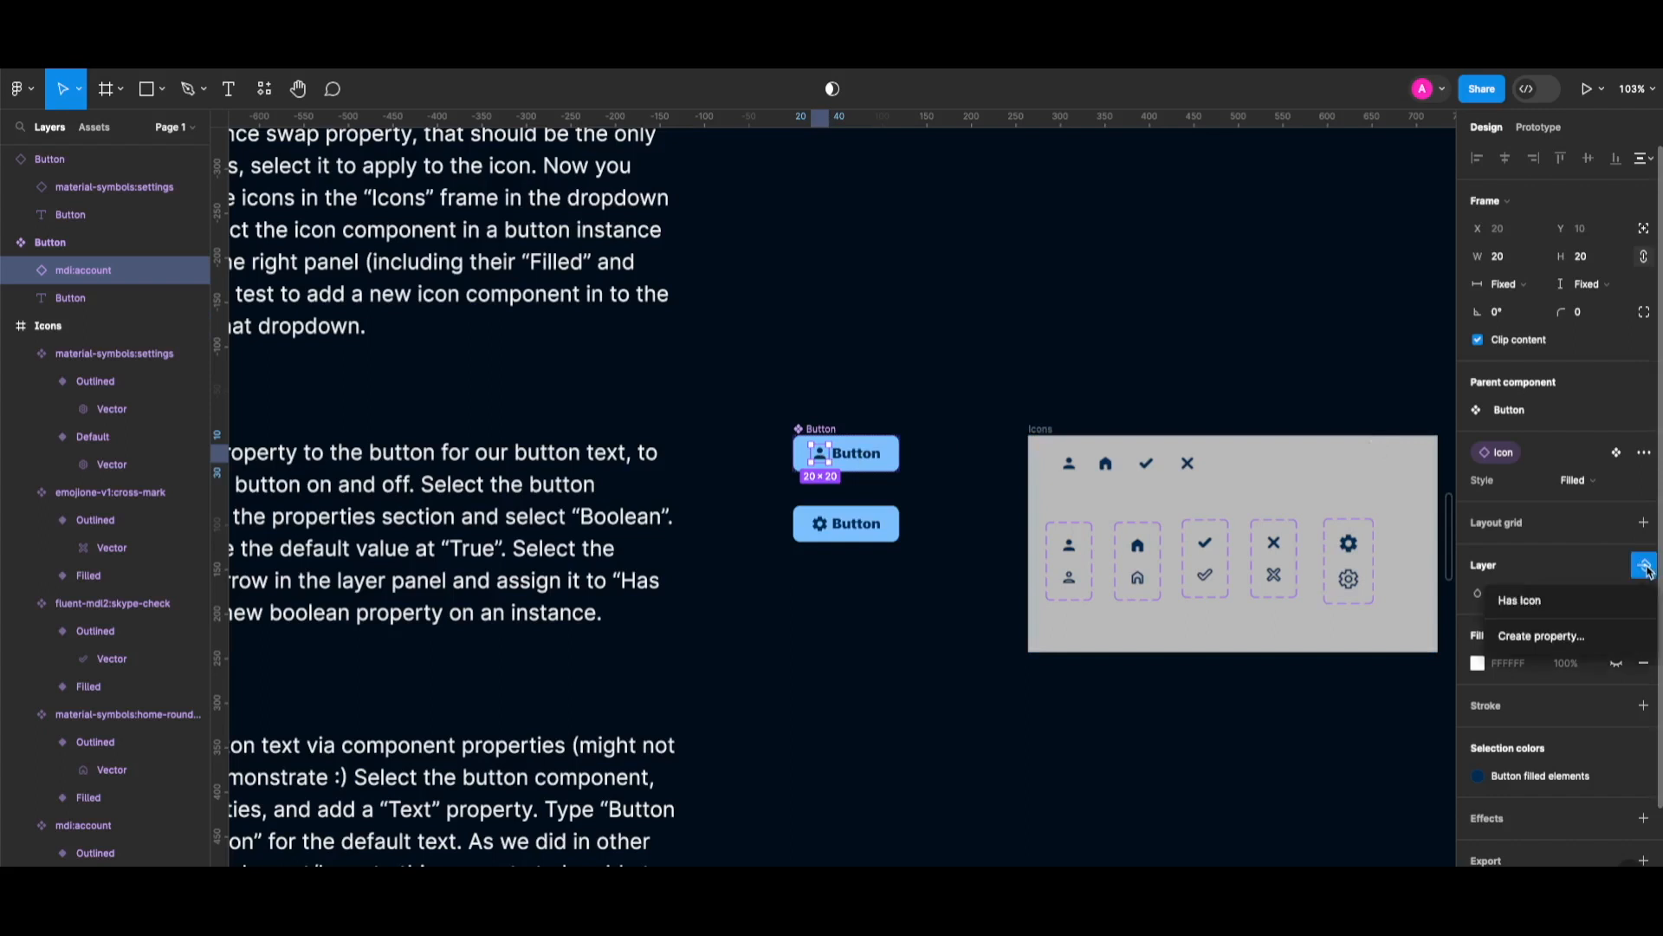
left_click(1565, 604)
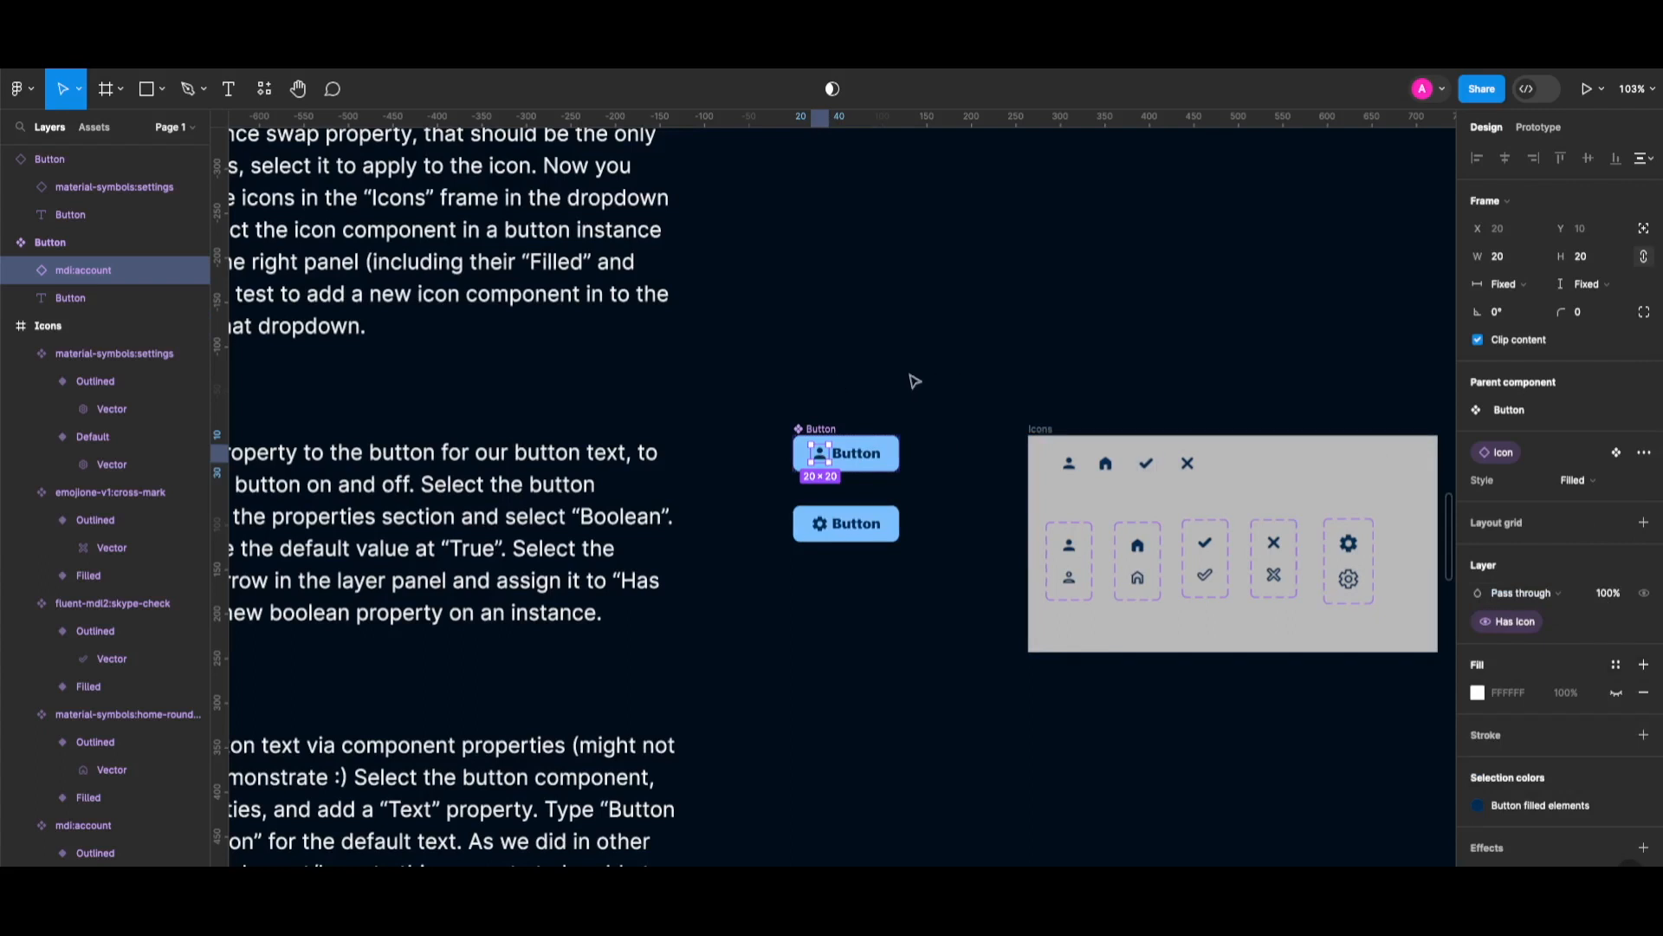
Toggle Has Icon off and on for the lower button instance.
left_click(848, 521)
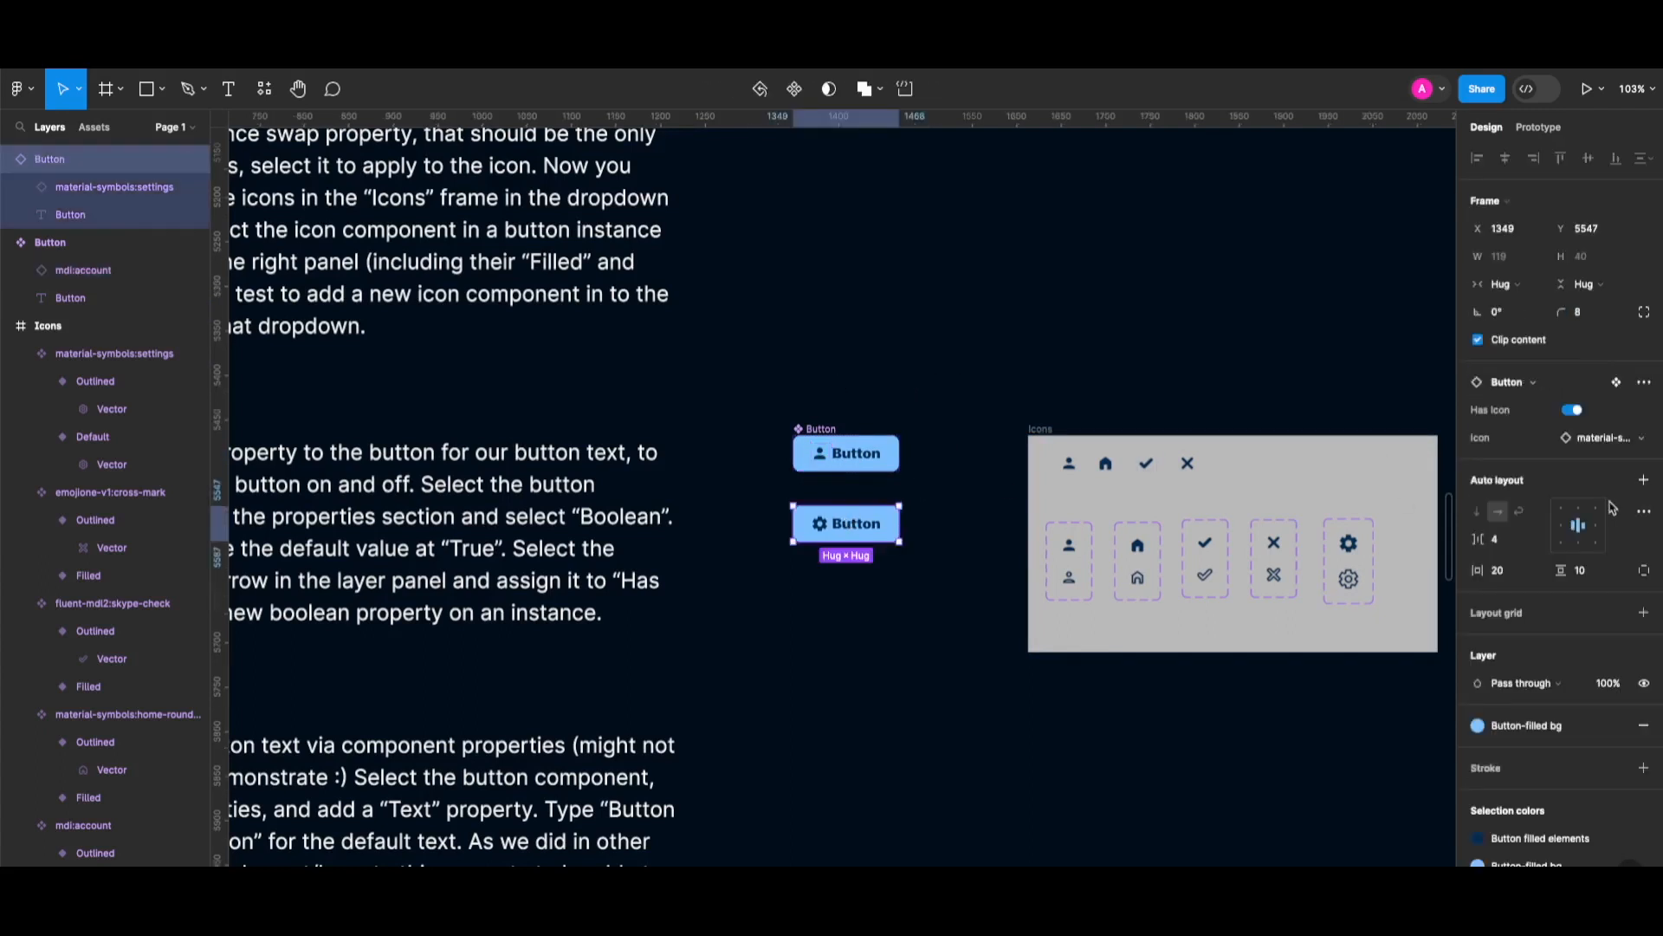
left_click(1575, 413)
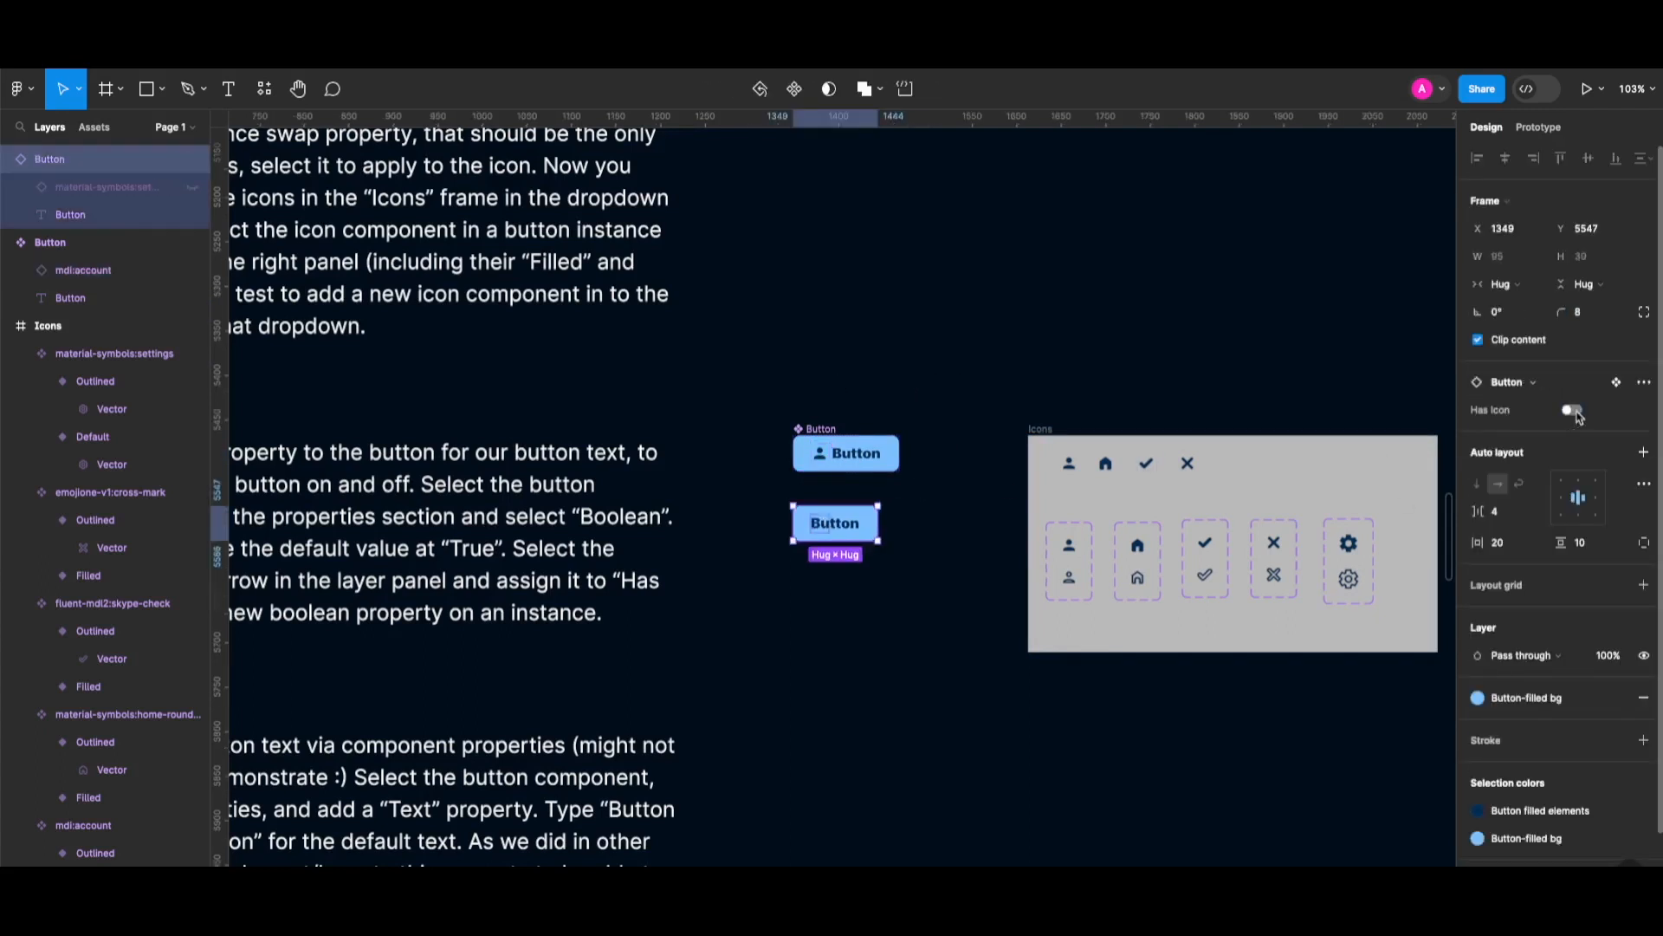
left_click(1575, 413)
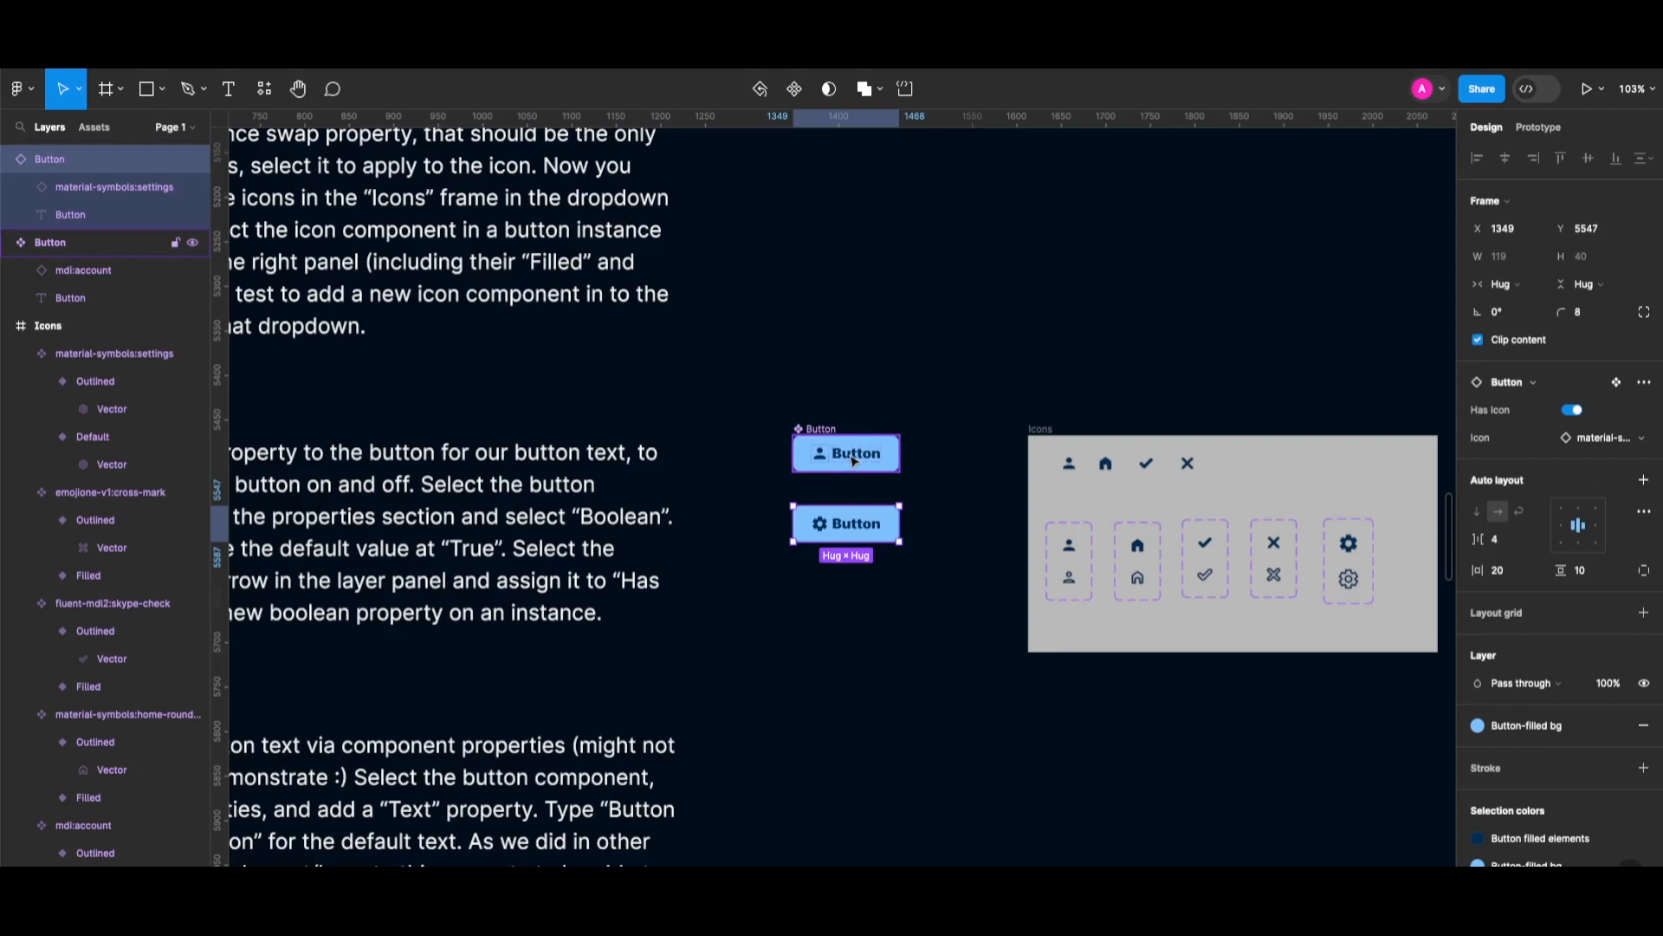
Create a boolean component property named 'Has Text' on the Button component.
left_click(854, 462)
double_click(854, 462)
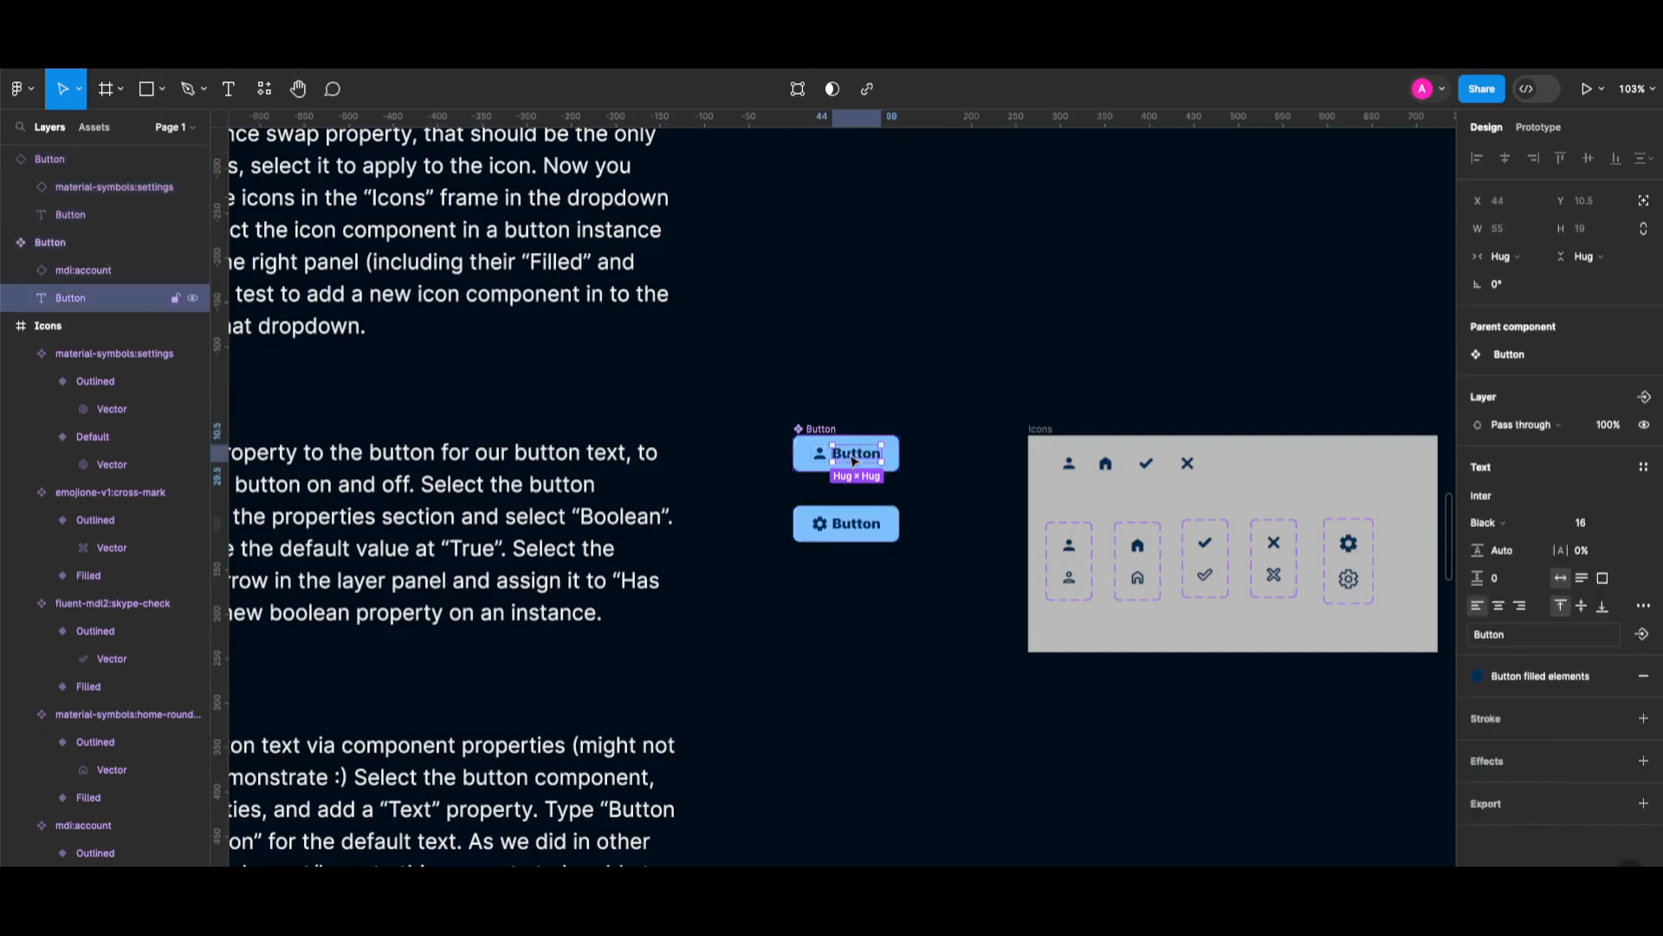
left_click(816, 430)
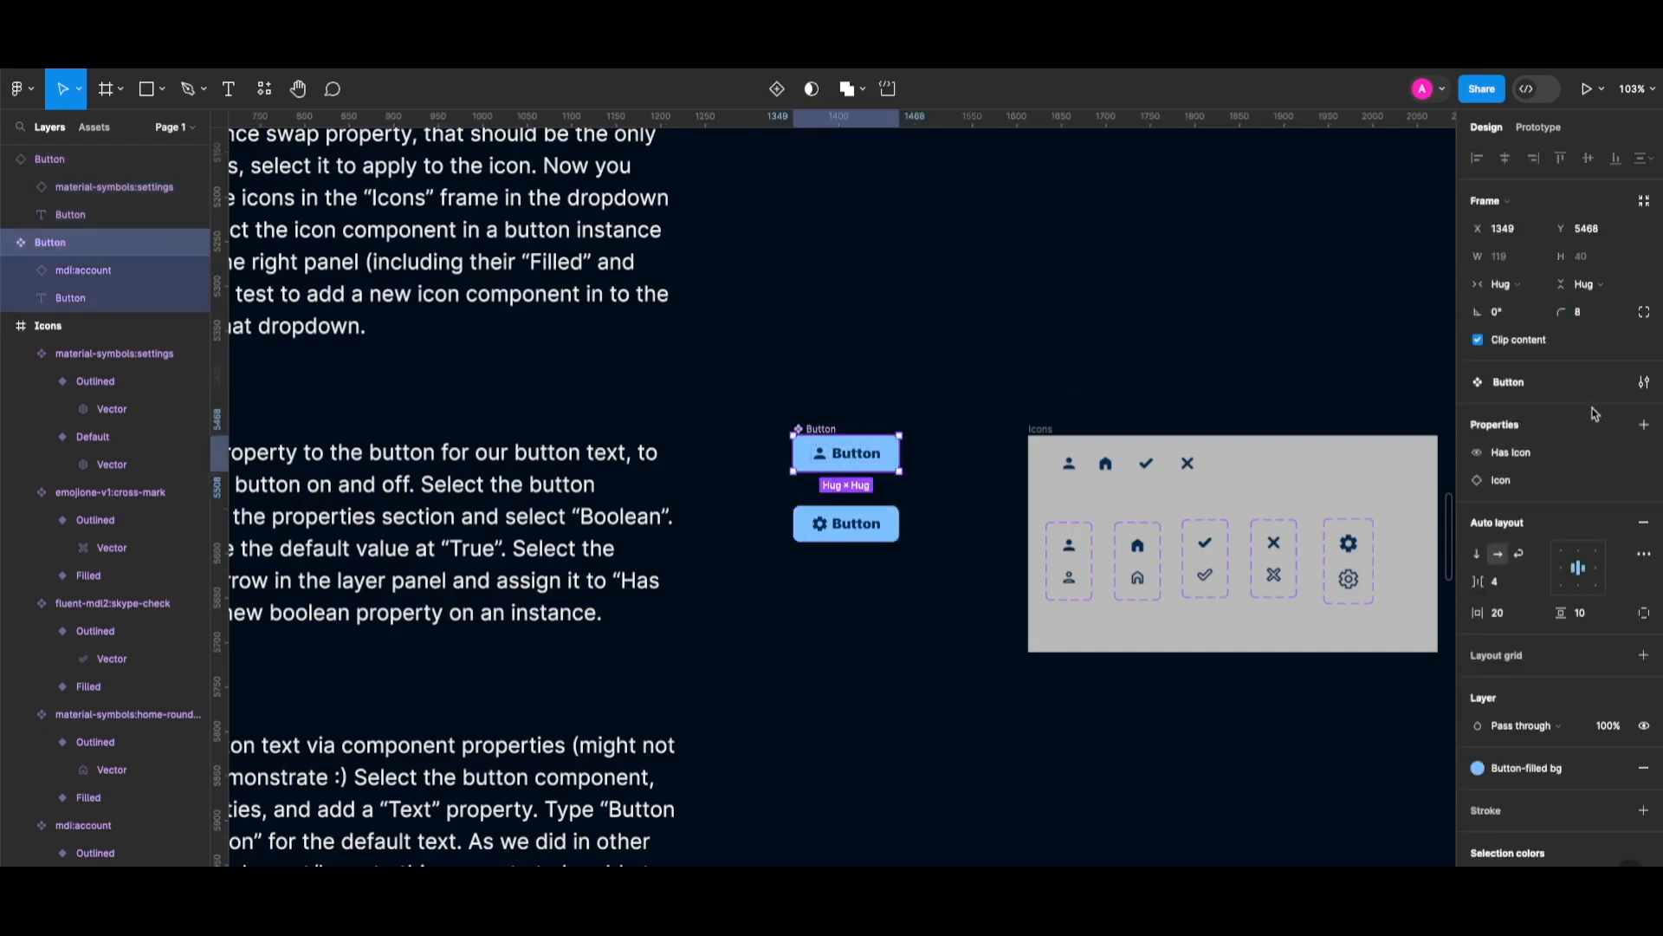
left_click(1645, 426)
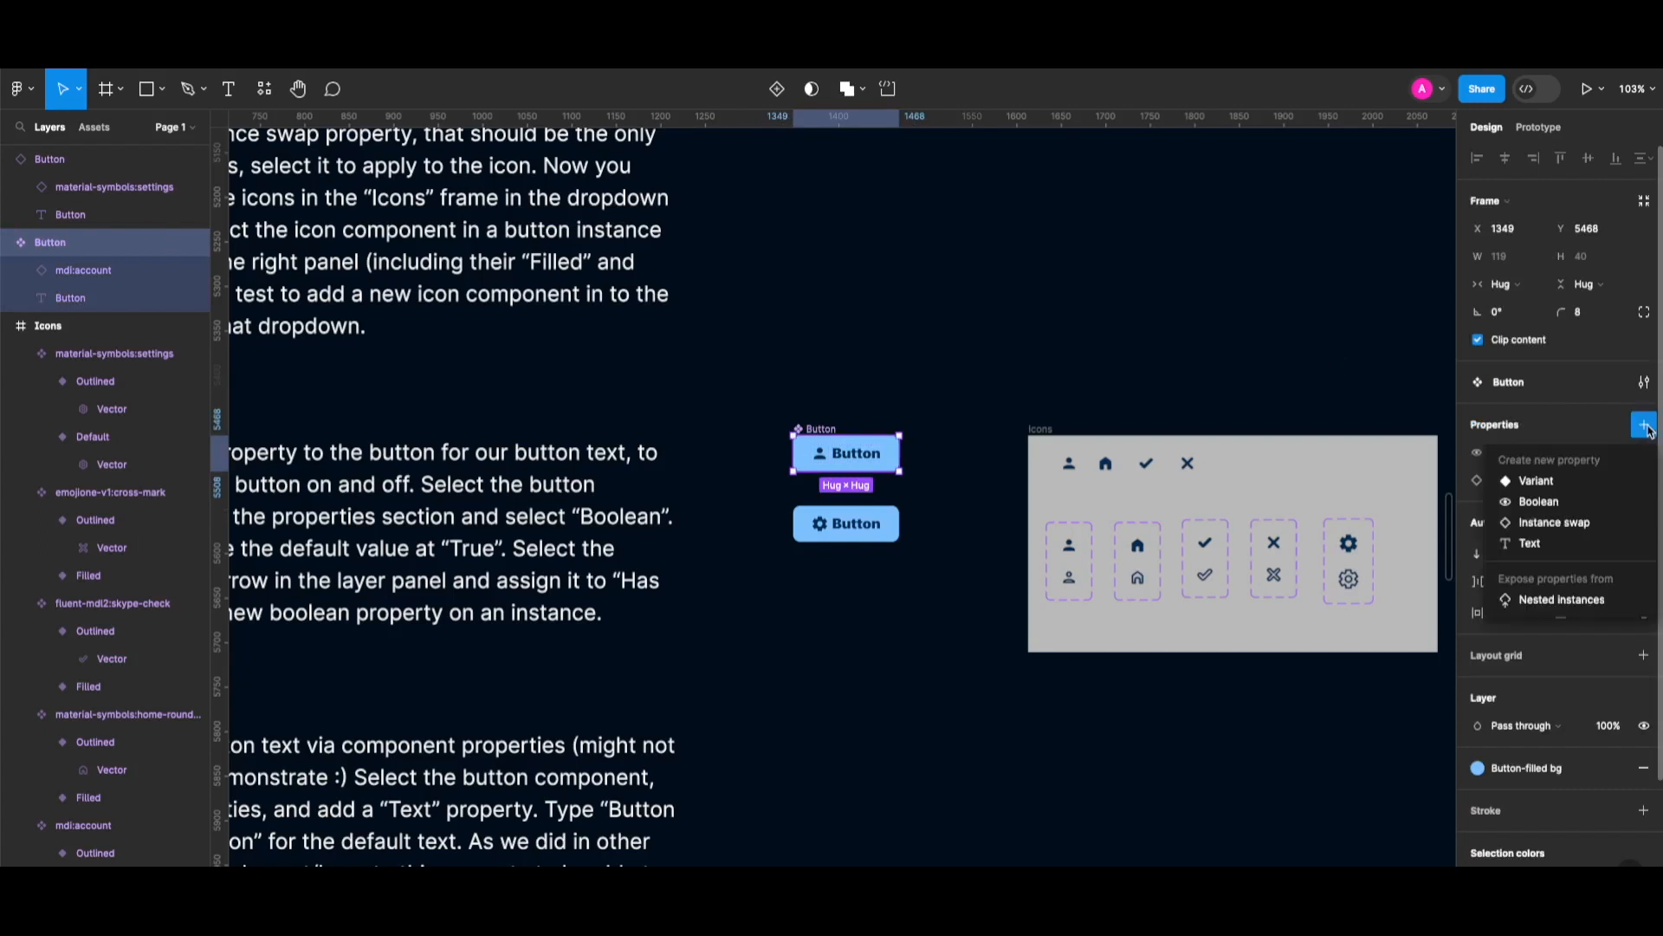
left_click(1551, 502)
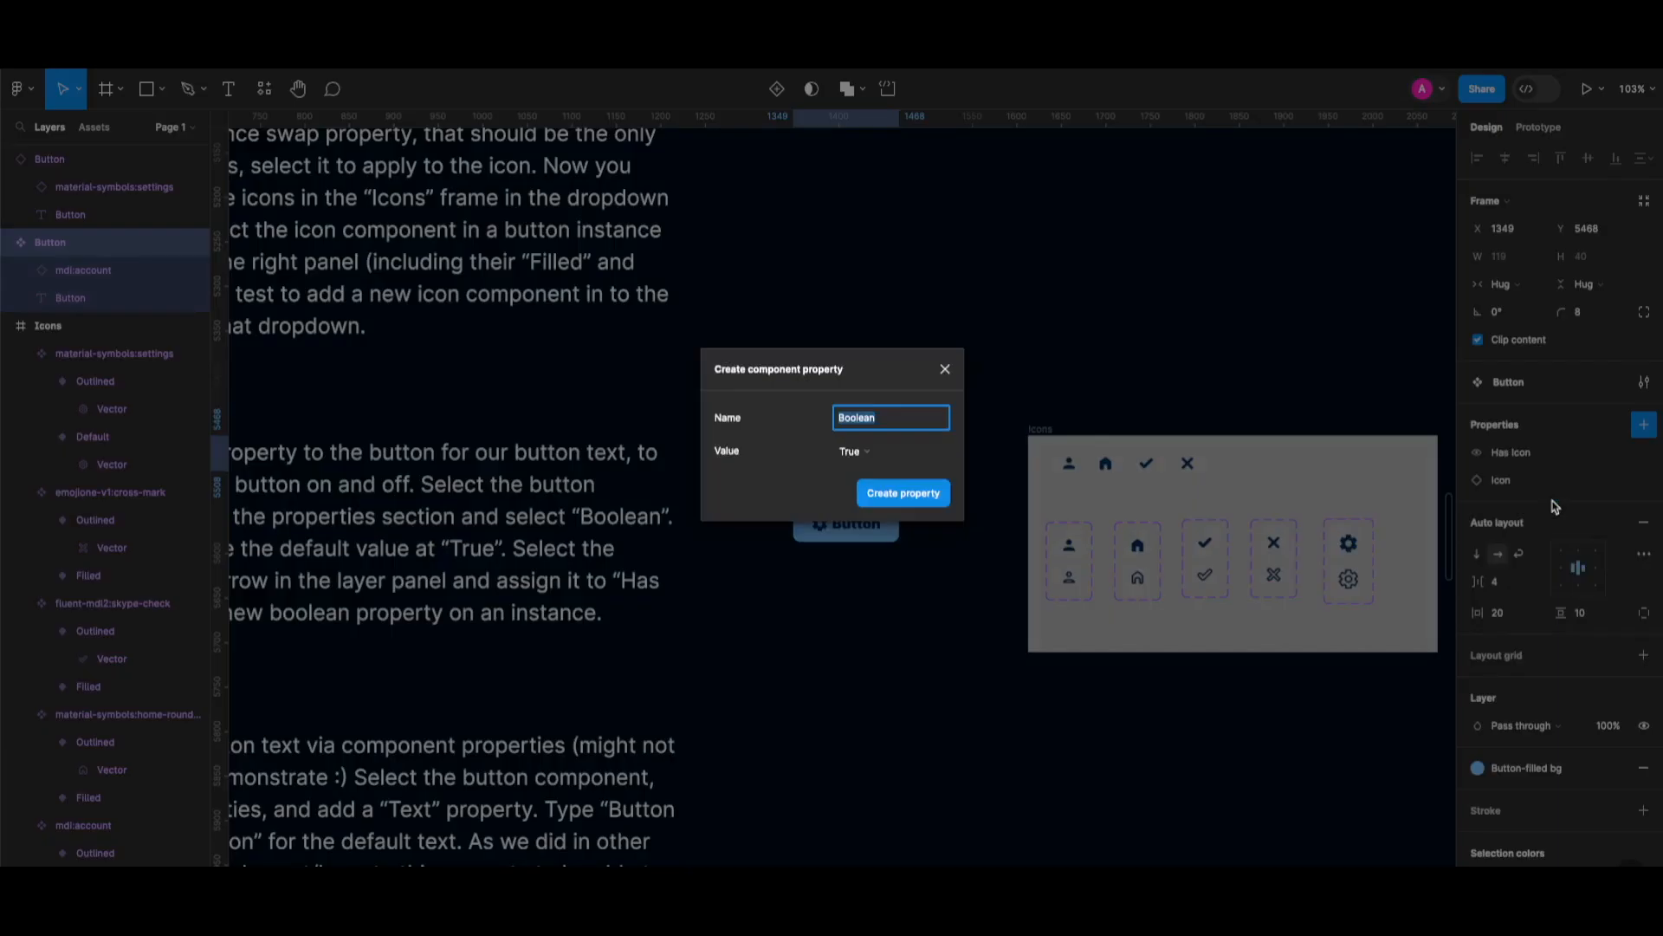
type("Has Text")
key("Return")
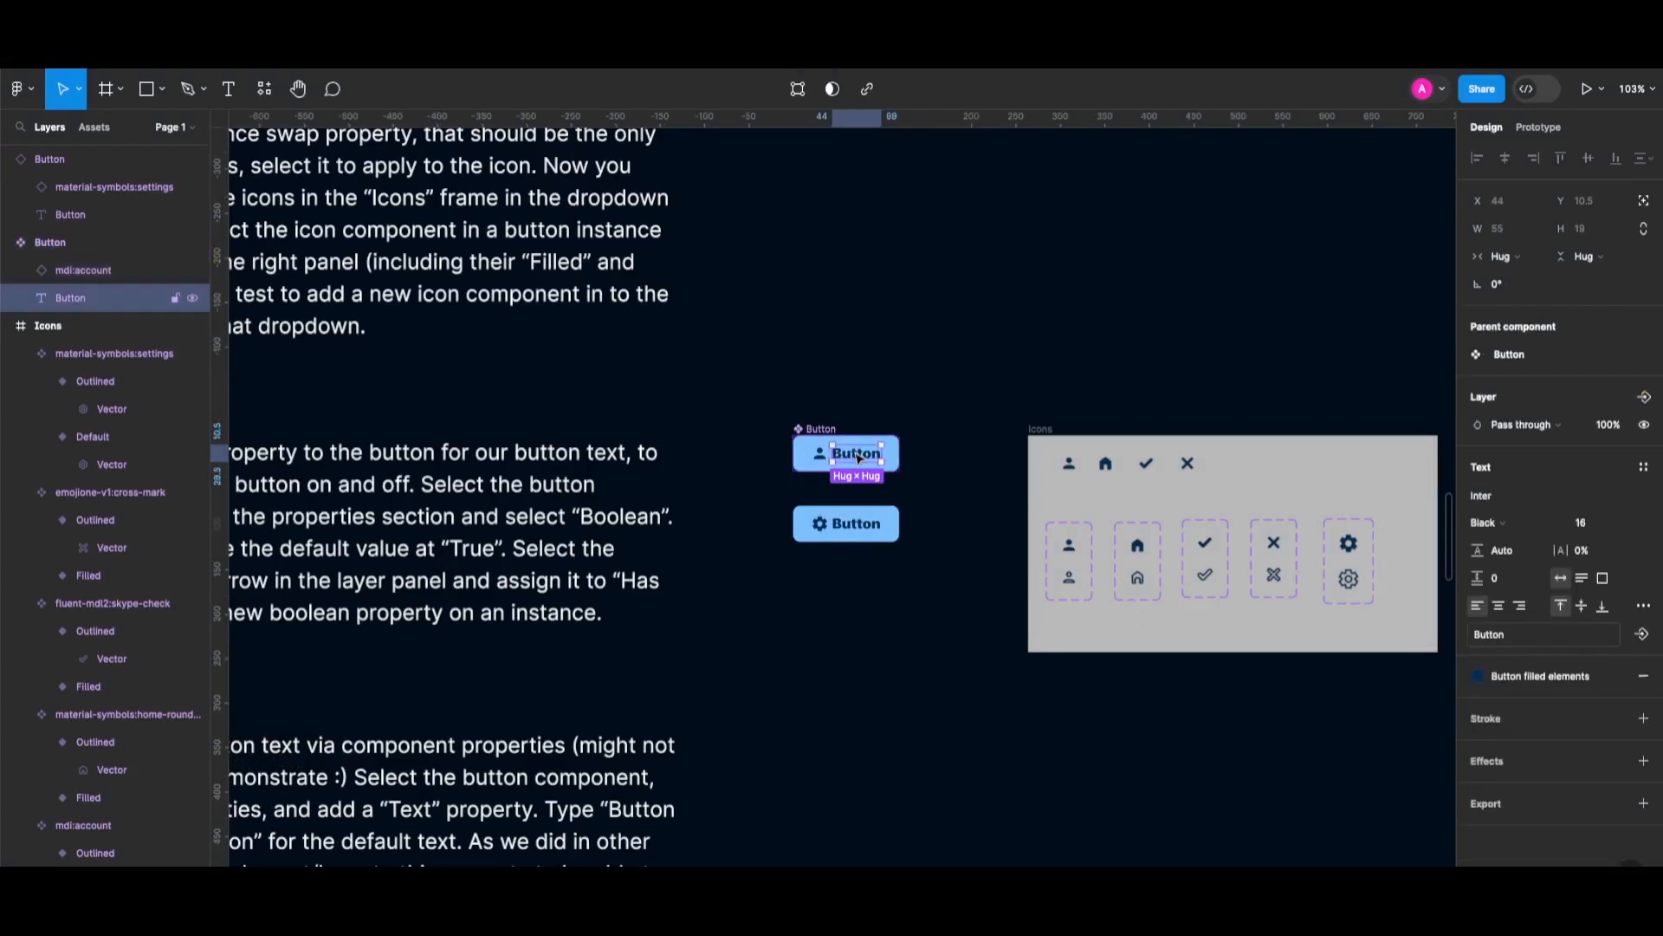
Tie the label's visibility to Has Text and hide the gear button's label to test.
left_click(1646, 398)
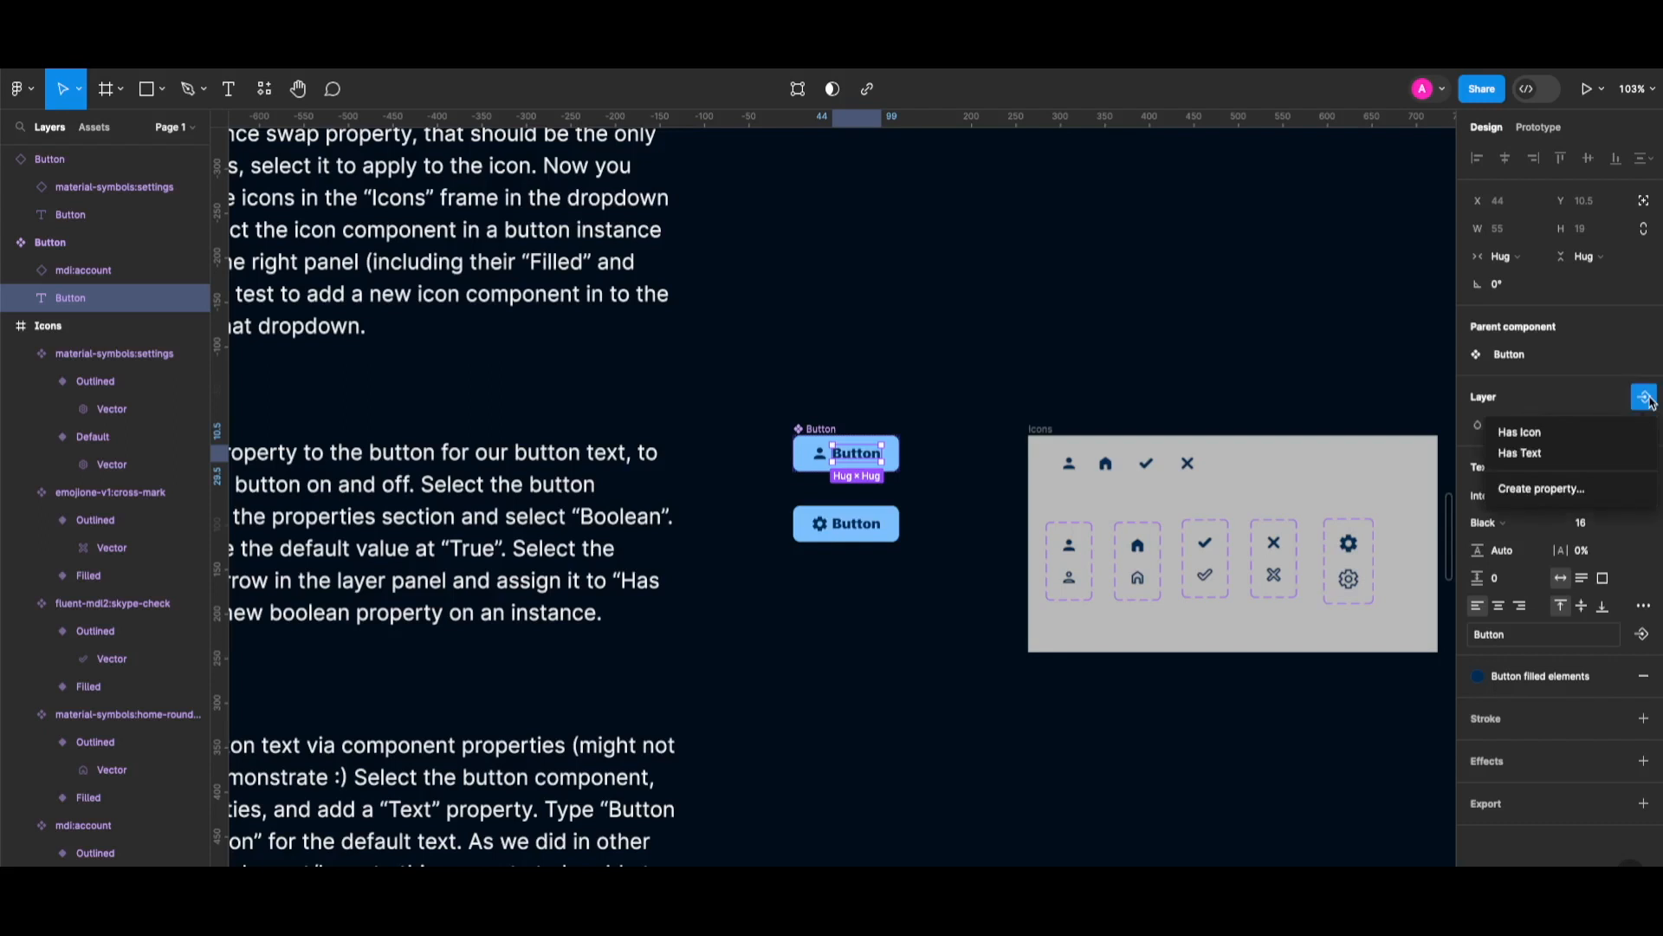
left_click(1561, 454)
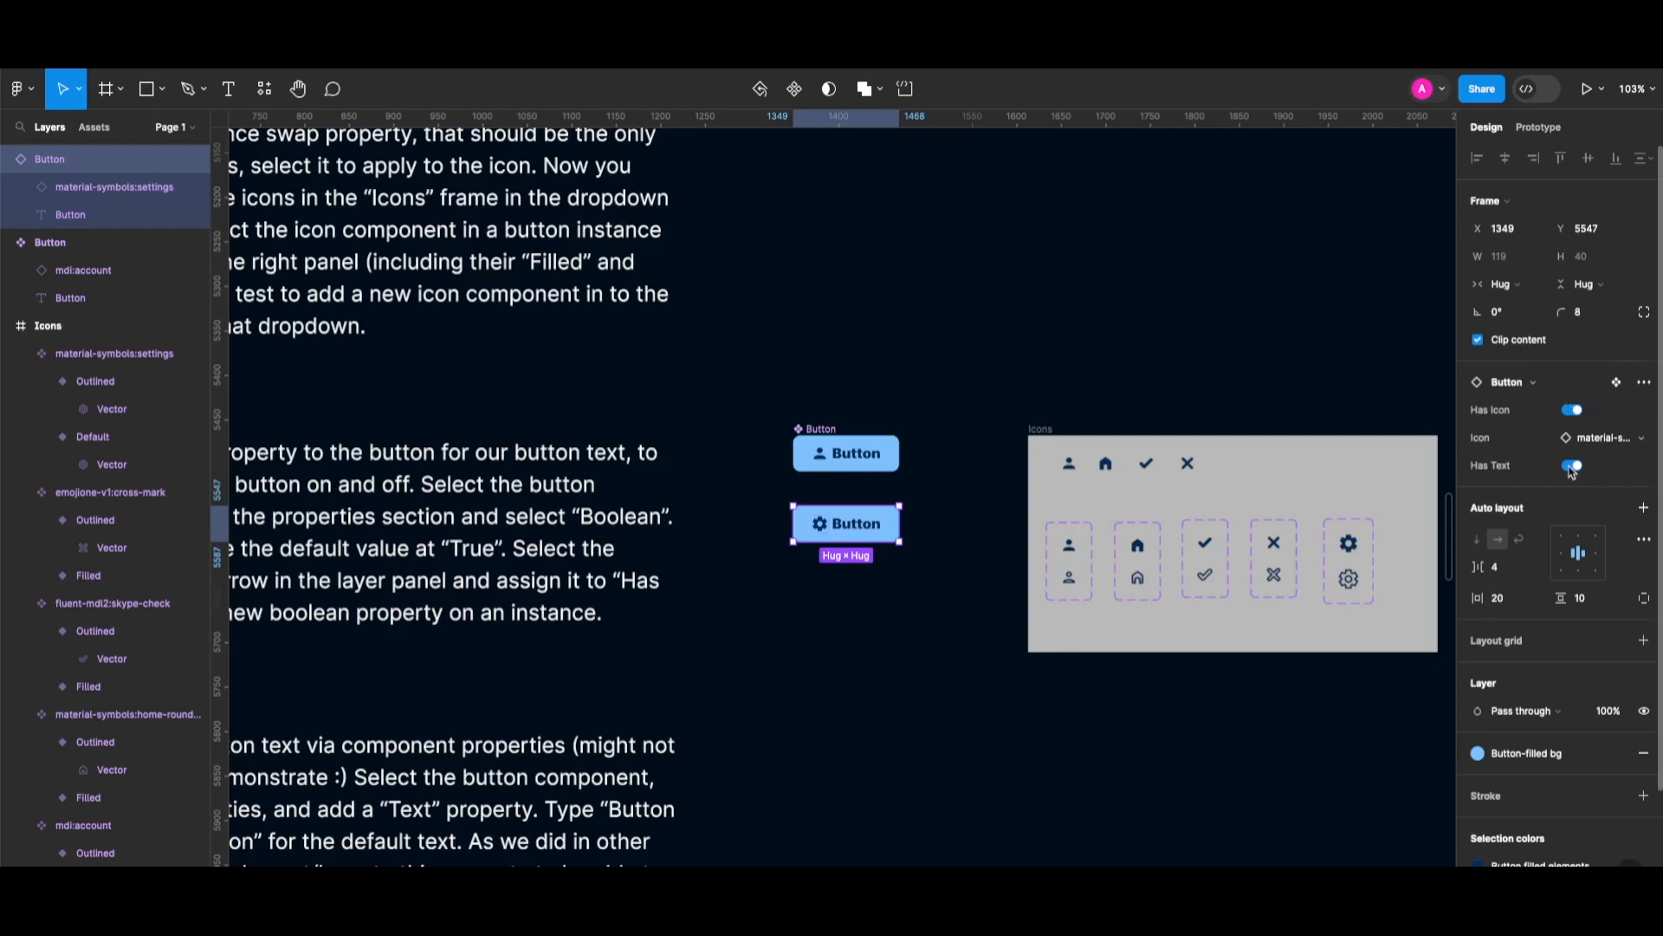
left_click(1572, 468)
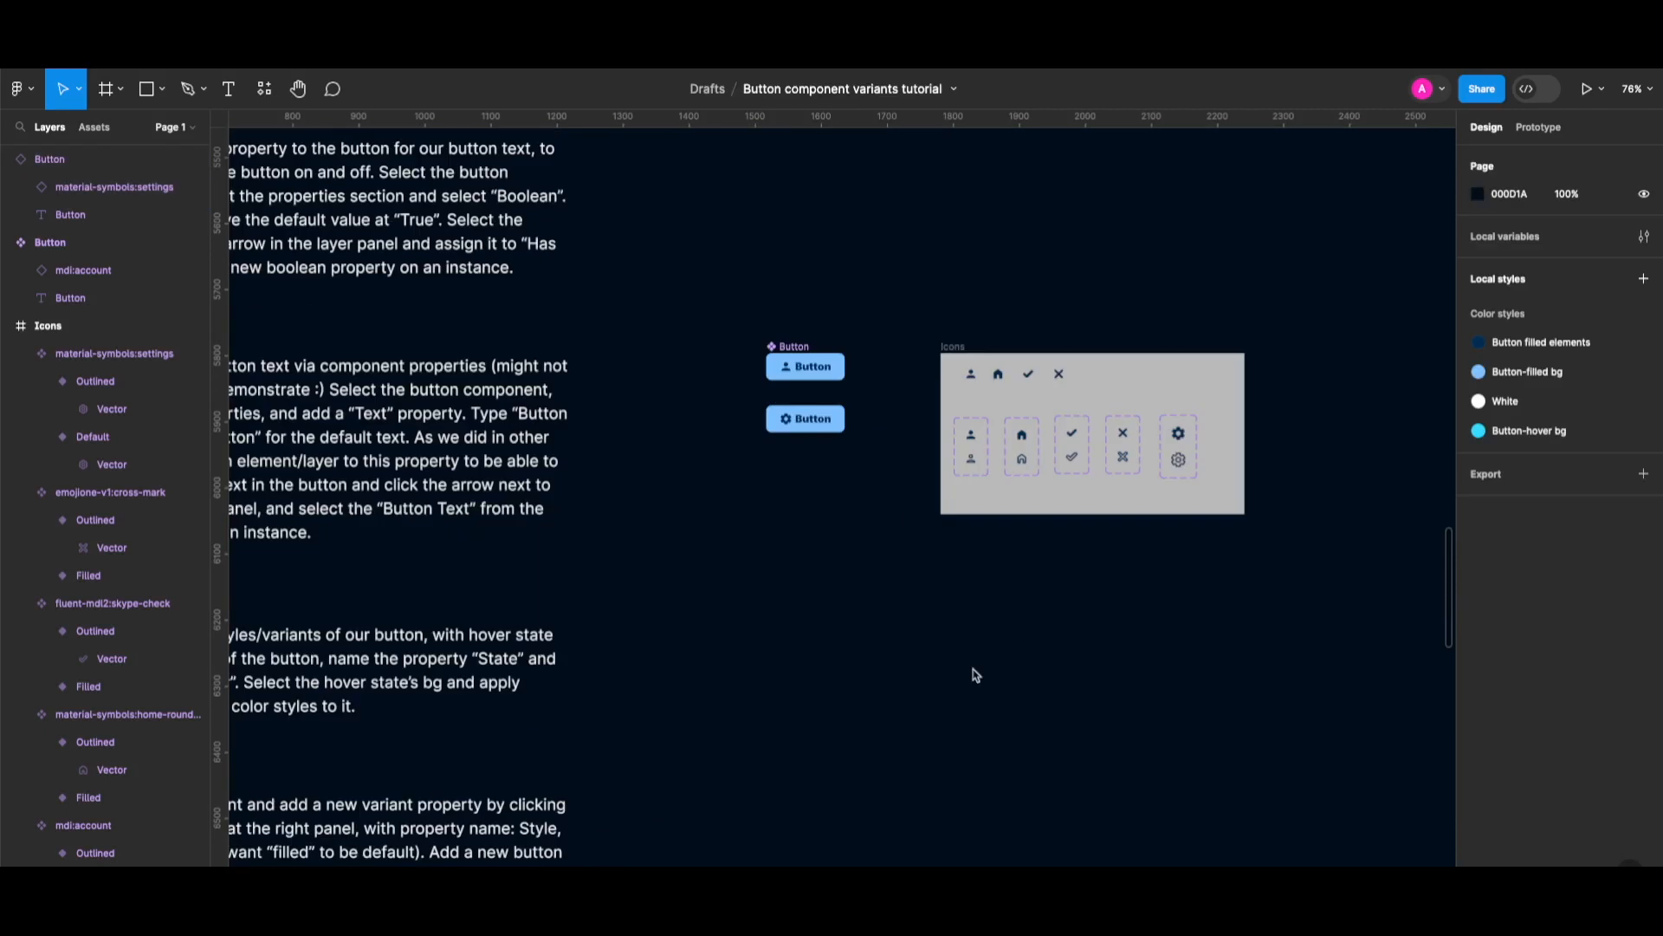
scroll(972, 671, "right", 1)
scroll(972, 668, "up", 1)
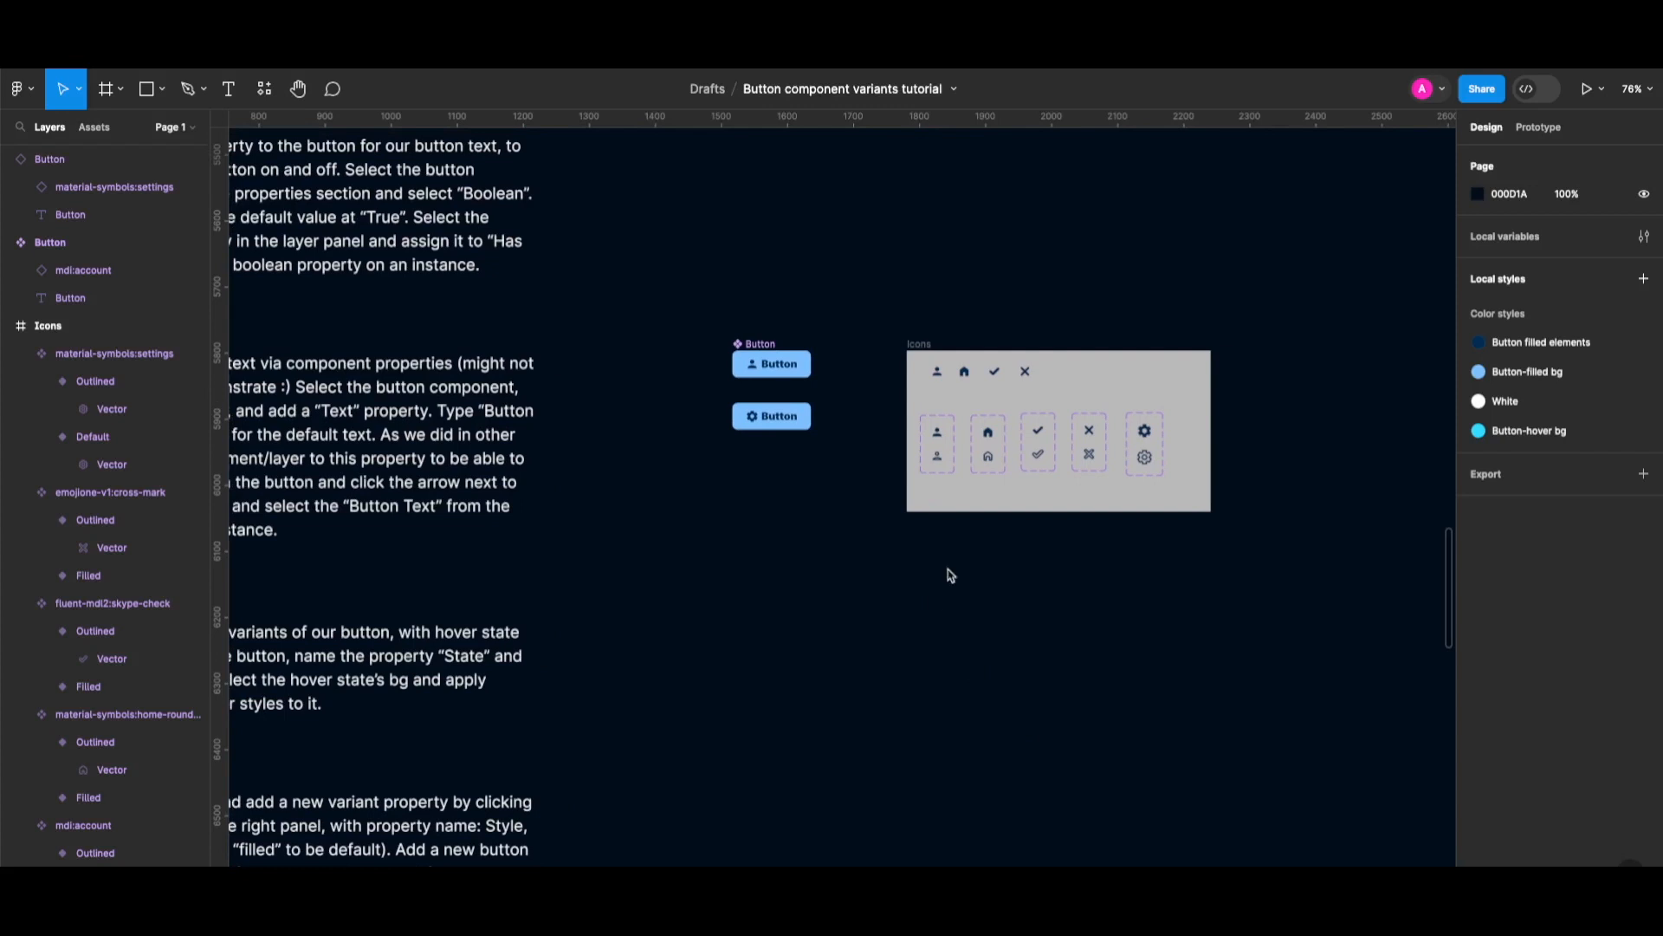
Create a text property 'Button text' on the Button component with default value 'Button Text'.
left_click(762, 346)
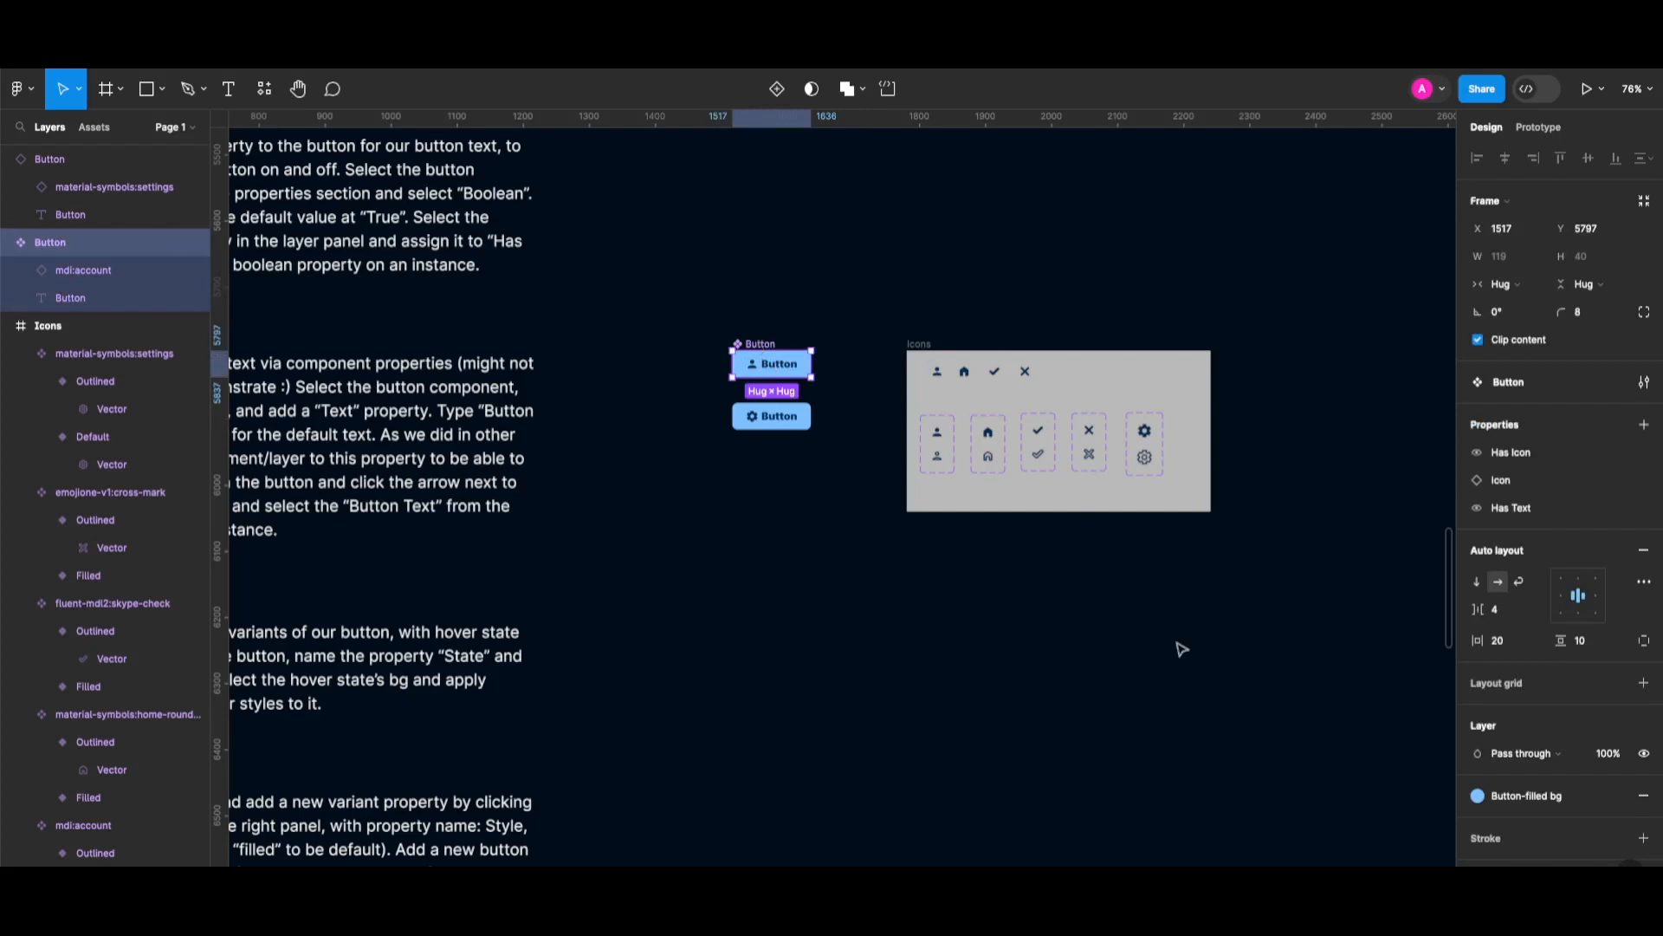
left_click(1645, 427)
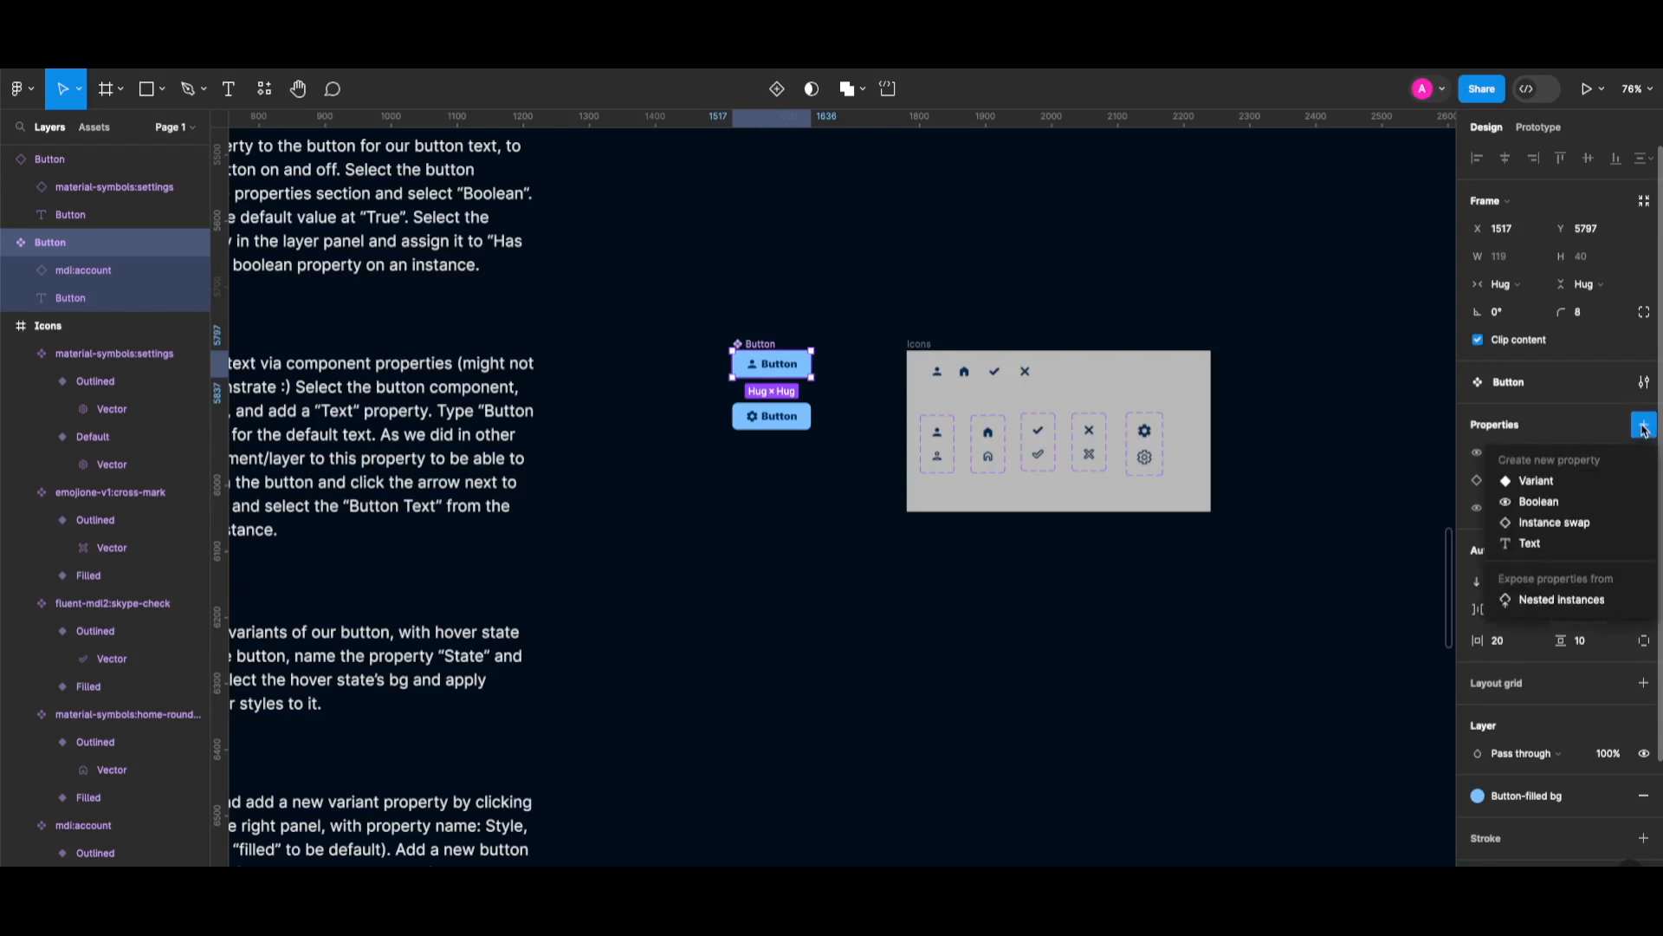
left_click(1530, 543)
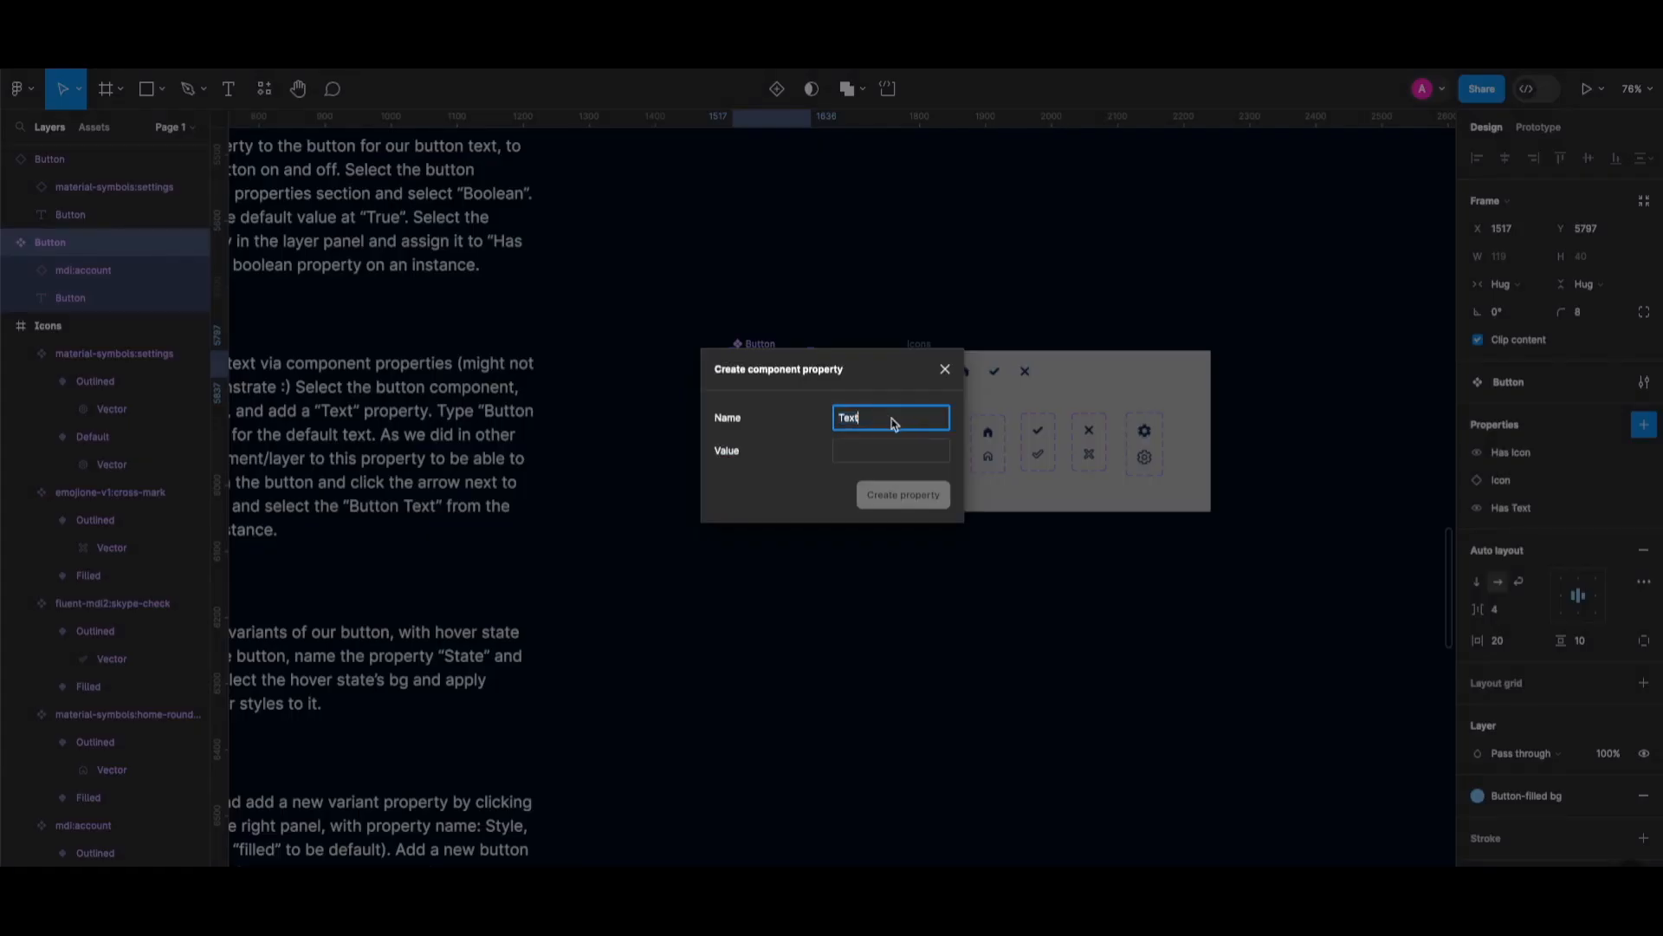
type("Button ")
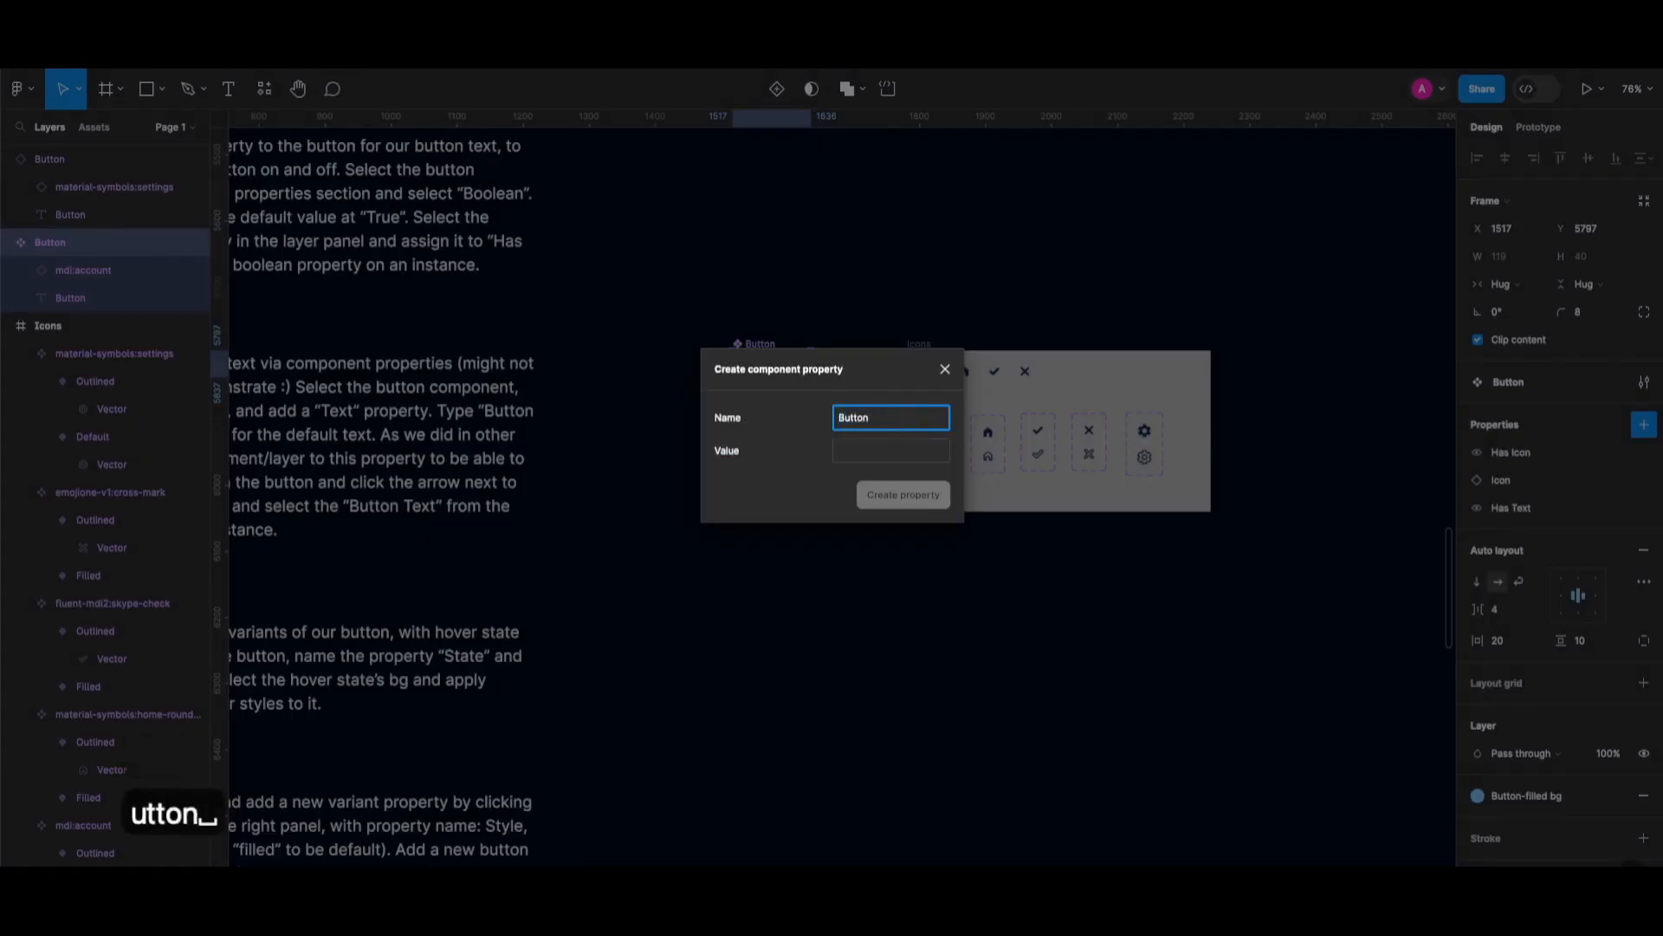
type("text")
left_click(872, 460)
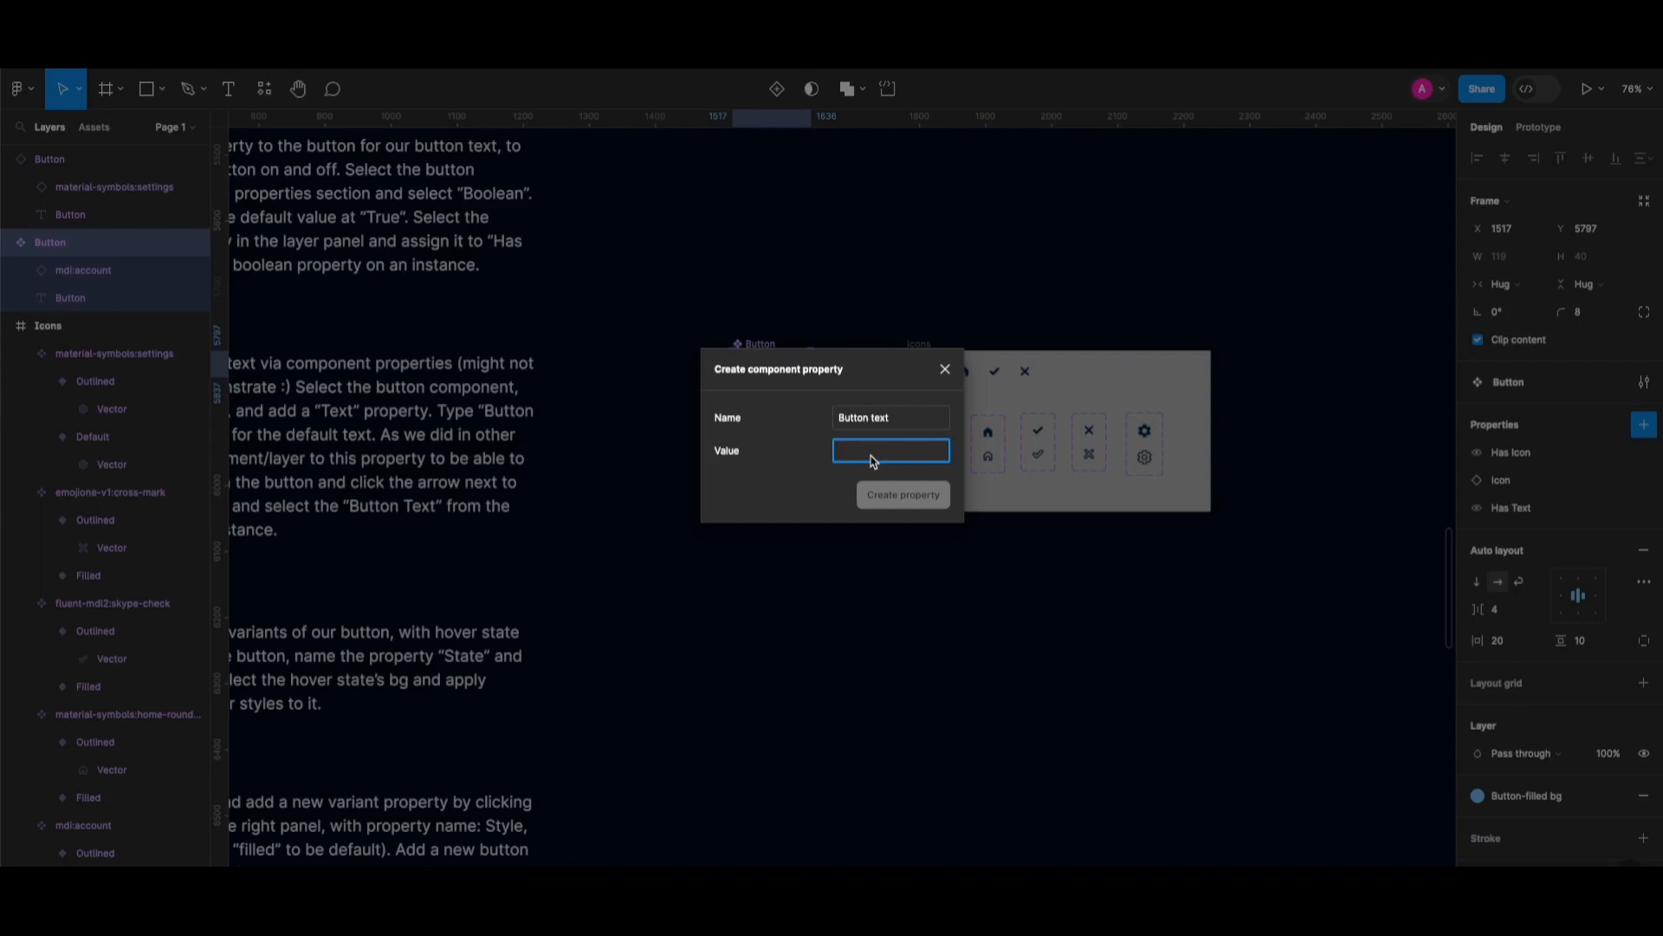
type("Button")
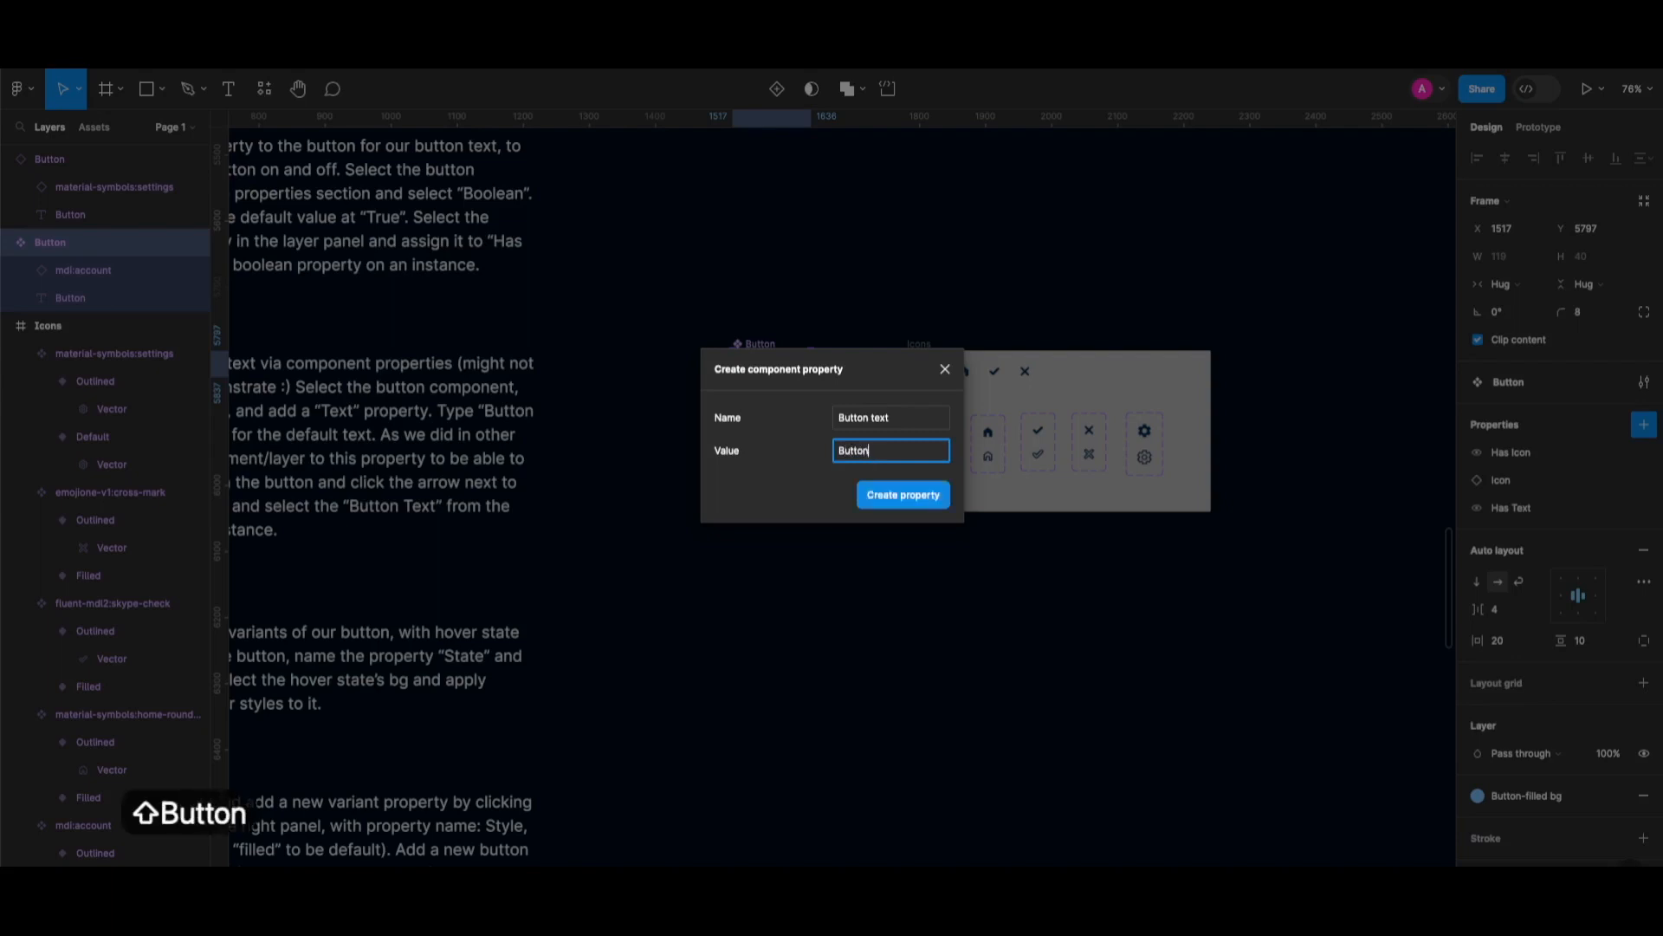
type(" Text")
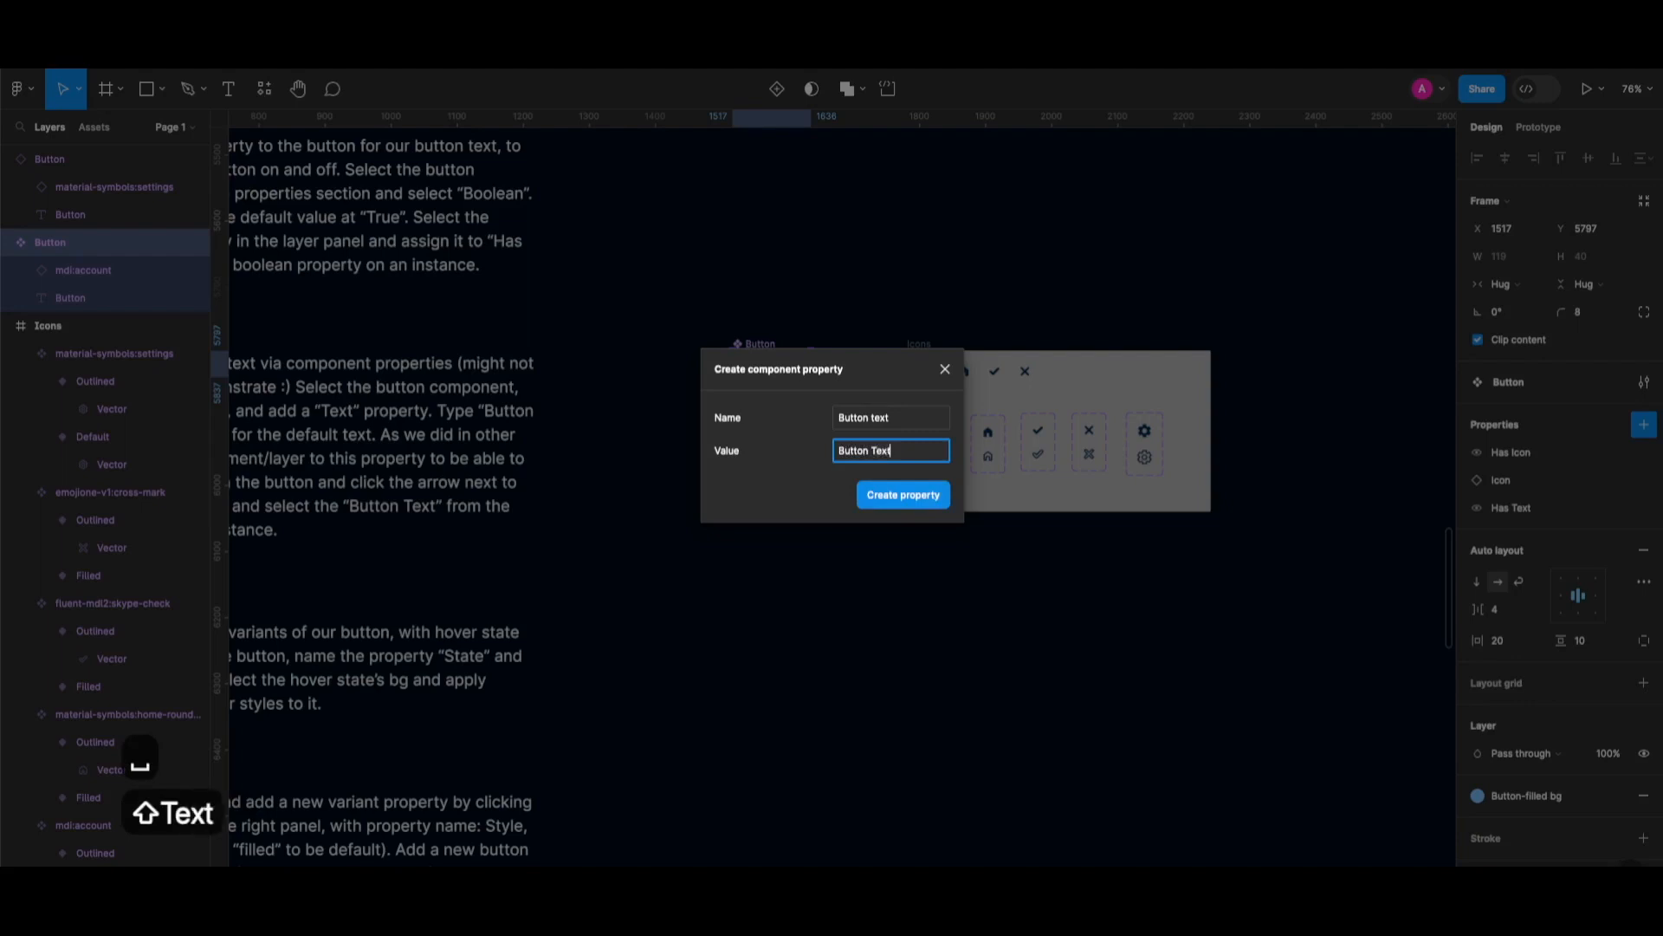
left_click(929, 499)
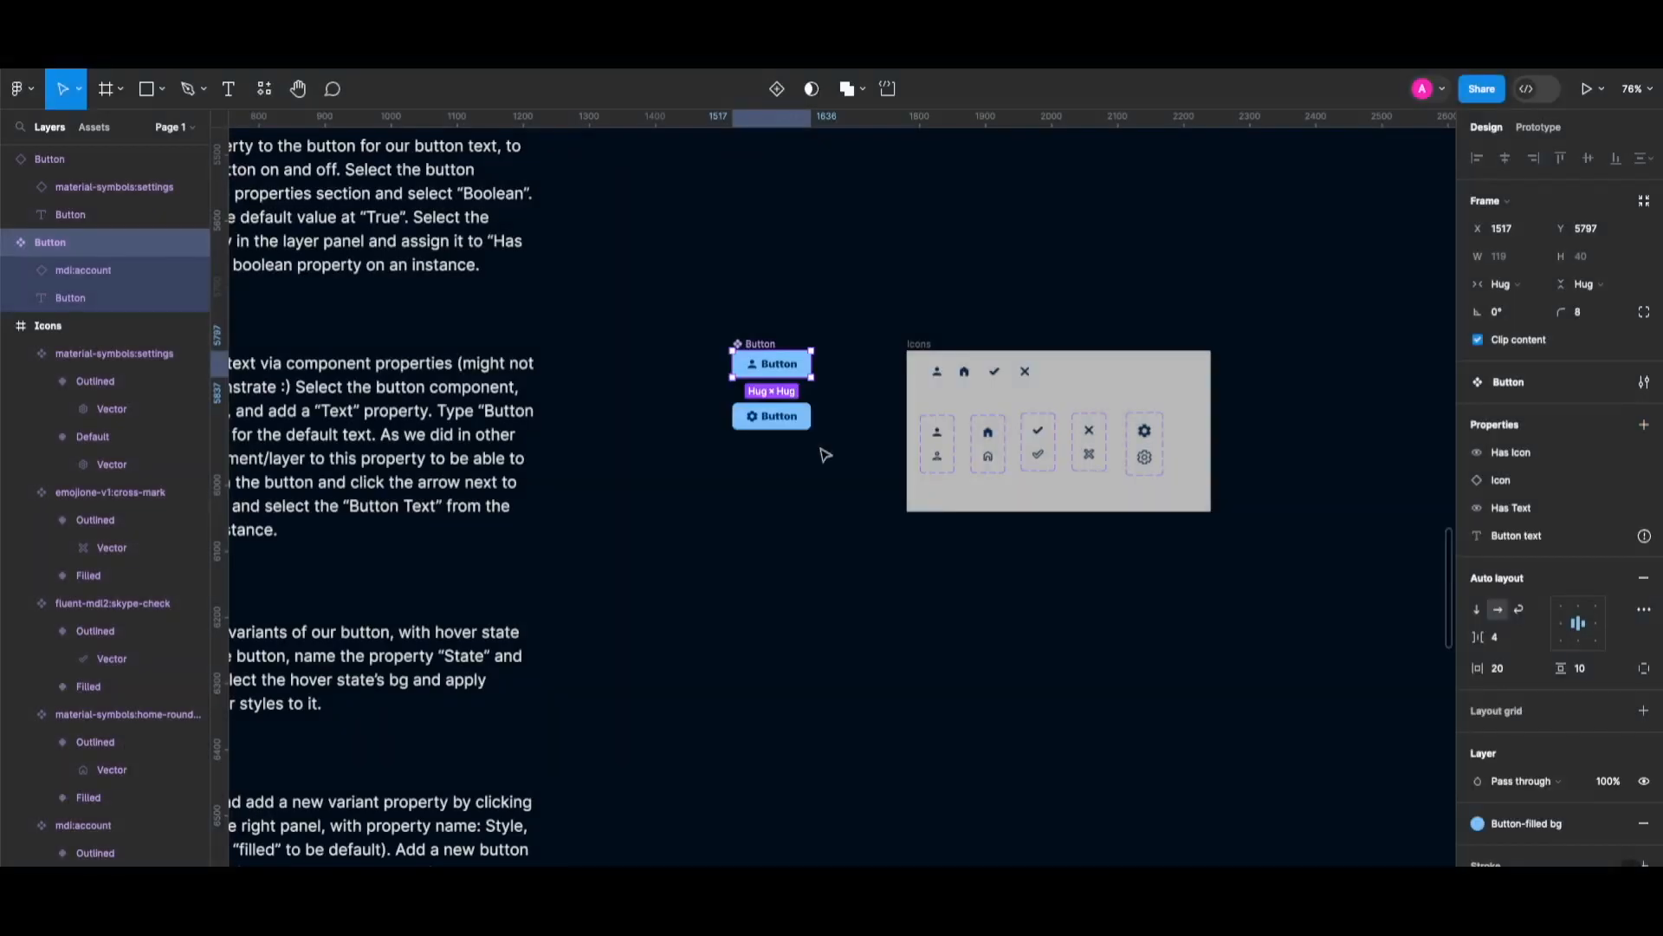
Bind the button's label text layer to the 'Button text' property so it reads 'Button Text'.
mouse_move(1645, 537)
double_click(779, 369)
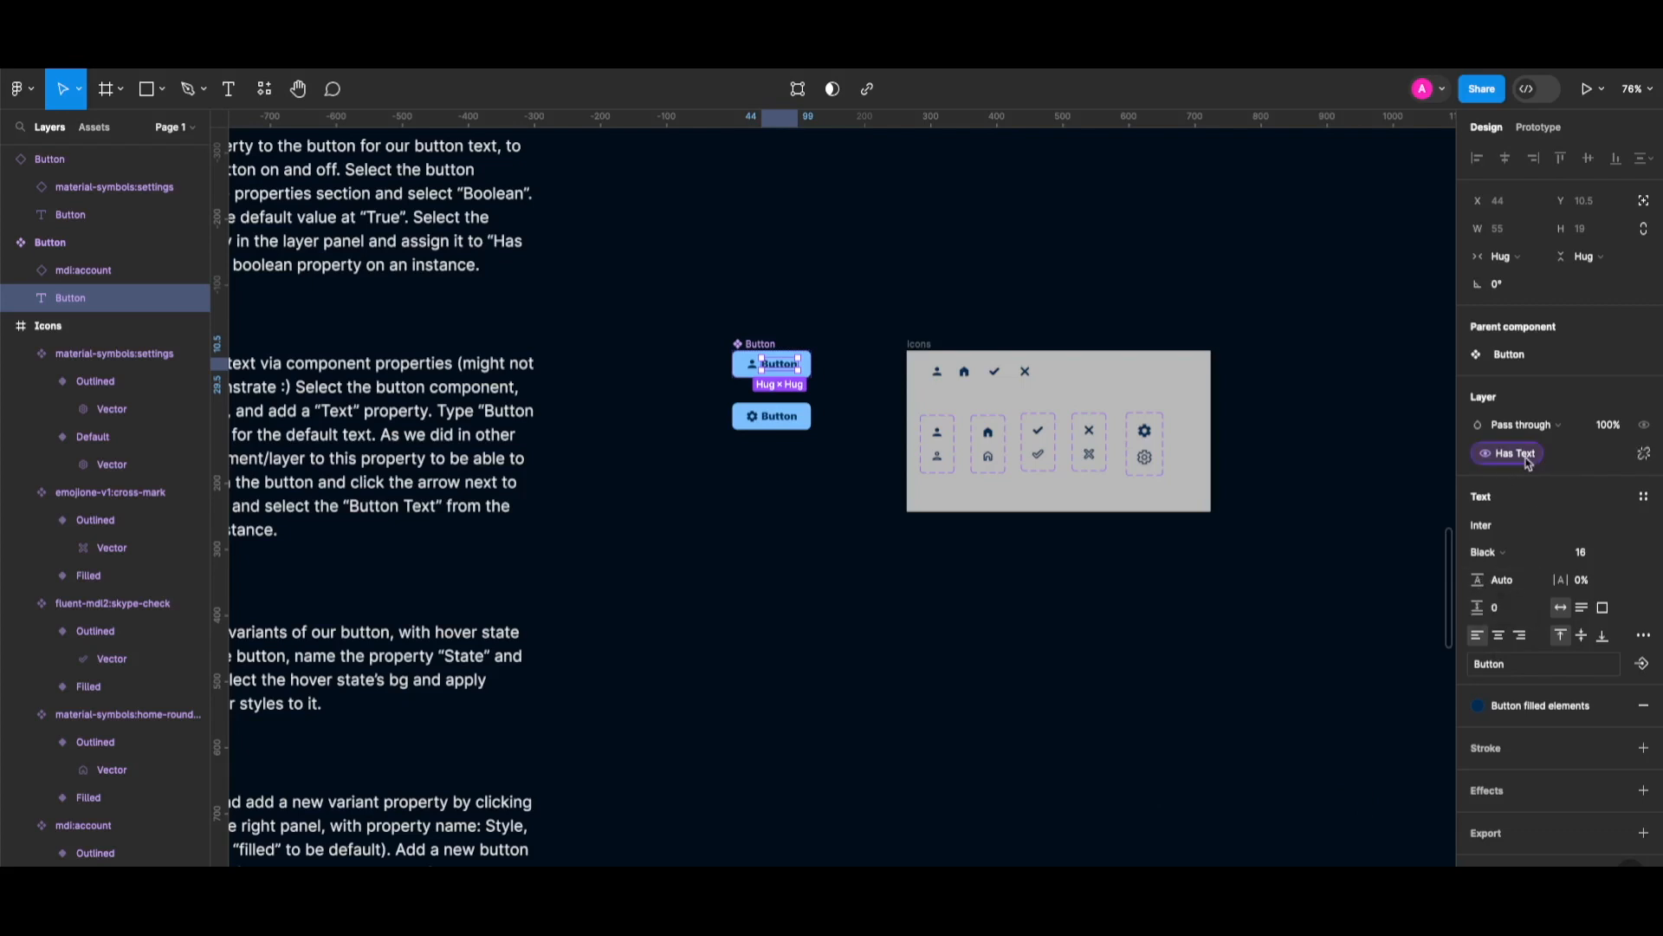
left_click(1519, 664)
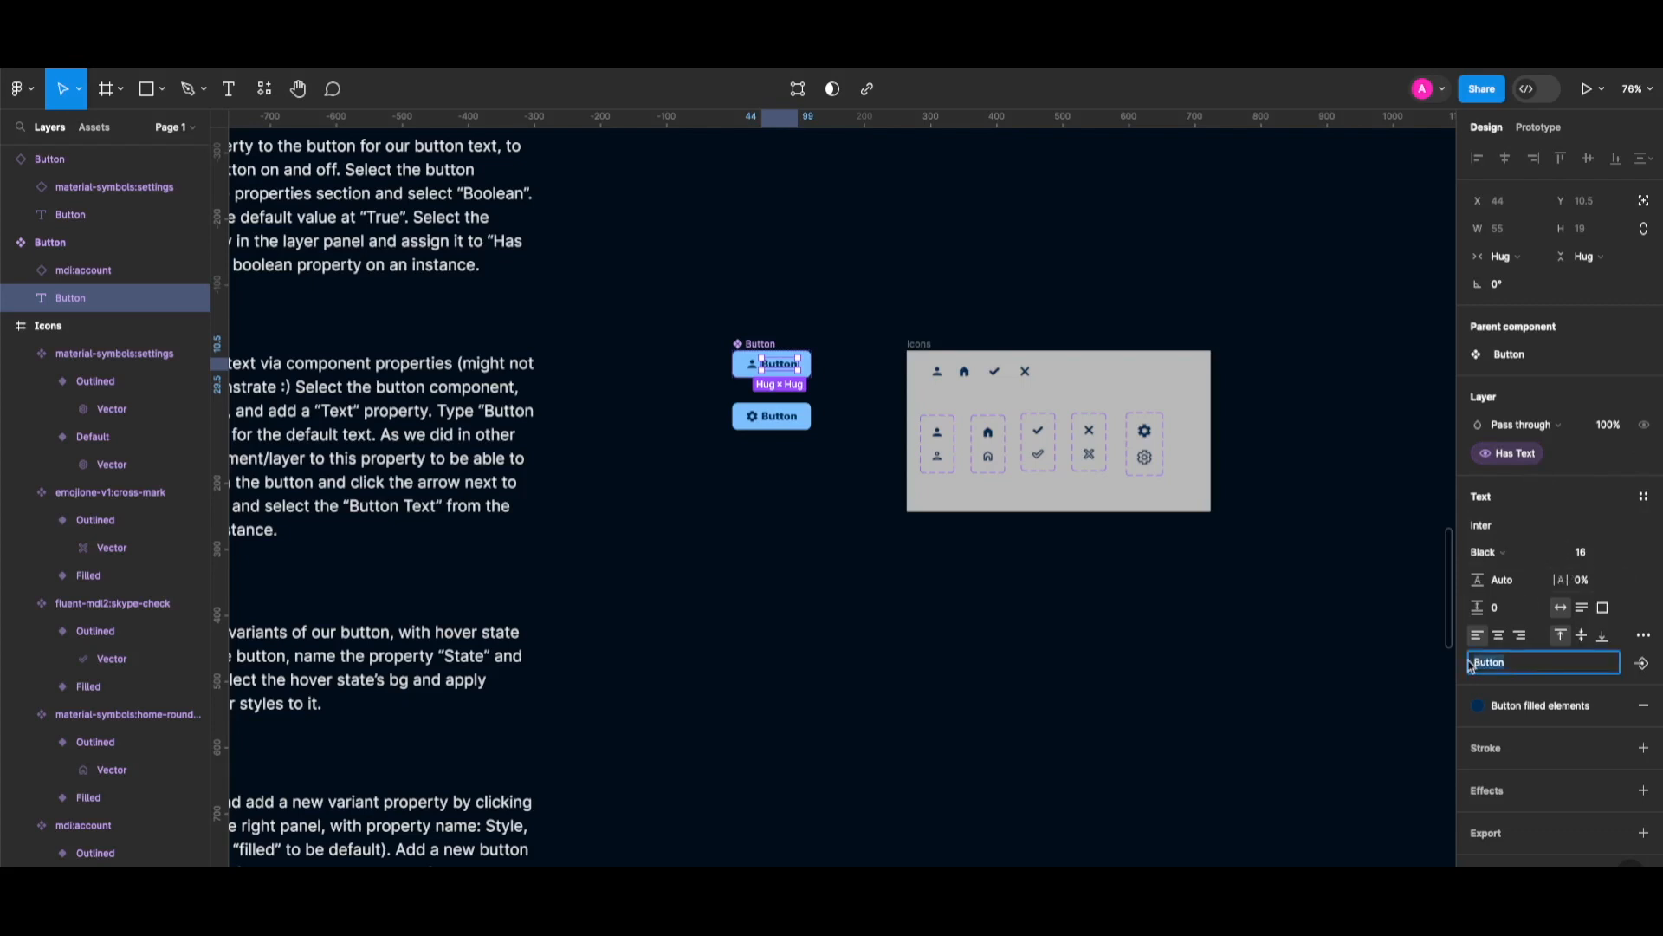
left_click(1548, 664)
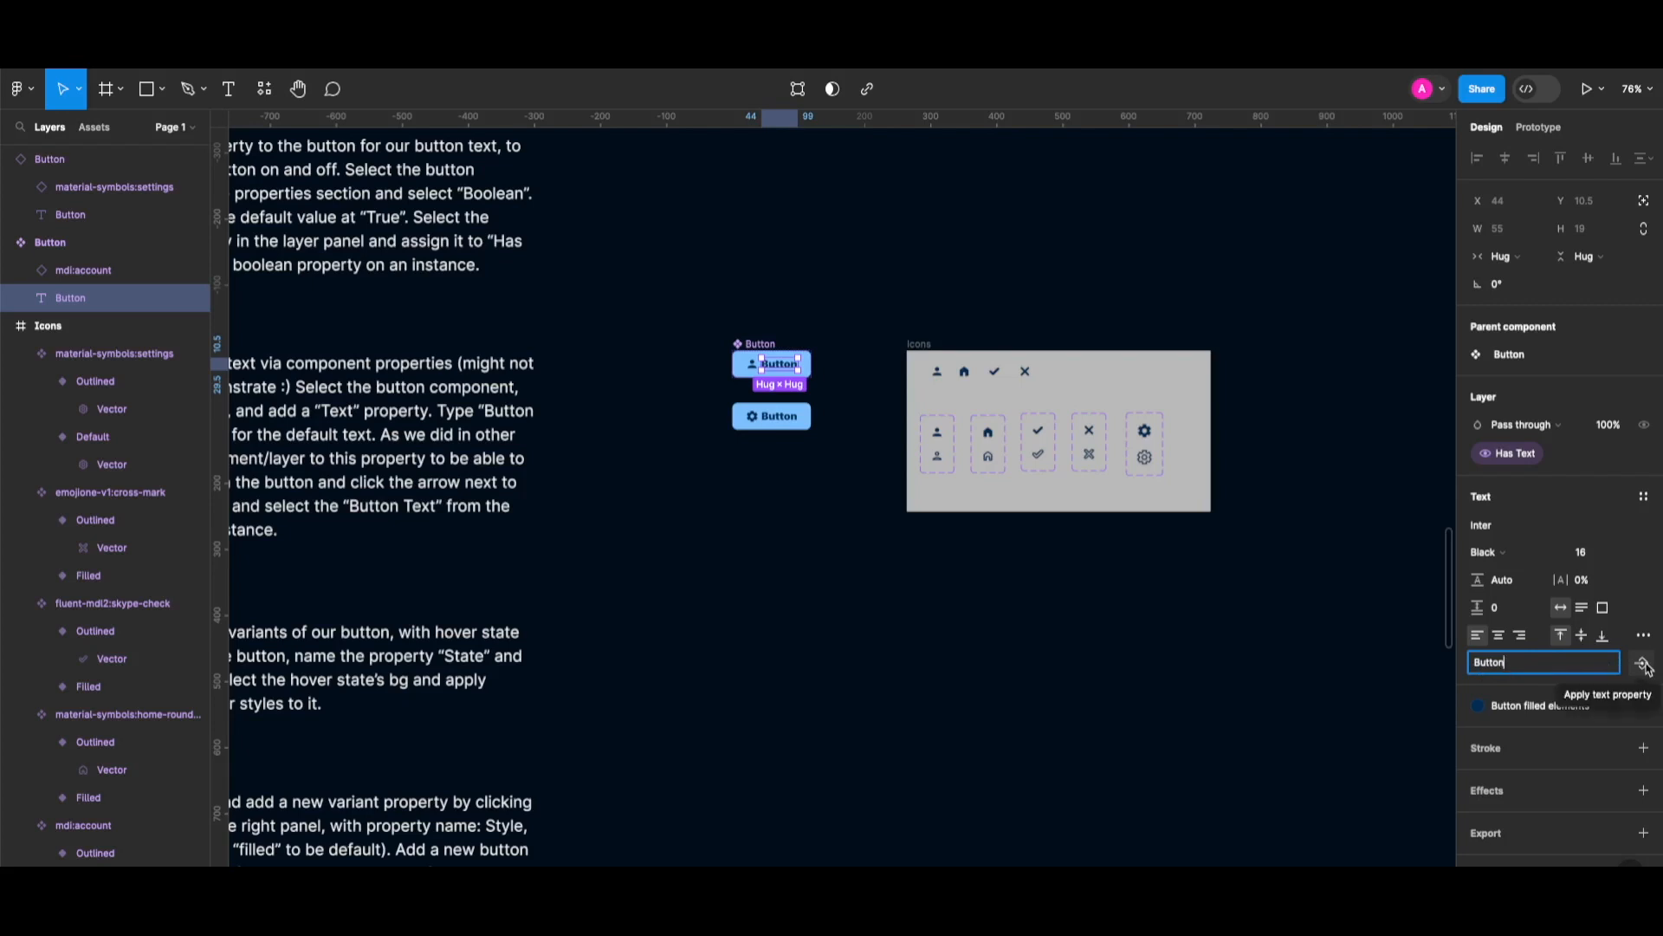
left_click(1644, 664)
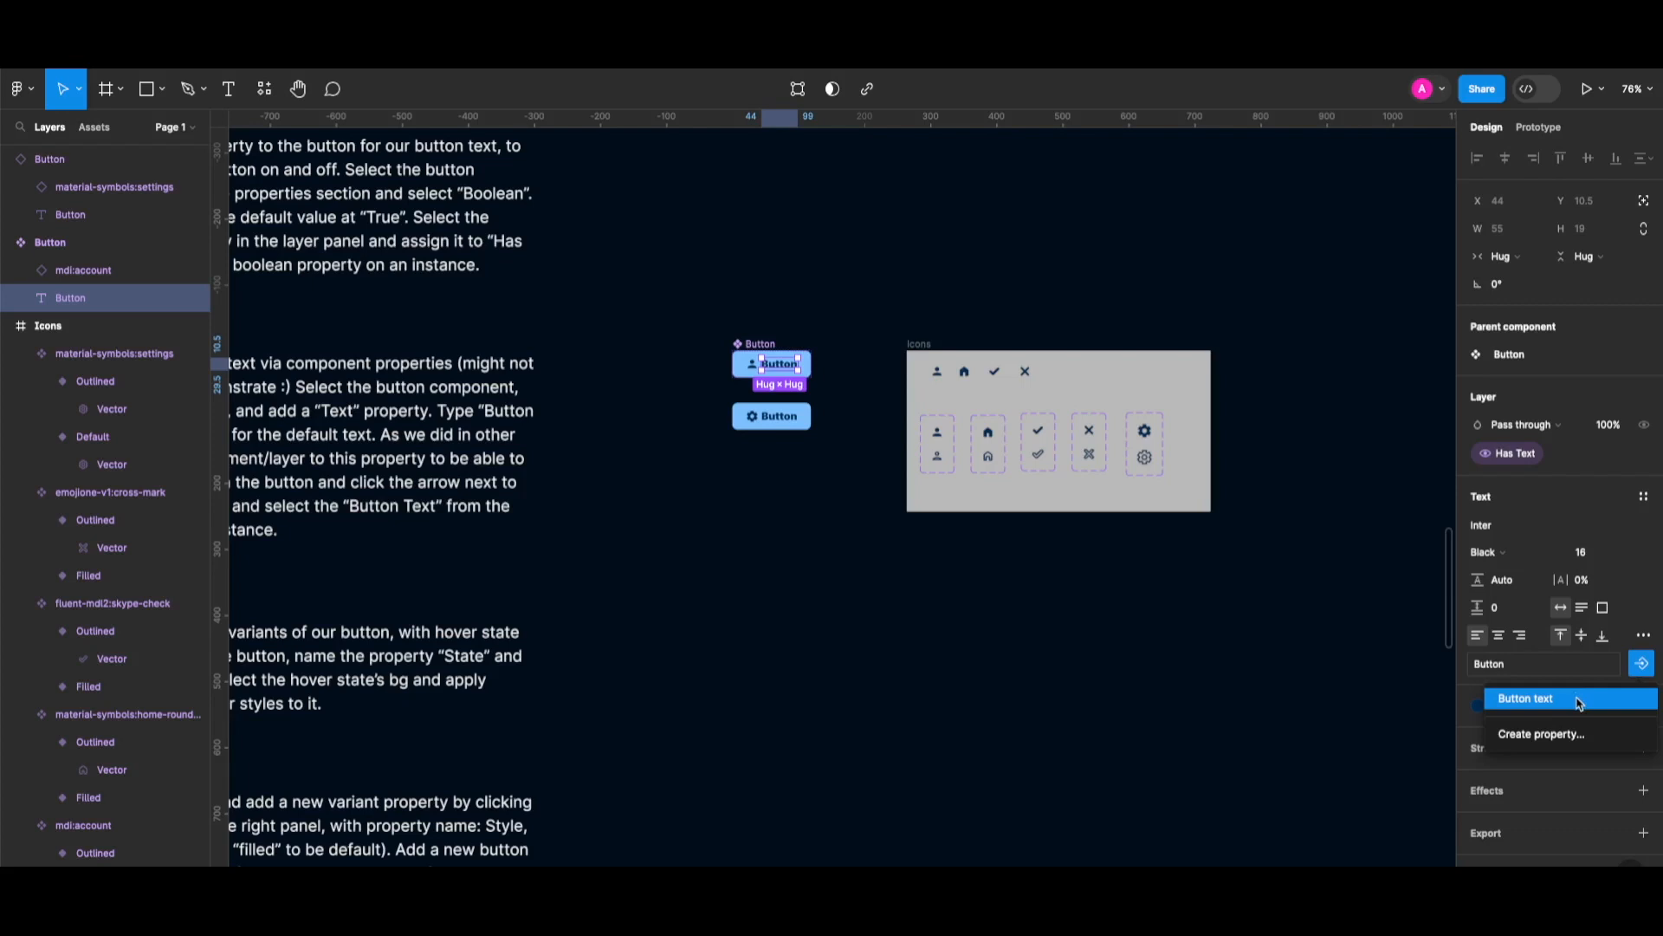
left_click(1578, 700)
key("Escape")
key("Escape")
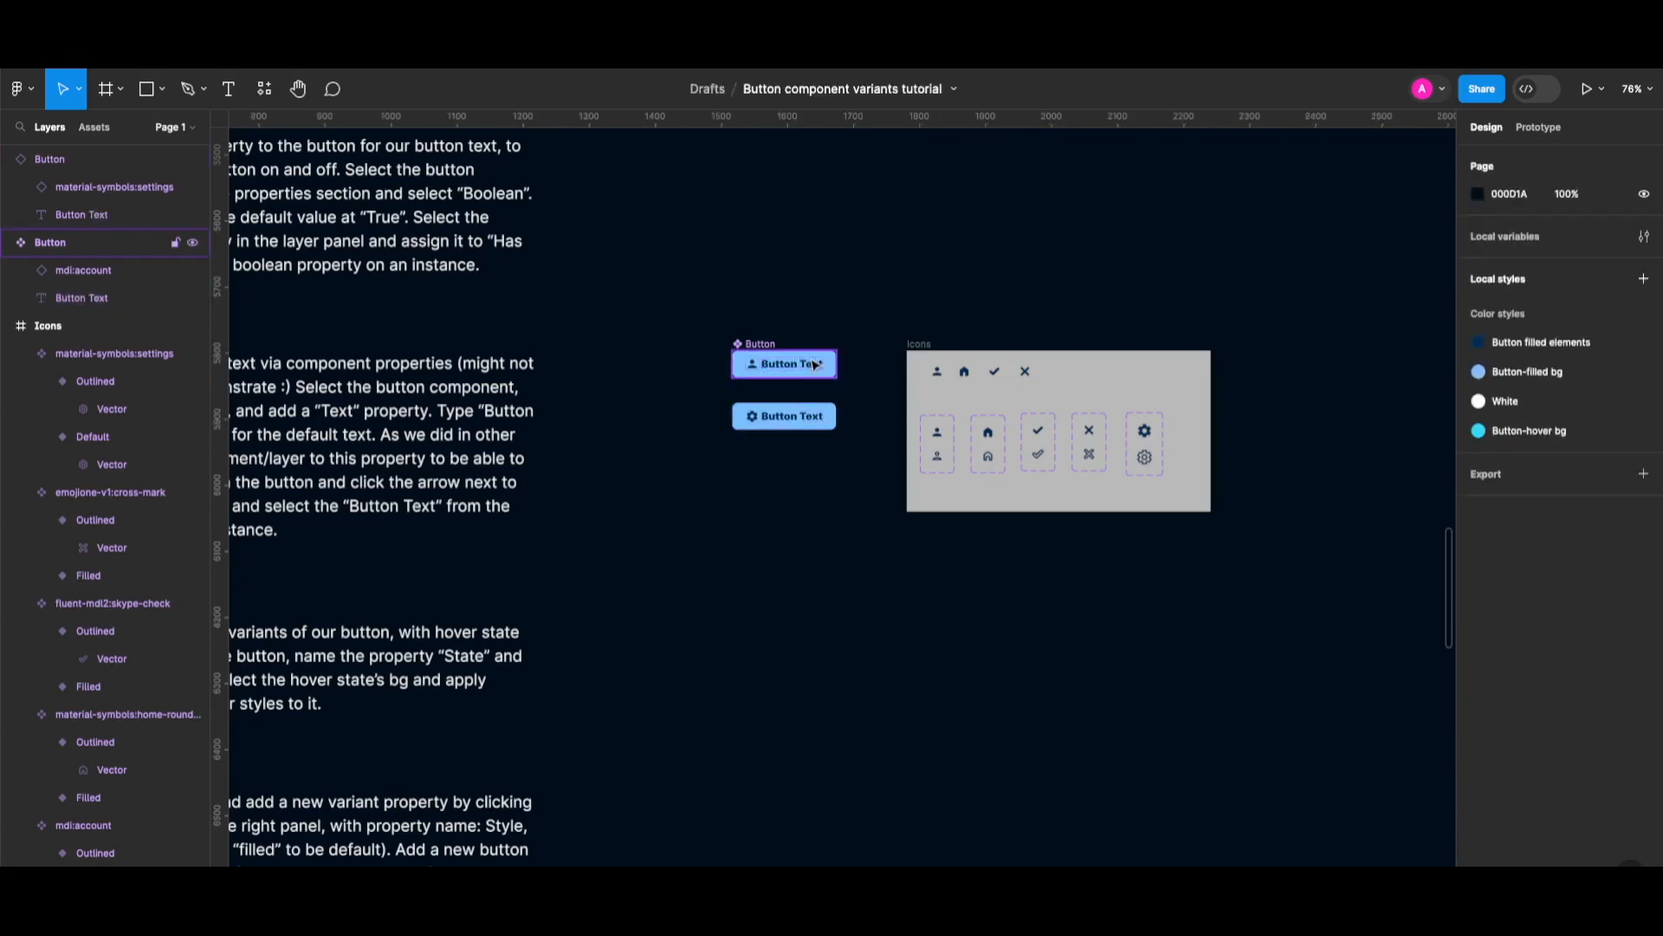
Change the 'Button text' property's default value from 'Button Text' to 'Button'.
left_click(815, 364)
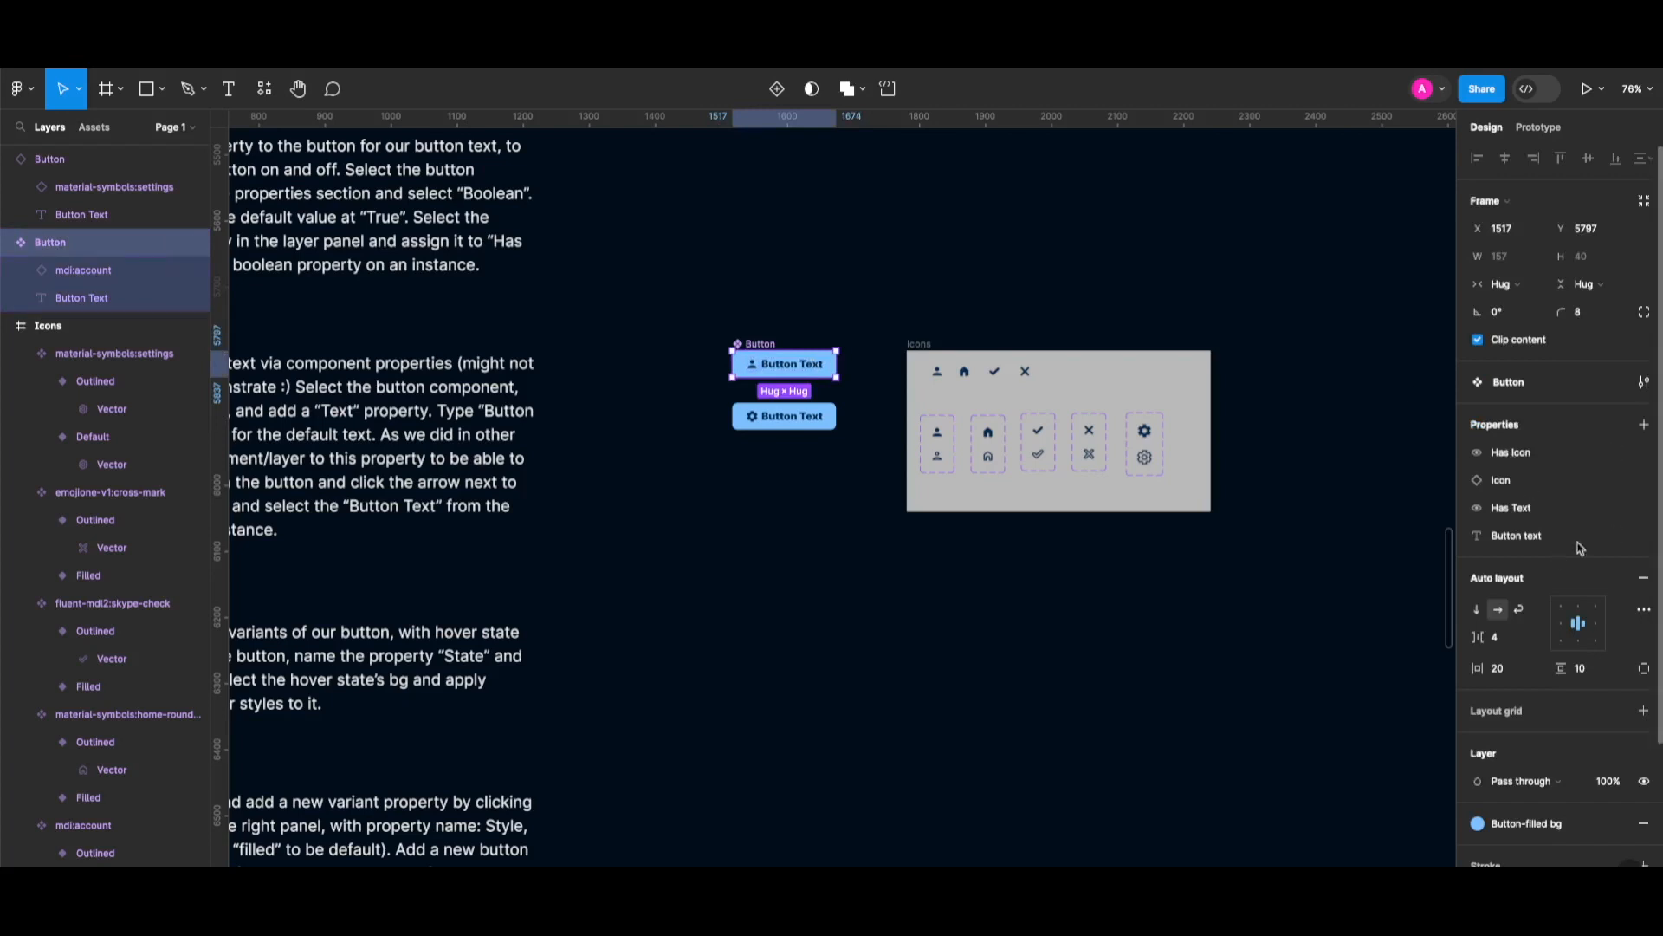
left_click(1616, 536)
key("BackSpace")
key("BackSpace")
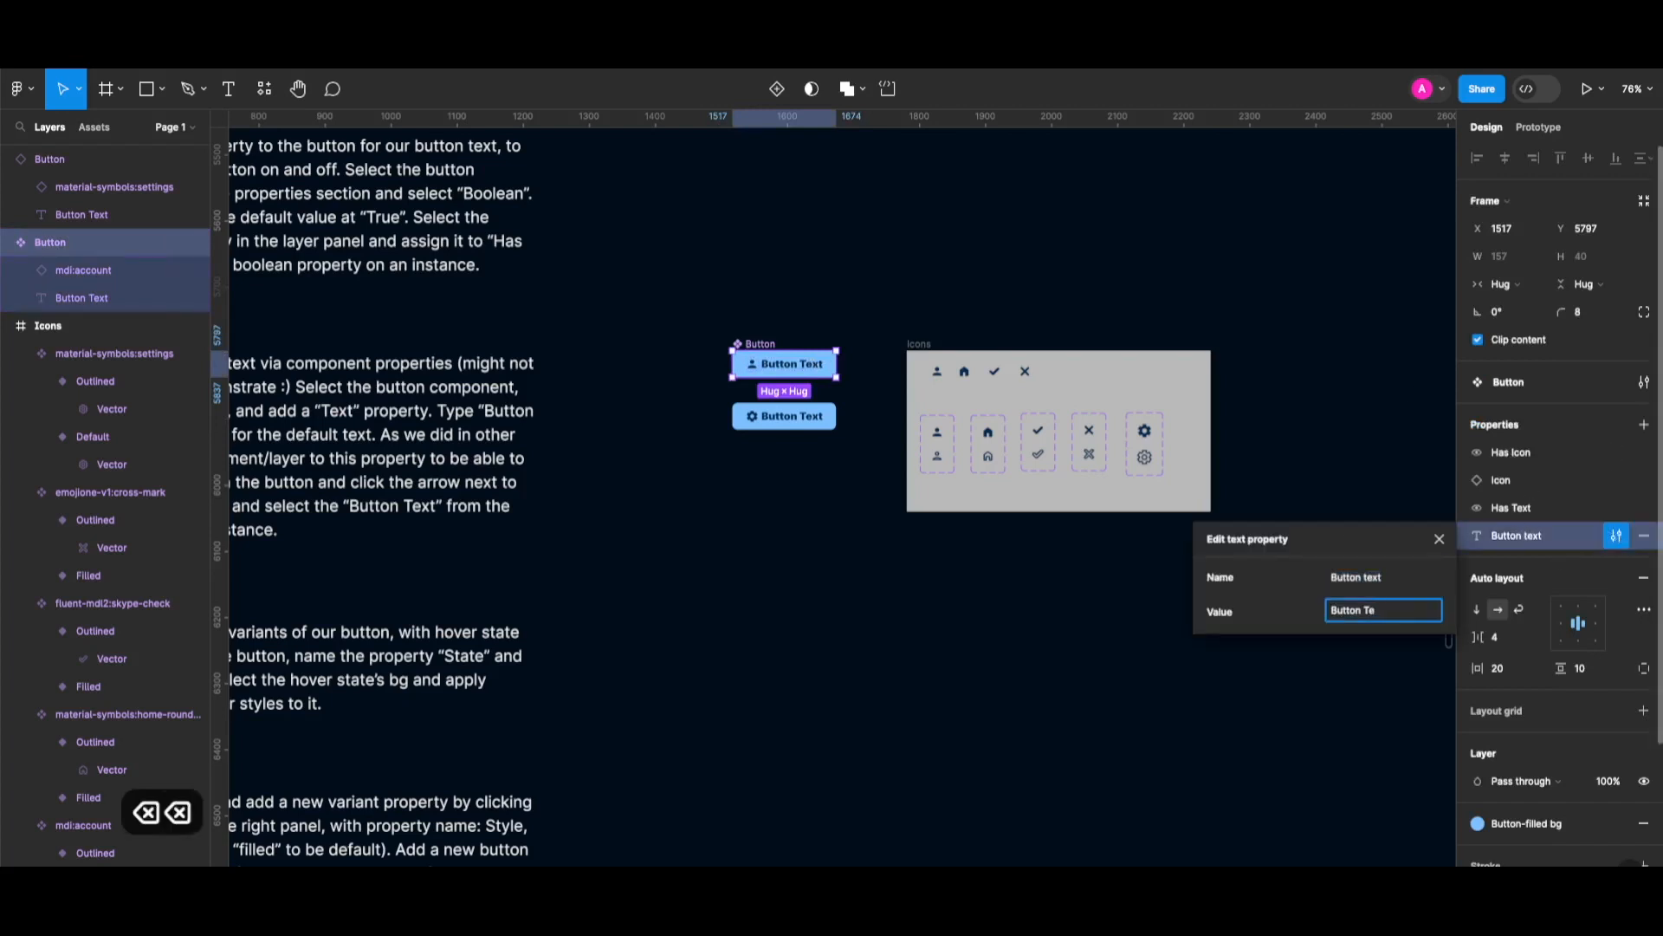
key("BackSpace")
key("BackSpace")
key("BackSpace")
key("Return")
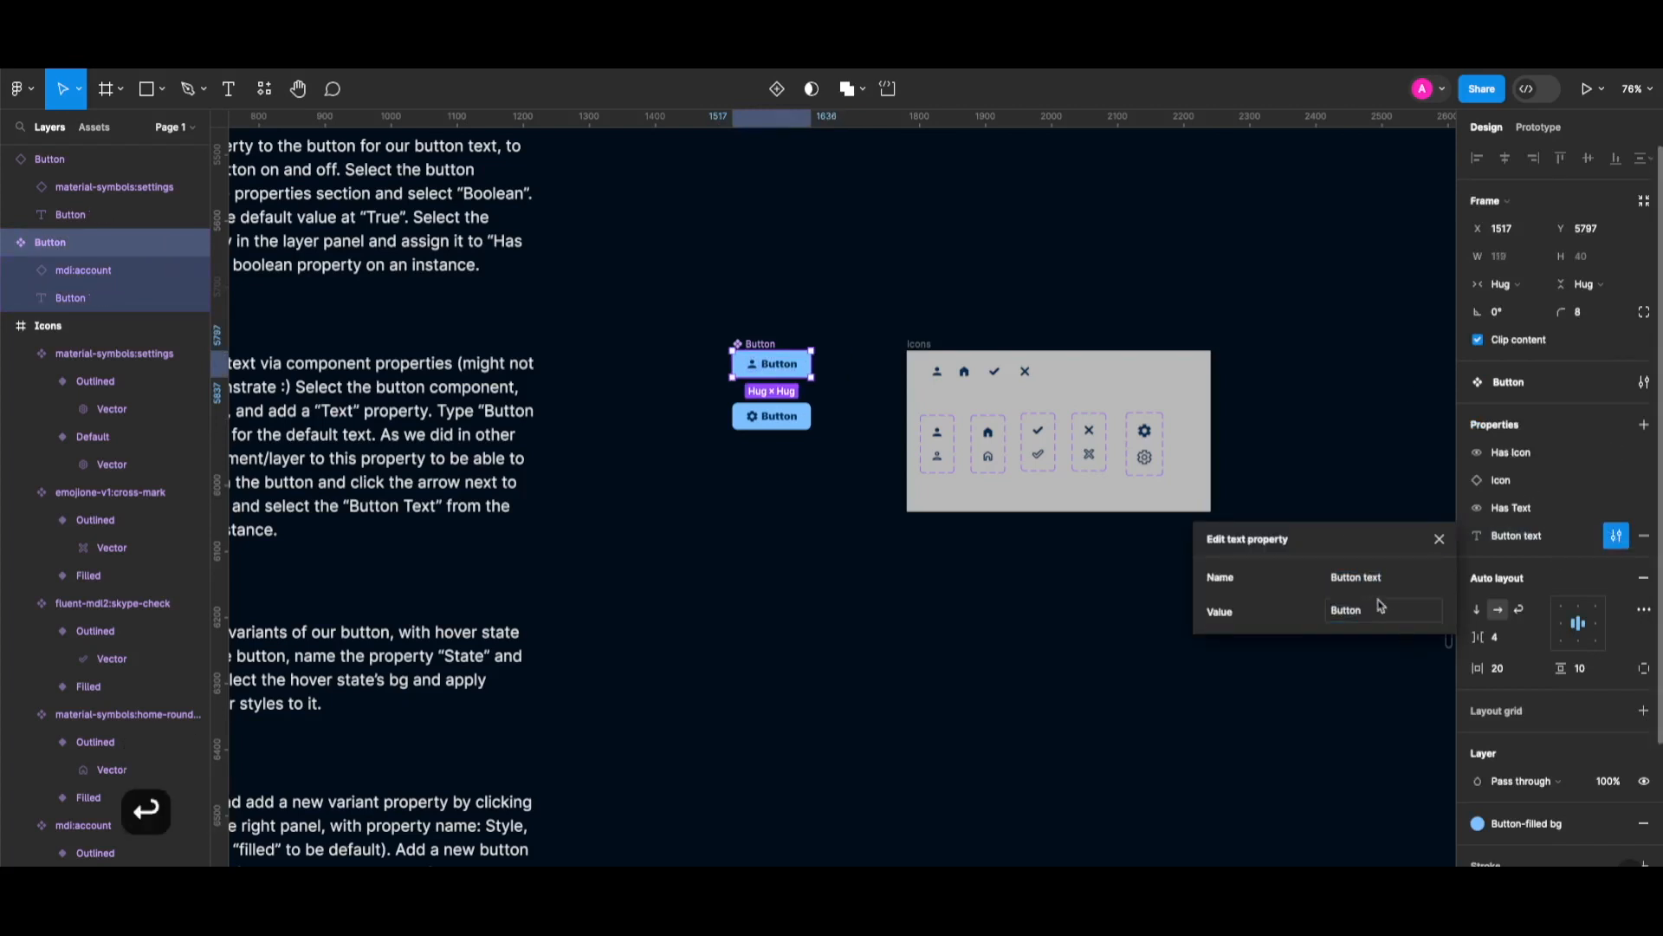
left_click(1440, 539)
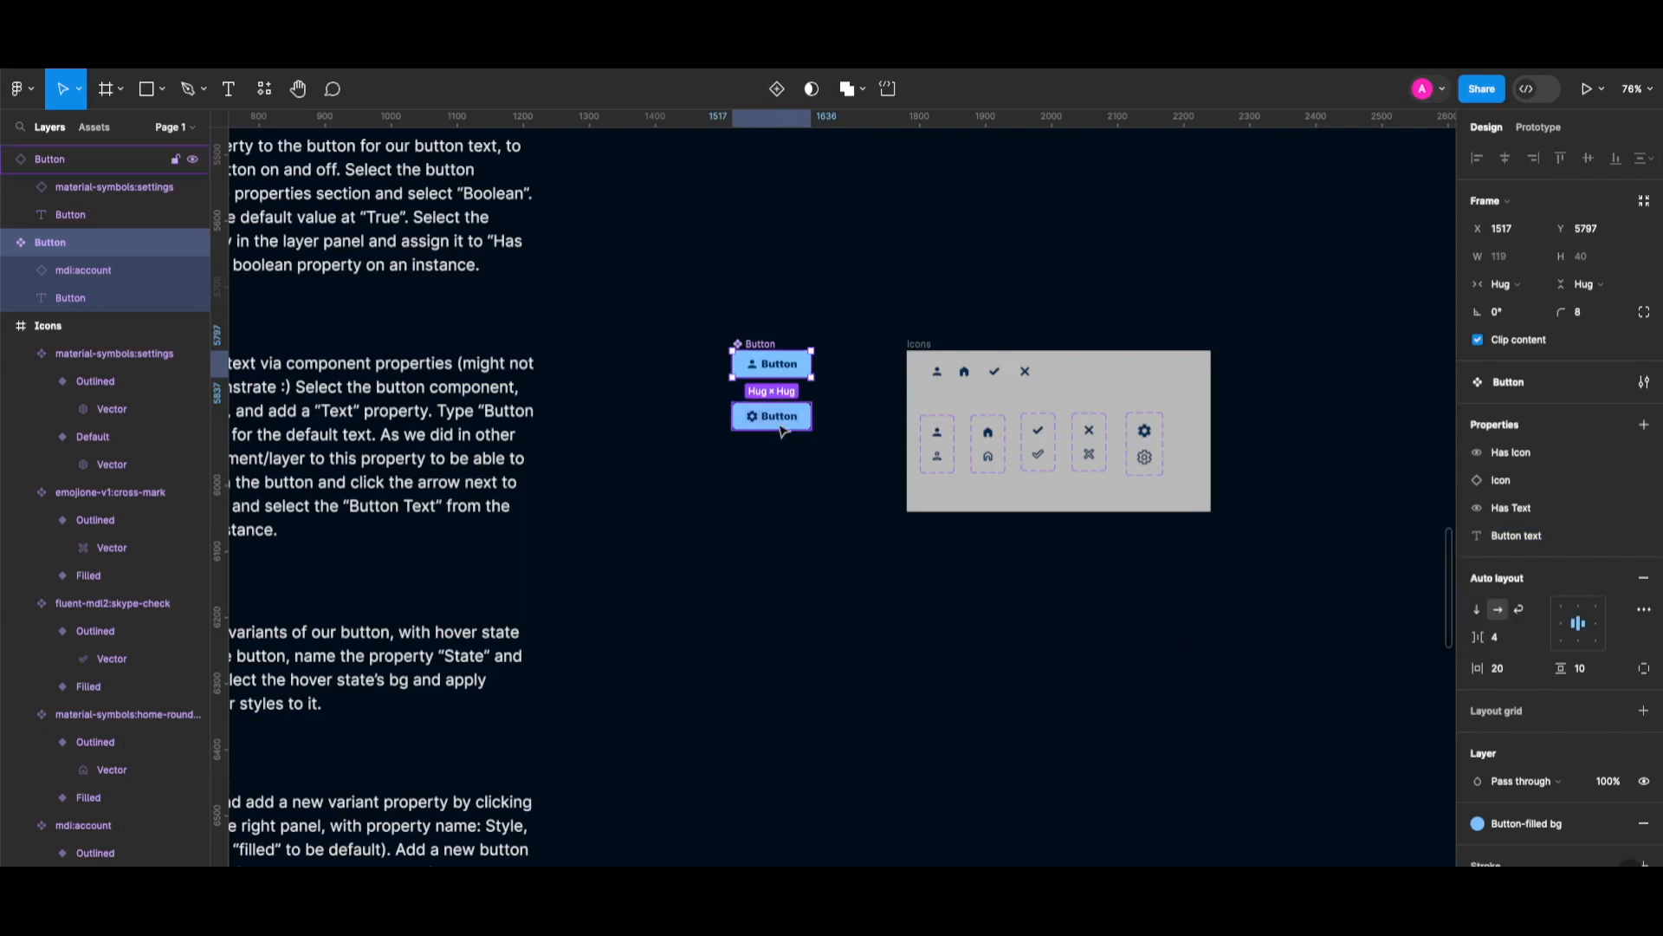
Test an override on the gear button instance by setting its label to 'Text23487623'.
left_click(782, 431)
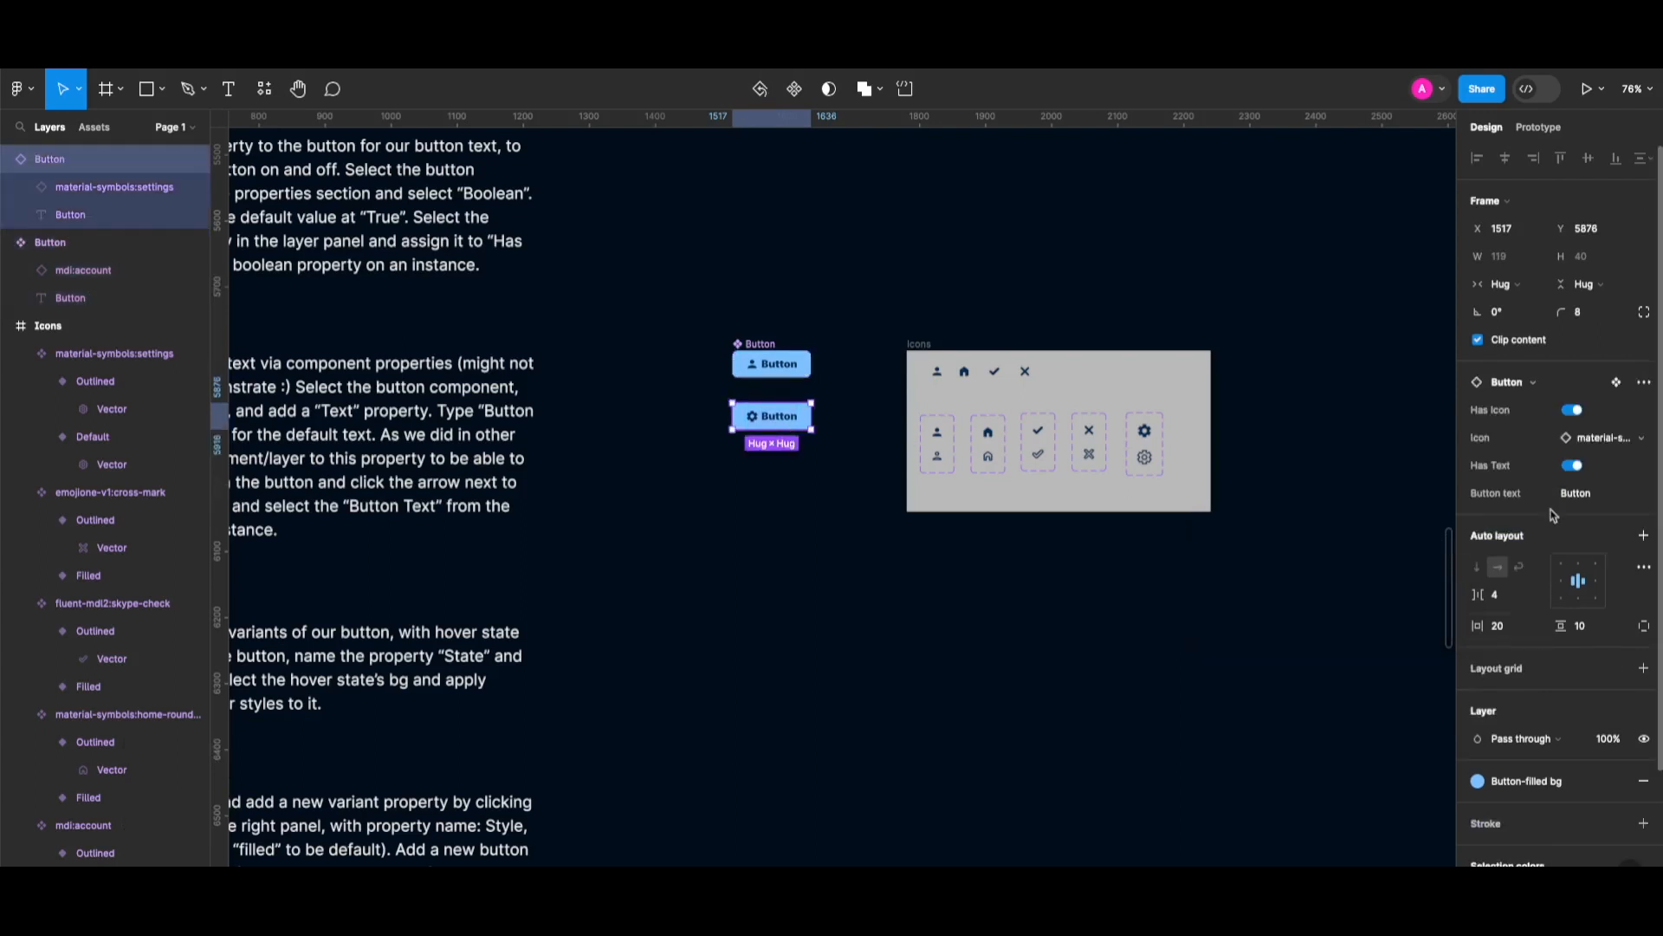
left_click(1596, 496)
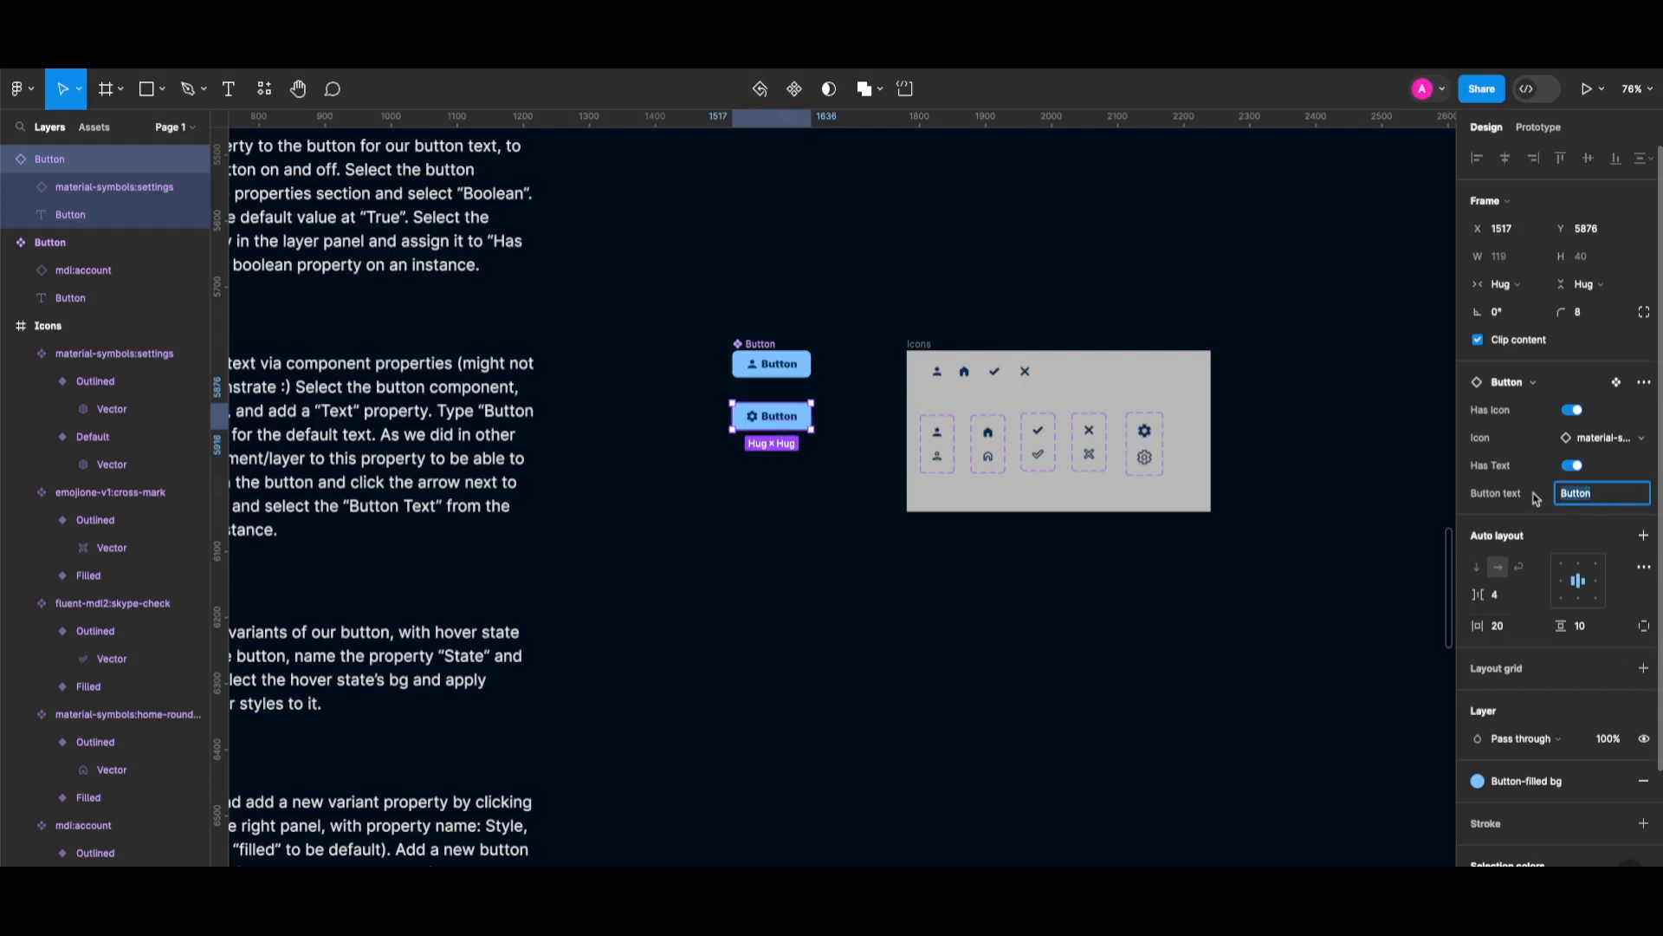
type("Text")
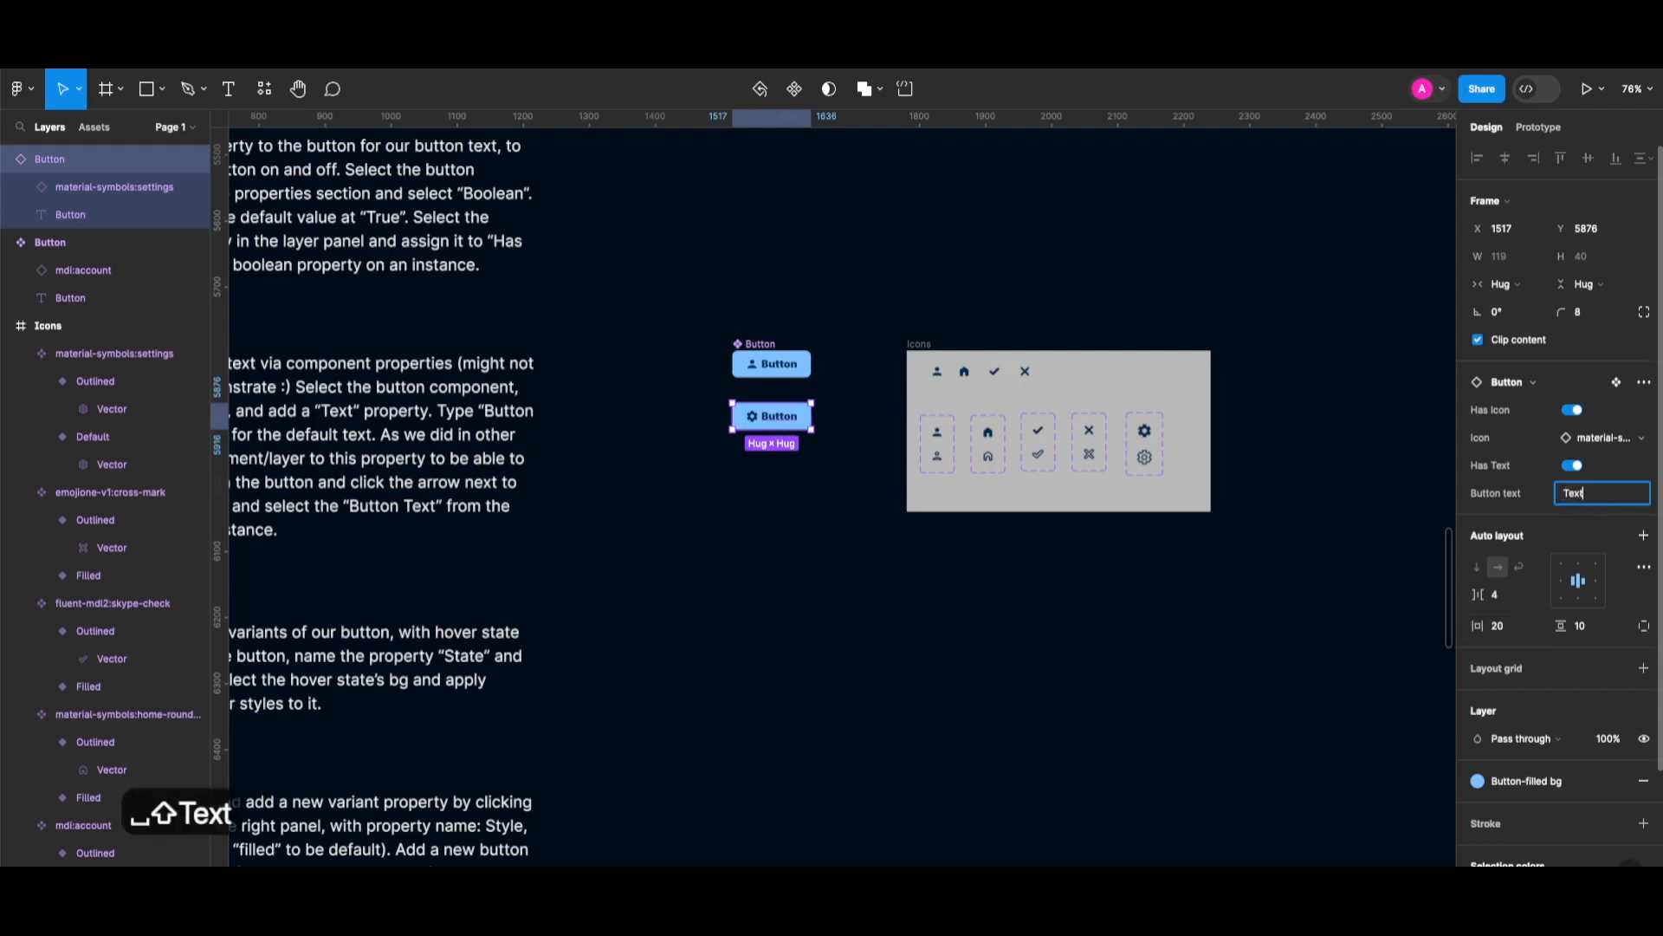
type("23487623")
key("Return")
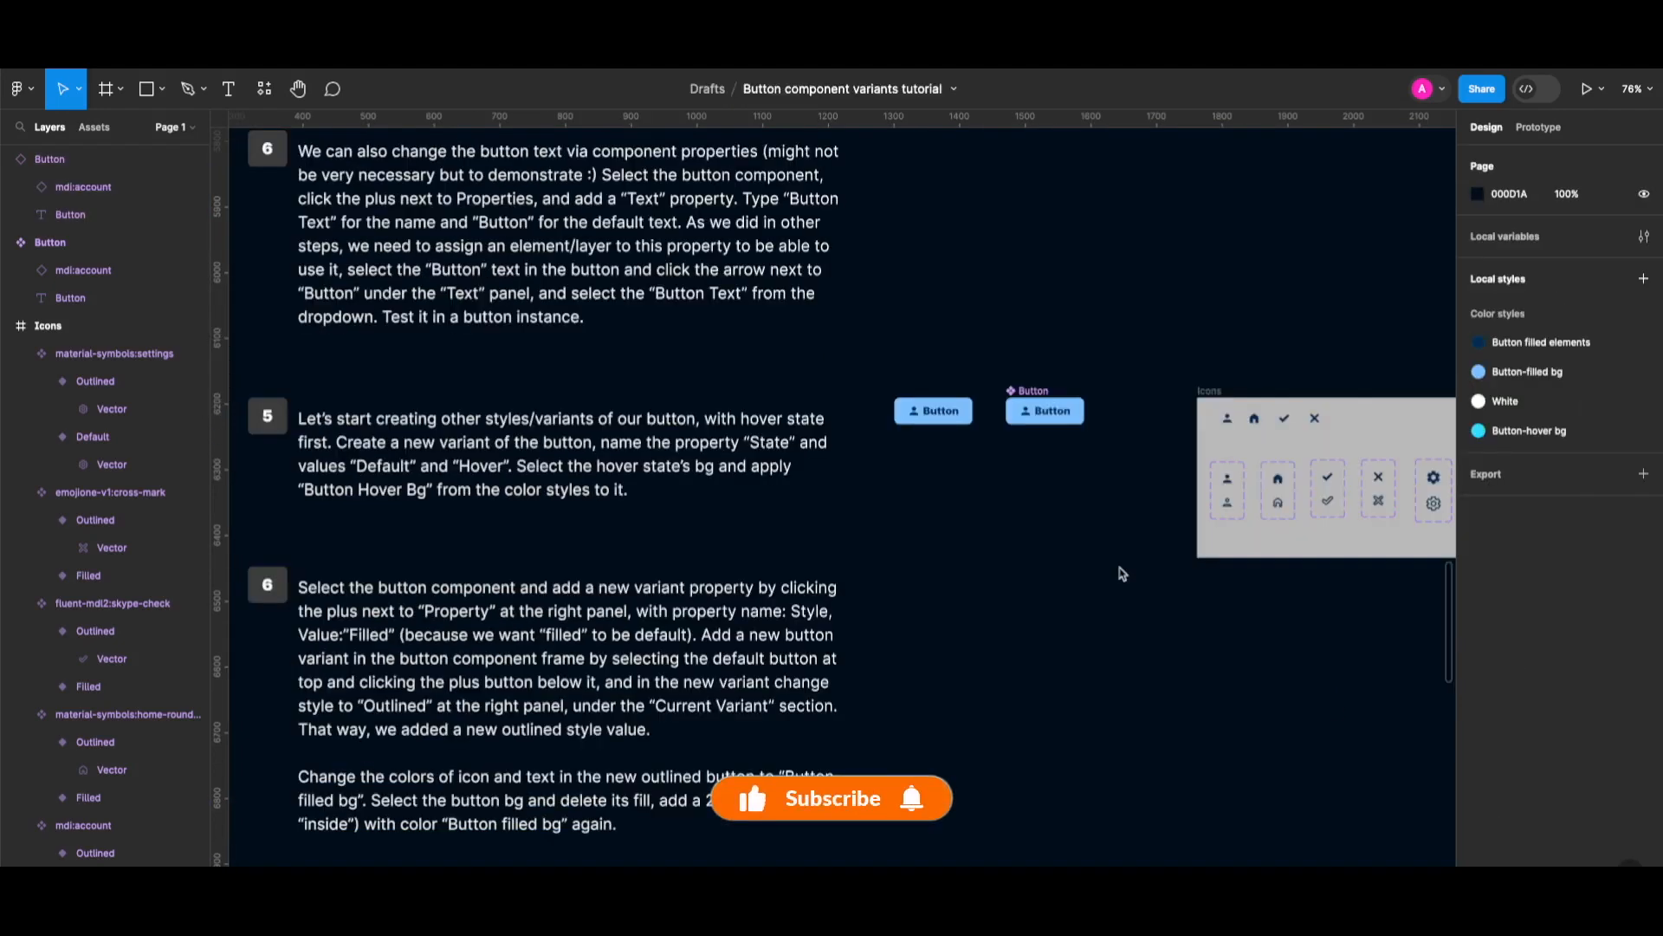
Add a second variant to the Button component.
left_click(1040, 404)
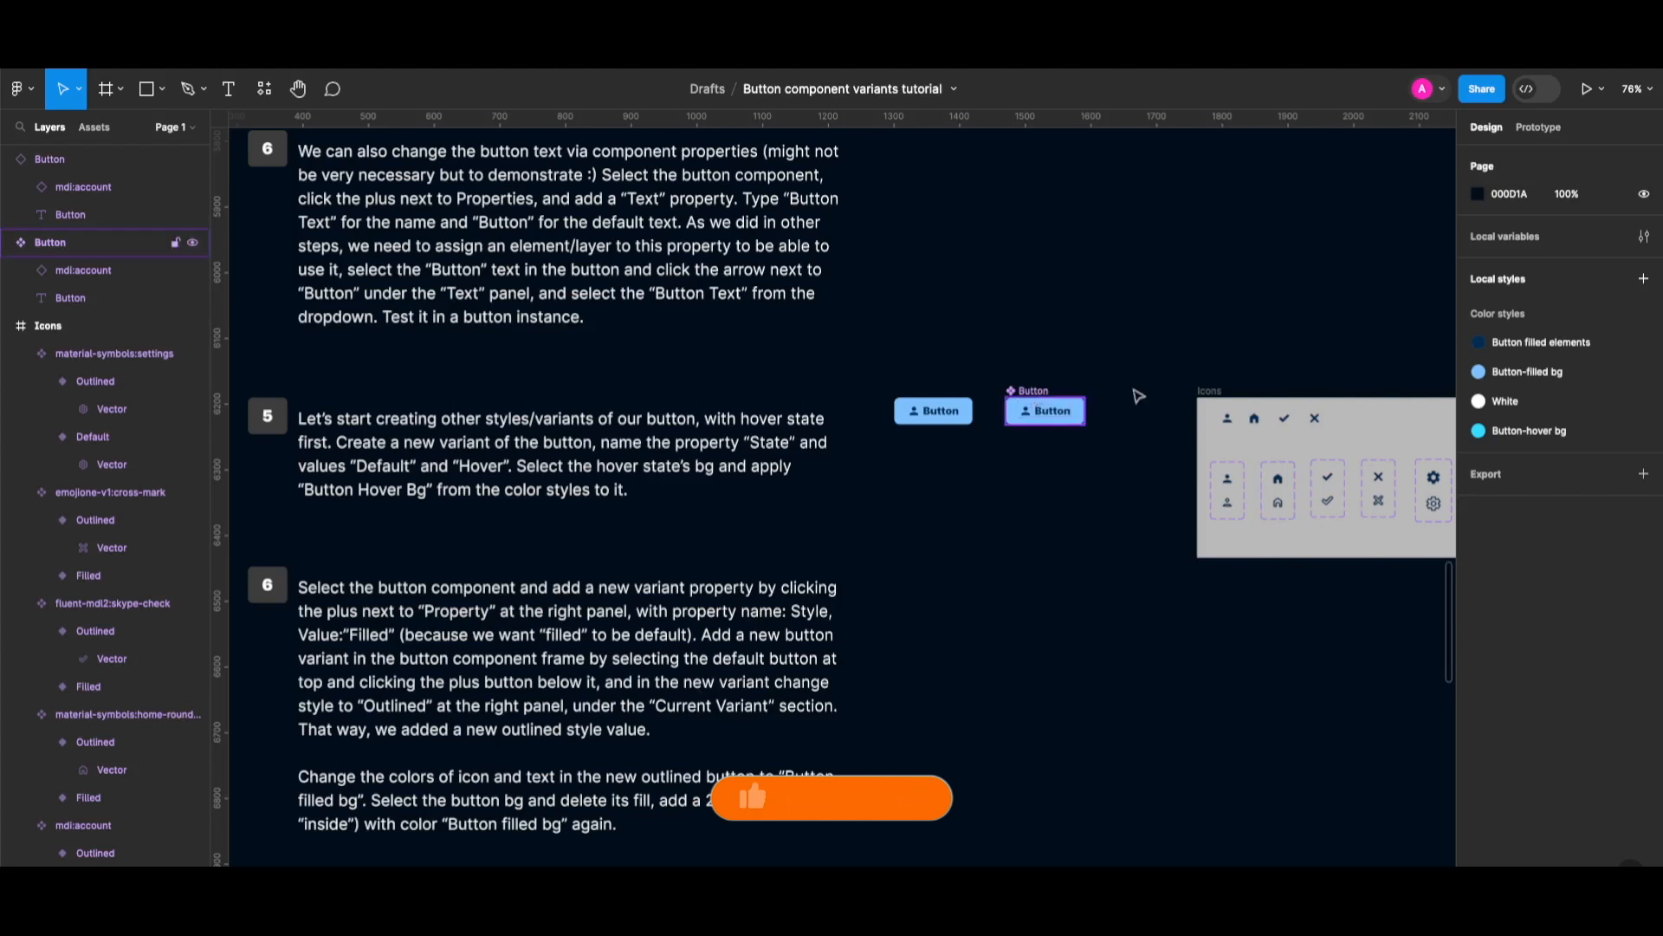
left_click(1044, 394)
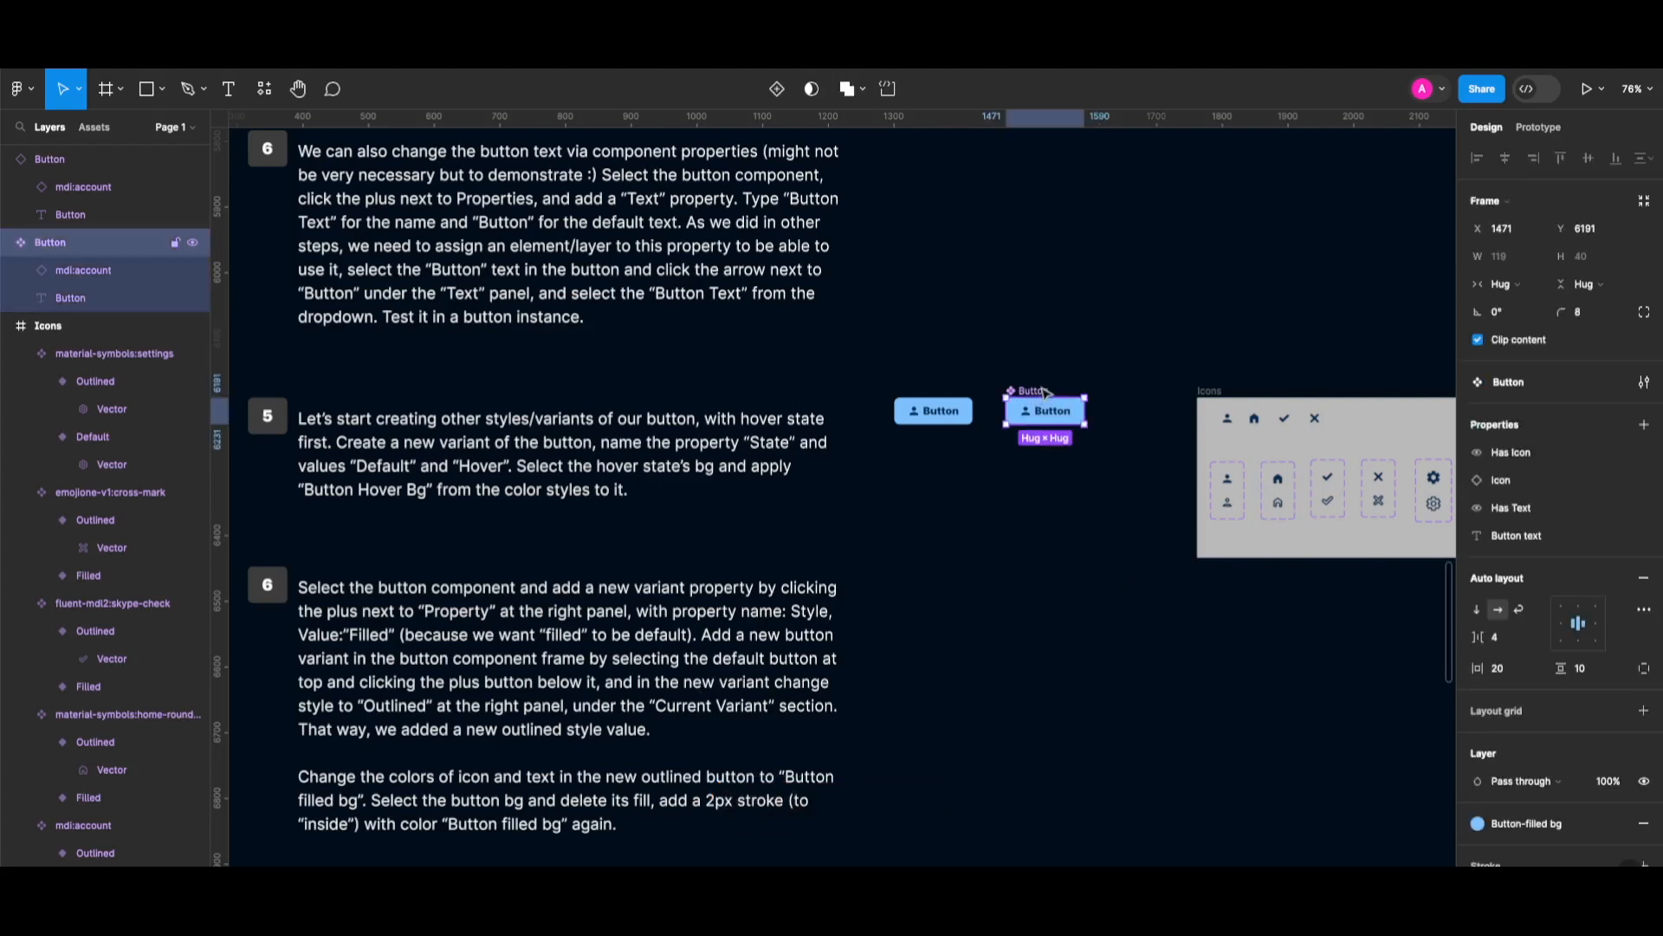
left_click(777, 88)
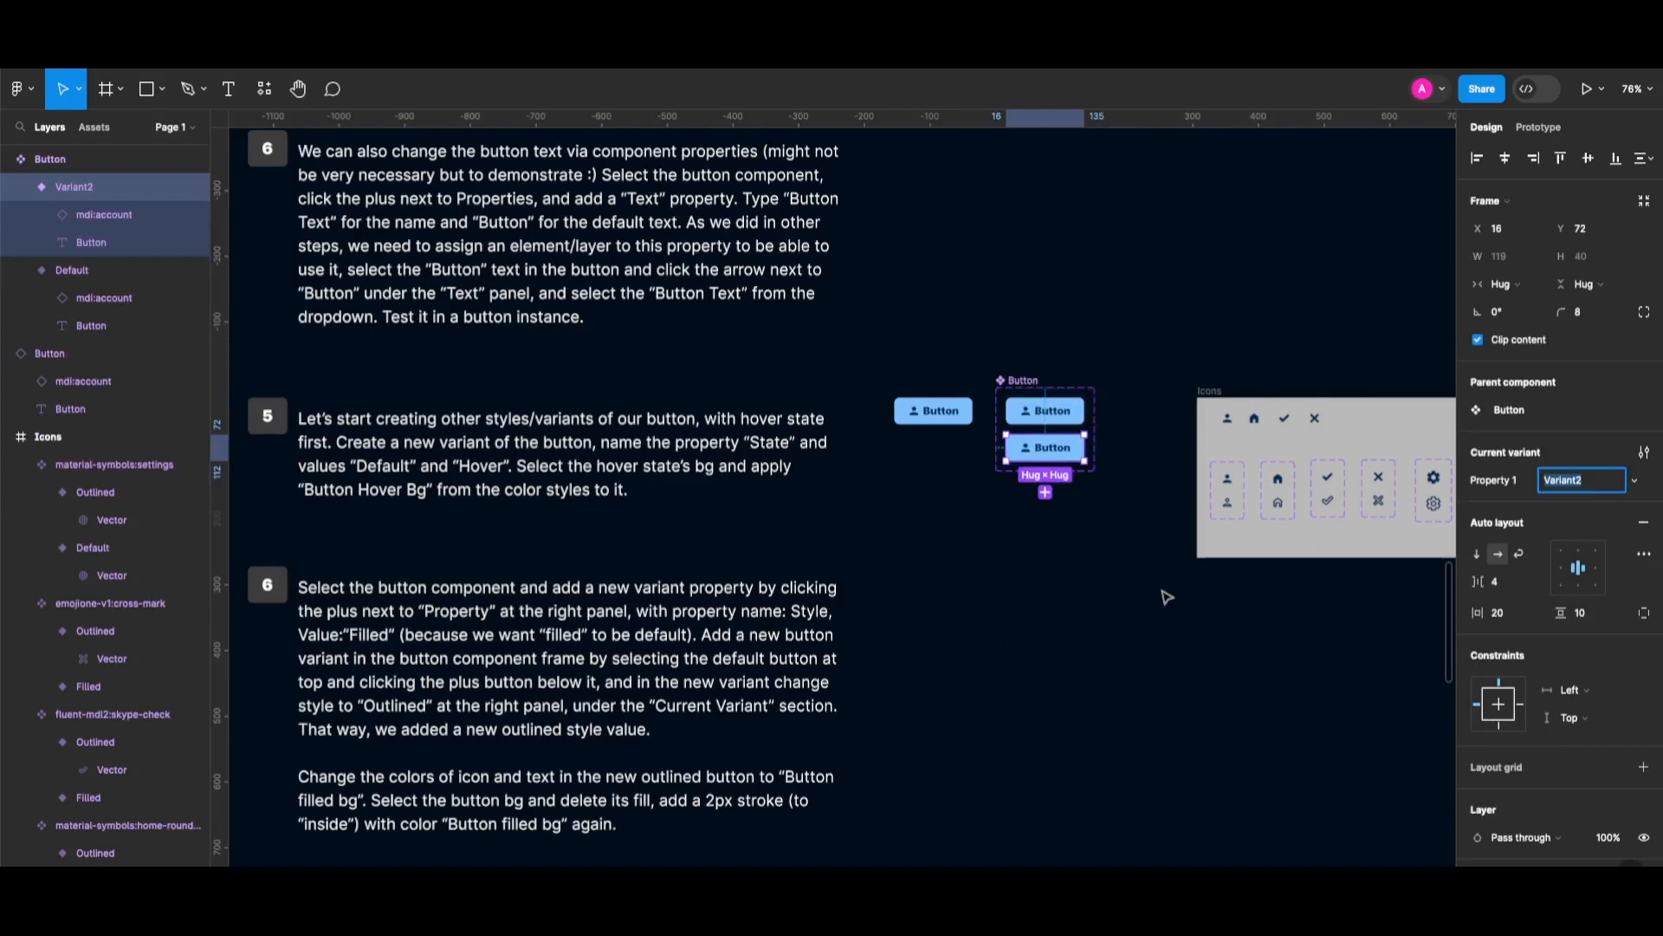
Name the variant property 'State' and set the new variant's value to 'Hover'.
double_click(1494, 482)
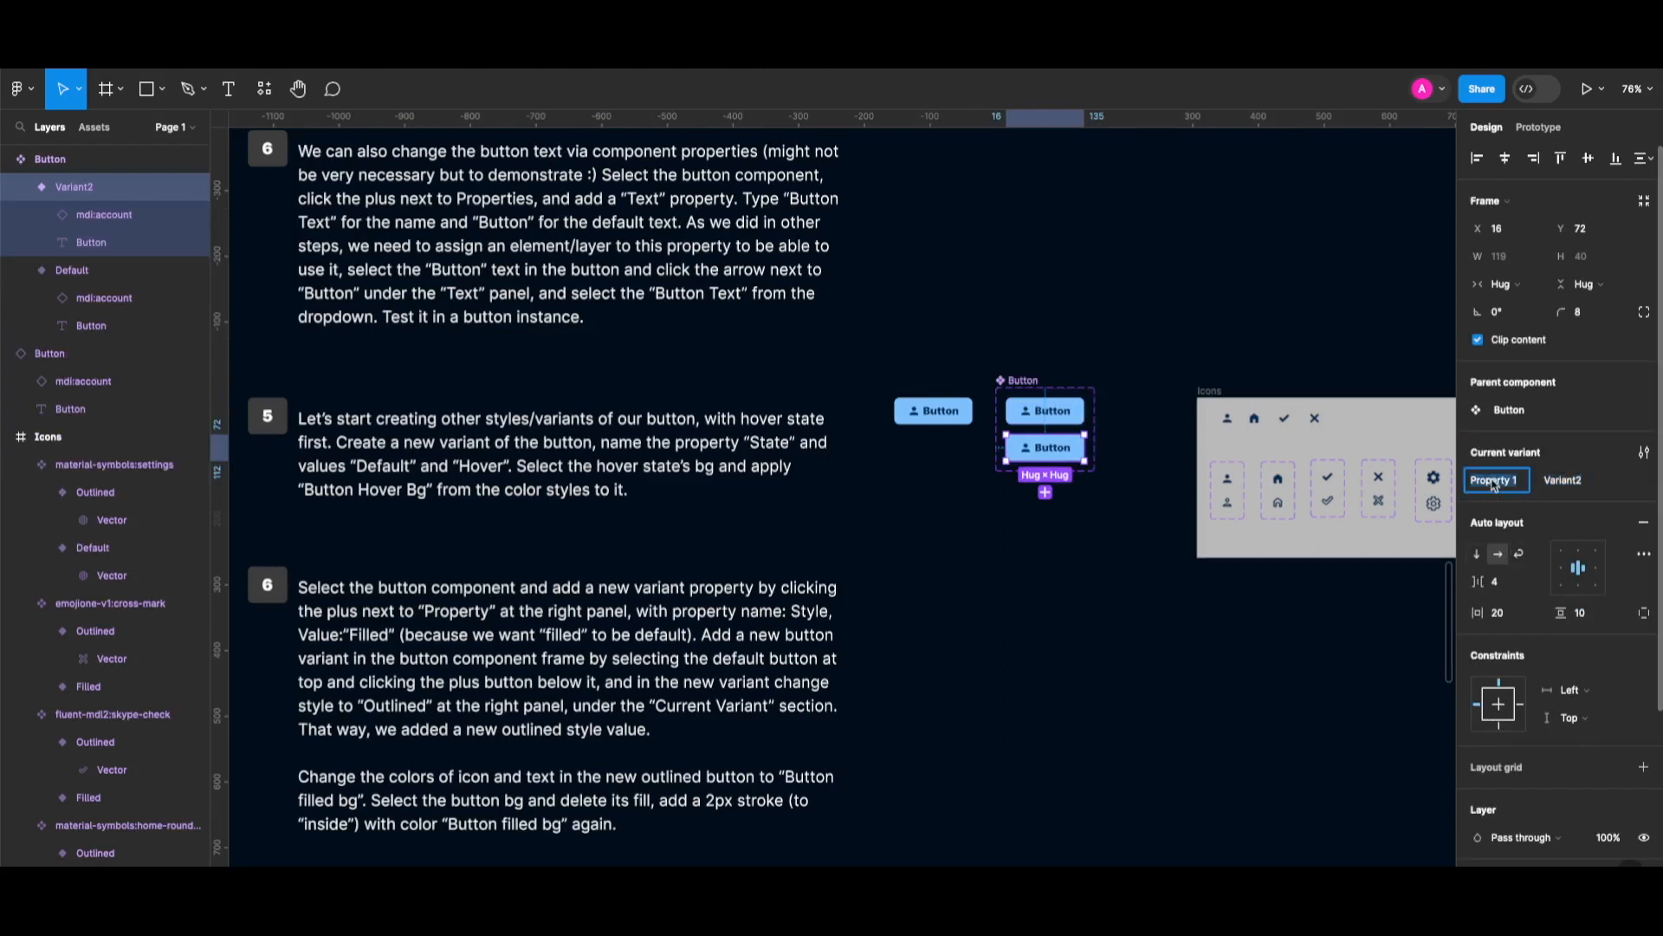
type("S")
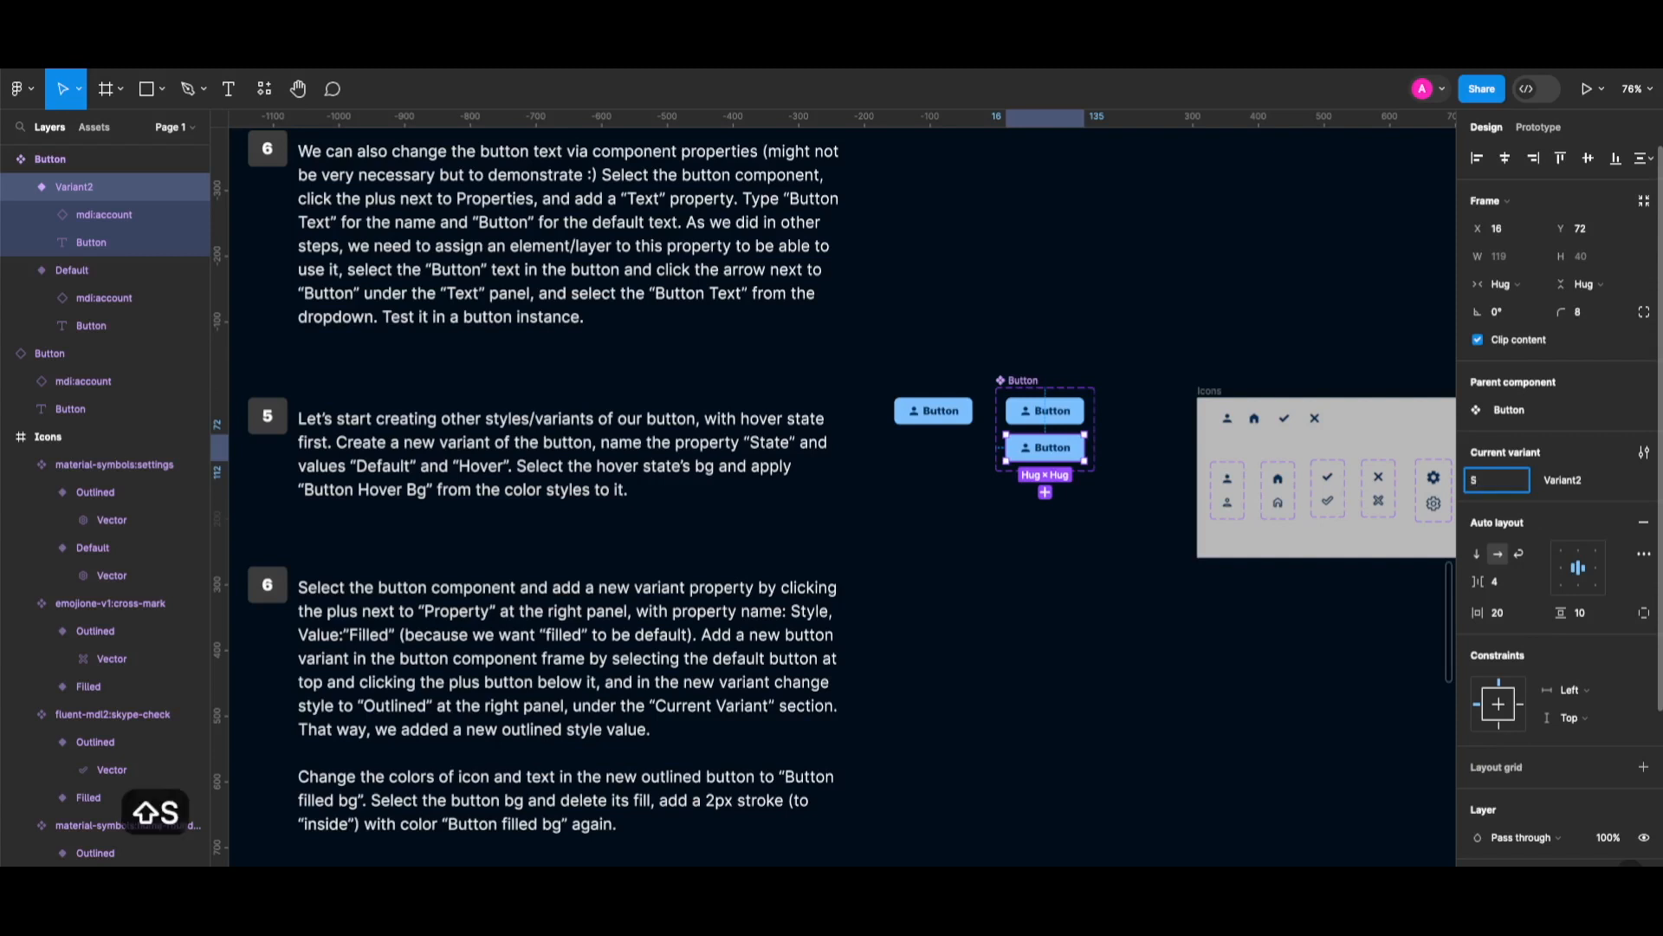
type("tate")
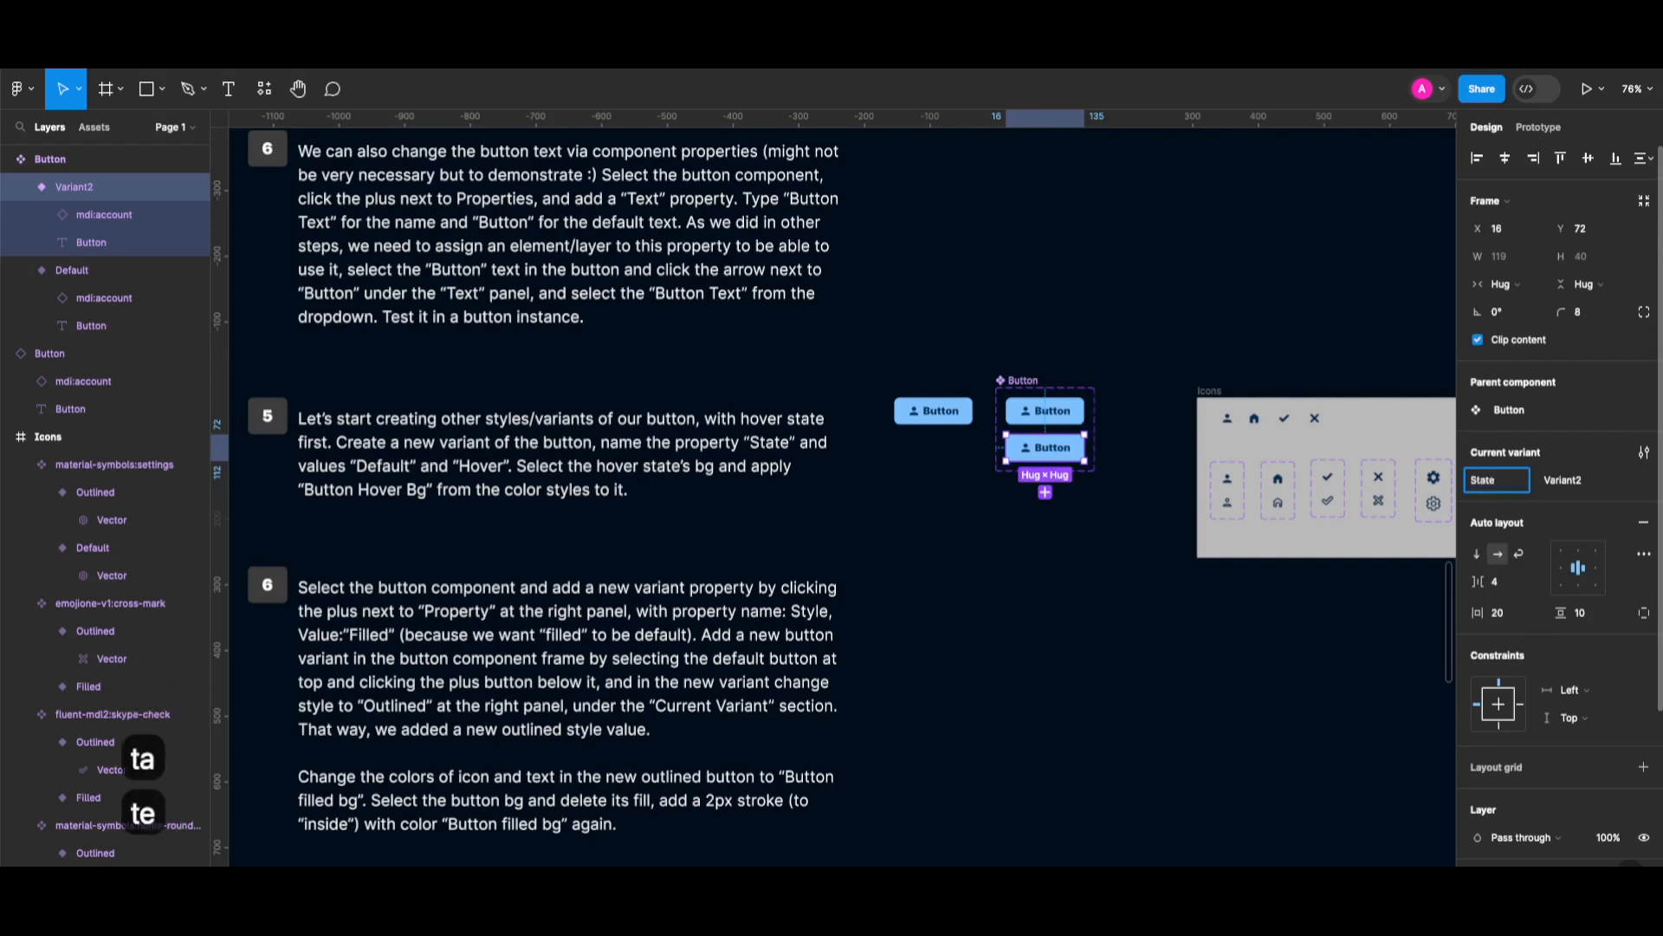
key("Return")
left_click(1575, 482)
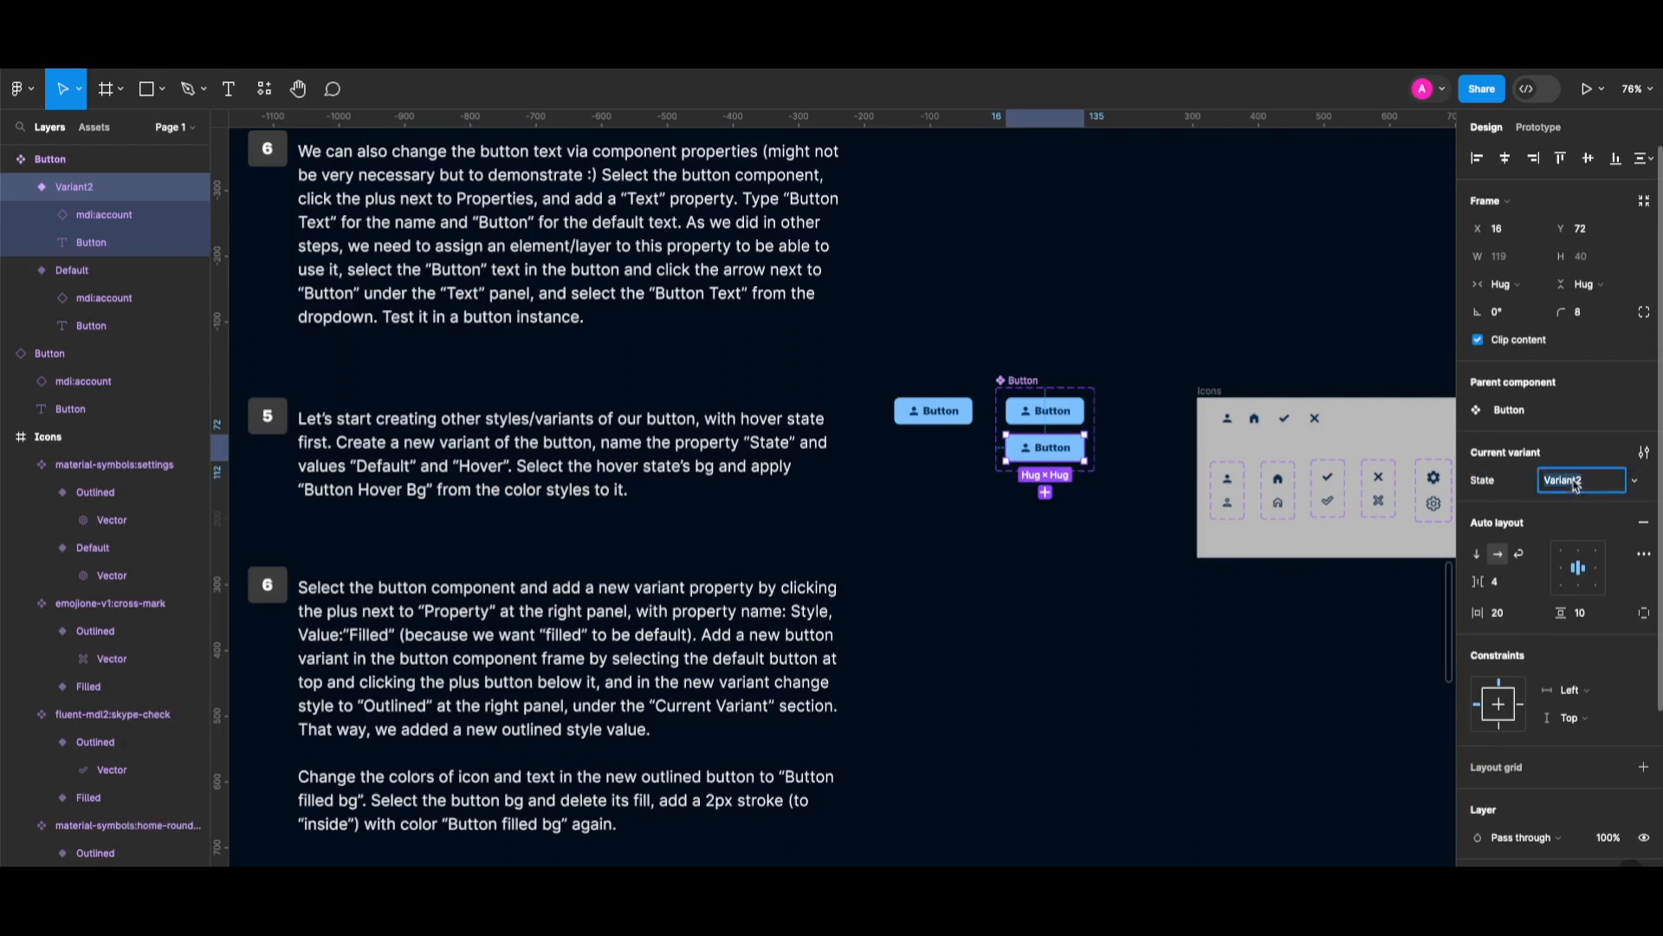
type("Hover")
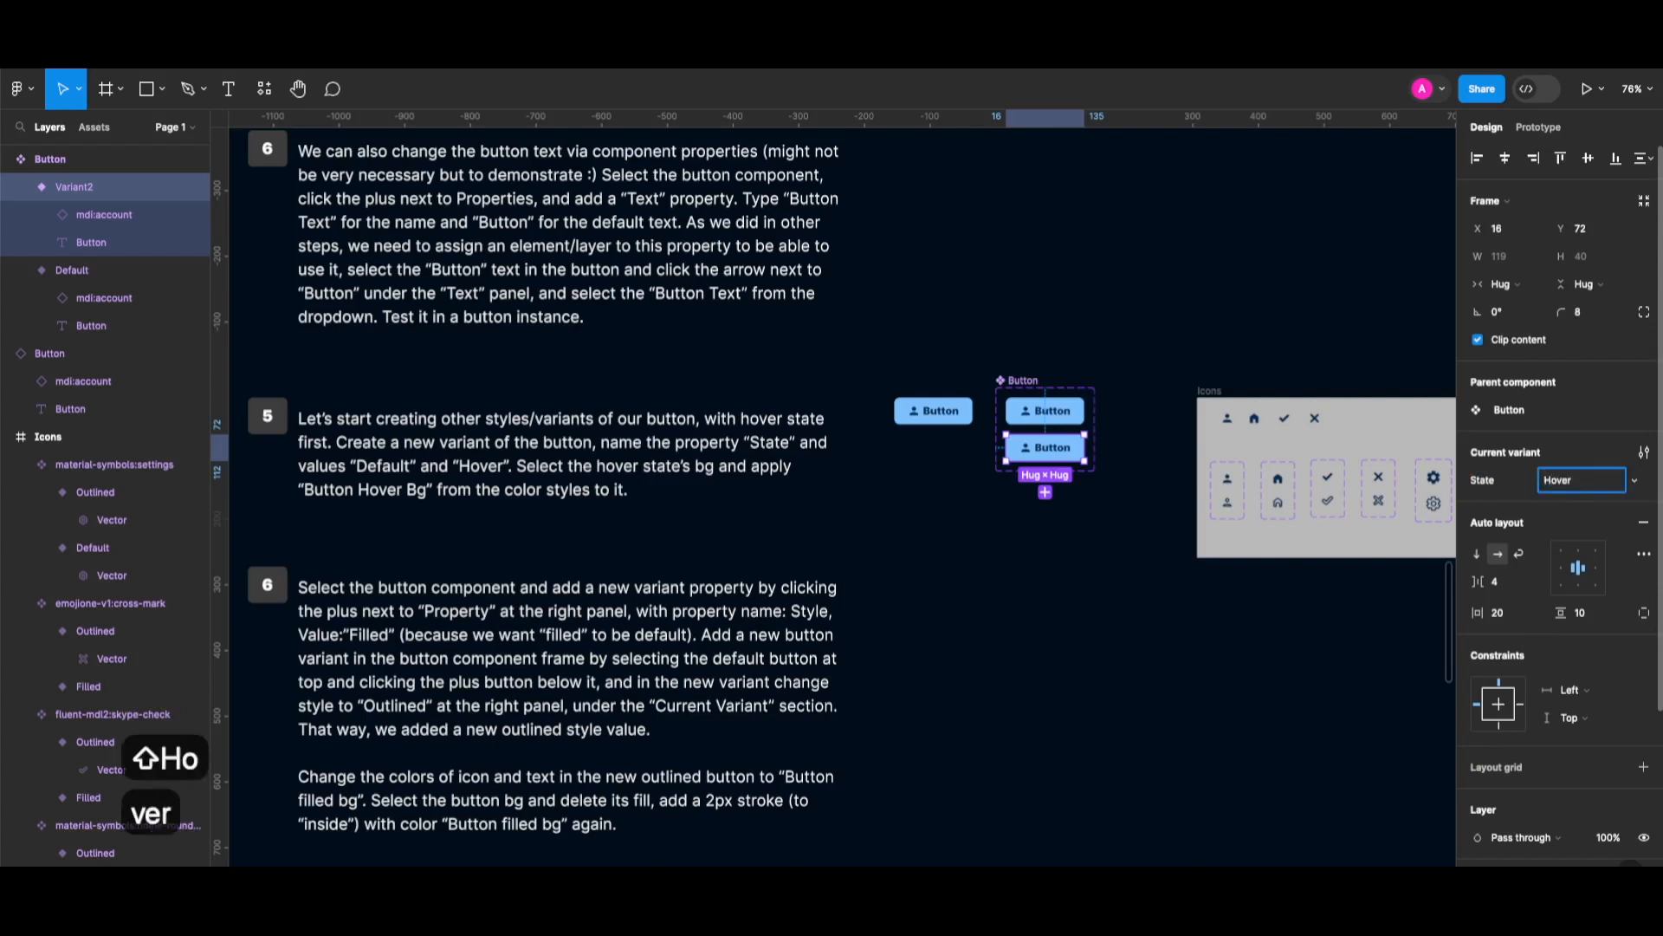
key("Return")
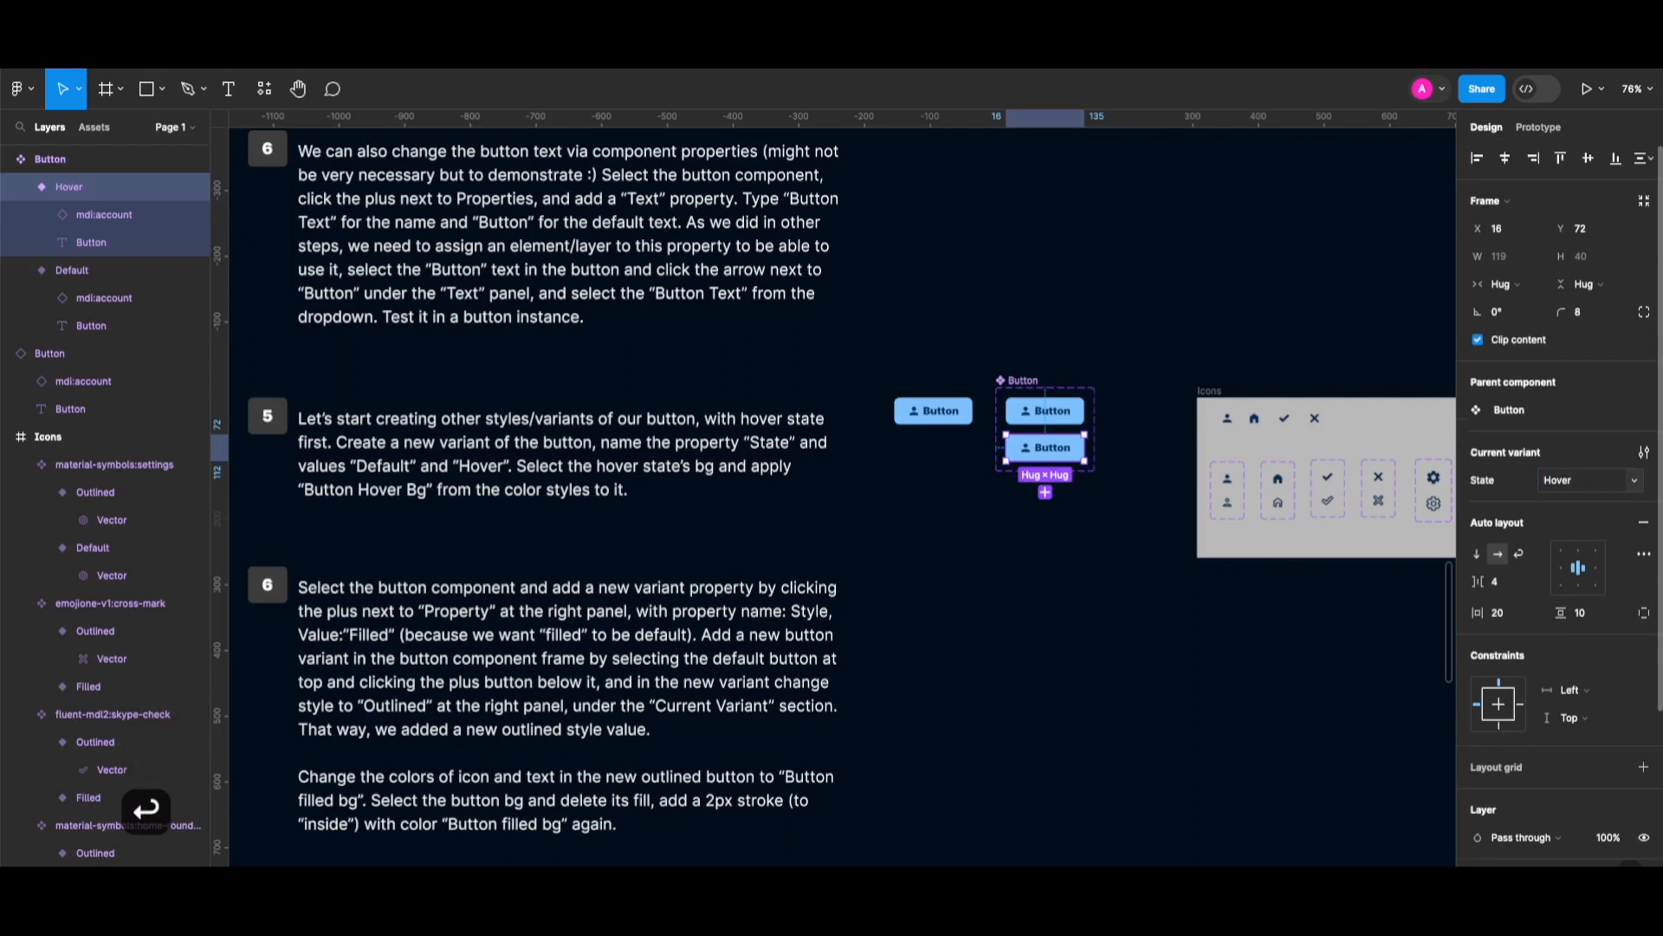
Apply the Button-hover bg colour style to the Hover variant's fill.
scroll(1102, 472, "down", 1)
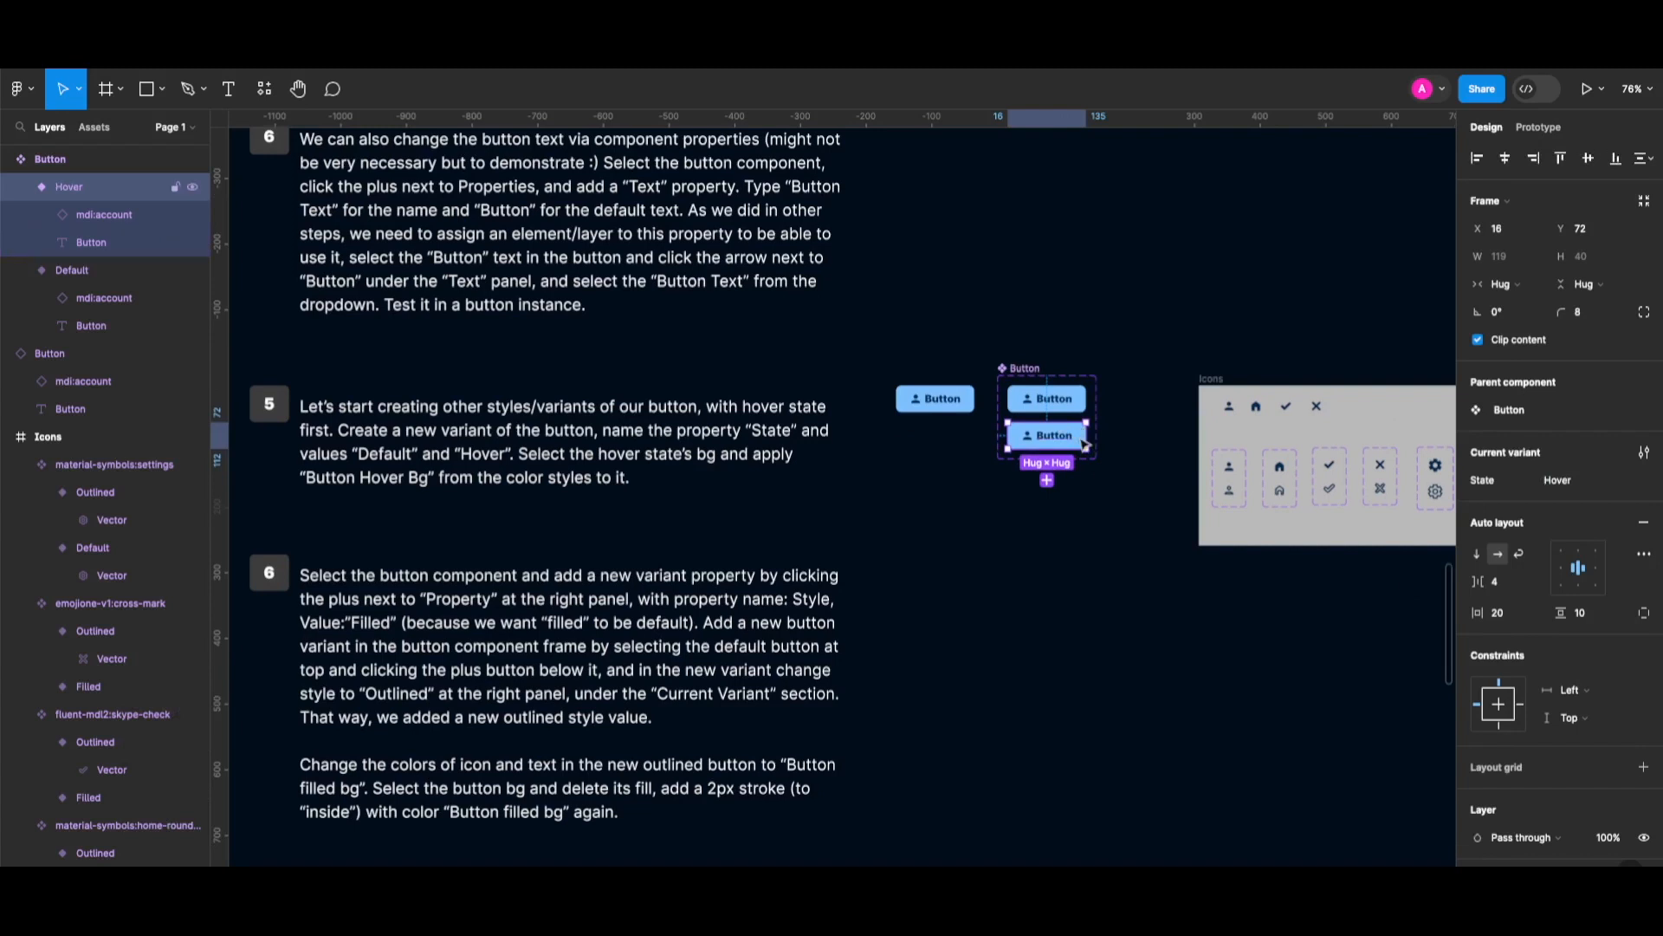
scroll(1551, 622, "down", 3)
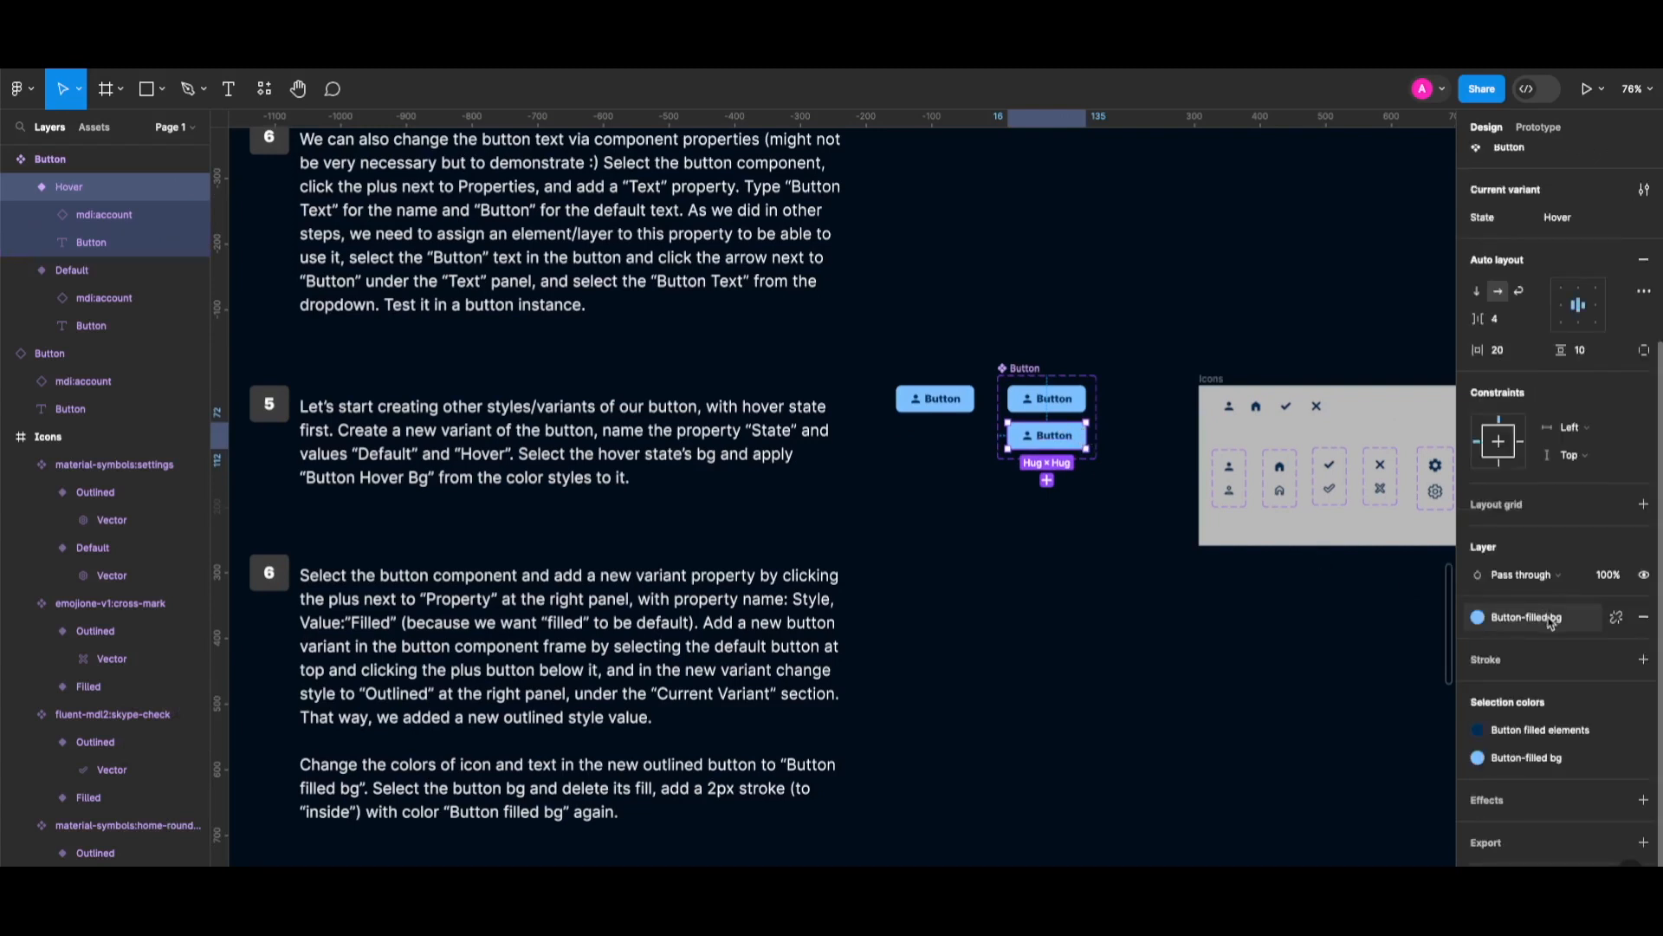
left_click(1551, 622)
left_click(1357, 736)
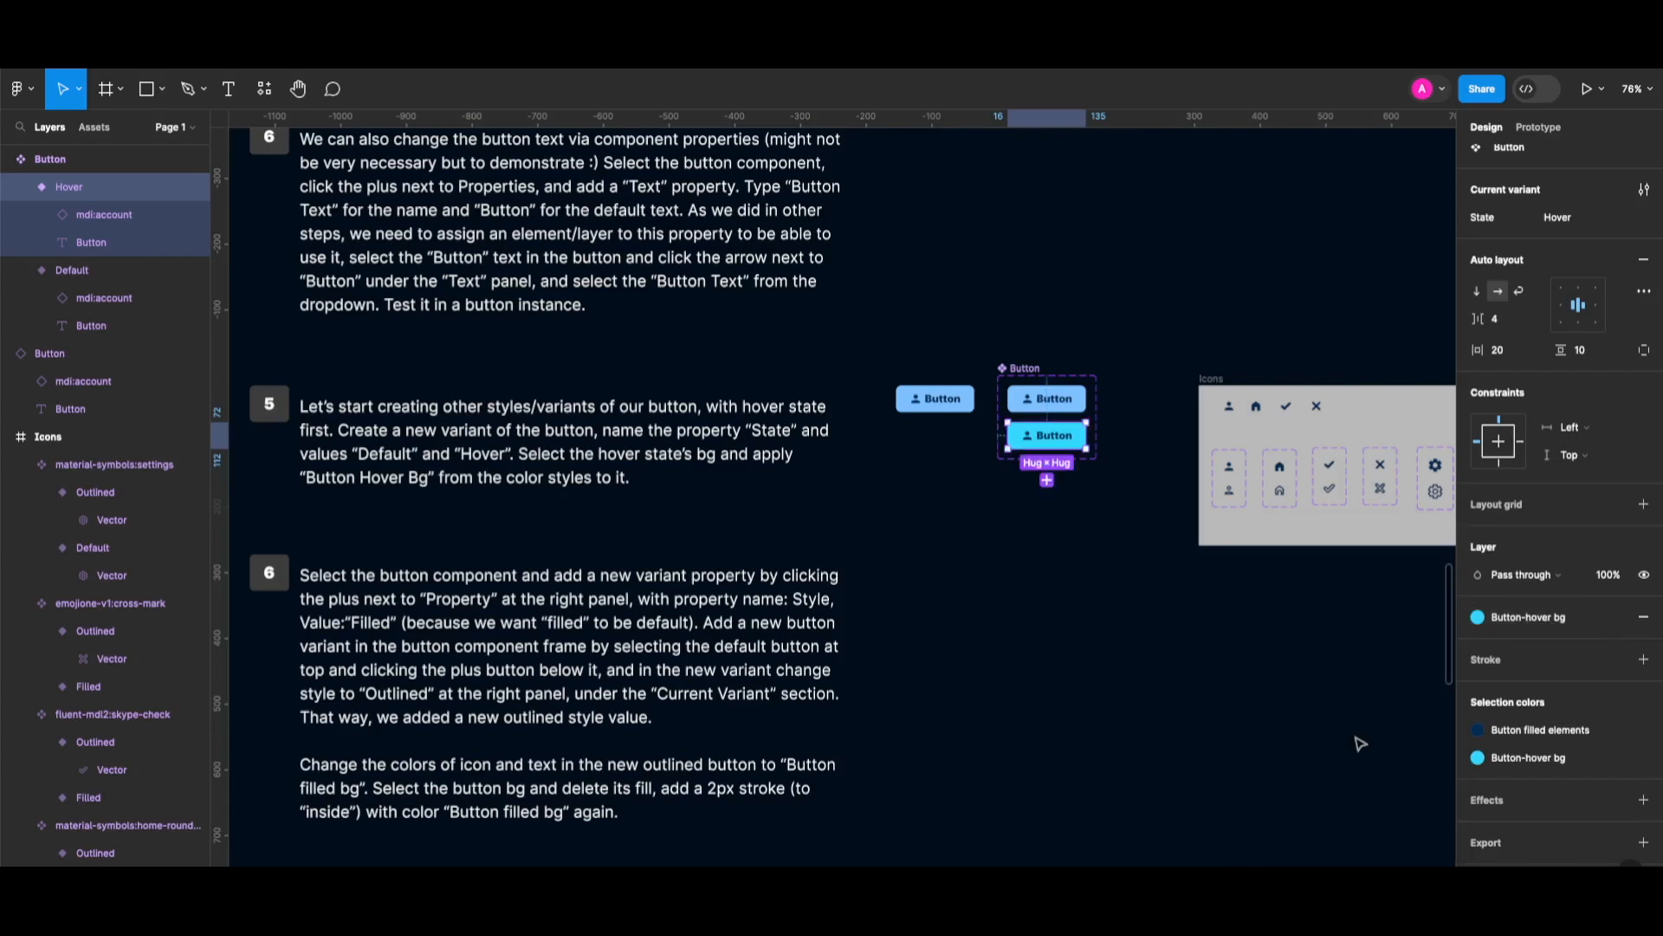
left_click(1162, 694)
scroll(960, 736, "down", 3)
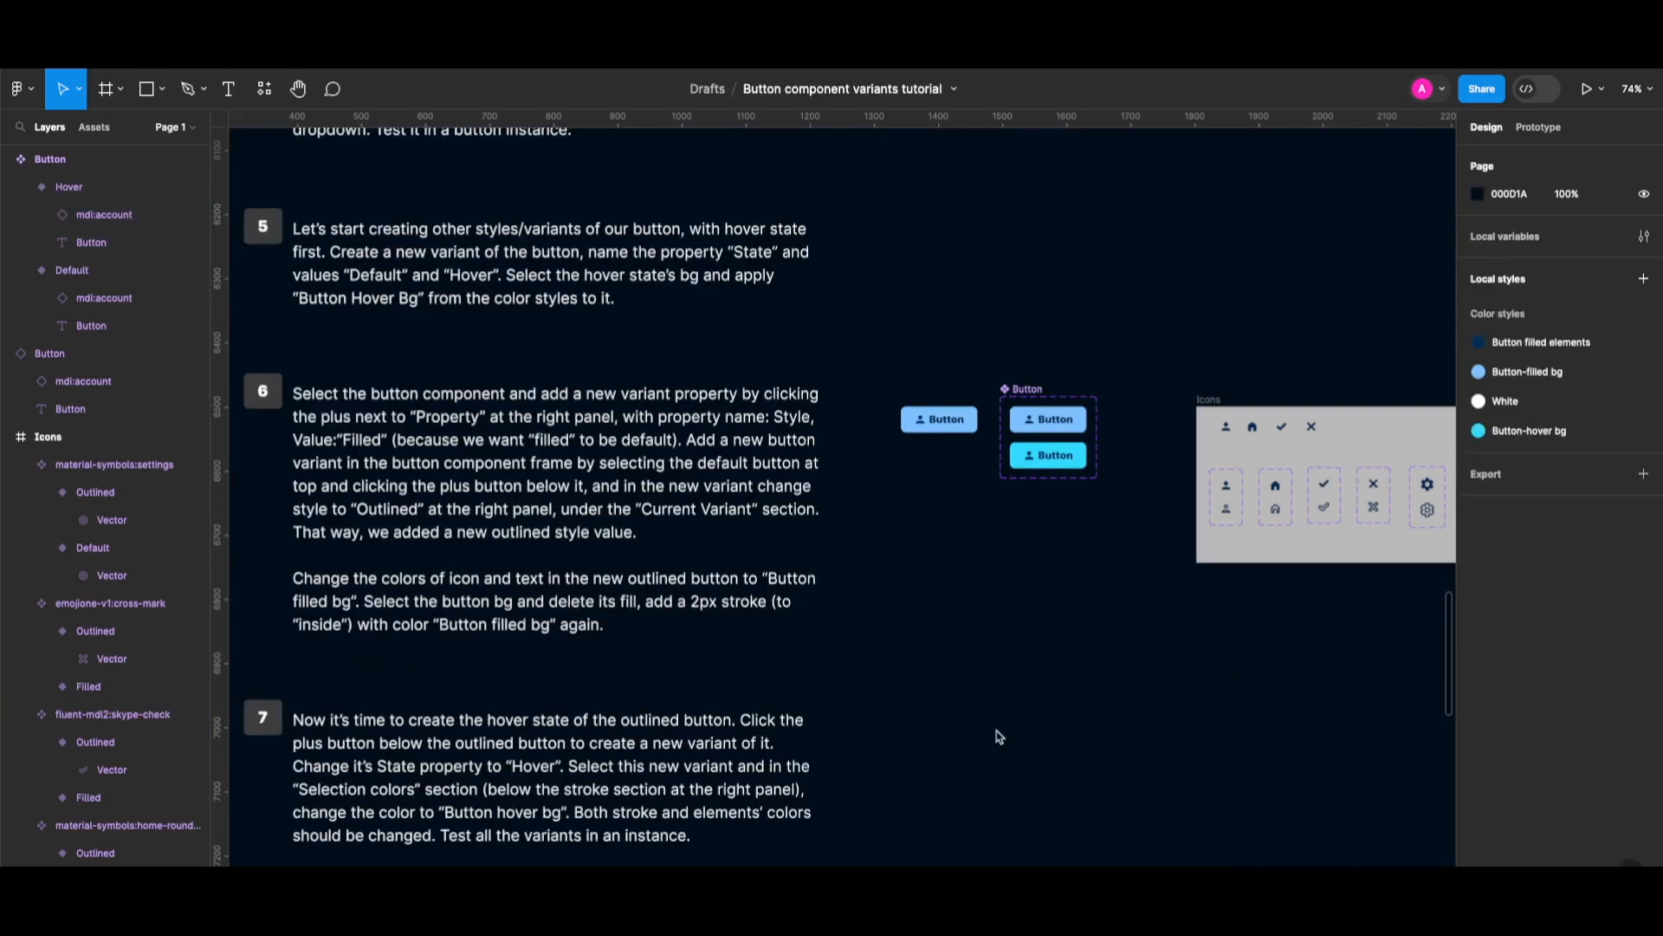
Create a 'Style' variant property on the Button component set with value 'Filled'.
left_click(1029, 391)
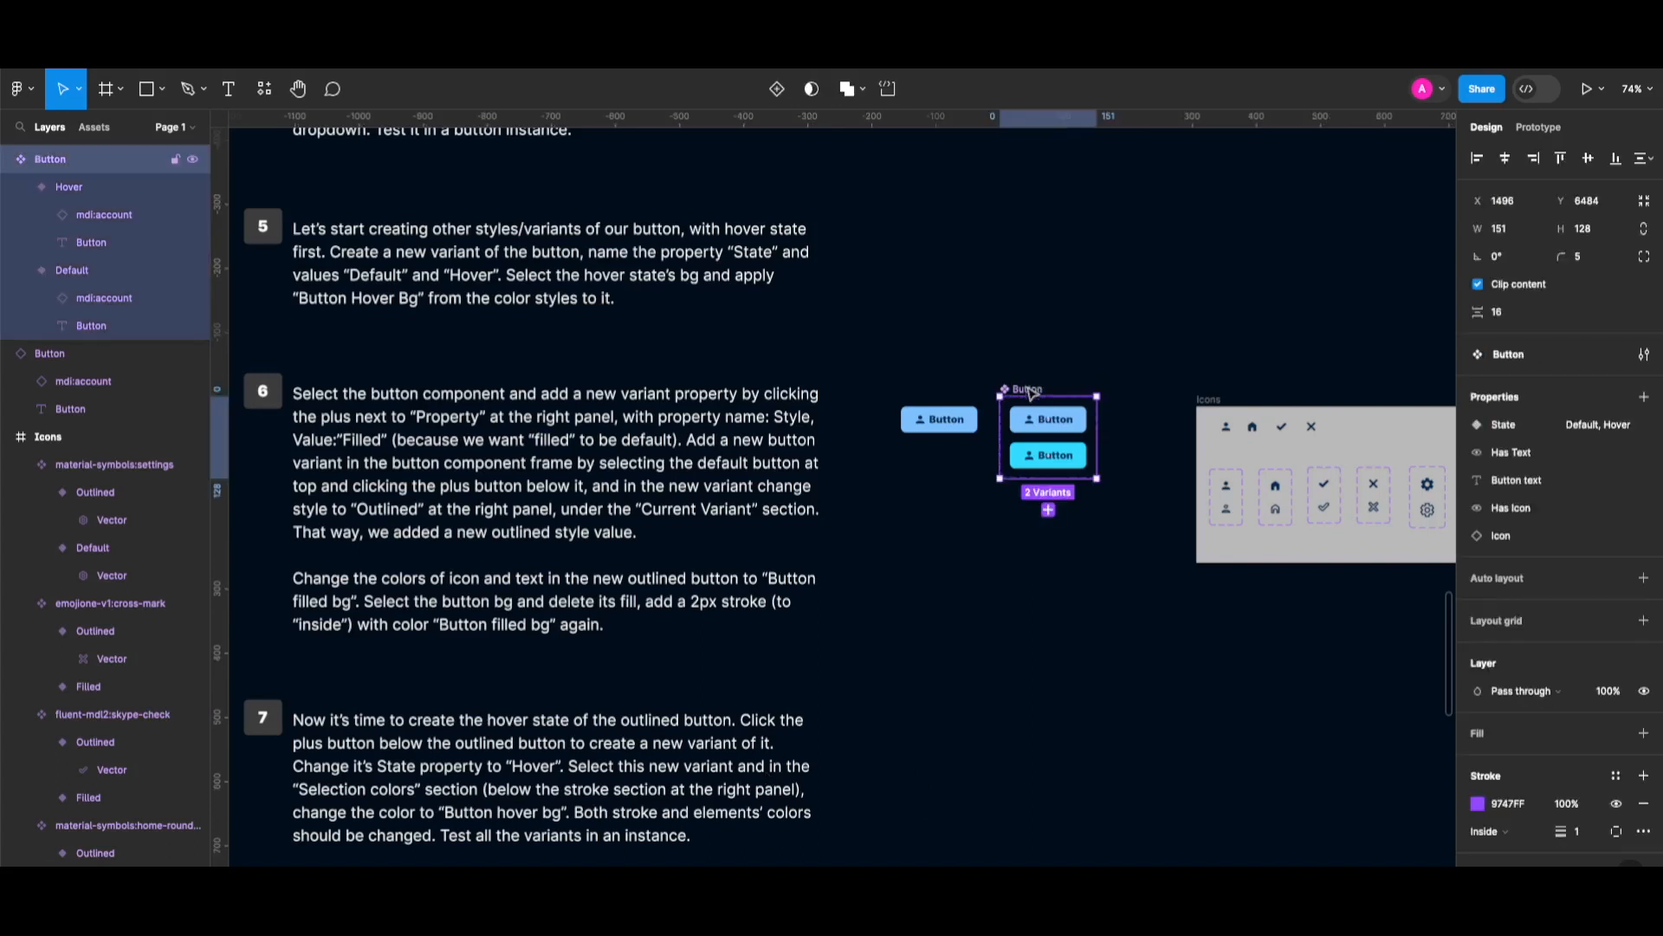
left_click(1645, 399)
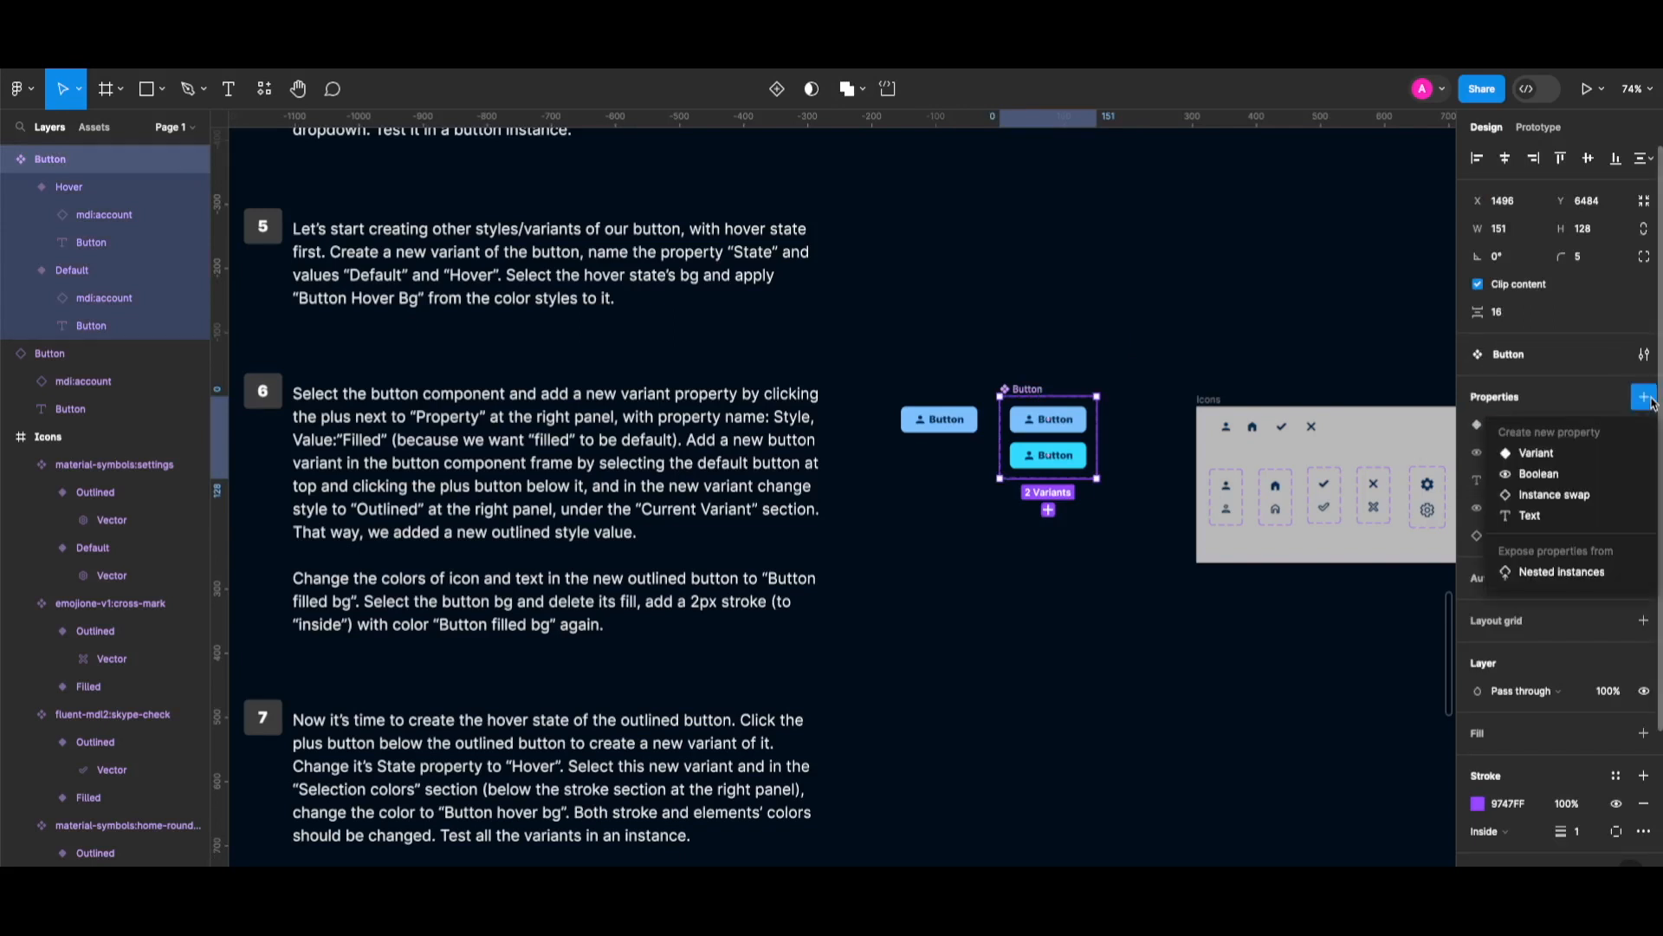
left_click(1563, 457)
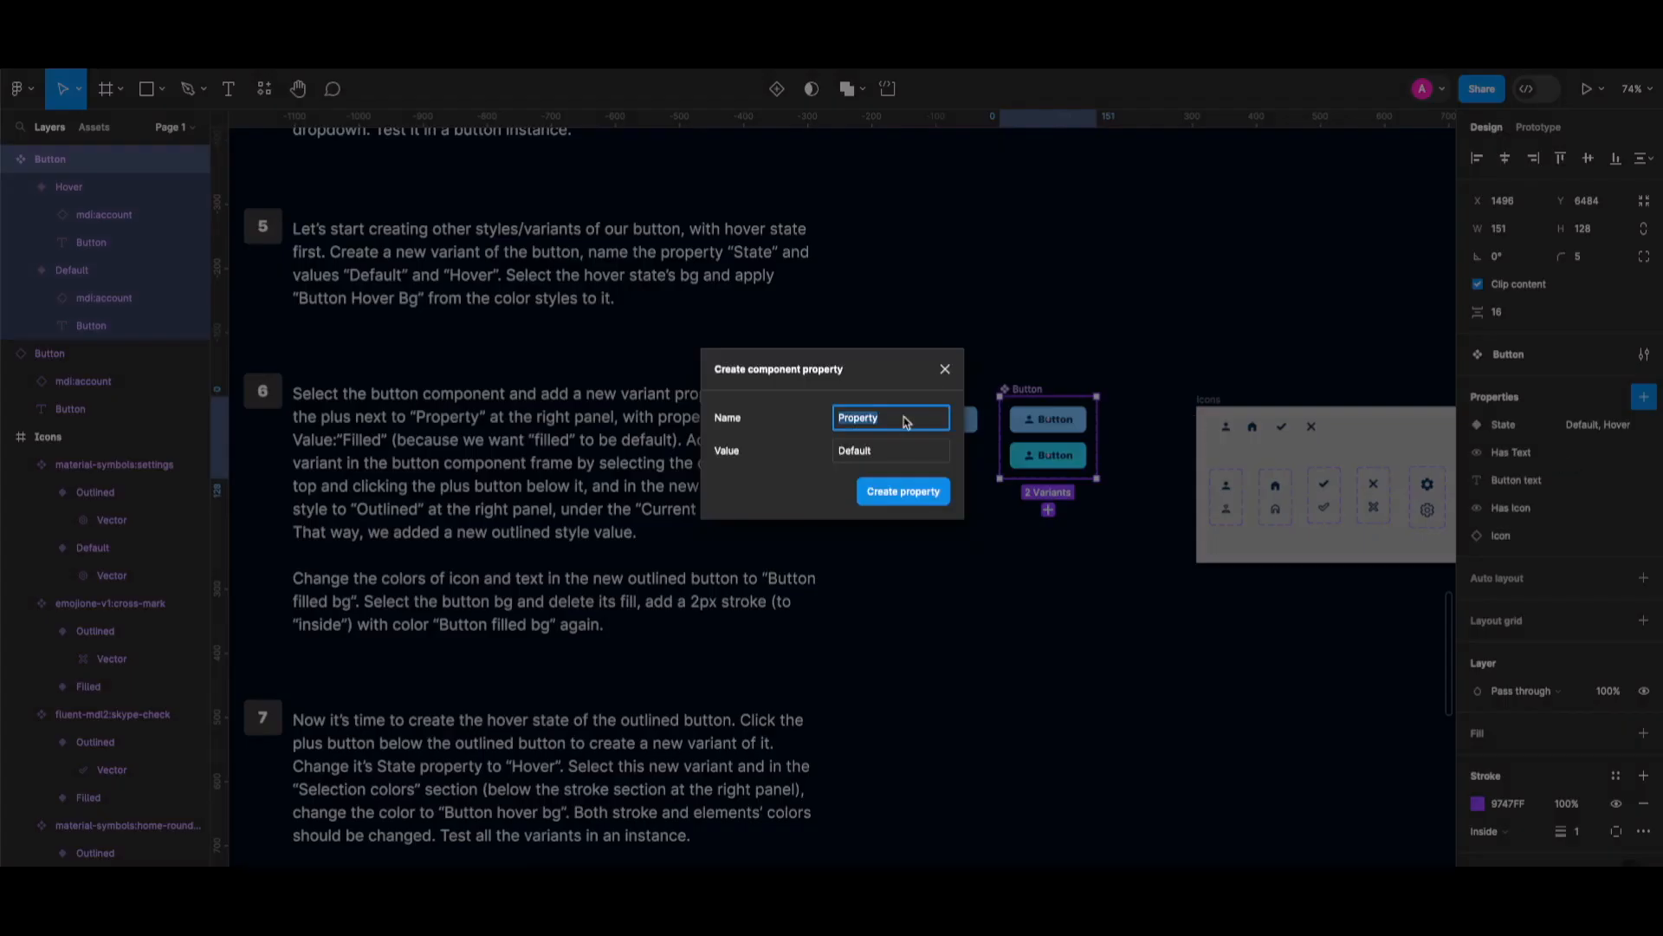
type("Style")
left_click(885, 457)
double_click(885, 452)
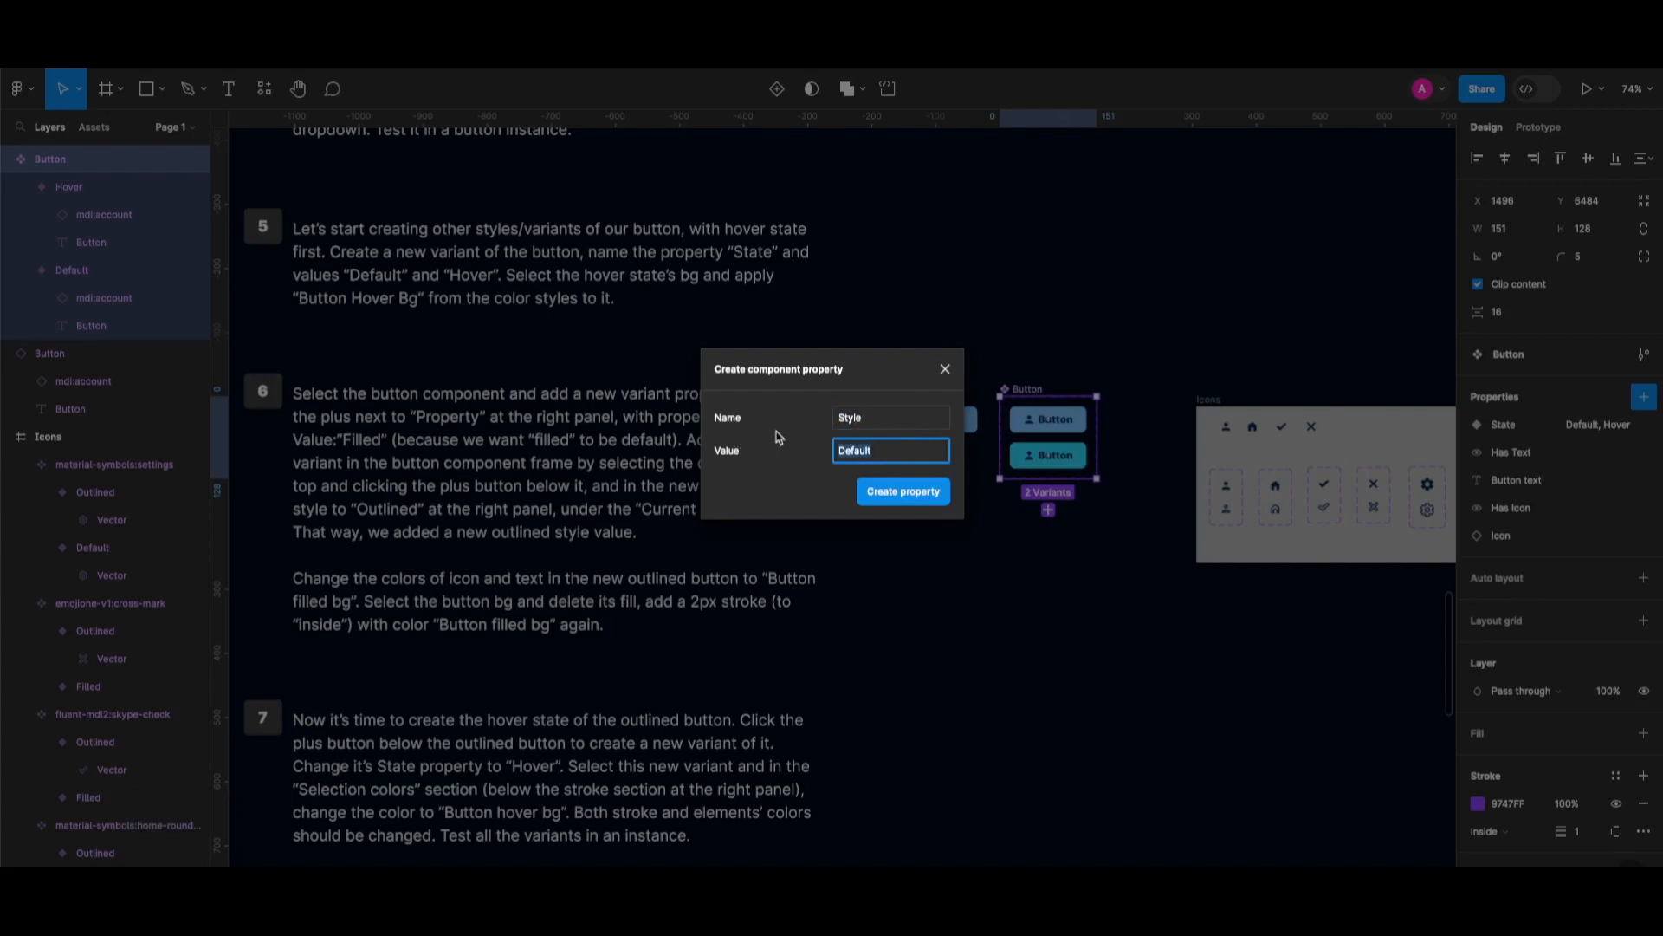
type("Filled")
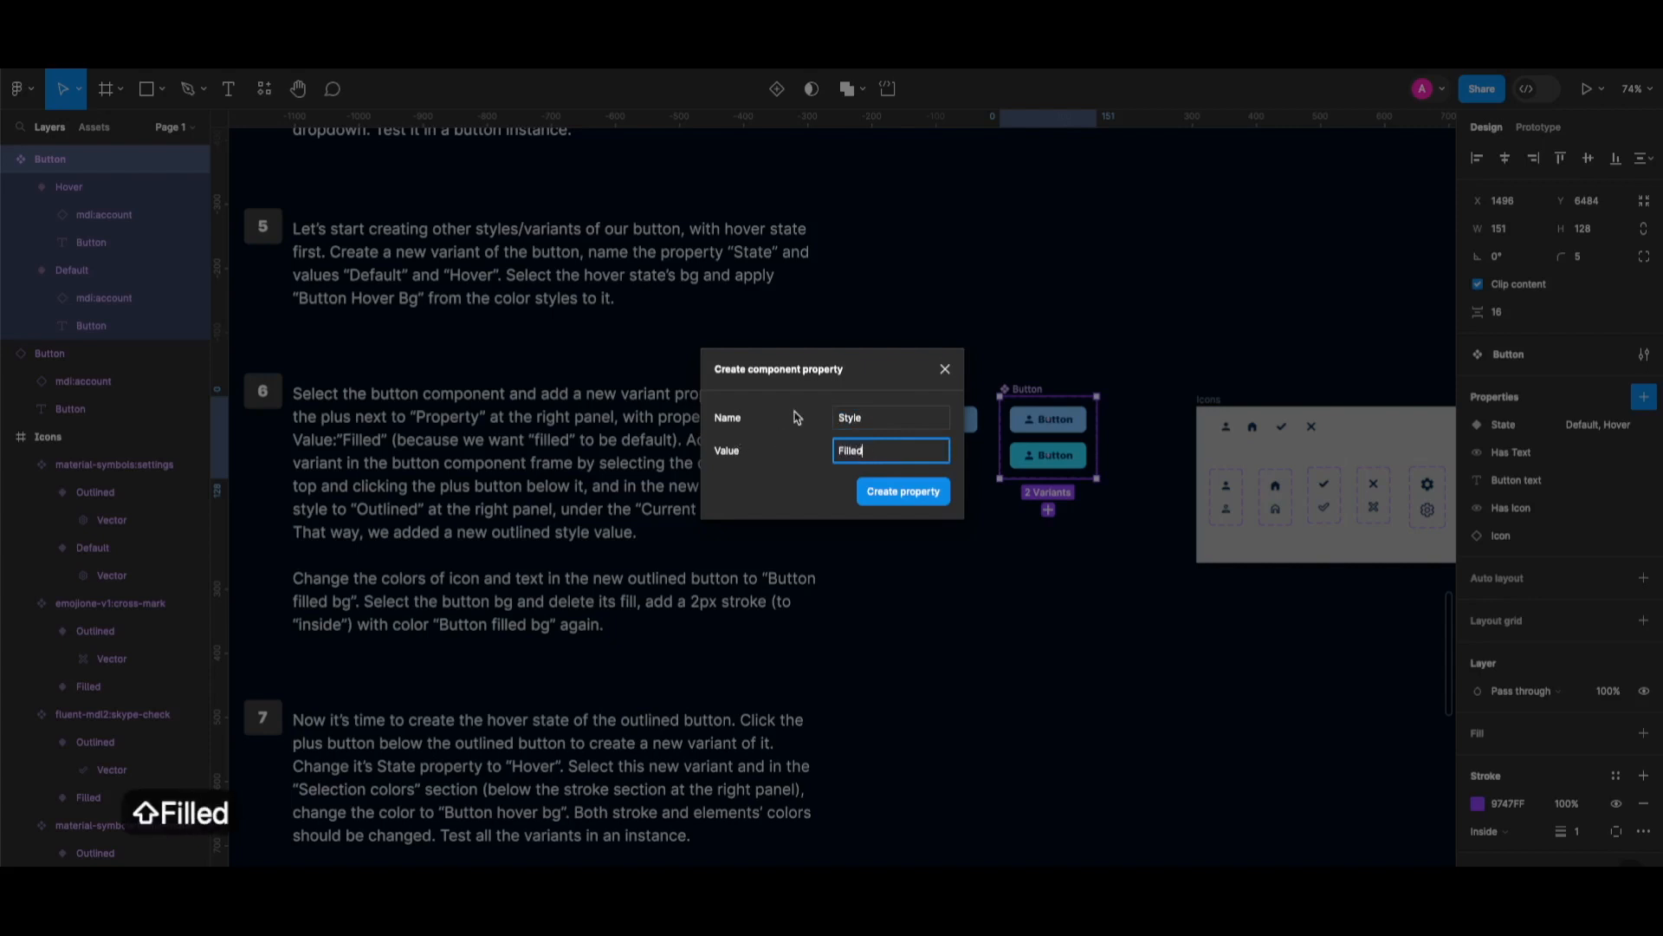
left_click(898, 496)
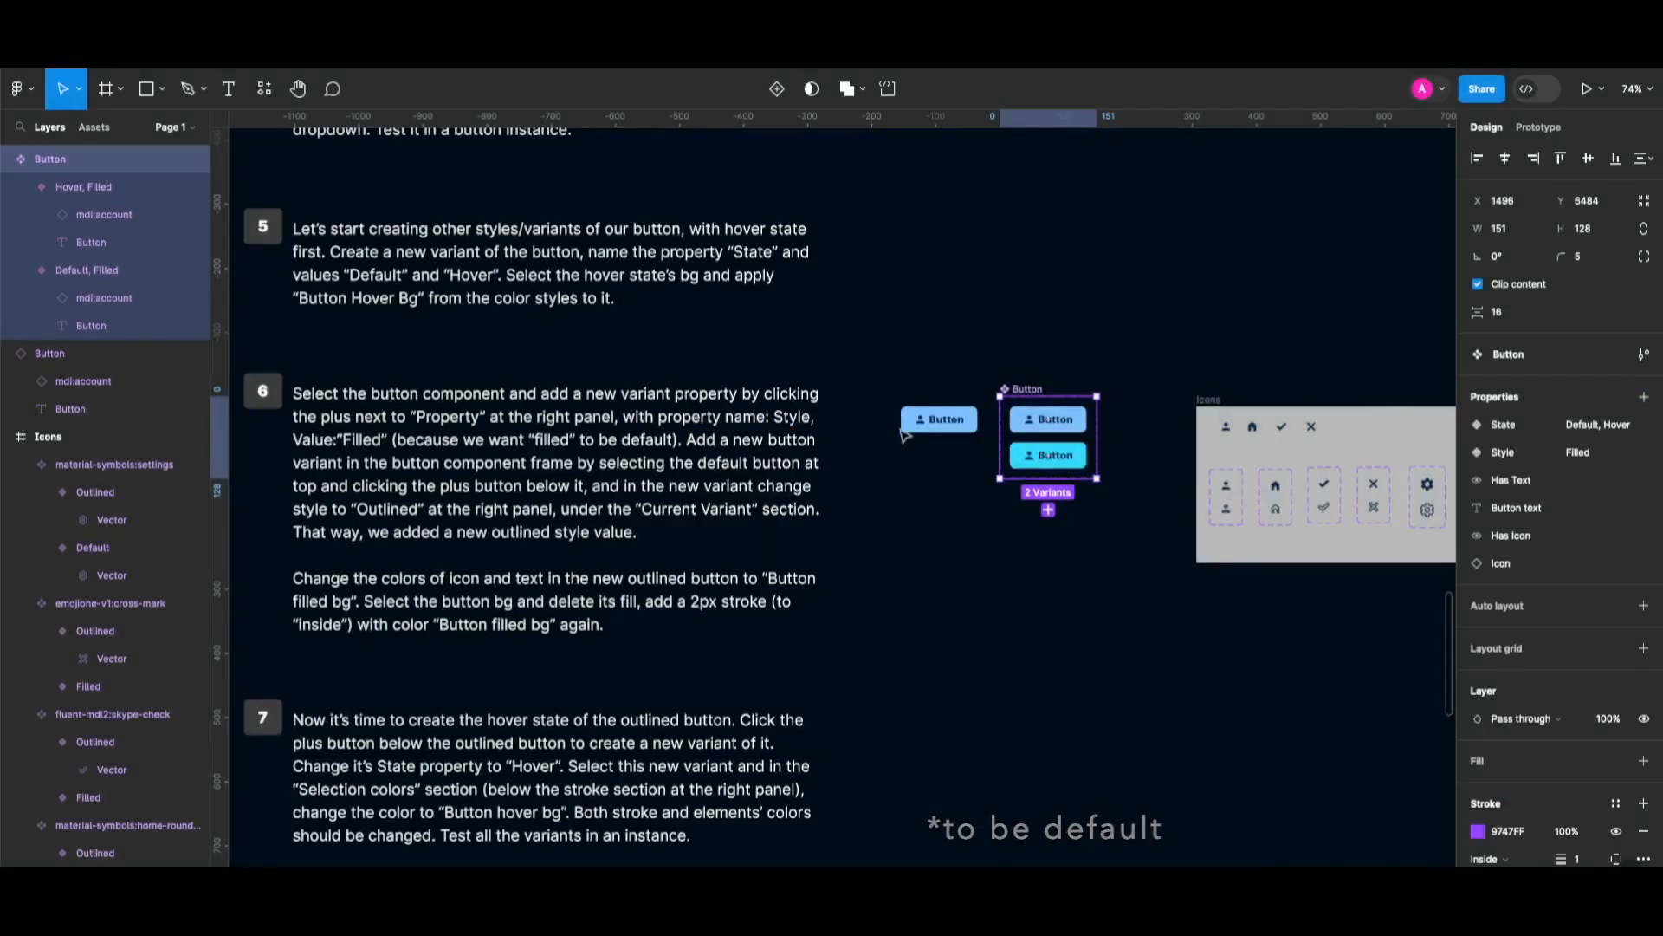
left_click(1081, 427)
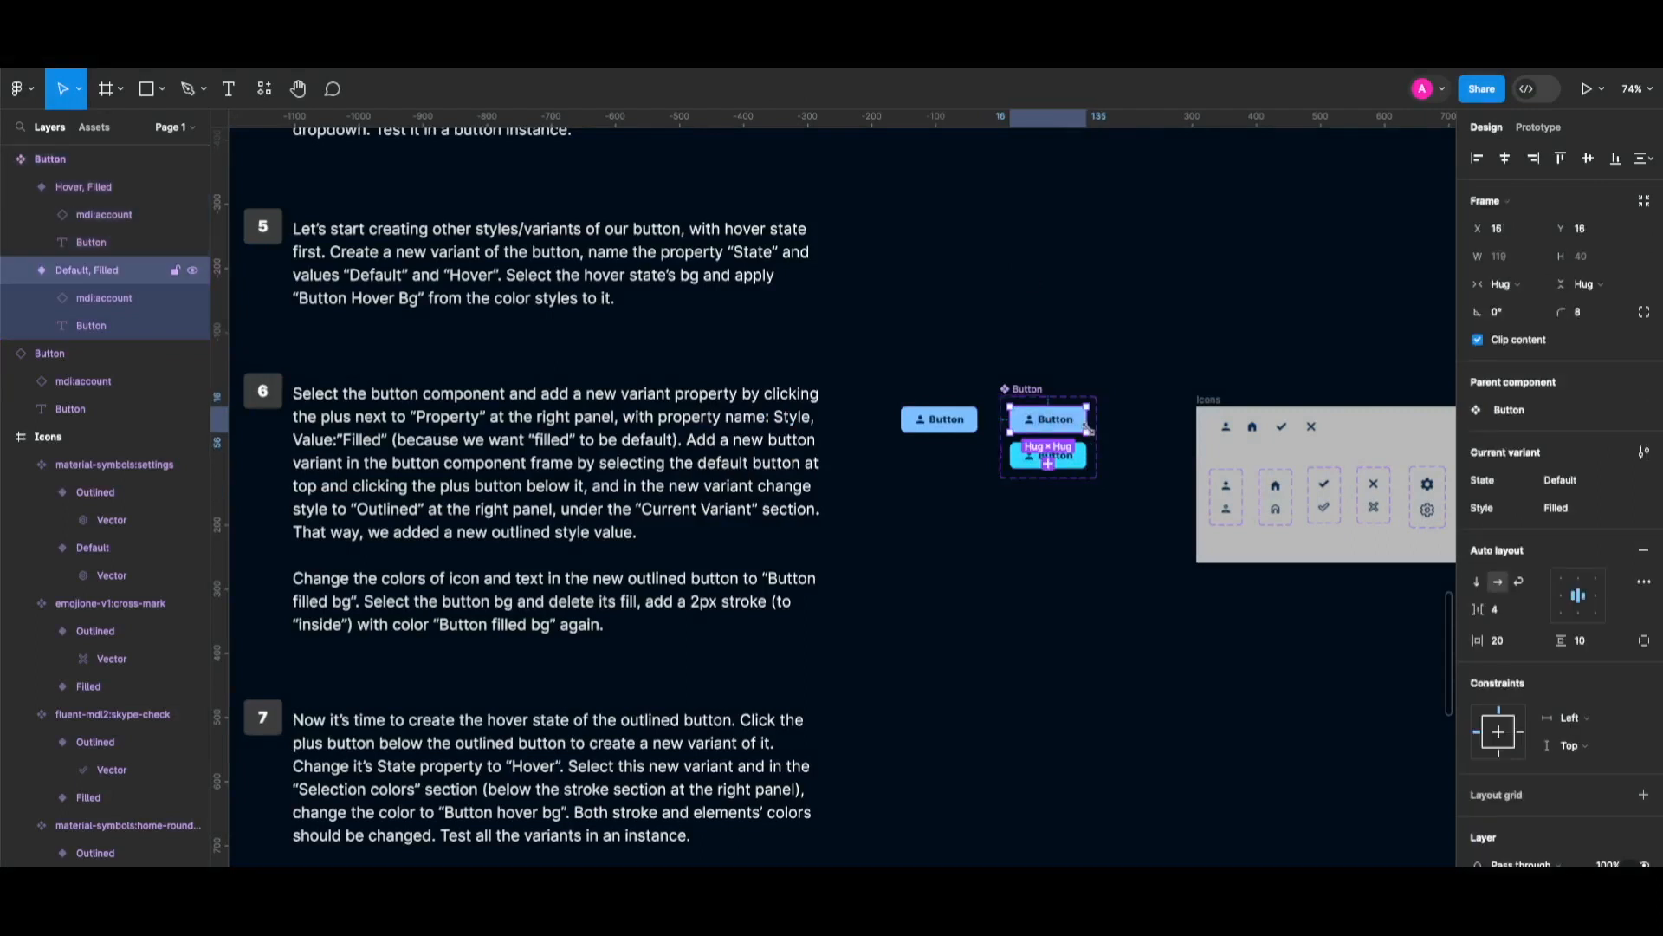
Add a new variant below the default button and set its Style to 'Outlined'.
left_click(1050, 465)
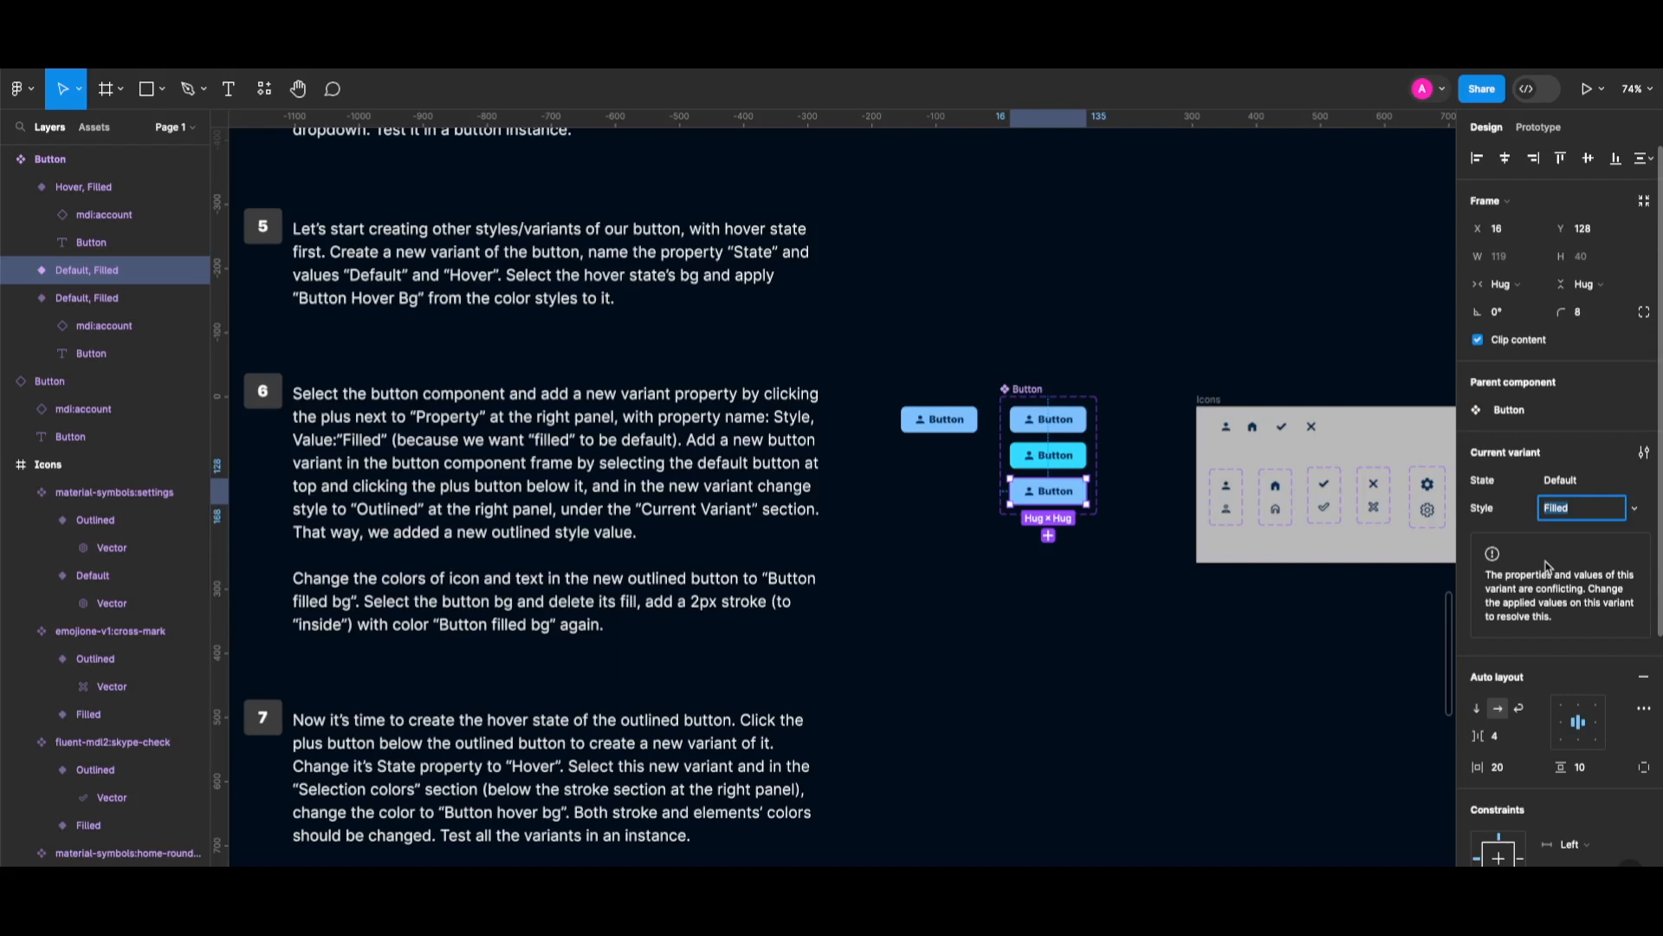
type("Outlined")
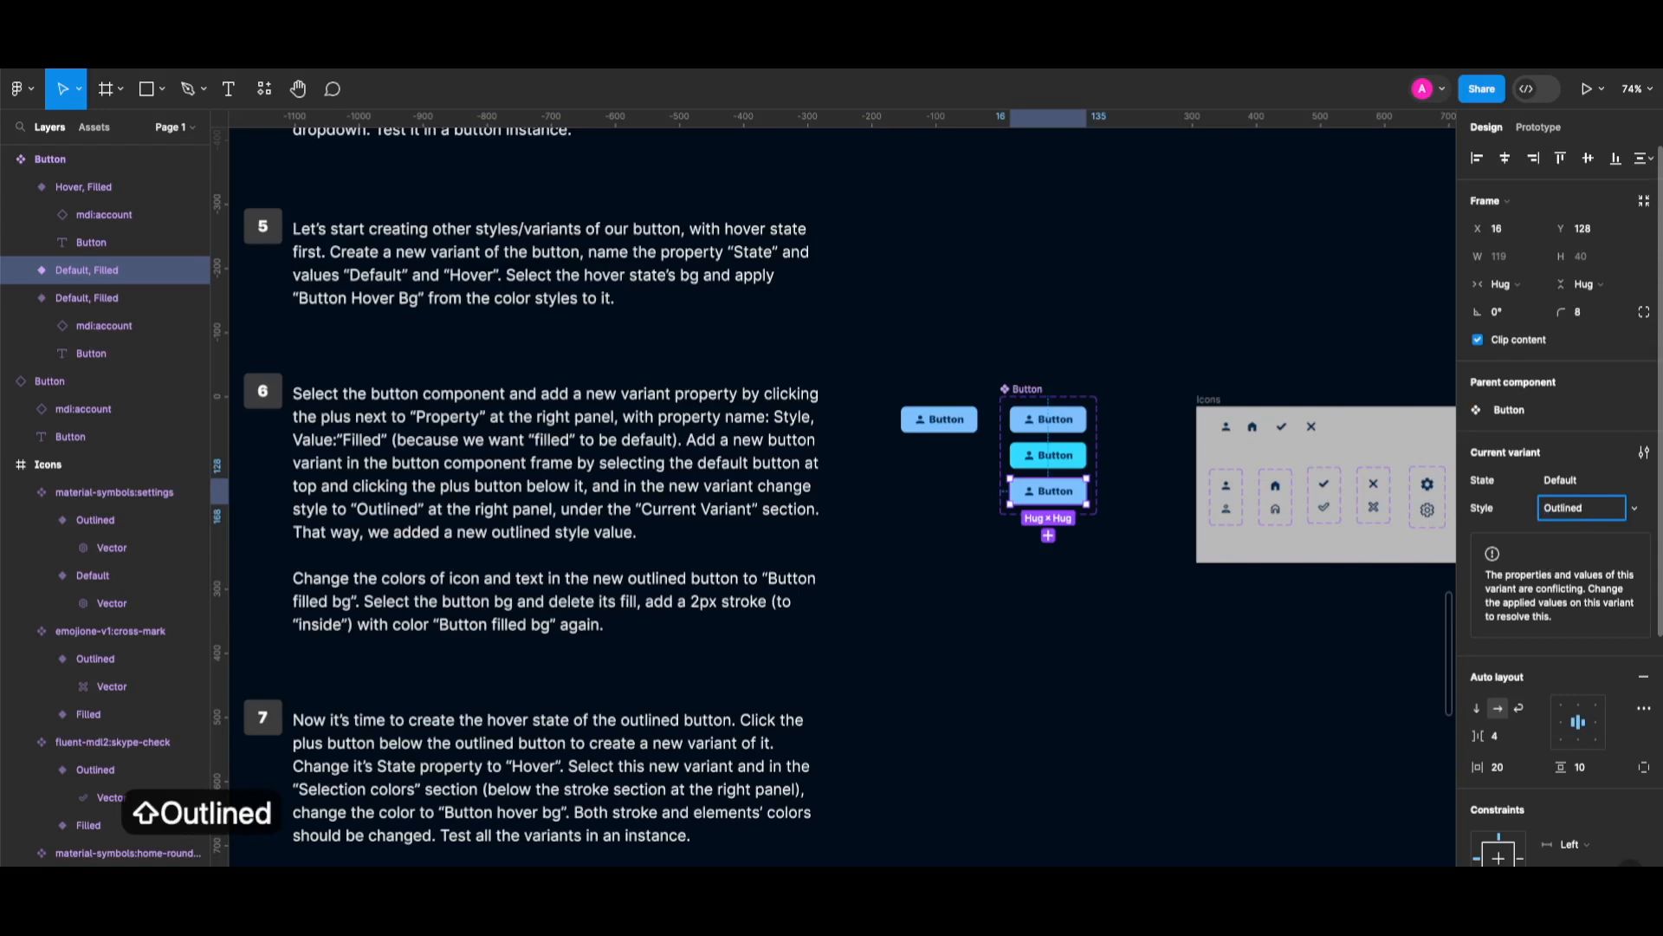
key("Return")
scroll(1078, 475, "up", 2)
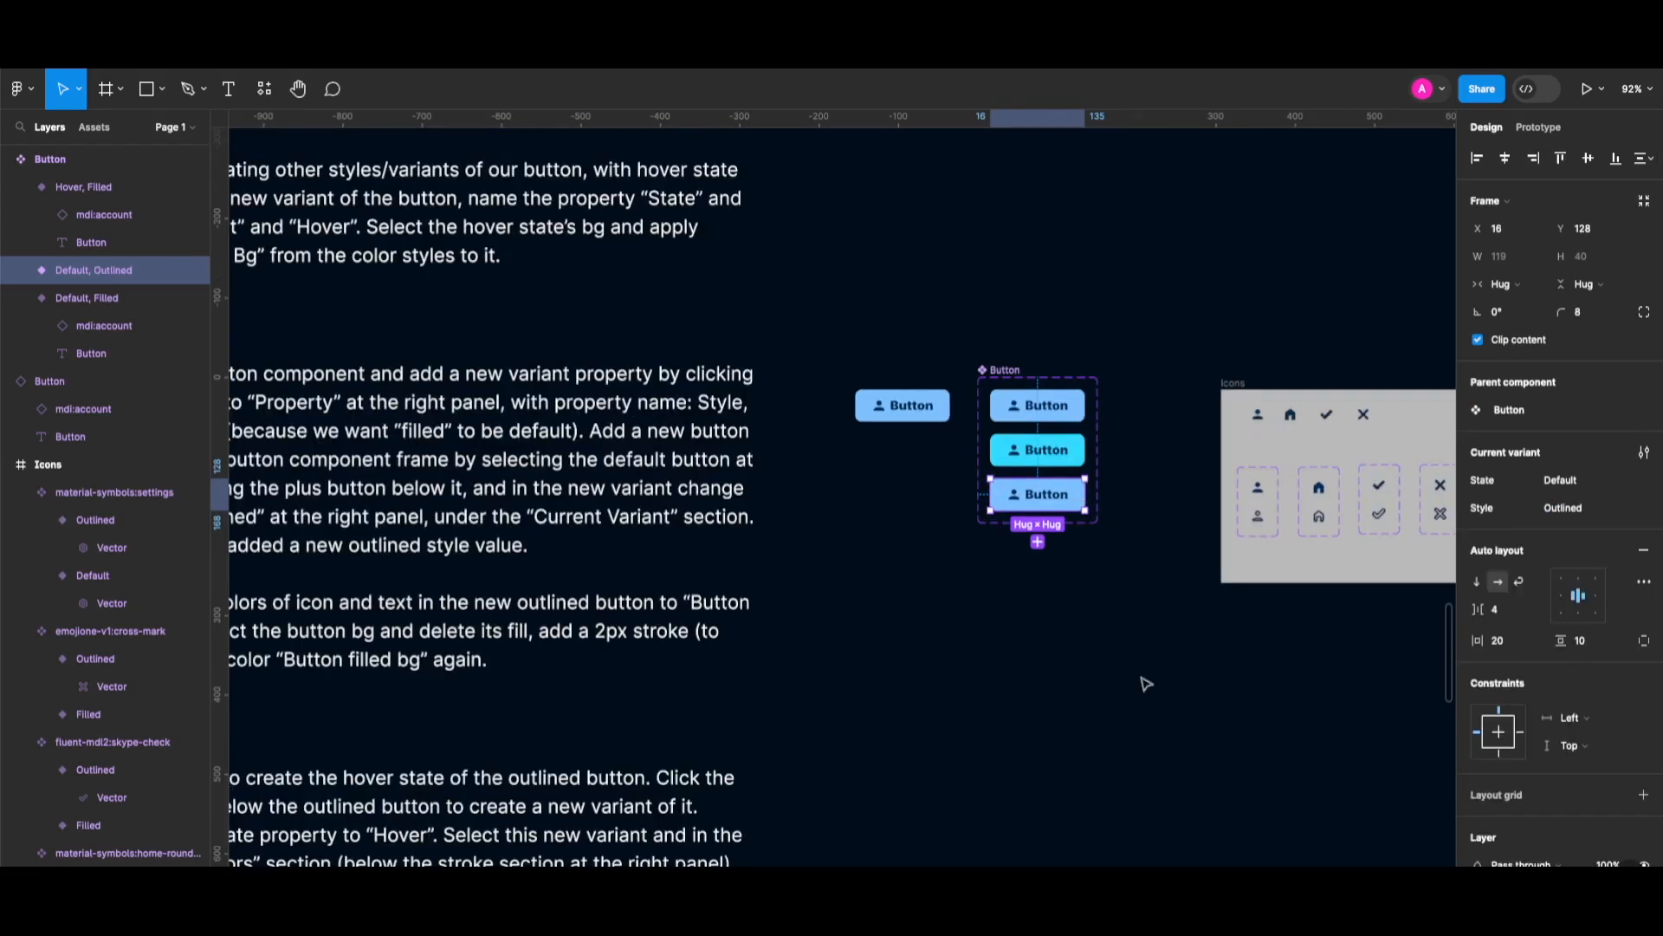
scroll(1533, 745, "down", 3)
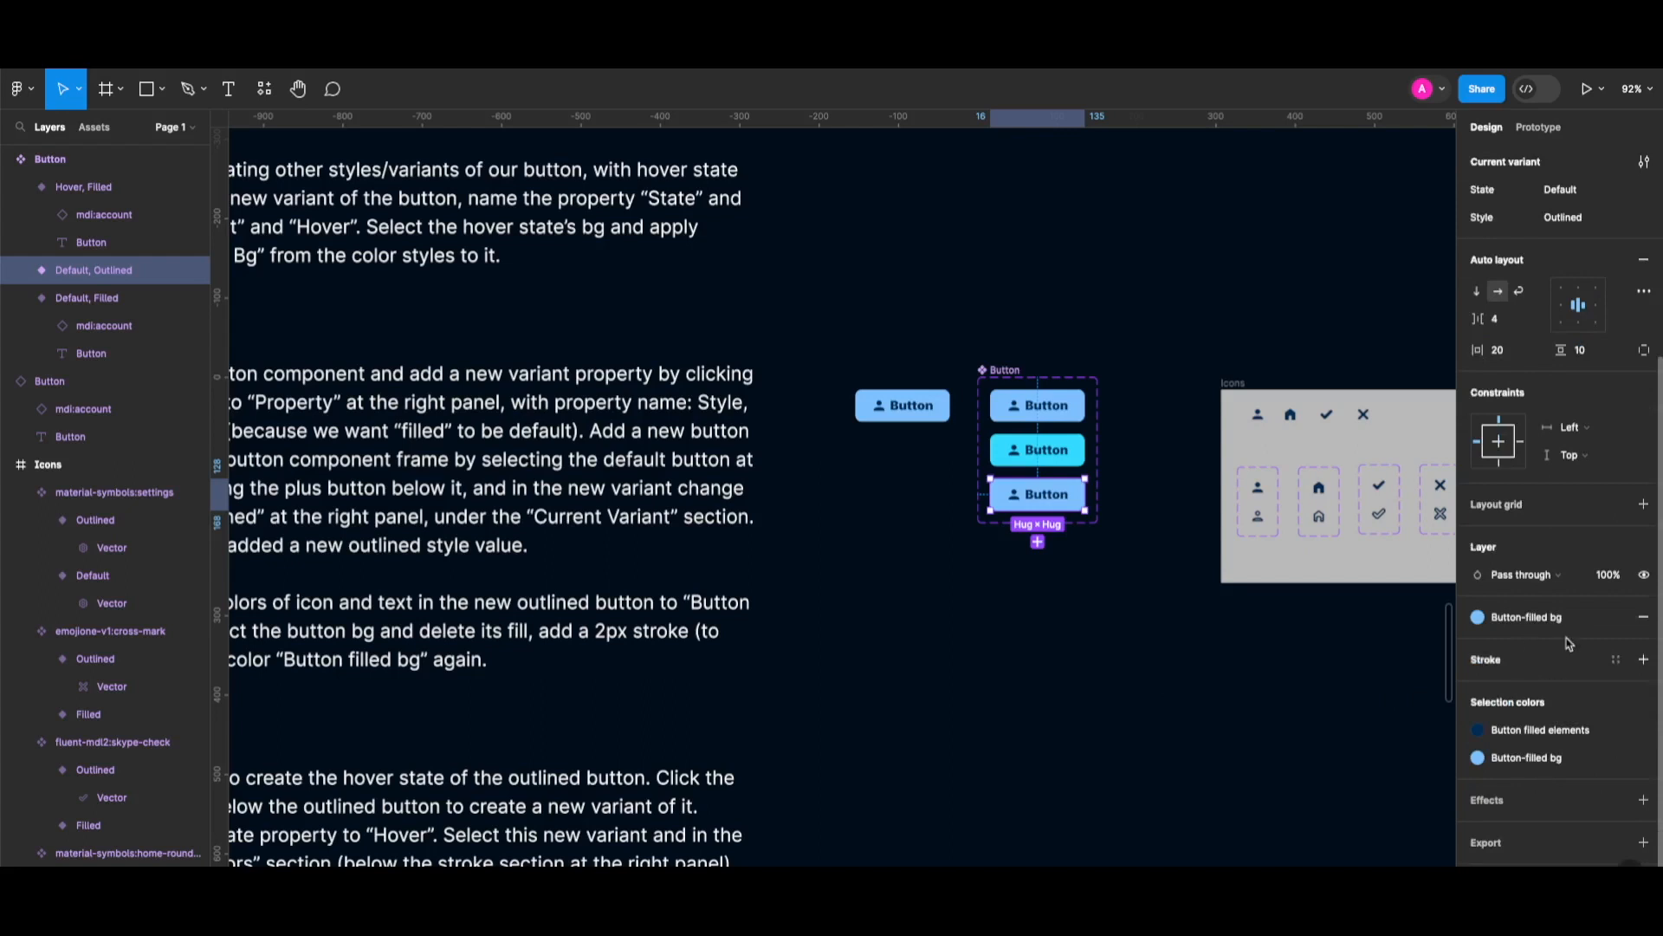
Remove the Outlined variant's fill and give it a 2px Button-filled bg stroke.
left_click(1645, 620)
left_click(1643, 664)
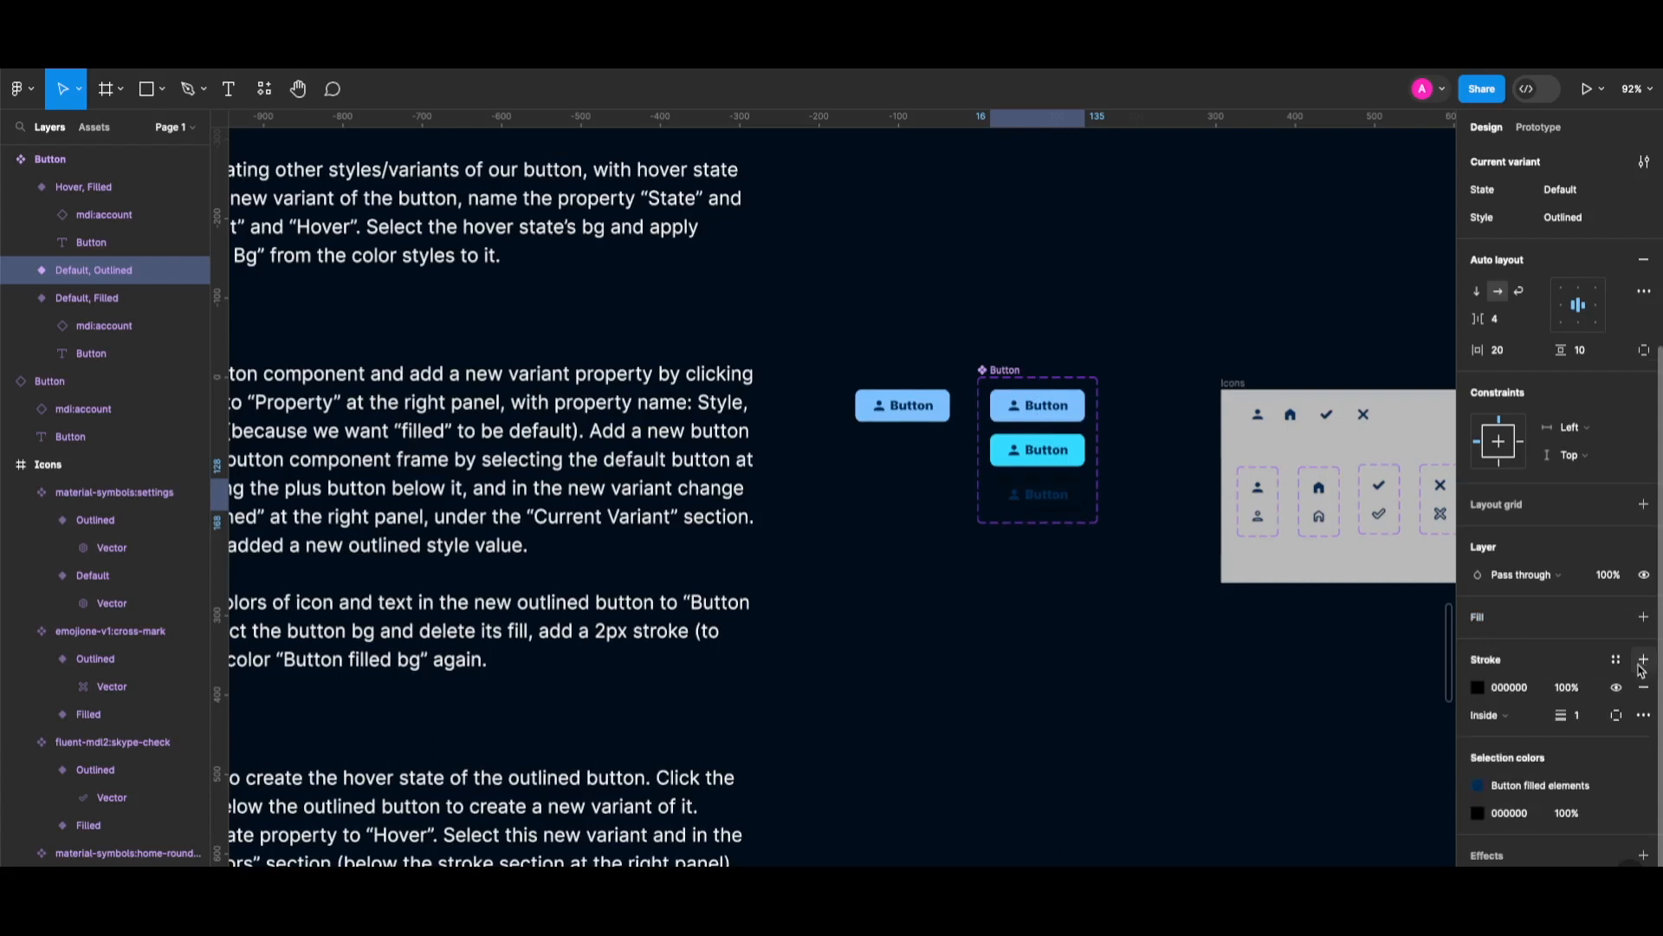
left_click(1618, 661)
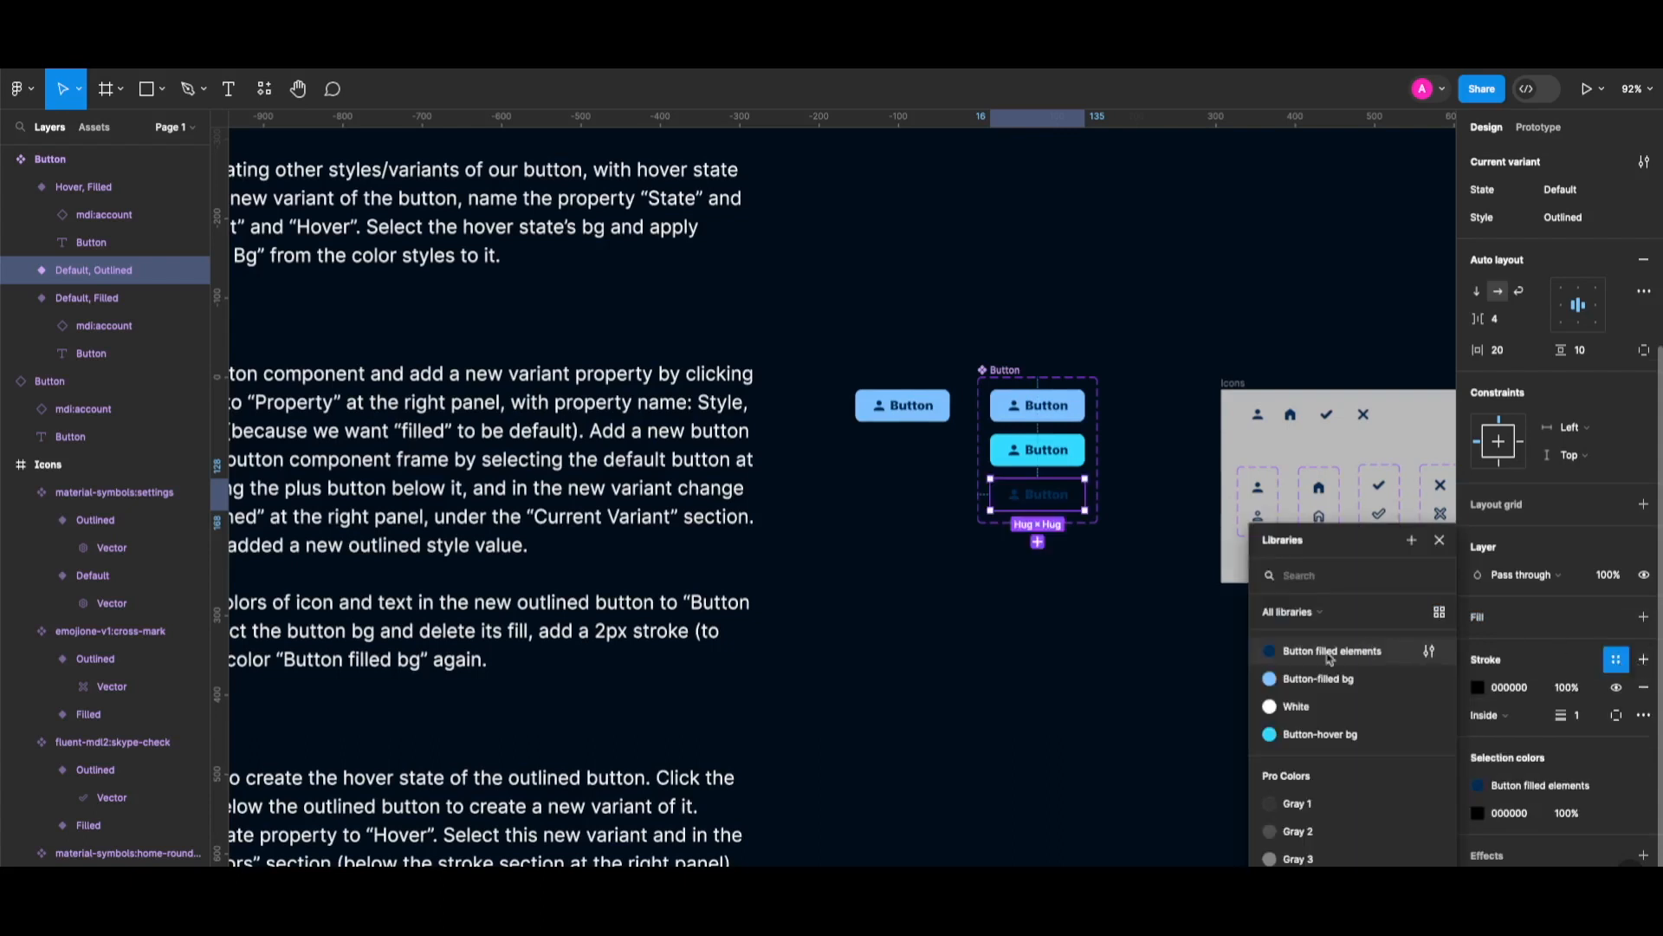
left_click(1313, 681)
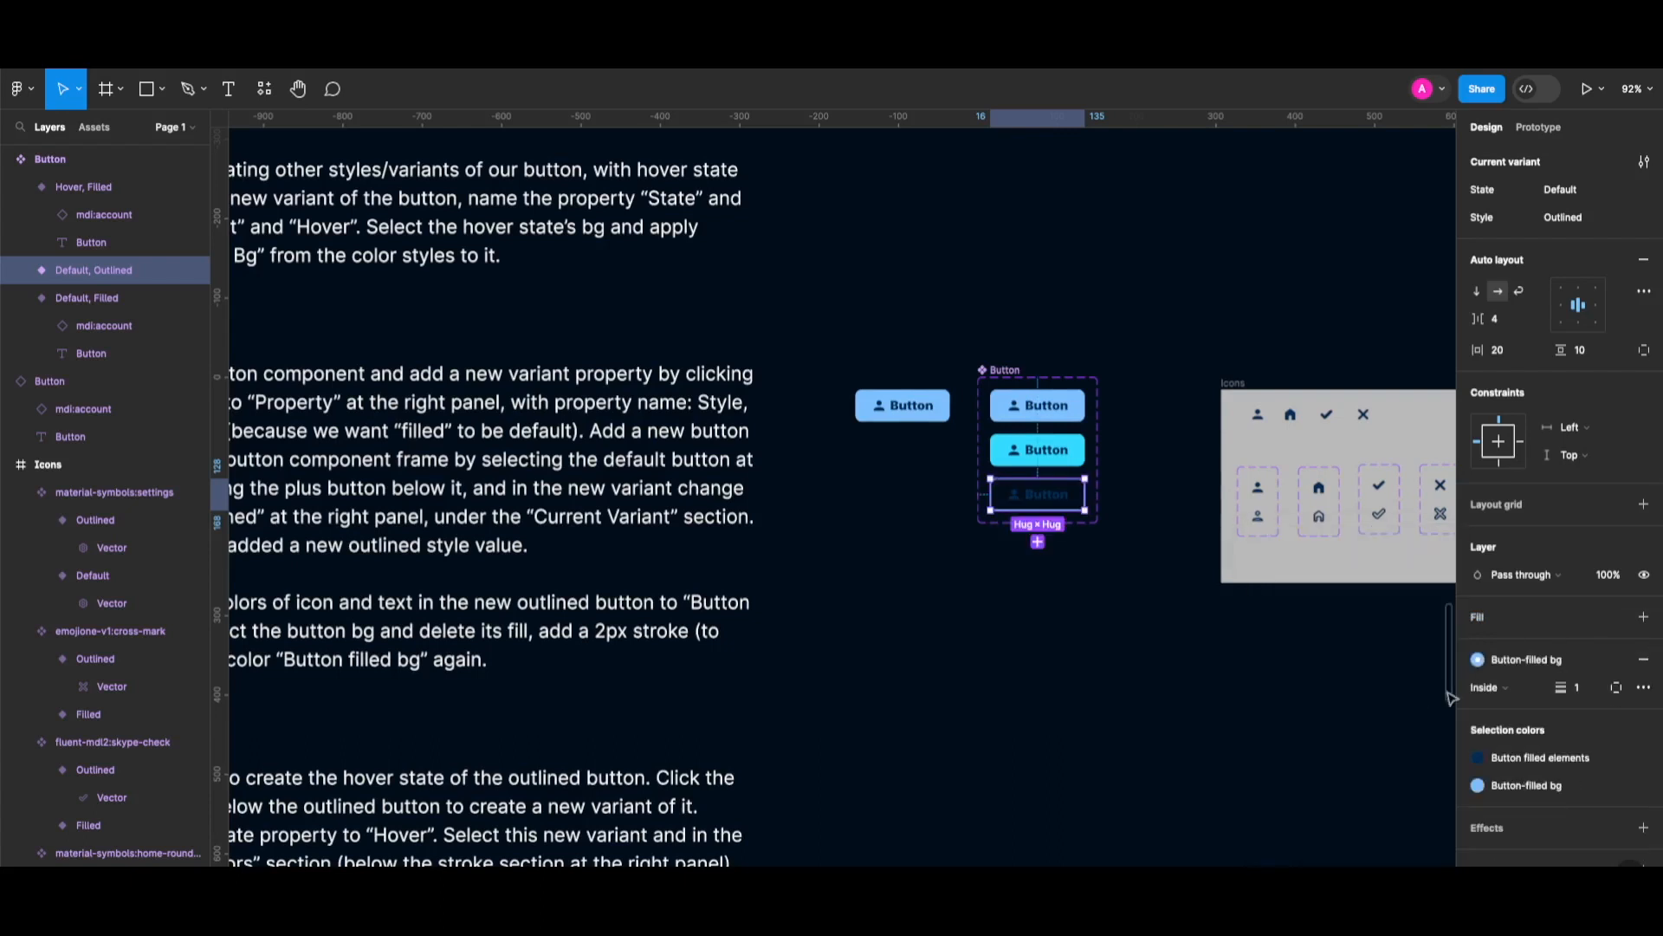
type("2")
key("Return")
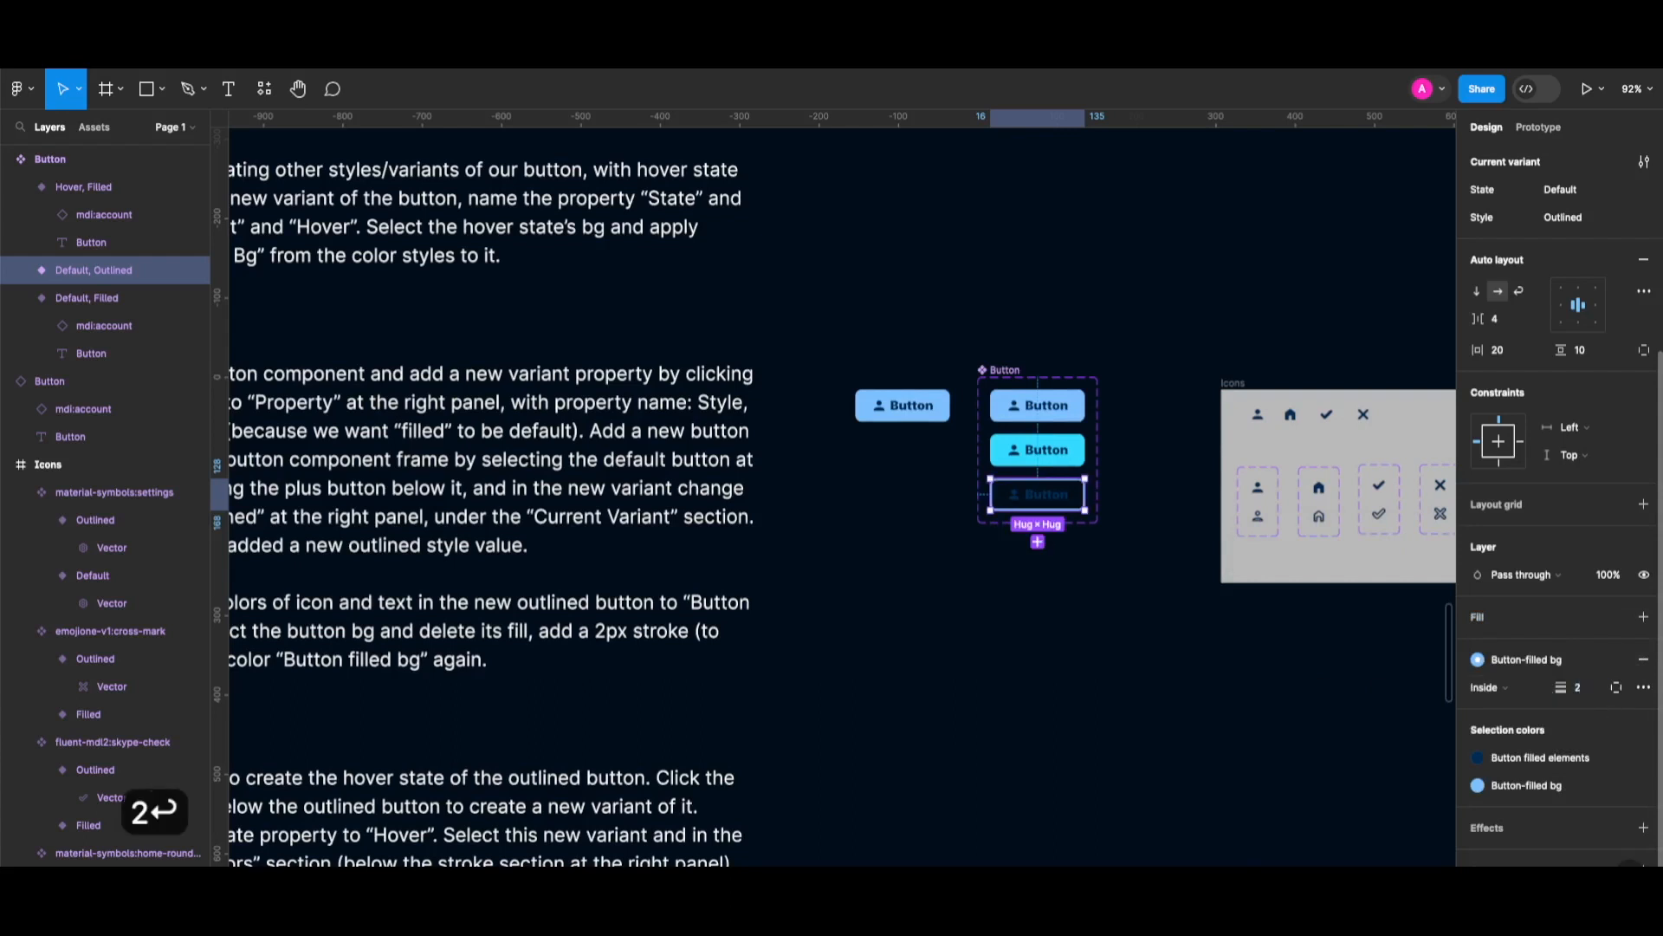
Recolour the Outlined variant's icon and text to the Button-filled bg style.
key("Return")
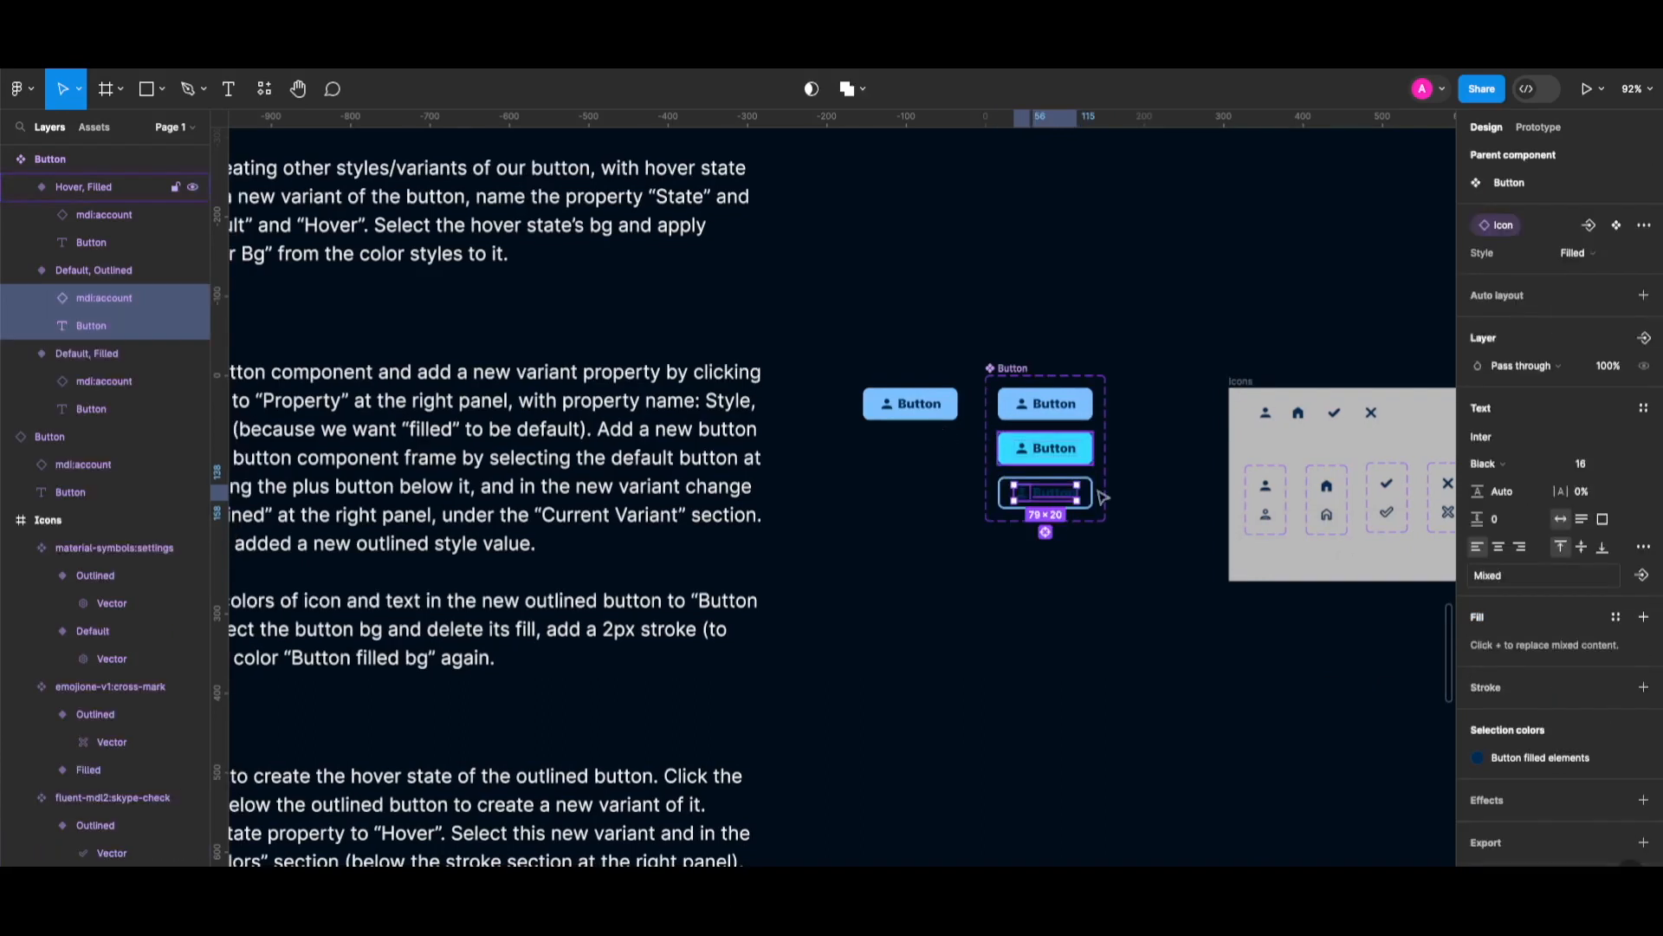
scroll(1095, 525, "up", 1)
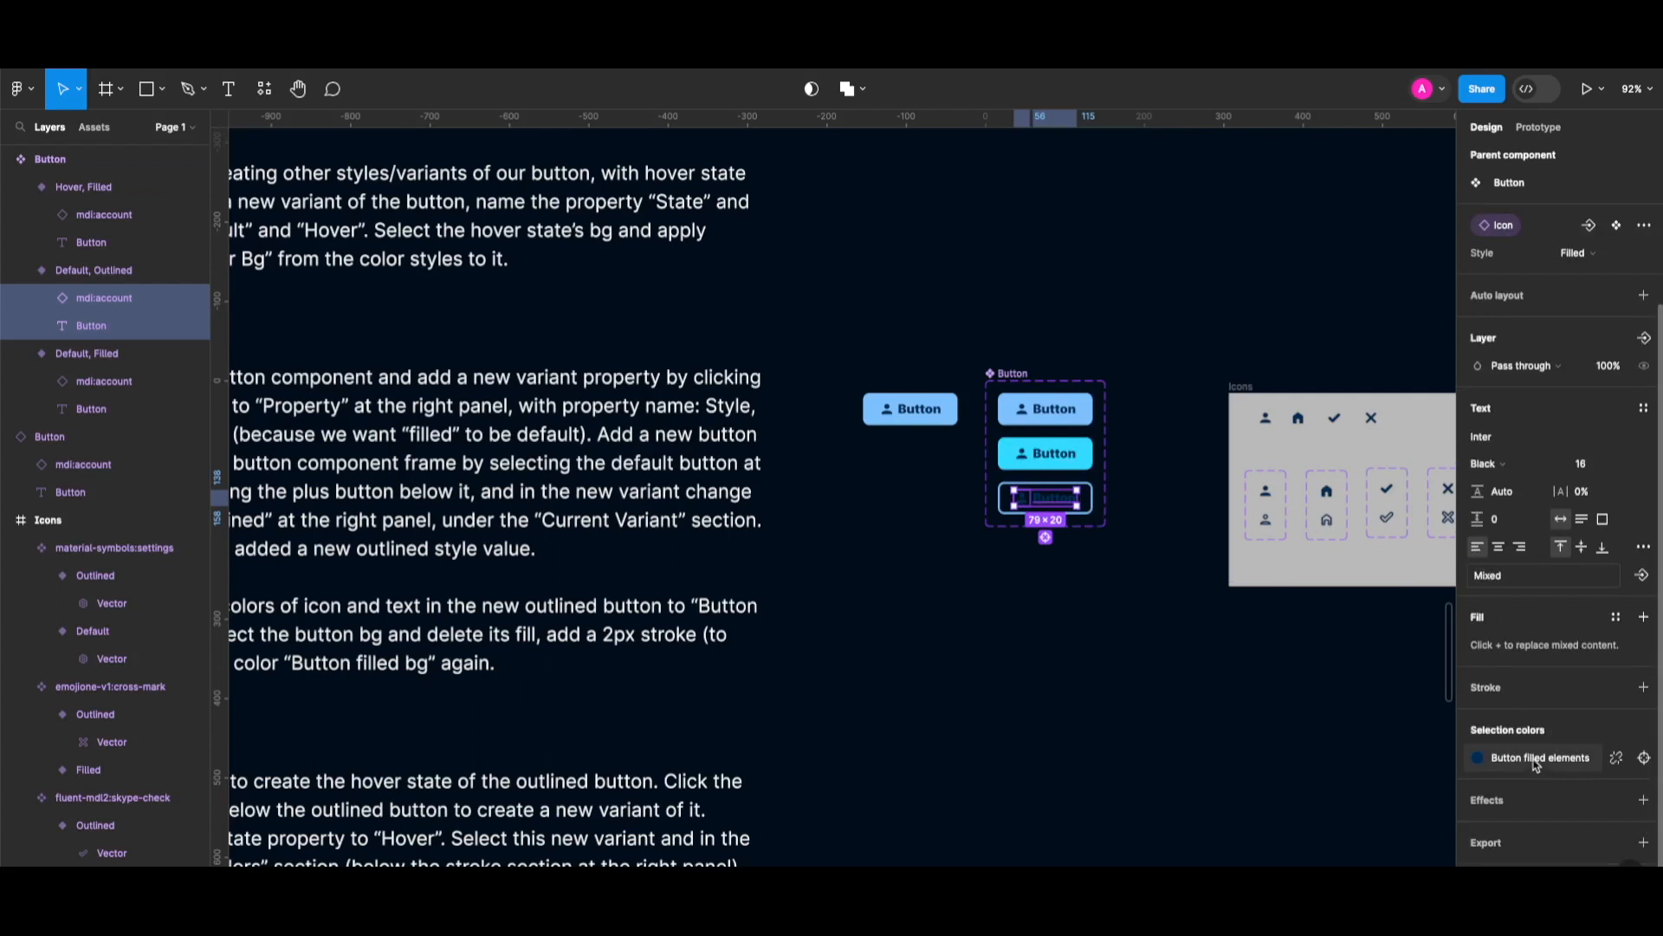
scroll(1536, 765, "up", 1)
scroll(1536, 765, "down", 1)
left_click(1533, 760)
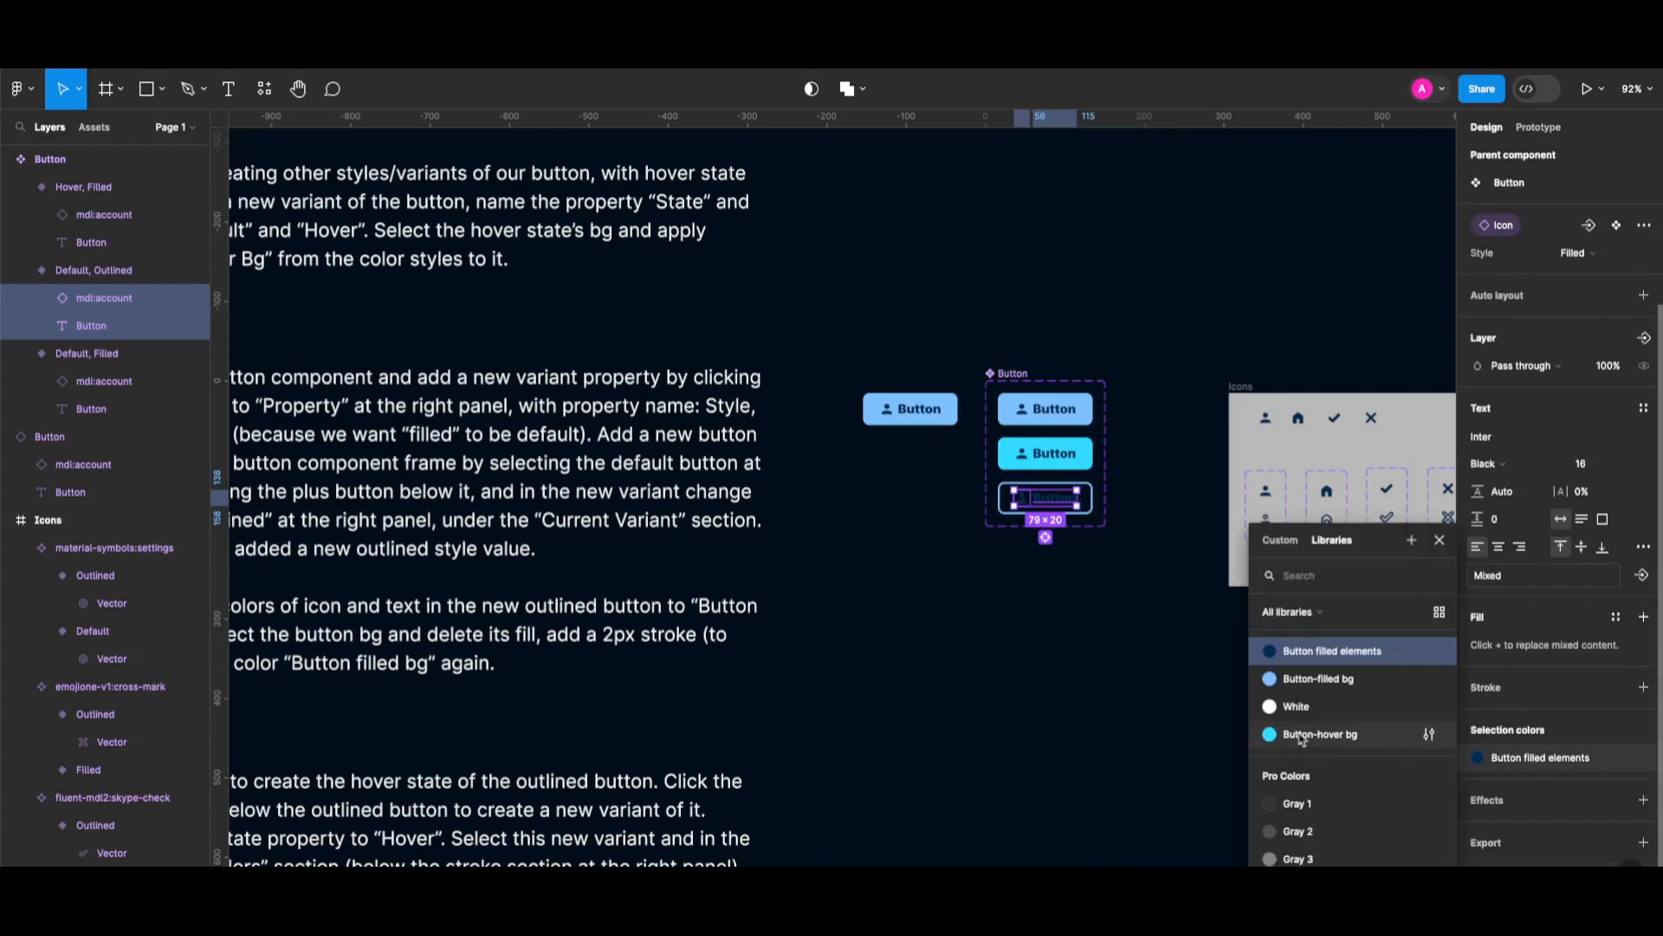
left_click(1304, 681)
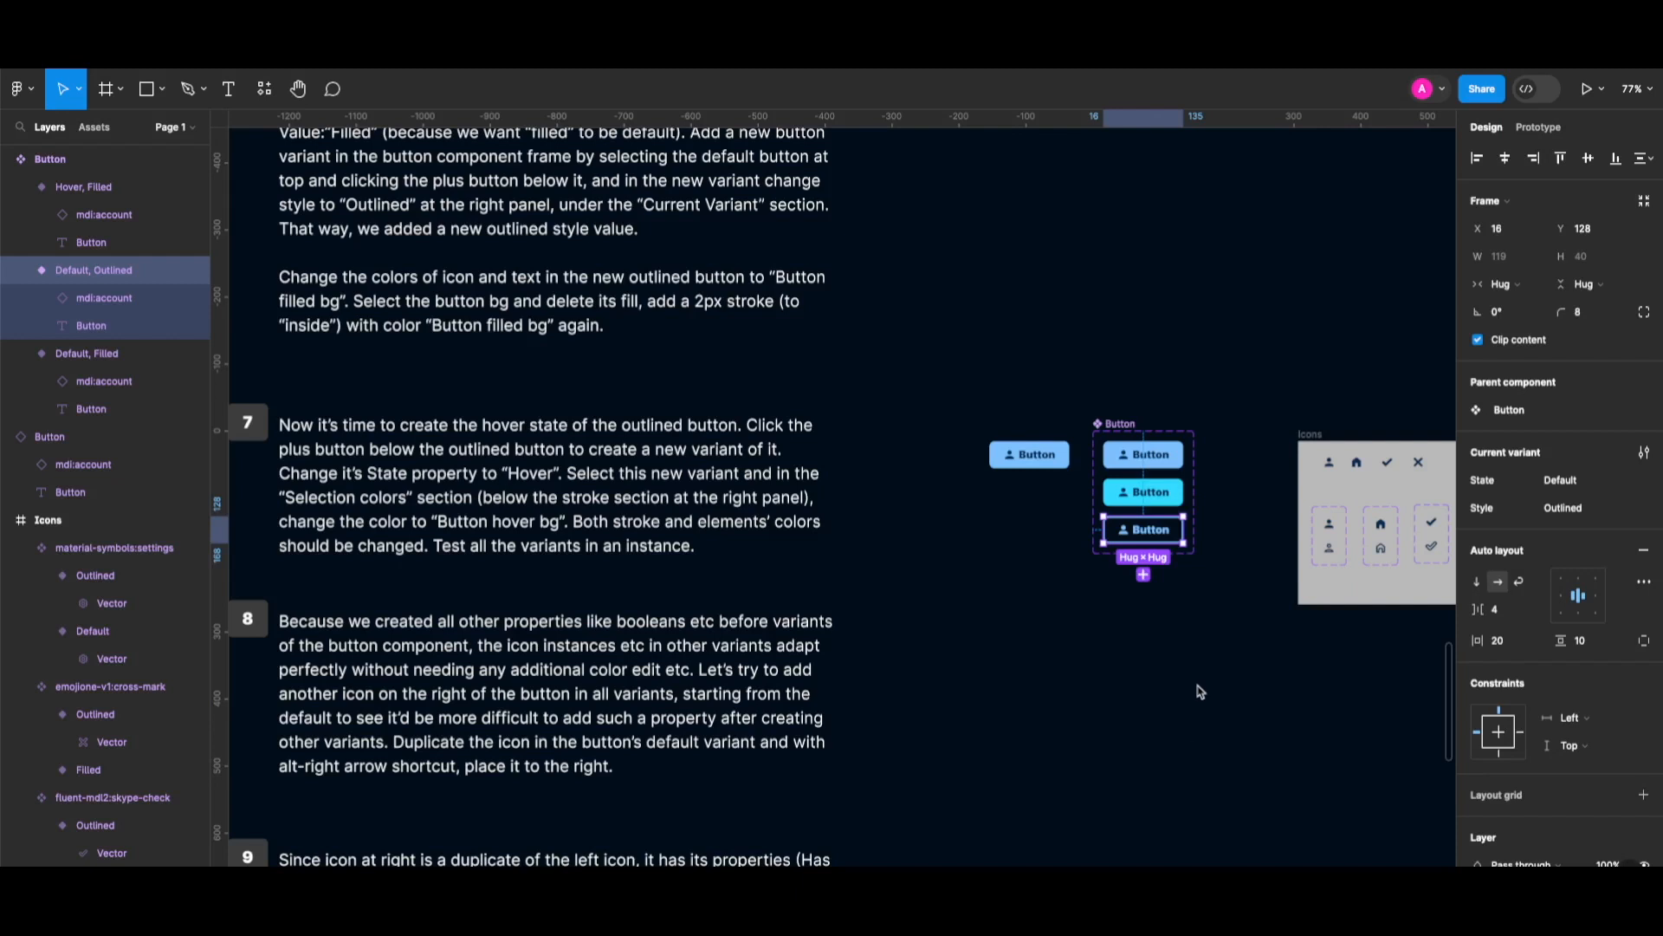
Add a fourth variant below the outlined button and set its State to Hover.
scroll(1174, 596, "left", 4)
scroll(1175, 596, "right", 3)
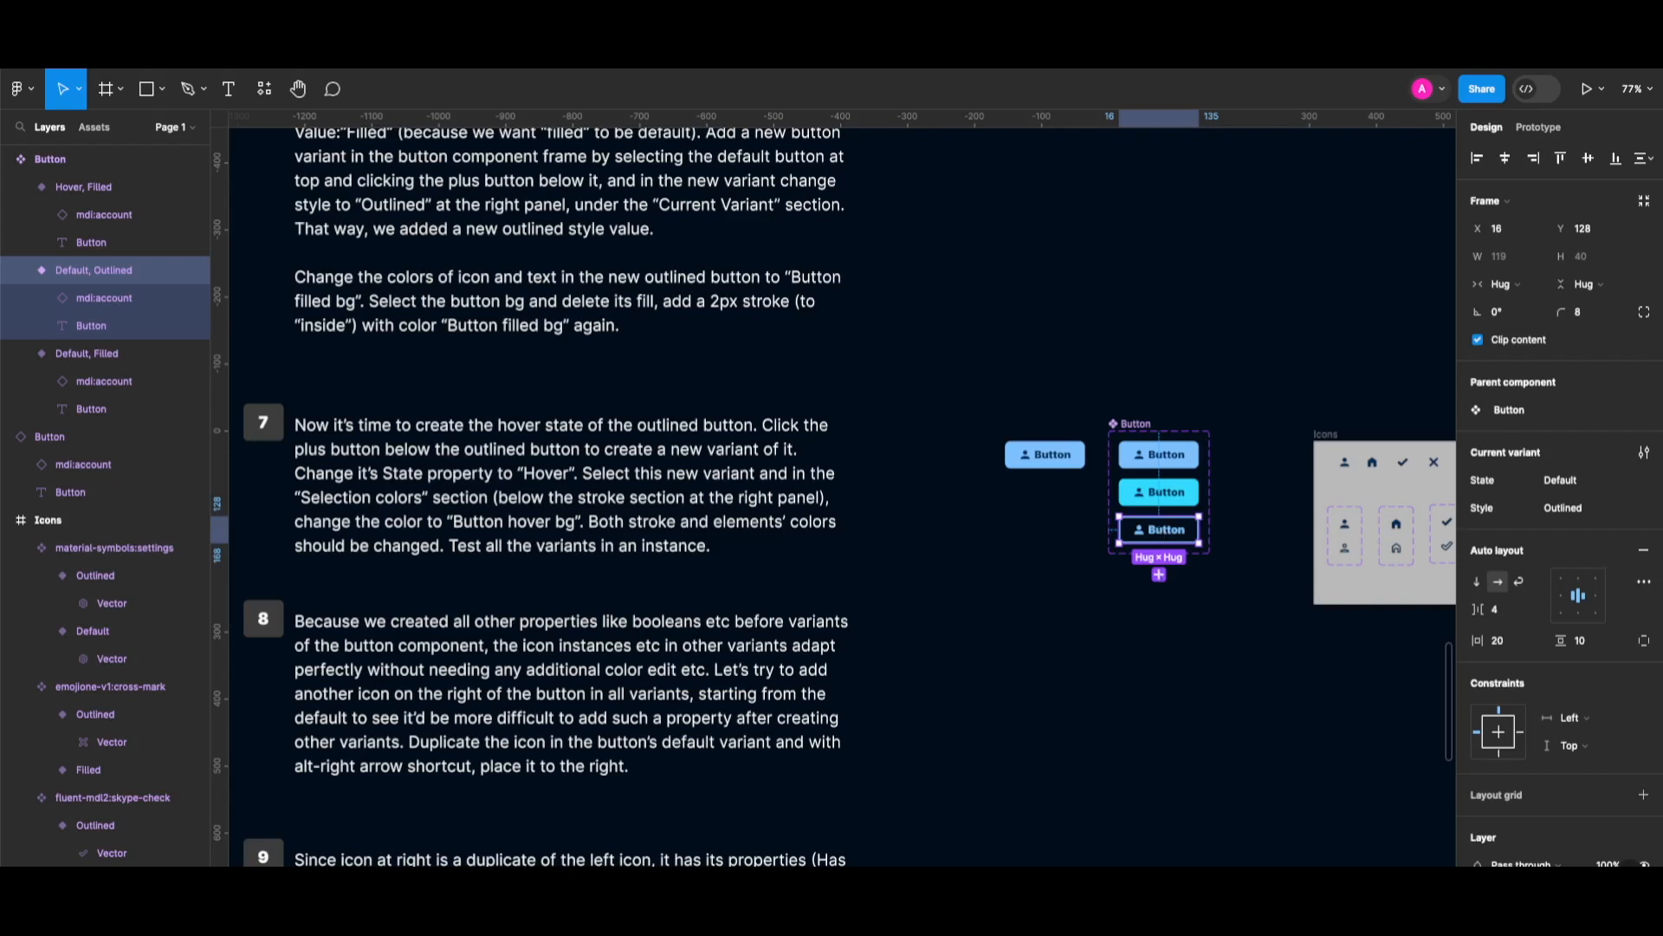
left_click(1160, 576)
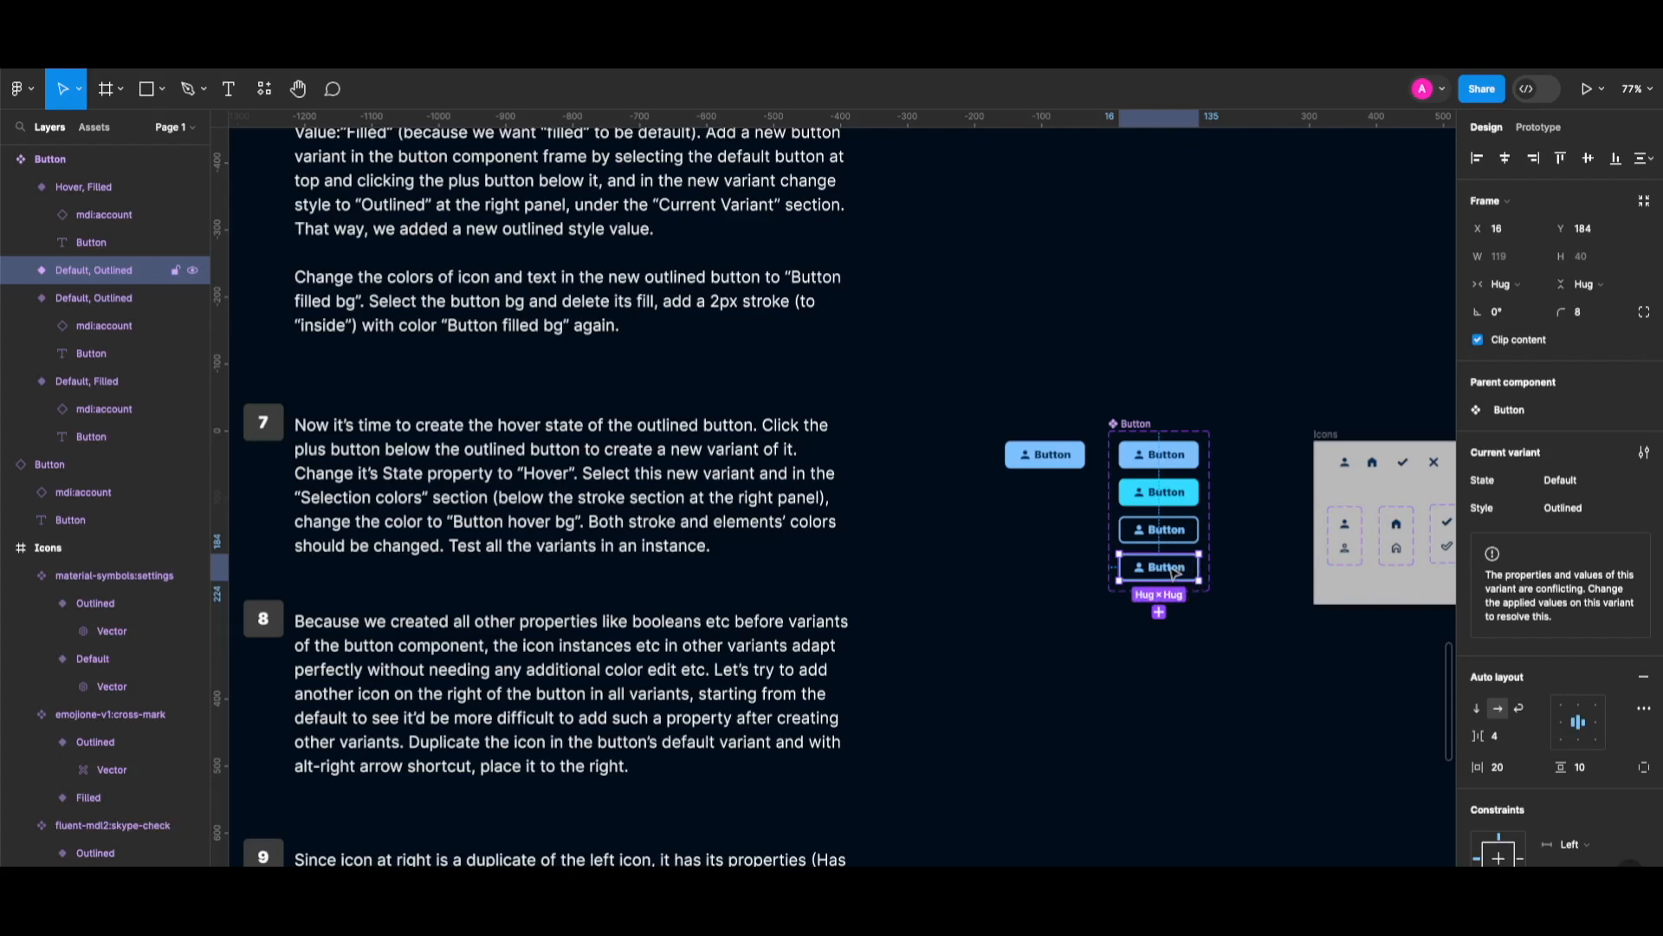
left_click(1640, 487)
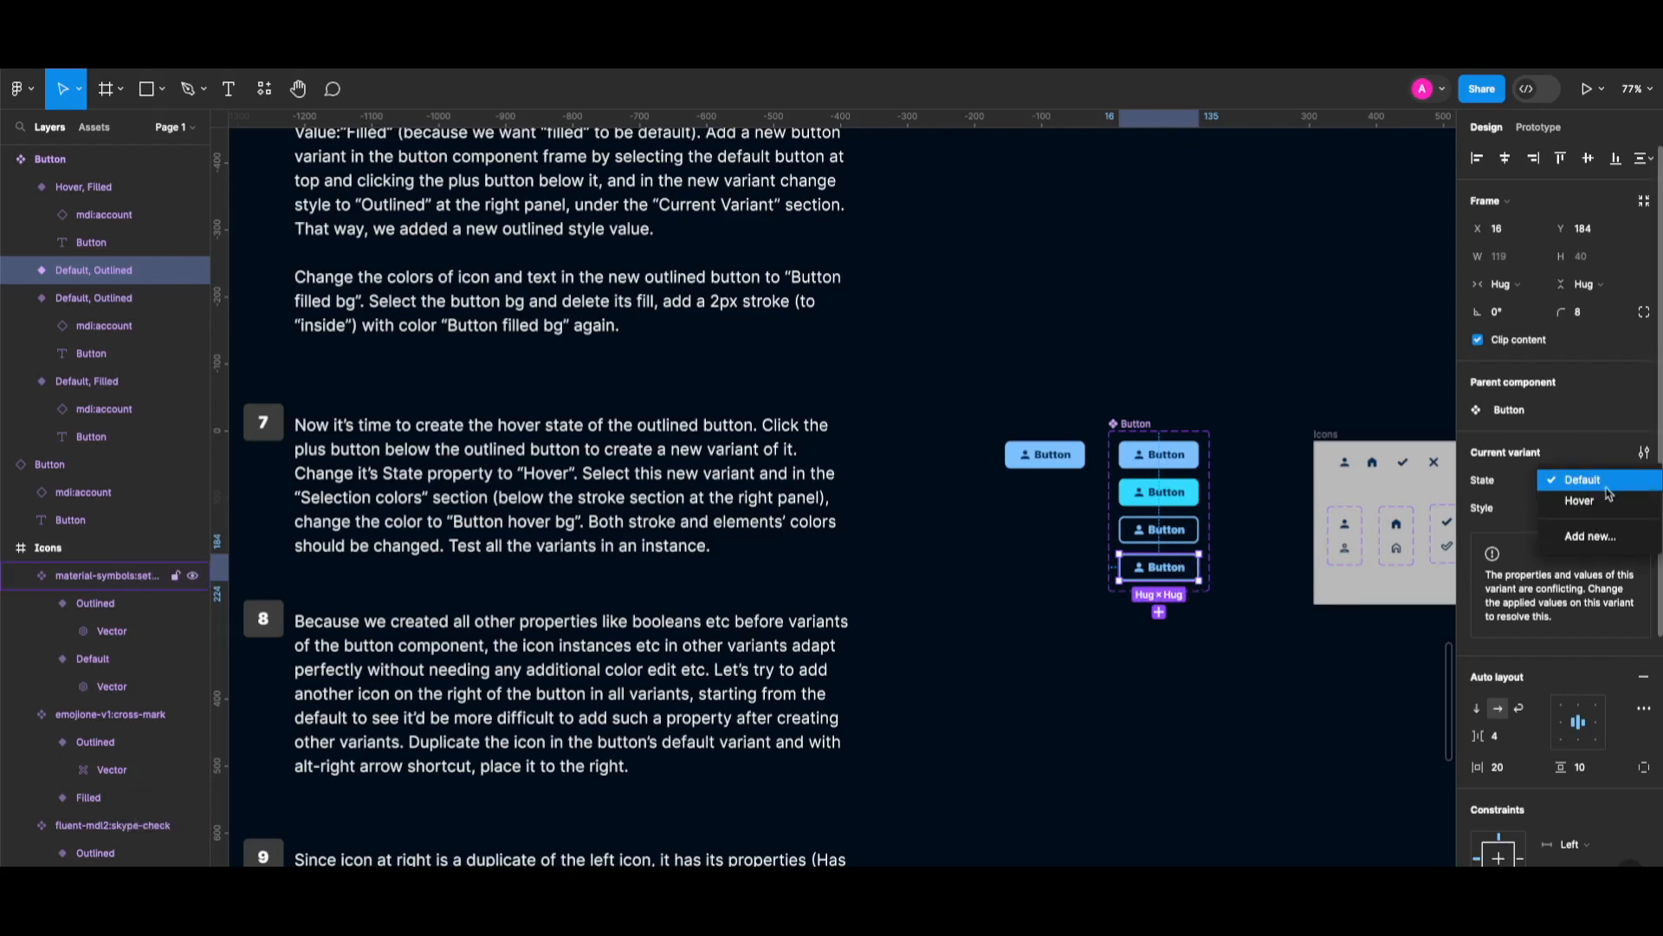
left_click(1610, 499)
Switch the new Hover, Outlined variant's selection colours to the Button-hover bg style.
scroll(1570, 741, "down", 4)
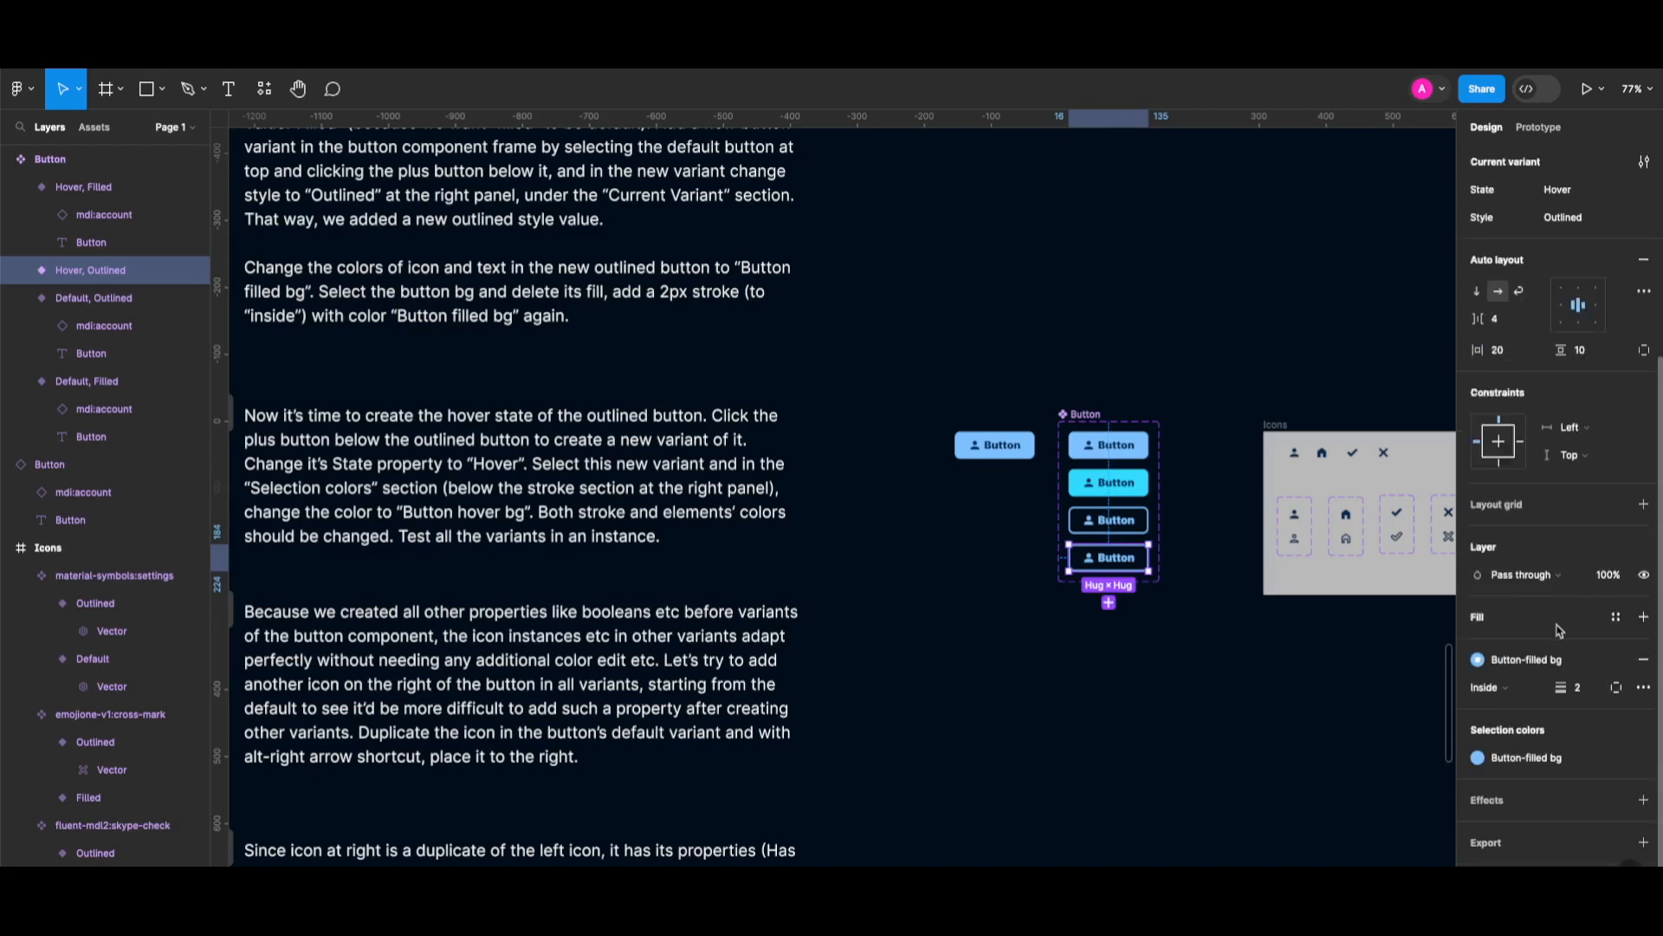
left_click(1538, 760)
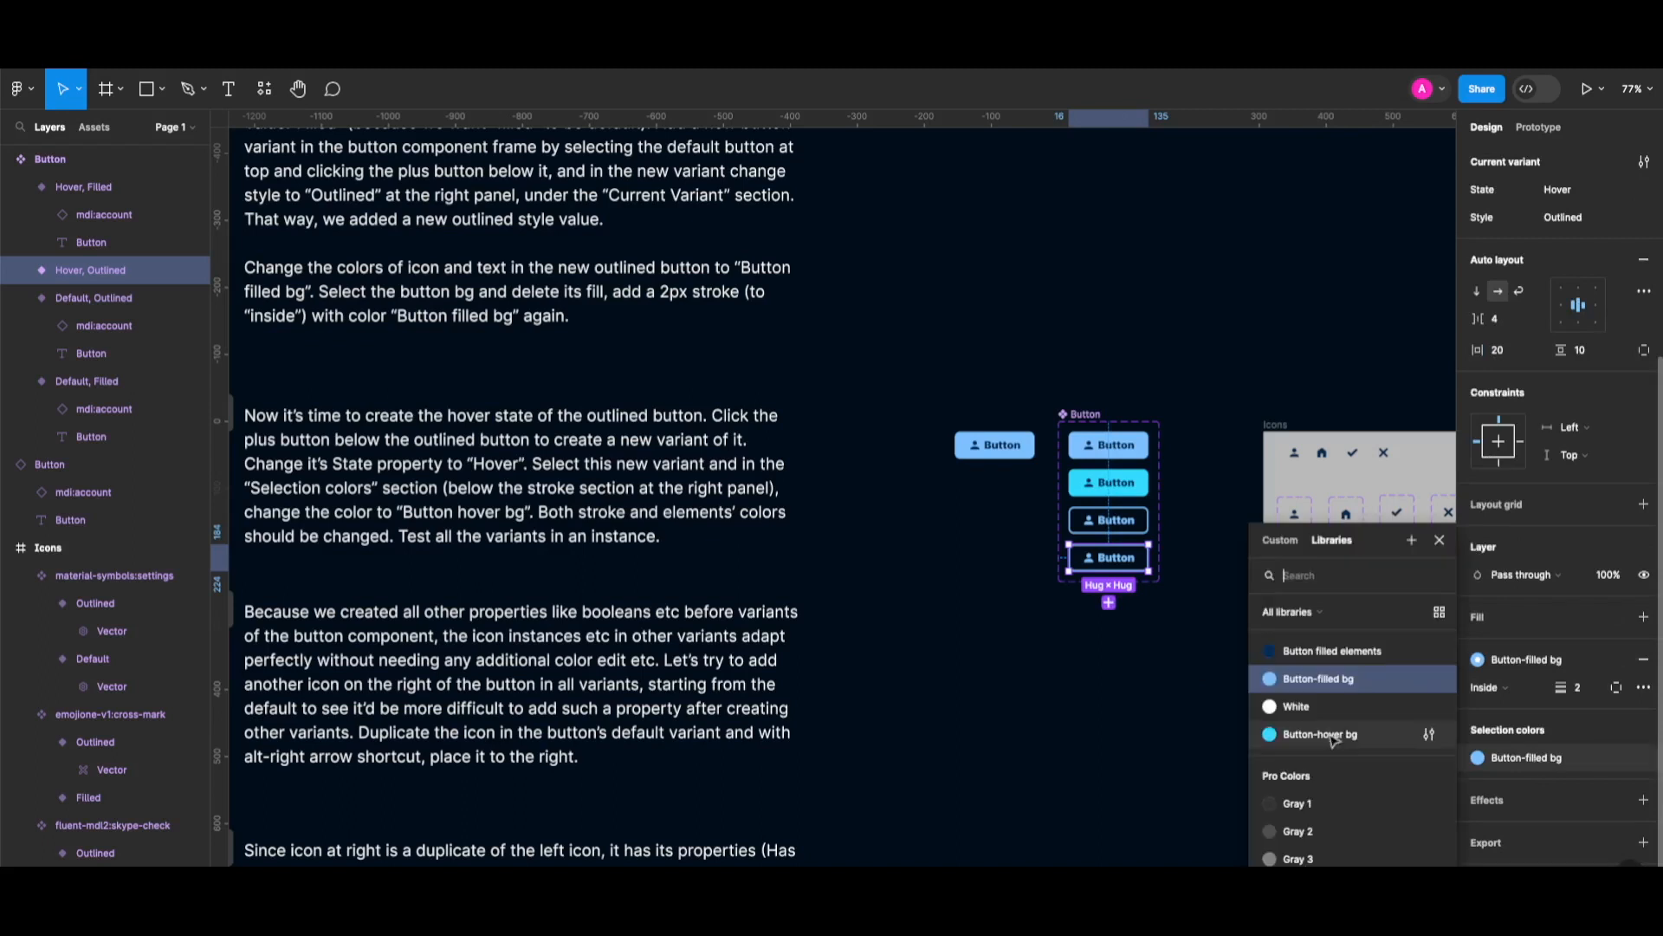
left_click(1334, 741)
left_click(995, 444)
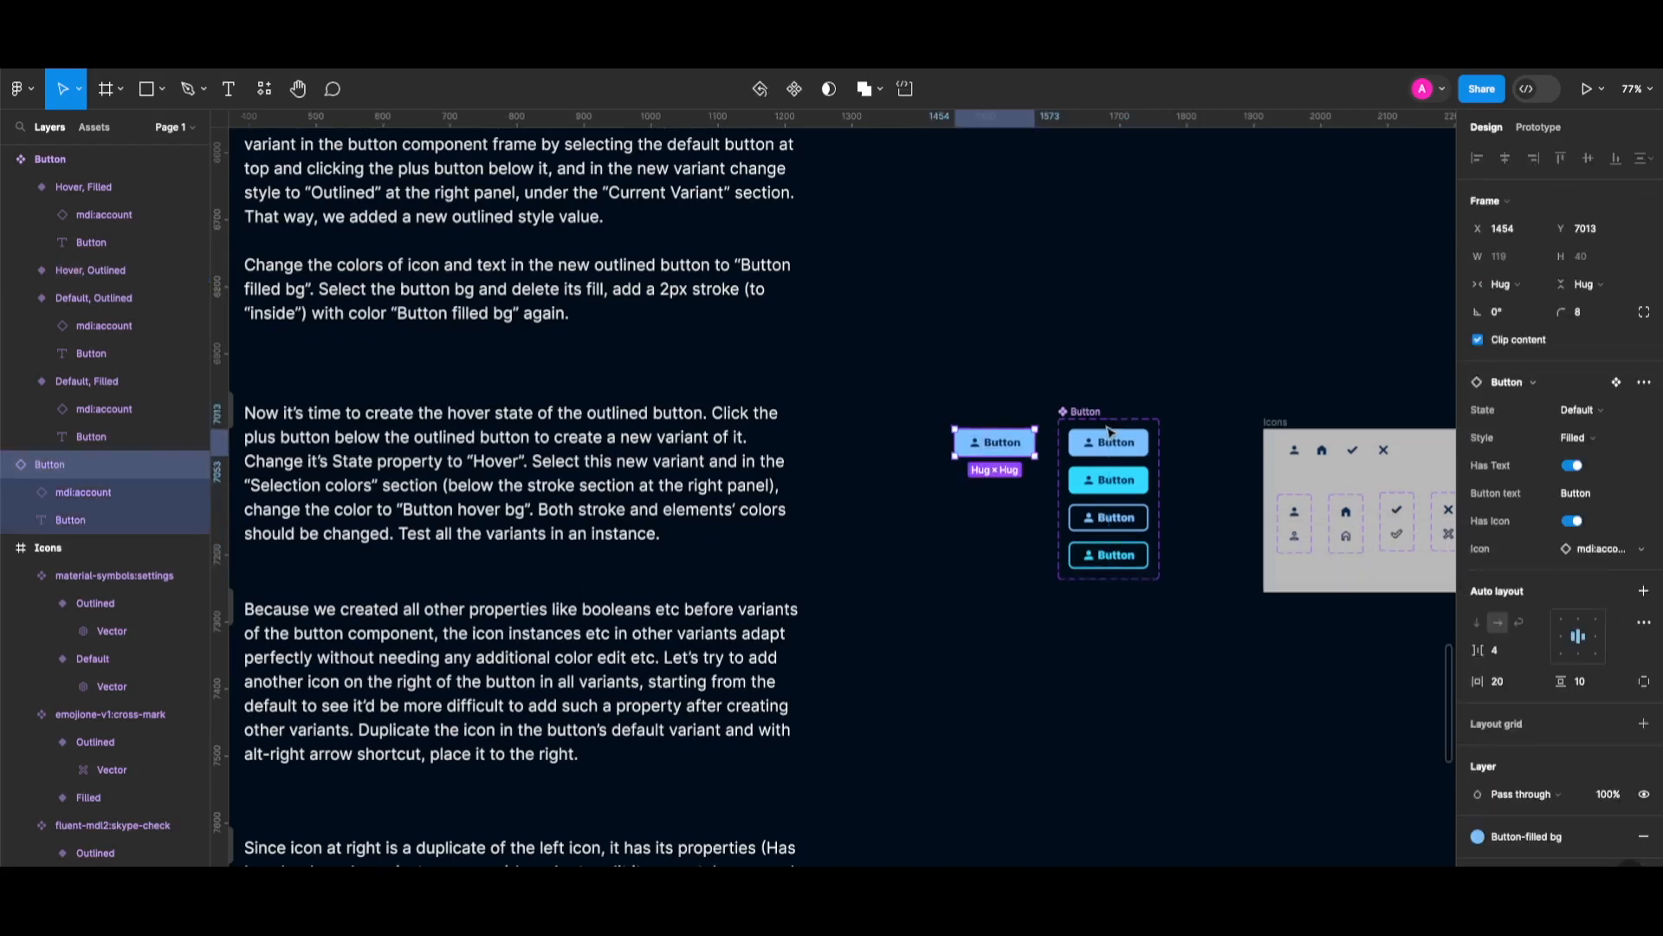
Switch the test button instance to Hover, then to Outlined with State back to Default.
left_click(1595, 418)
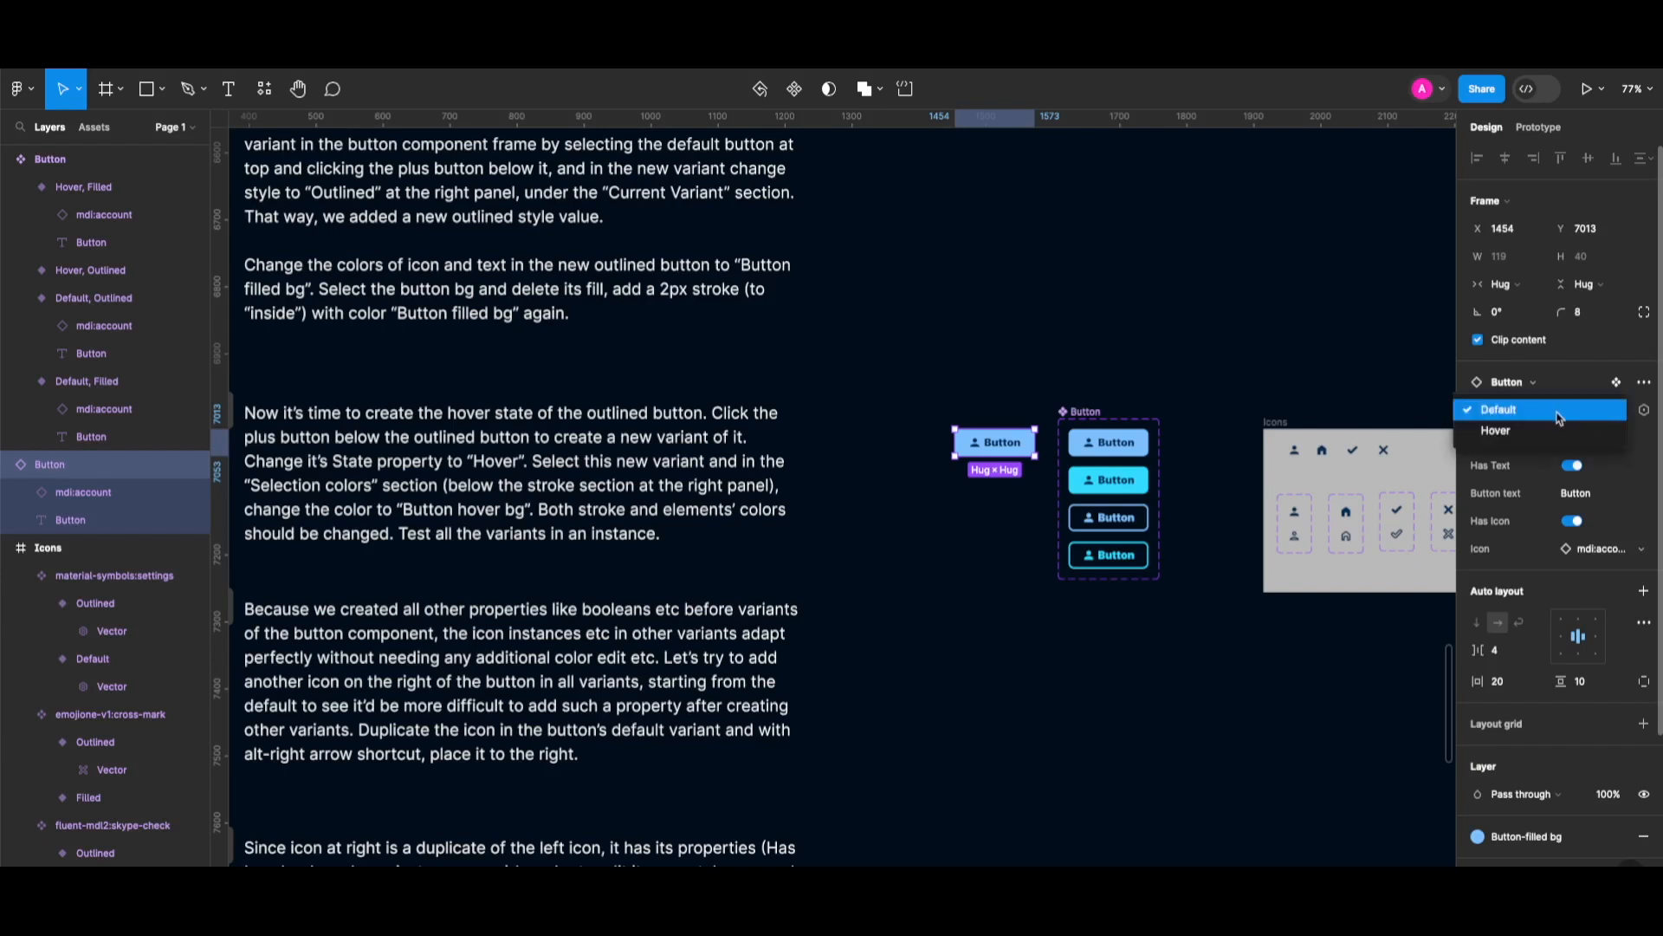
left_click(1538, 432)
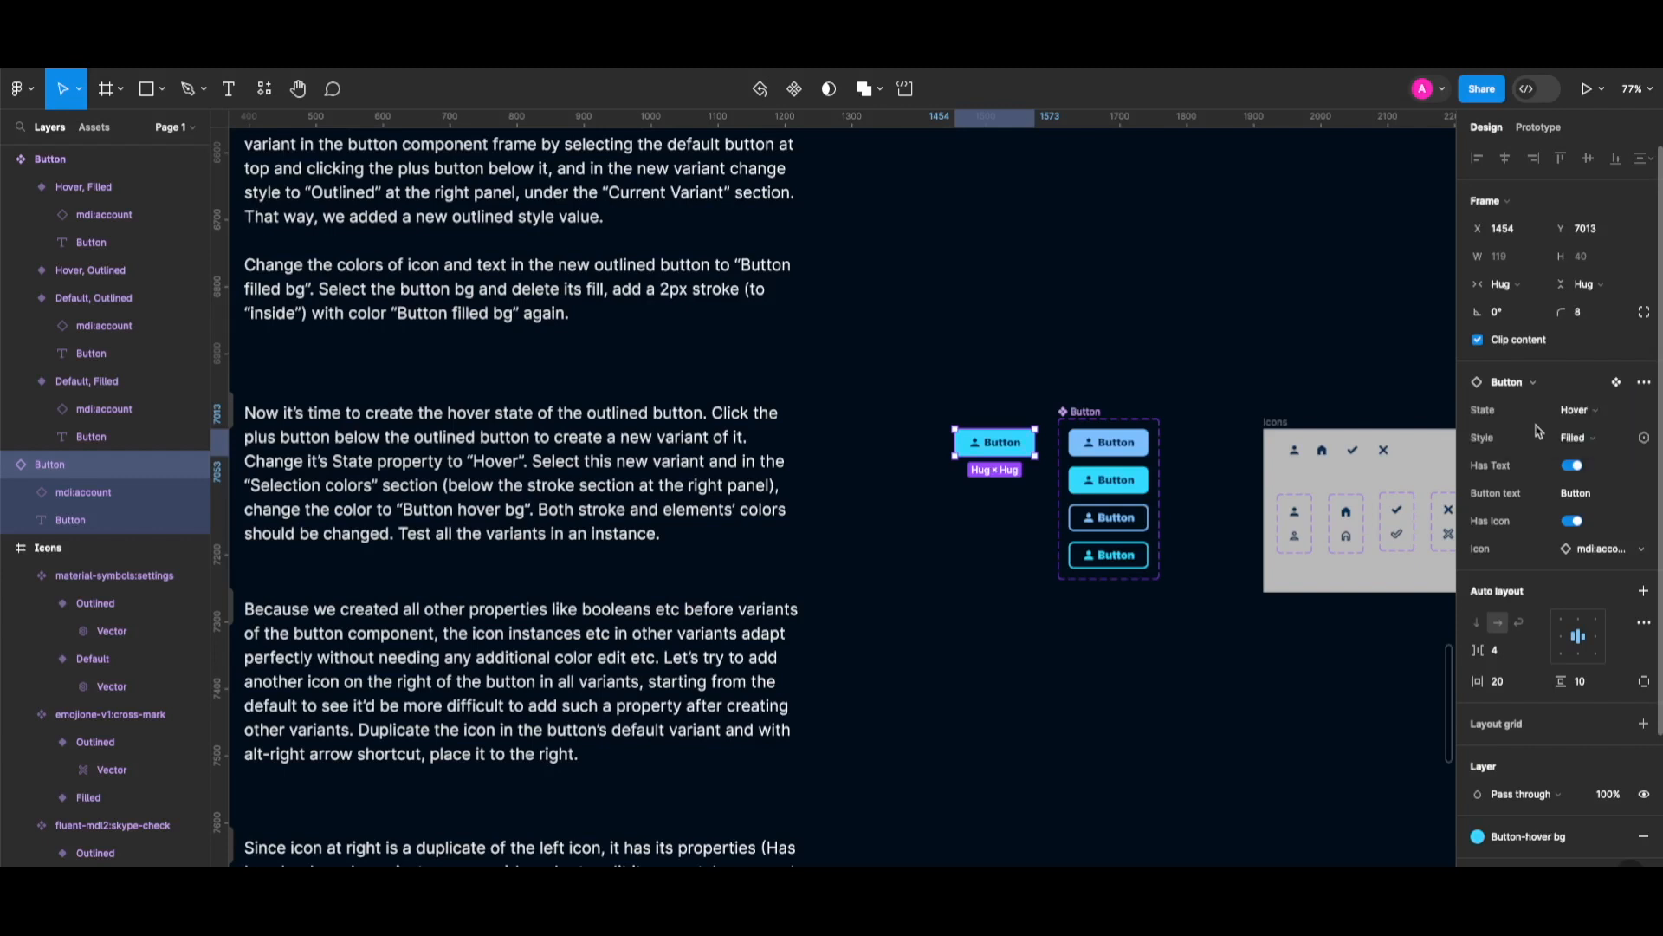
left_click(1581, 440)
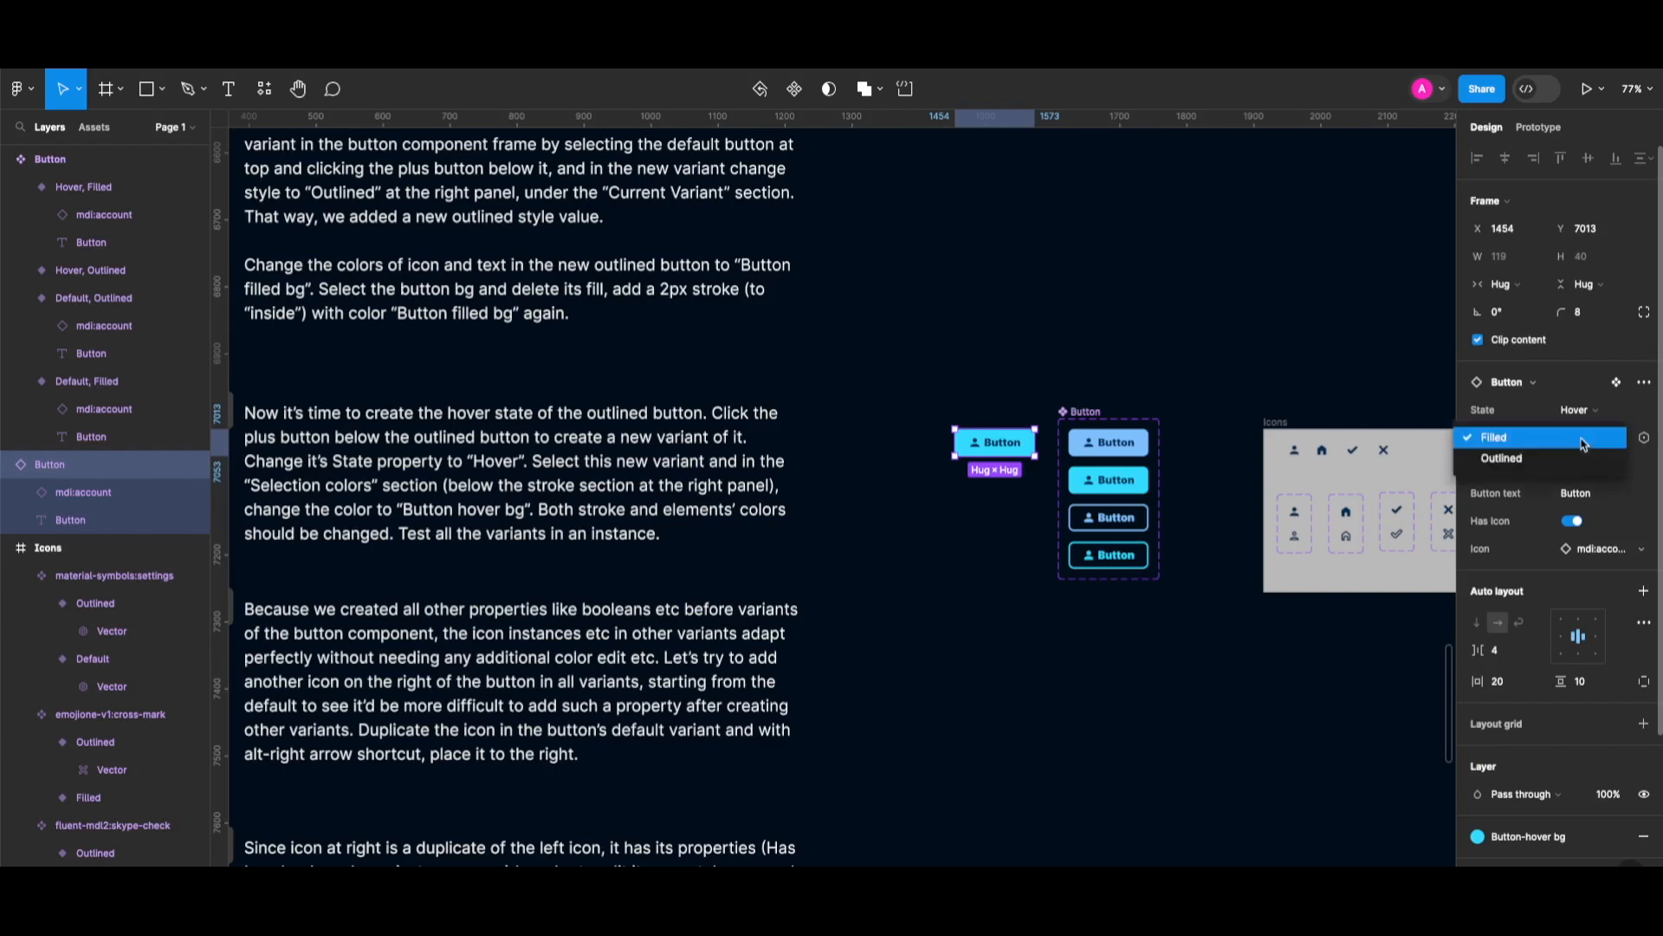
left_click(1557, 460)
left_click(1572, 410)
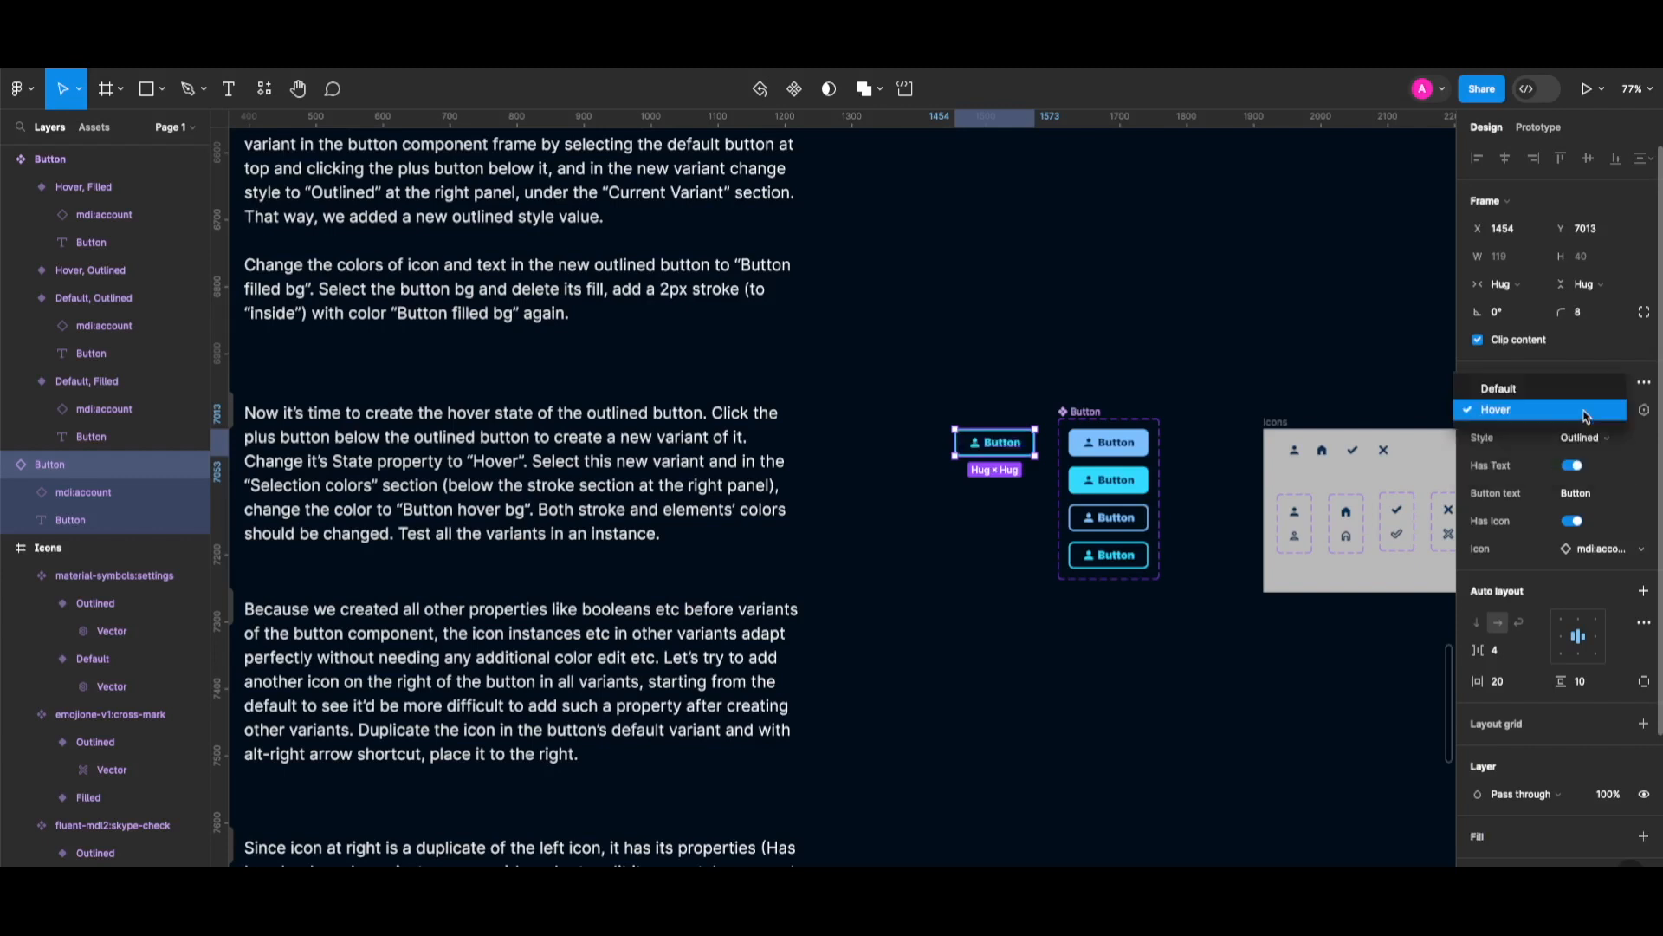
left_click(1557, 389)
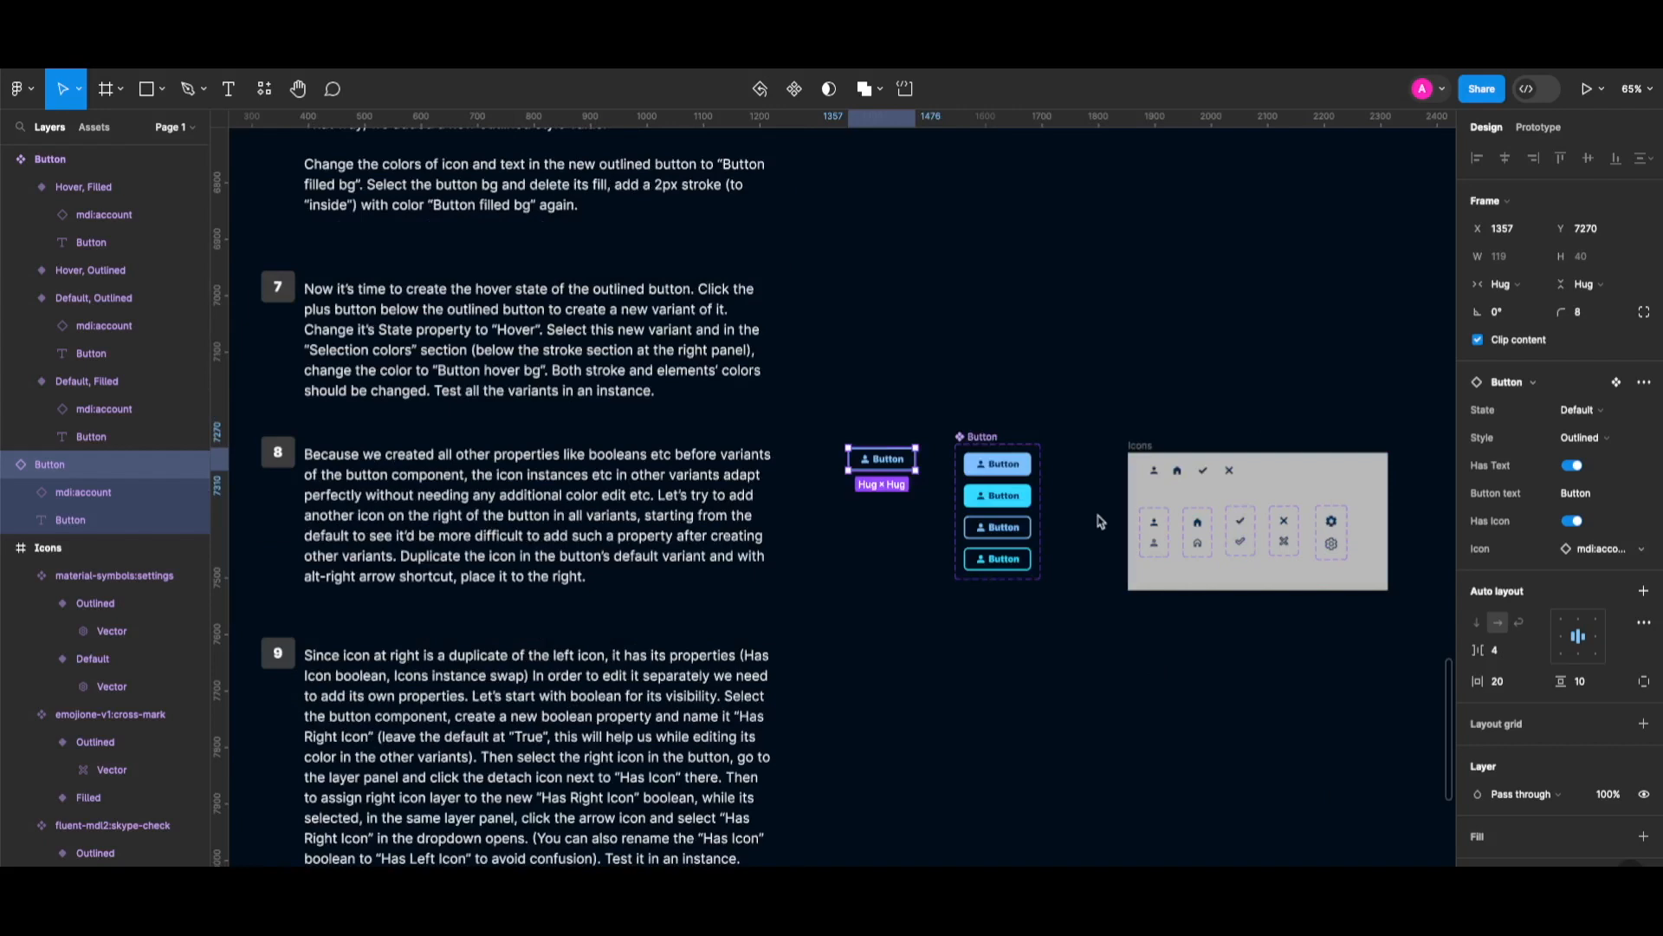
scroll(1089, 518, "up", 2)
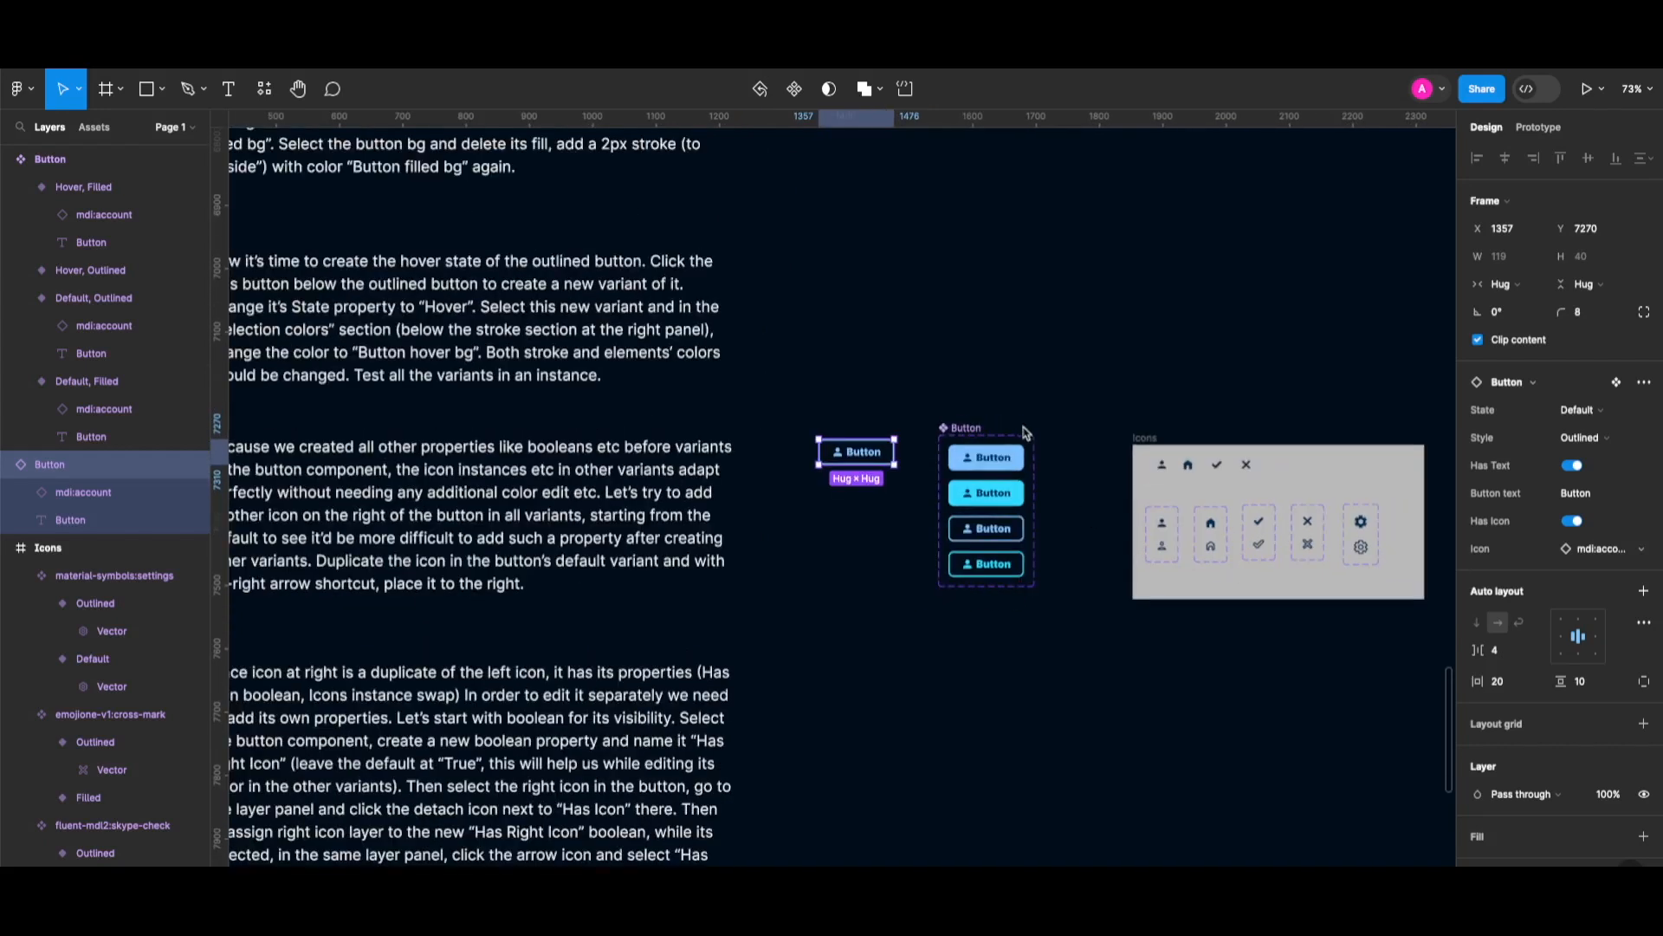
Duplicate the account icon in the Default, Filled variant and move the copy after the label.
left_click(968, 457, "super")
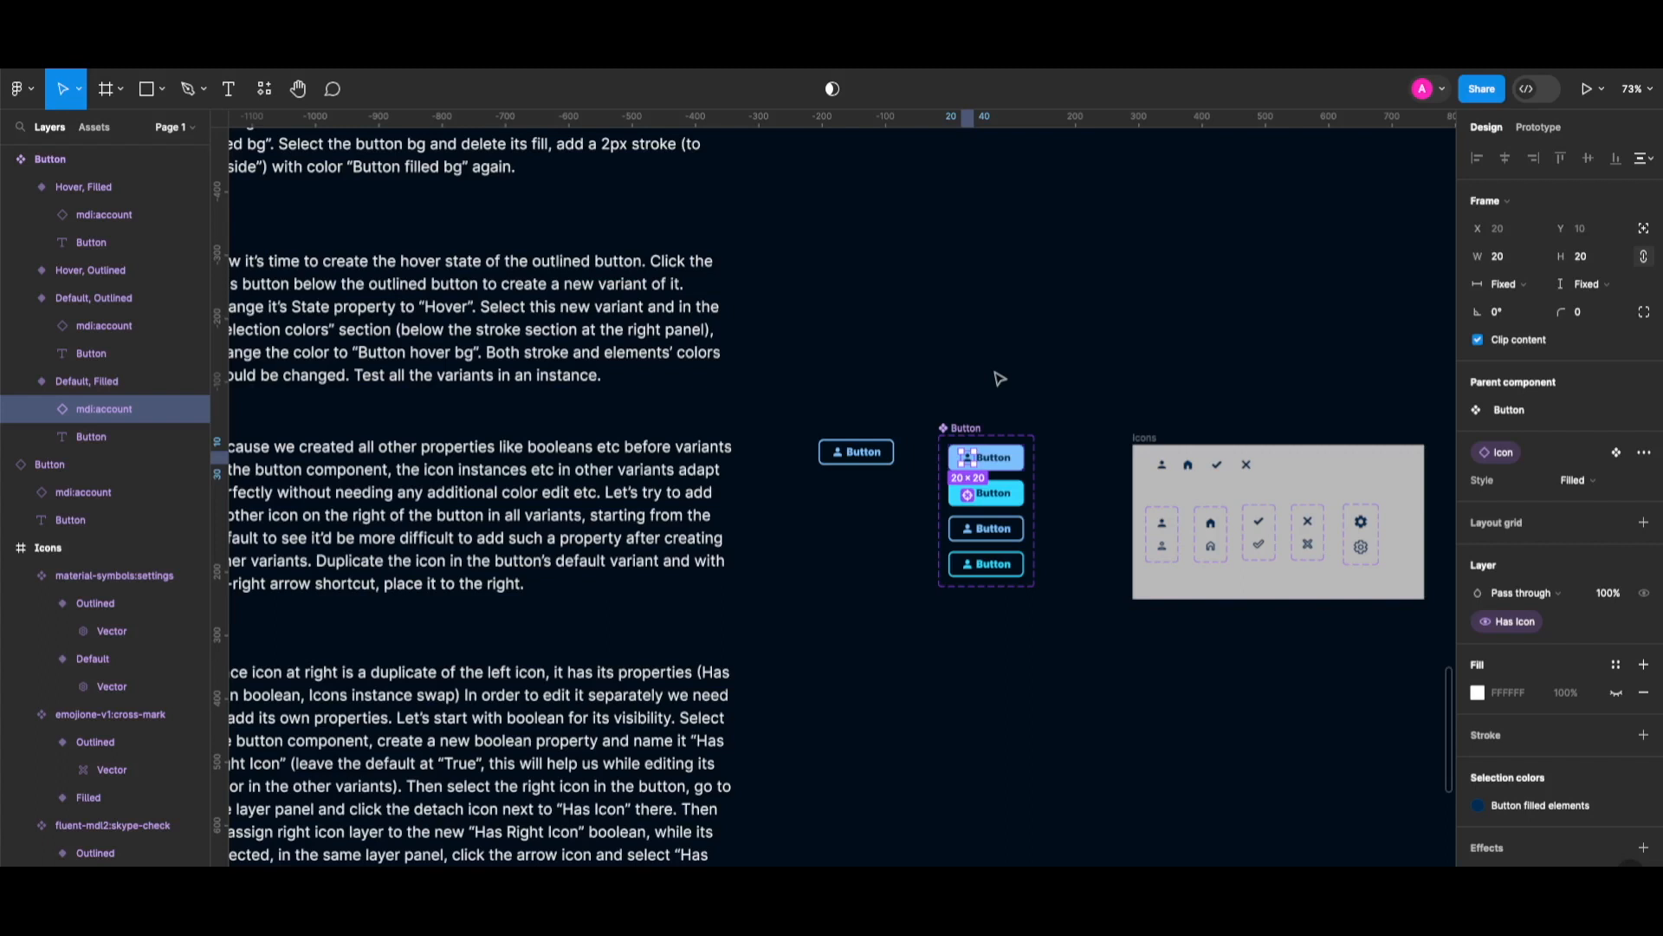
scroll(999, 379, "left", 2)
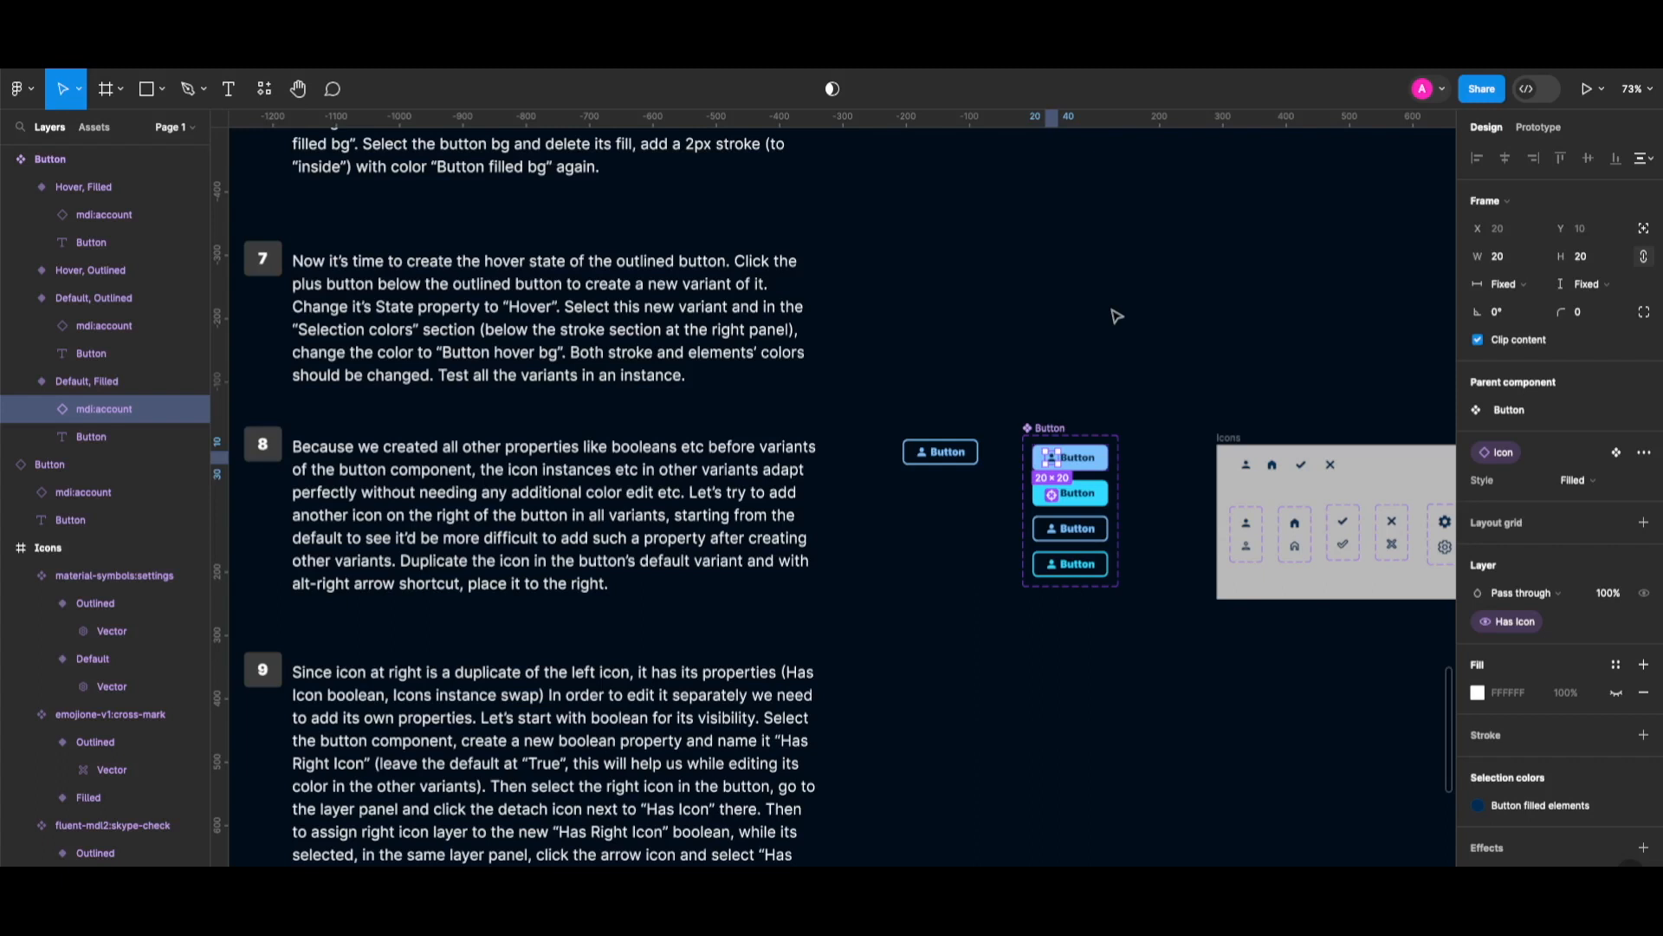
key("super+d")
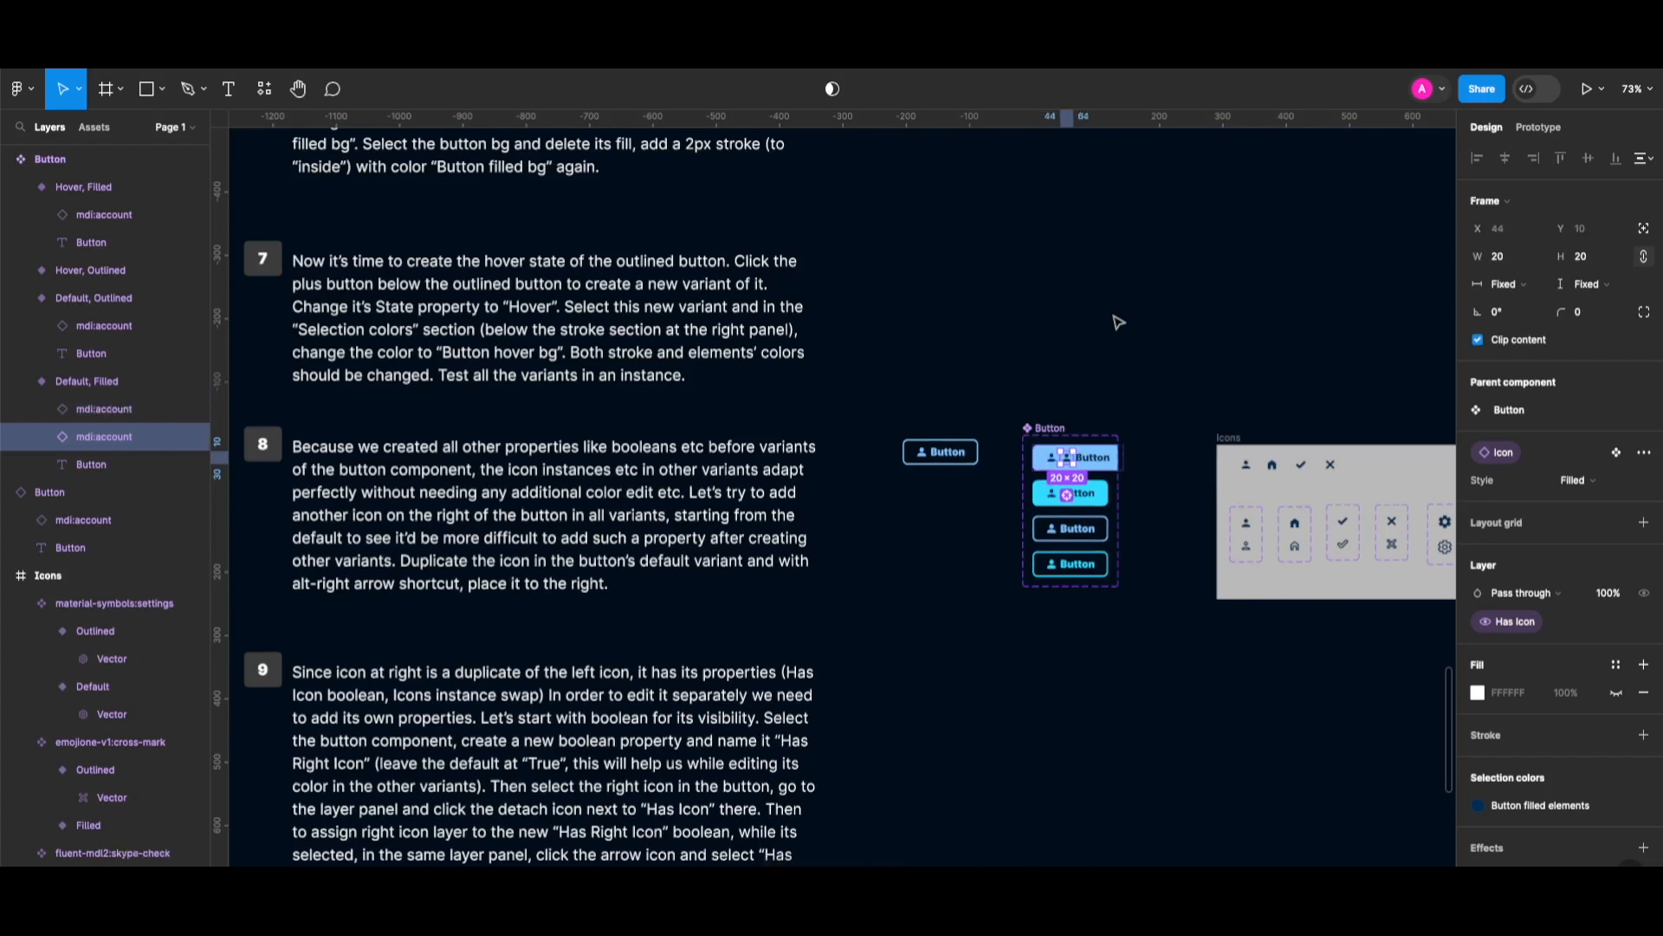
key("alt+Right")
scroll(1119, 321, "right", 3)
left_click(908, 455)
left_click(810, 452)
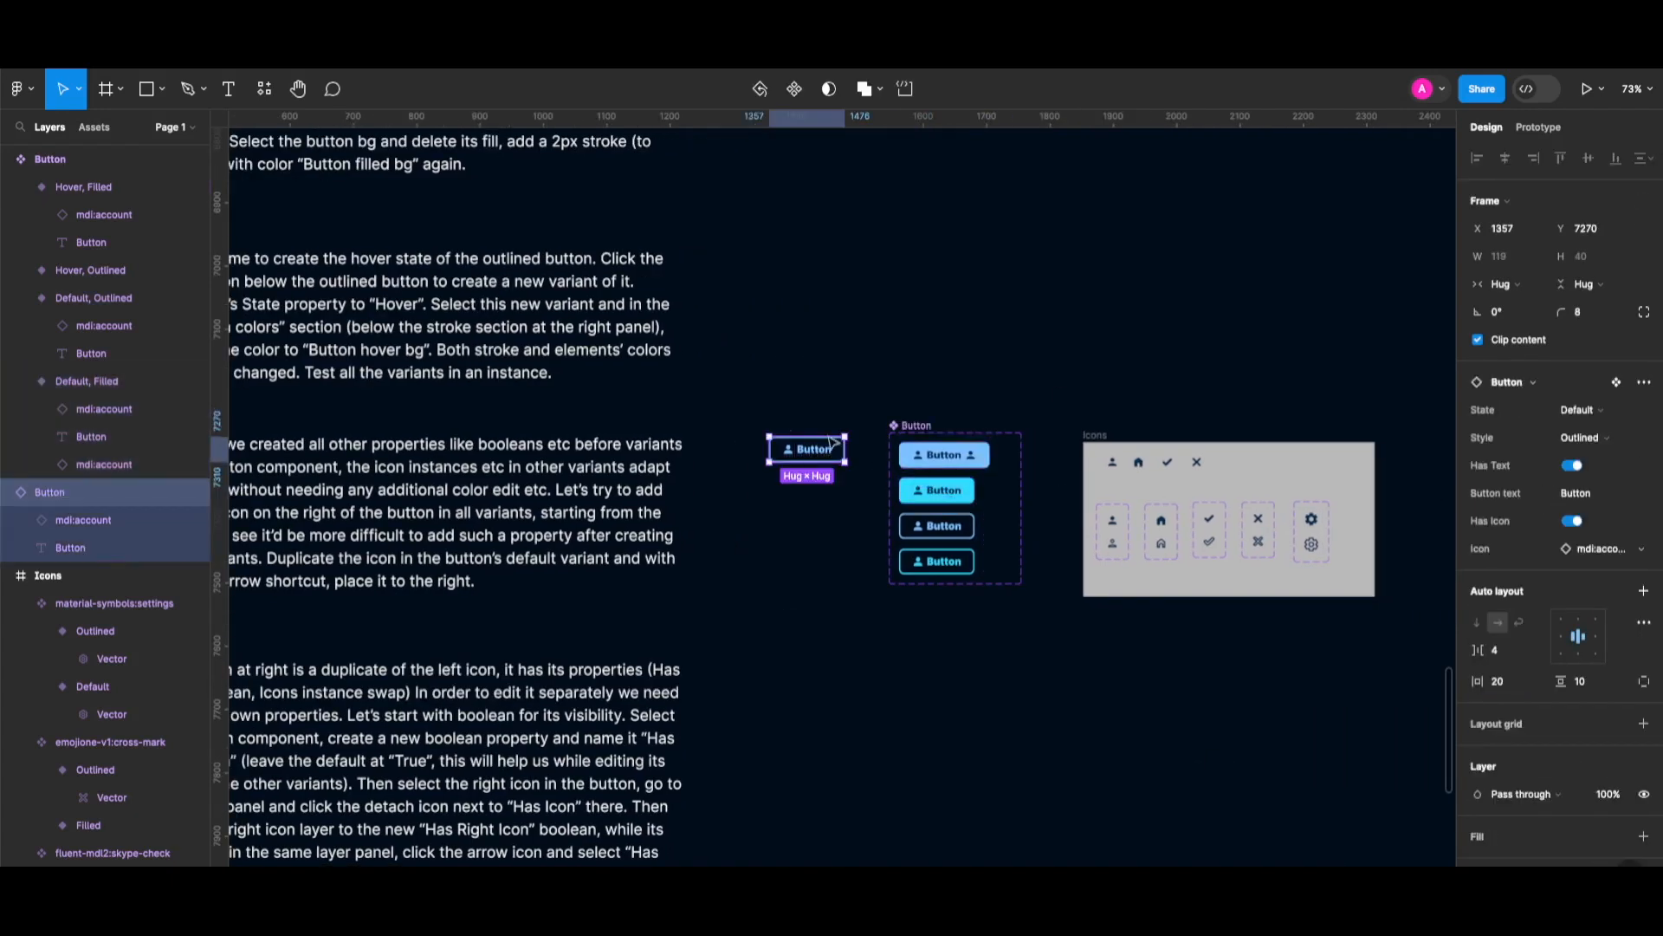
Switch the standalone test button to the Filled style, then to the Hover state.
scroll(962, 698, "left", 1)
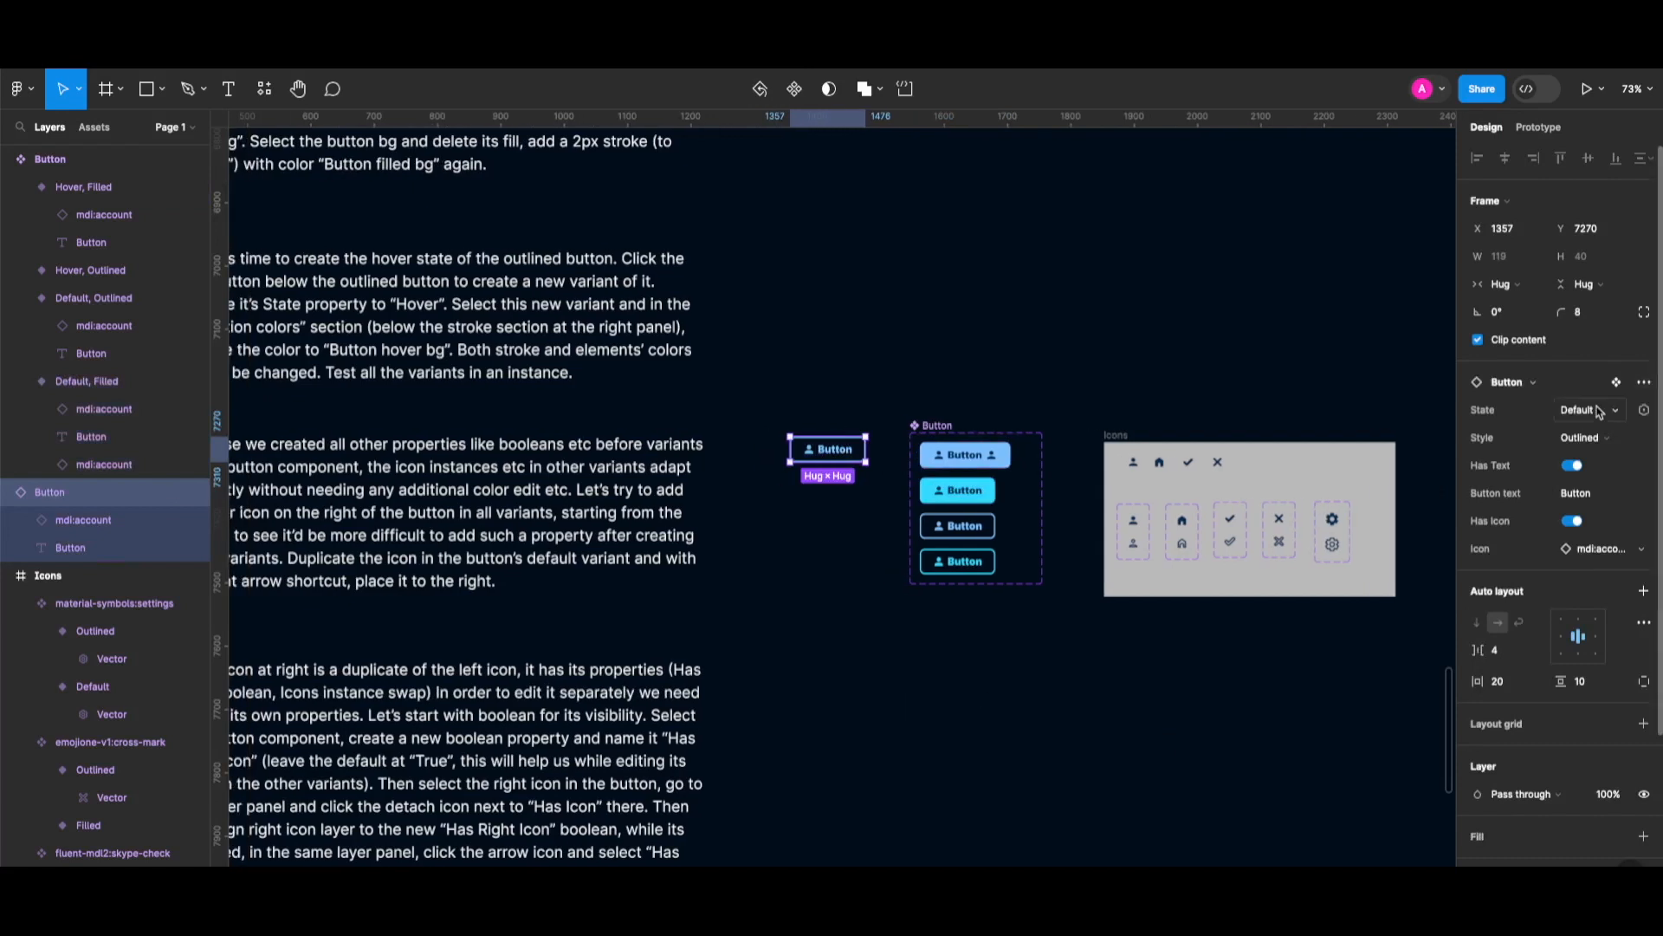
left_click(1593, 438)
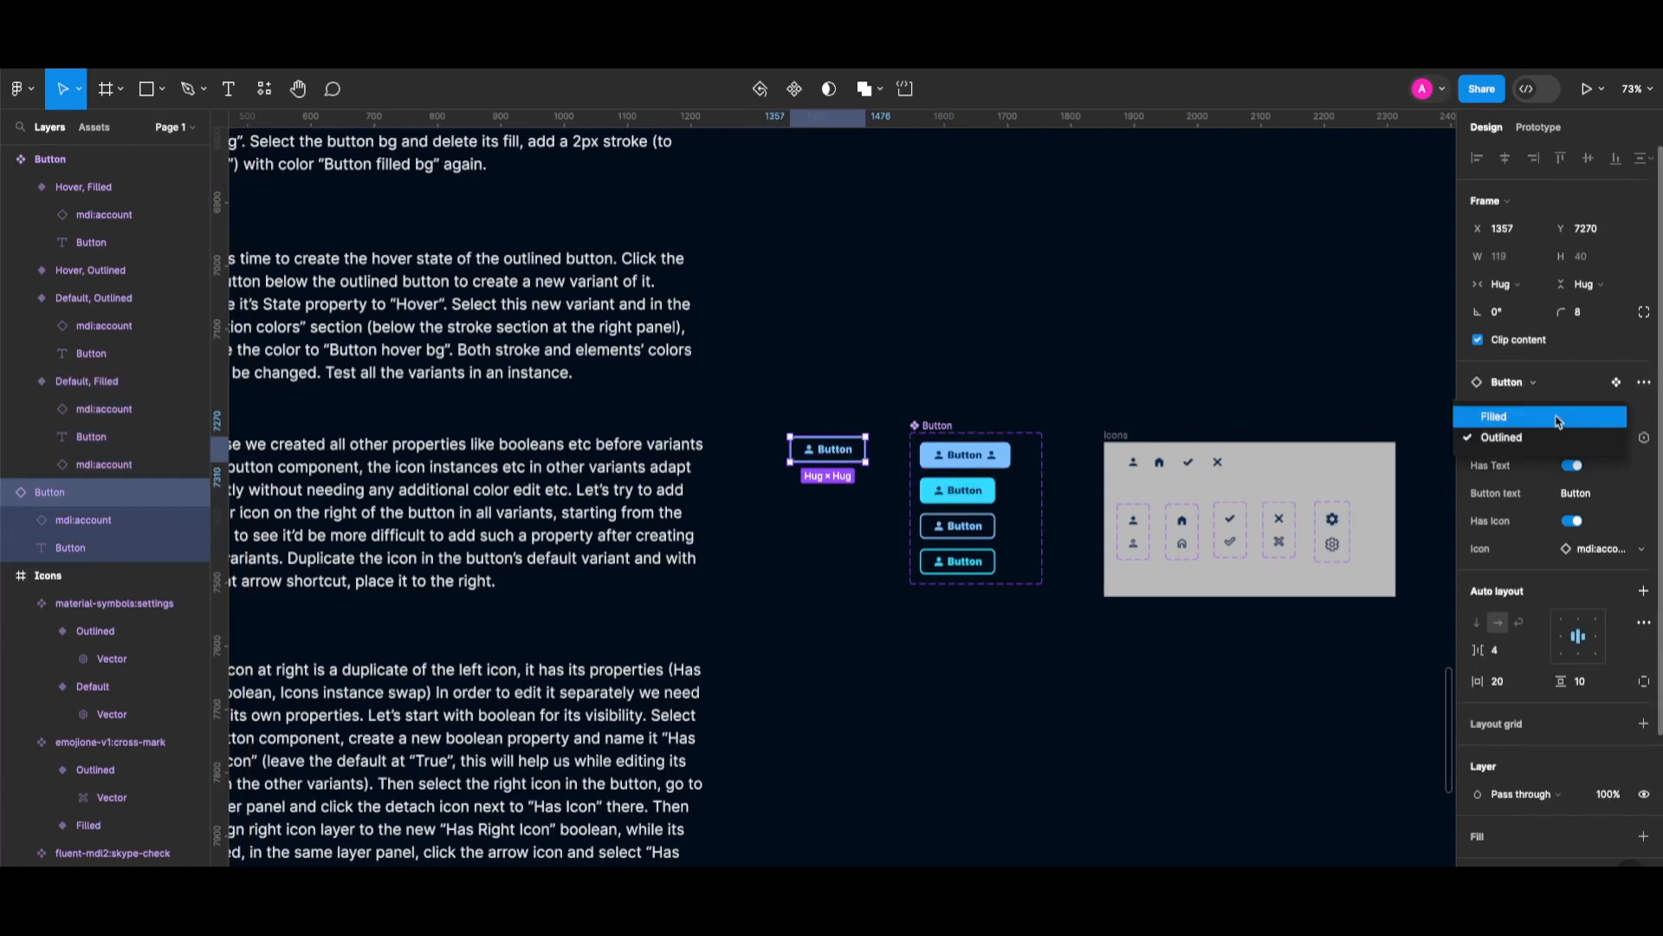
left_click(1560, 418)
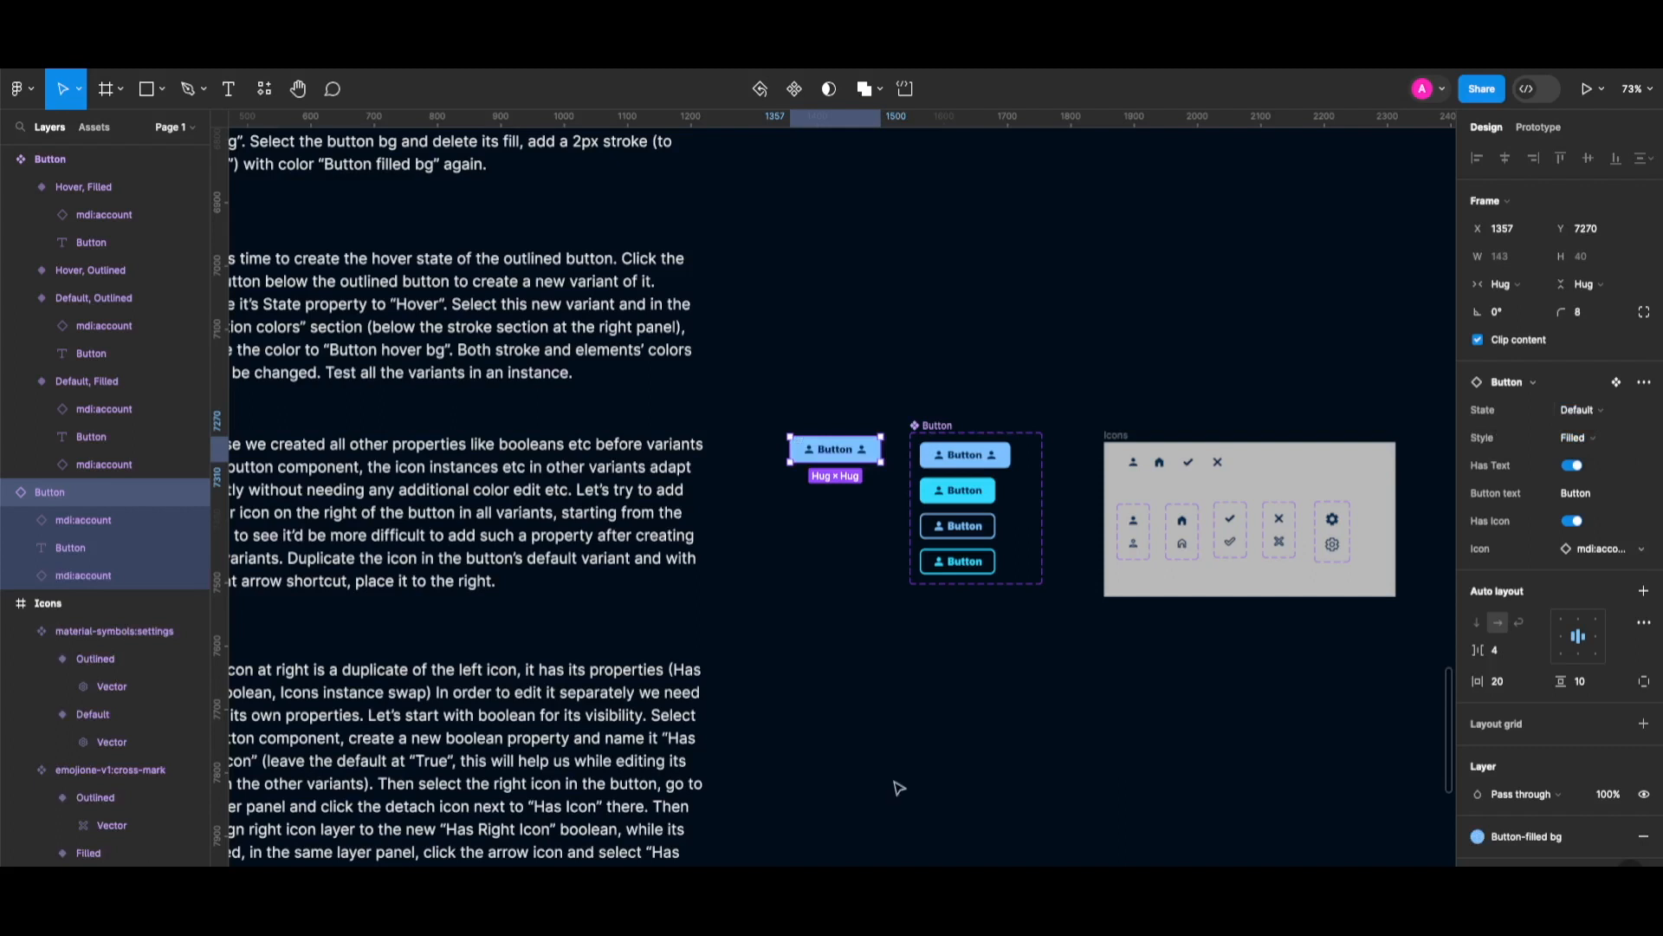
left_click(1582, 411)
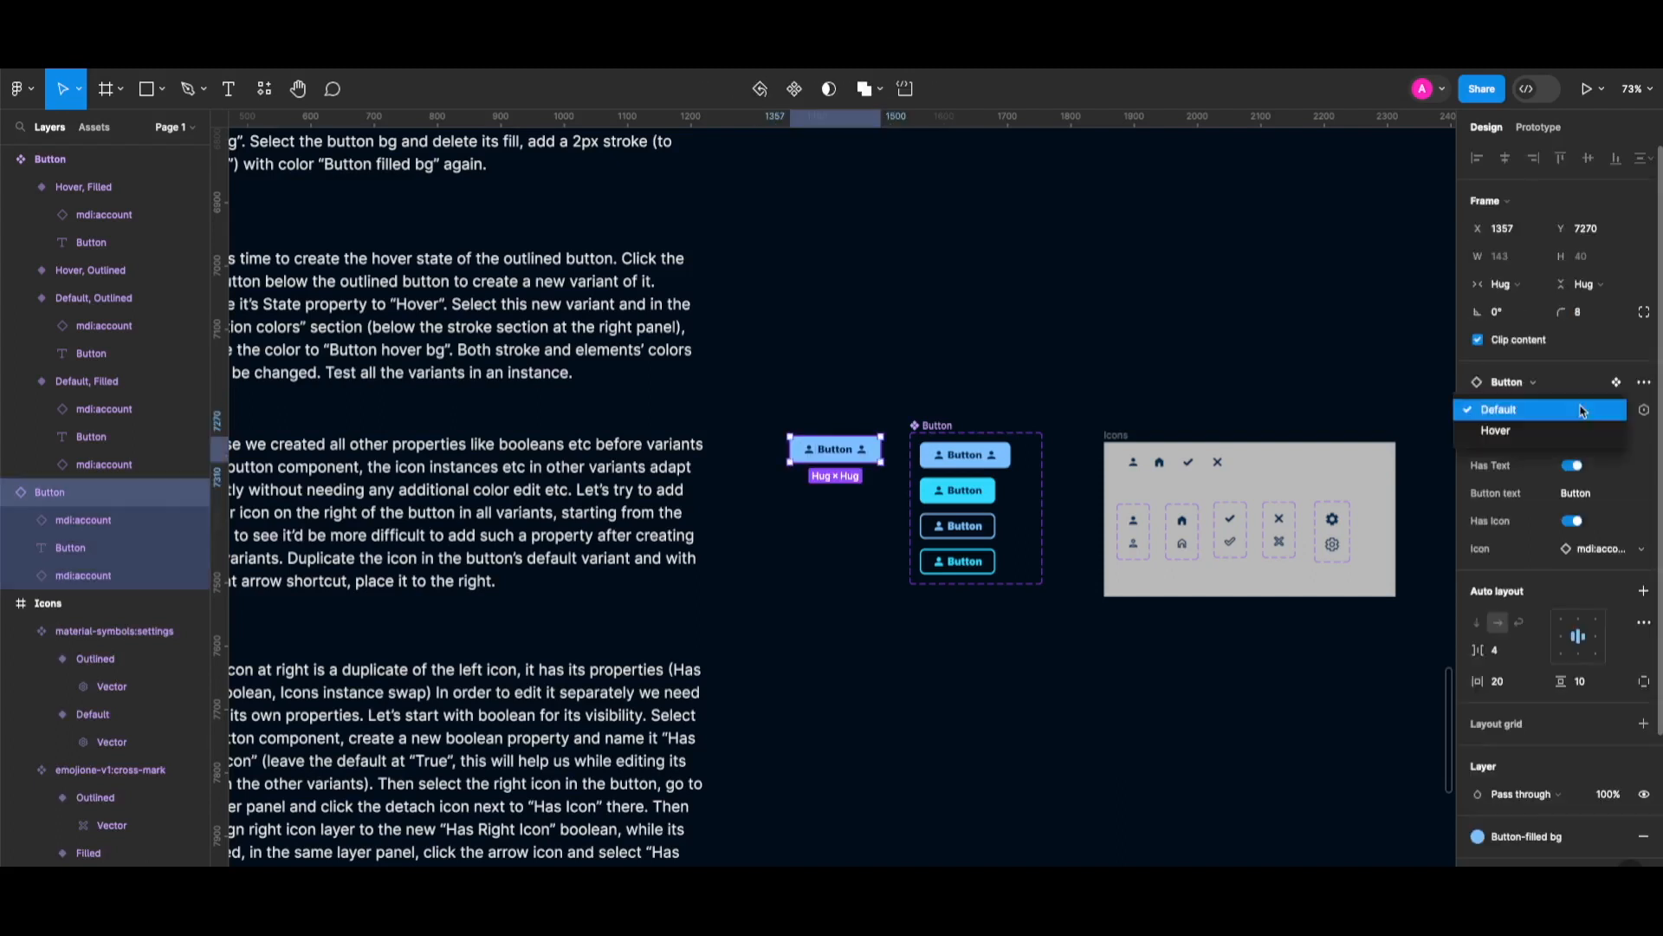
left_click(1523, 435)
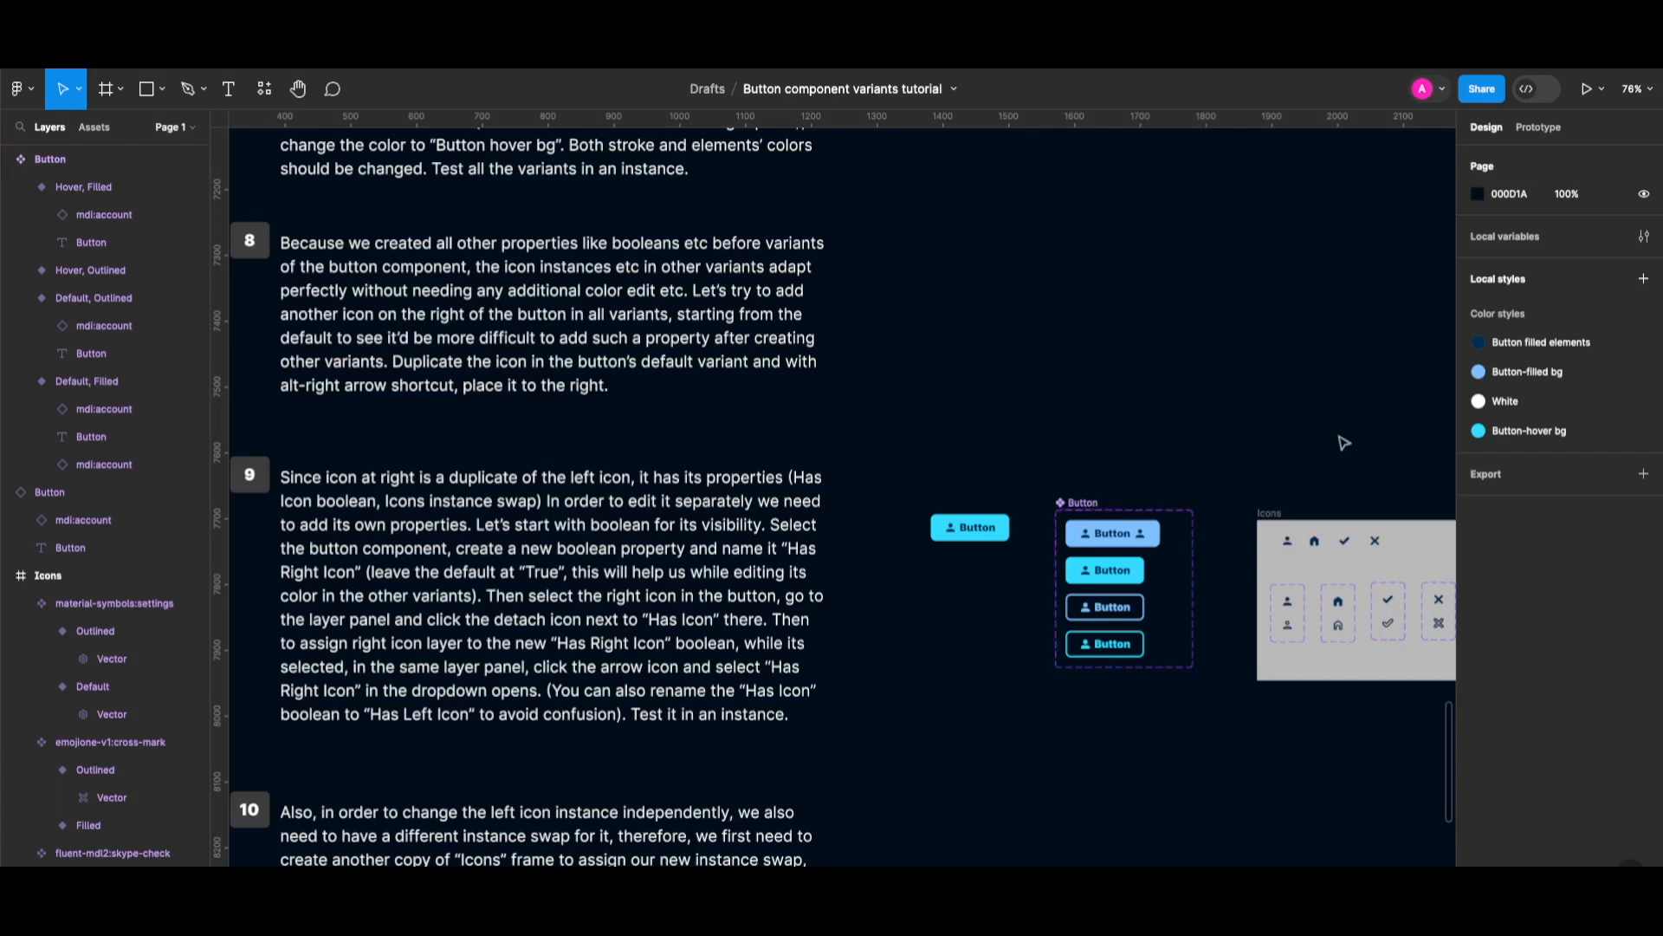
Add a boolean property 'Has Right Icon' to the Button component set, defaulting to True.
left_click(1083, 504)
left_click(1083, 505)
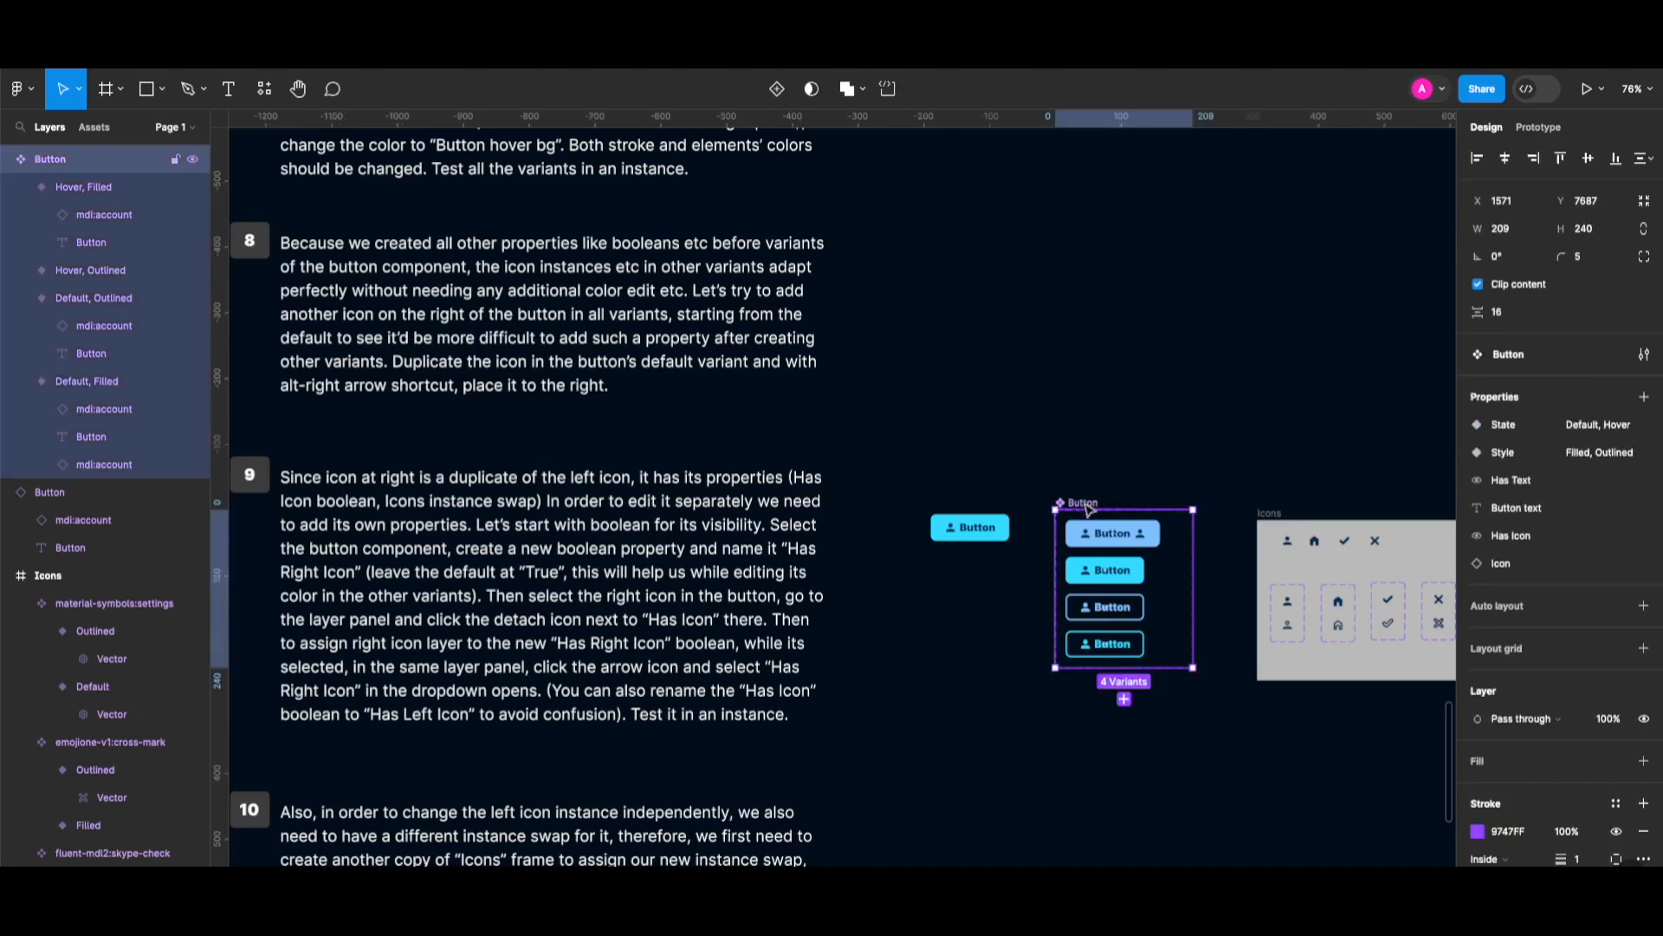
left_click(1644, 399)
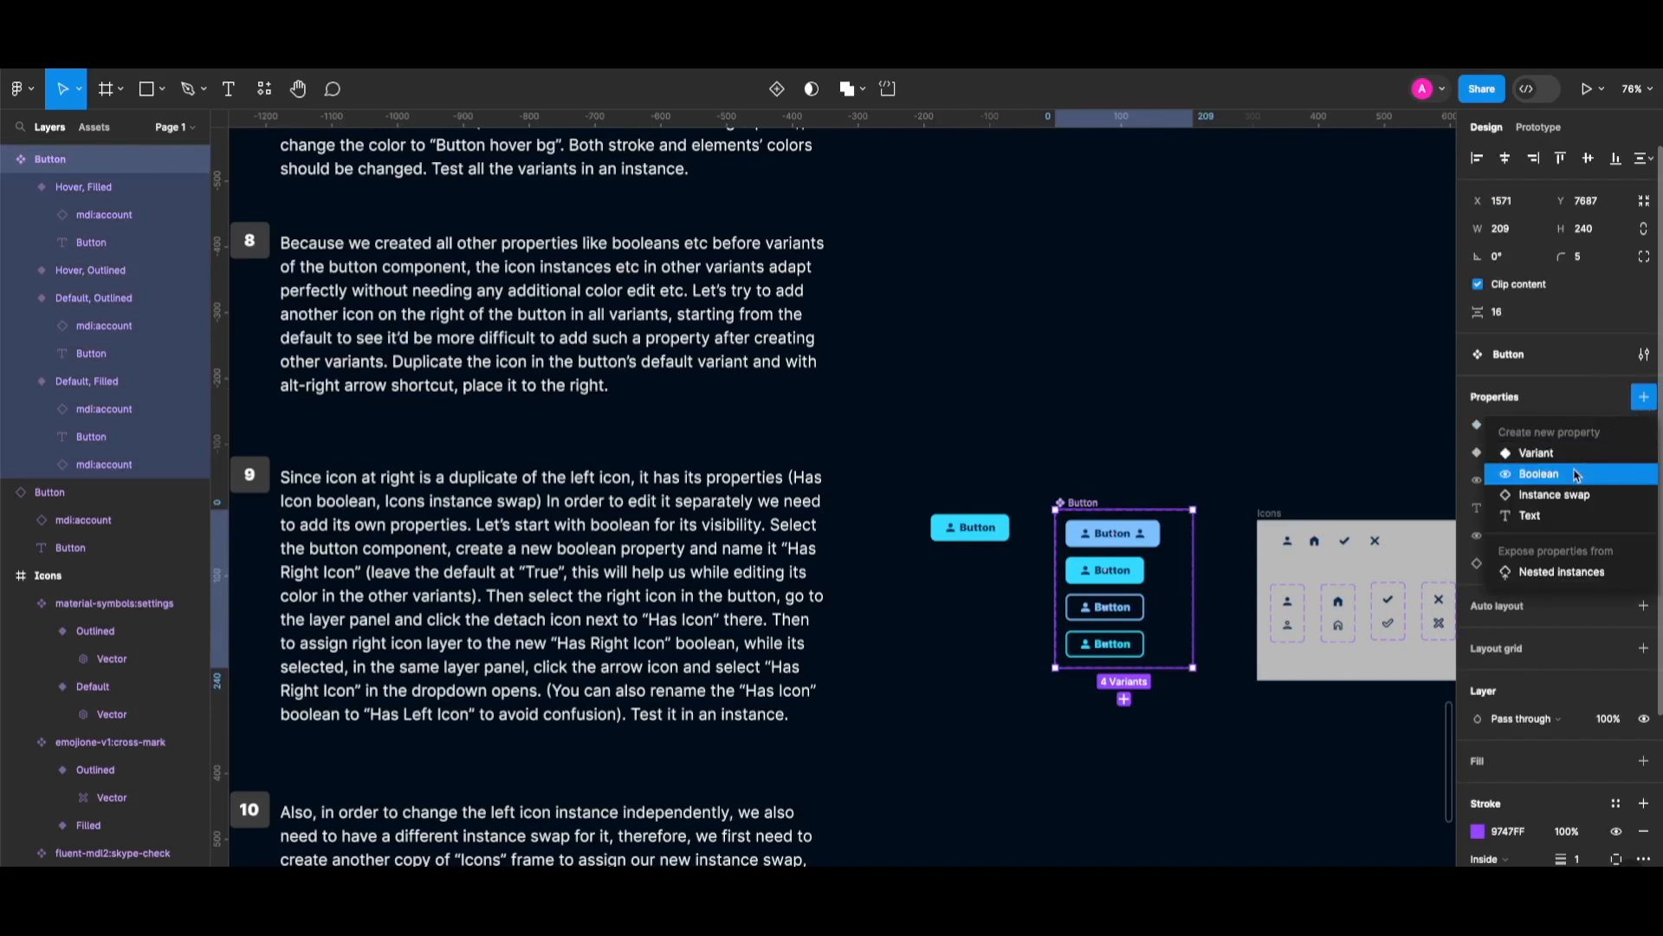
left_click(1540, 474)
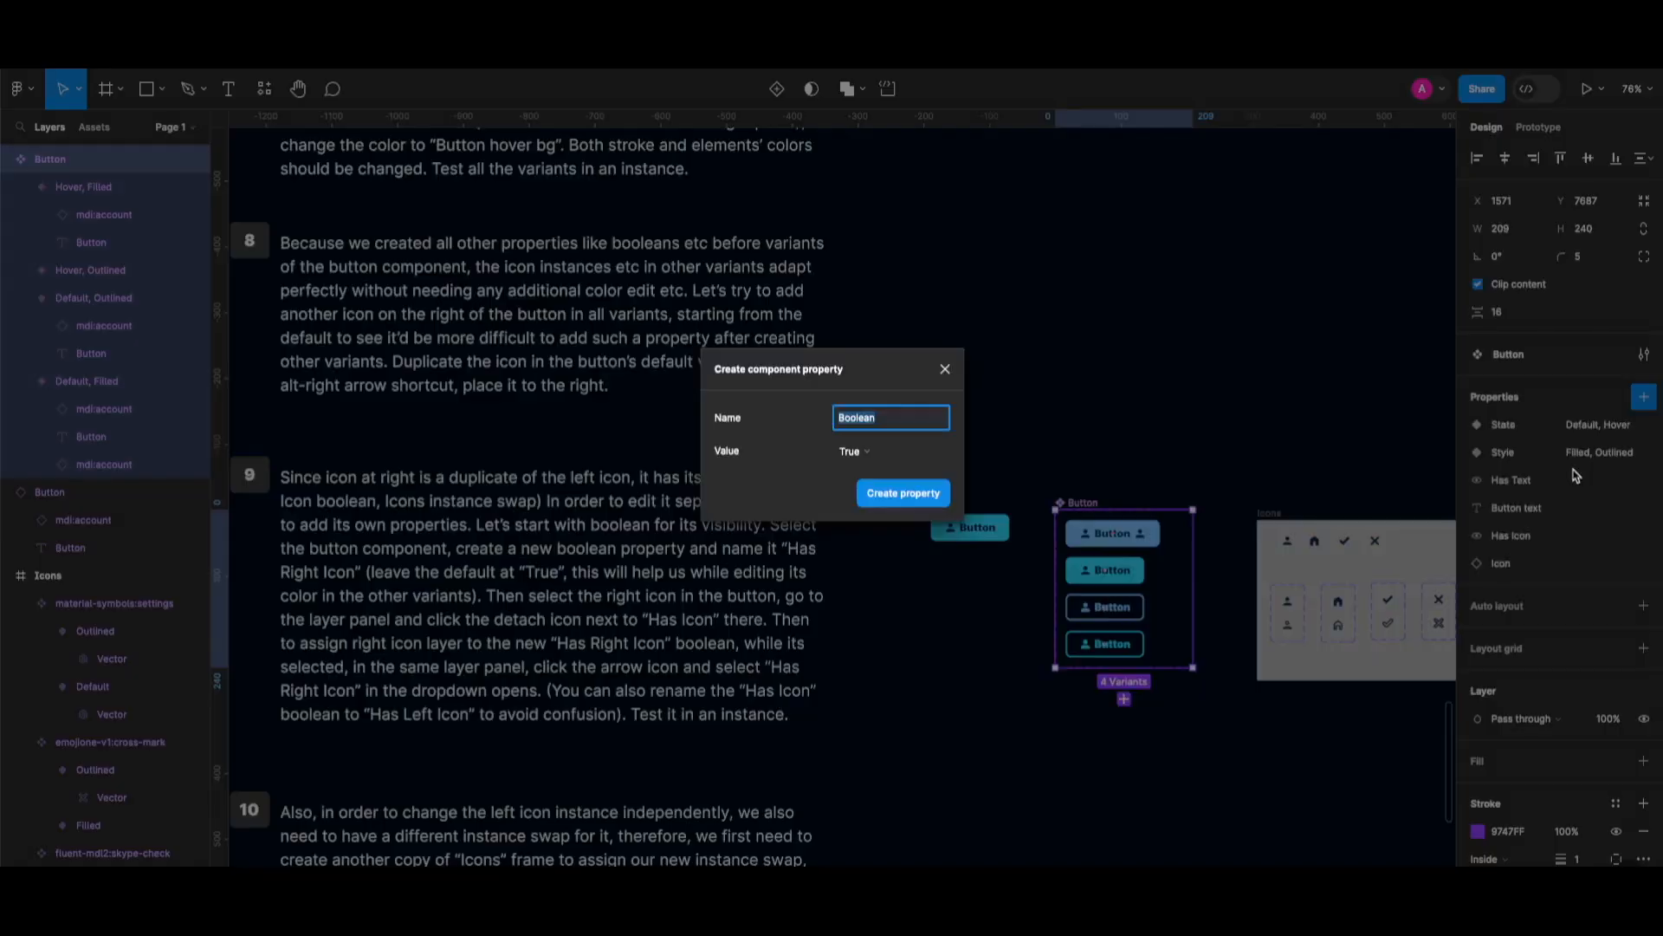
type("H")
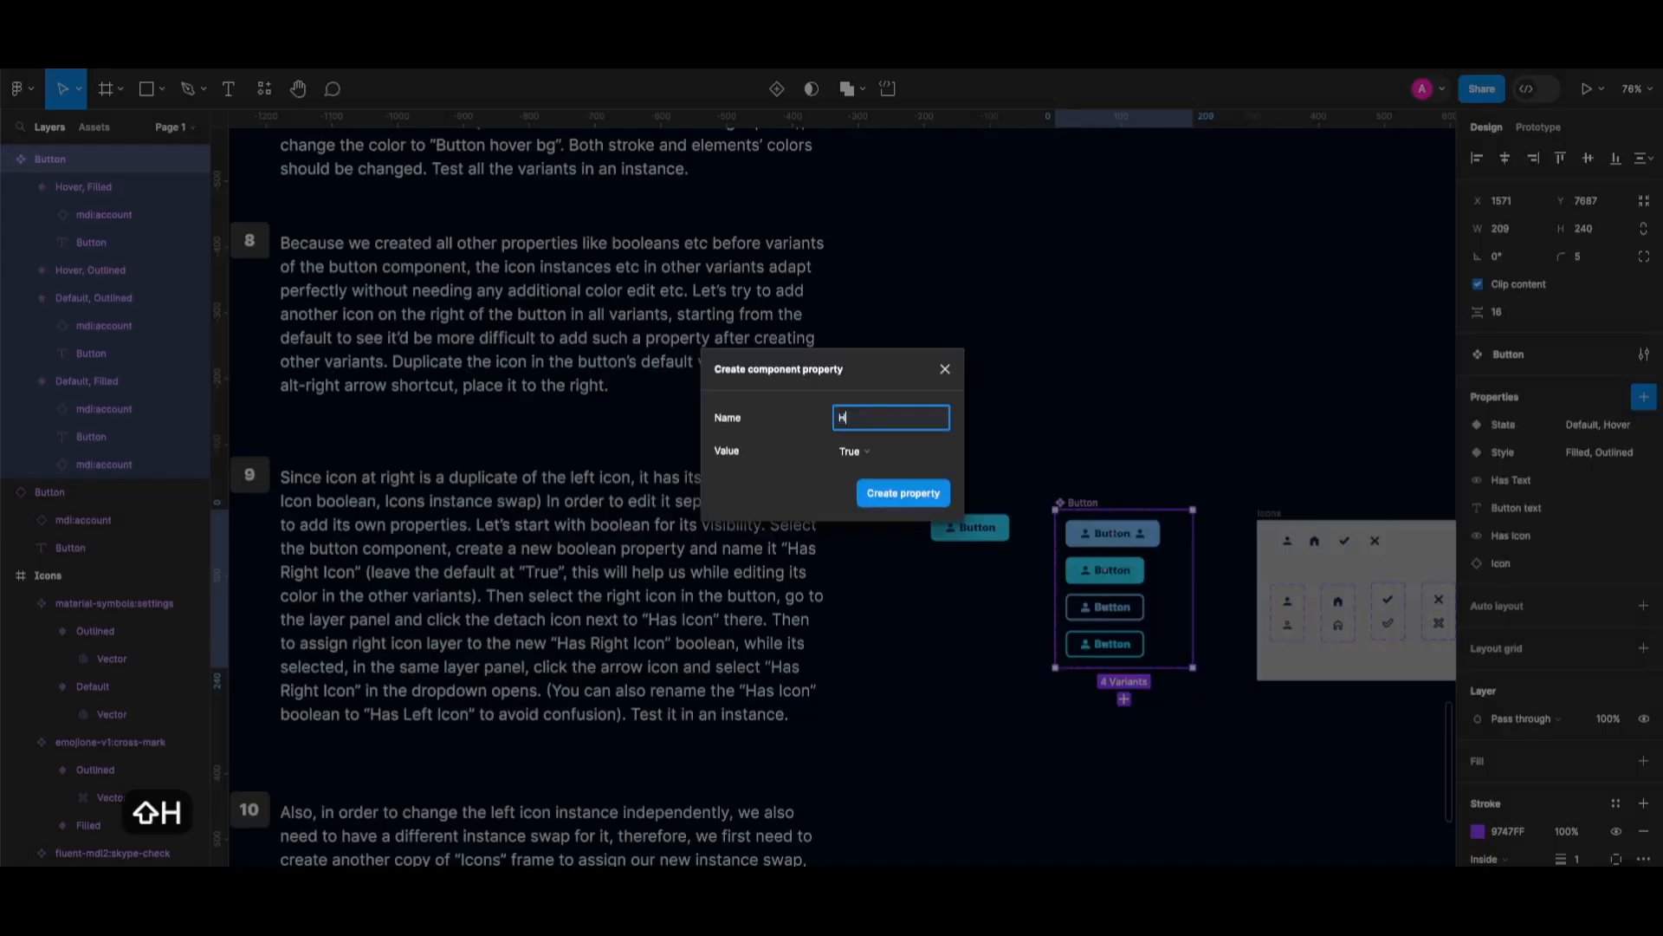
type("as Right Icon")
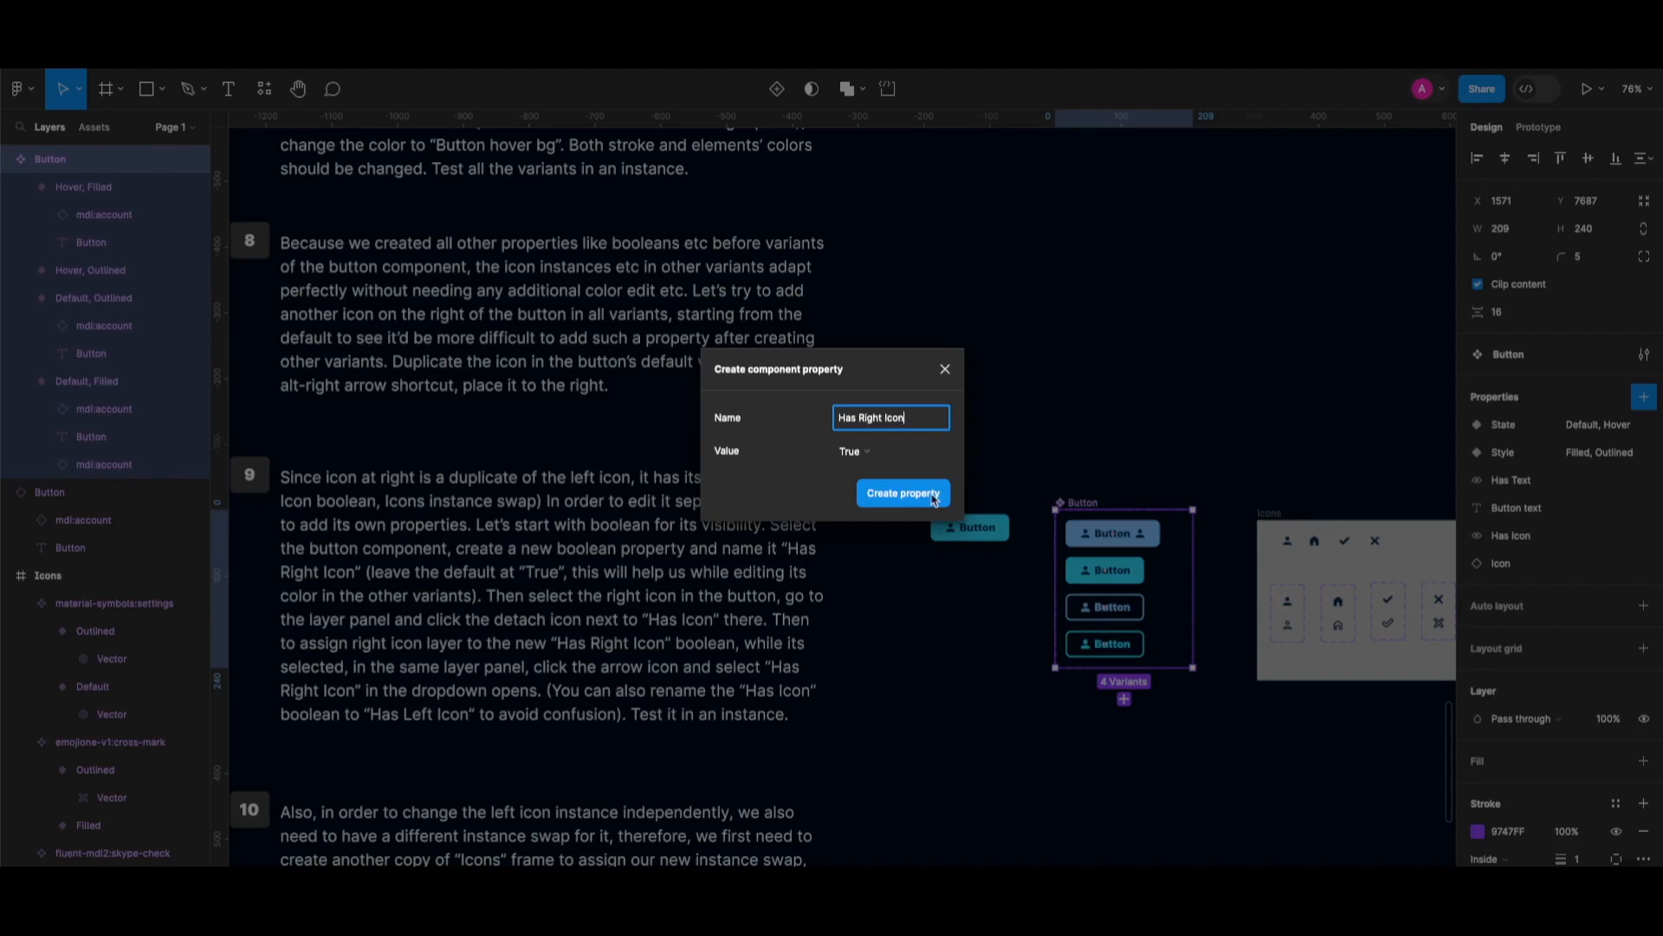
left_click(934, 496)
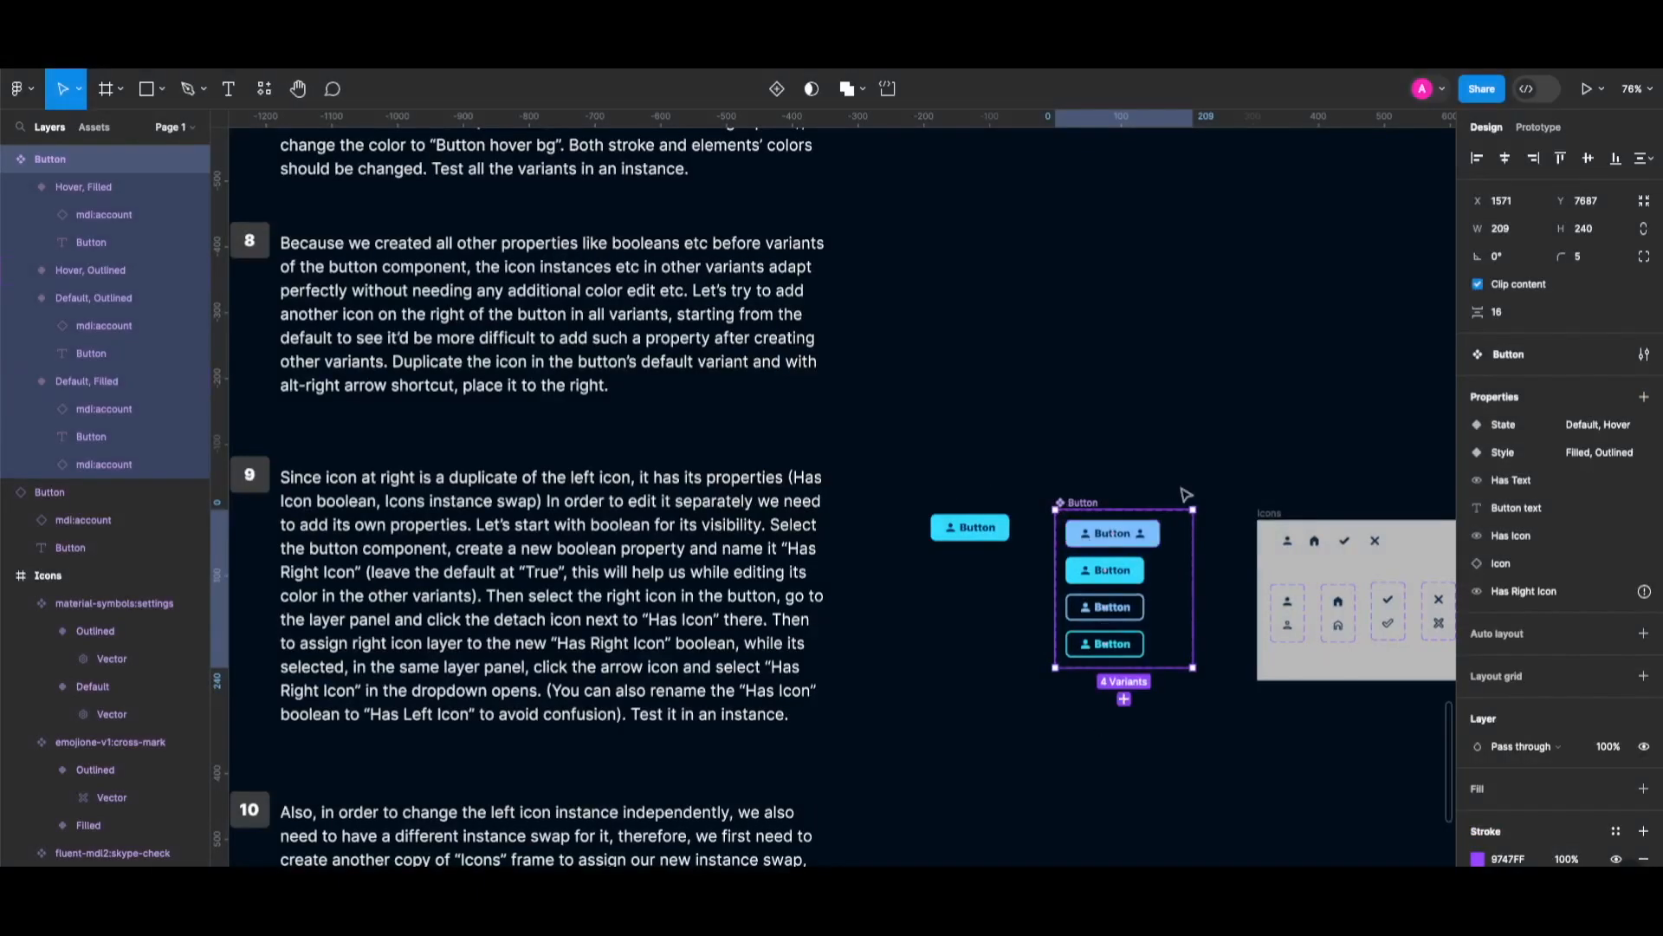
Detach the right account icon from Has Icon and bind its visibility to Has Right Icon.
double_click(1140, 533)
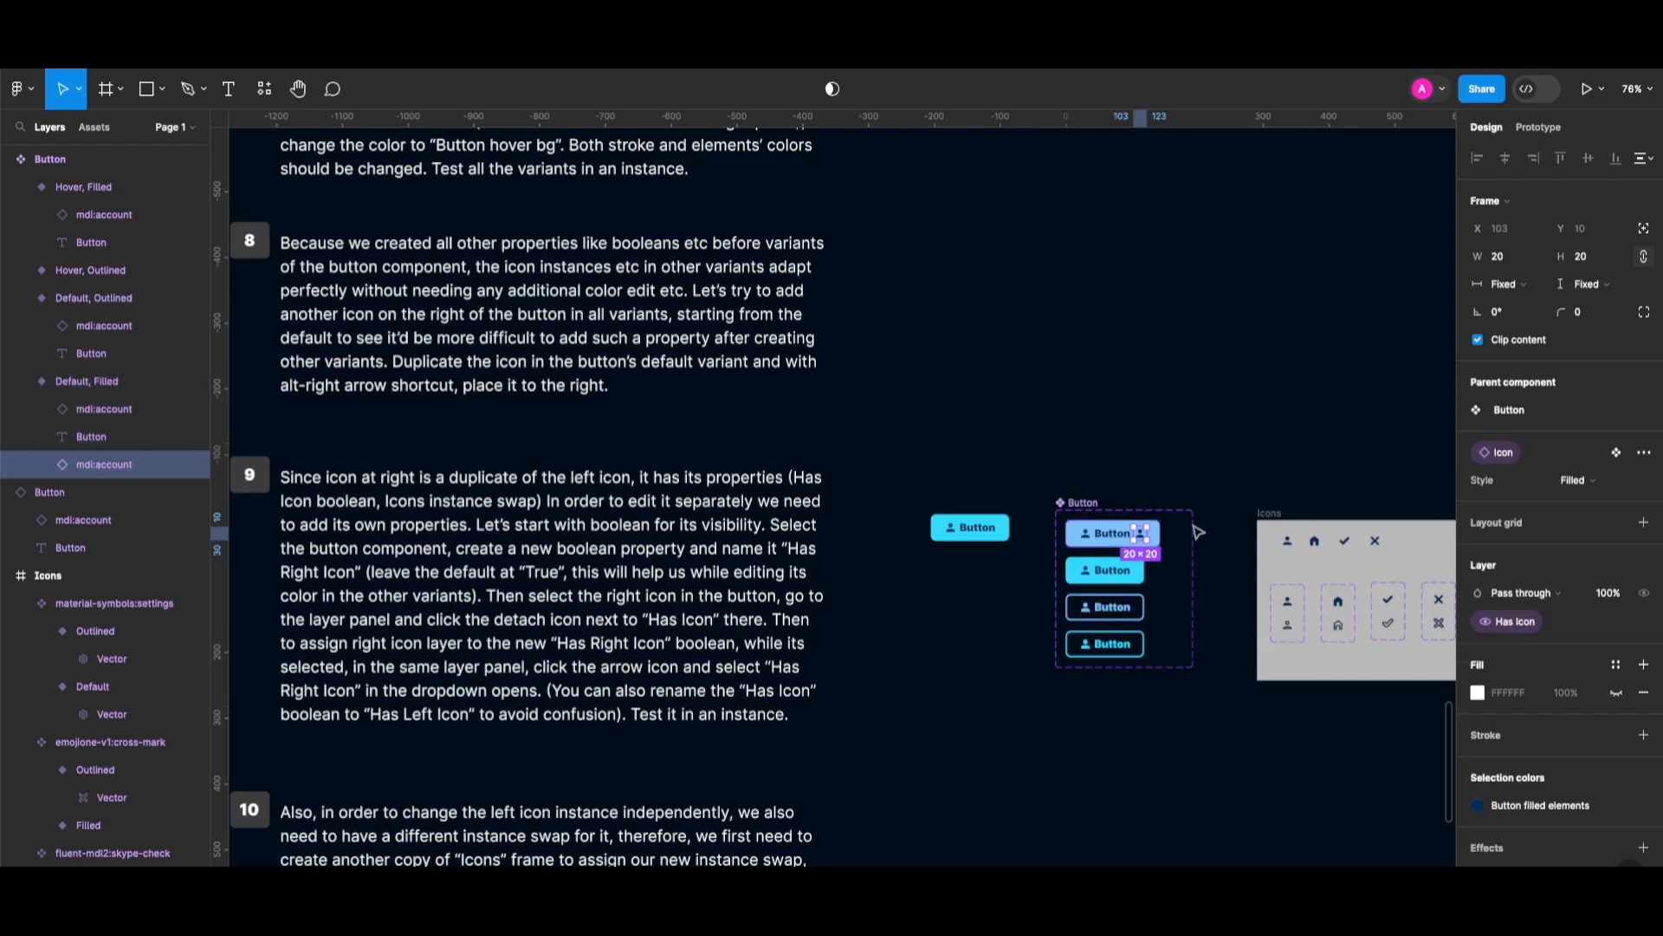
scroll(1585, 570, "down", 3)
scroll(1585, 572, "up", 2)
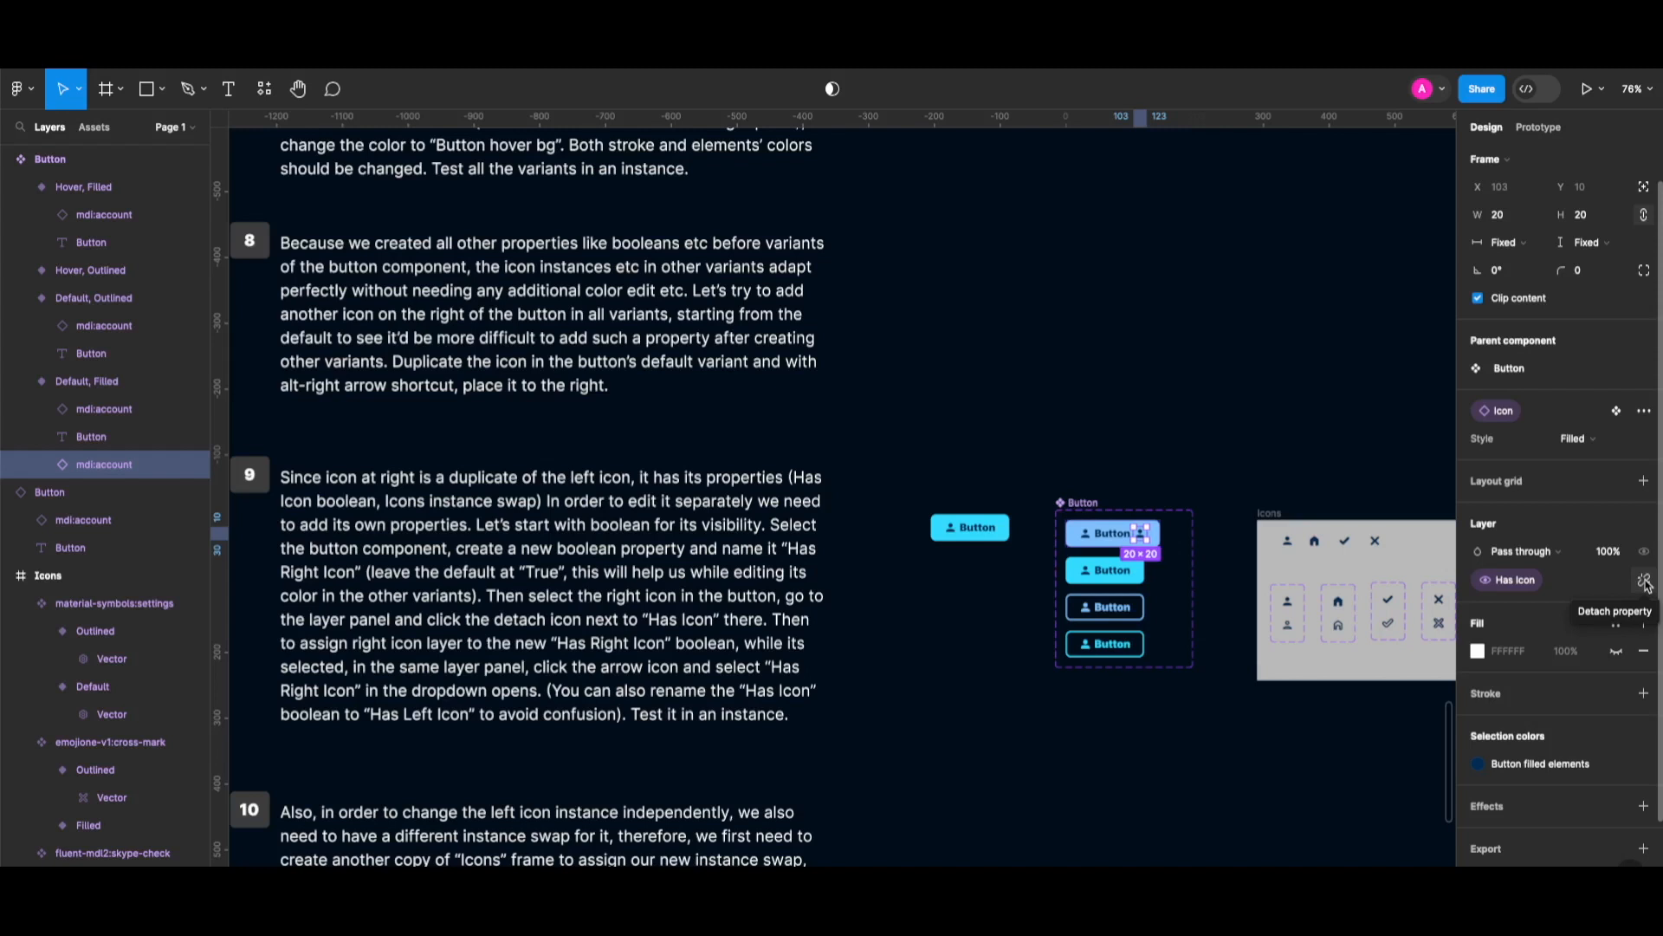
left_click(1646, 582)
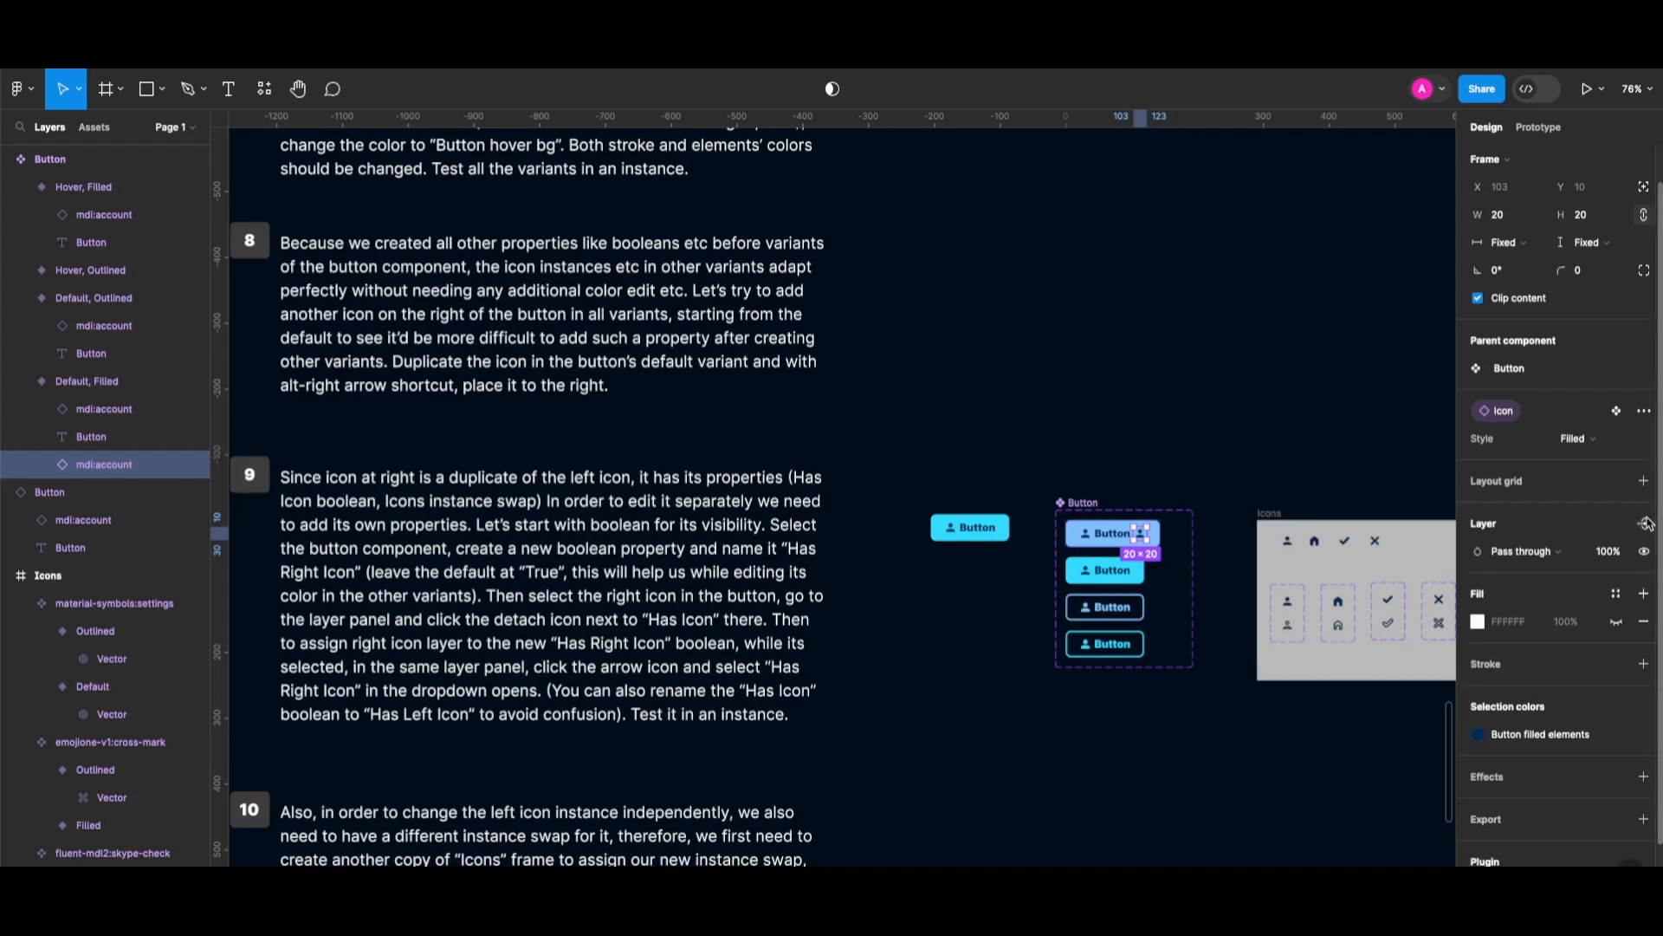
left_click(1644, 525)
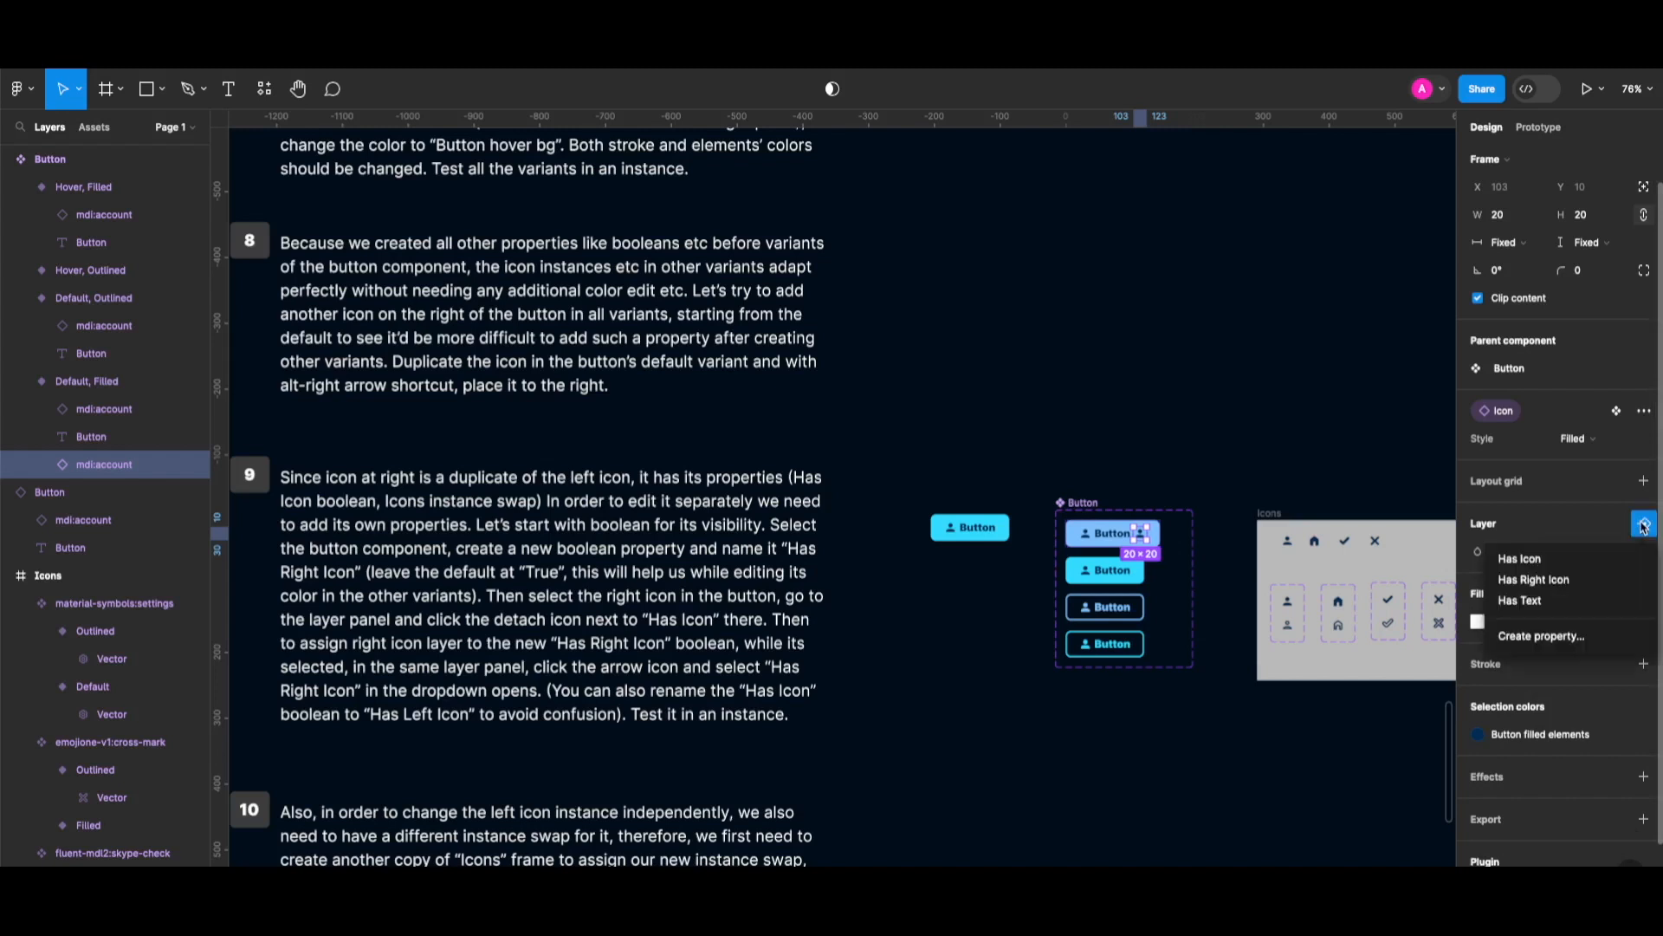
left_click(1600, 581)
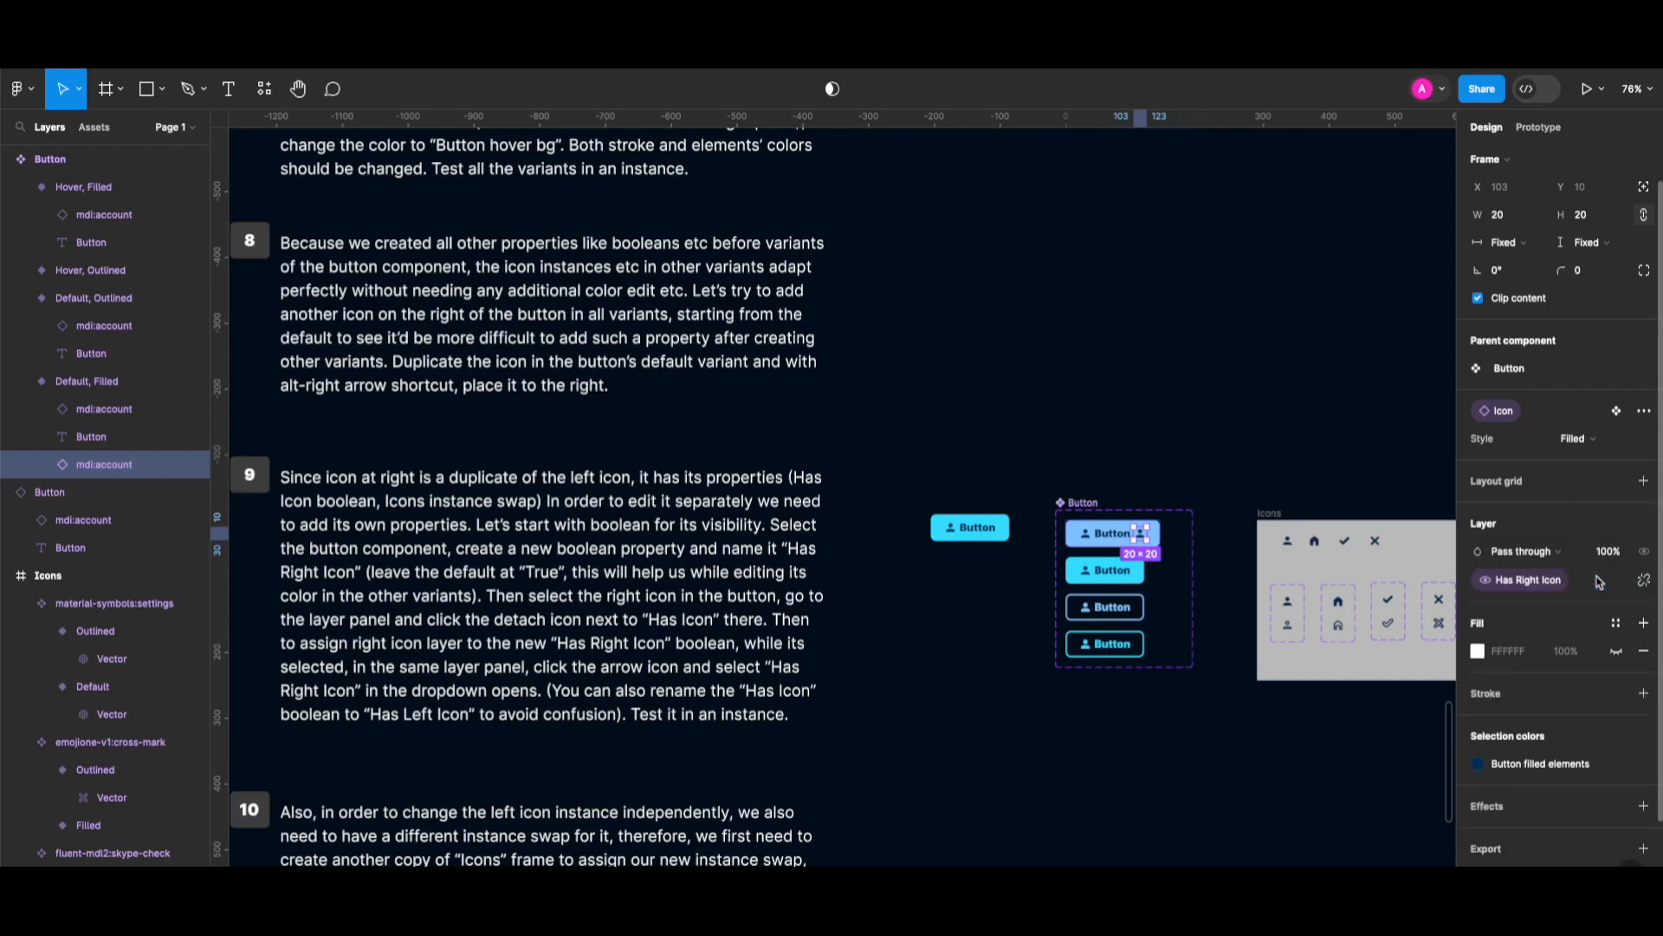
left_click(970, 532)
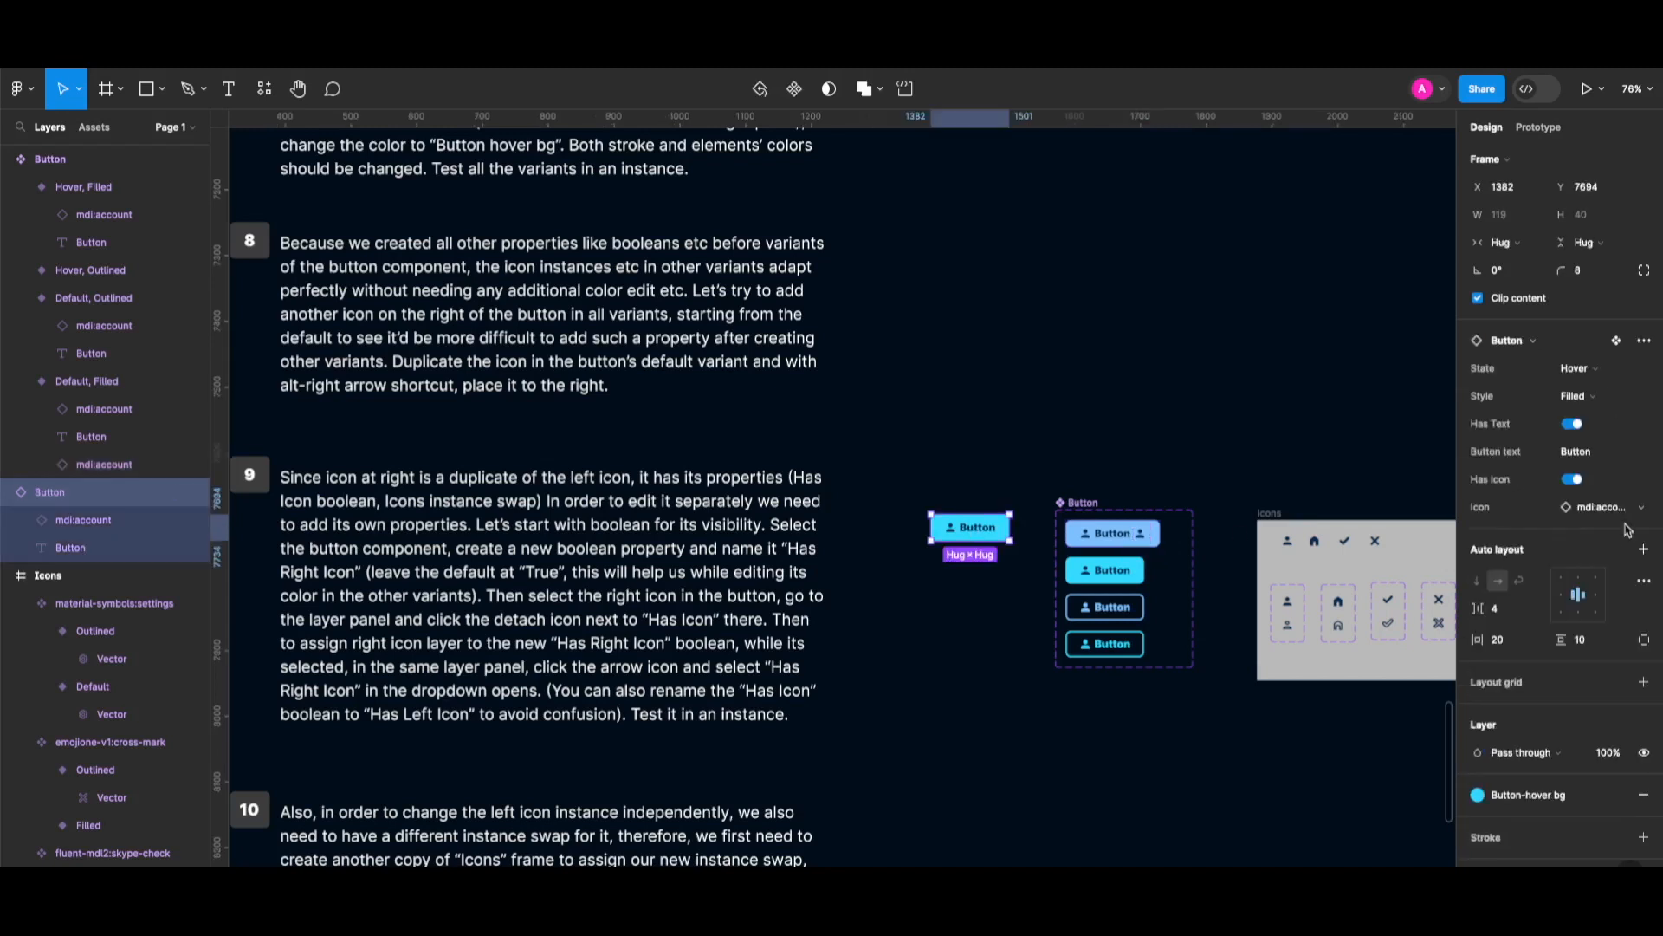
Set the test button to the Default state and toggle Has Right Icon off and on twice.
left_click(1574, 380)
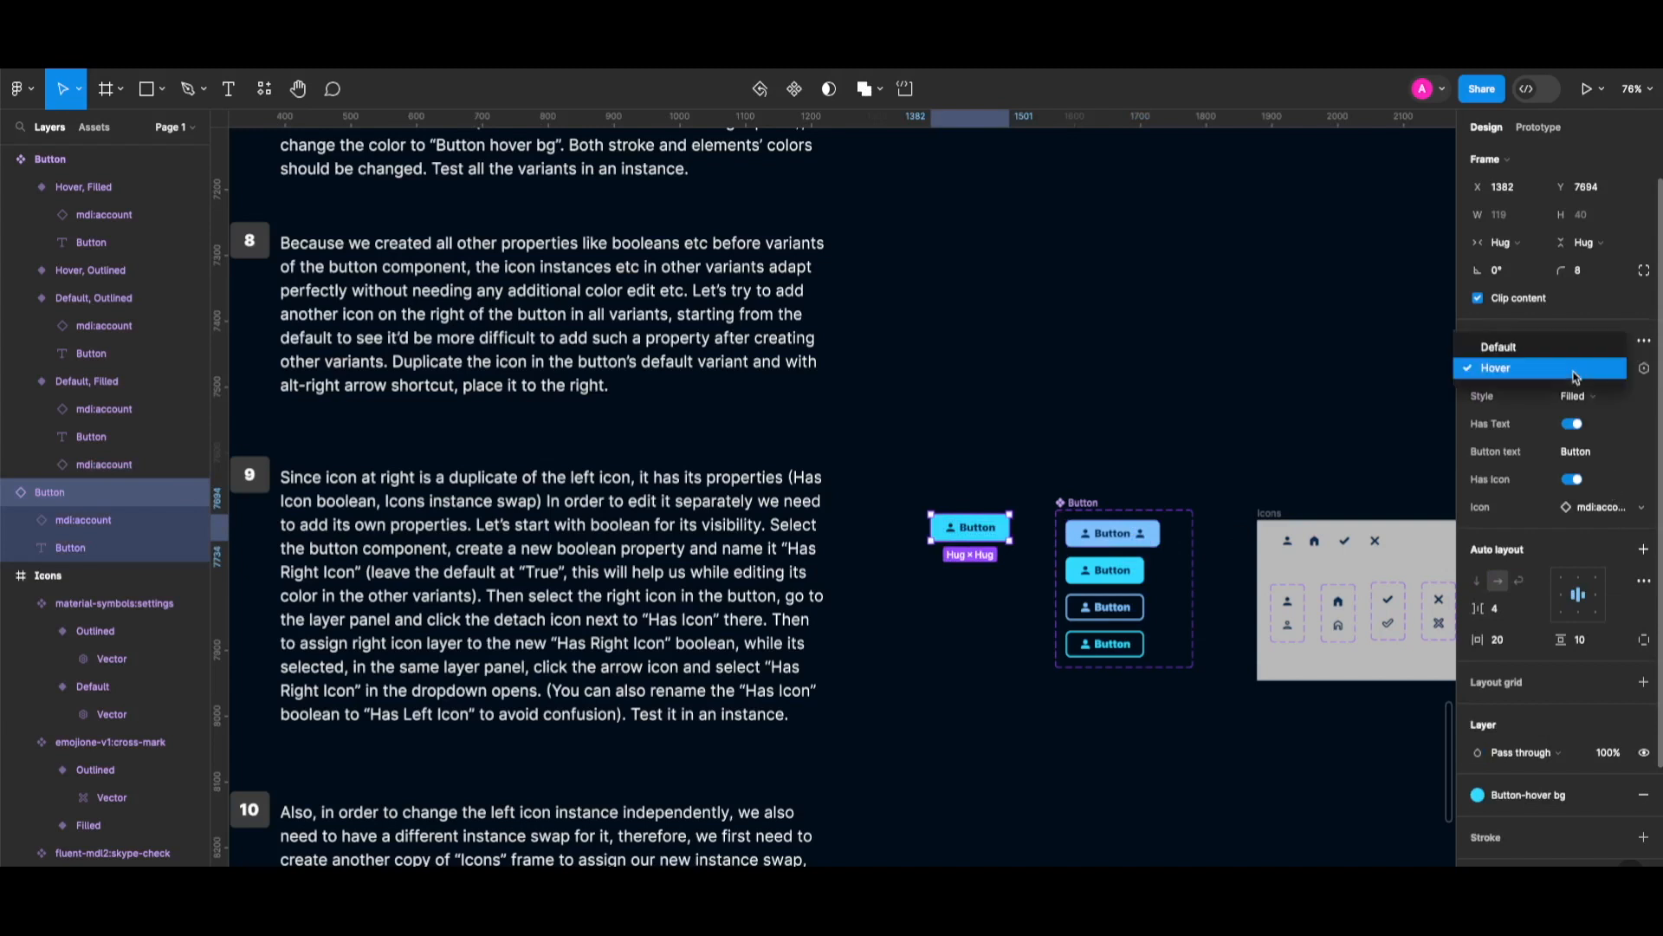
left_click(1560, 349)
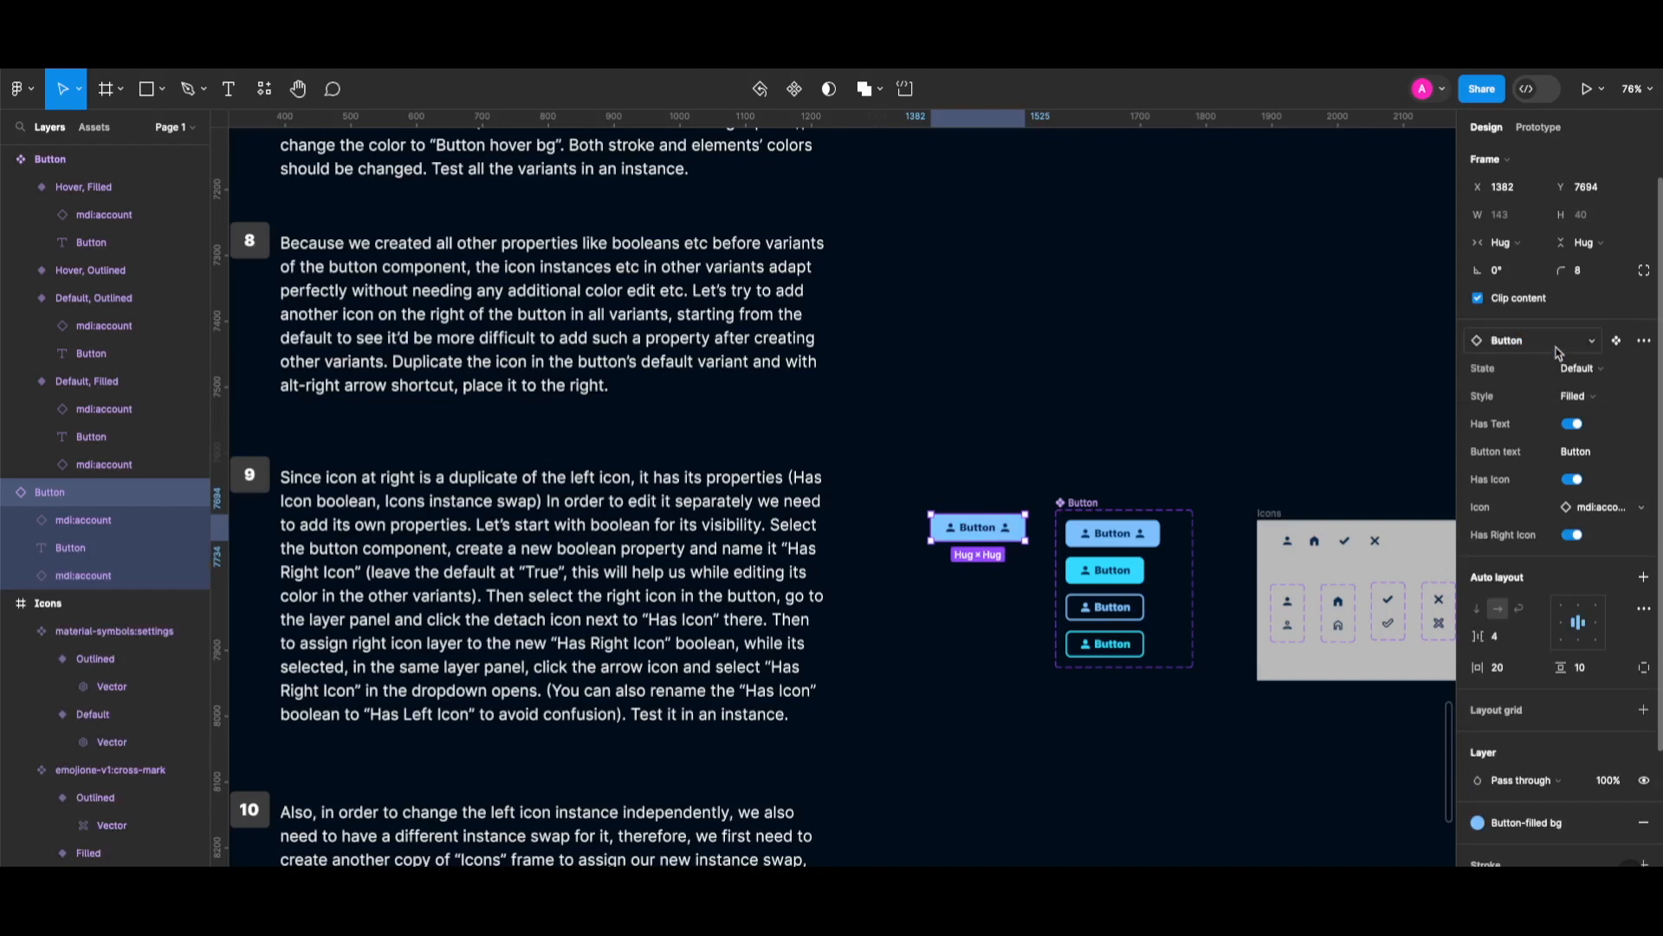
left_click(1572, 535)
left_click(1573, 536)
left_click(1572, 535)
left_click(1573, 536)
Rename the Button set's Has Icon property to 'Has Left Icon'.
left_click(1083, 503)
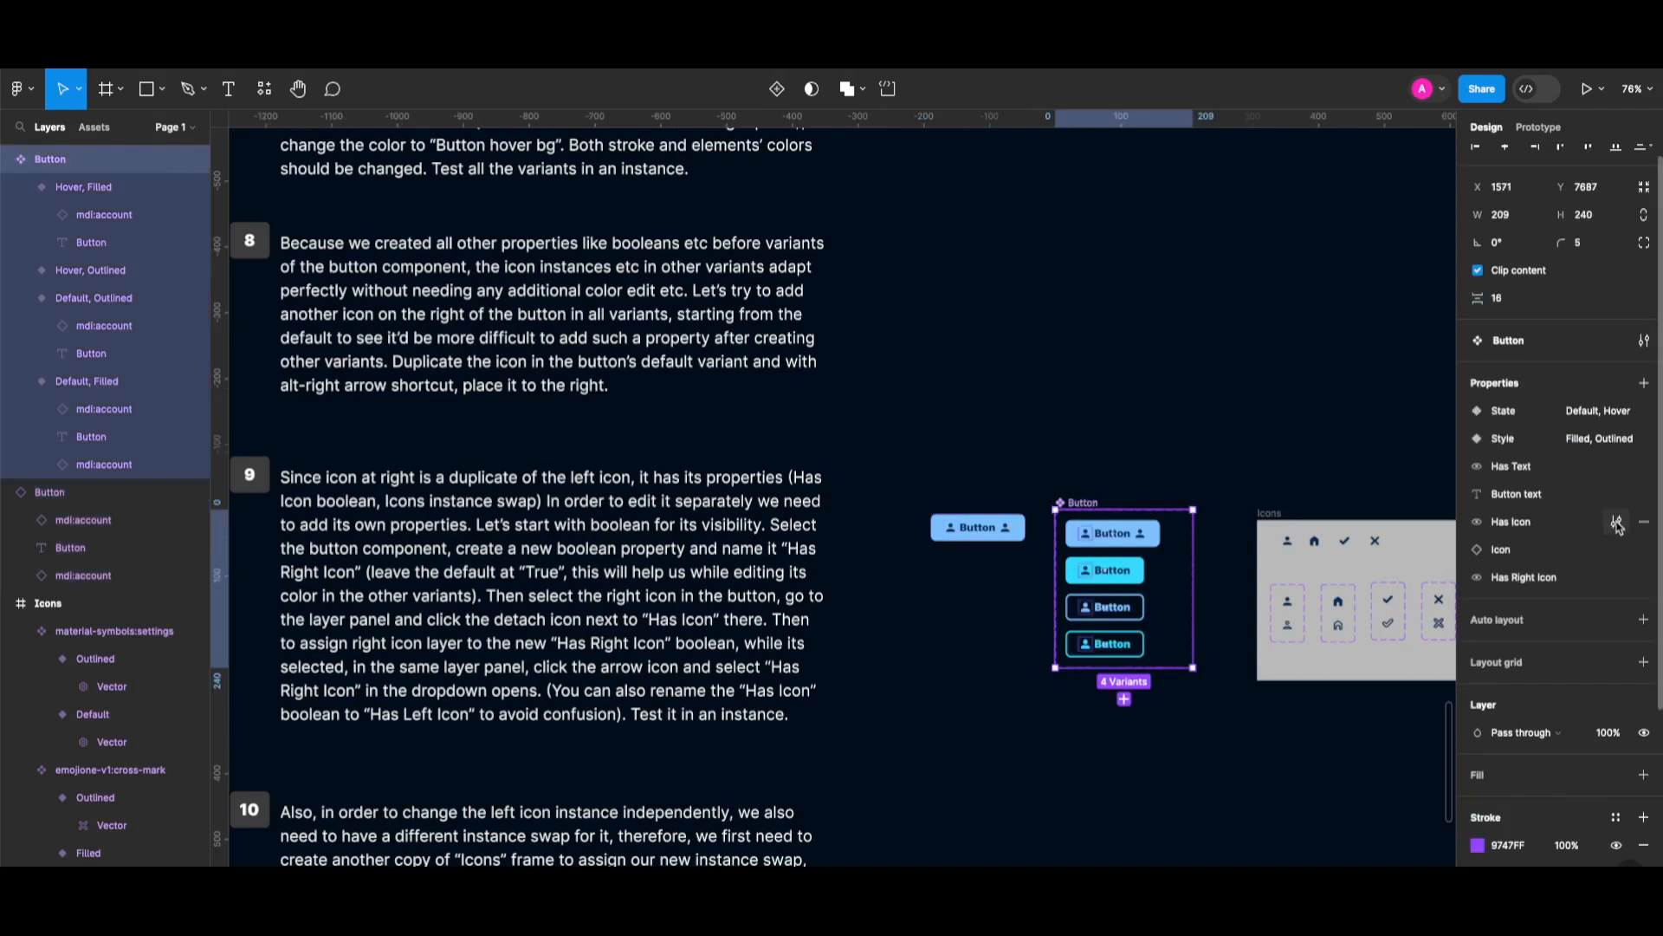
left_click(1617, 522)
double_click(1353, 565)
left_click(1352, 565)
type("Left")
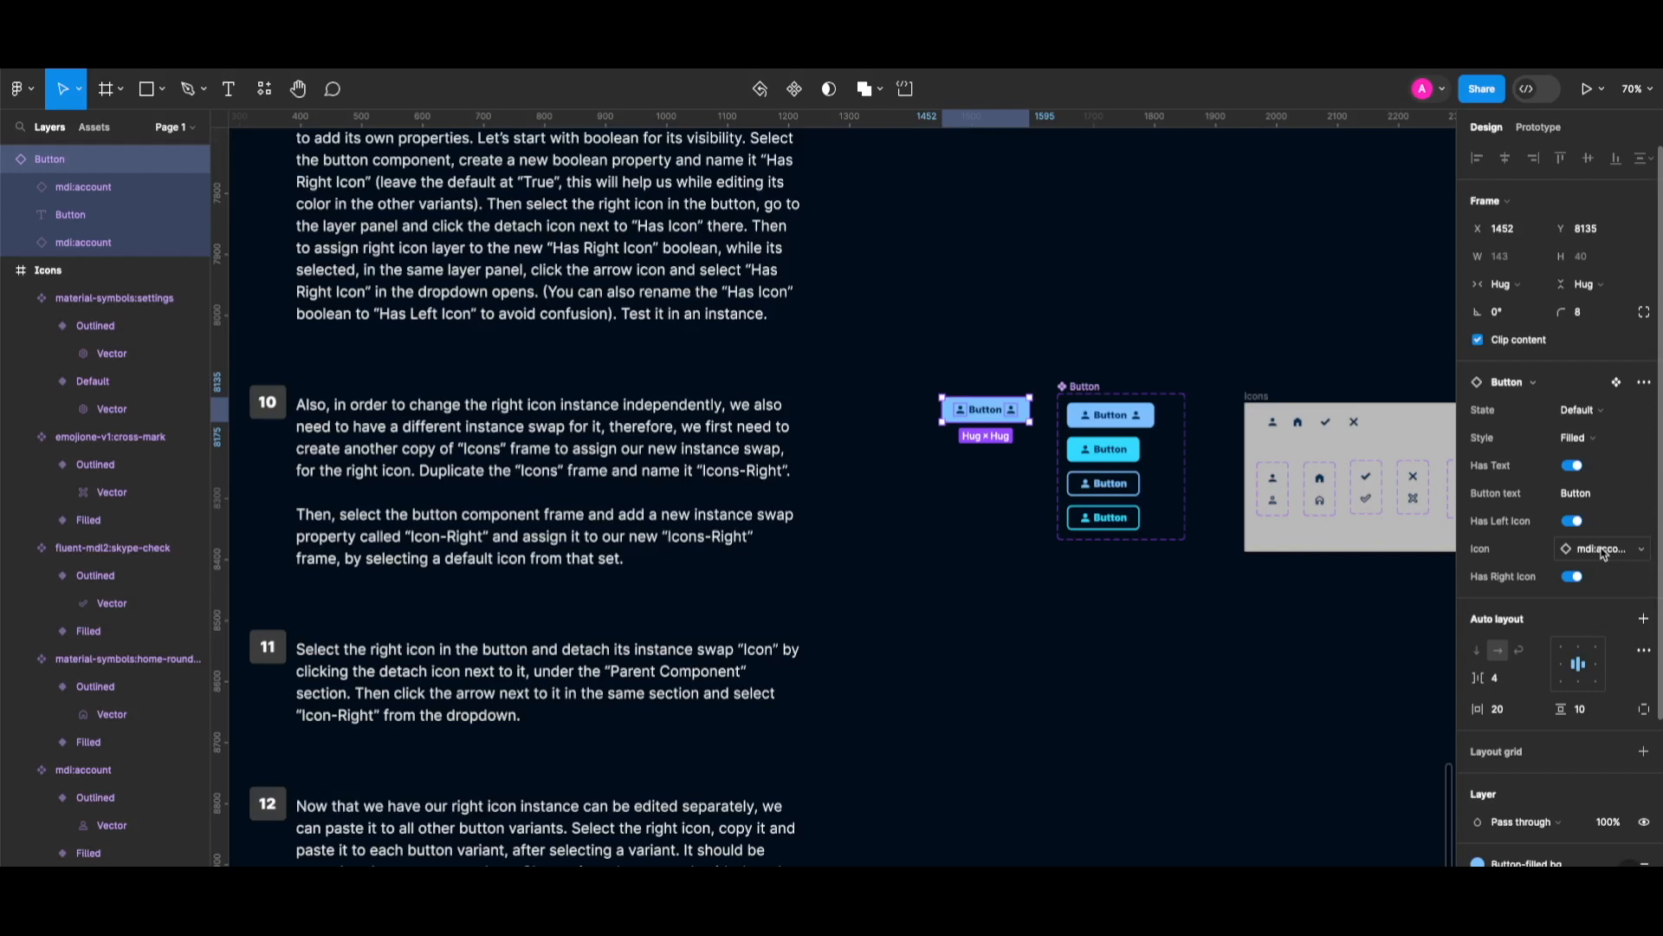
Swap the test button's icon to the check mark.
left_click(1603, 549)
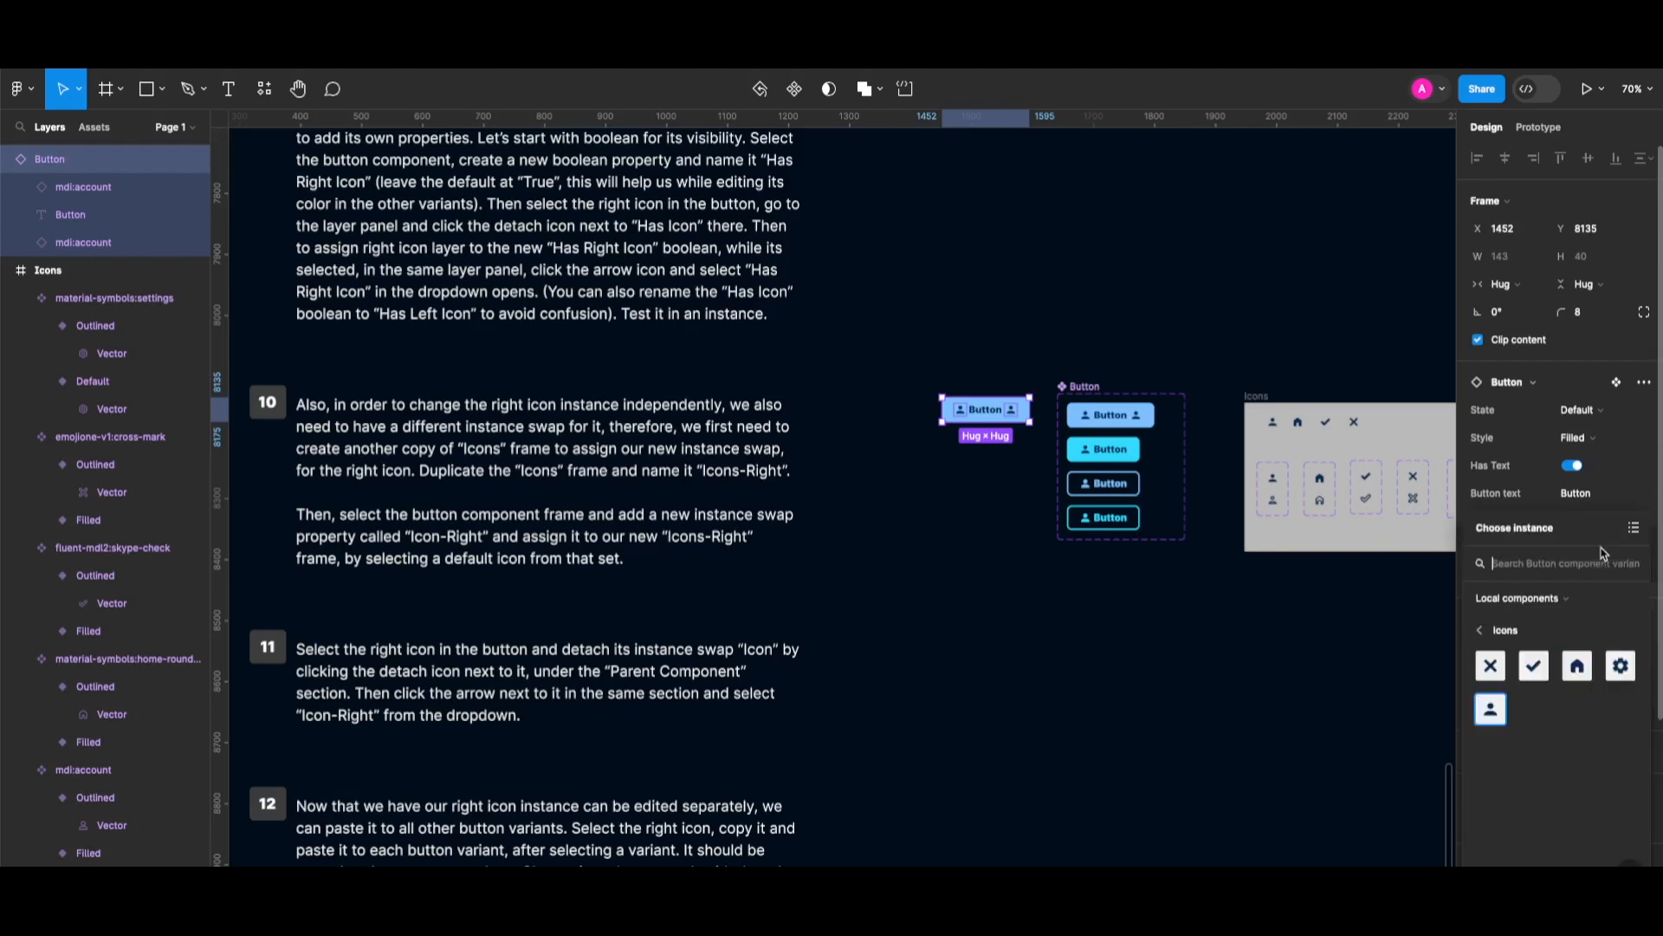
left_click(1530, 669)
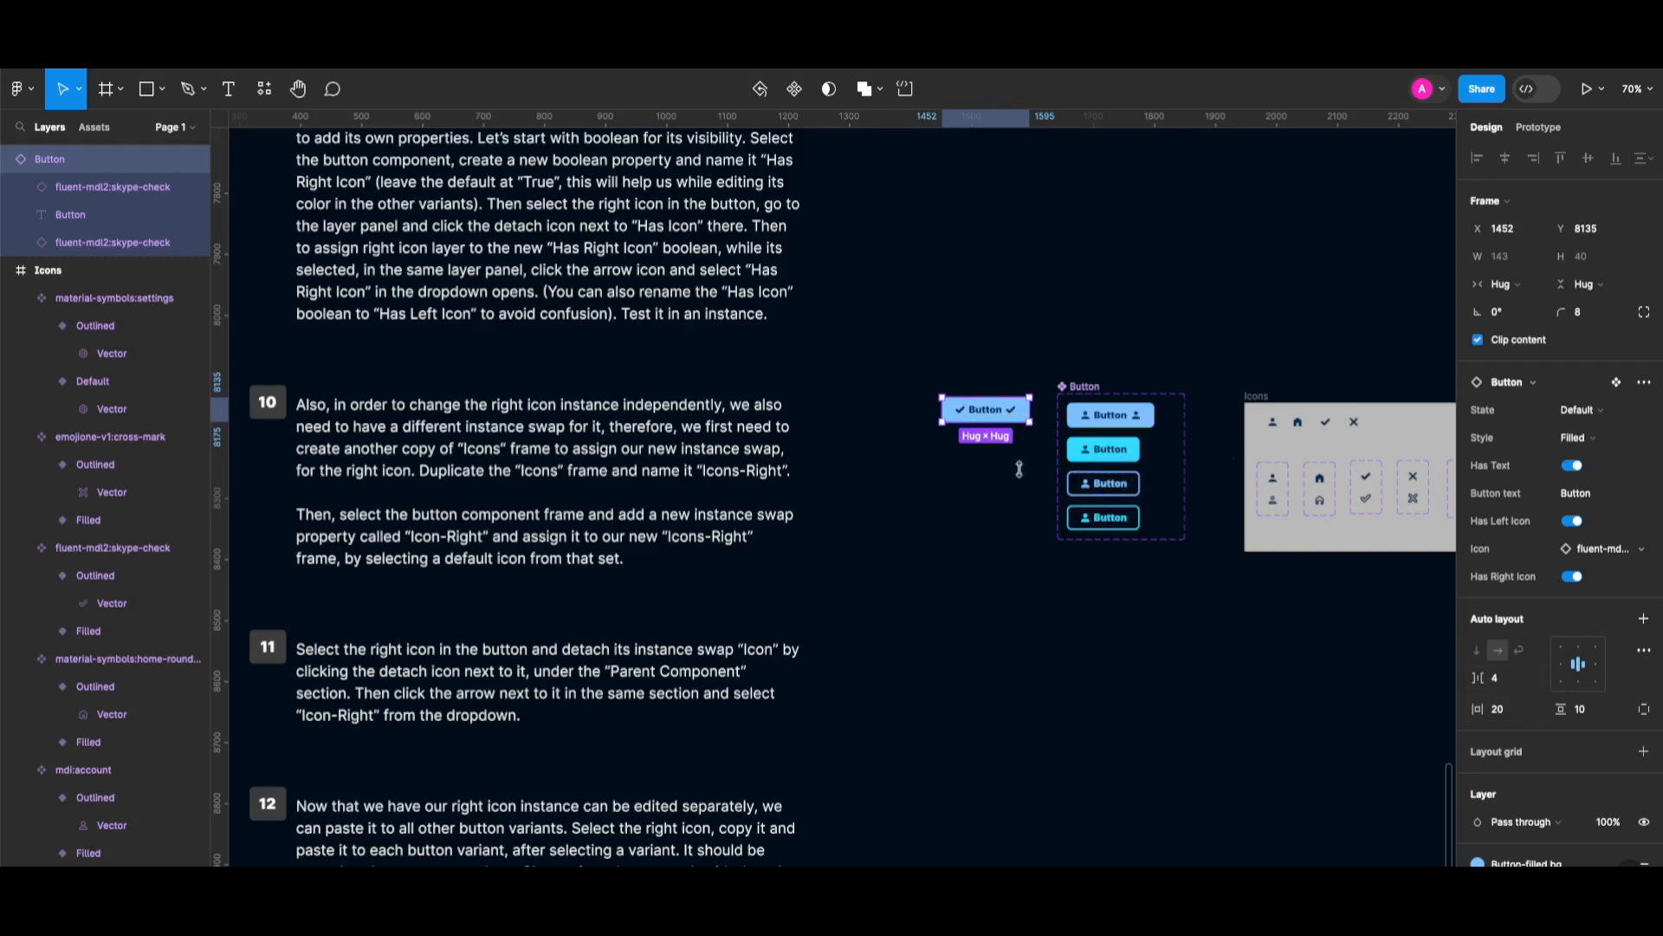
scroll(1011, 506, "right", 1)
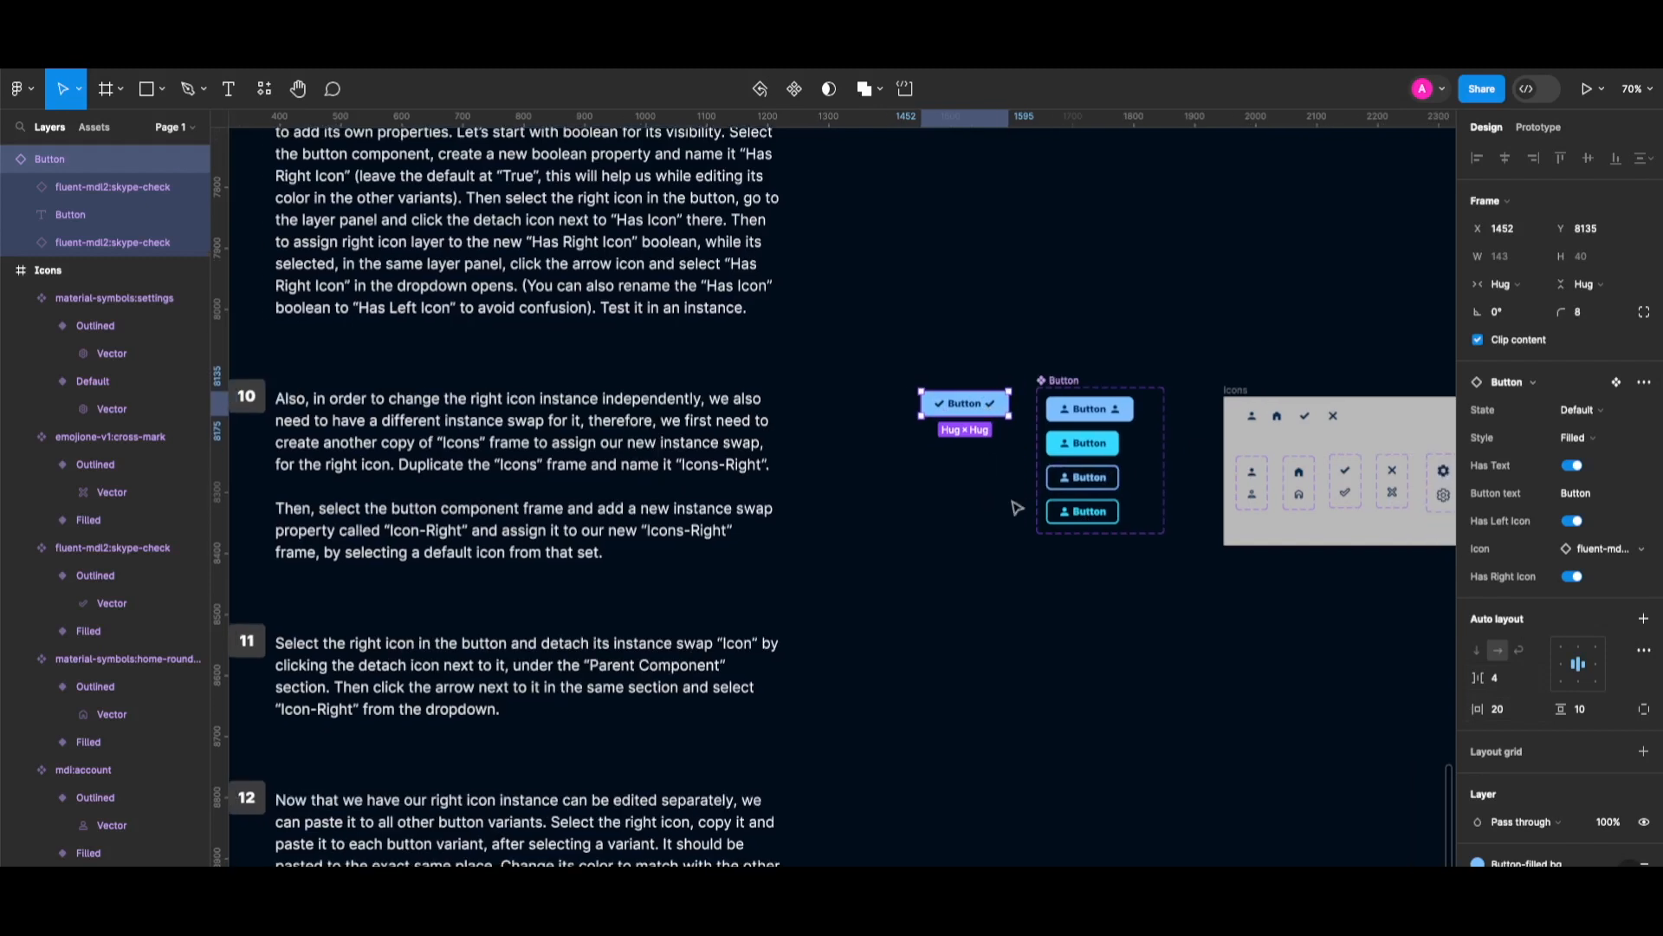
Duplicate the Icons frame below the original and name it 'Icons - Right'.
left_click(1242, 393)
left_click_drag(1242, 394, 1265, 612)
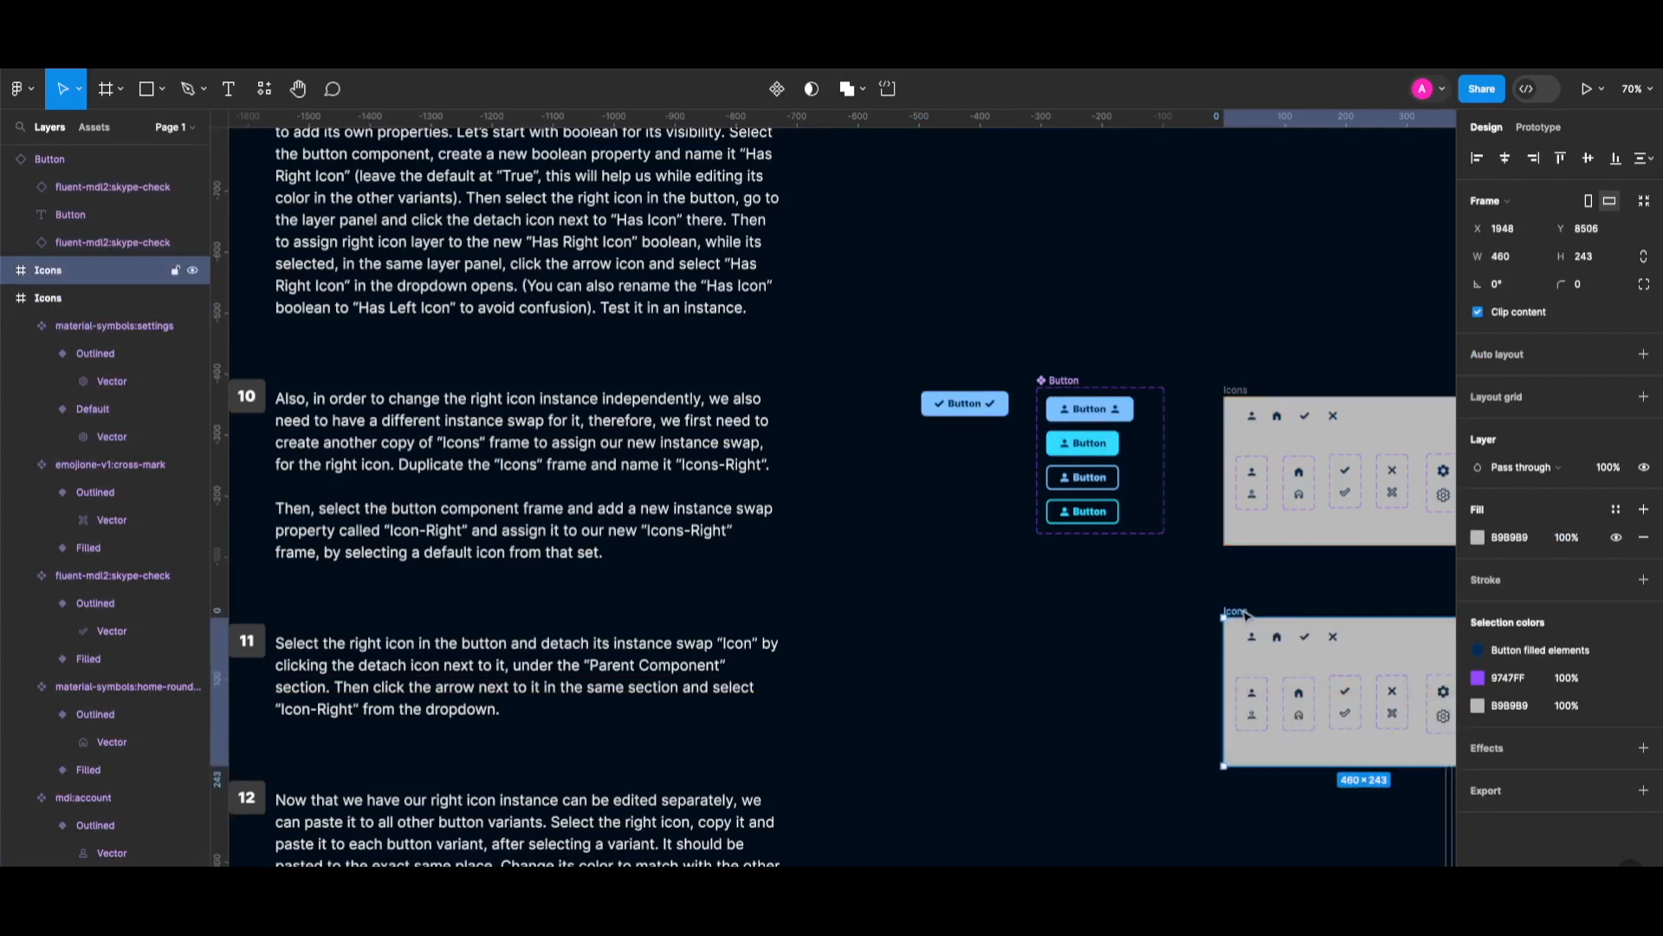
double_click(1244, 614)
key("Right")
type("- ")
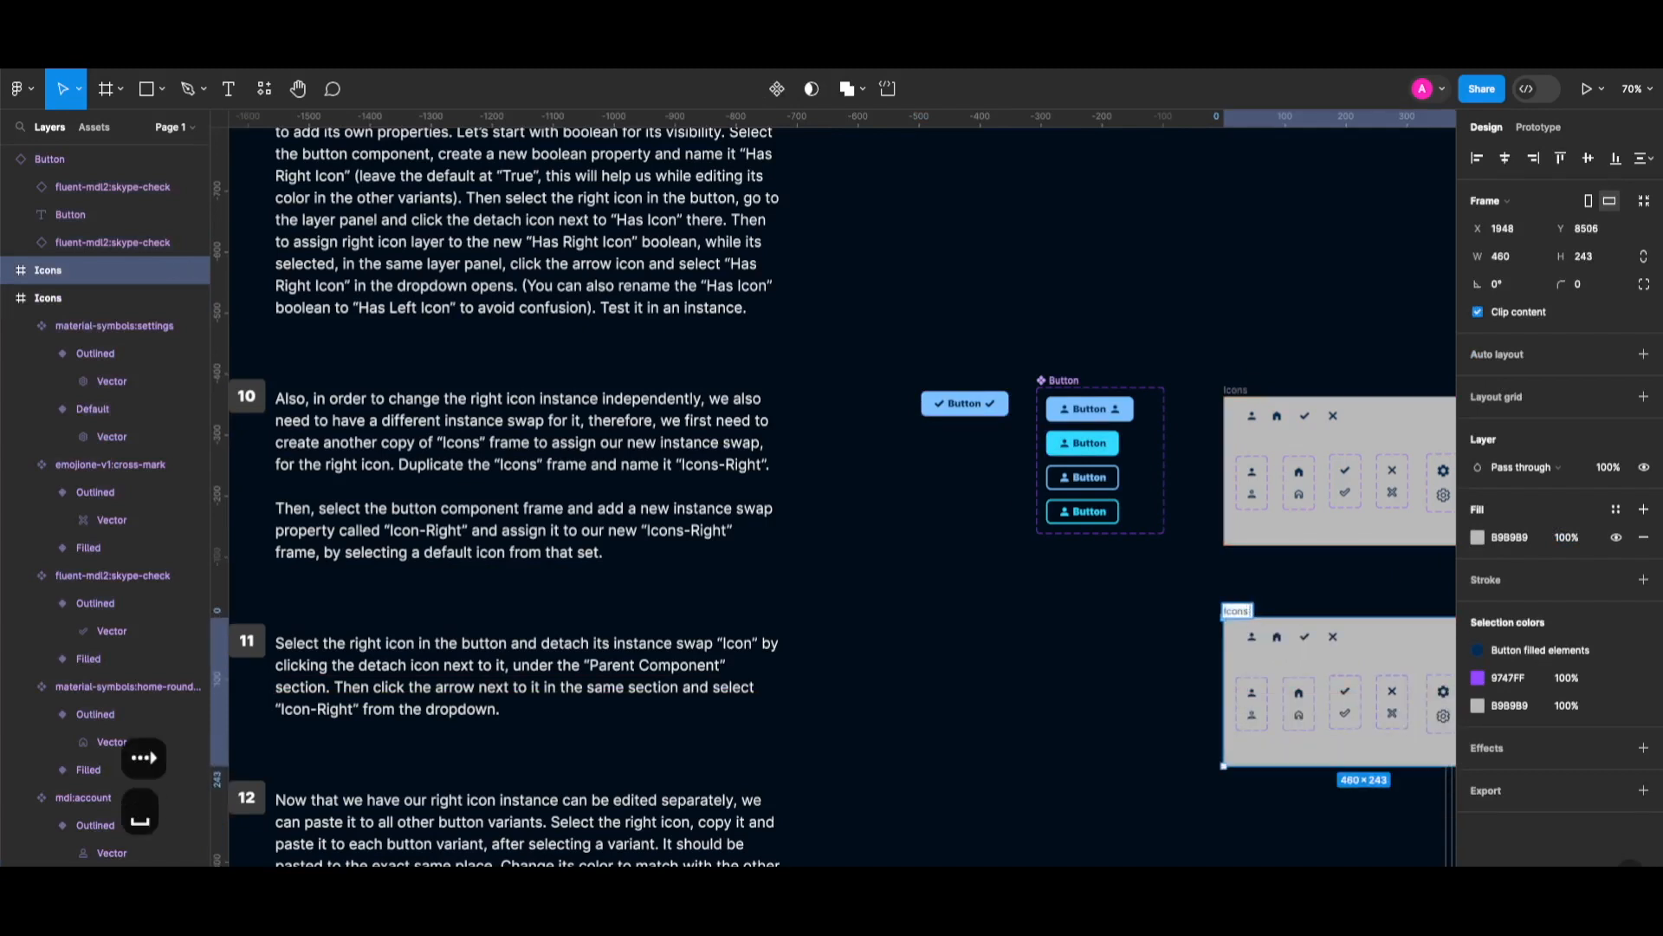
type("Right")
key("Return")
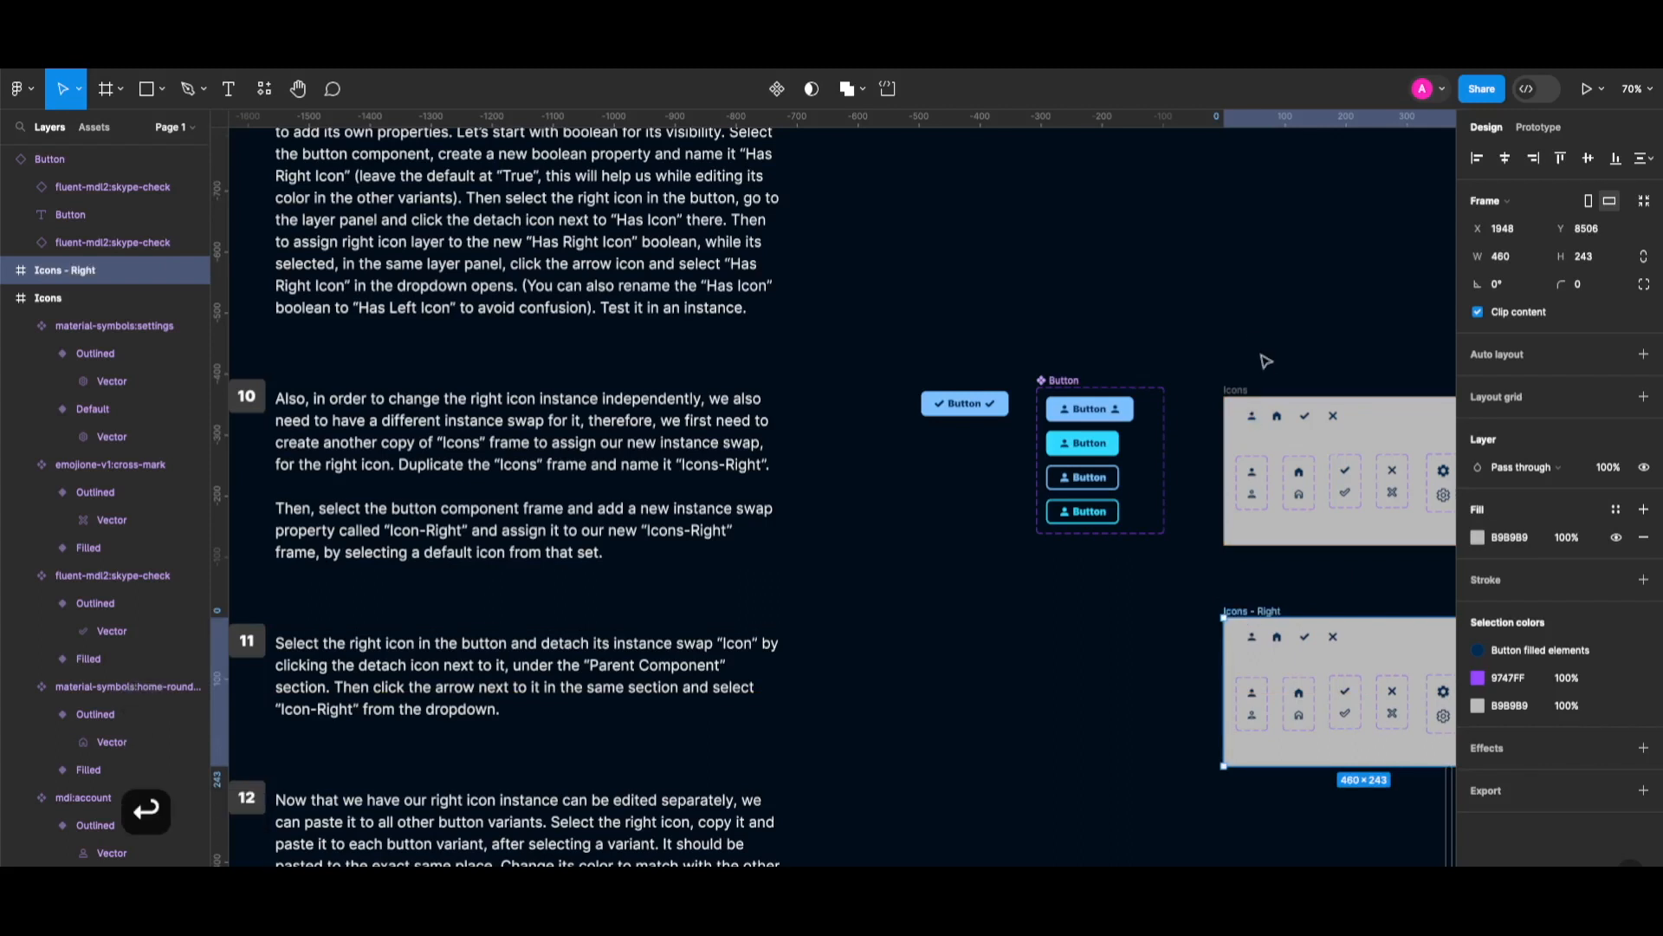
Add an 'Icon-Right' instance swap property to the Button set, defaulting to the check from Icons - Right.
left_click(1075, 382)
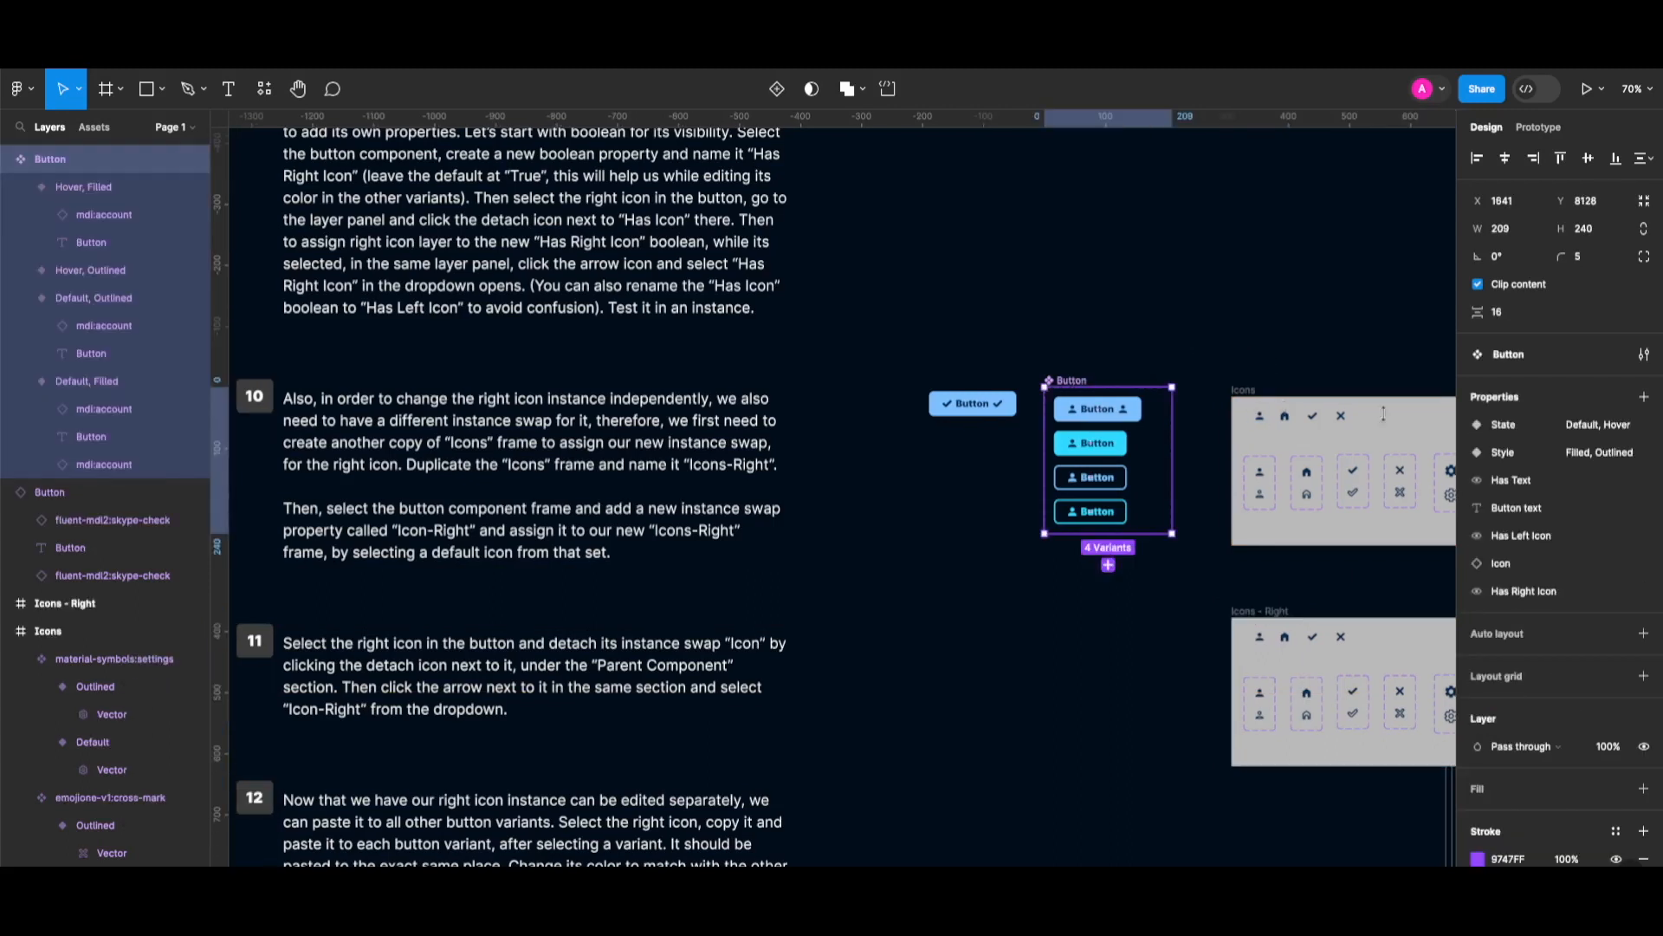
left_click(1645, 398)
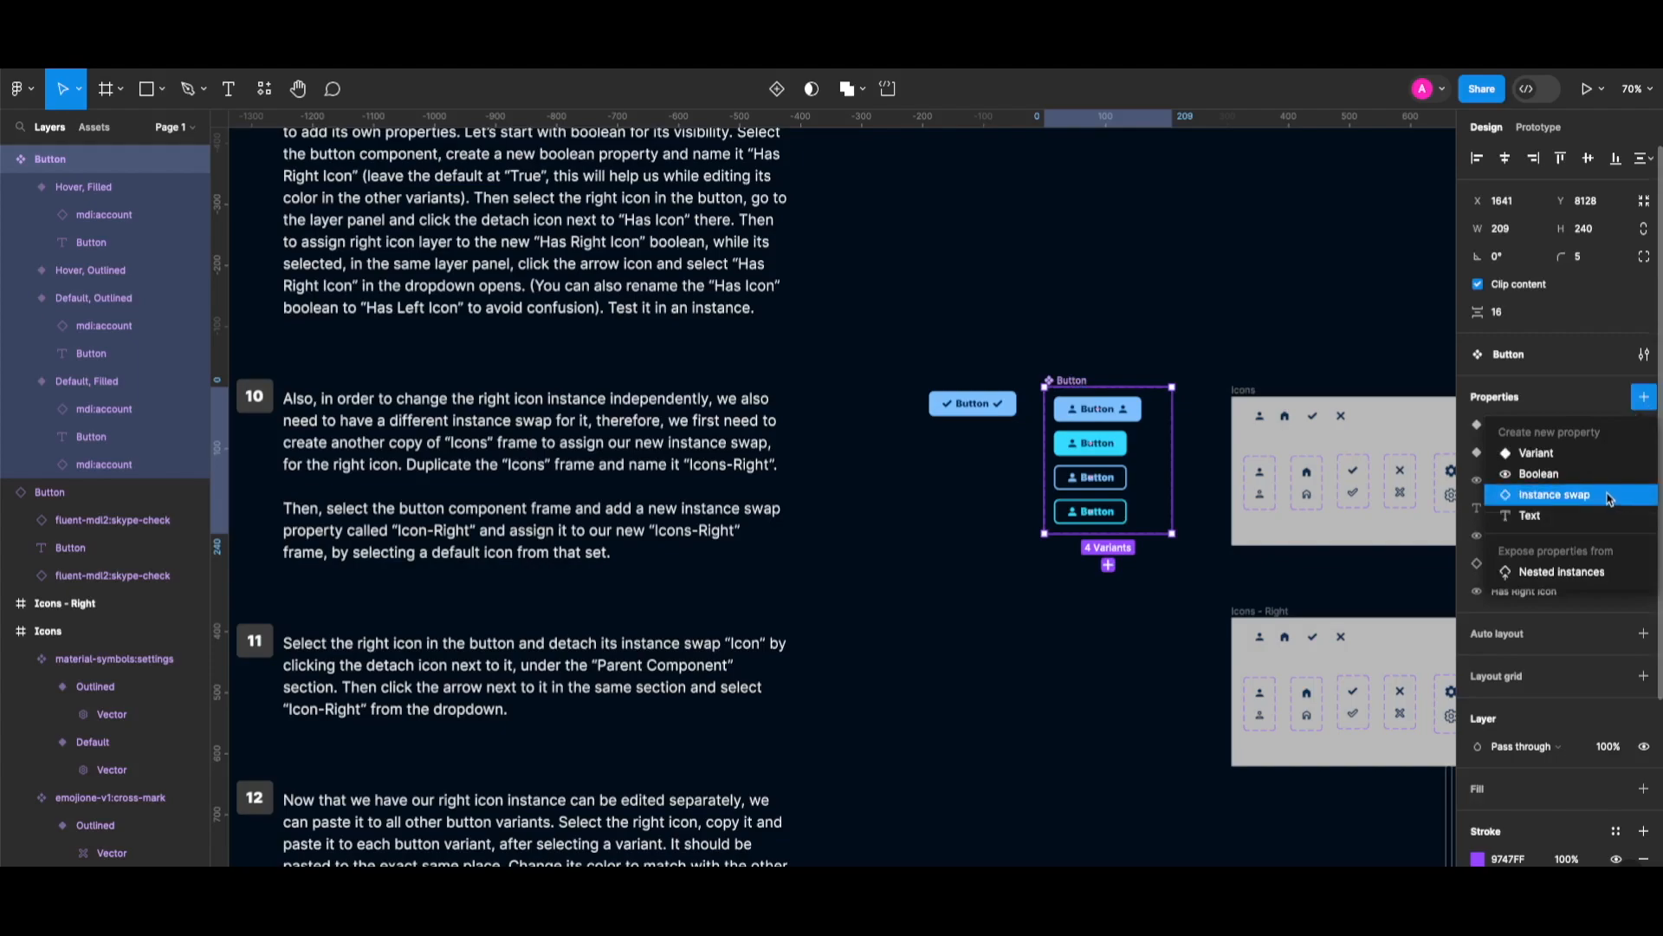
left_click(1609, 497)
type("Icon")
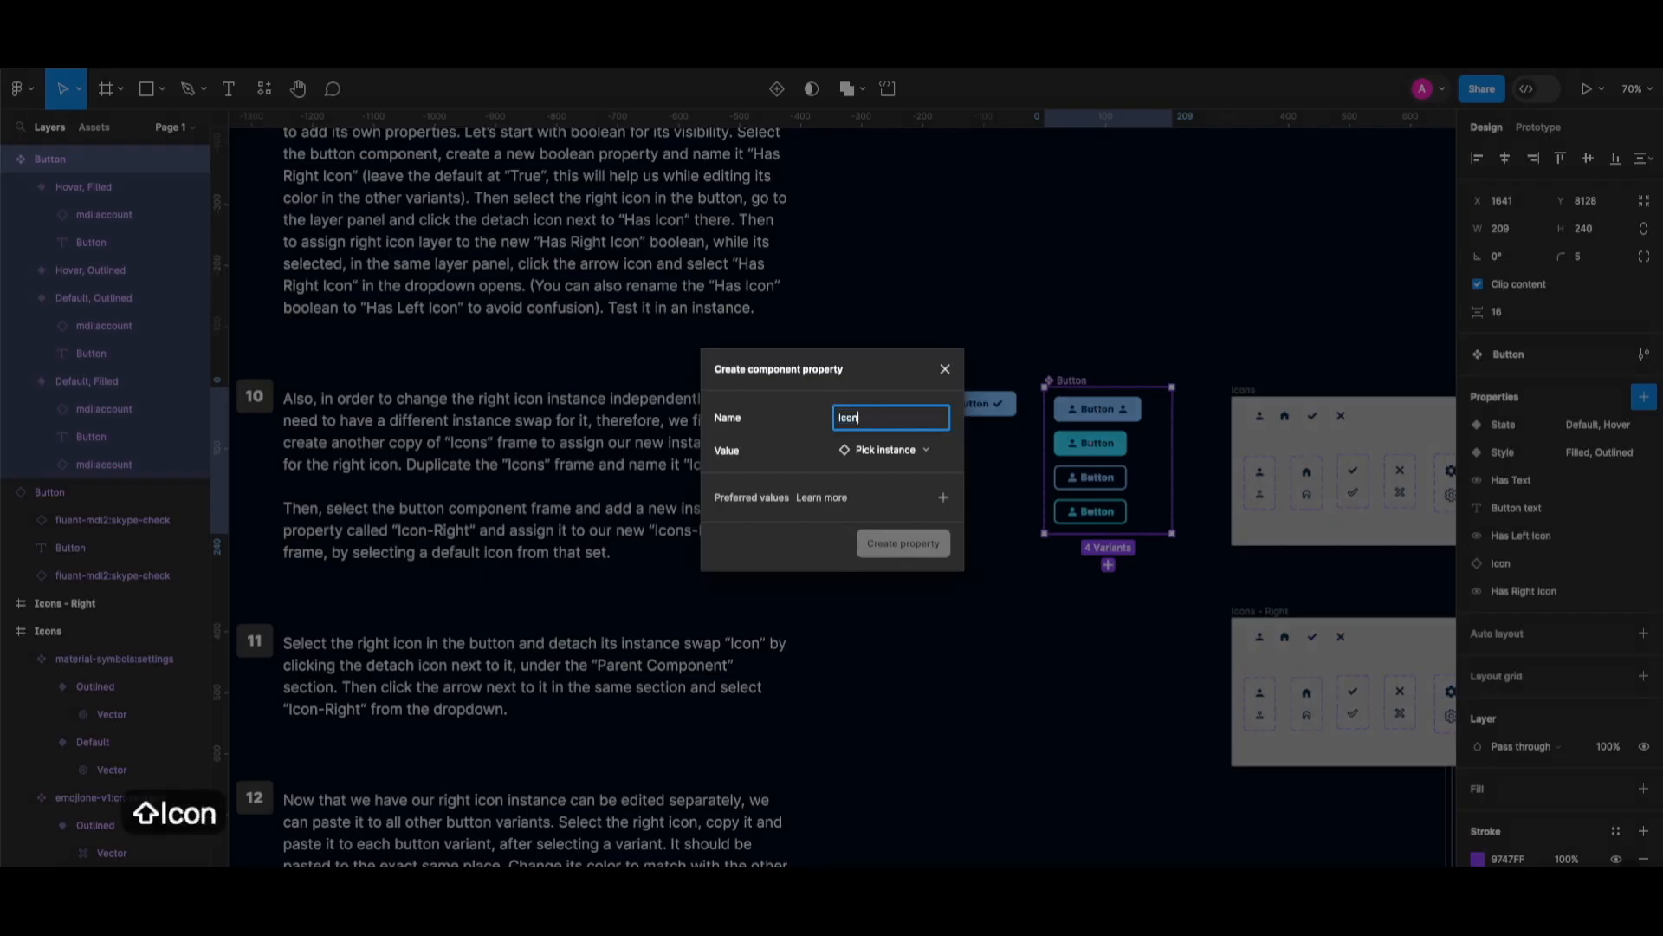
type("-Right")
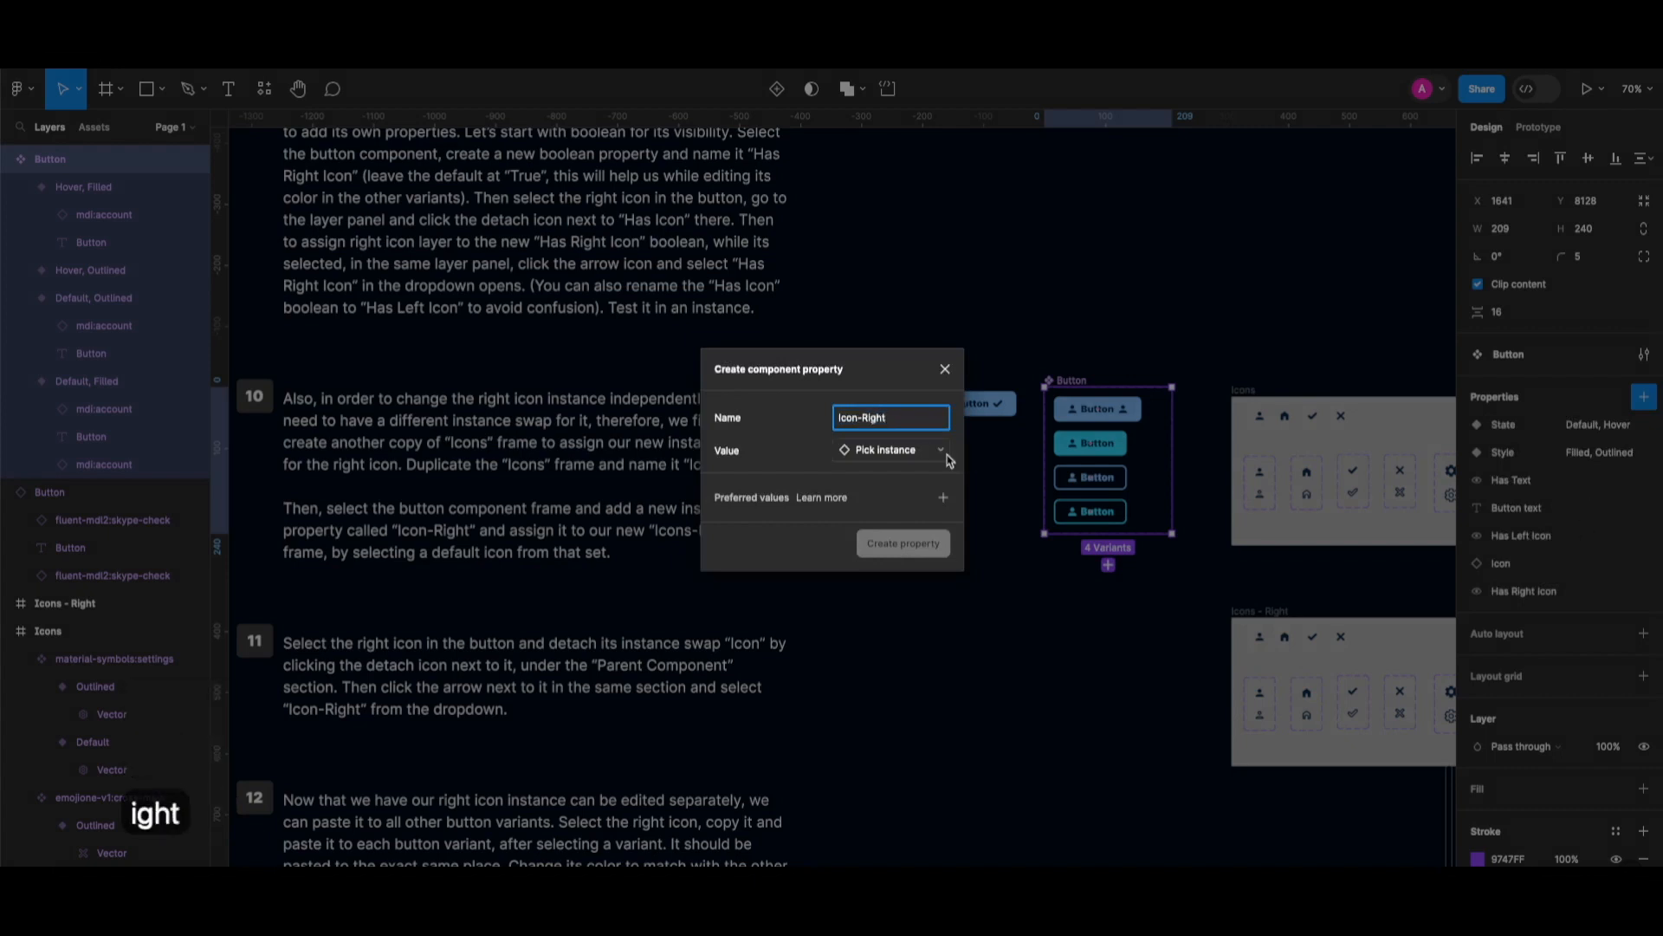
left_click(899, 449)
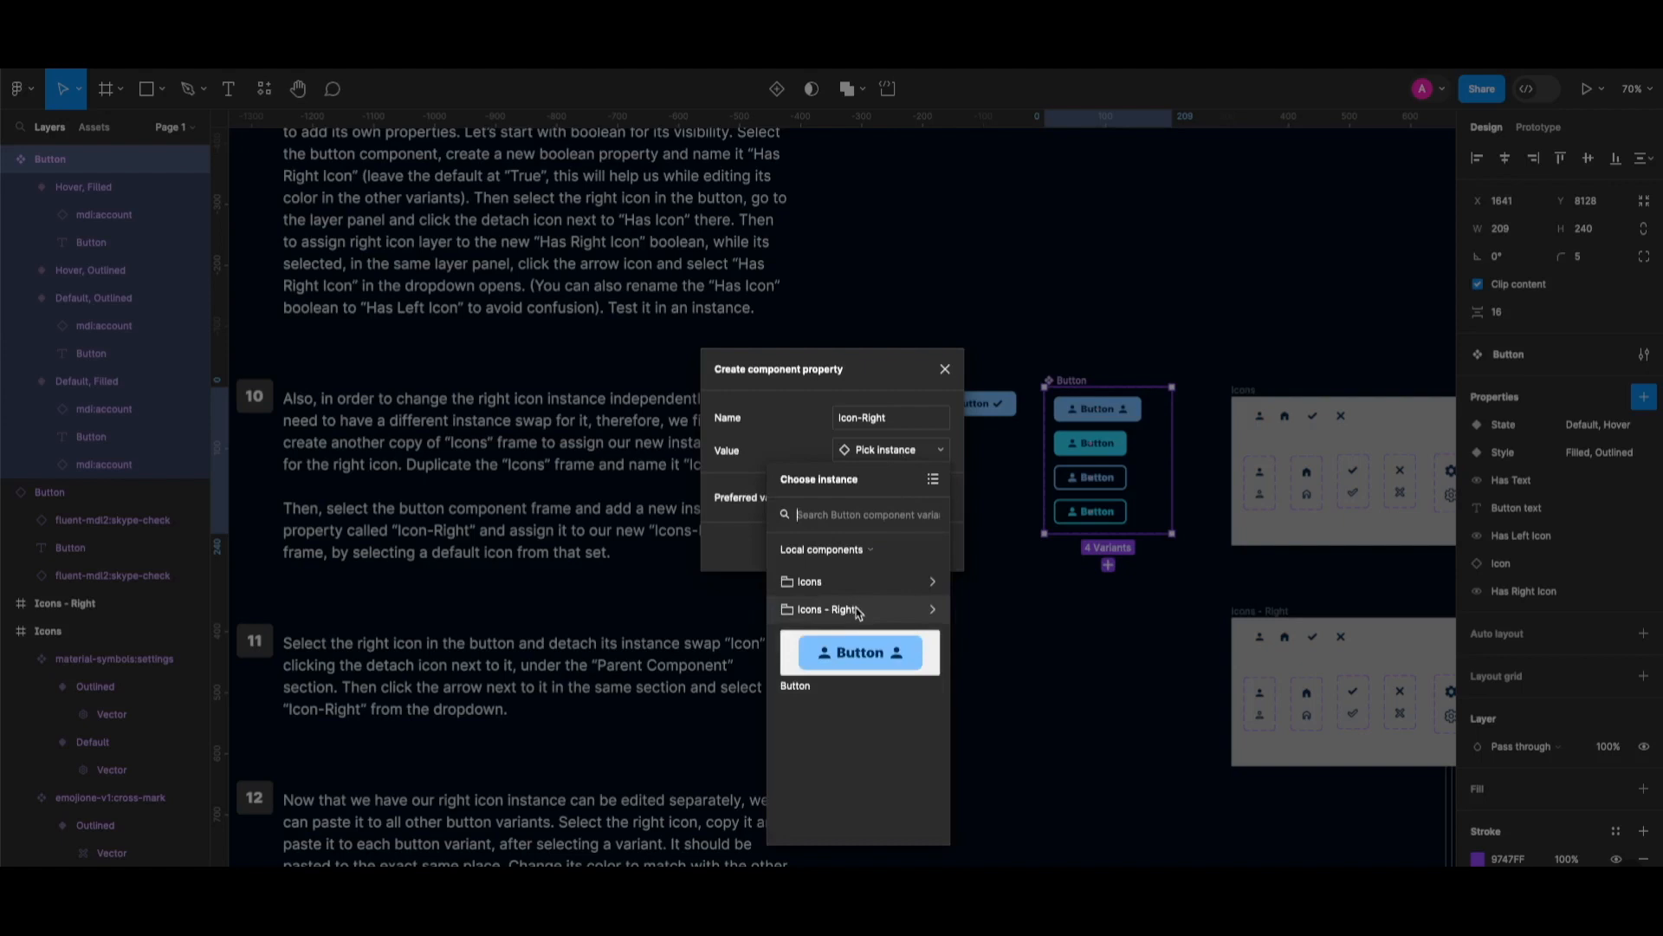
left_click(858, 611)
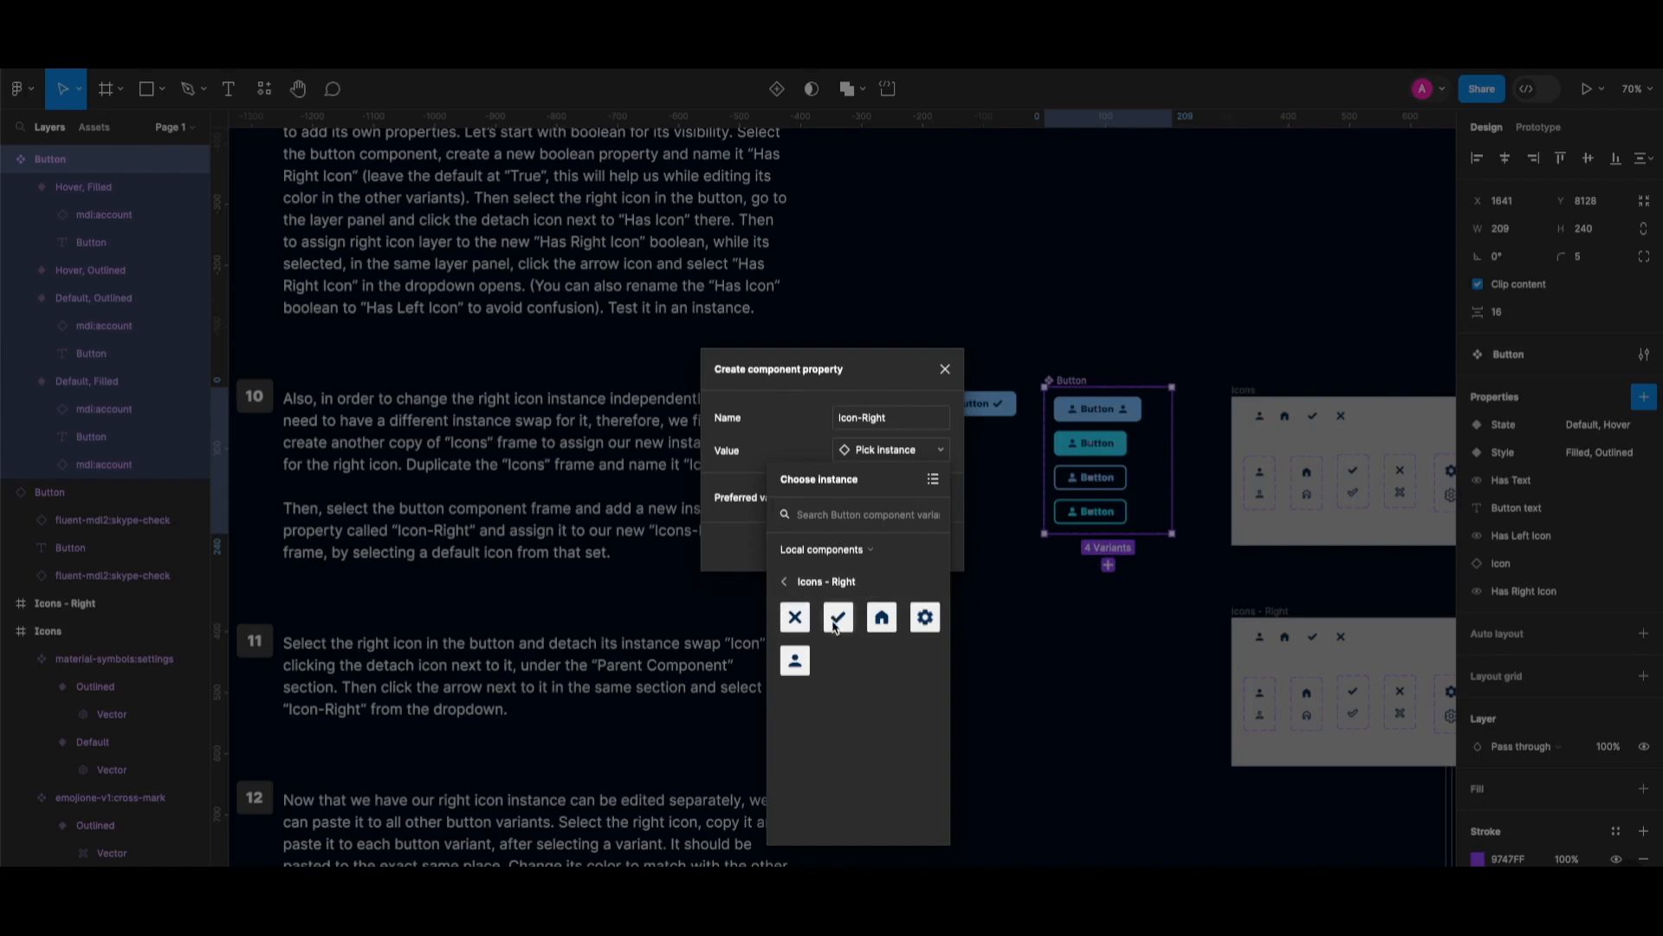
left_click(868, 848)
left_click(958, 599)
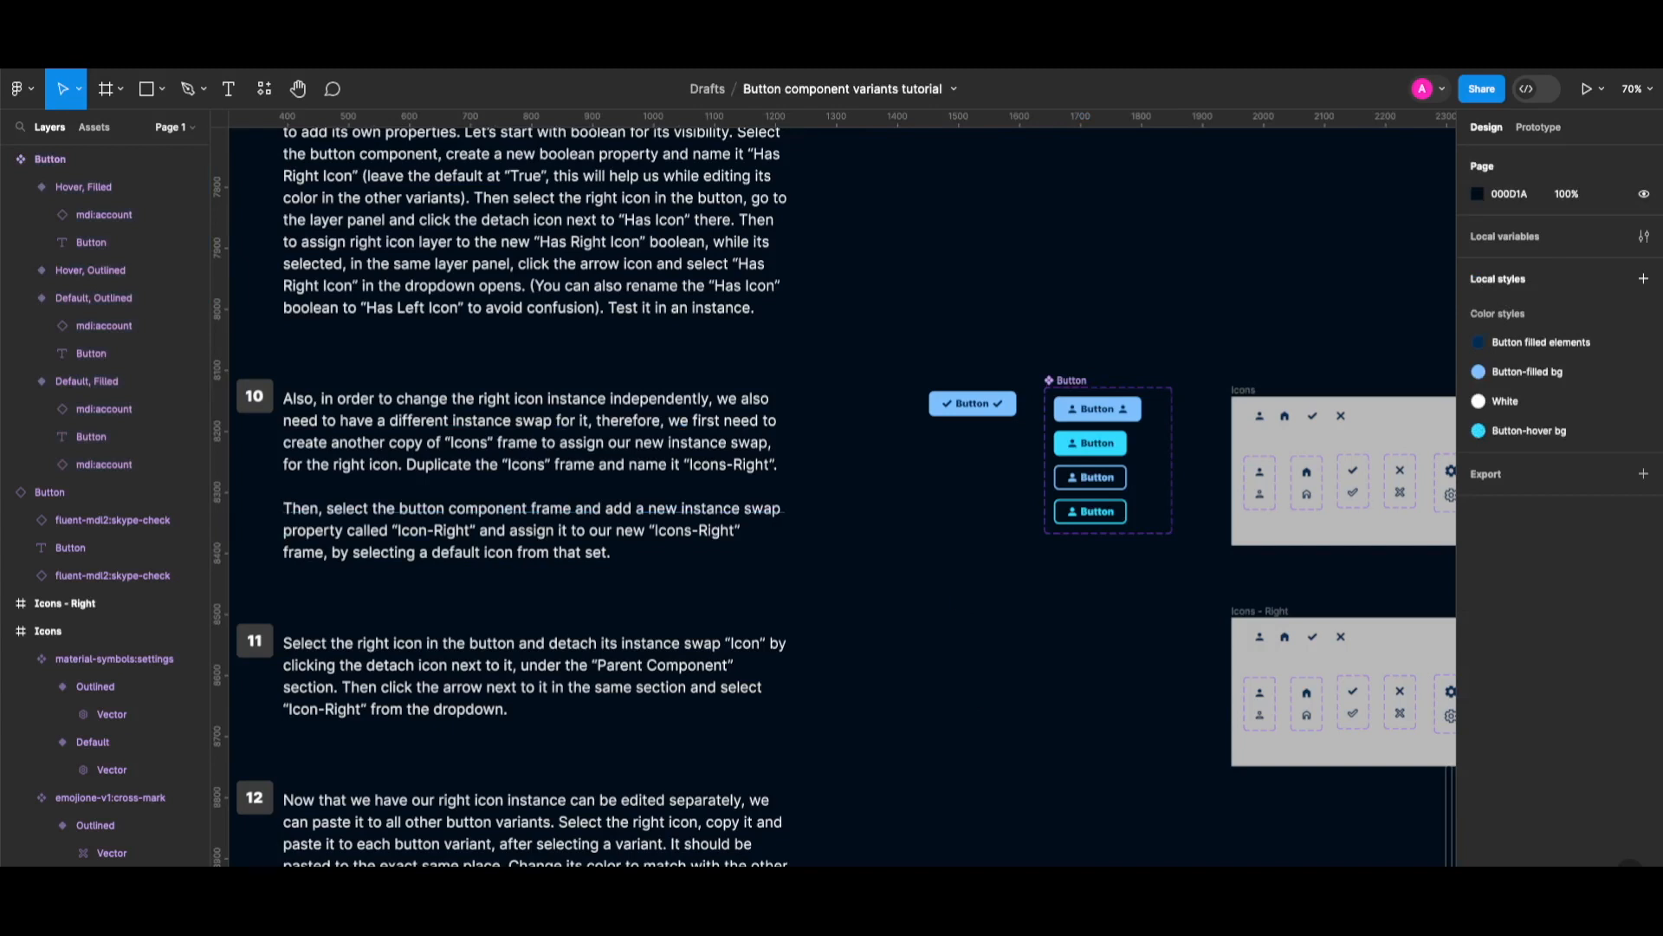
Detach the top variant's right icon from Icon and link it to the Icon-Right swap property.
scroll(964, 603, "down", 5)
scroll(964, 604, "down", 1, "ctrl")
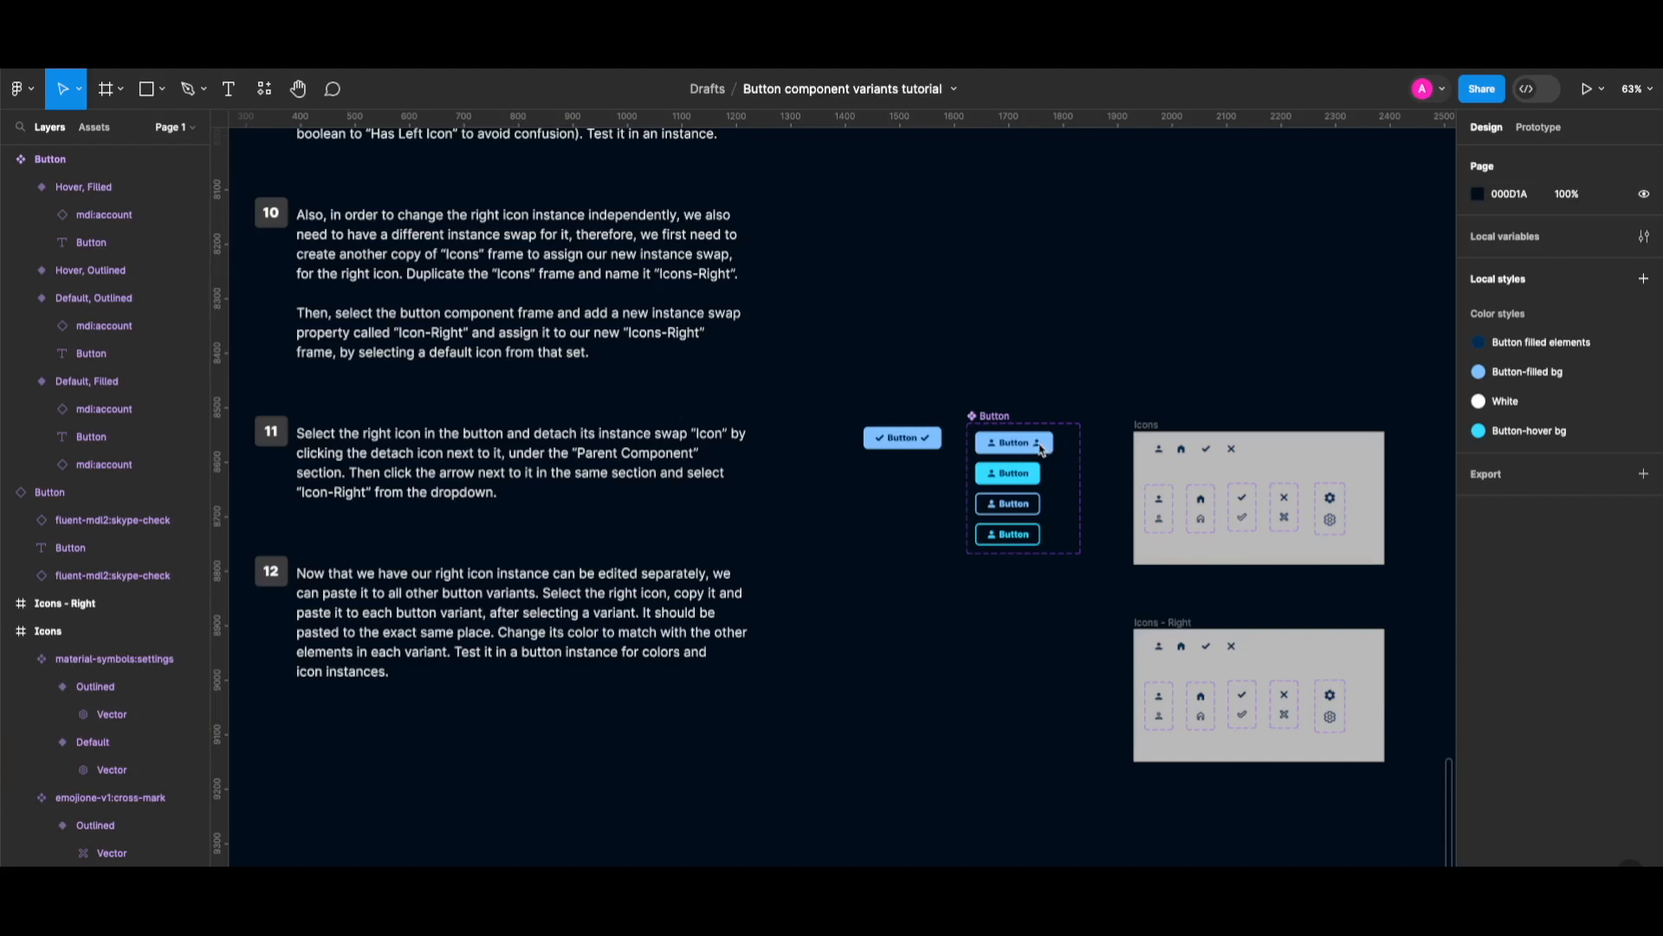
scroll(1046, 451, "up", 2, "ctrl")
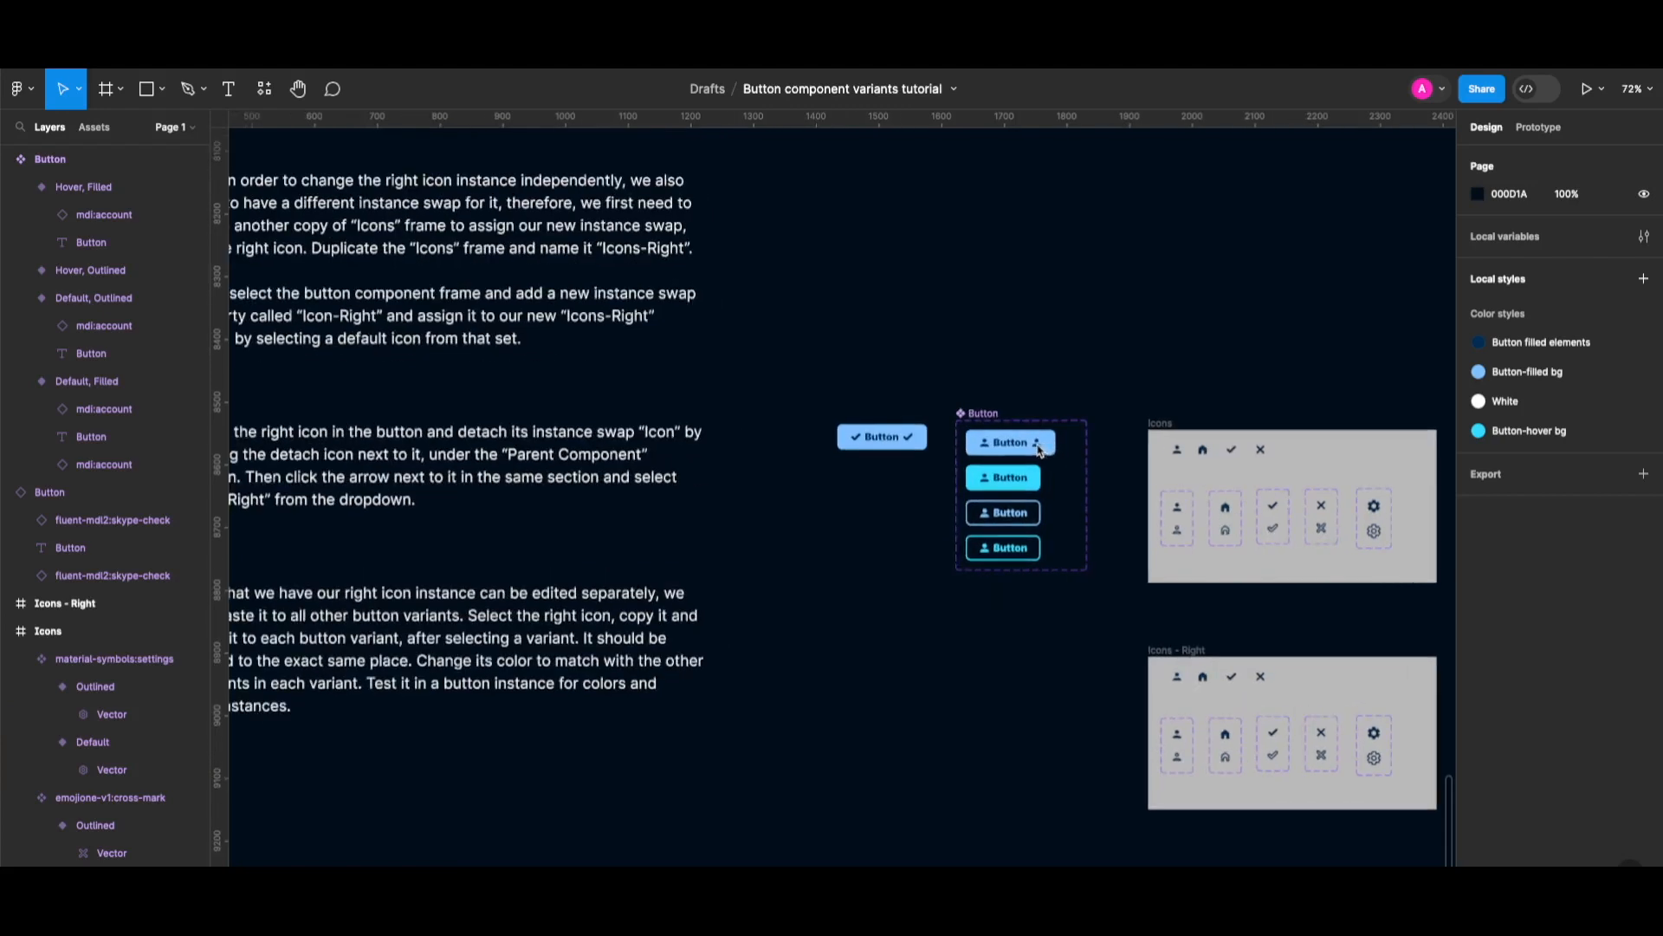
double_click(1041, 445)
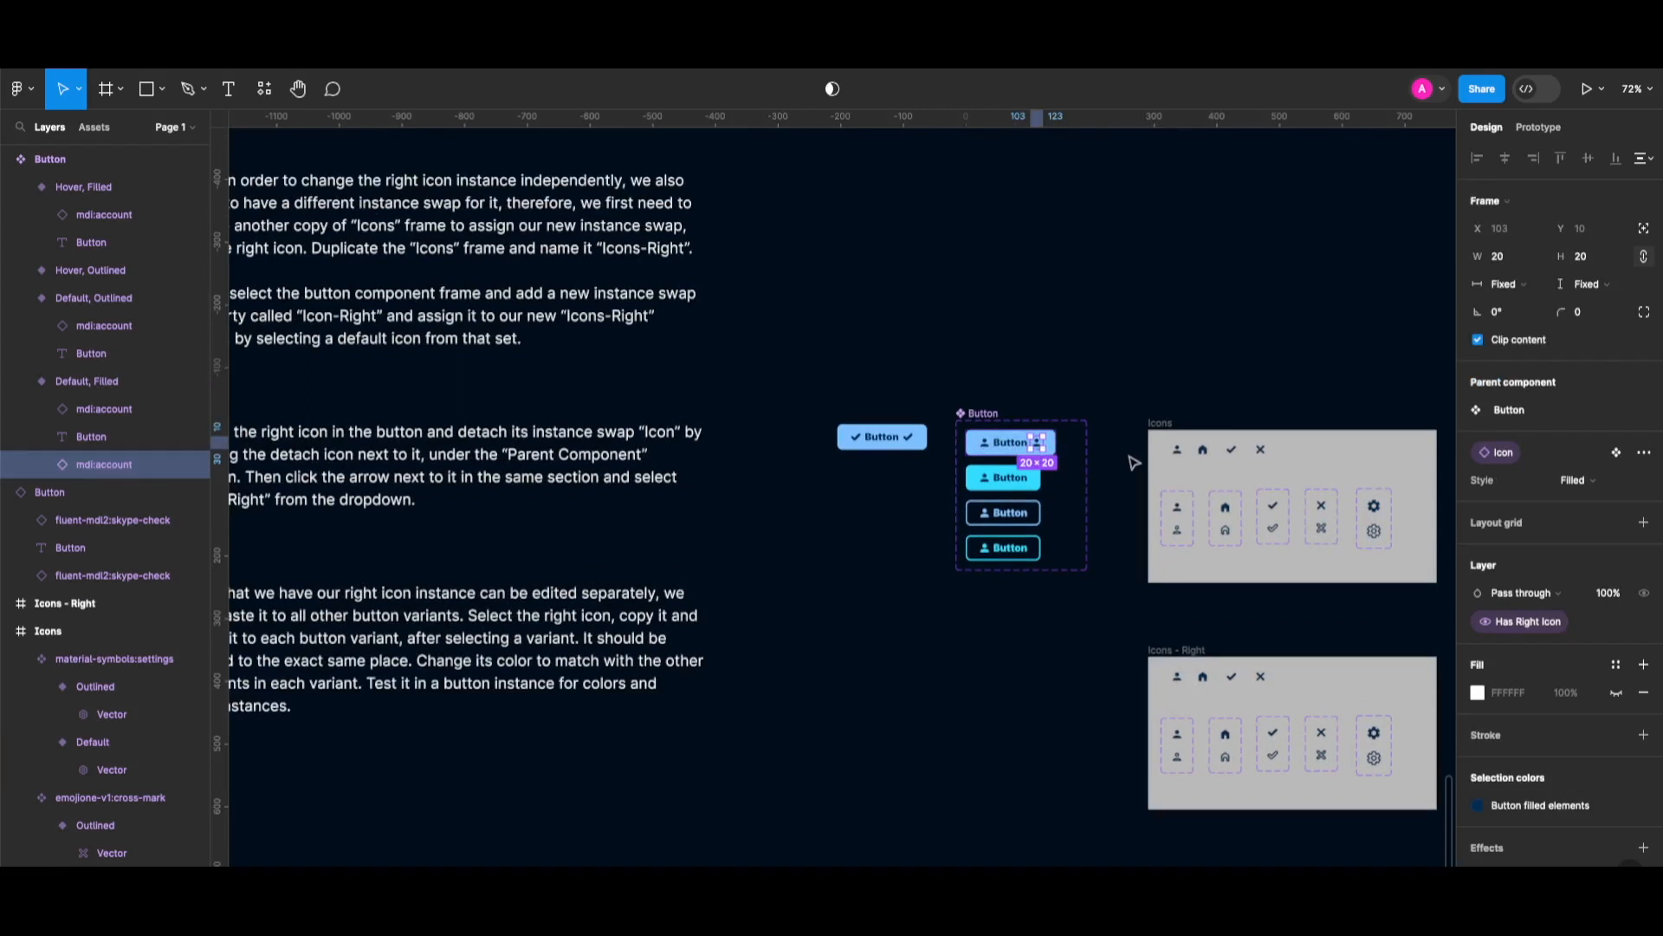
mouse_move(1505, 456)
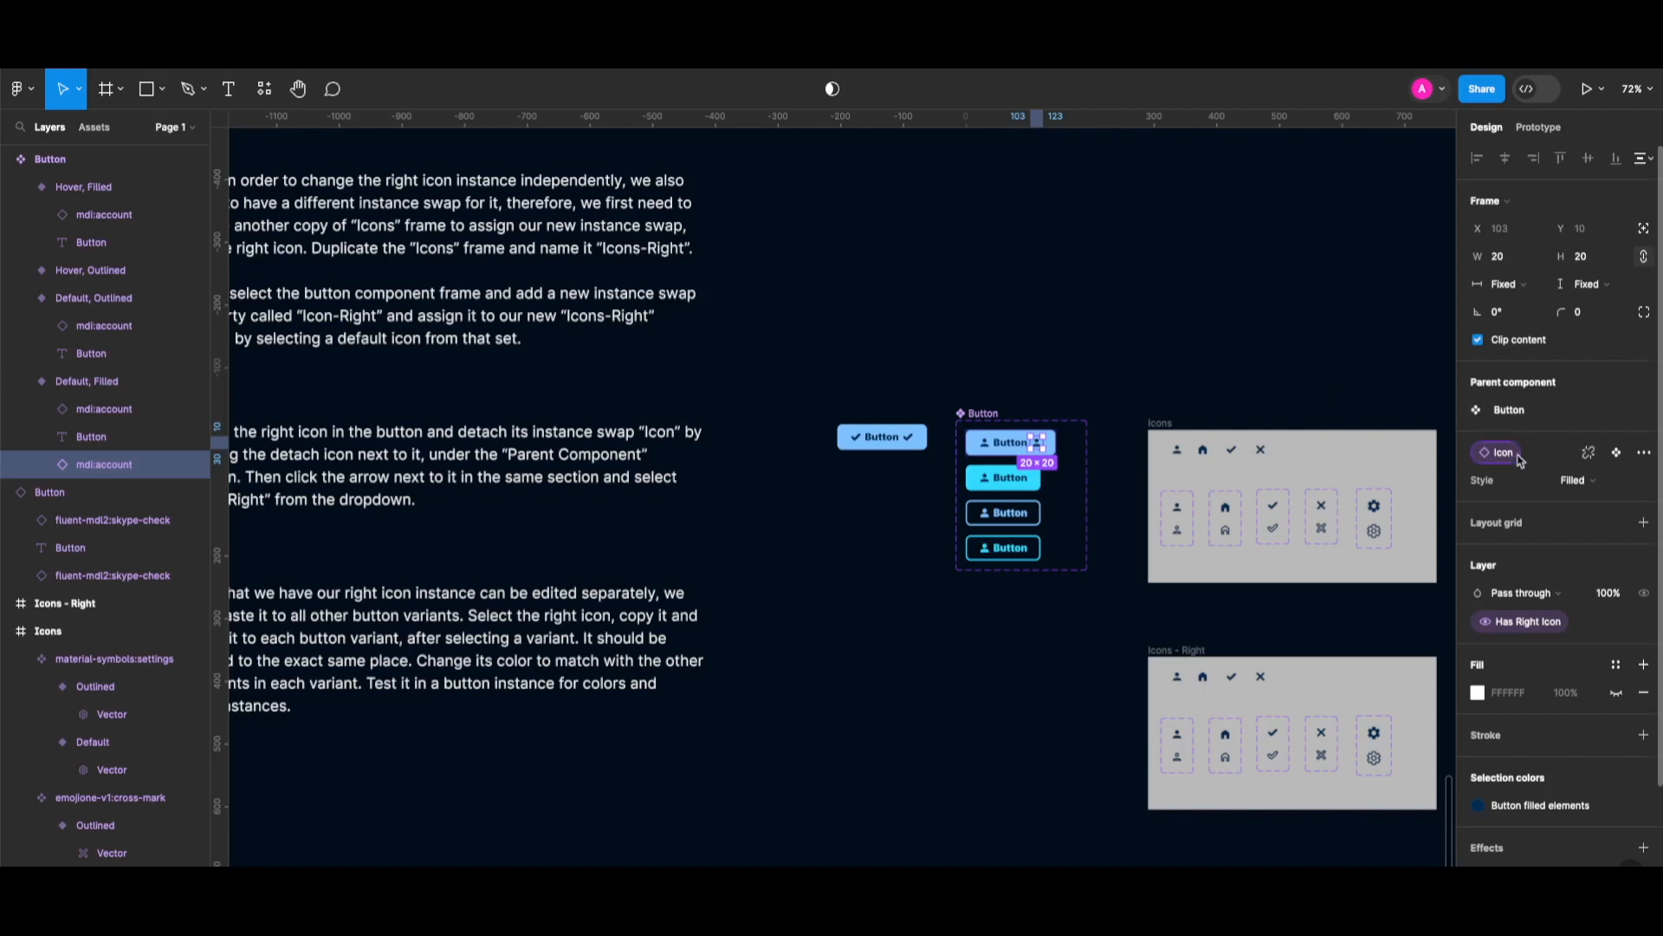
left_click(1591, 454)
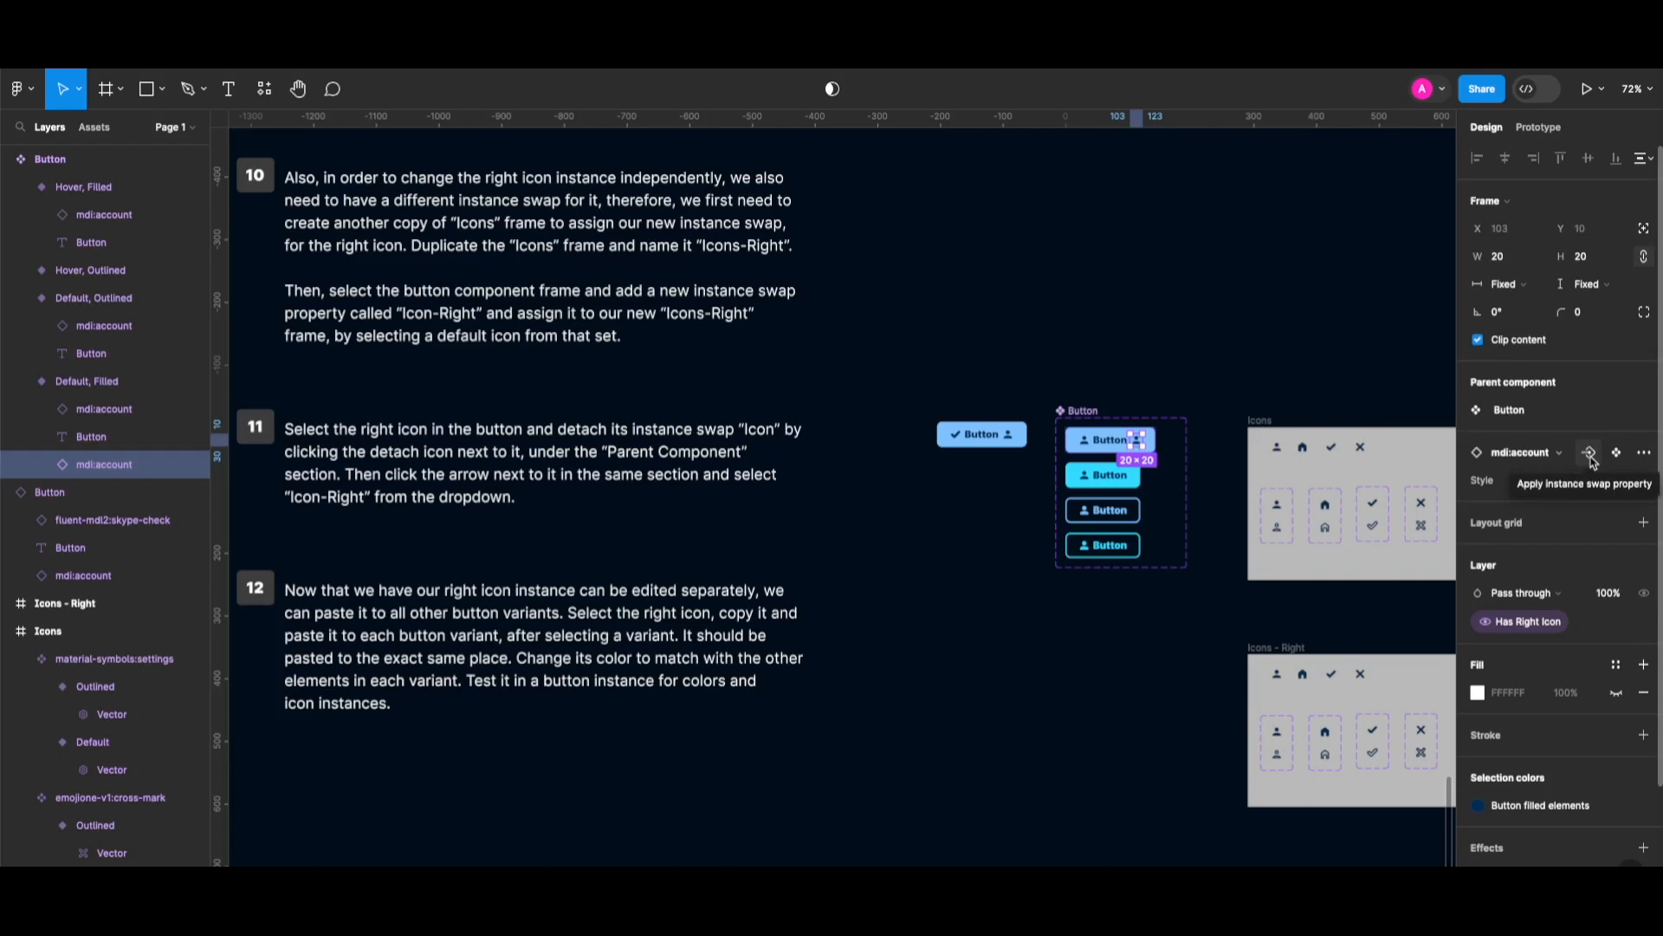
left_click(1591, 454)
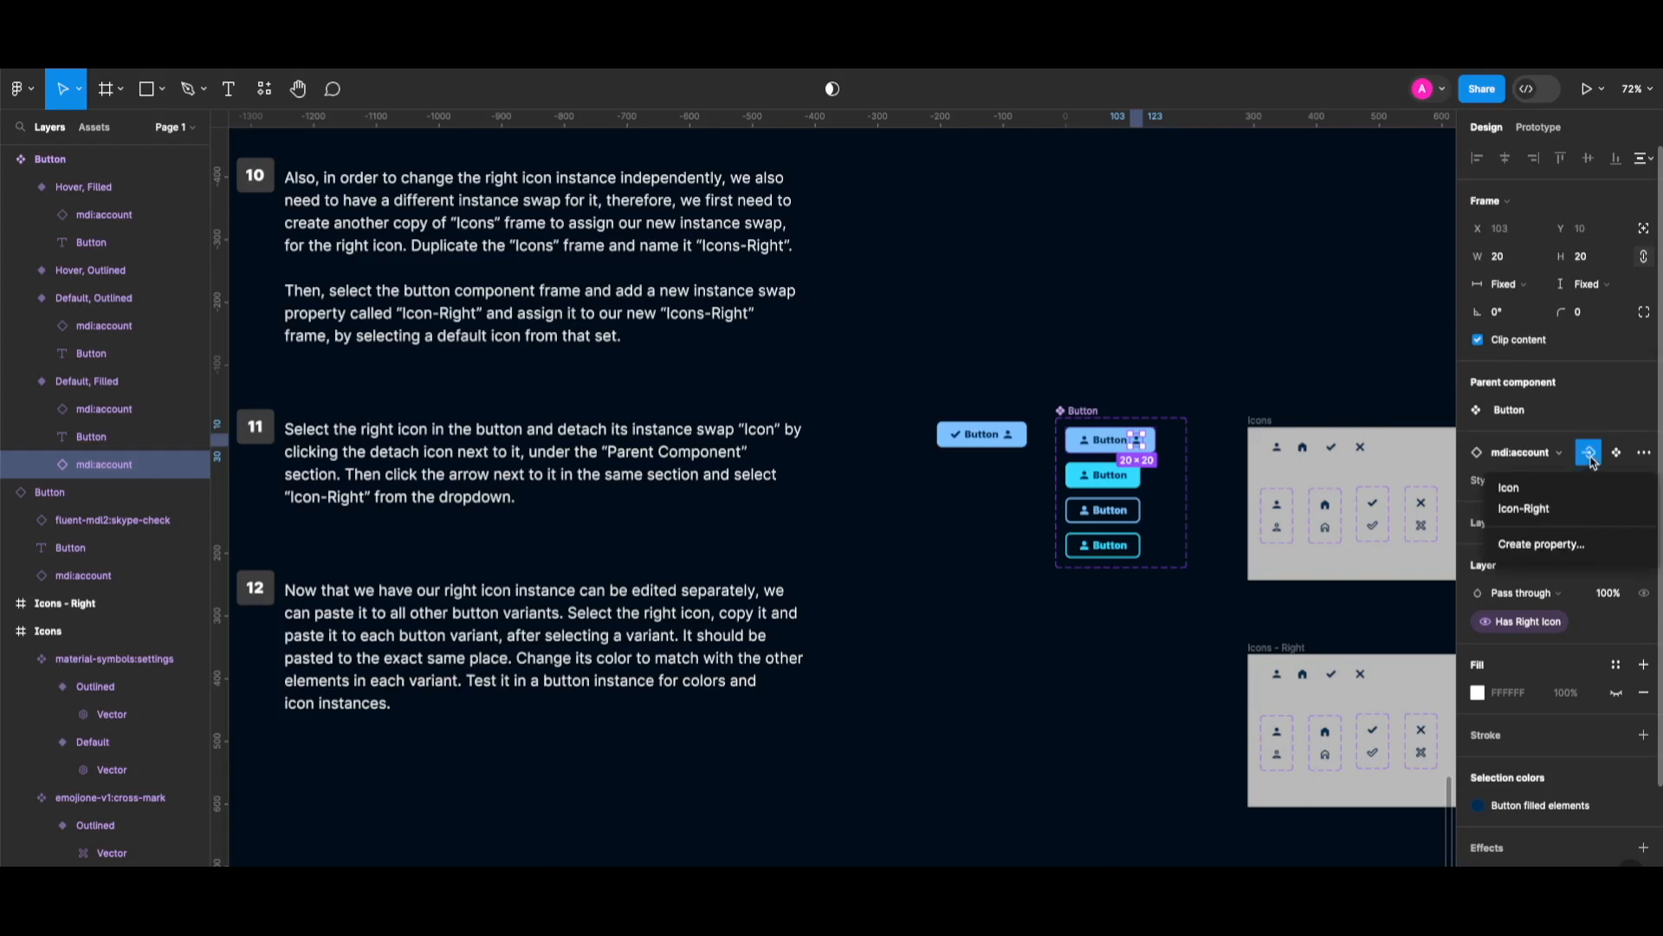
left_click(1557, 511)
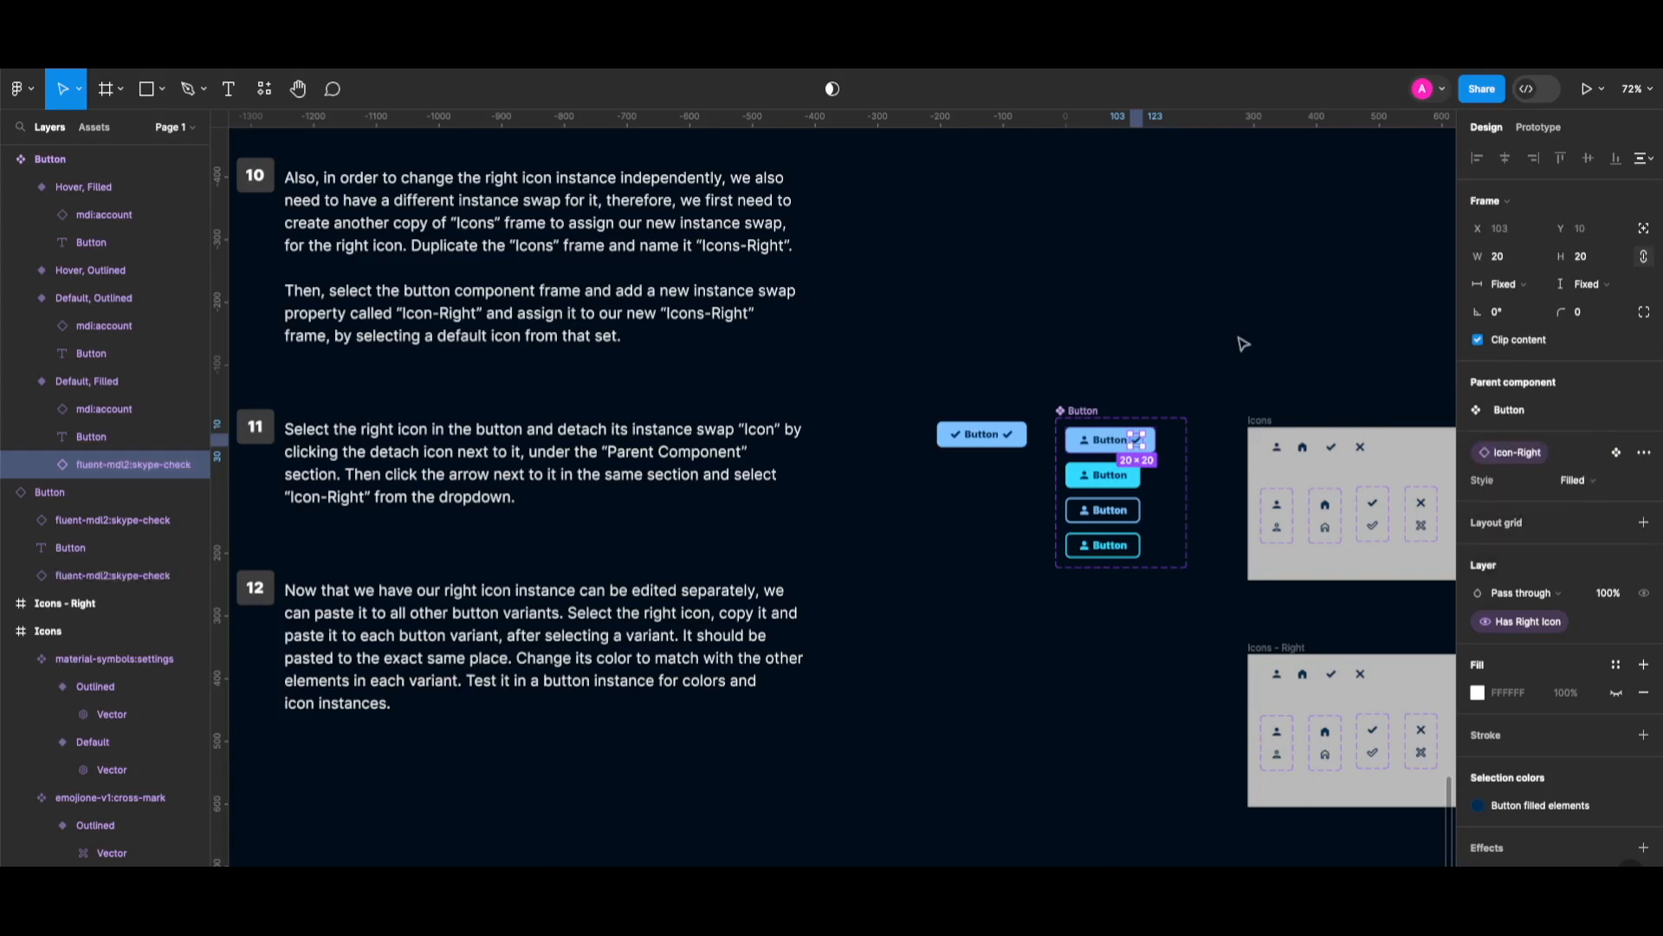
left_click(1048, 418)
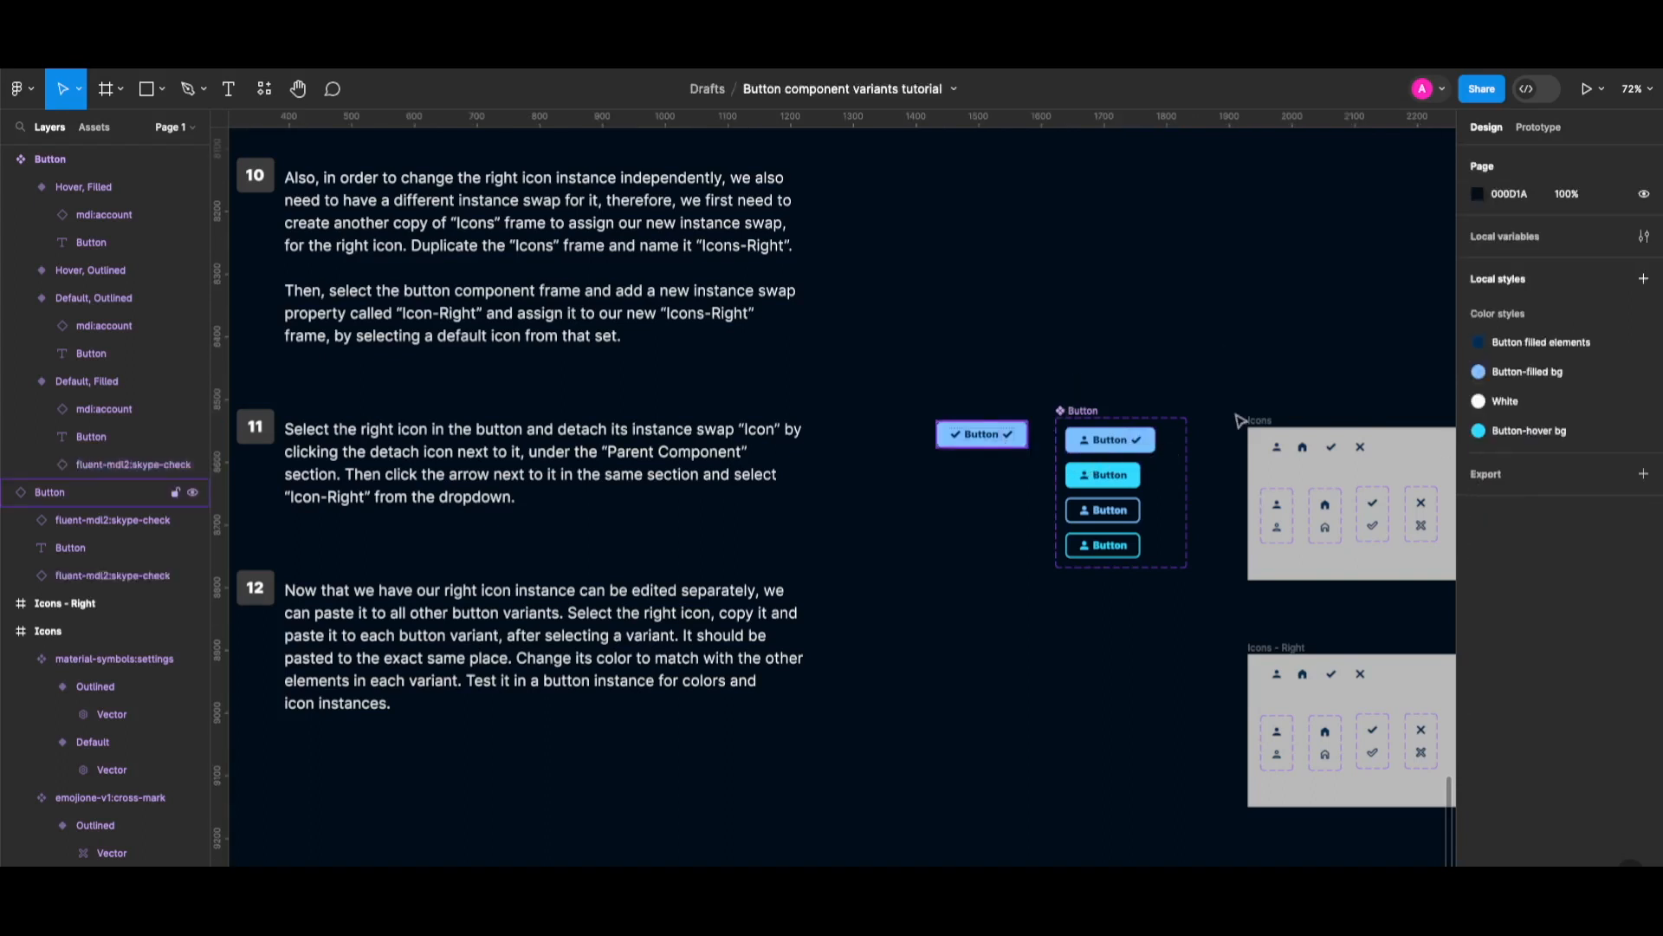
Set the test button's left icon to the house and its right icon to the person.
left_click(997, 436)
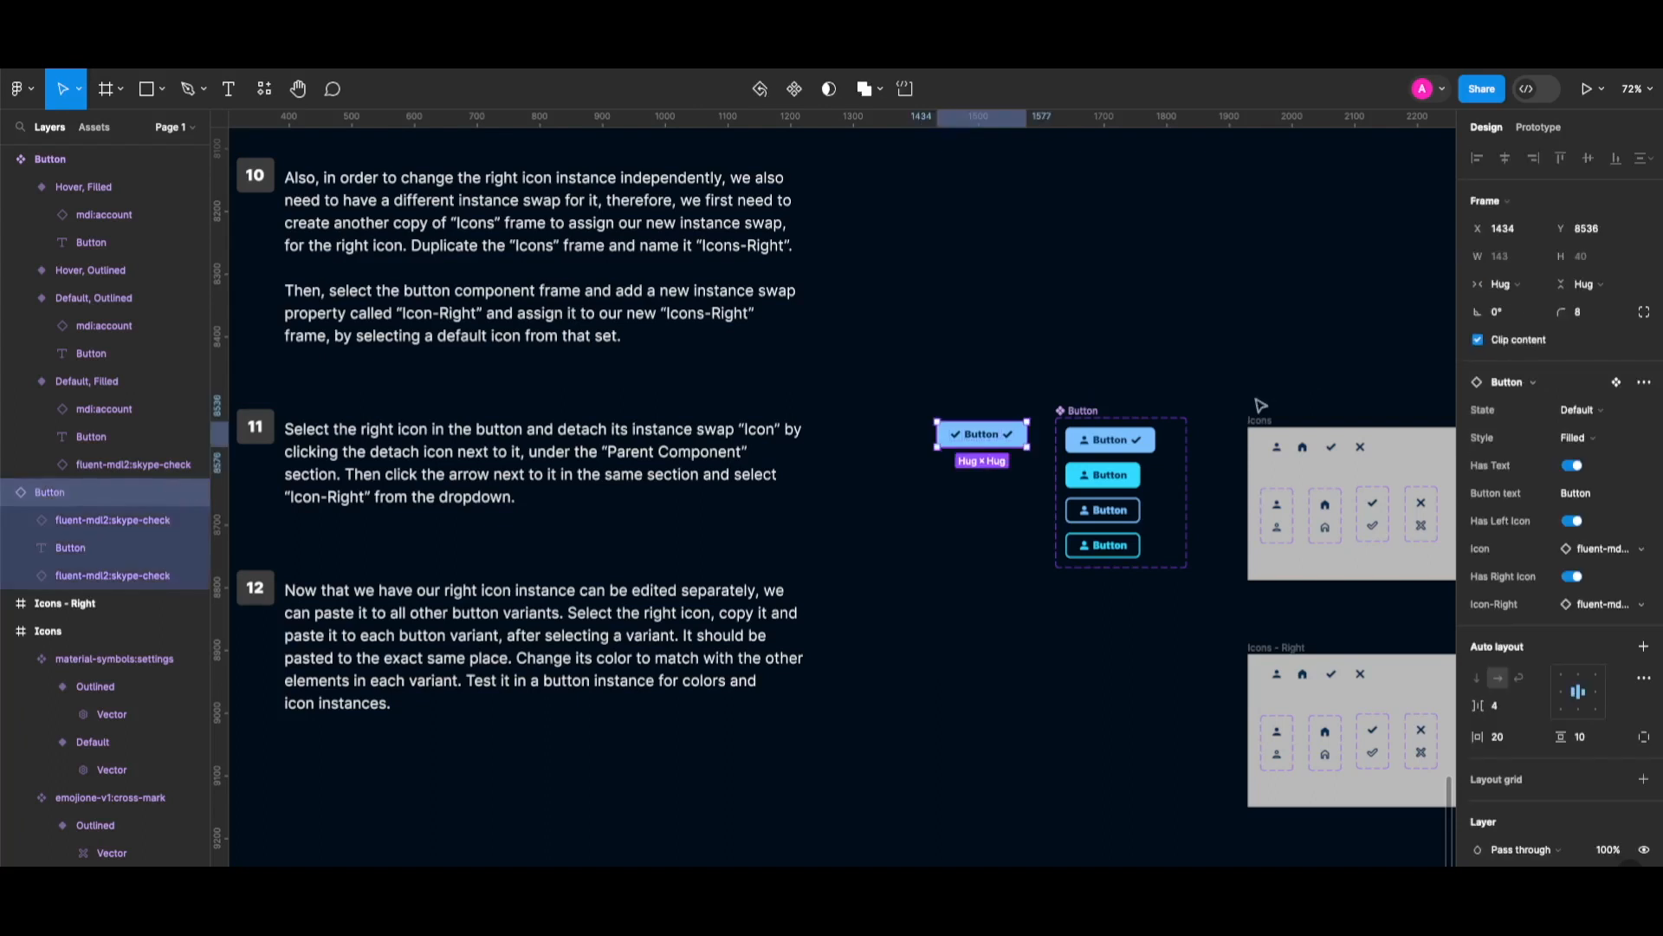
left_click(1609, 550)
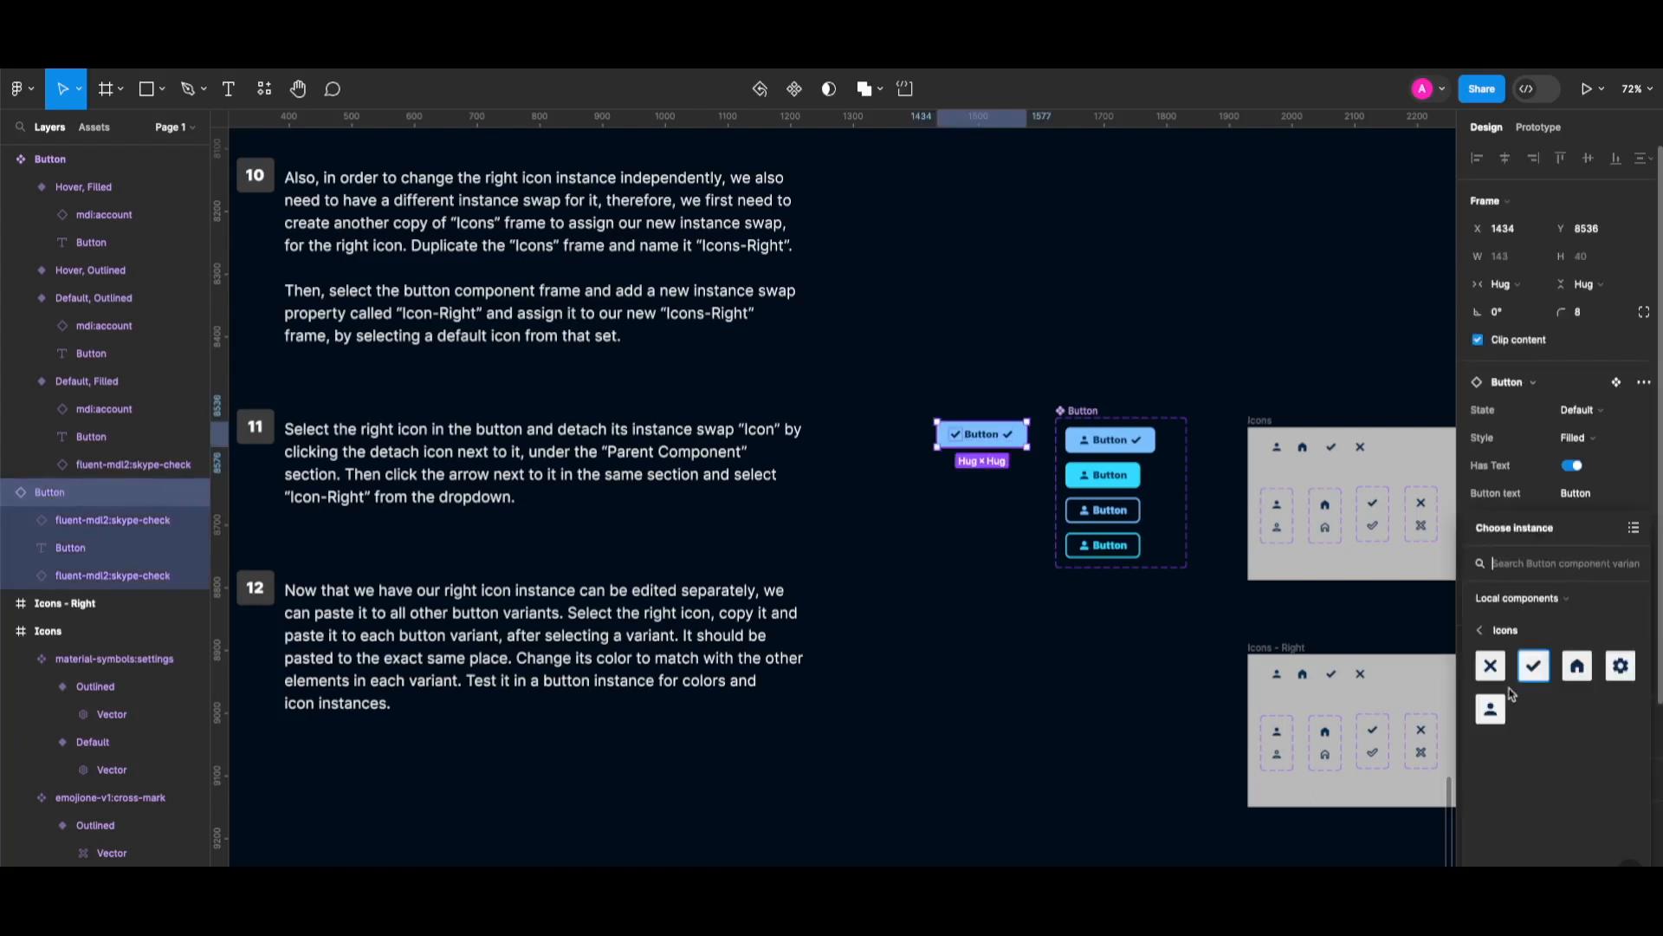
left_click(1578, 667)
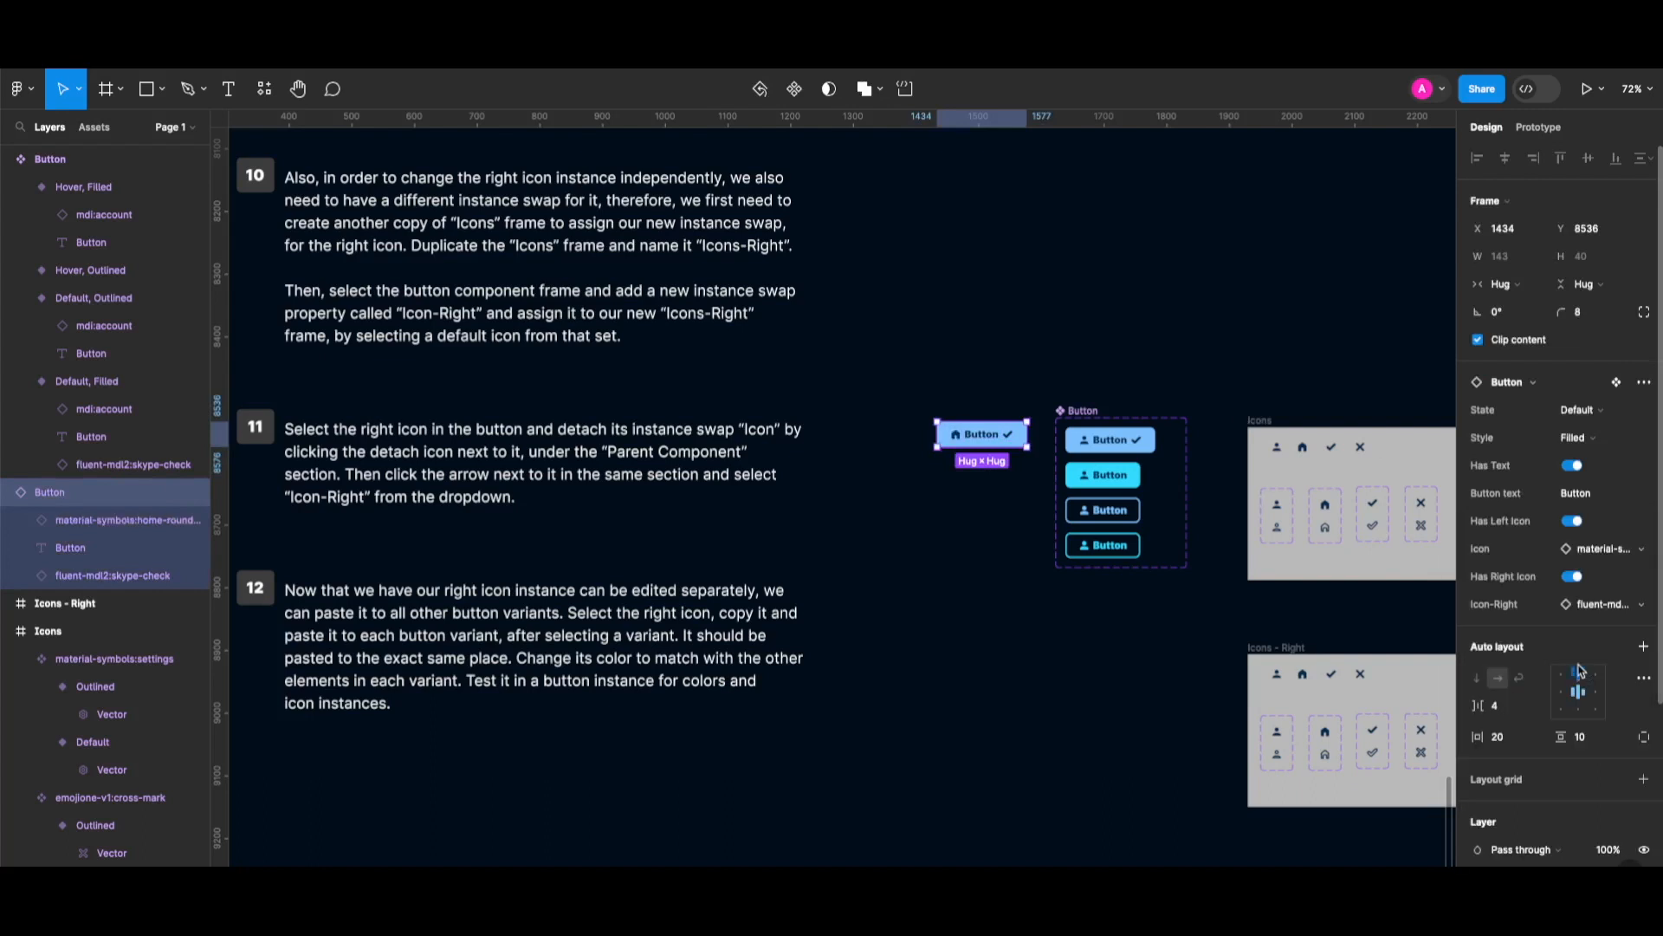
left_click(1604, 604)
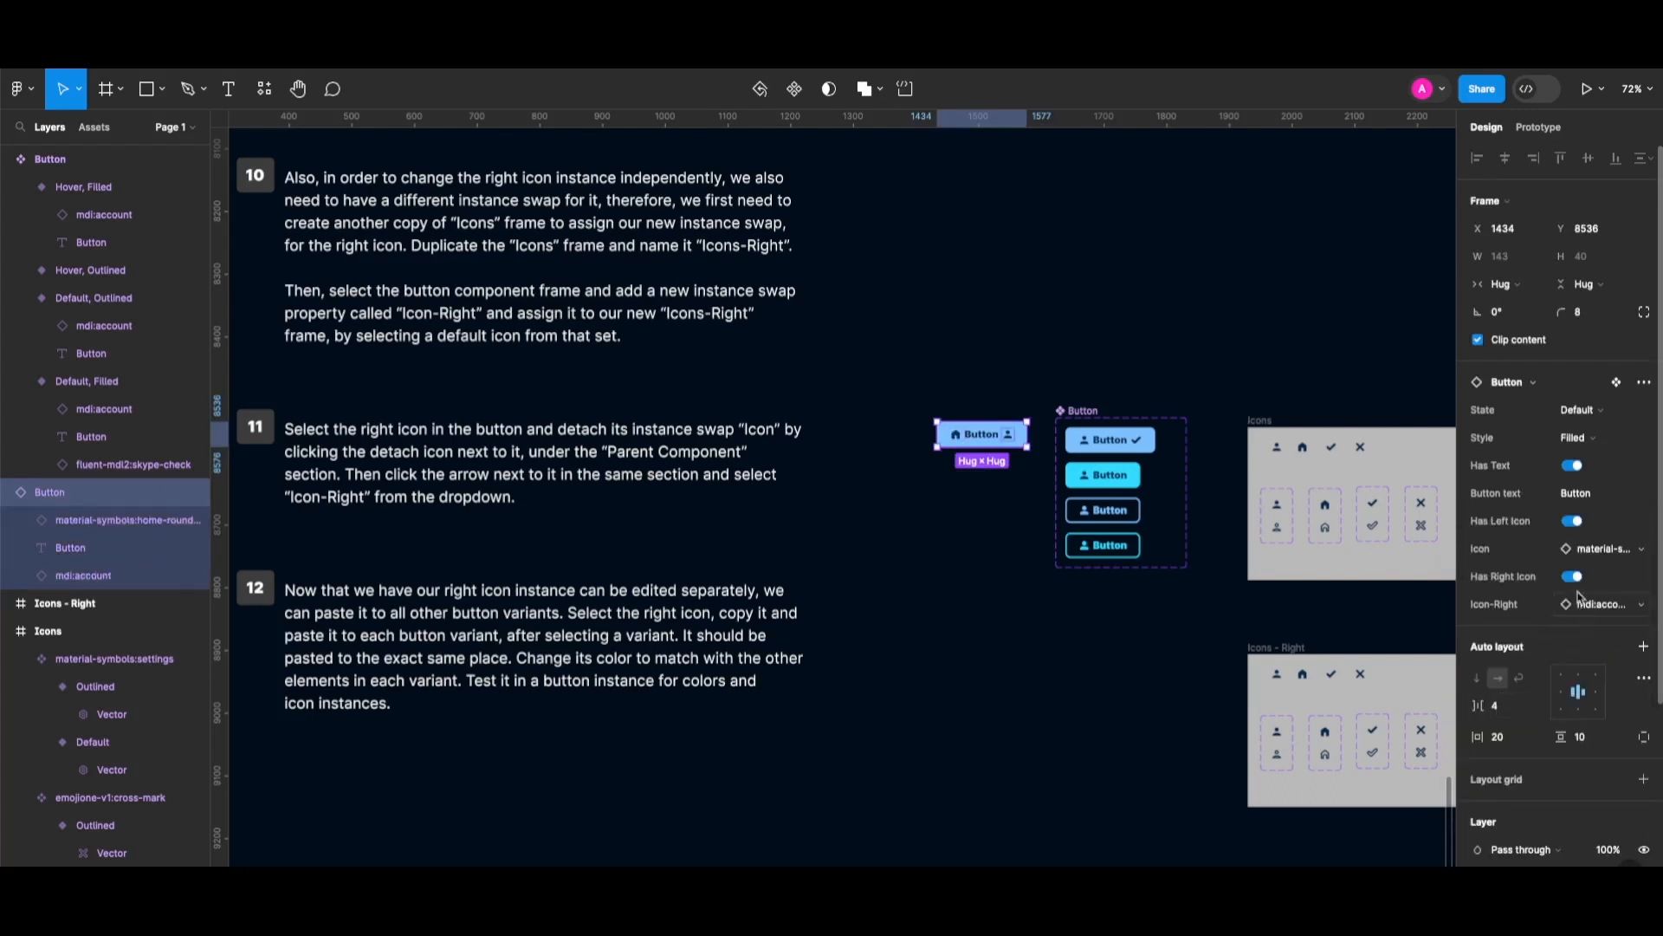
Try cross and gear icons, ending with a check on the left and a house on the right.
left_click(1578, 548)
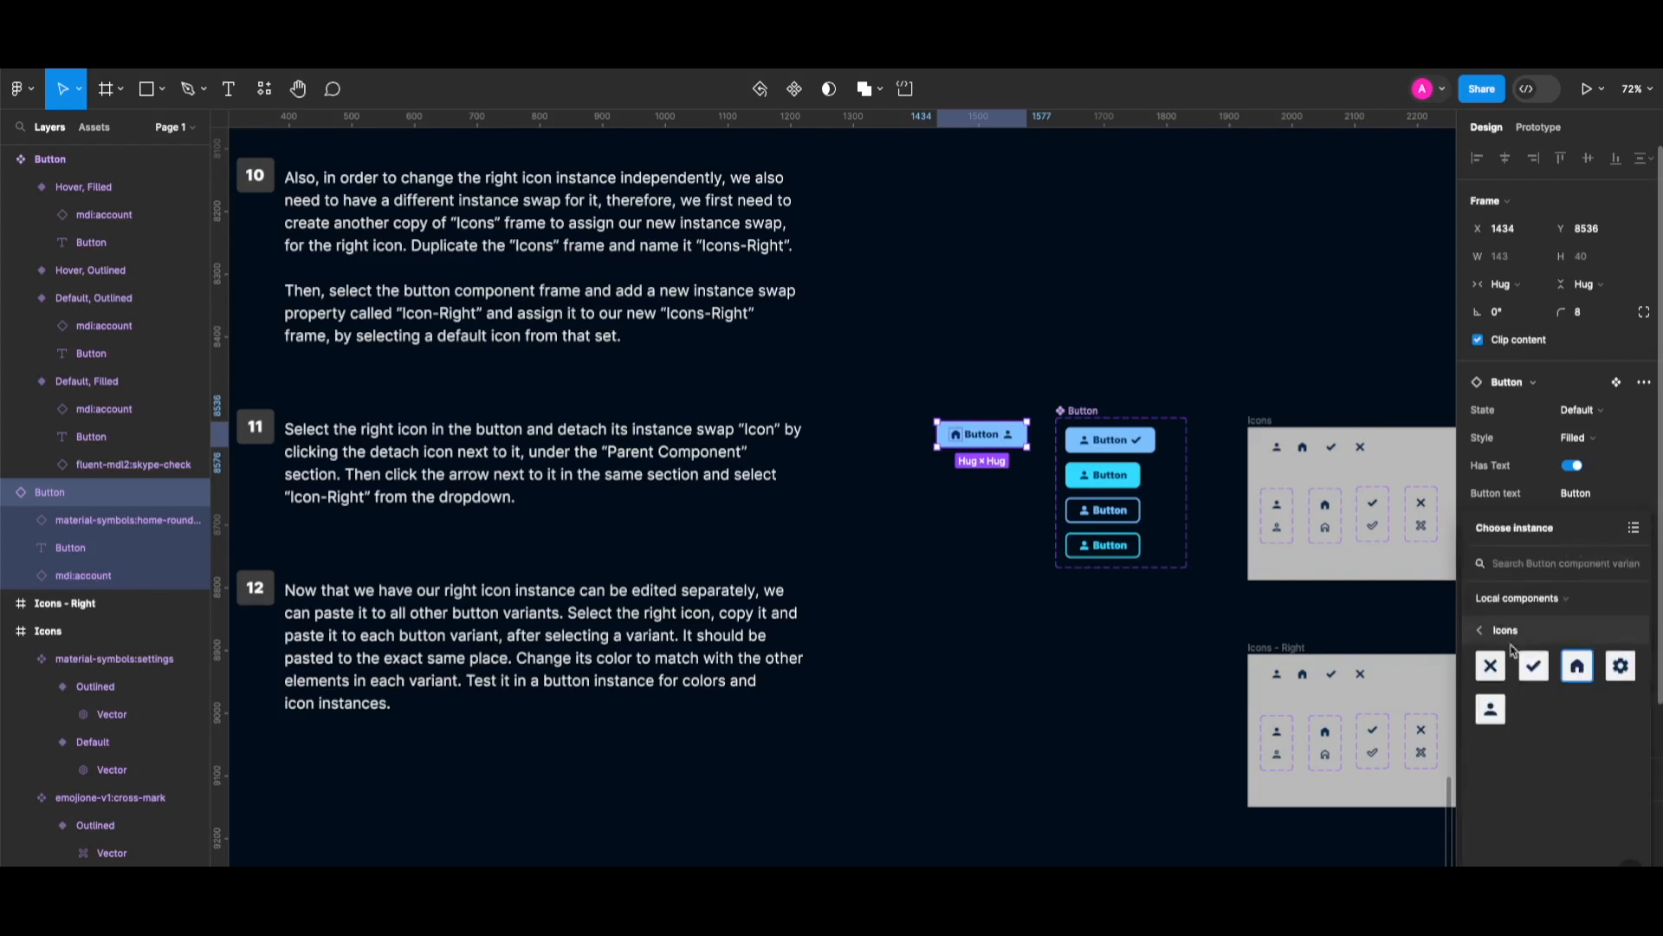
left_click(1491, 666)
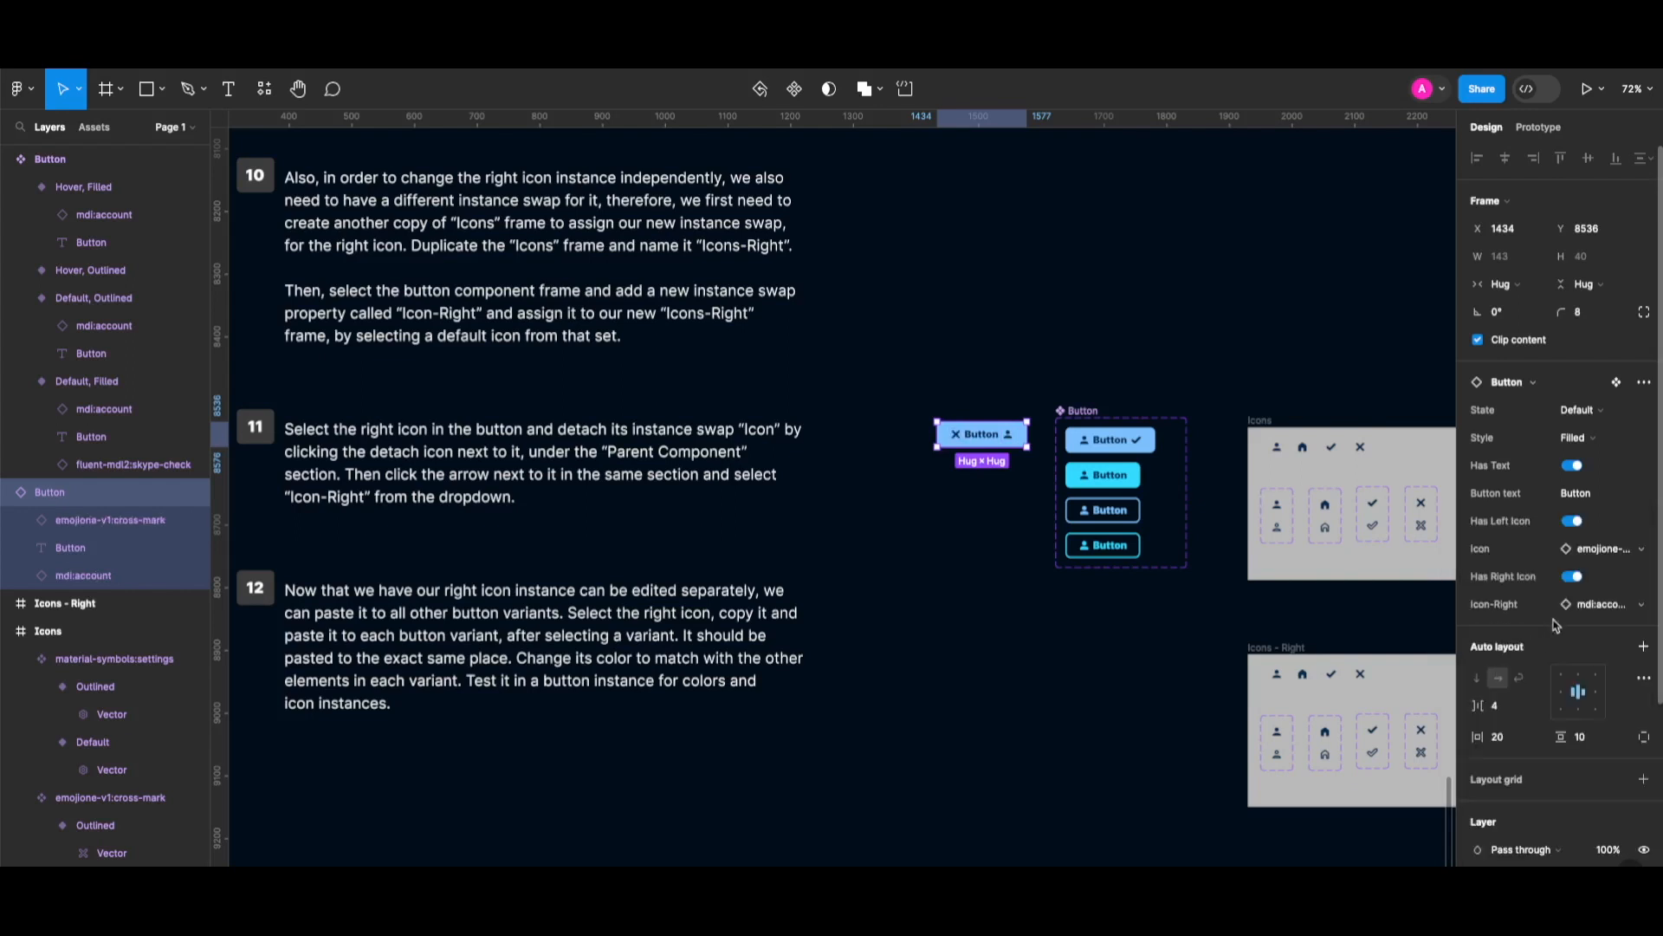
left_click(1599, 606)
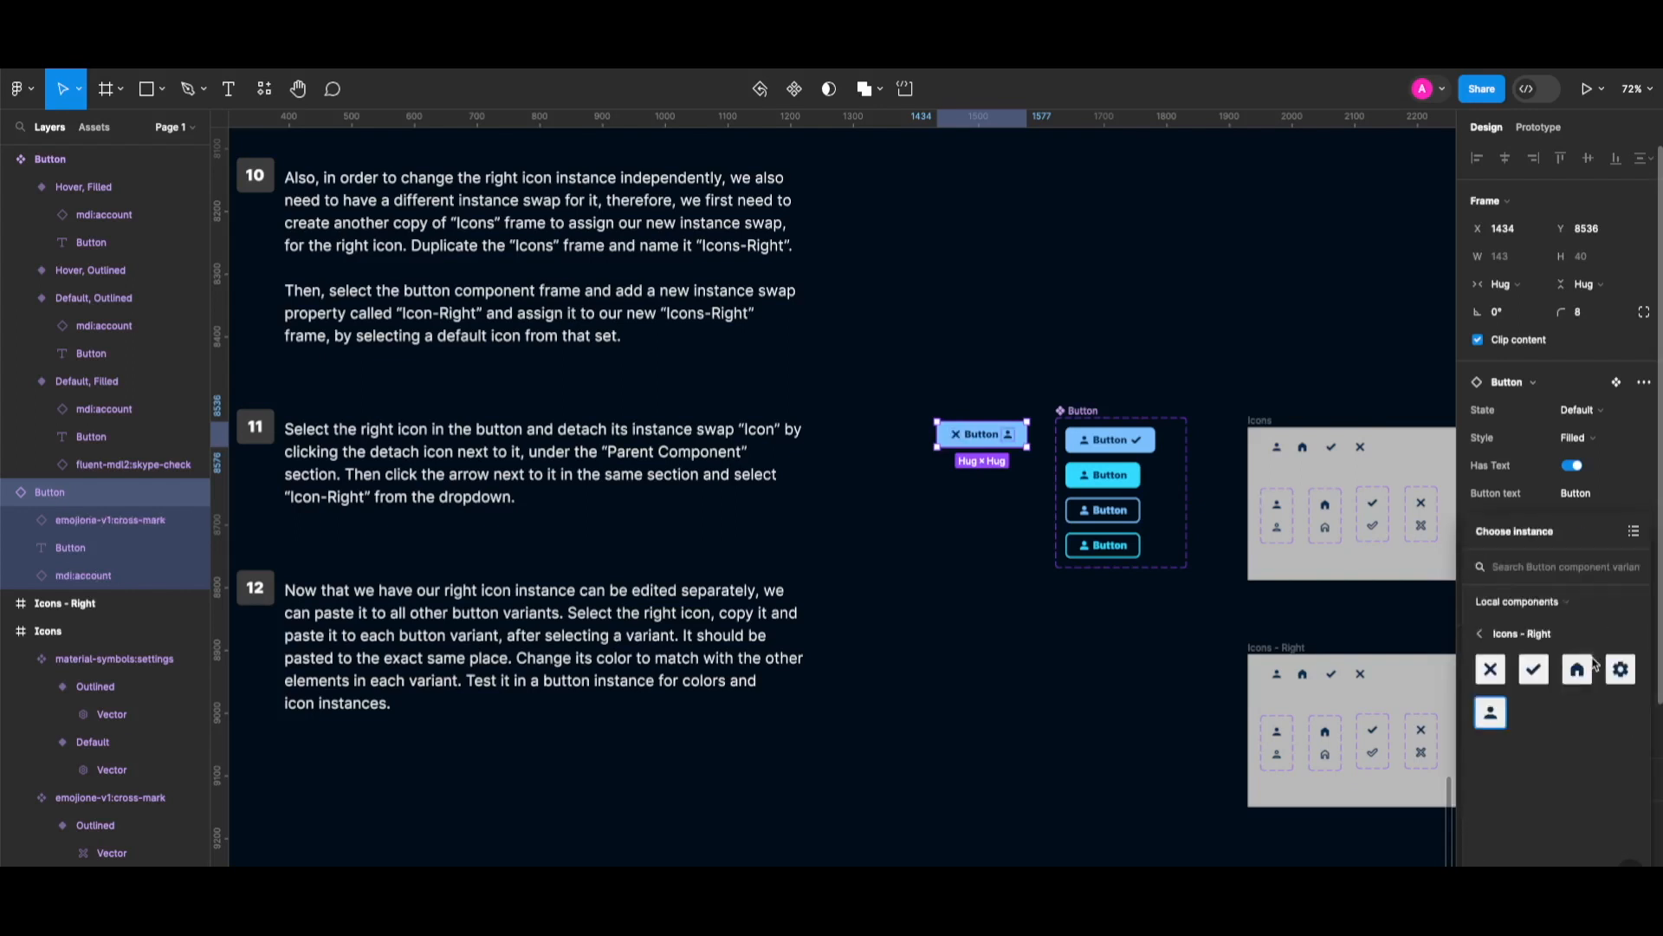
left_click(1618, 676)
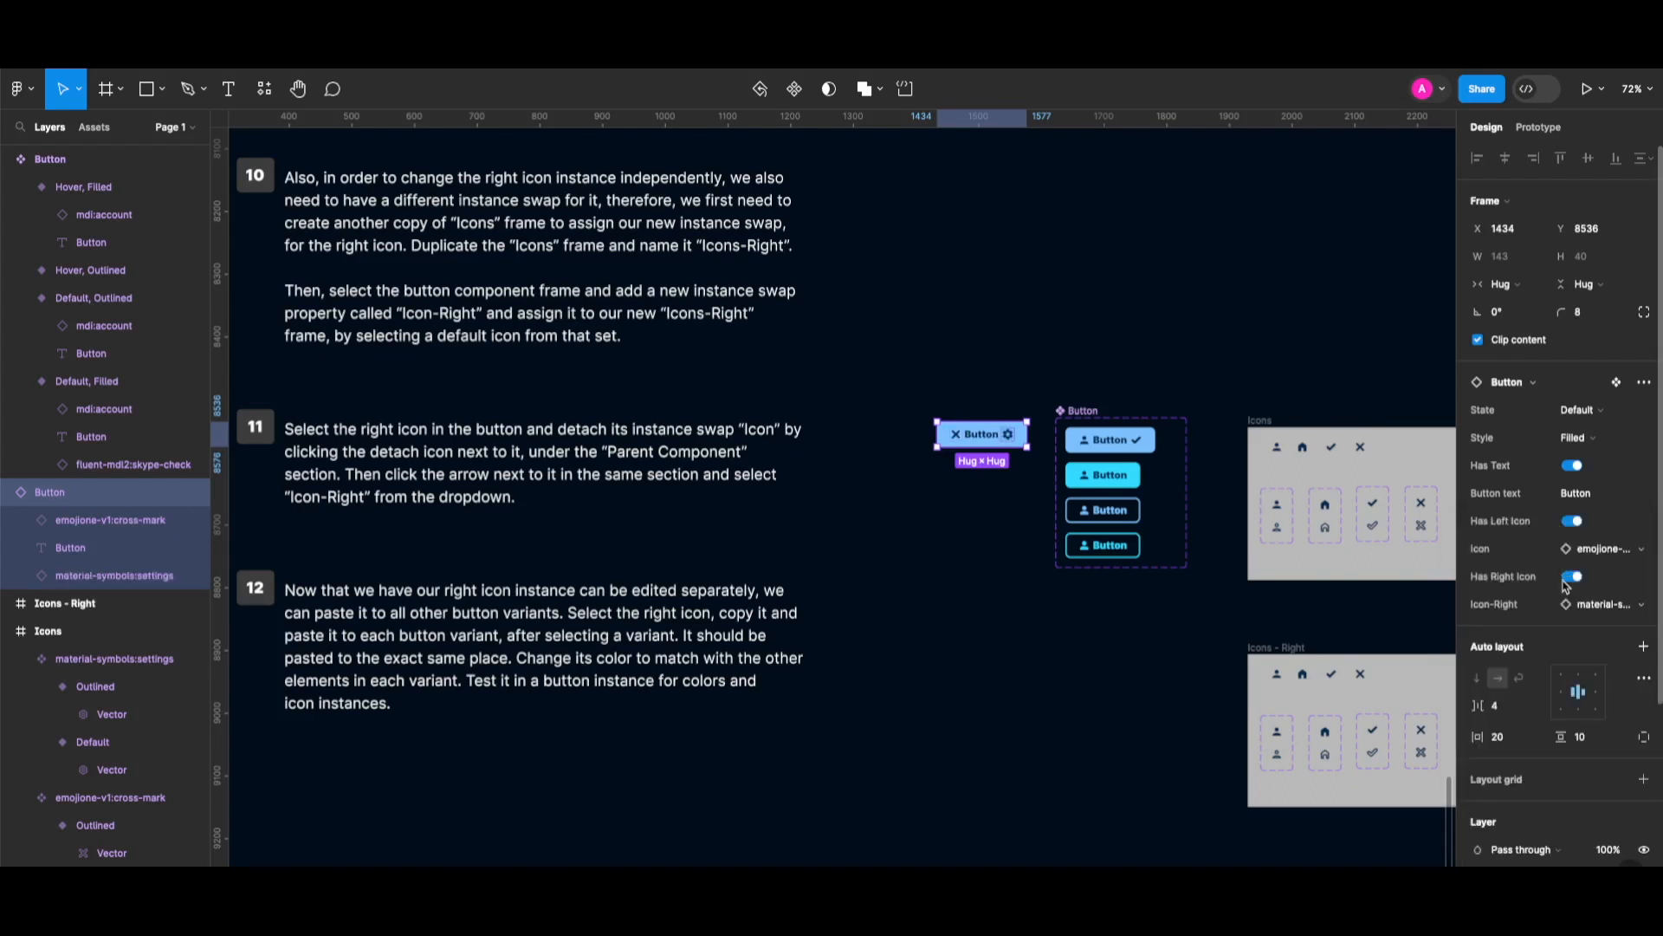
left_click(1592, 551)
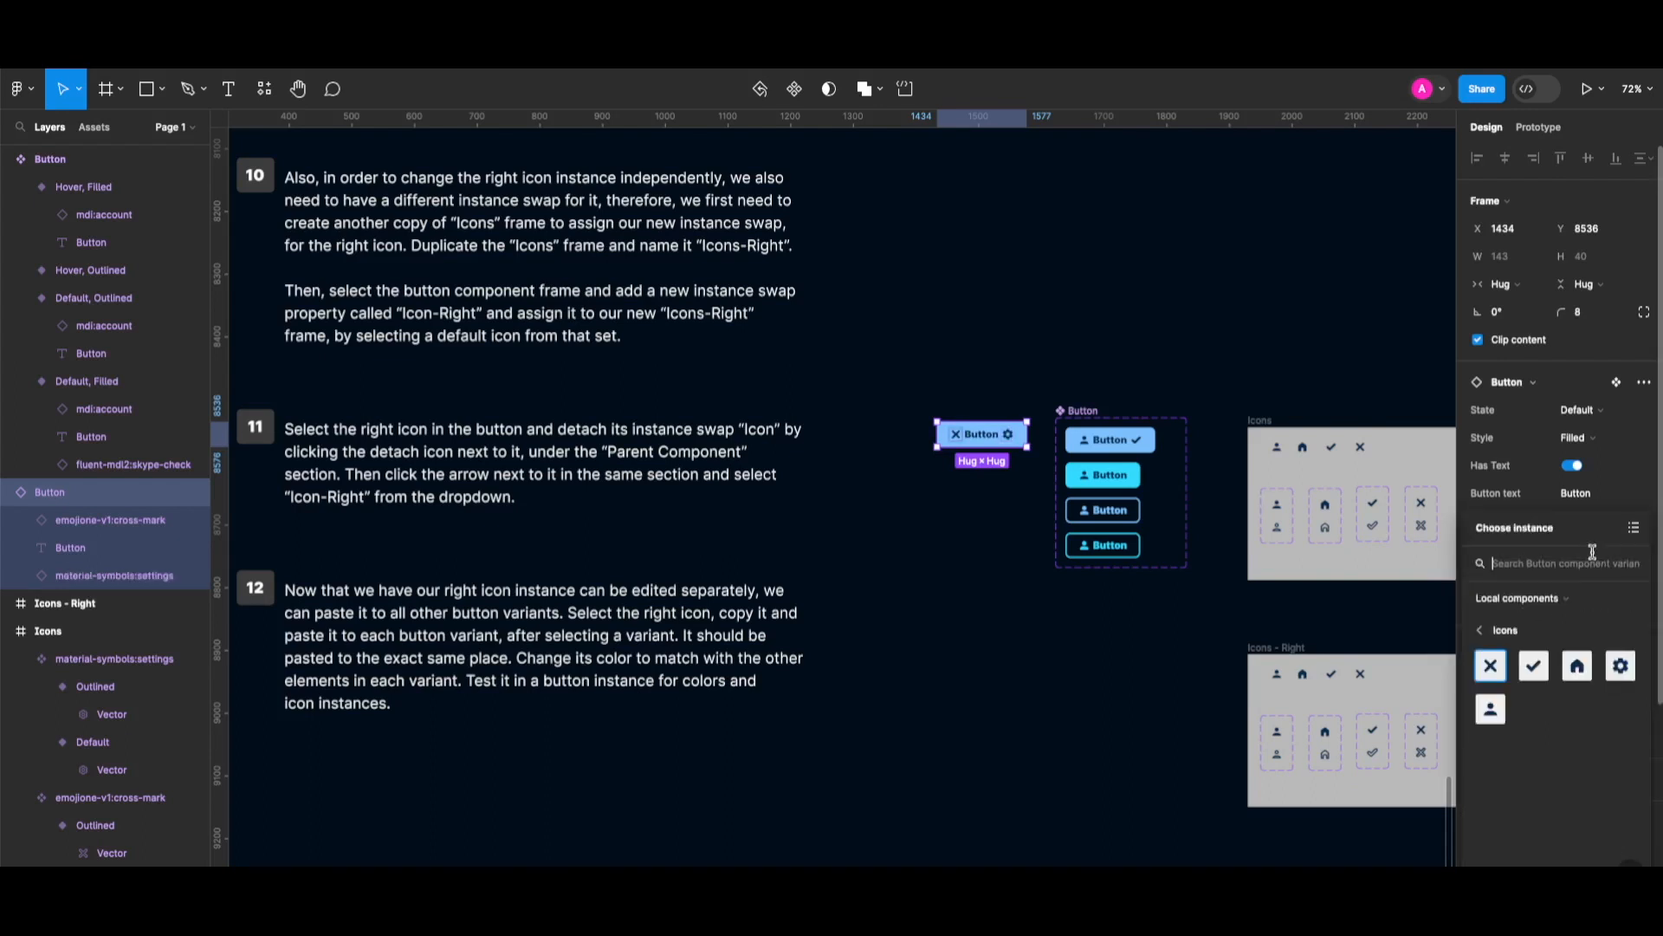
left_click(1535, 667)
left_click(1597, 604)
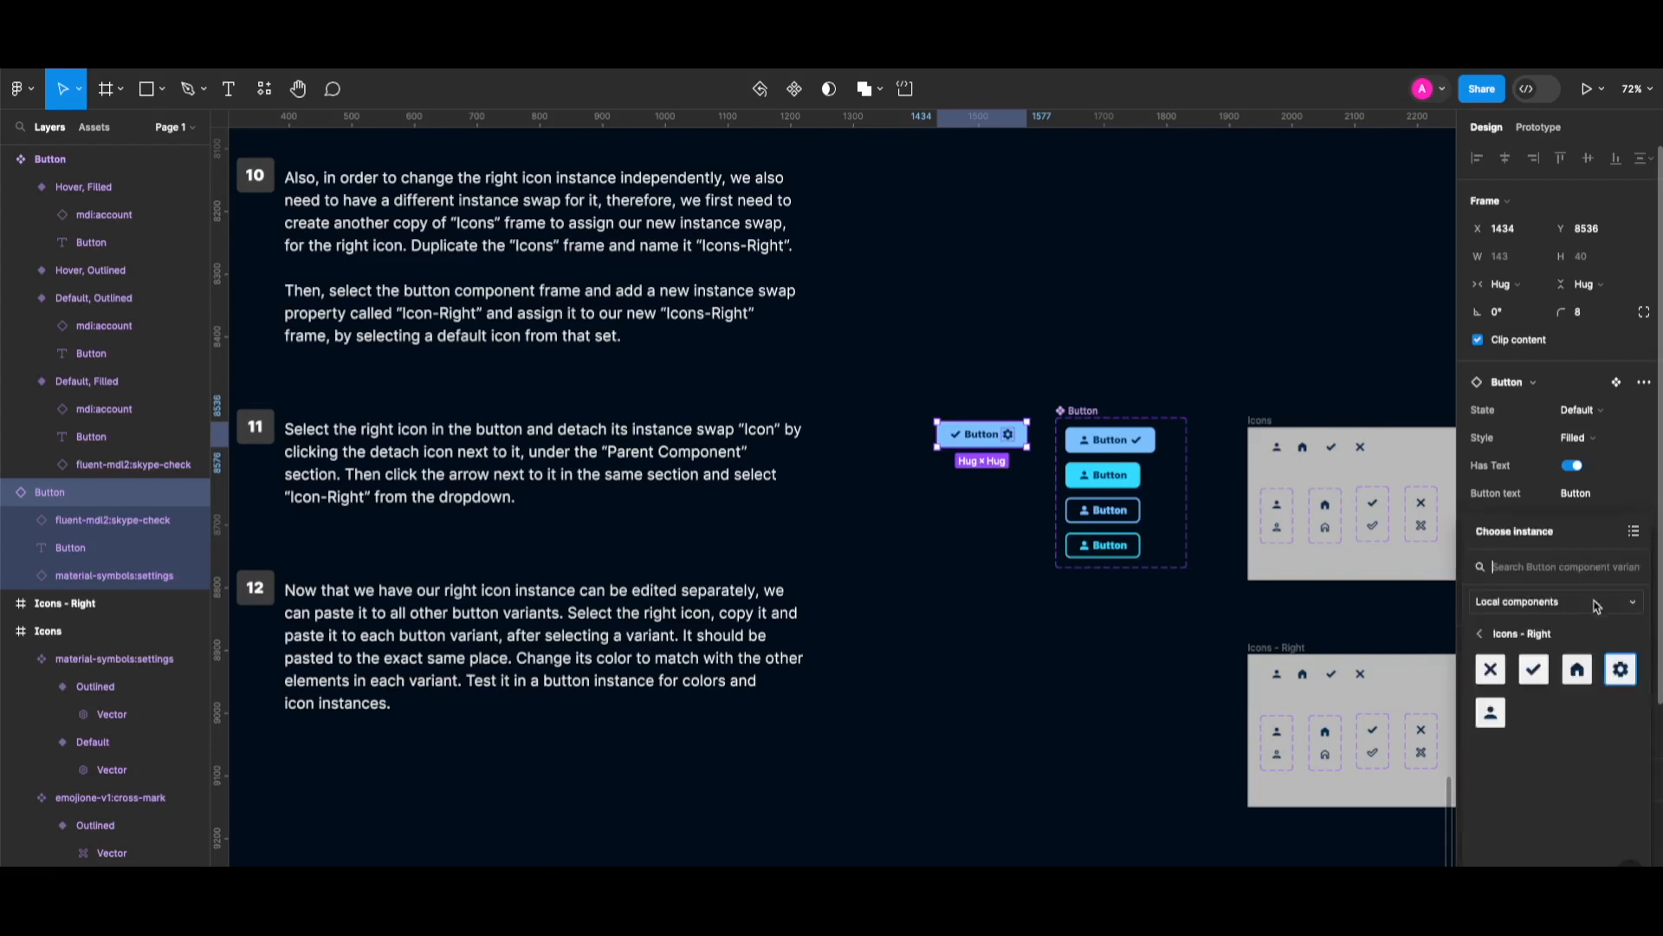
left_click(1577, 669)
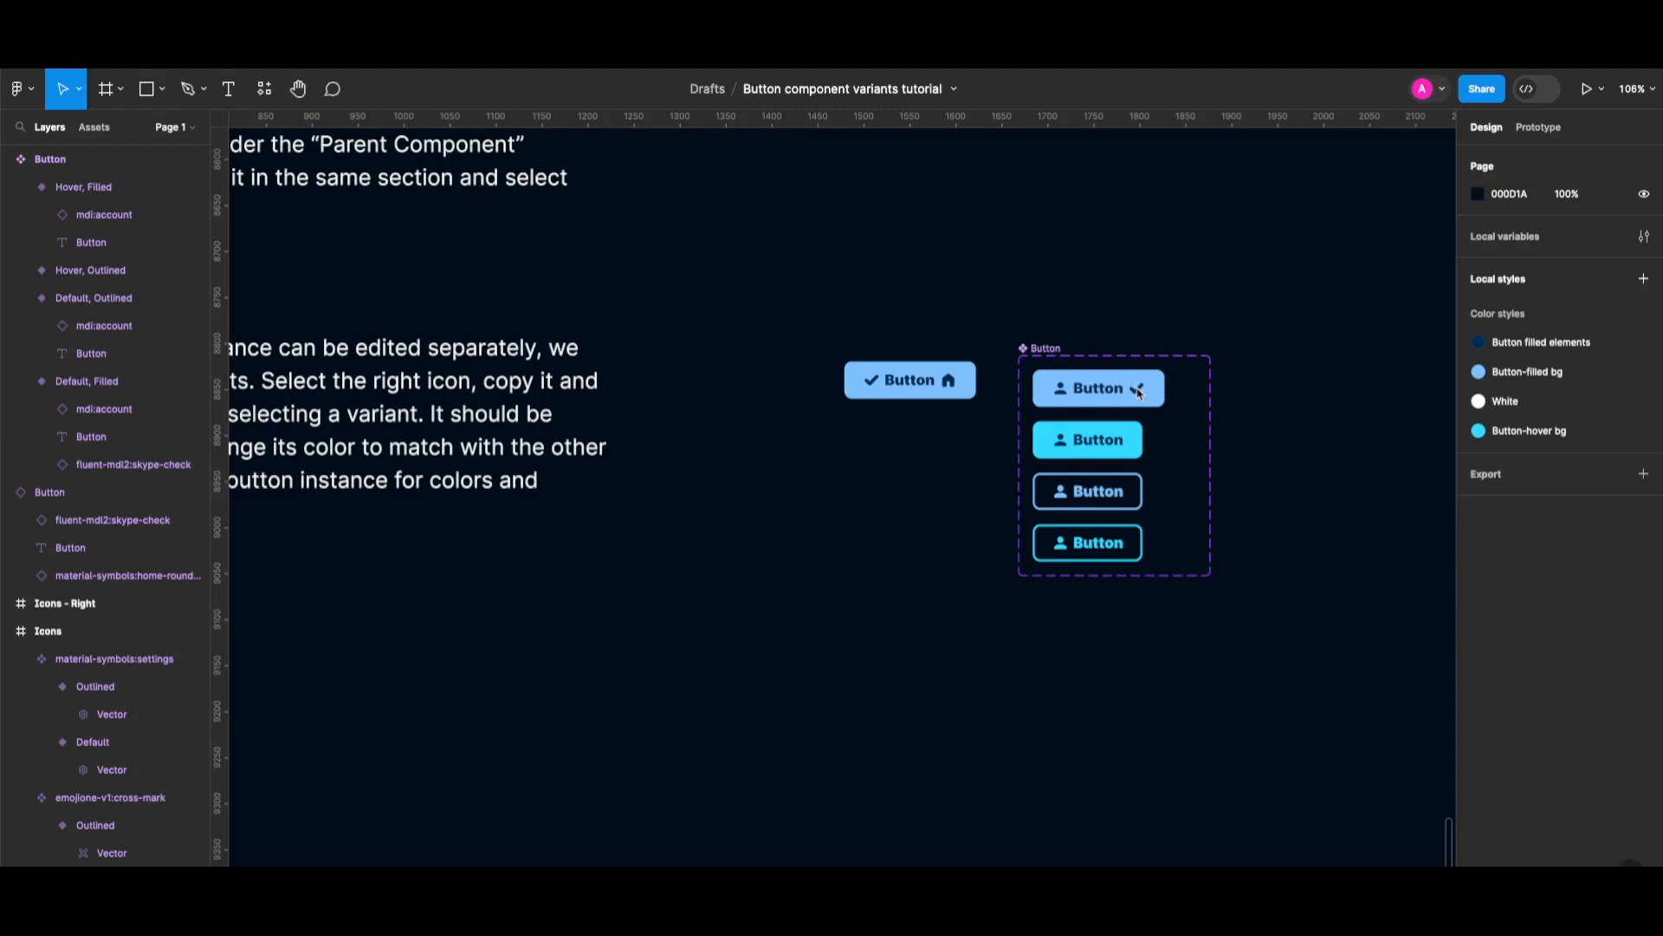
Copy the first variant's check icon into Hover, Filled and Default, Outlined as their right icon.
double_click(1140, 392)
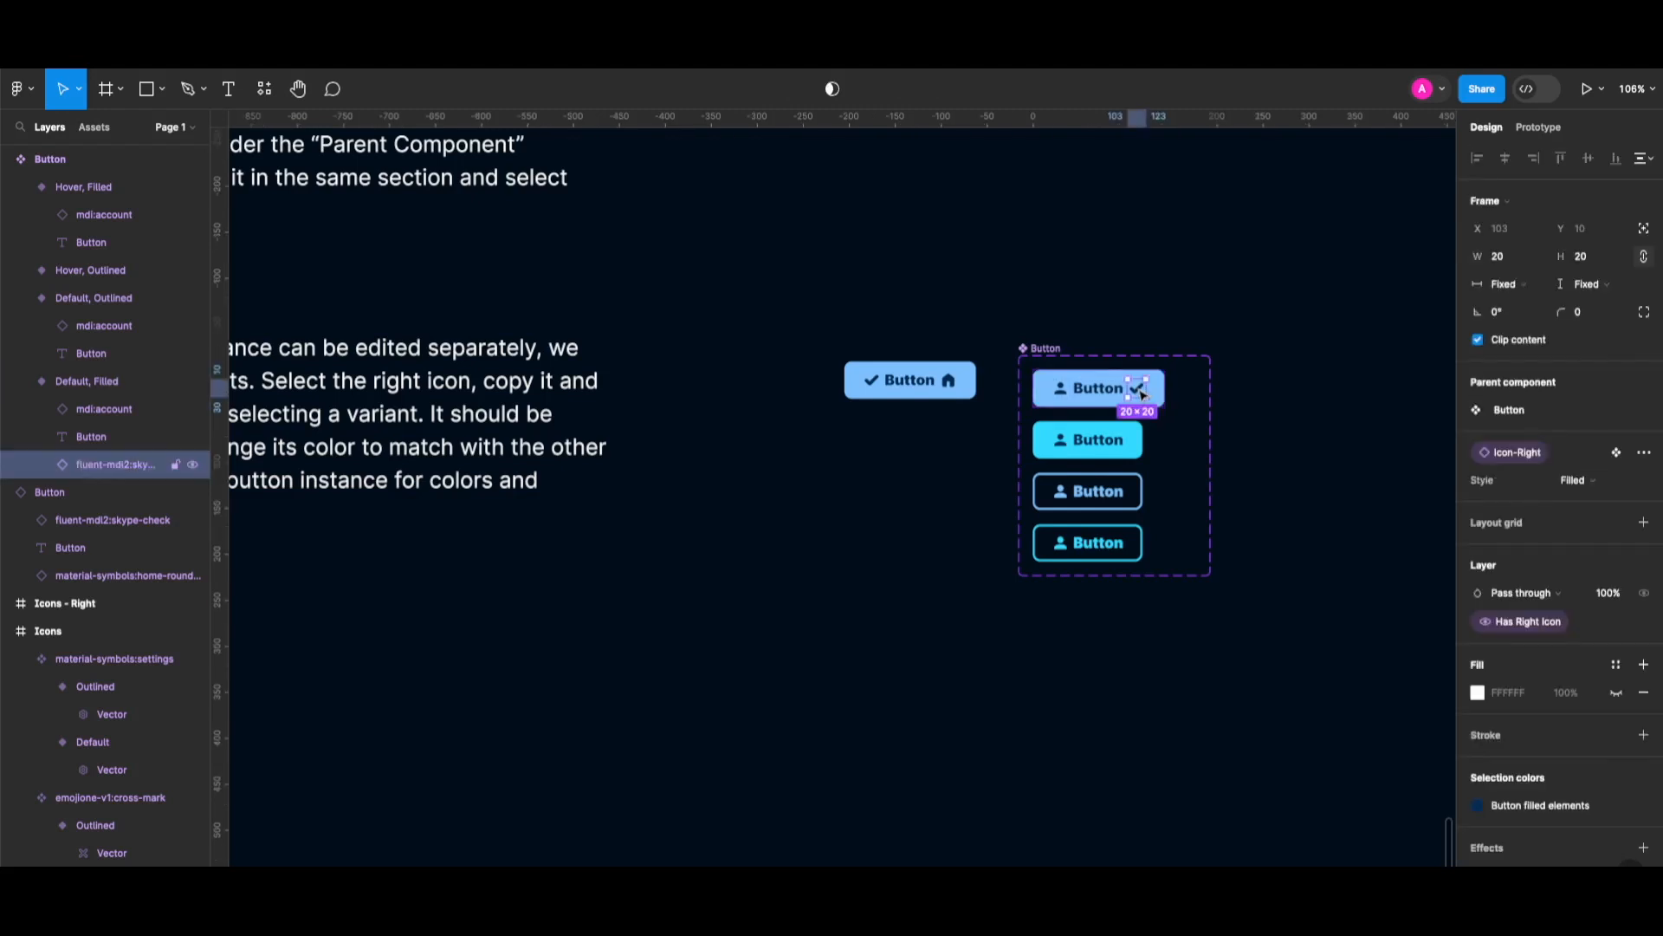
key("super+c")
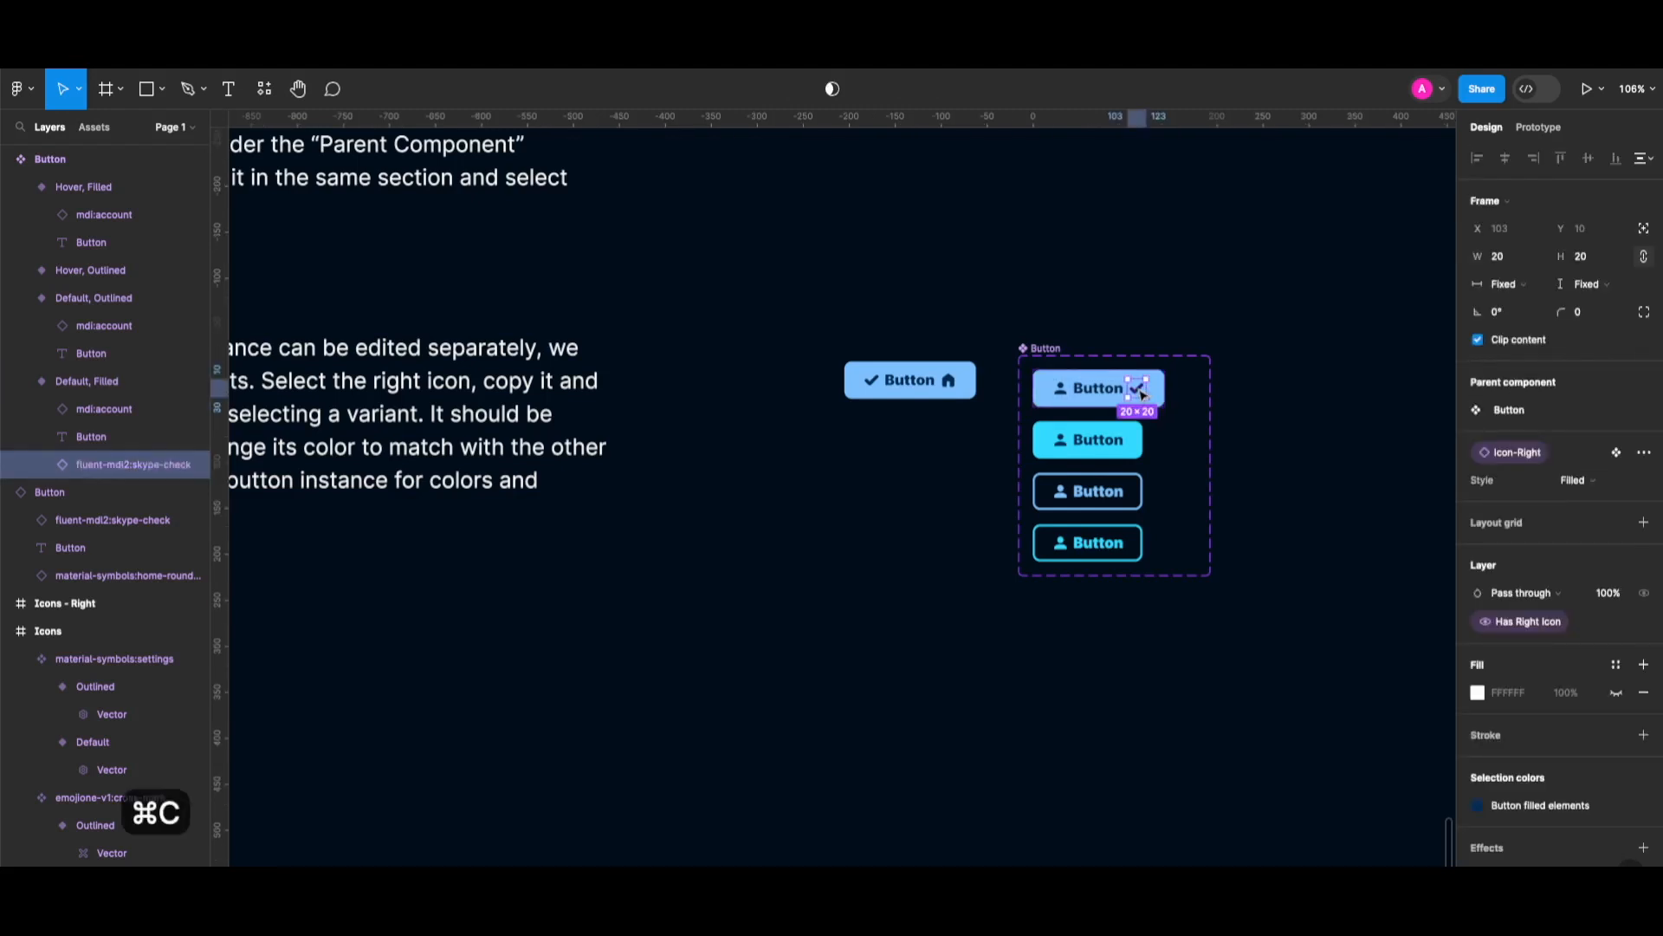
left_click(1140, 447)
key("super+v")
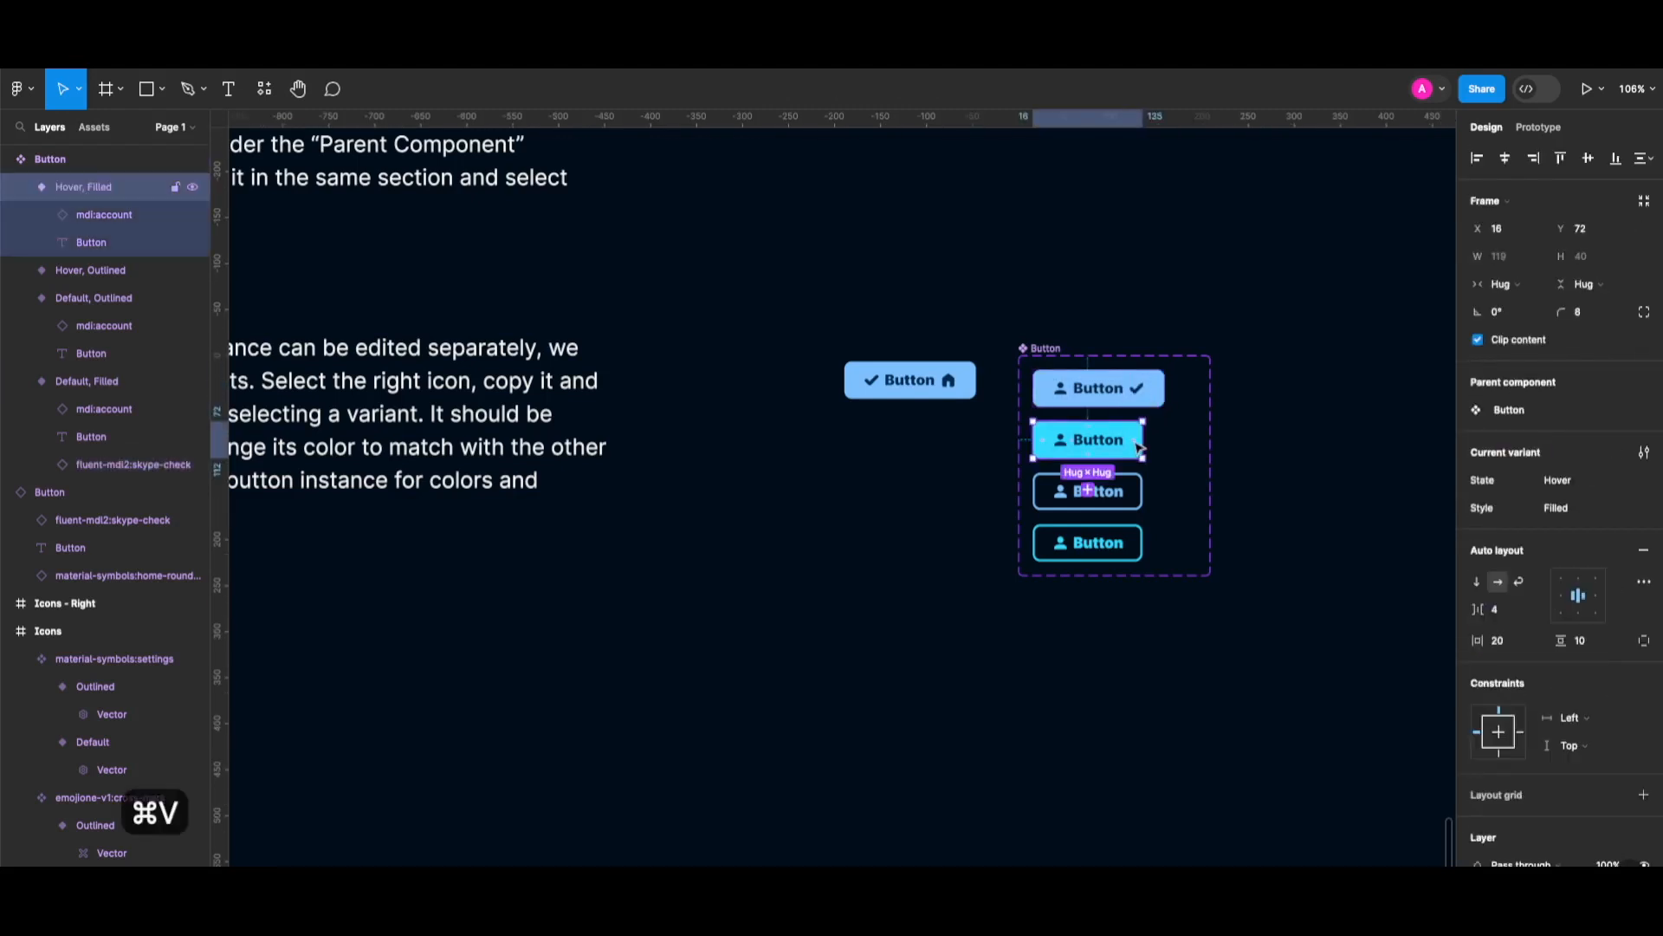
left_click(1117, 495)
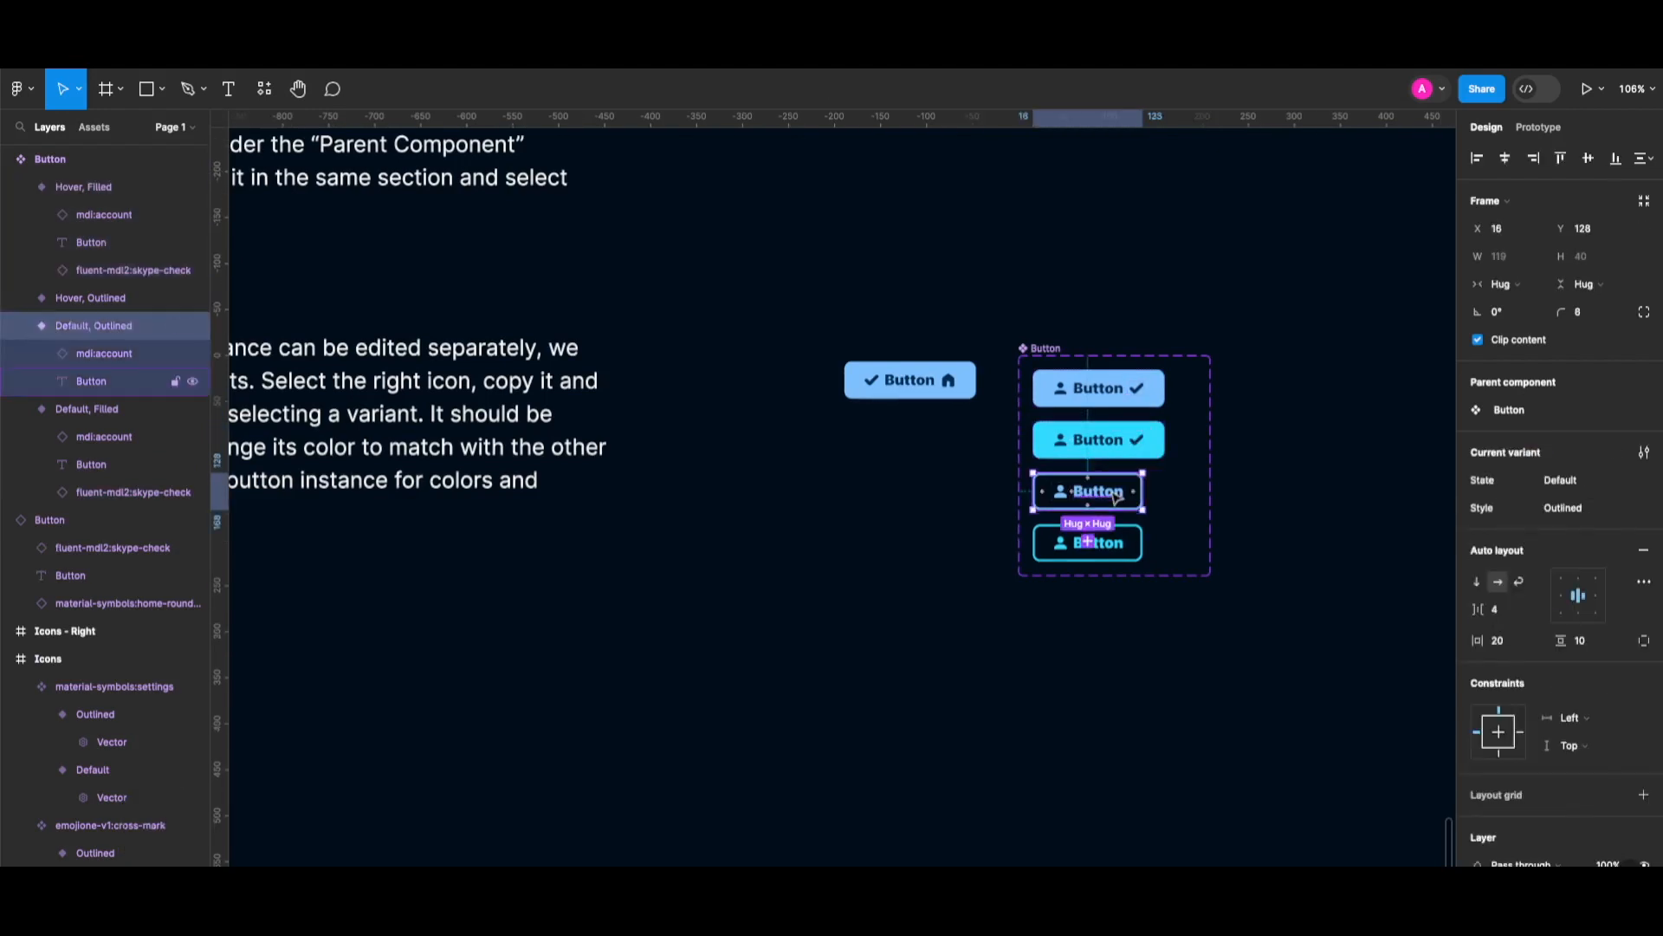
key("super+v")
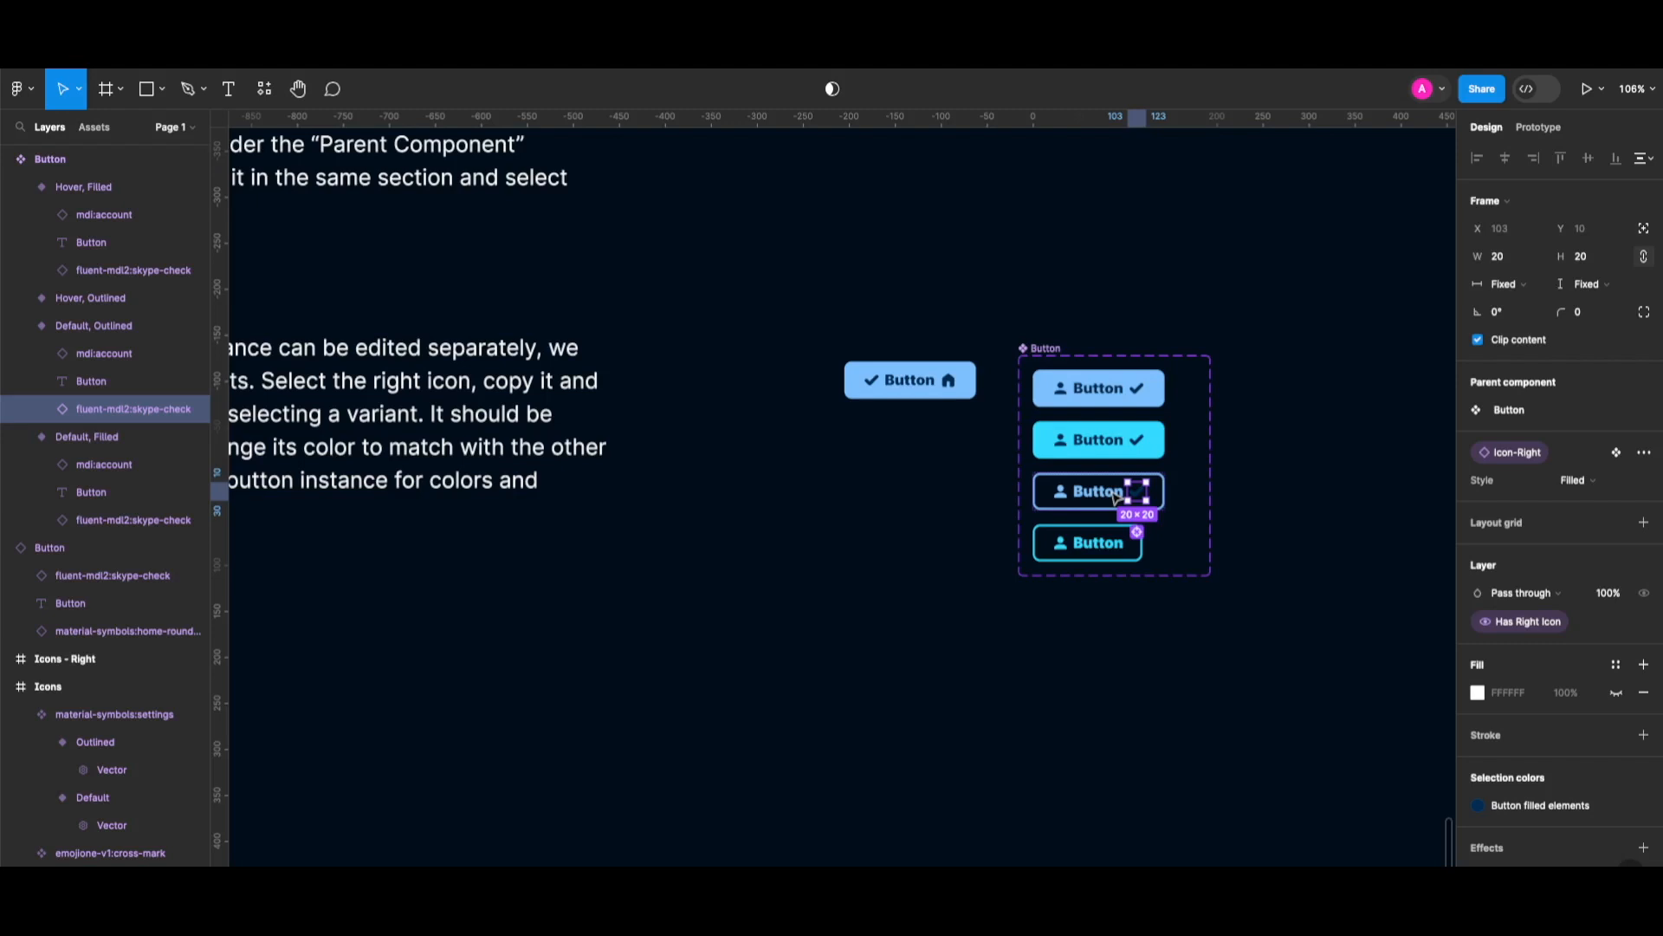
Colour Default, Outlined's check Button-filled bg, then paste a check into Hover, Outlined coloured Button-hover bg.
left_click(1547, 808)
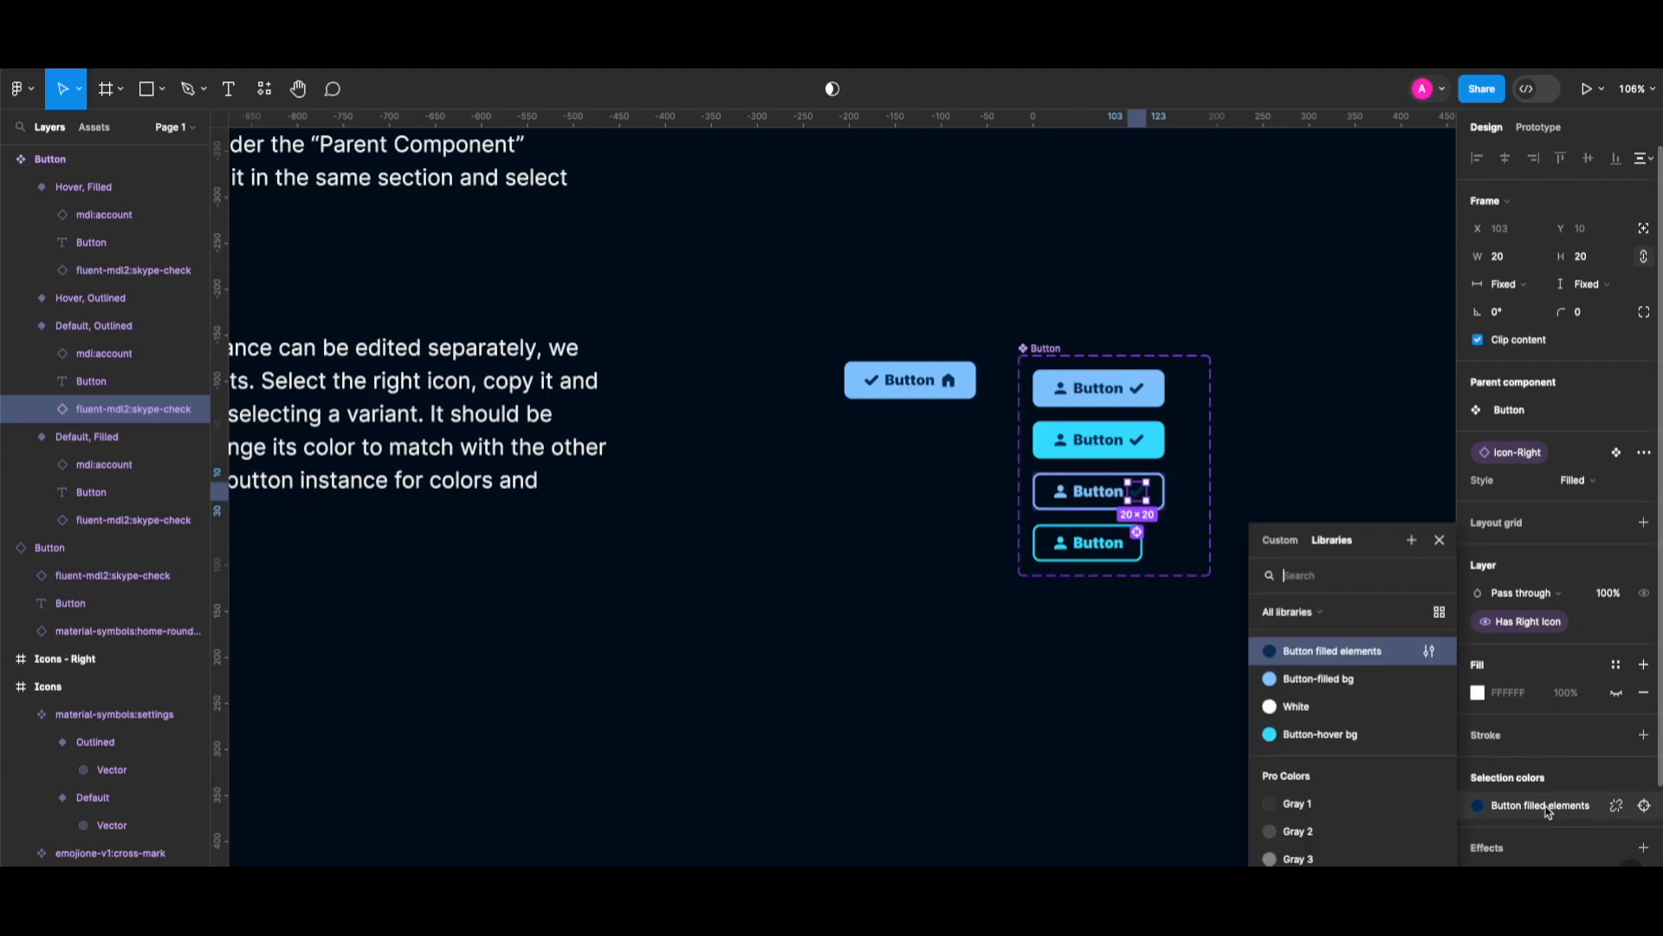
left_click(1352, 680)
left_click(1096, 544)
key("super+v")
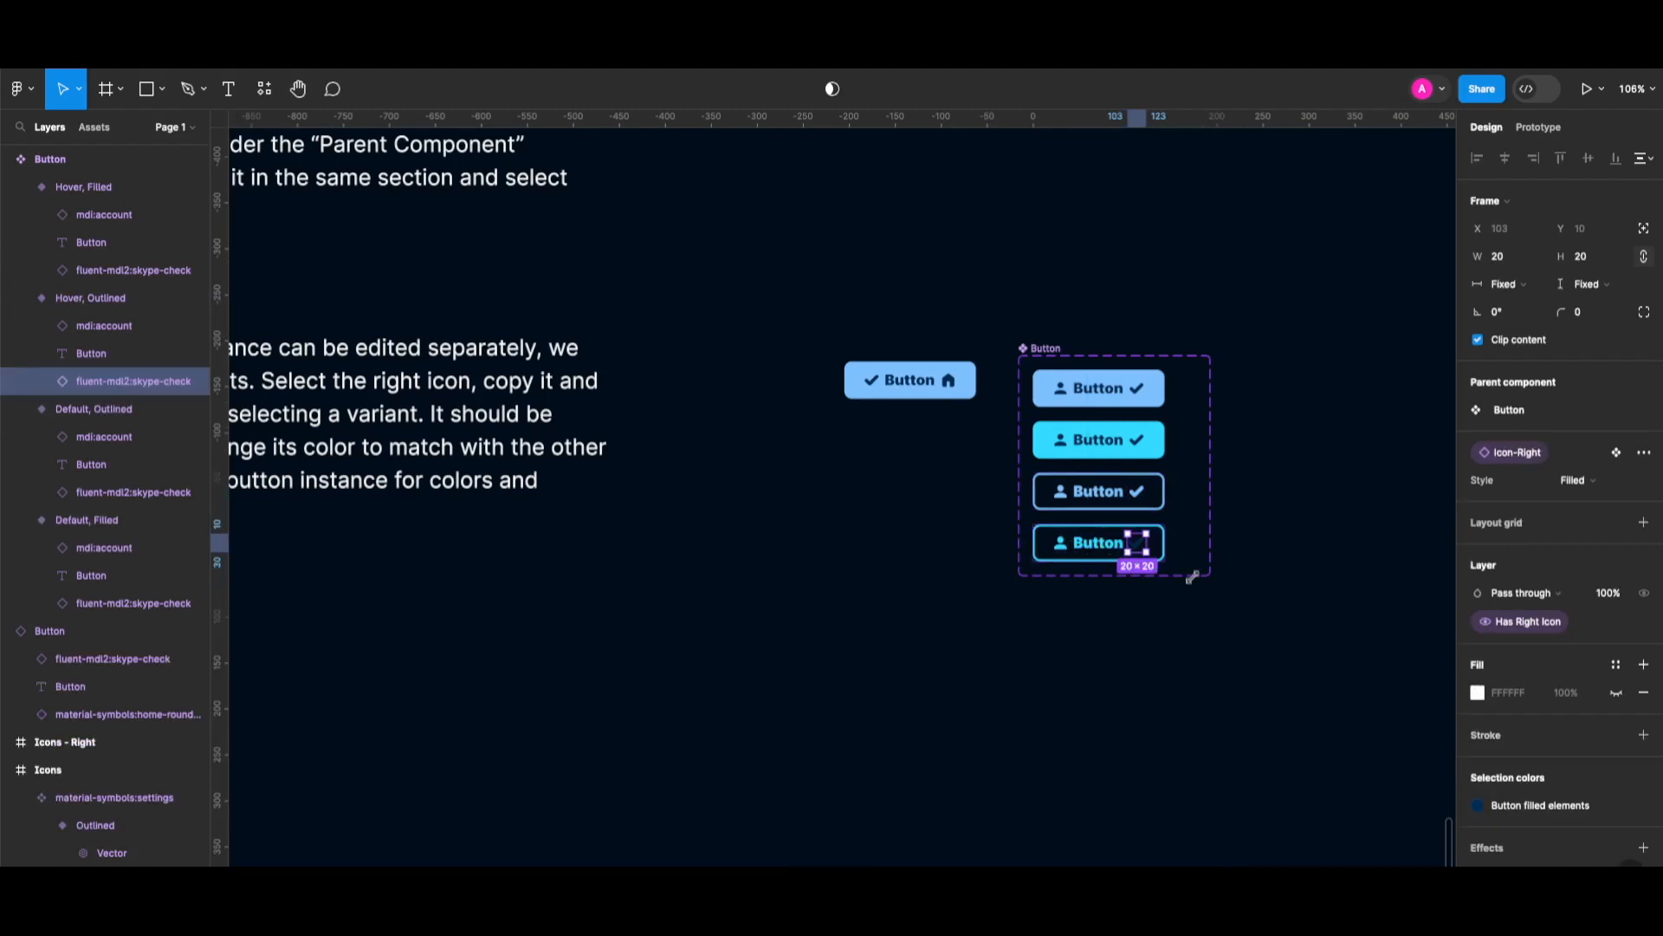
left_click(1570, 812)
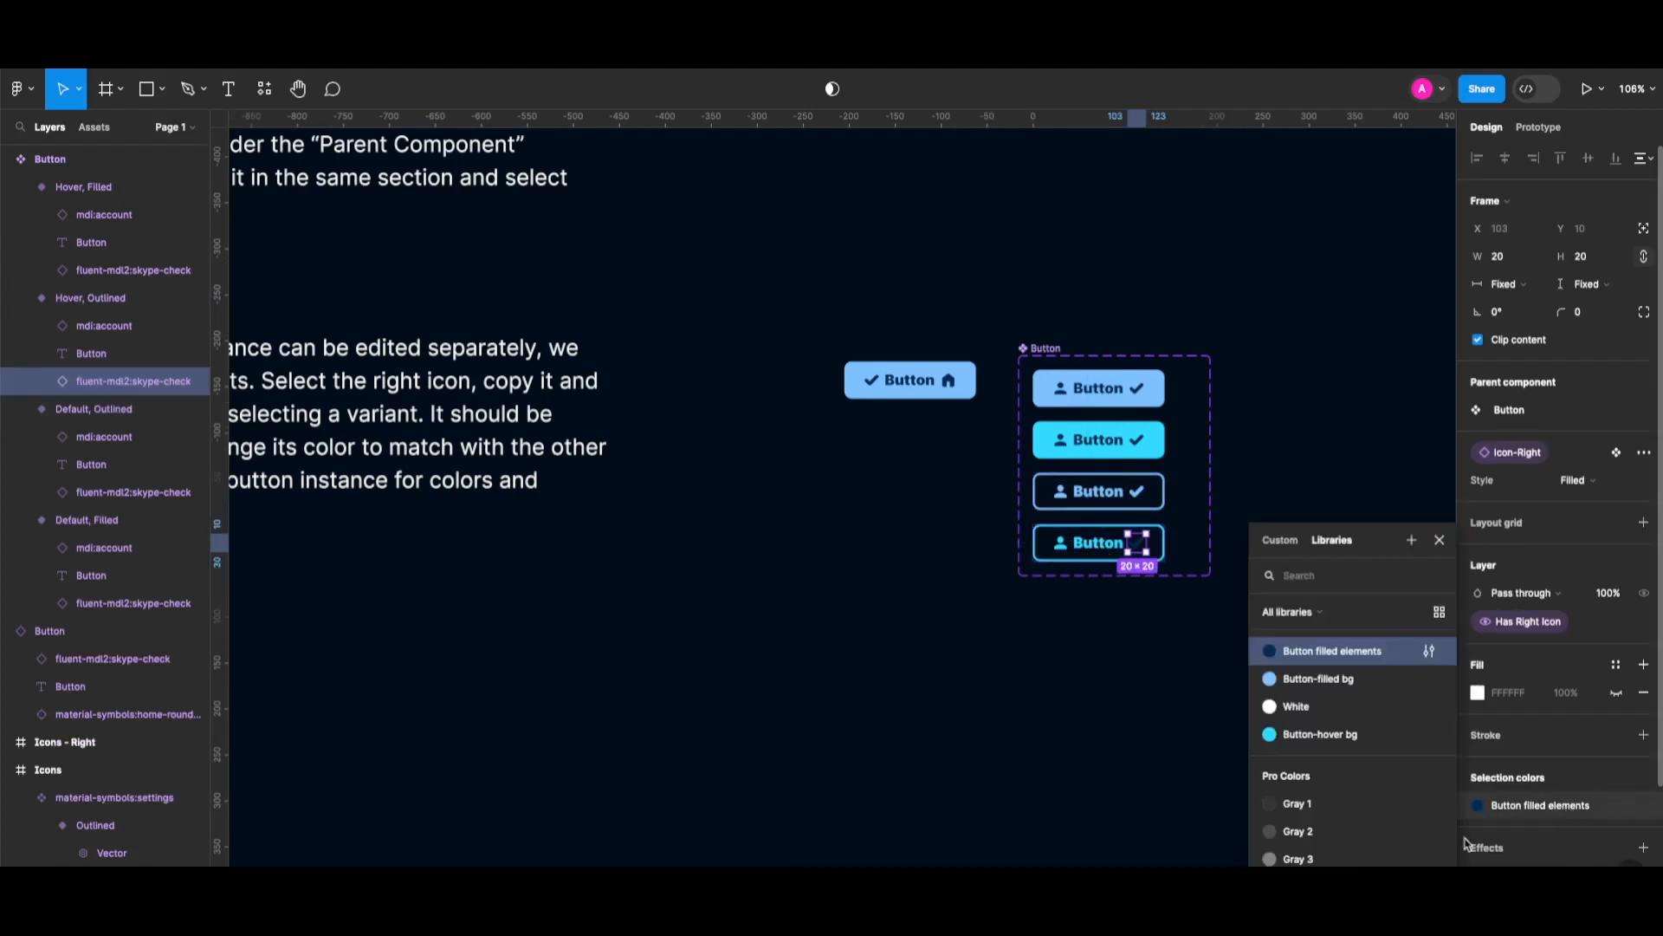
left_click(1308, 737)
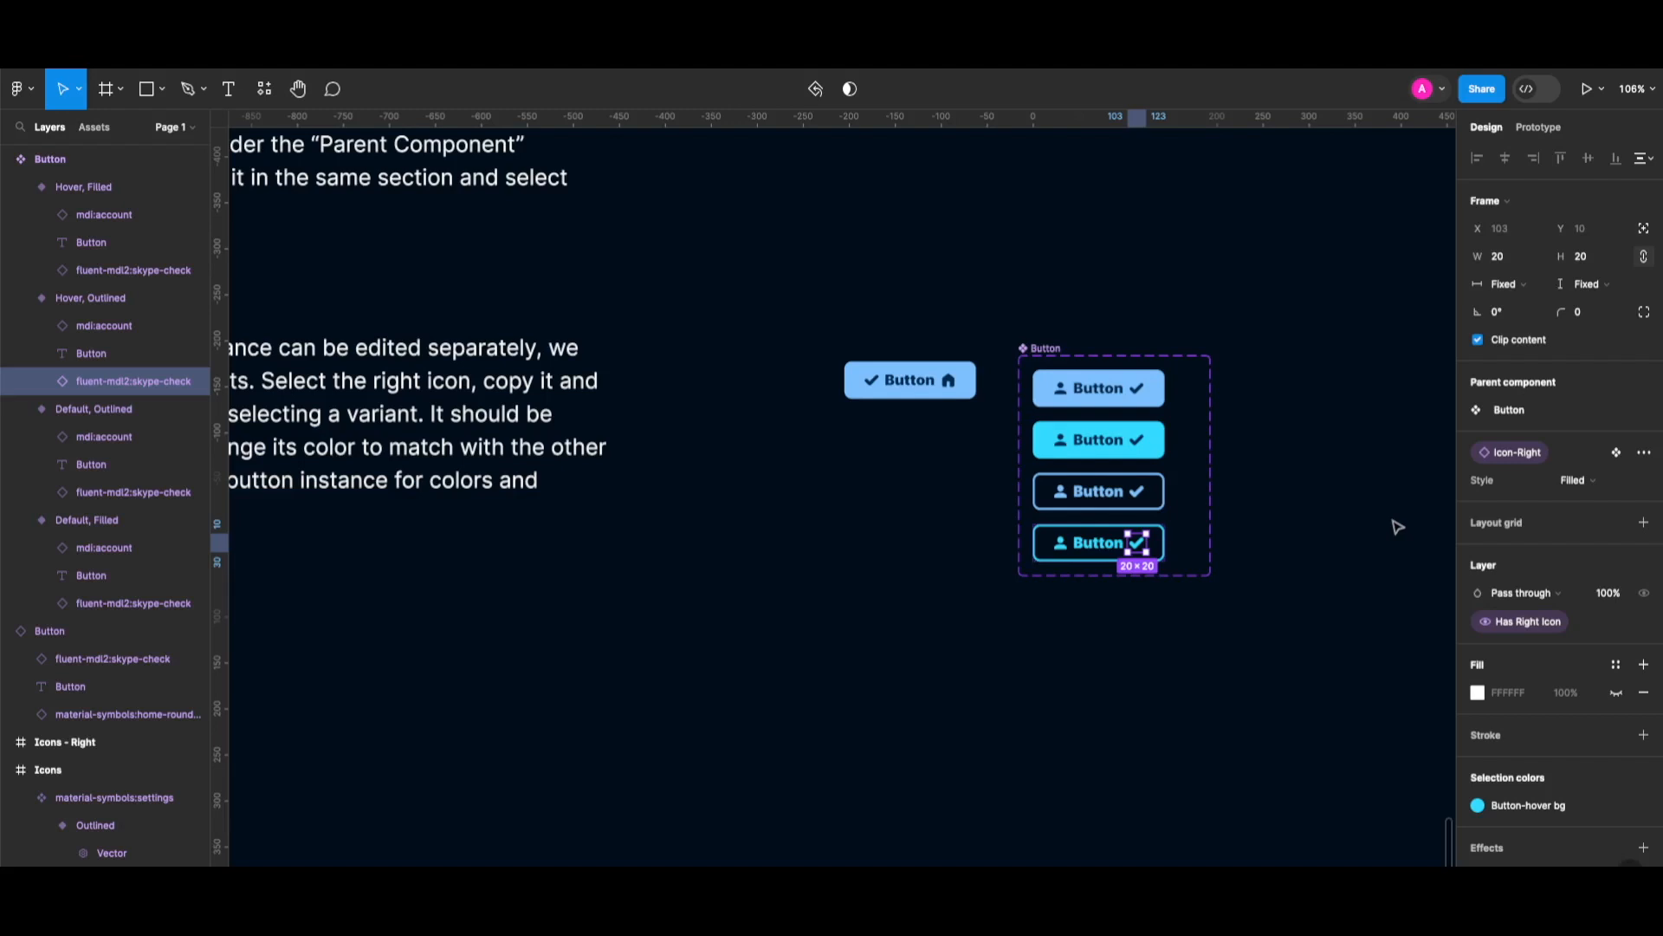
left_click(1397, 527)
left_click(910, 380)
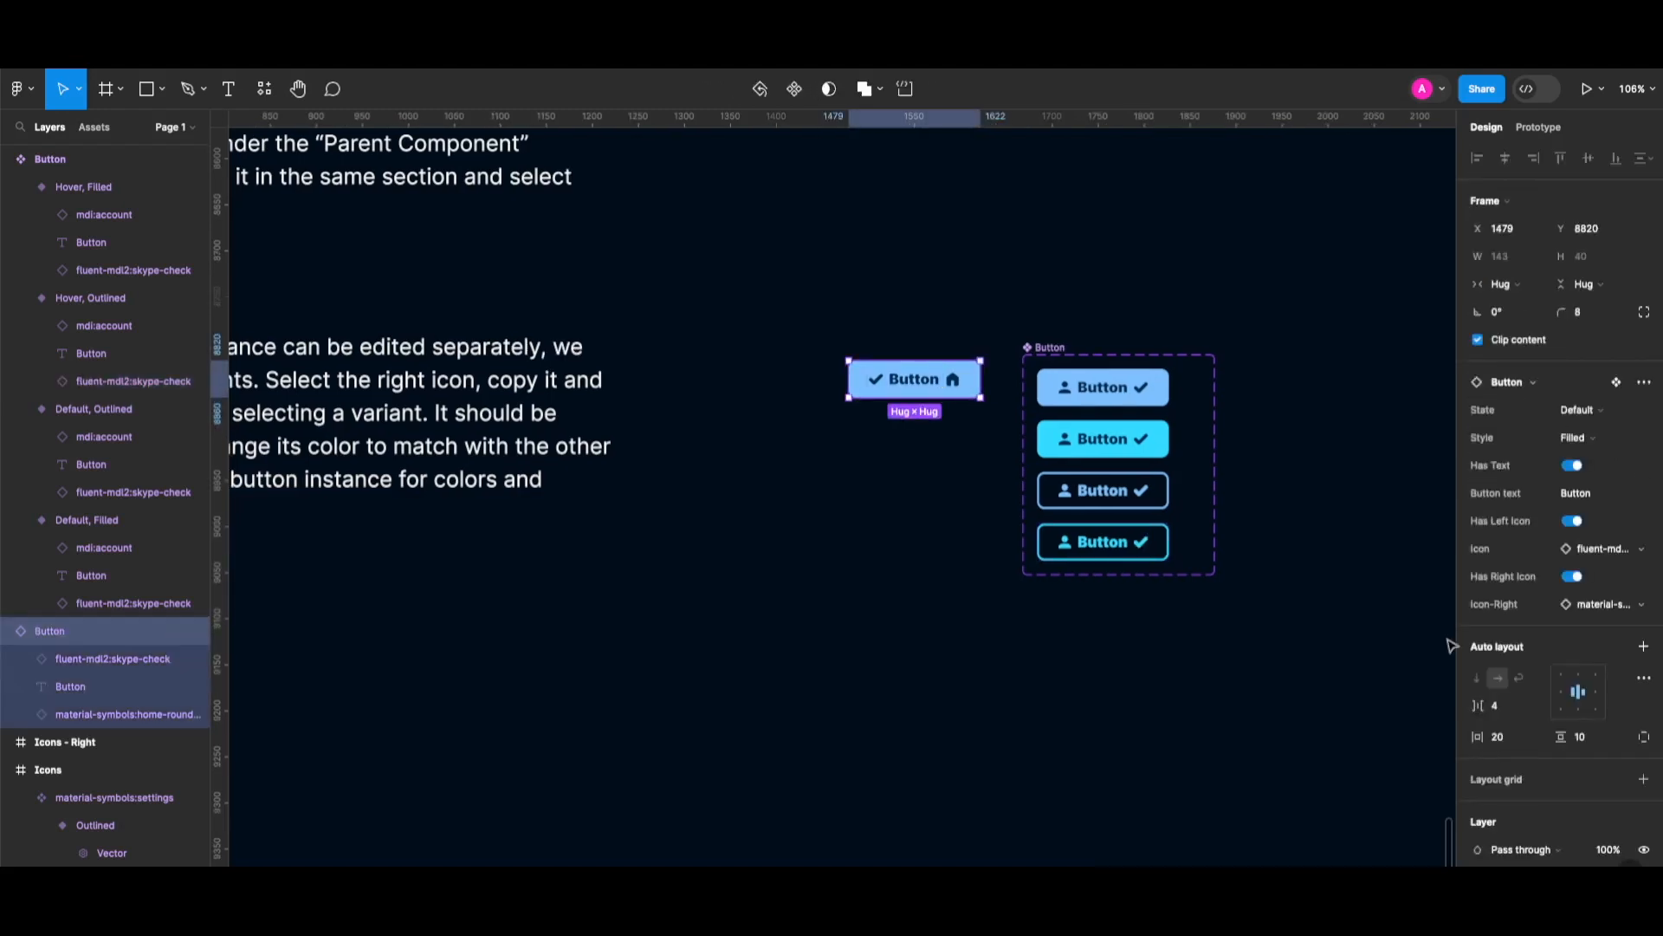
Set the instance to Hover and test its text and left icon toggles, leaving the left icon hidden.
left_click(1598, 416)
left_click(1560, 428)
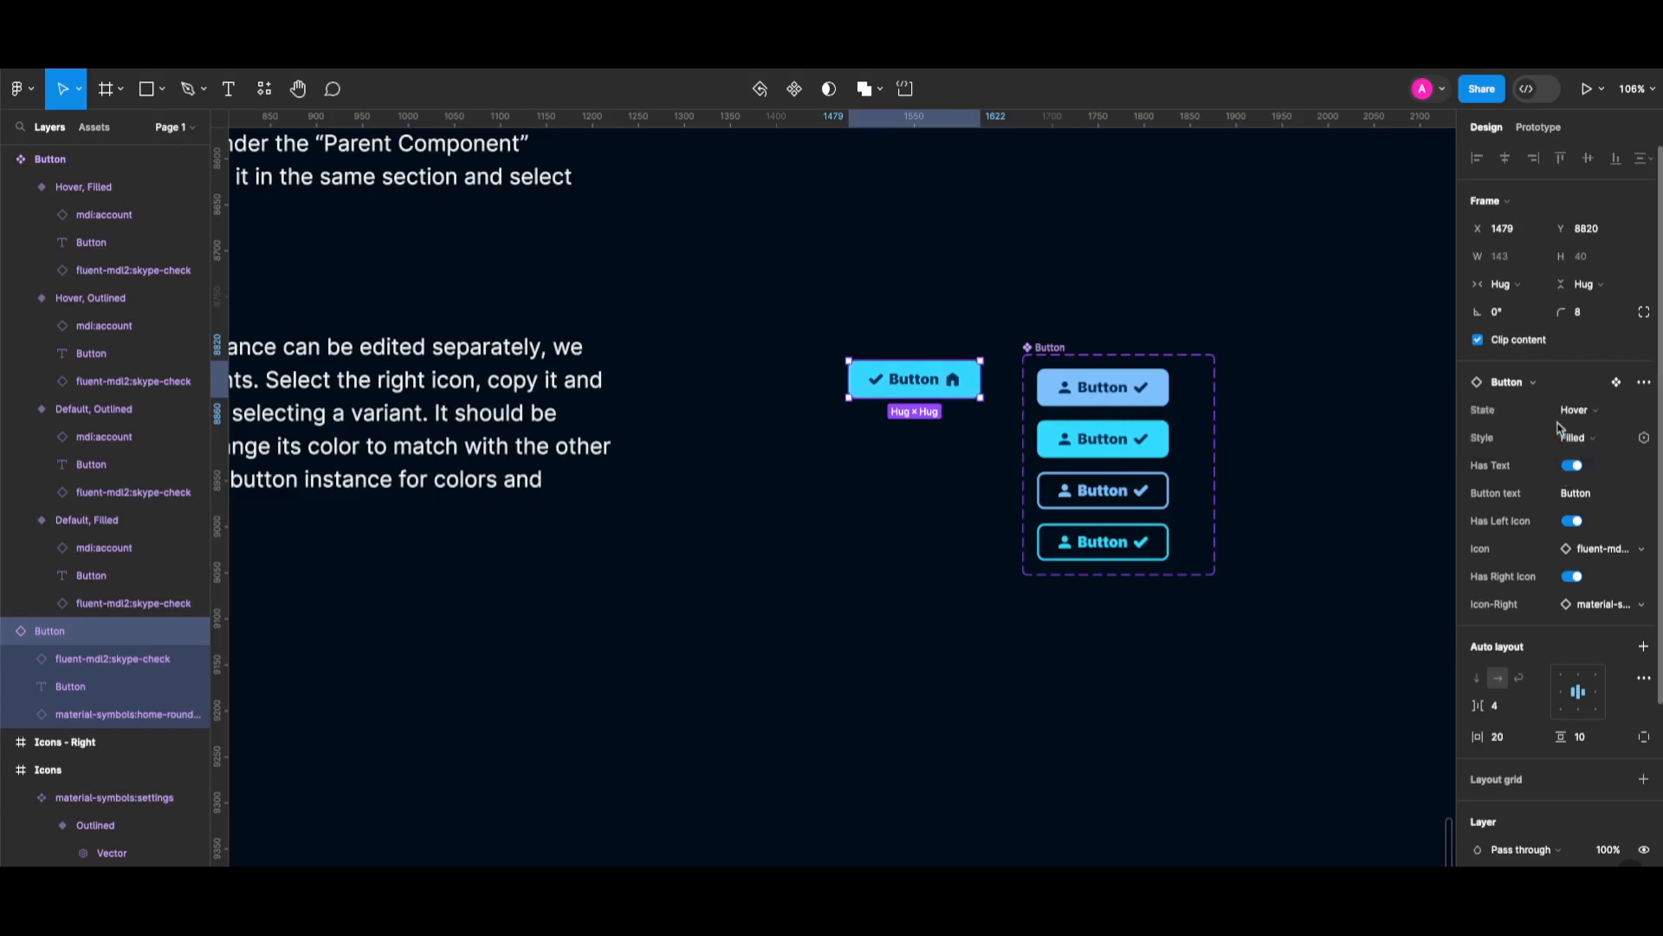
left_click(1573, 466)
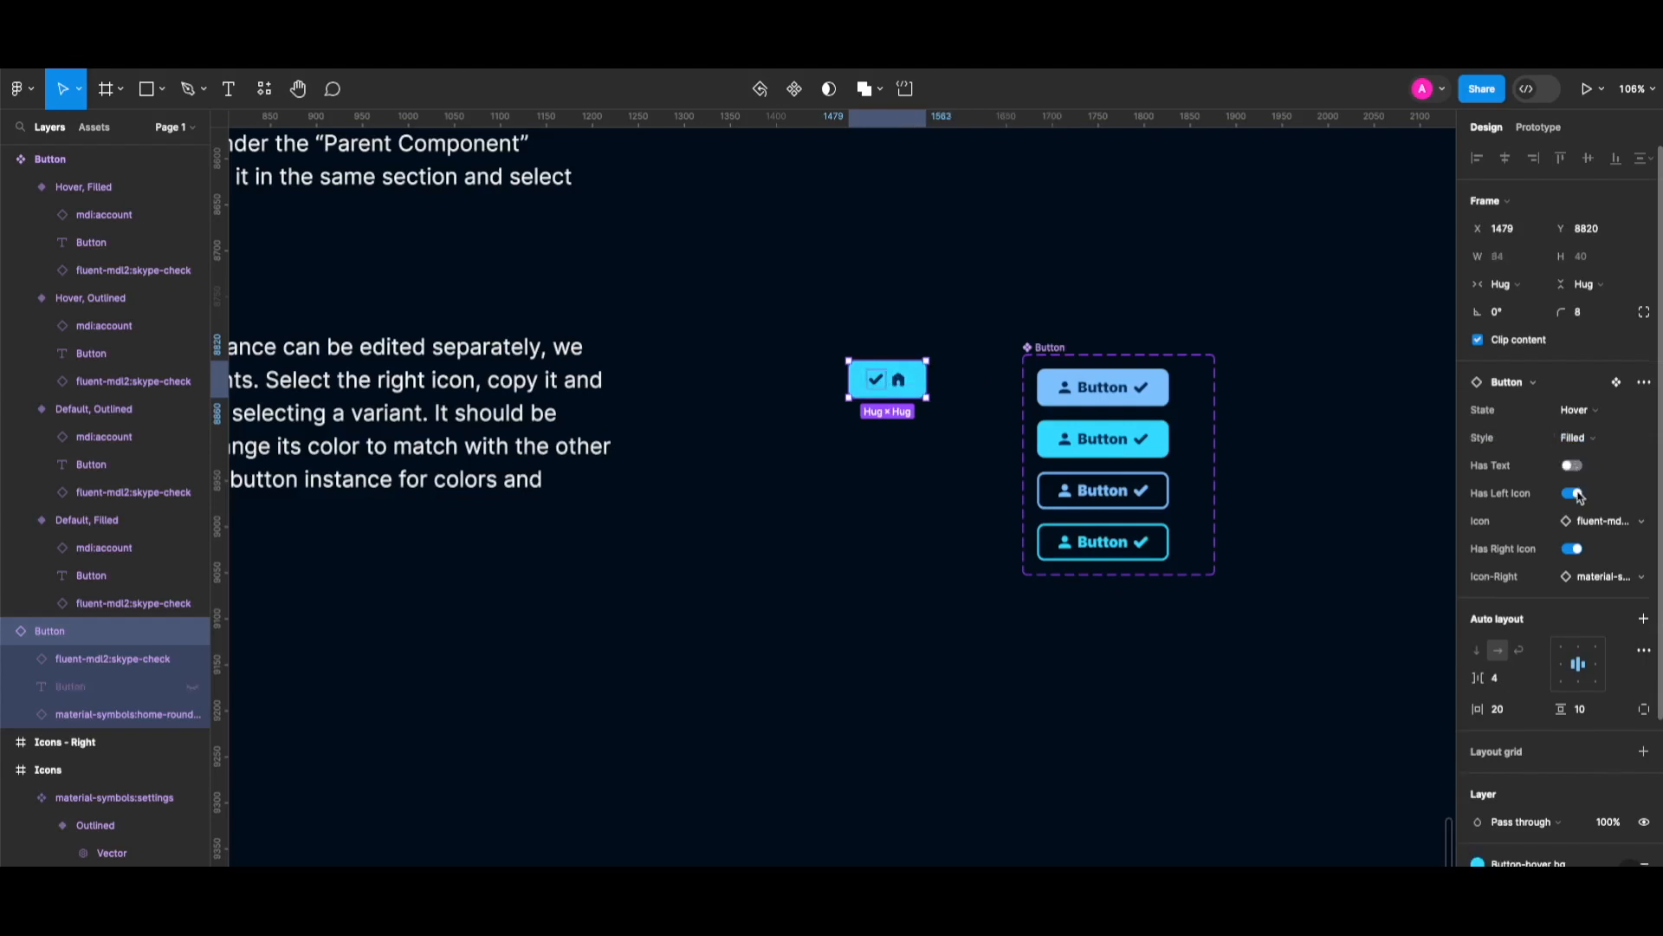
left_click(1574, 493)
left_click(1574, 494)
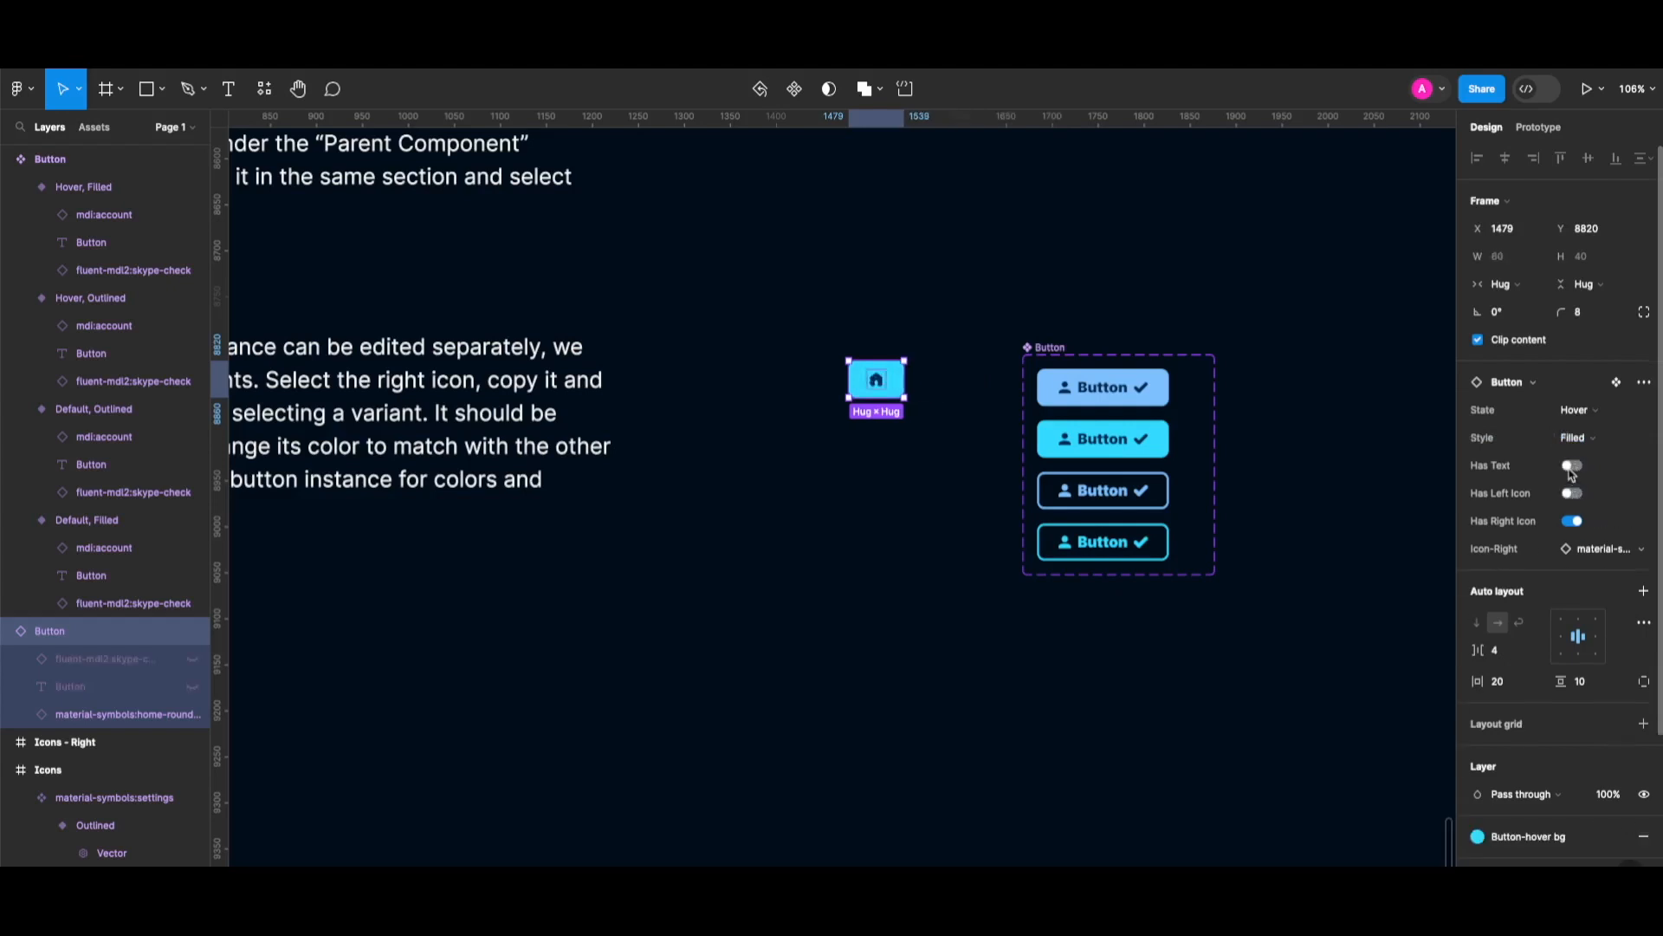
left_click(1573, 467)
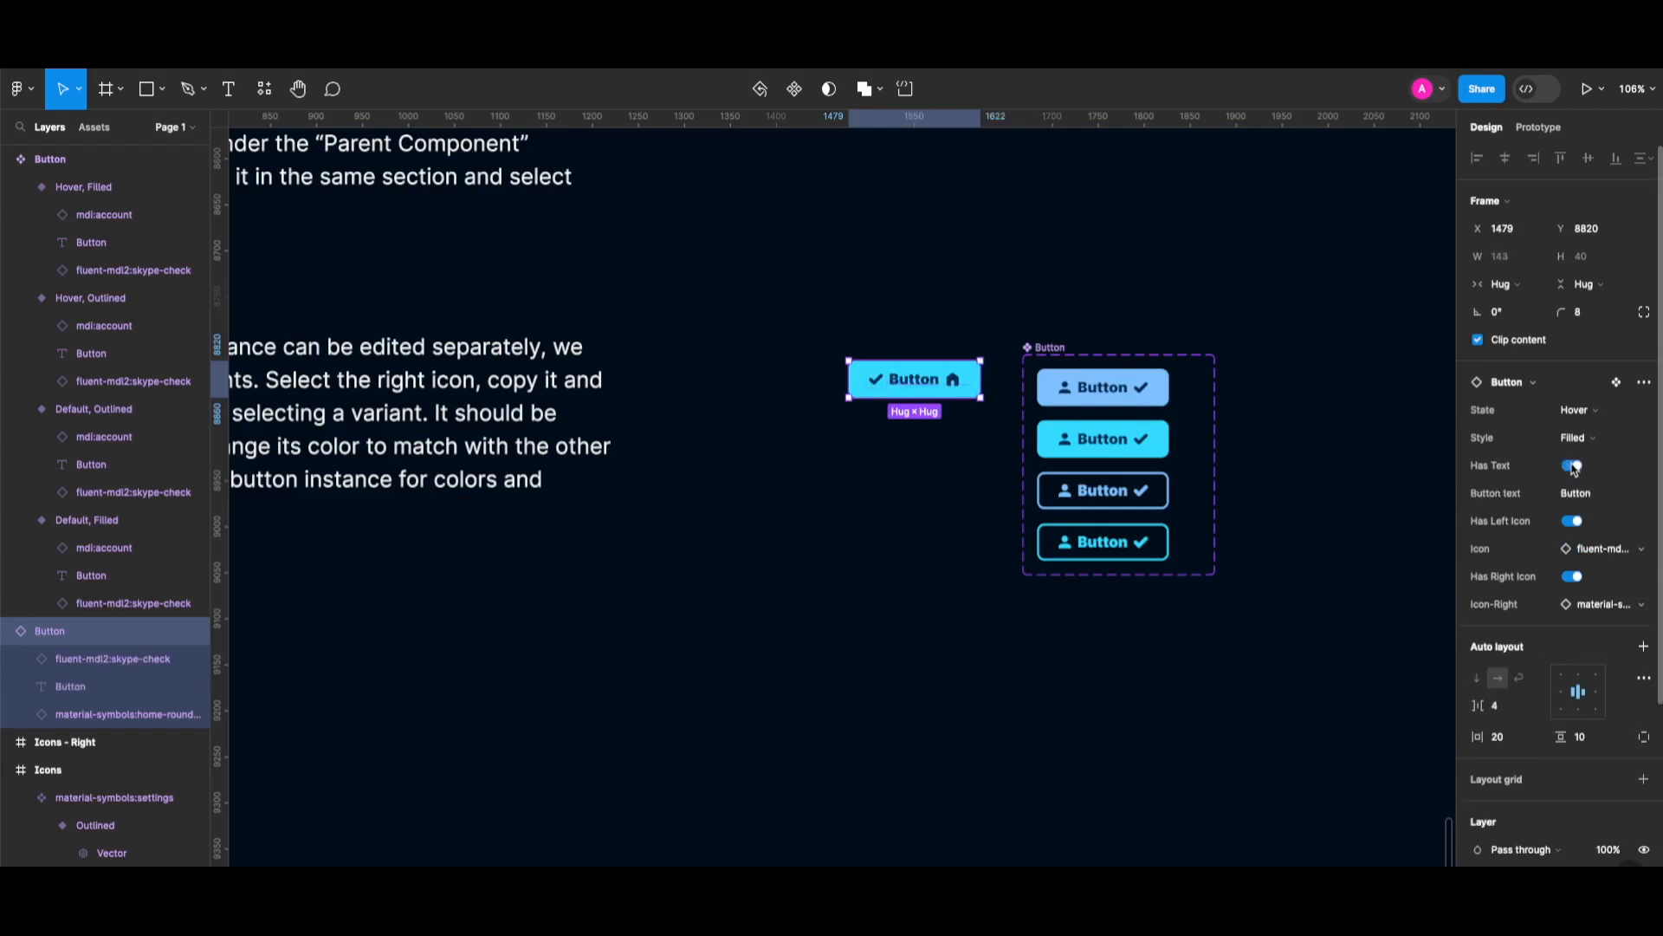
left_click(1574, 521)
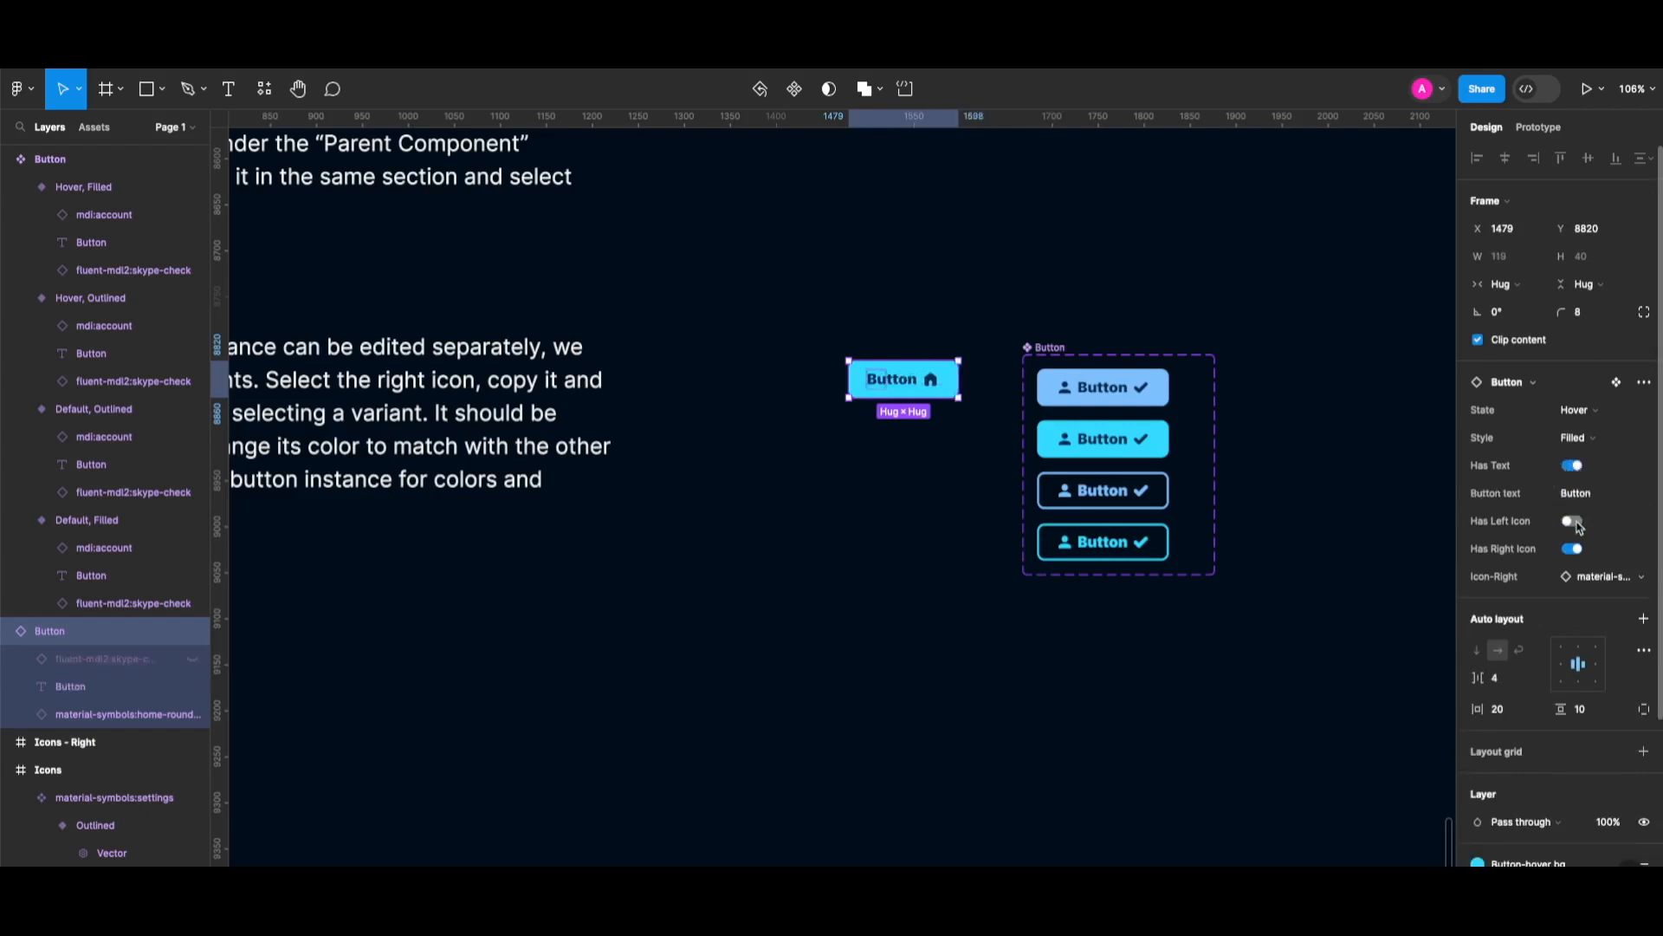
Swap the instance's right icon to the check, then to the cross.
left_click(1596, 576)
left_click(1532, 664)
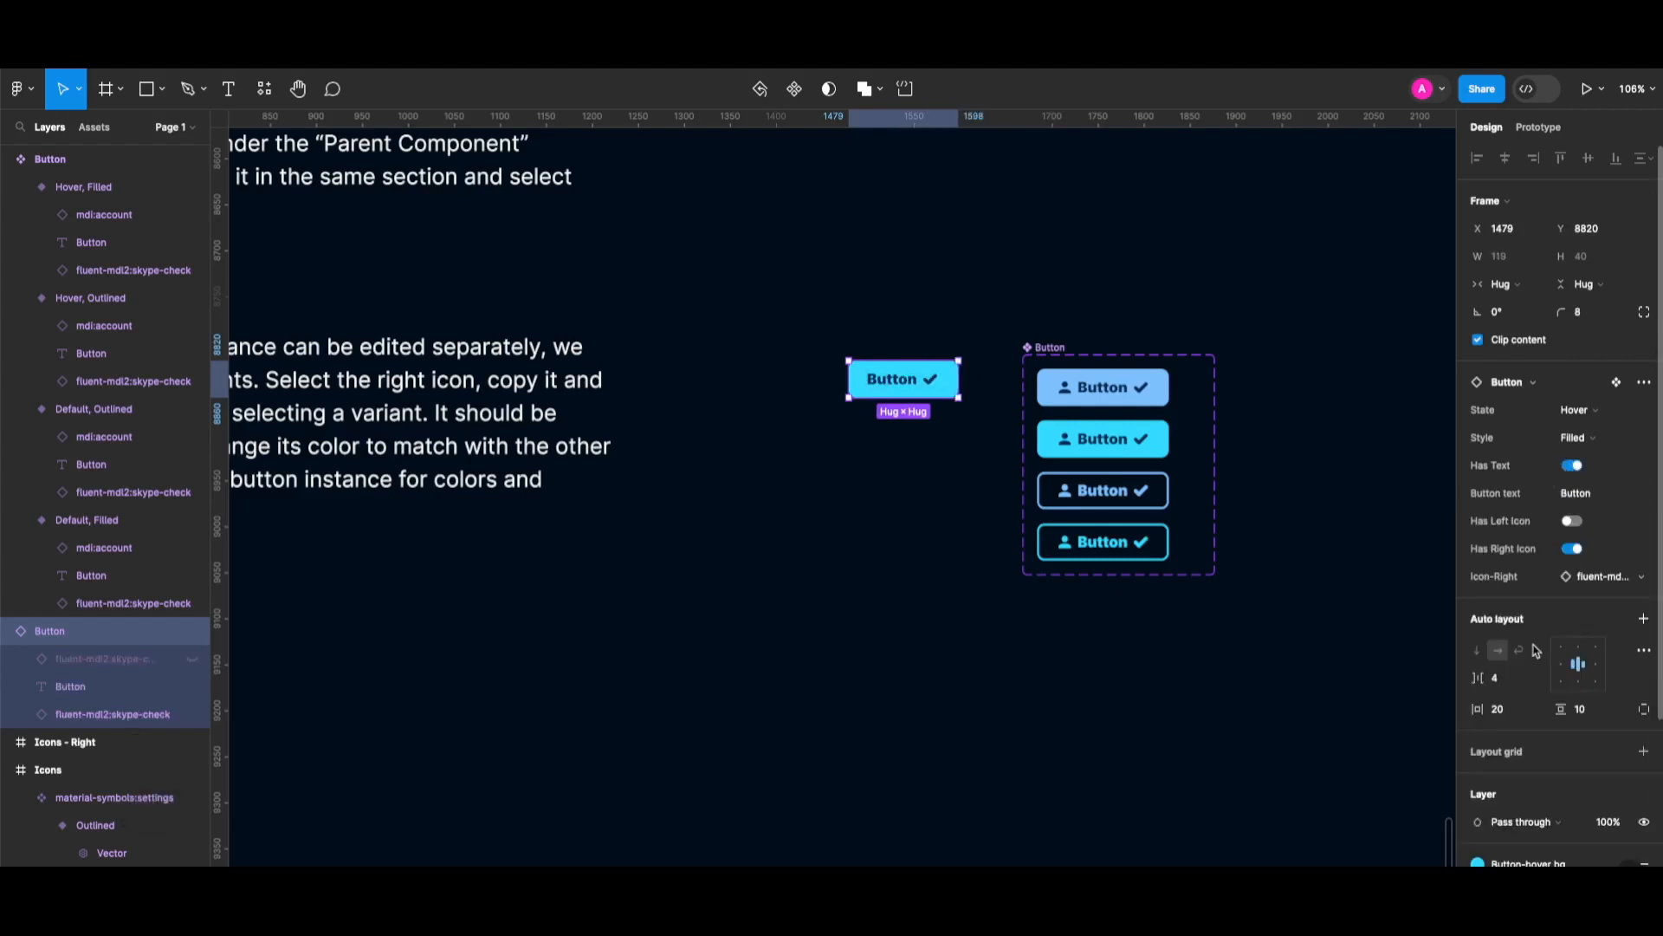
left_click(1598, 577)
left_click(1496, 680)
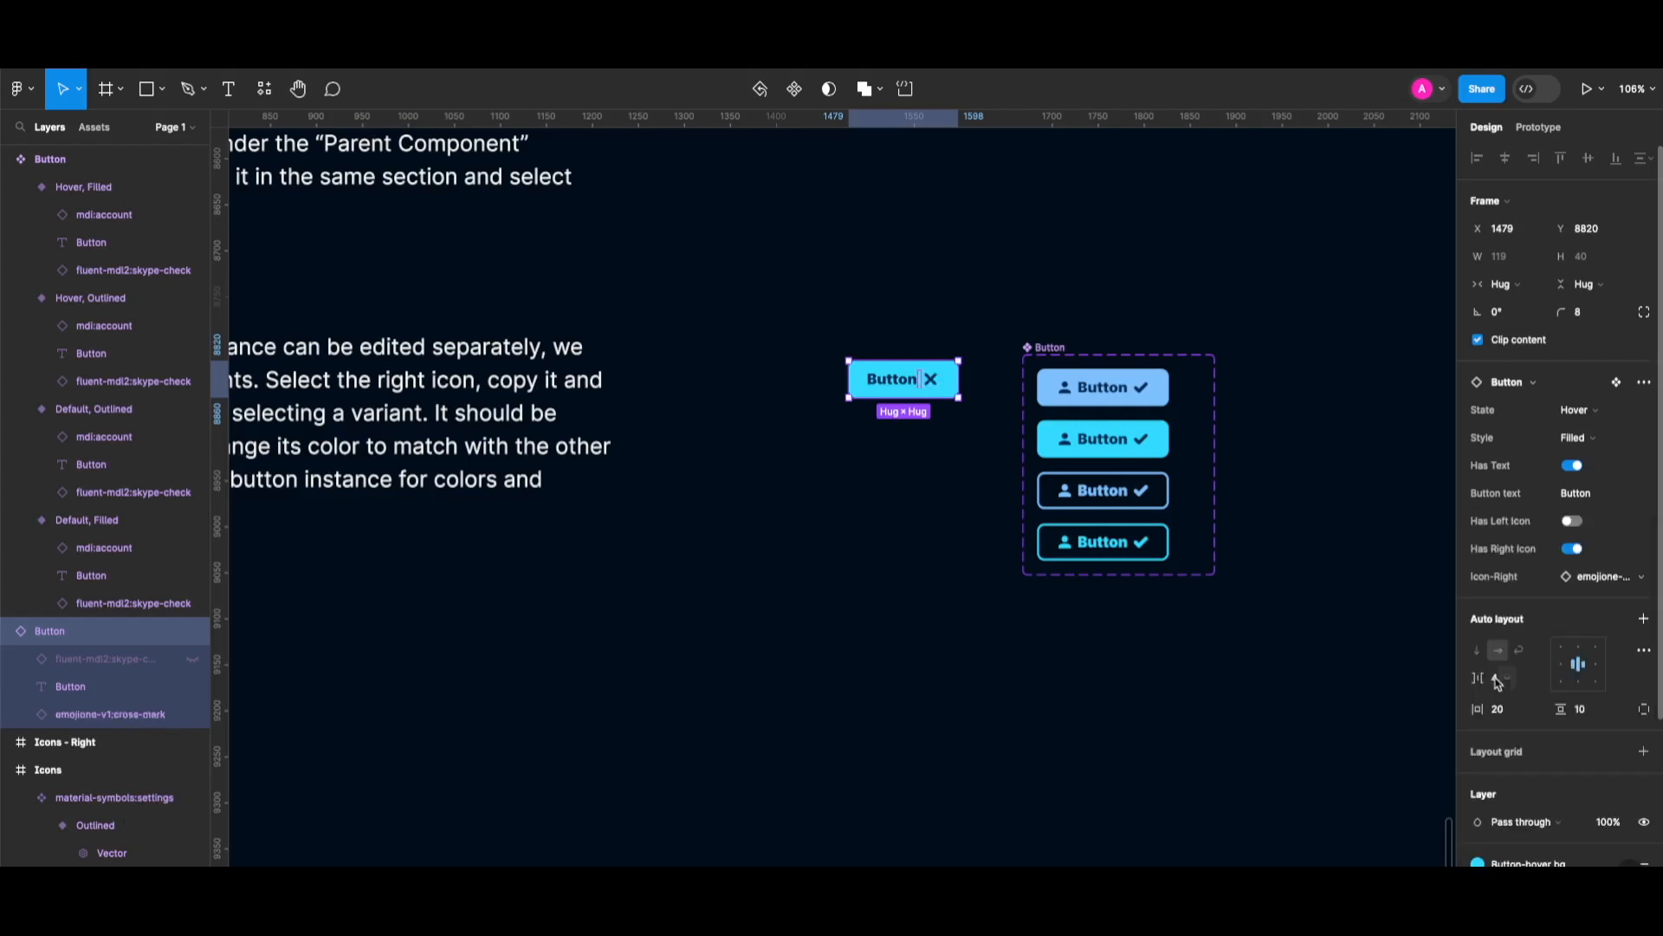
Show the left icon again as gear, then person, and set the right icon back to check.
left_click(1573, 521)
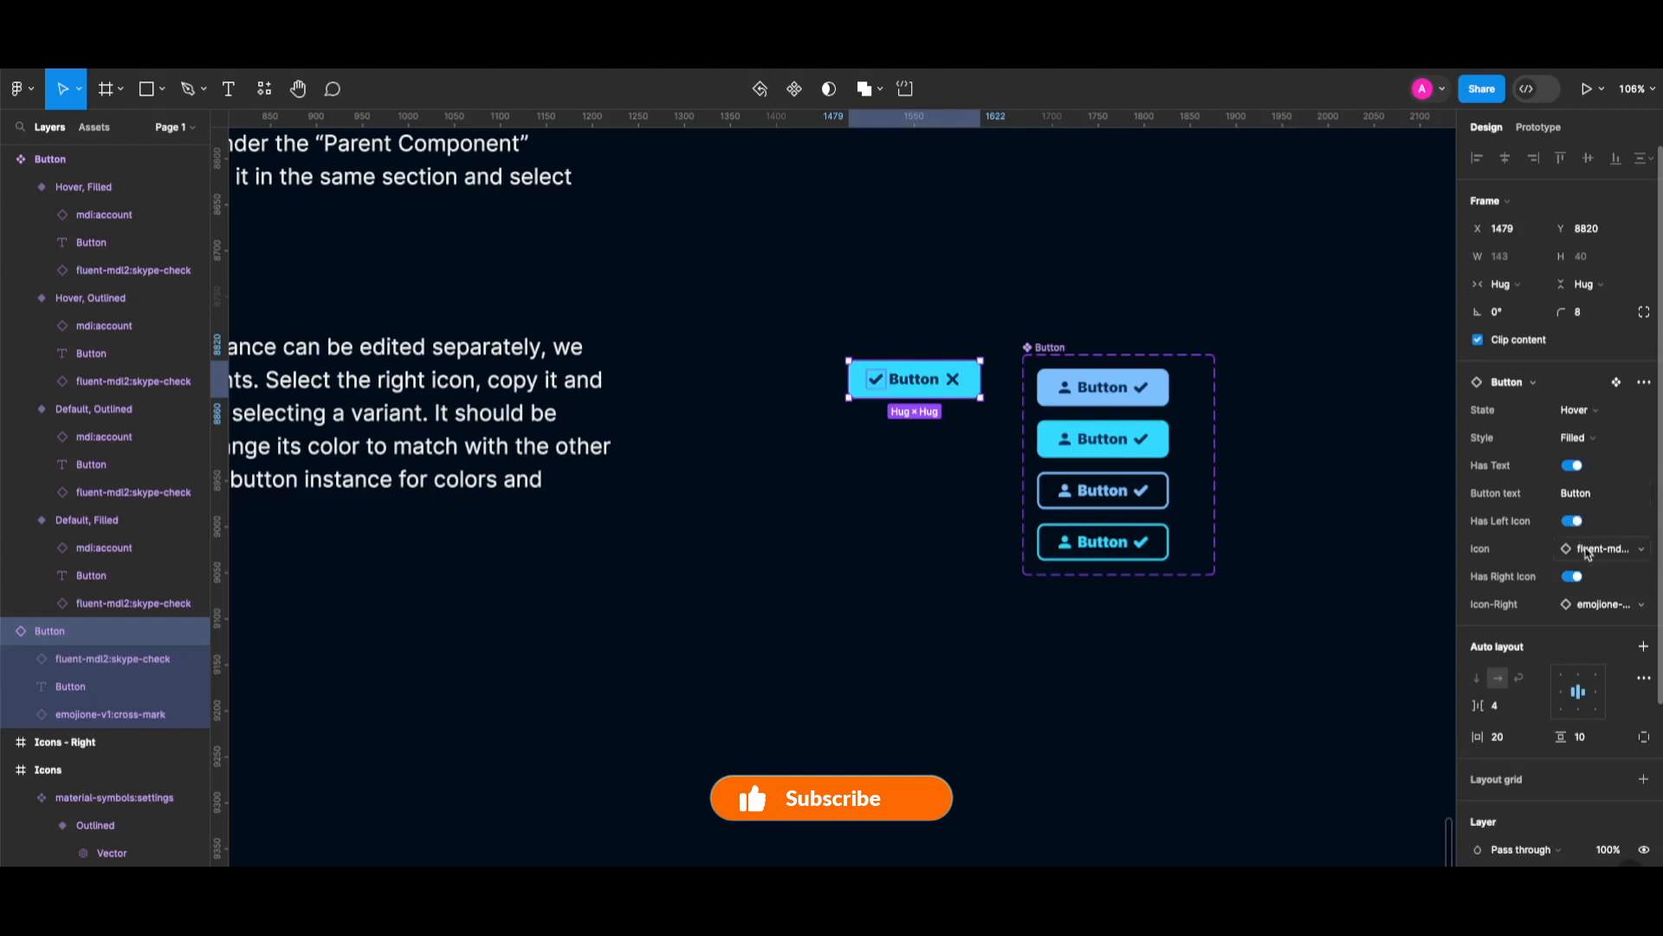
left_click(1588, 550)
left_click(1621, 665)
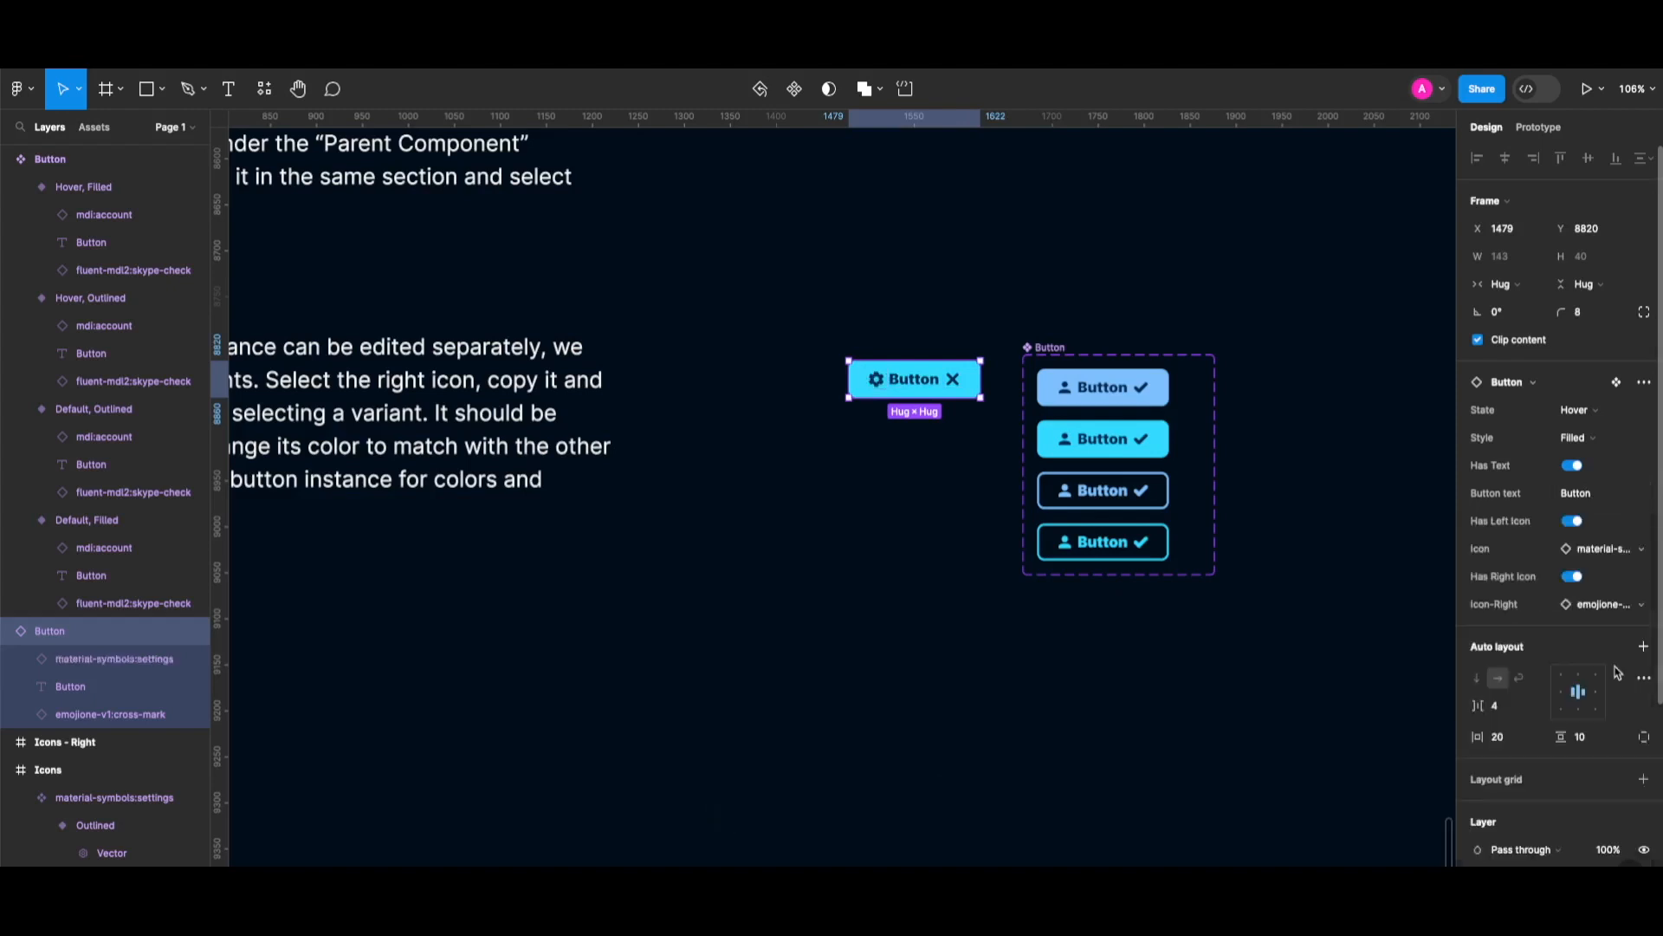
left_click(1587, 550)
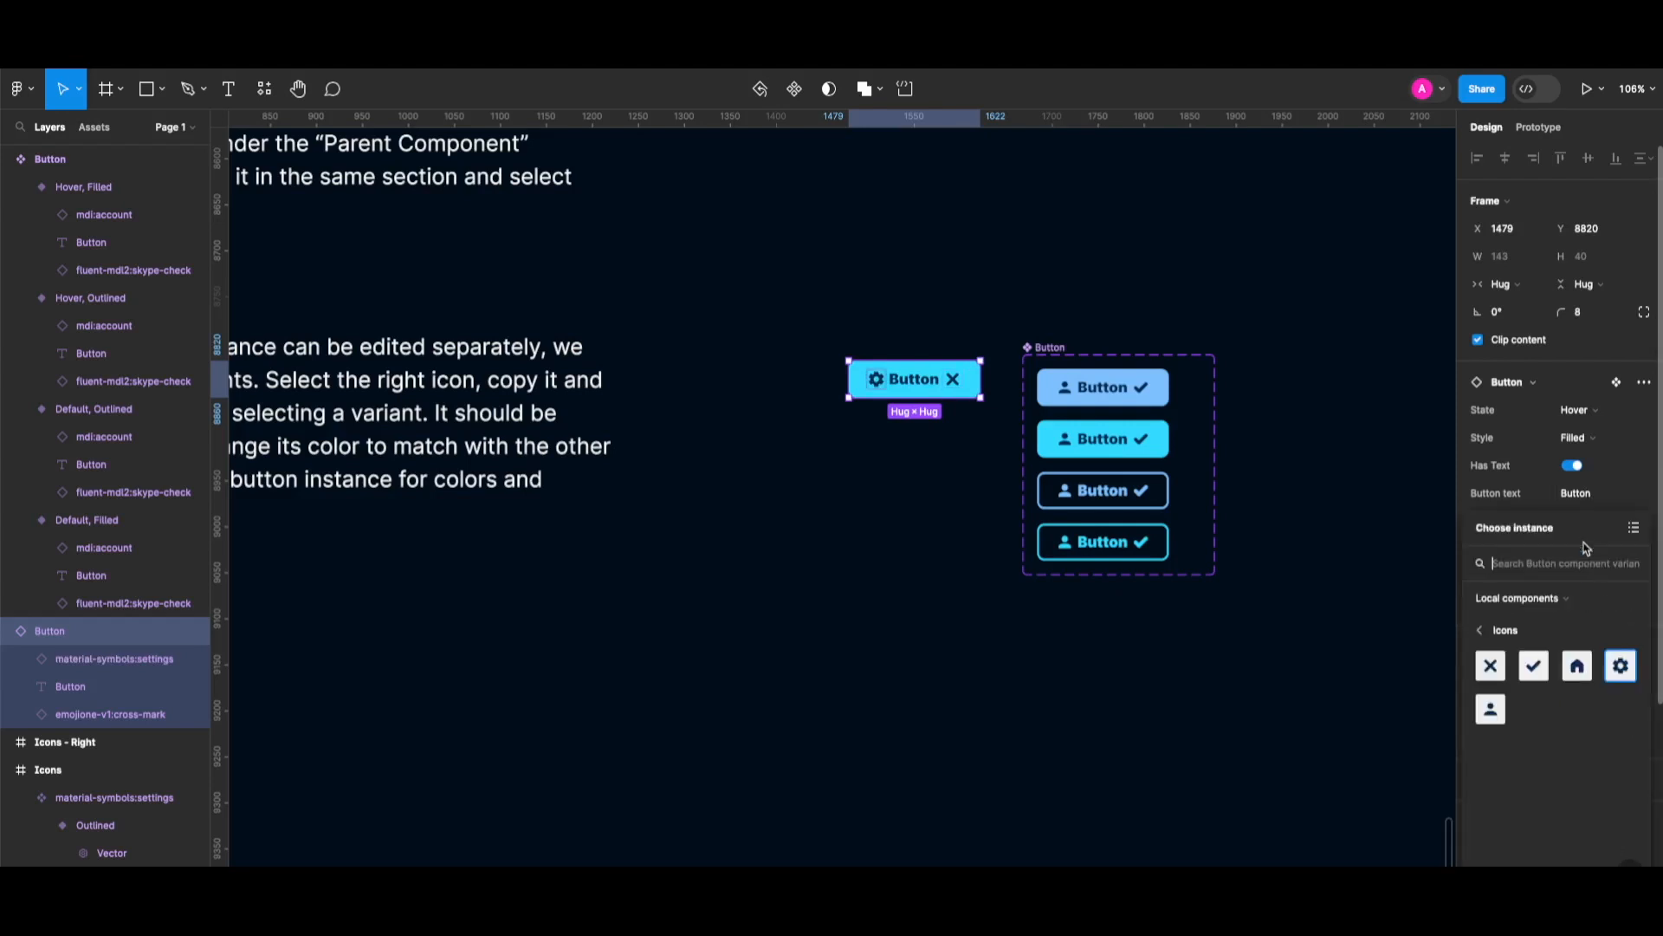
left_click(1492, 709)
left_click(1596, 611)
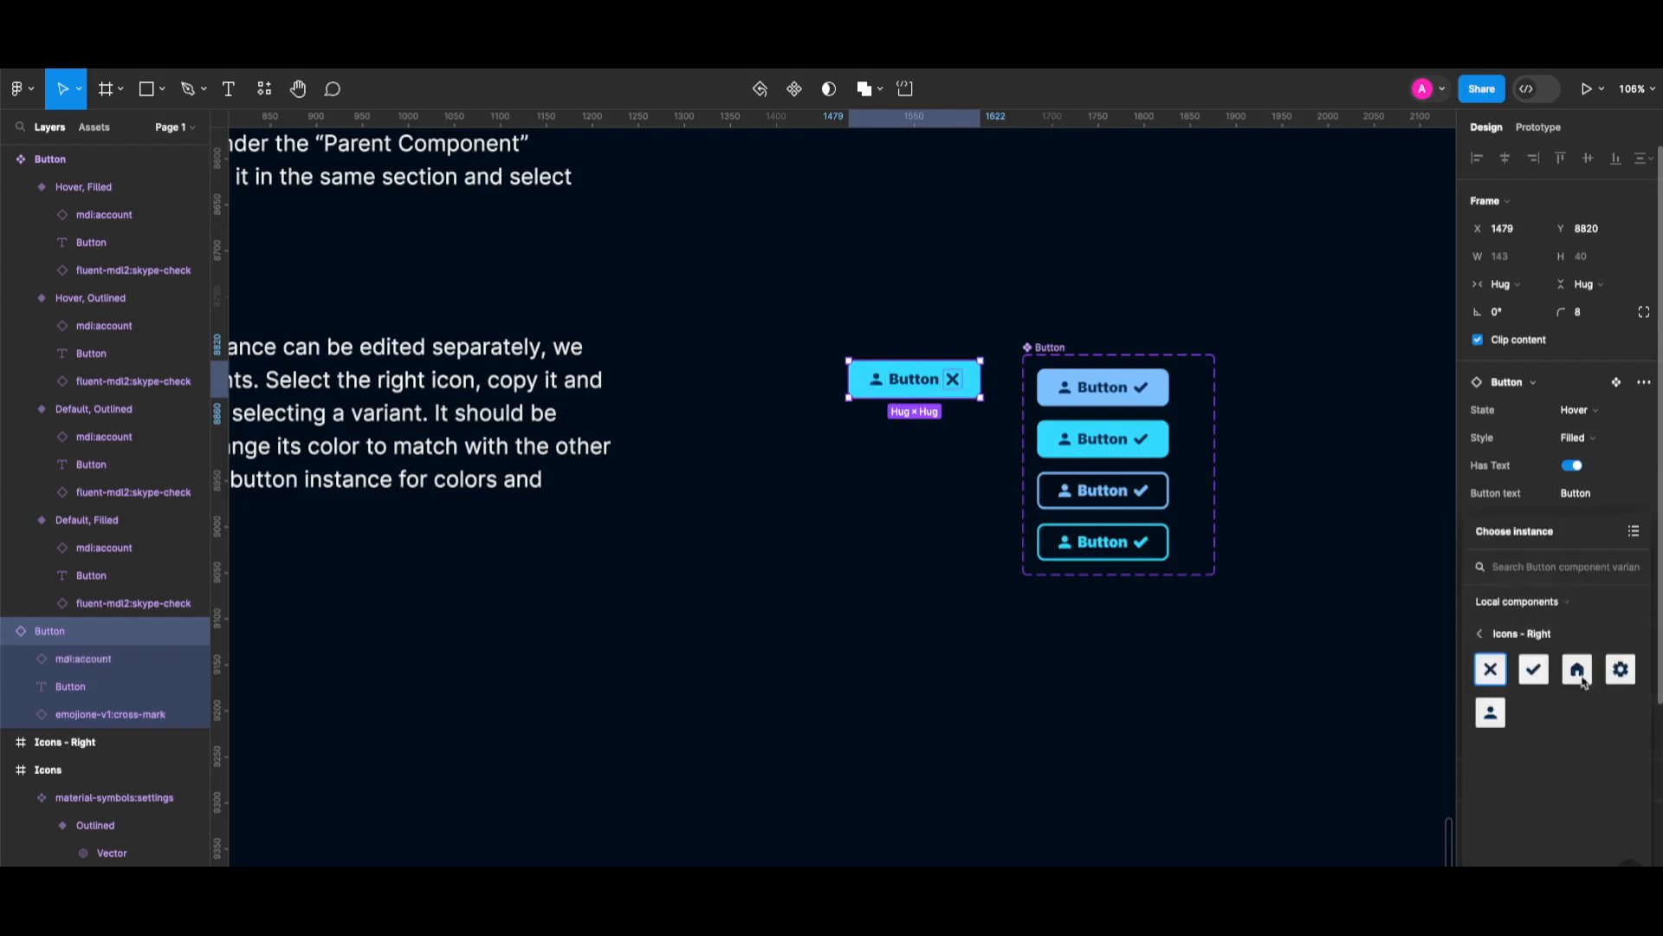
left_click(1533, 669)
Try the Outlined style, then settle the instance on Default state with Filled style.
left_click(1578, 437)
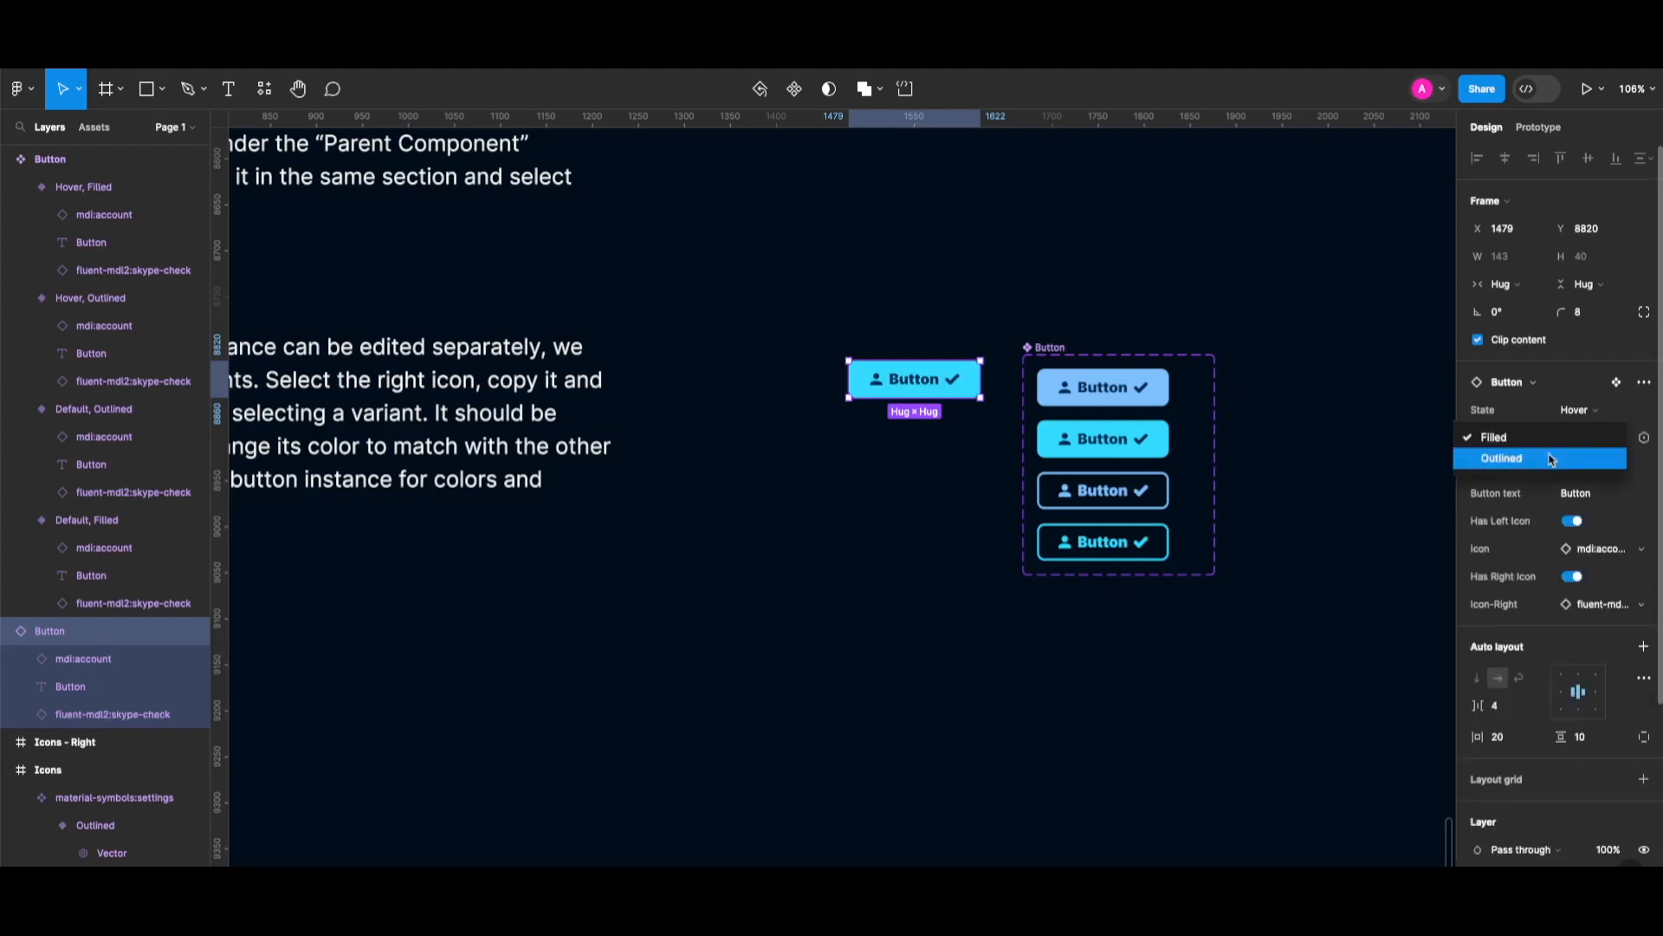
left_click(1551, 459)
left_click(1578, 411)
left_click(1551, 390)
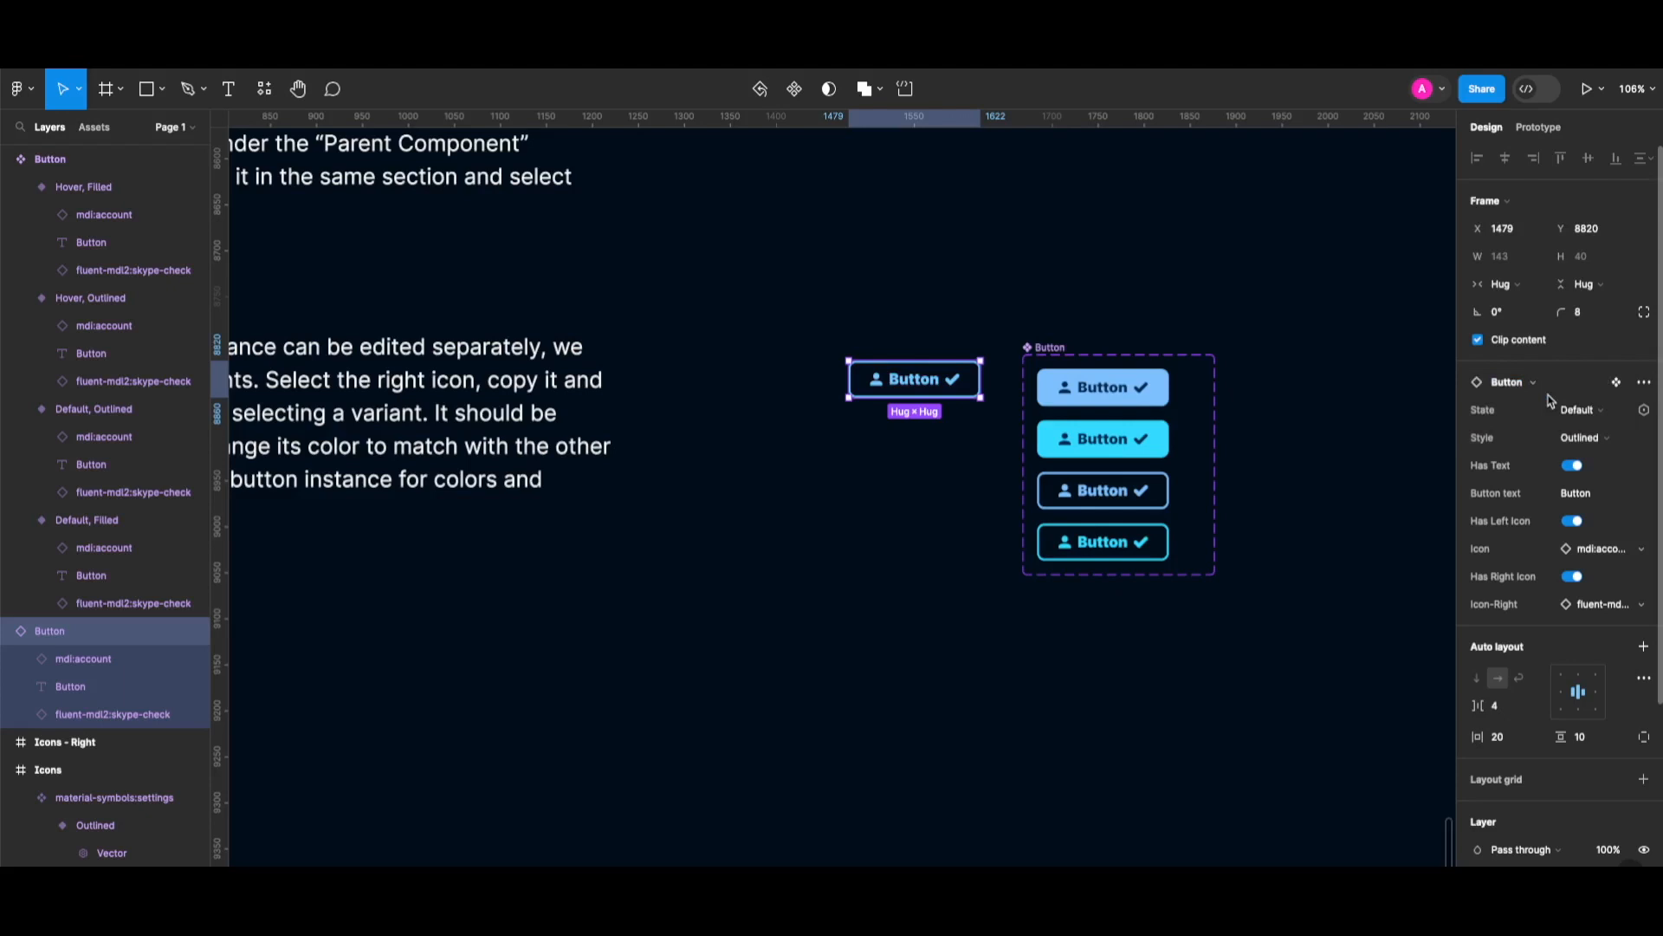
left_click(1579, 438)
left_click(1540, 415)
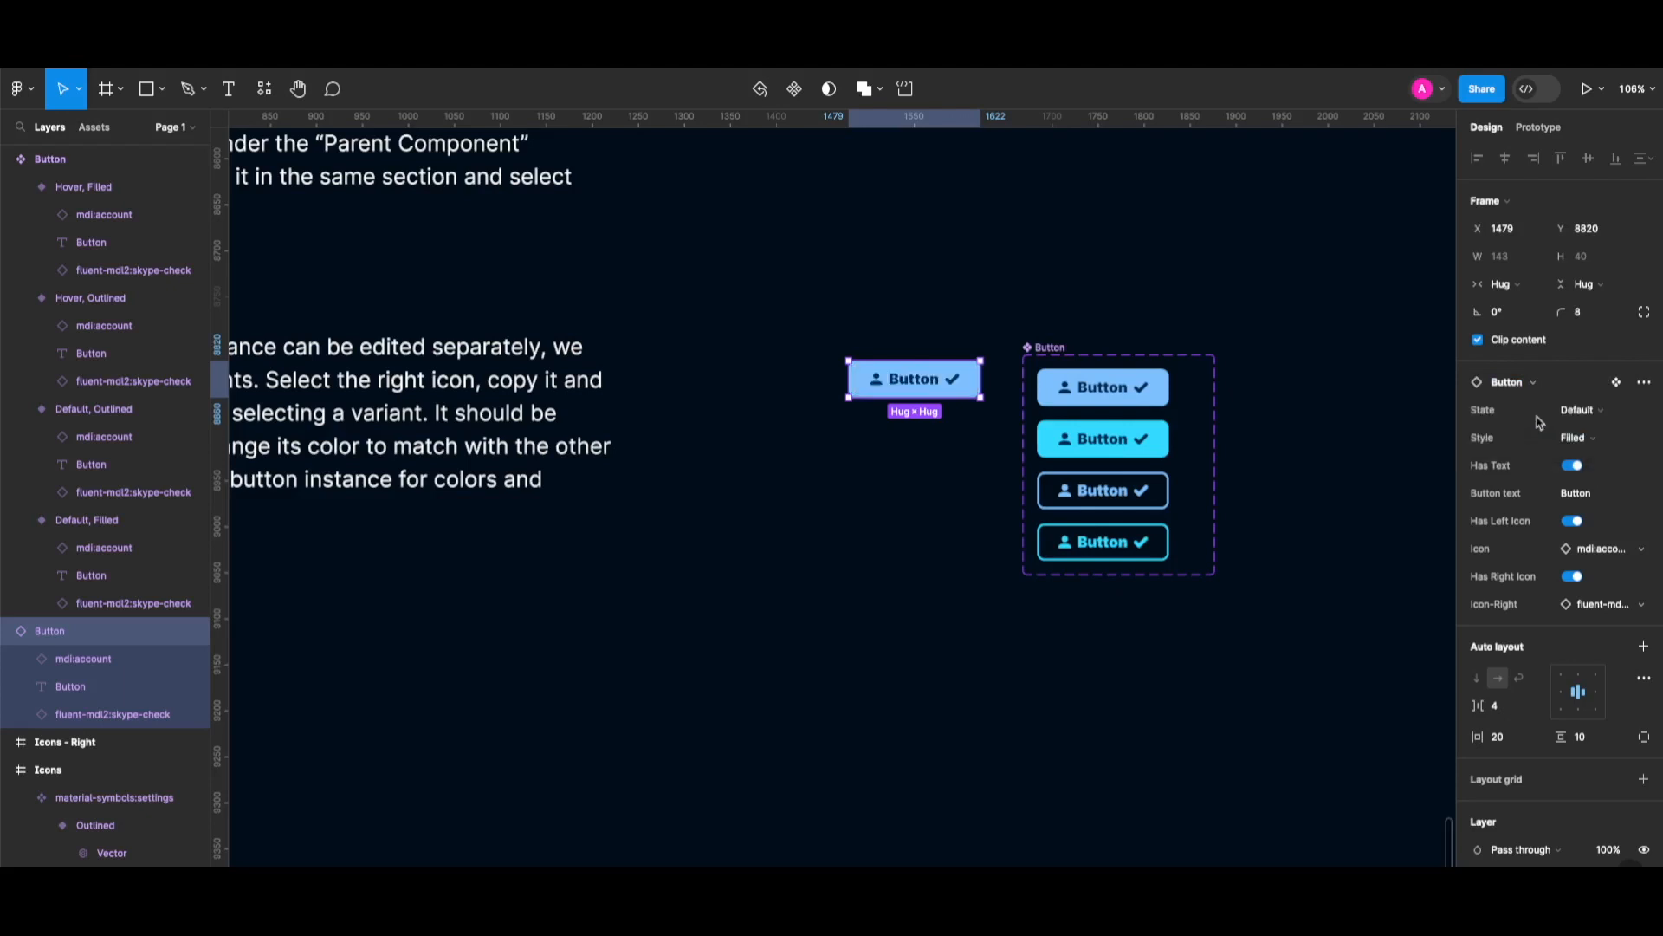
left_click(1005, 649)
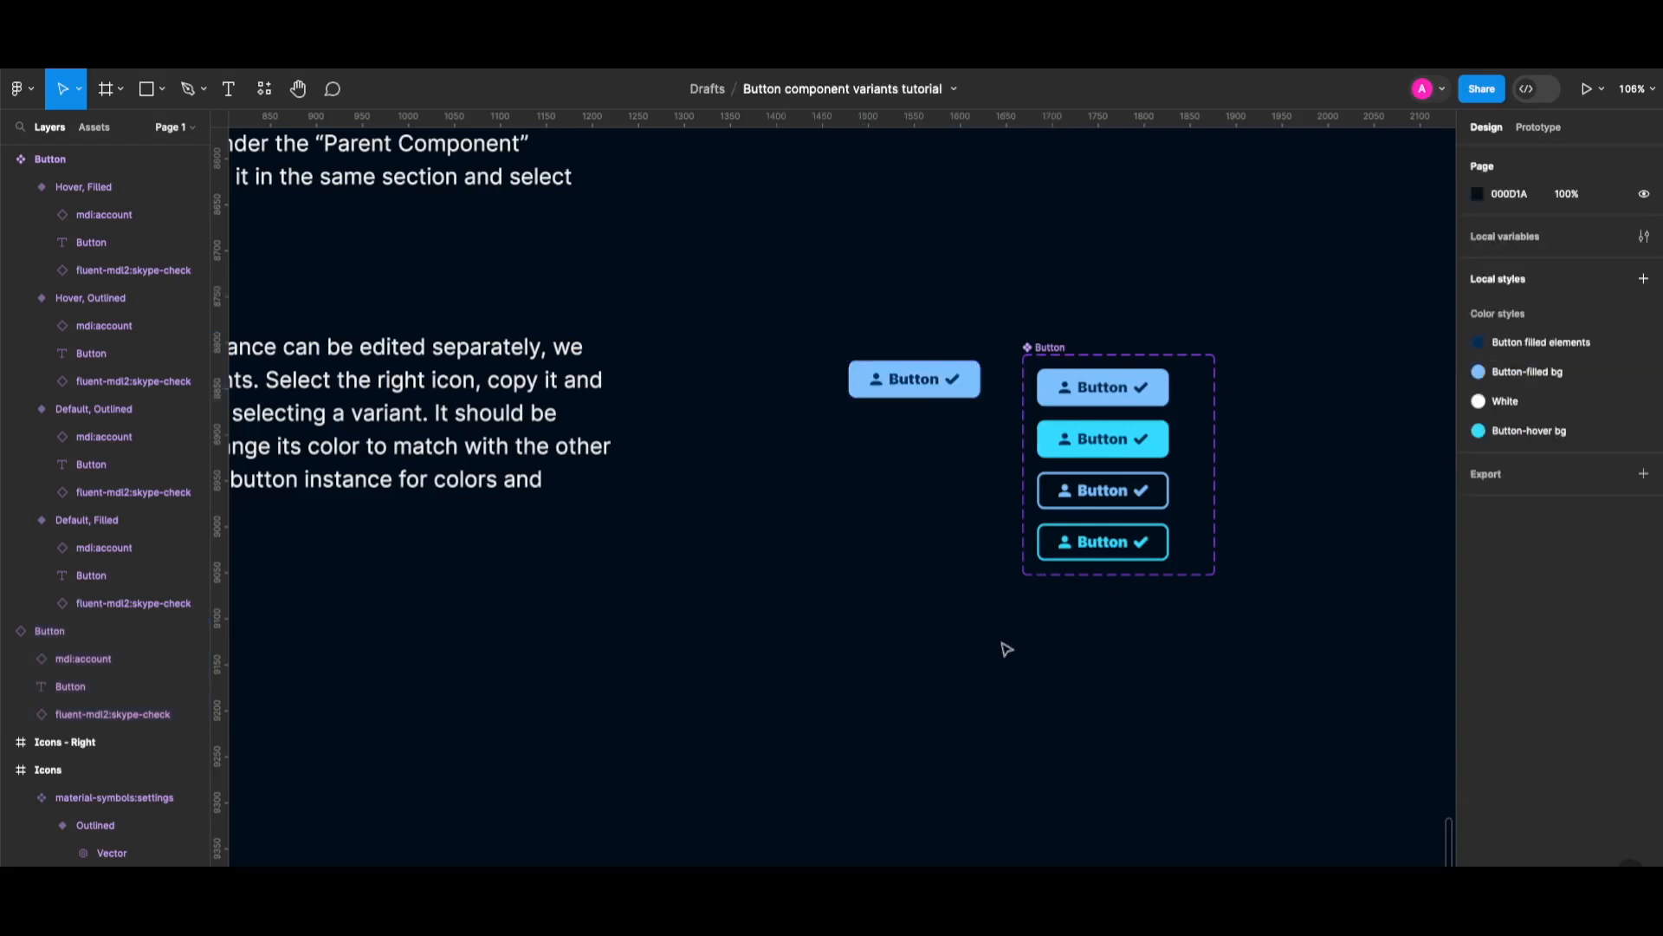
Draw Frame 1 below the component set and move the standalone button instance into it.
scroll(1005, 649, "down", 2)
scroll(979, 663, "left", 2)
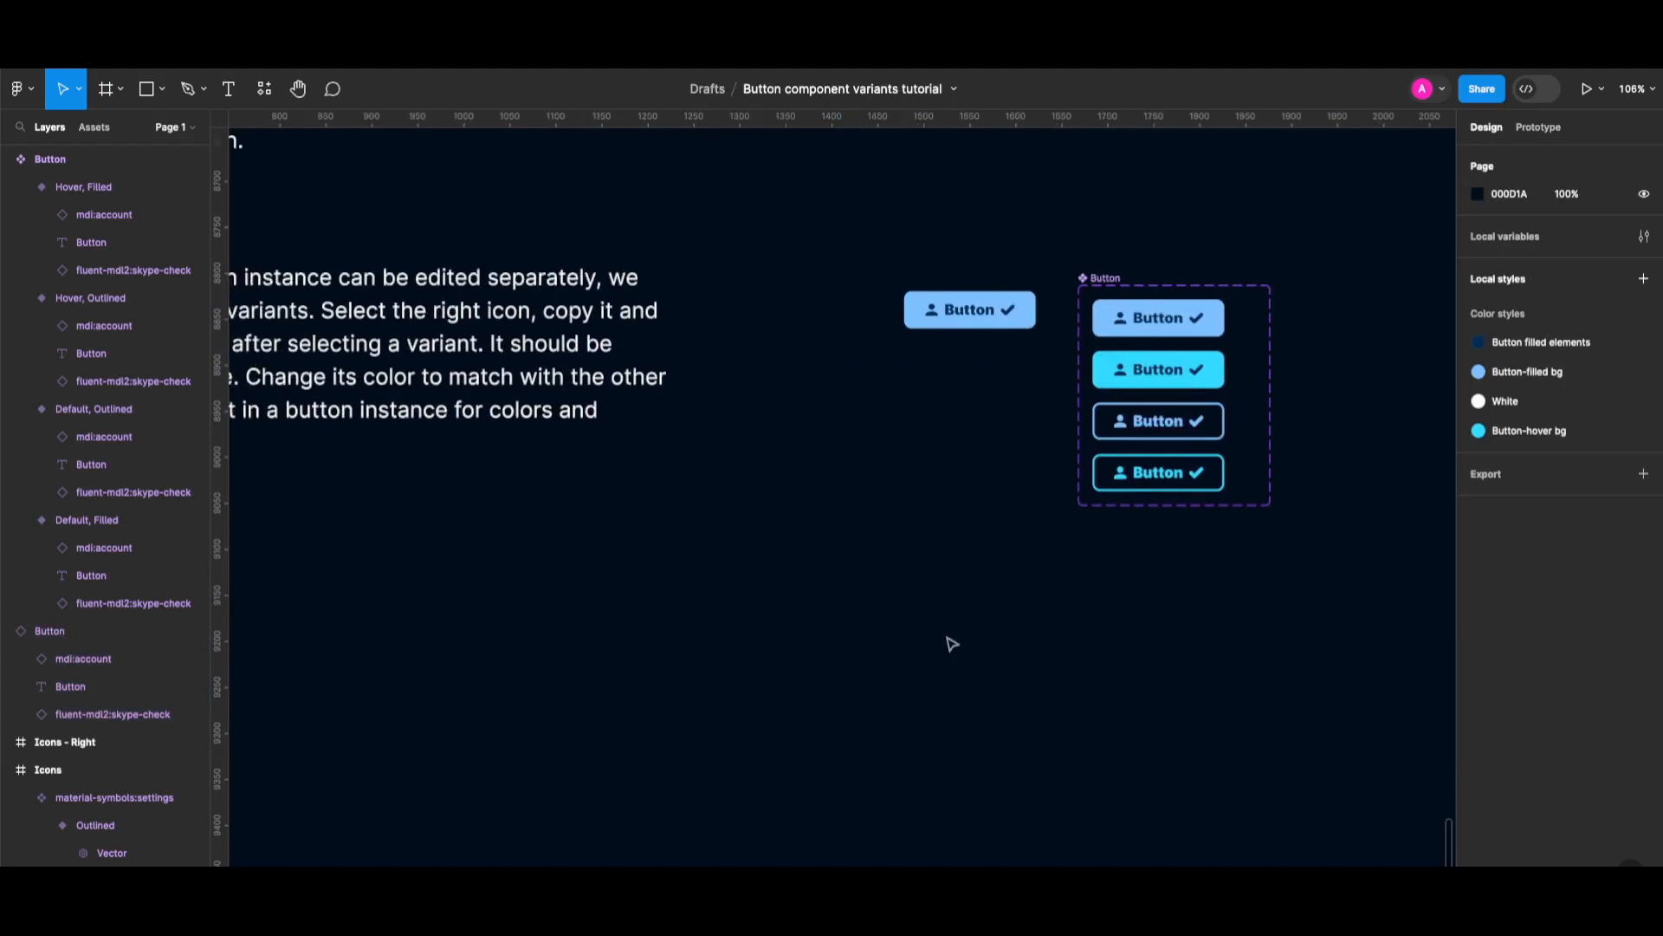
key("f")
left_click_drag(833, 539, 1022, 743)
left_click_drag(979, 317, 950, 622)
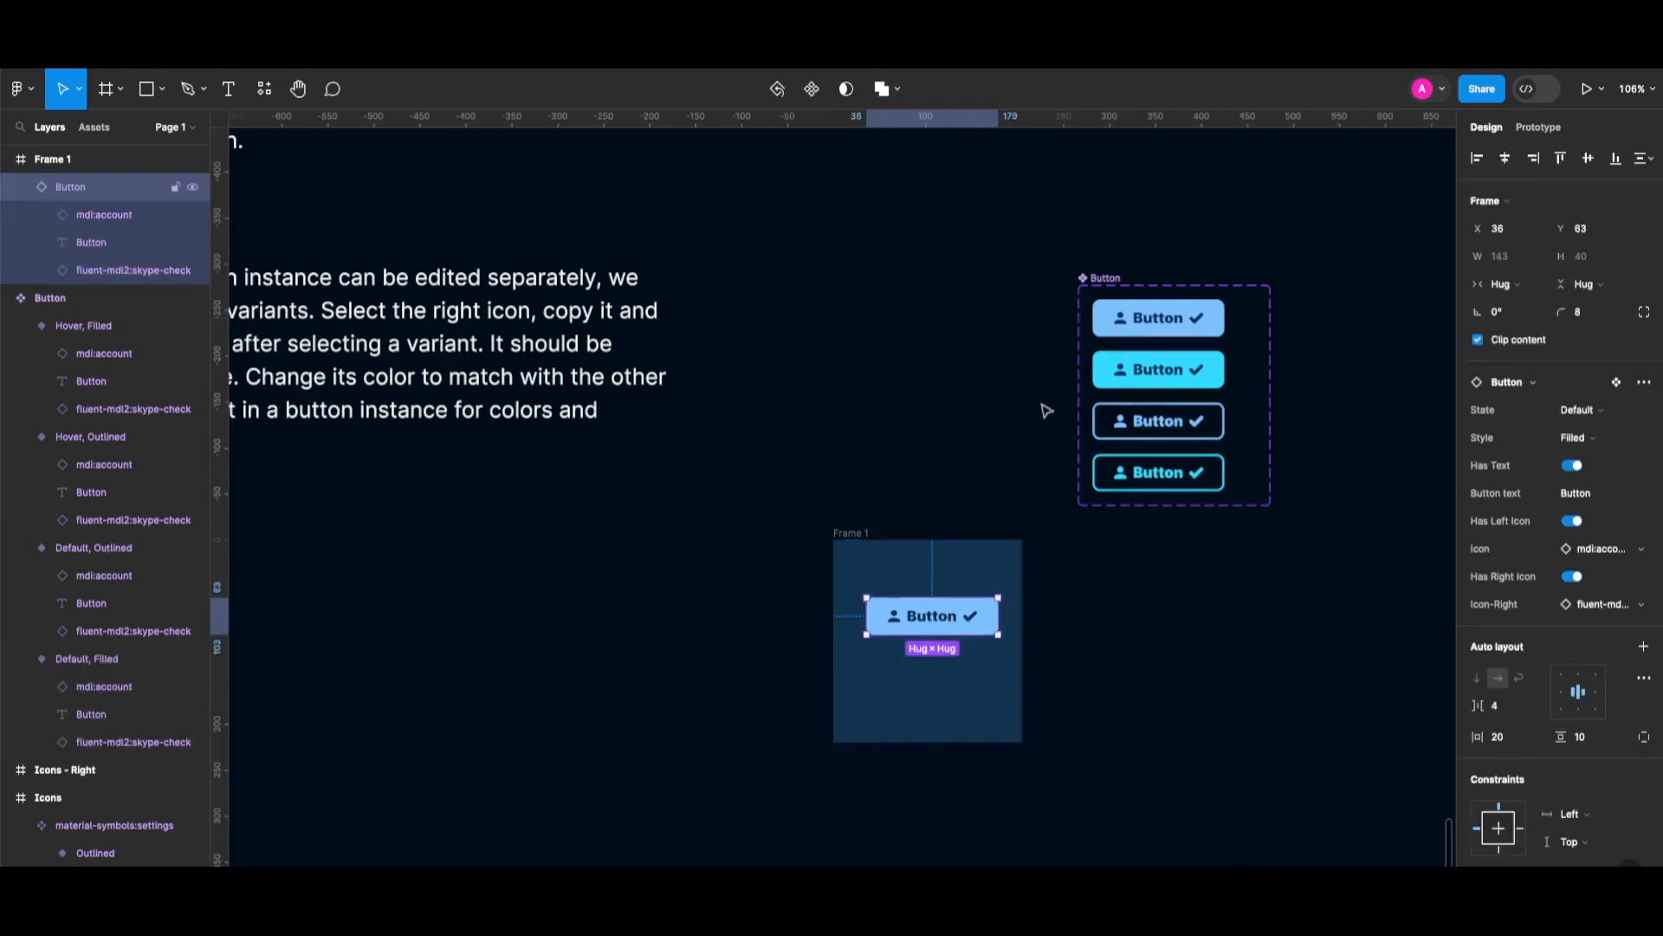
left_click(1124, 284)
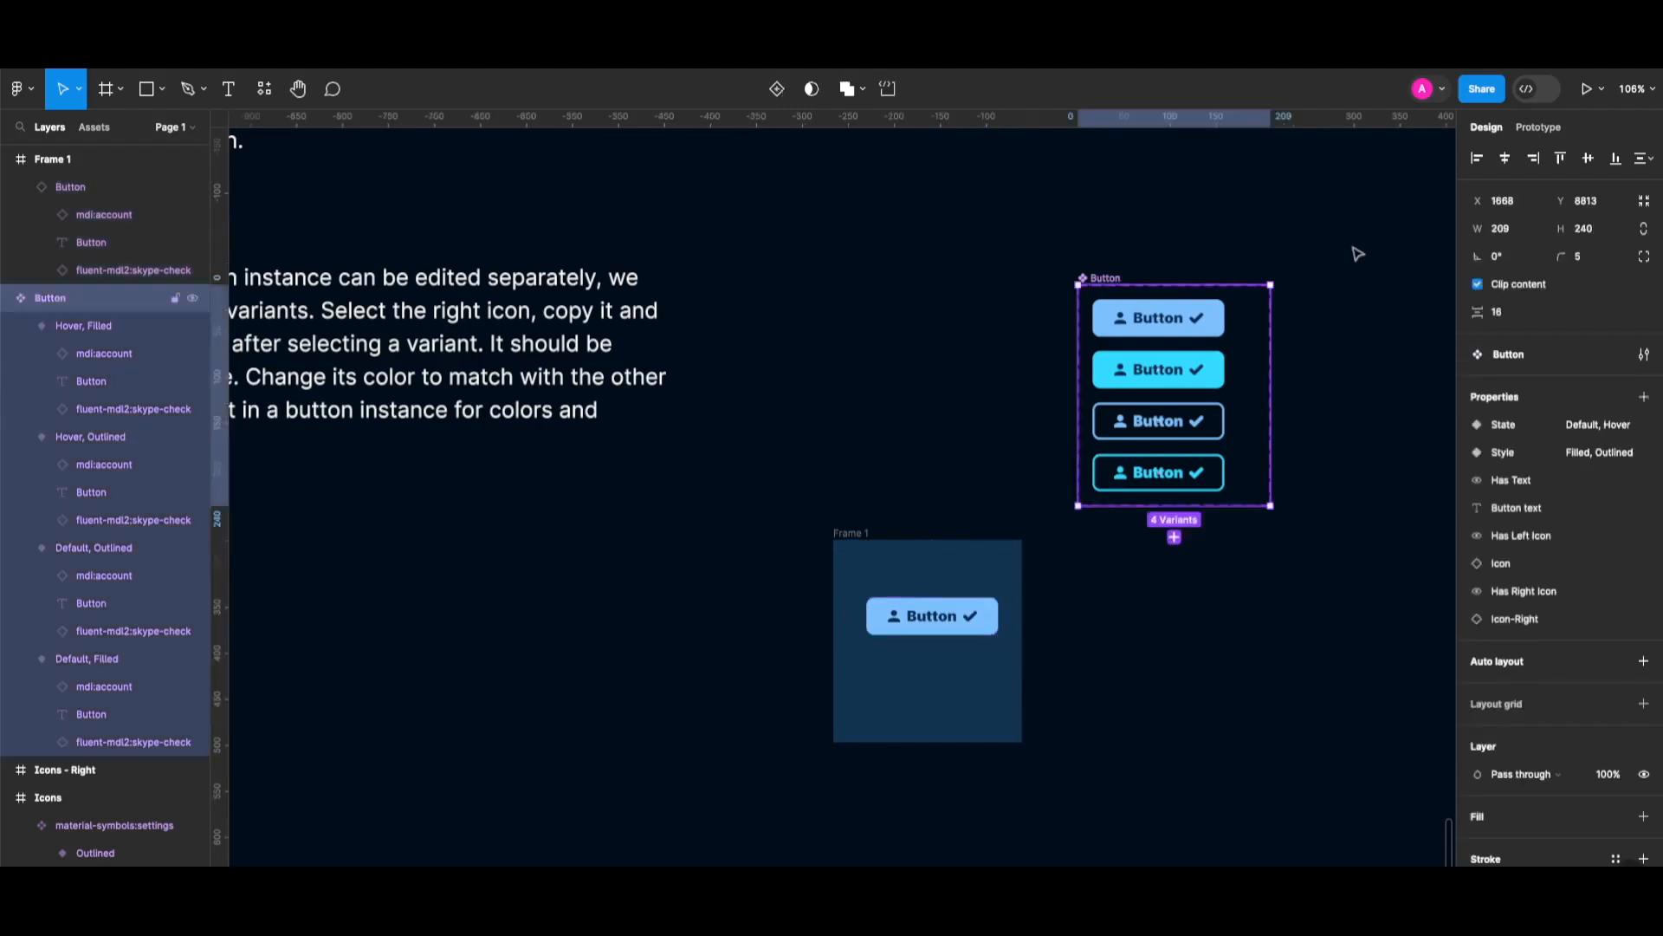
left_click(1544, 130)
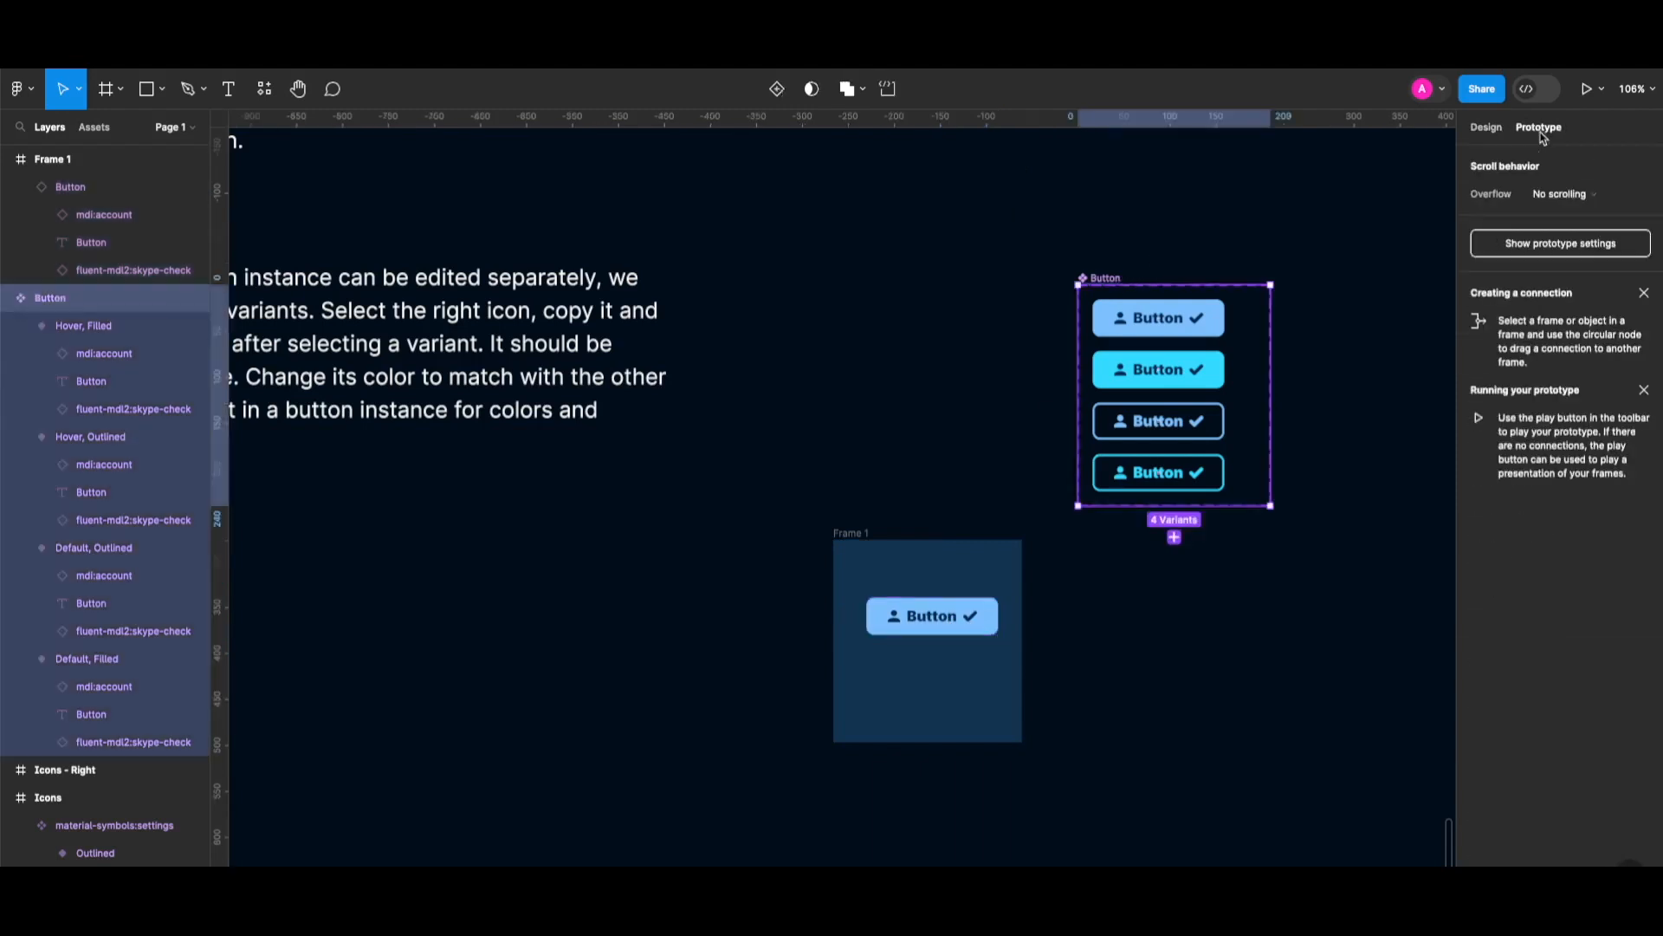
Link Default, Filled to Hover, Filled: While hovering trigger, Dissolve transition, 100ms duration.
left_click(1166, 334)
left_click_drag(1158, 337, 1186, 365)
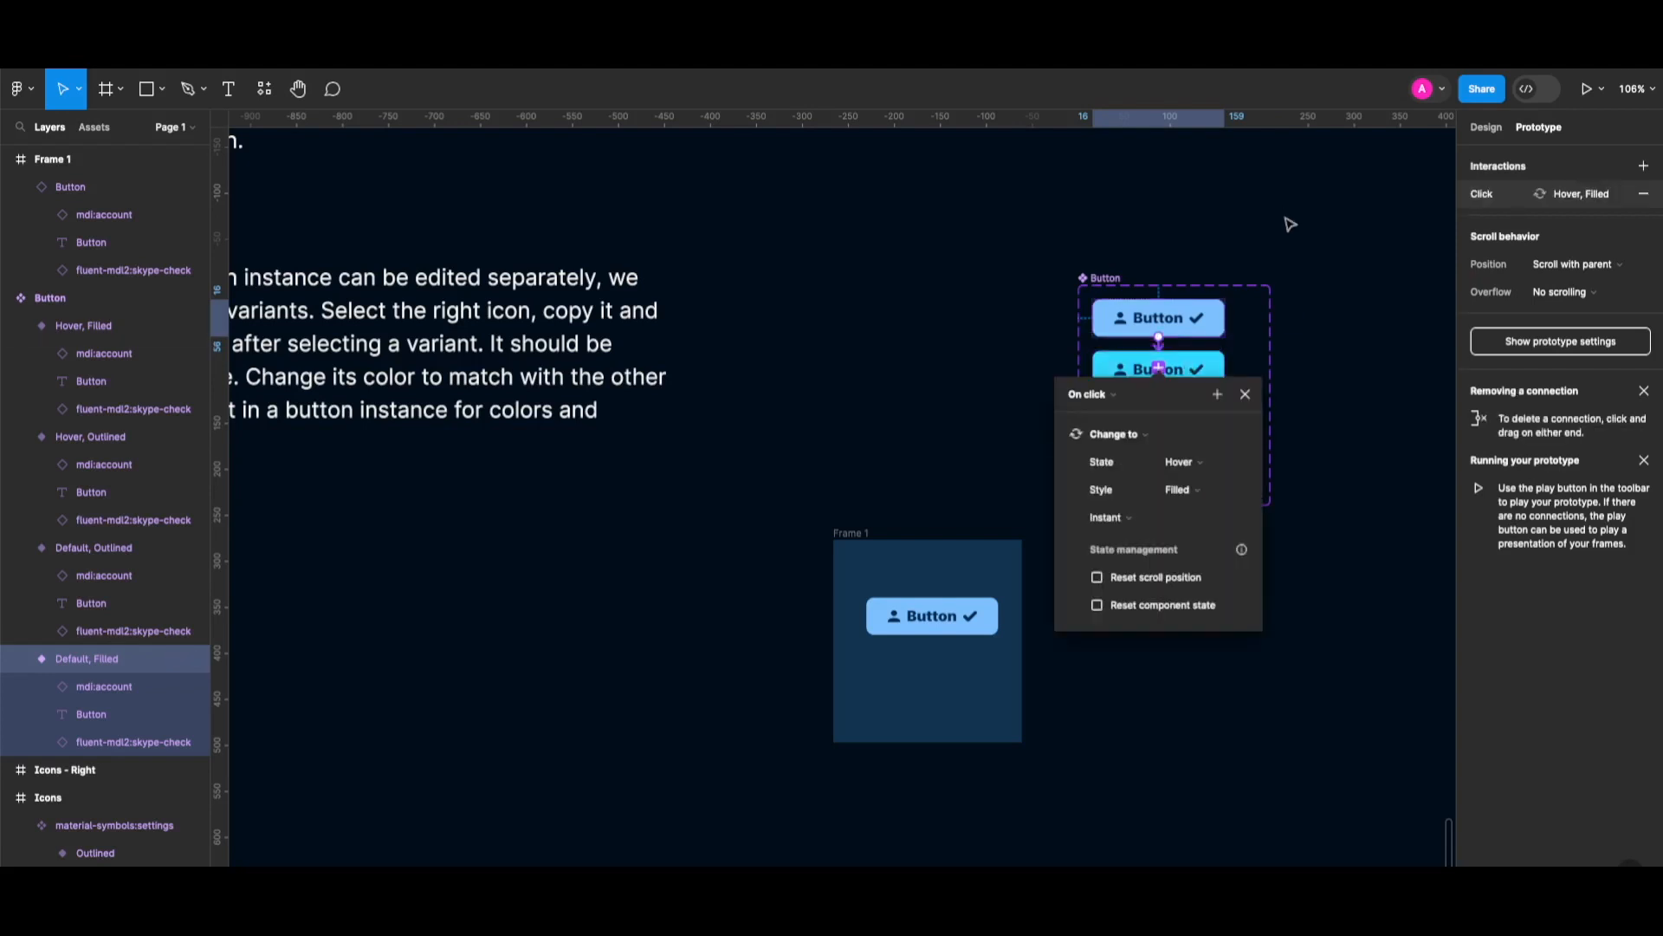
left_click(1088, 398)
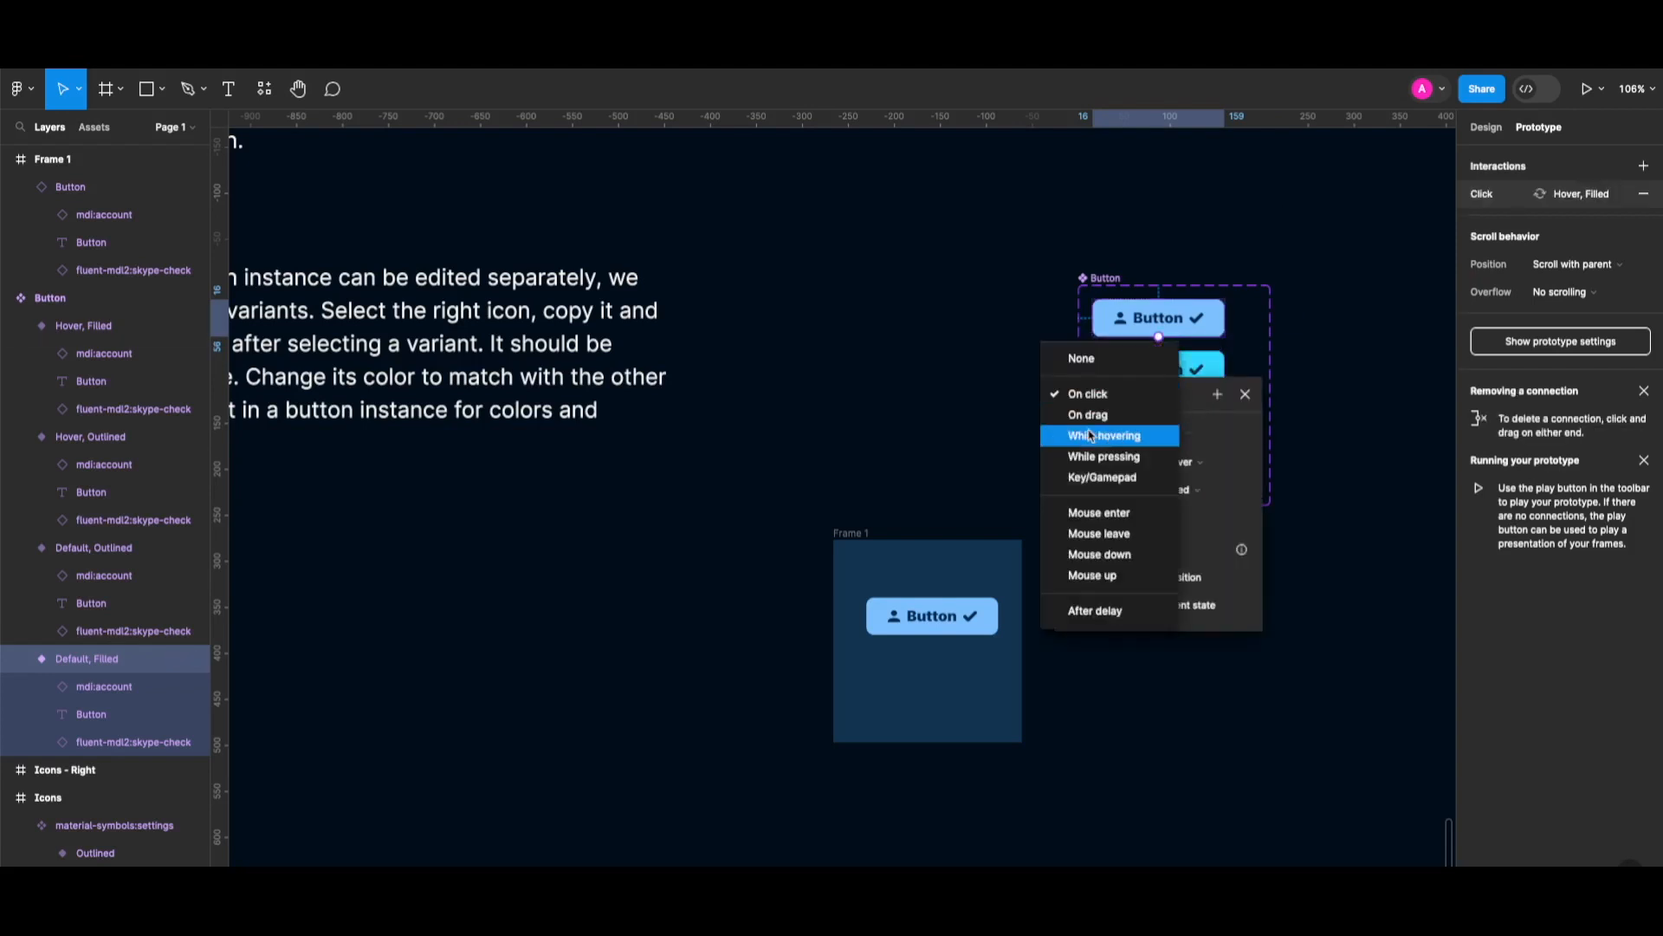
left_click(1091, 437)
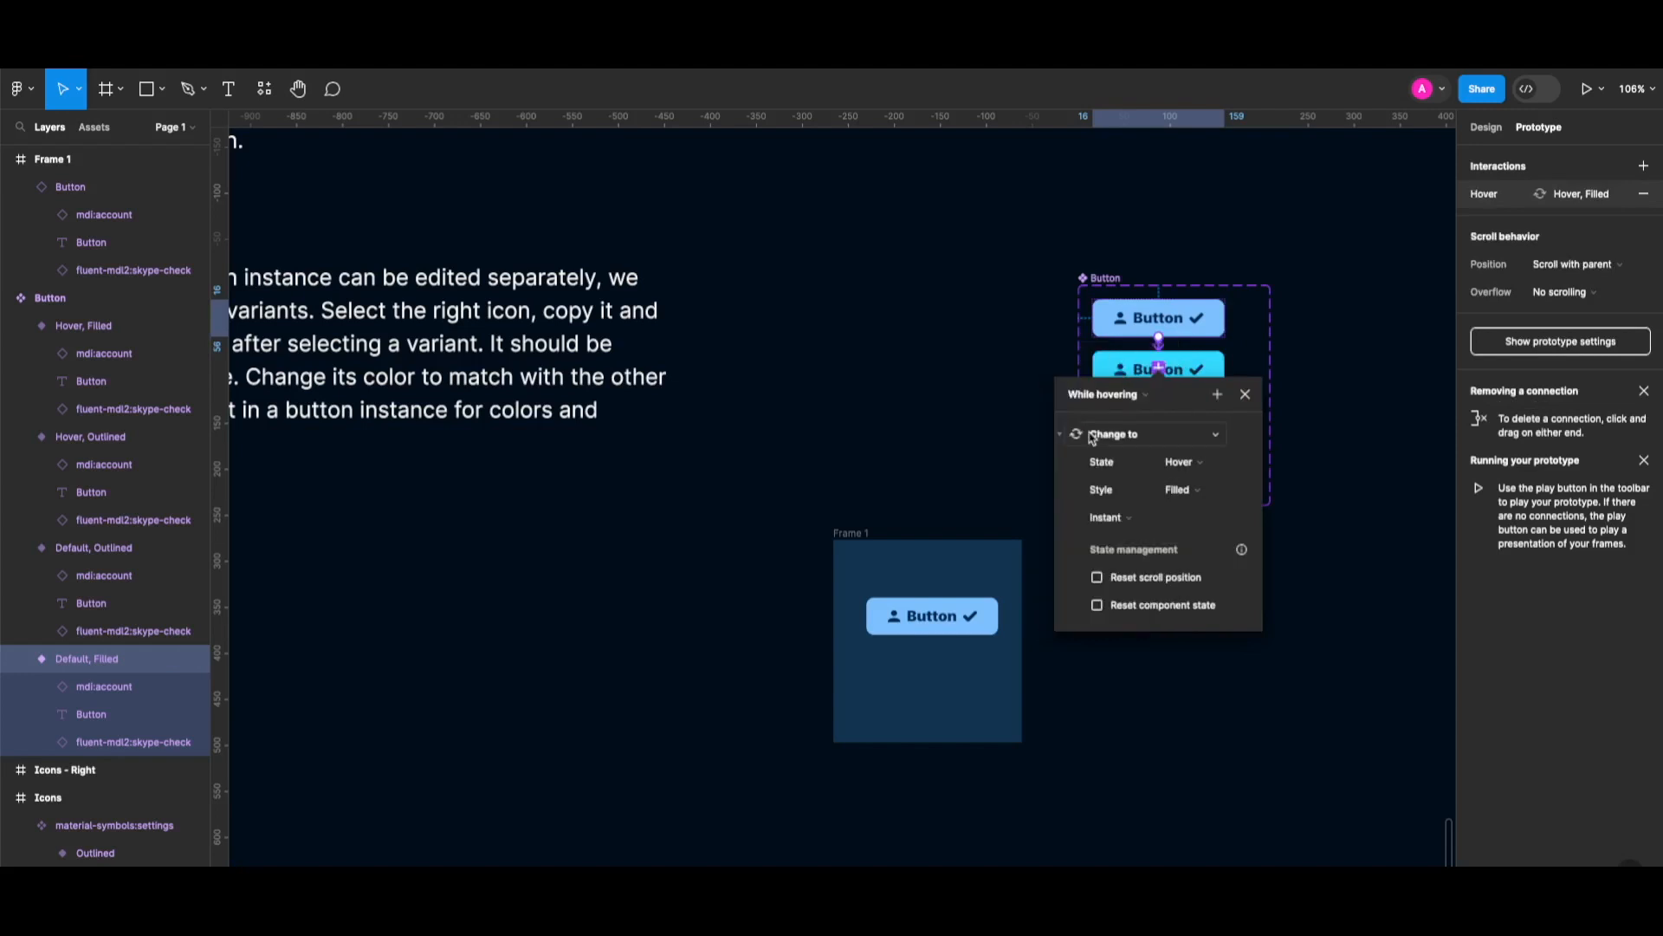
scroll(1130, 420, "up", 1)
scroll(1144, 453, "down", 1)
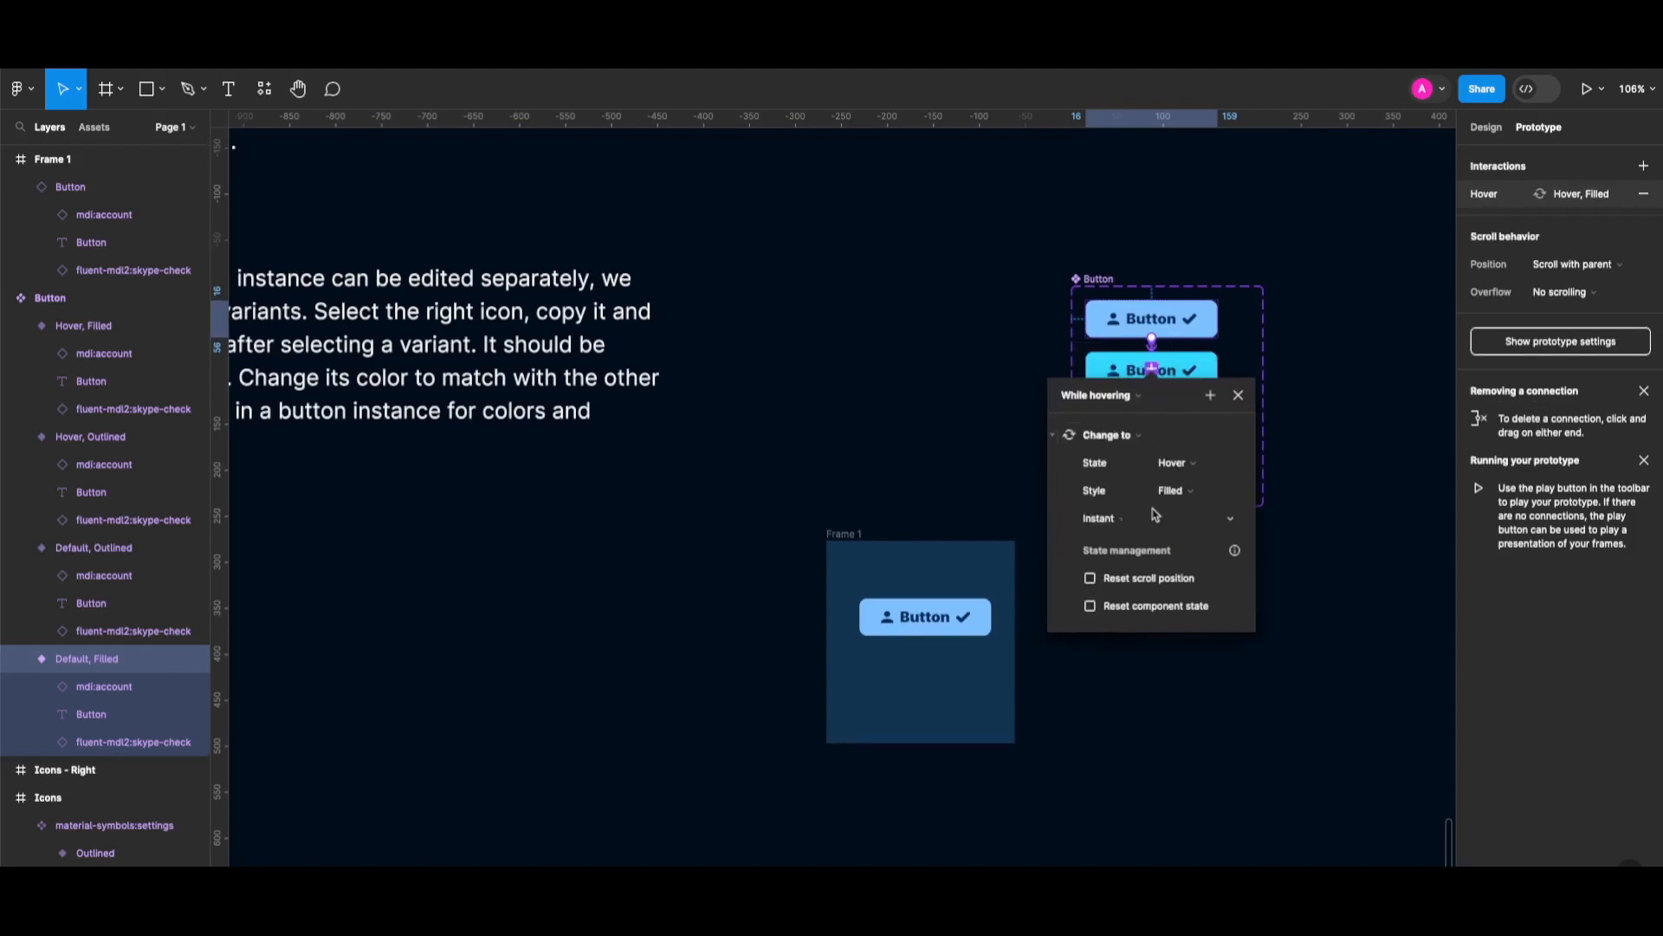
left_click(1100, 518)
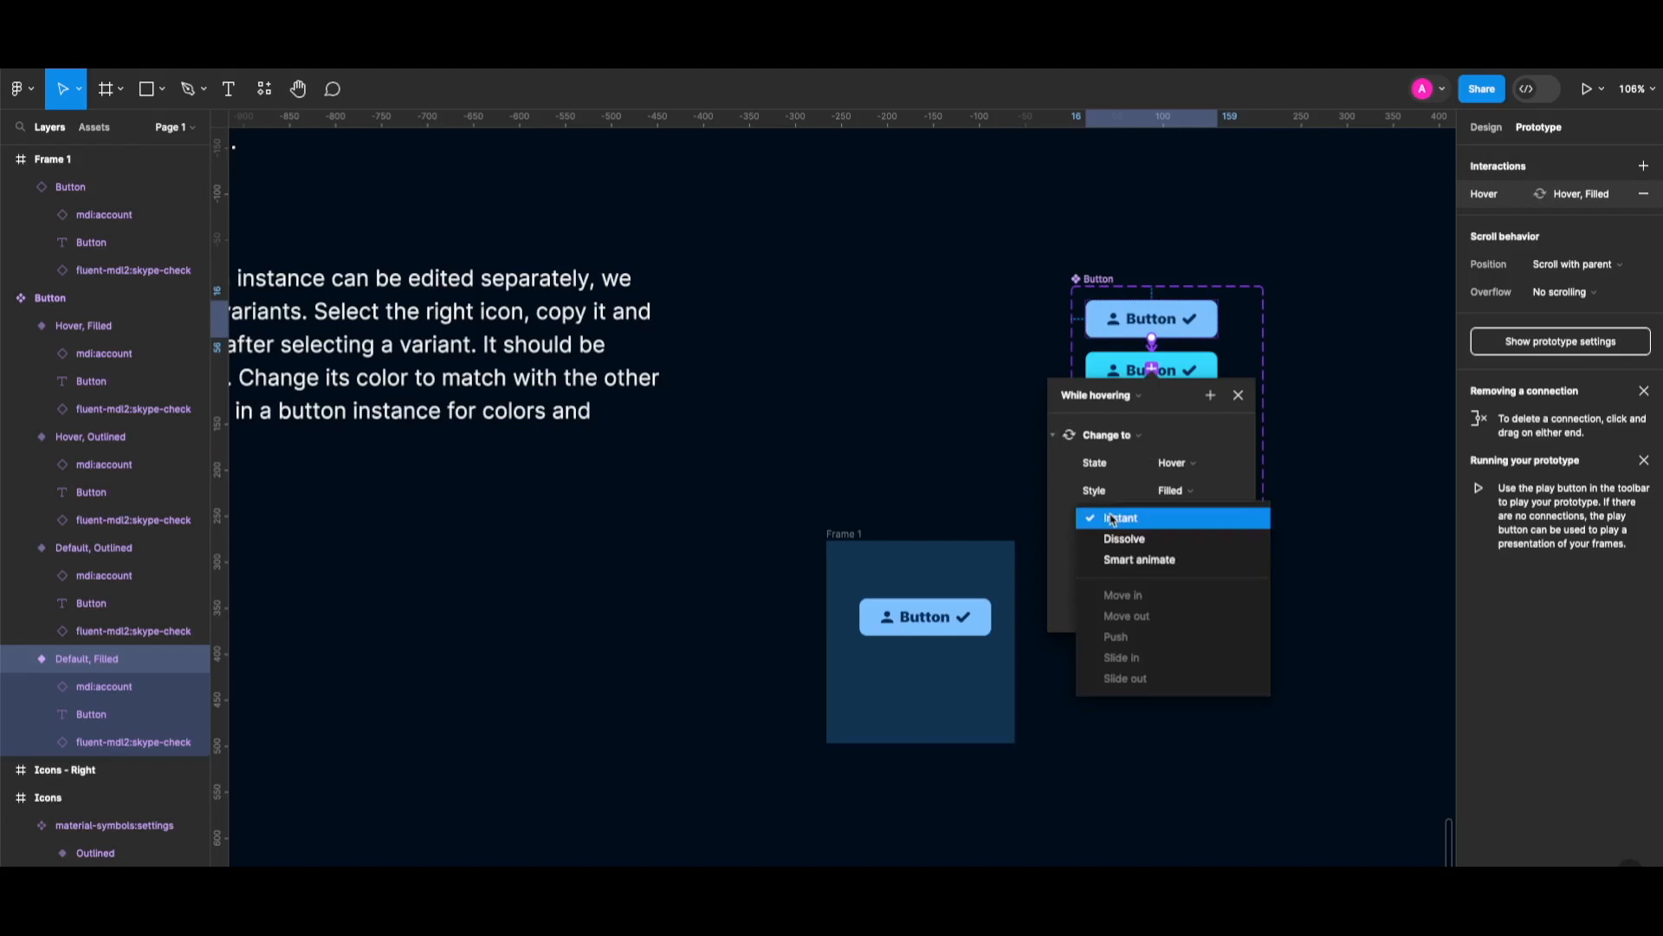
left_click(1125, 541)
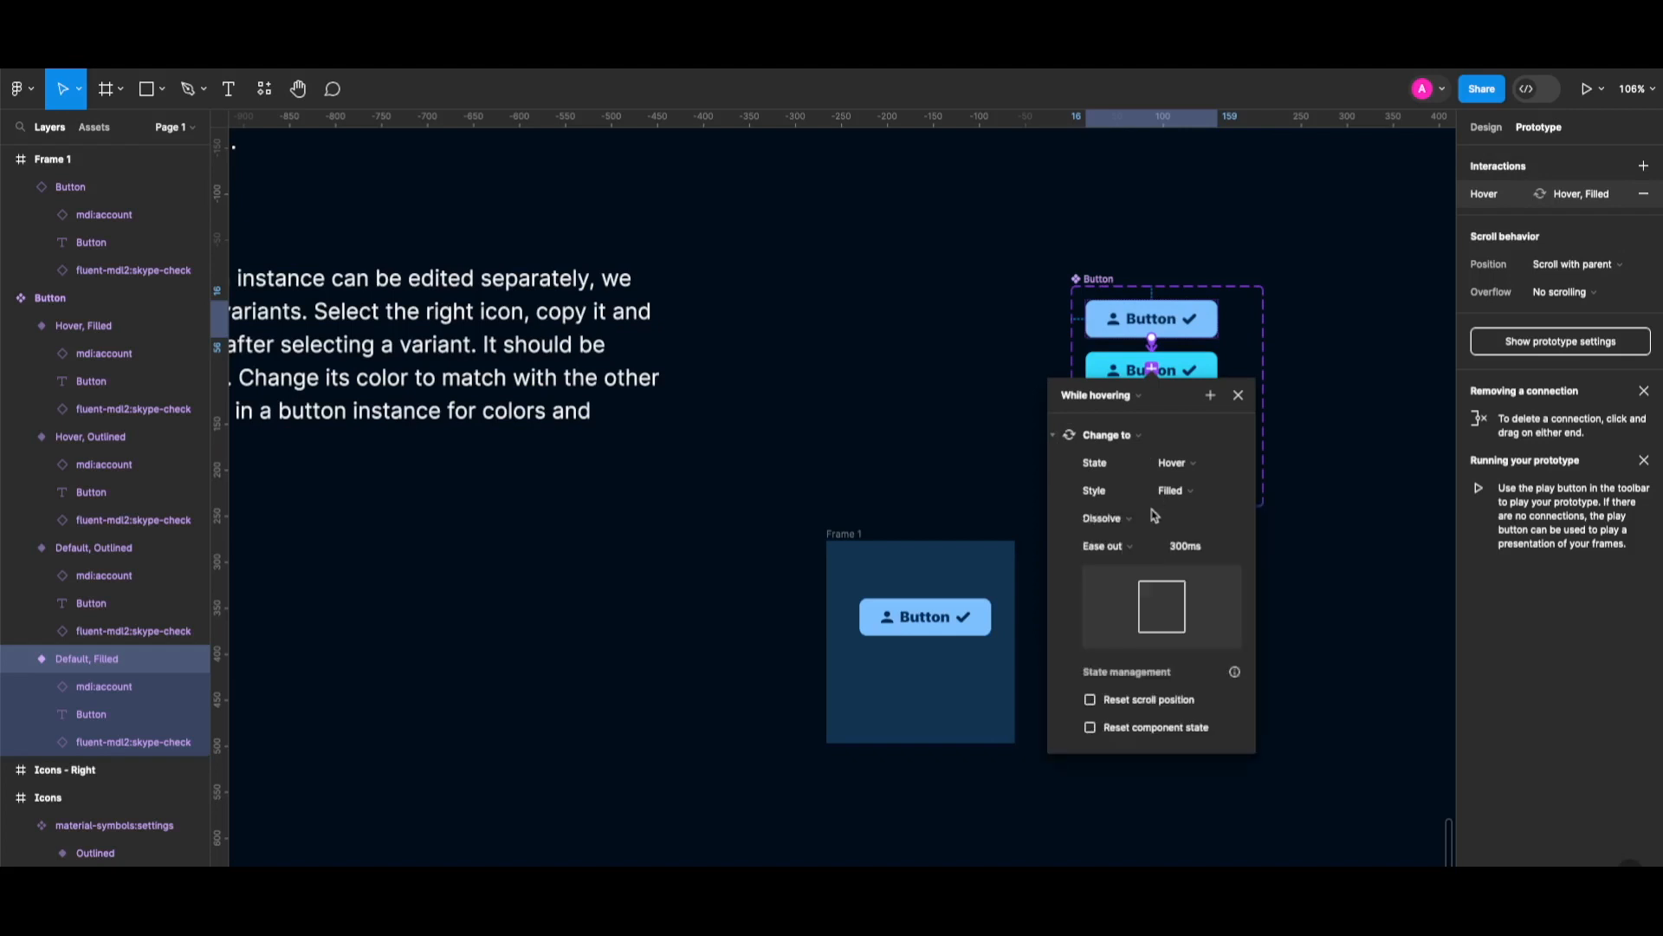
left_click(1185, 553)
key("Left")
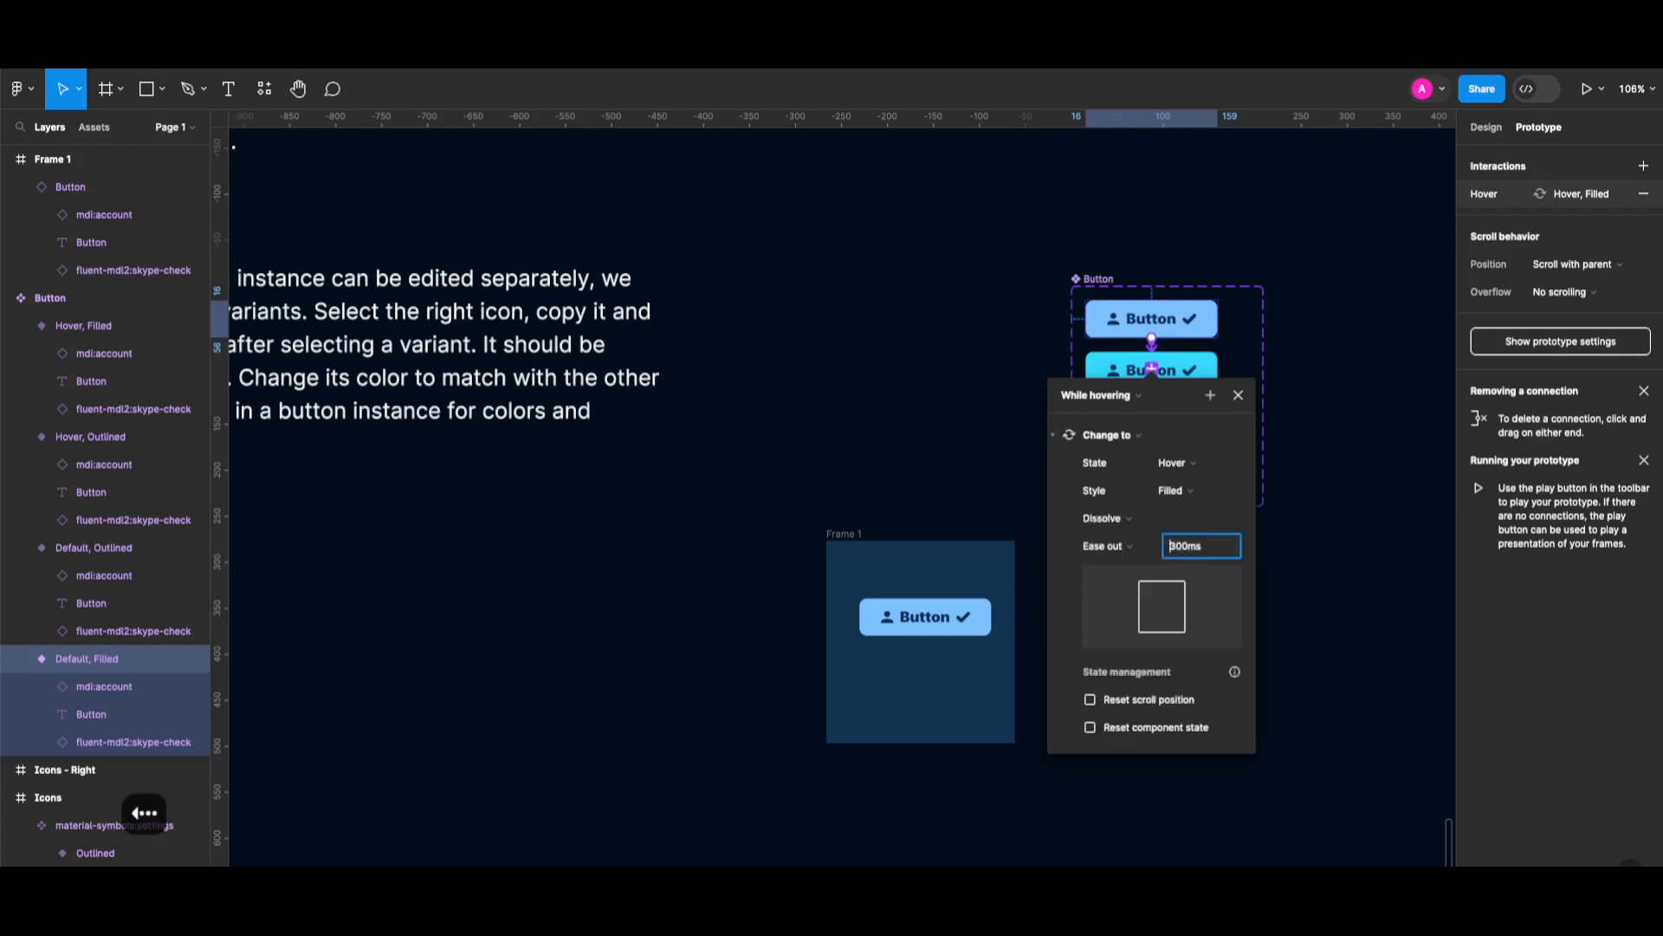
key("shift+Right")
type("1")
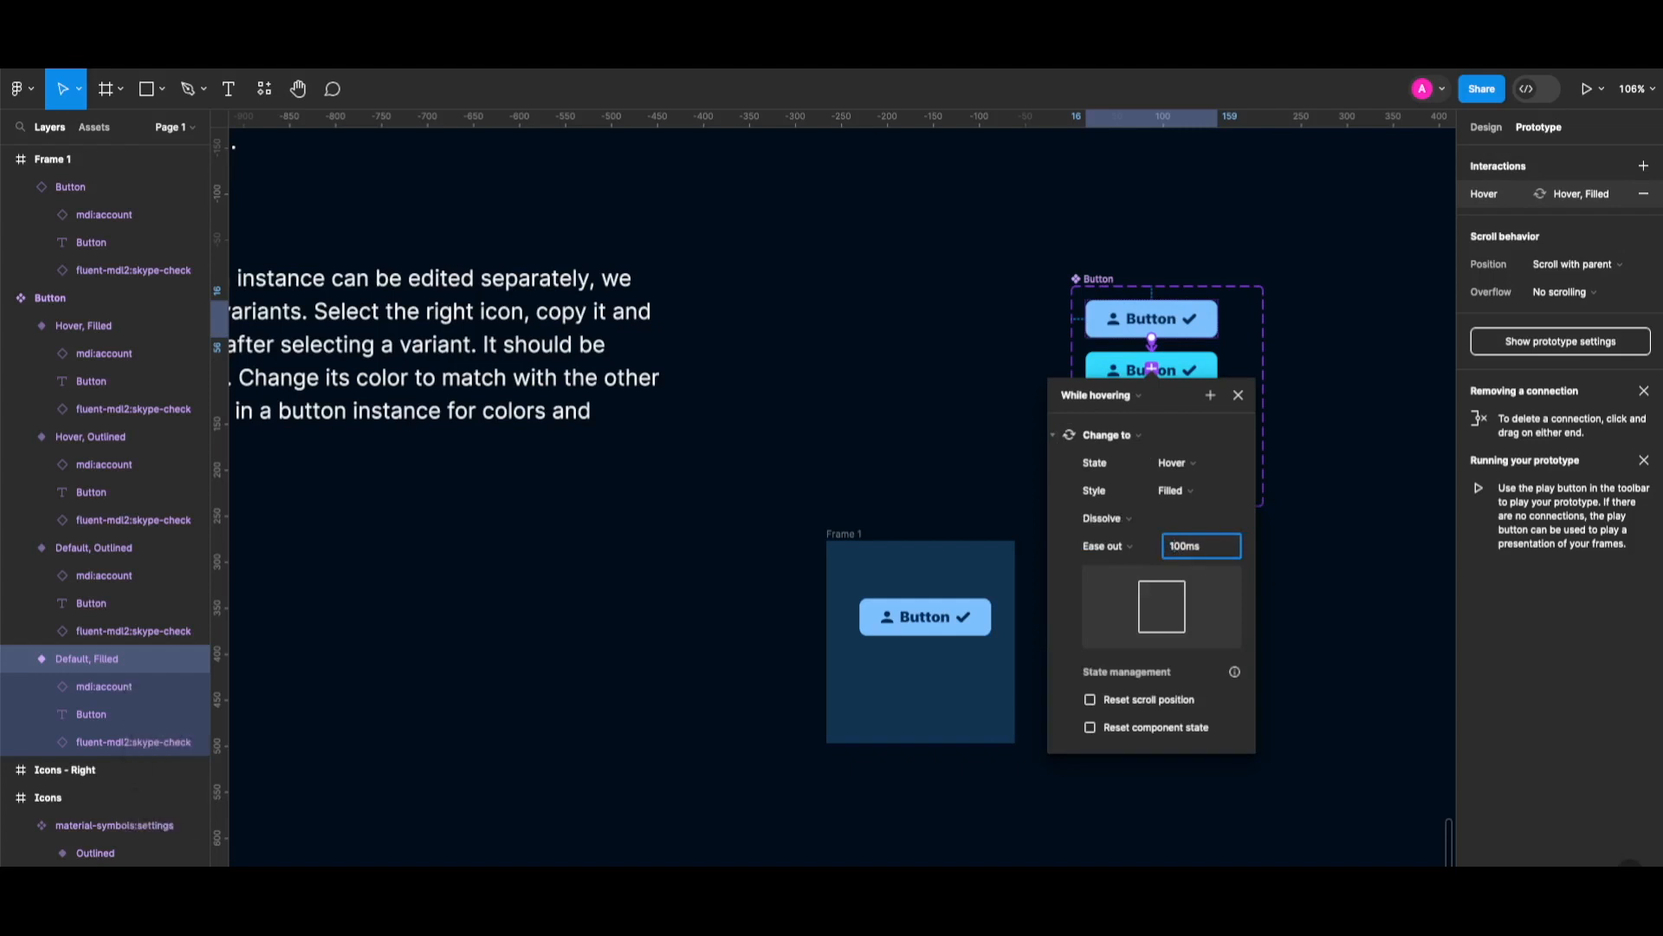
key("Return")
key("Return")
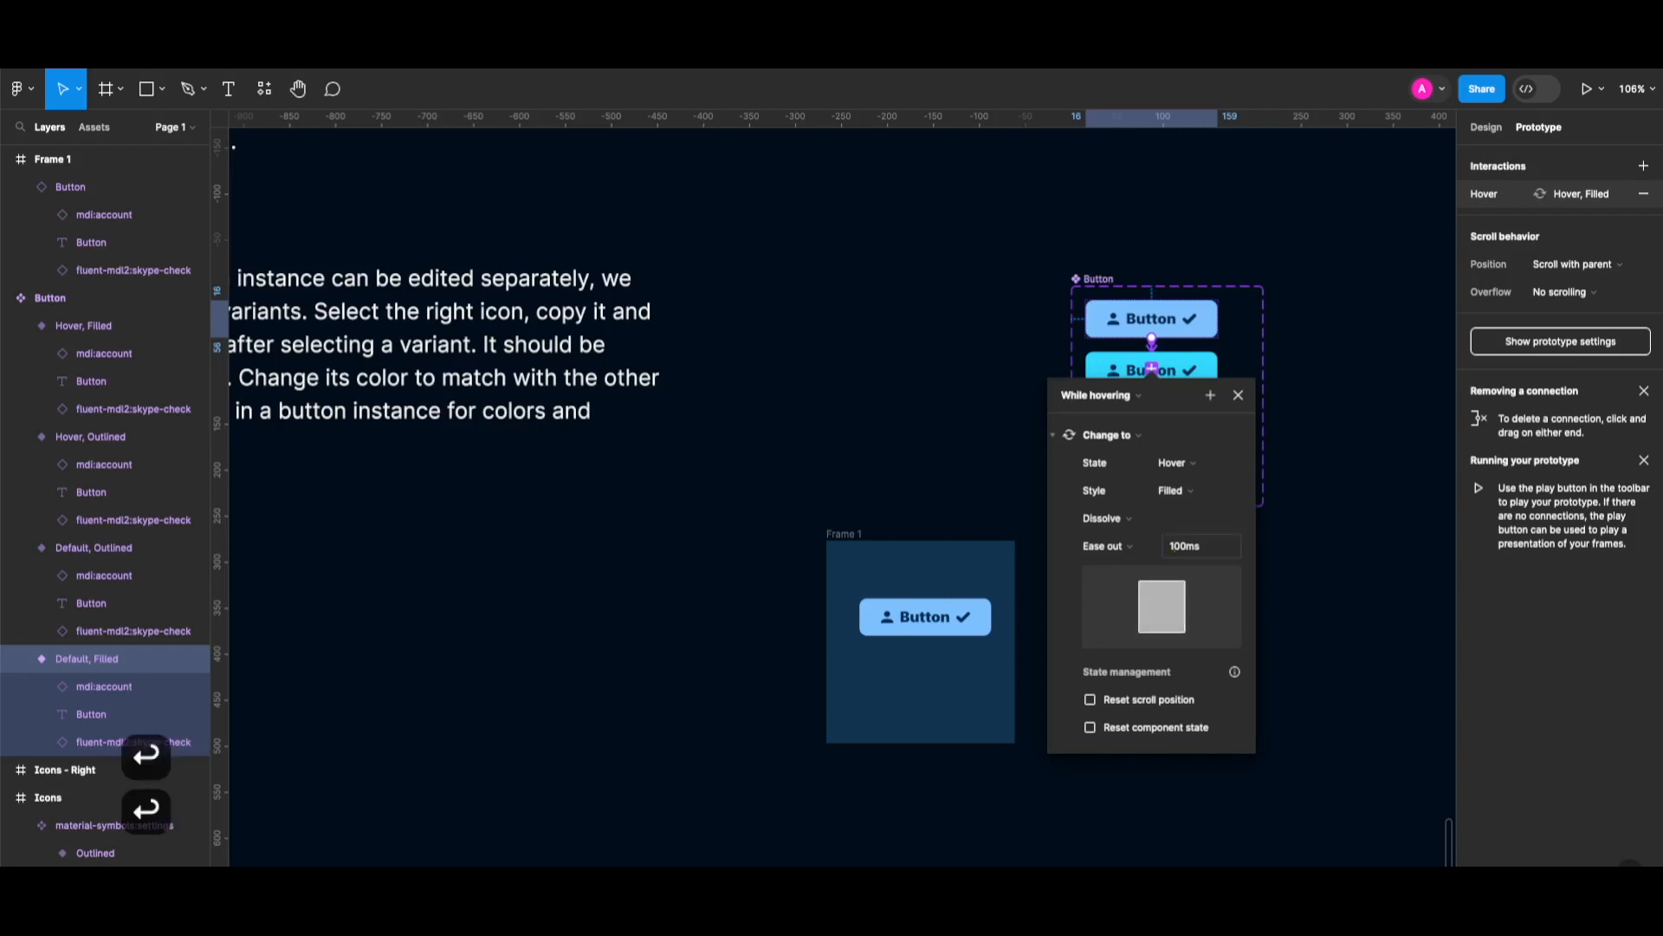
Link Default, Outlined to Hover, Outlined and preview Frame 1 as a prototype.
left_click(1166, 421)
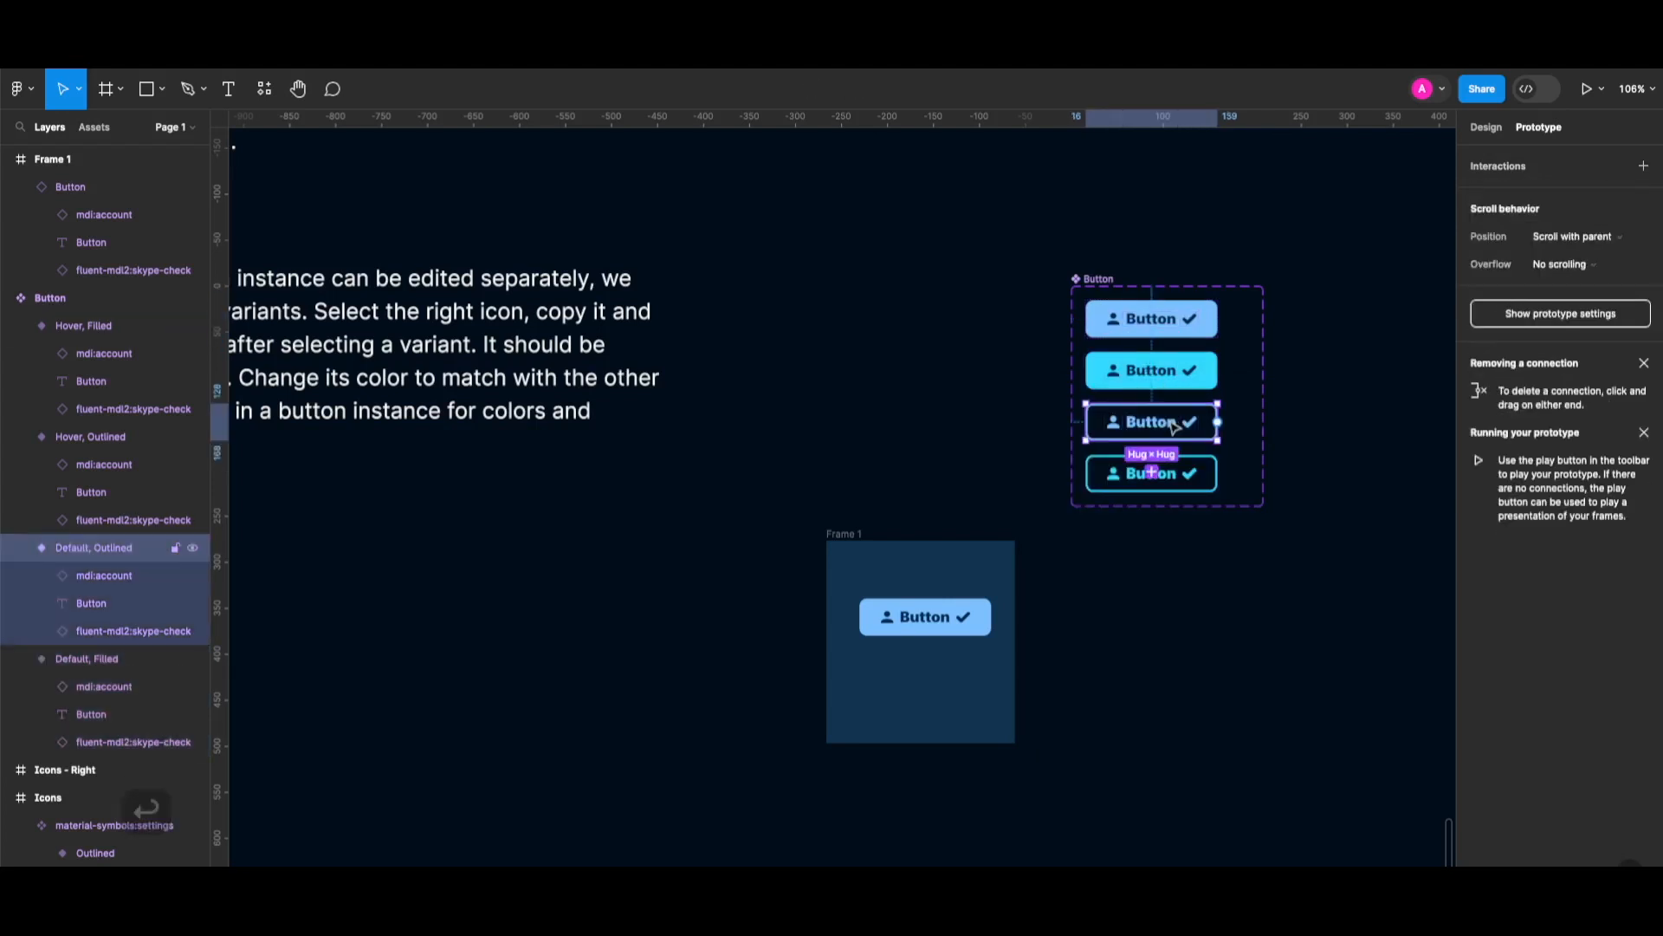
left_click_drag(1153, 441, 1195, 470)
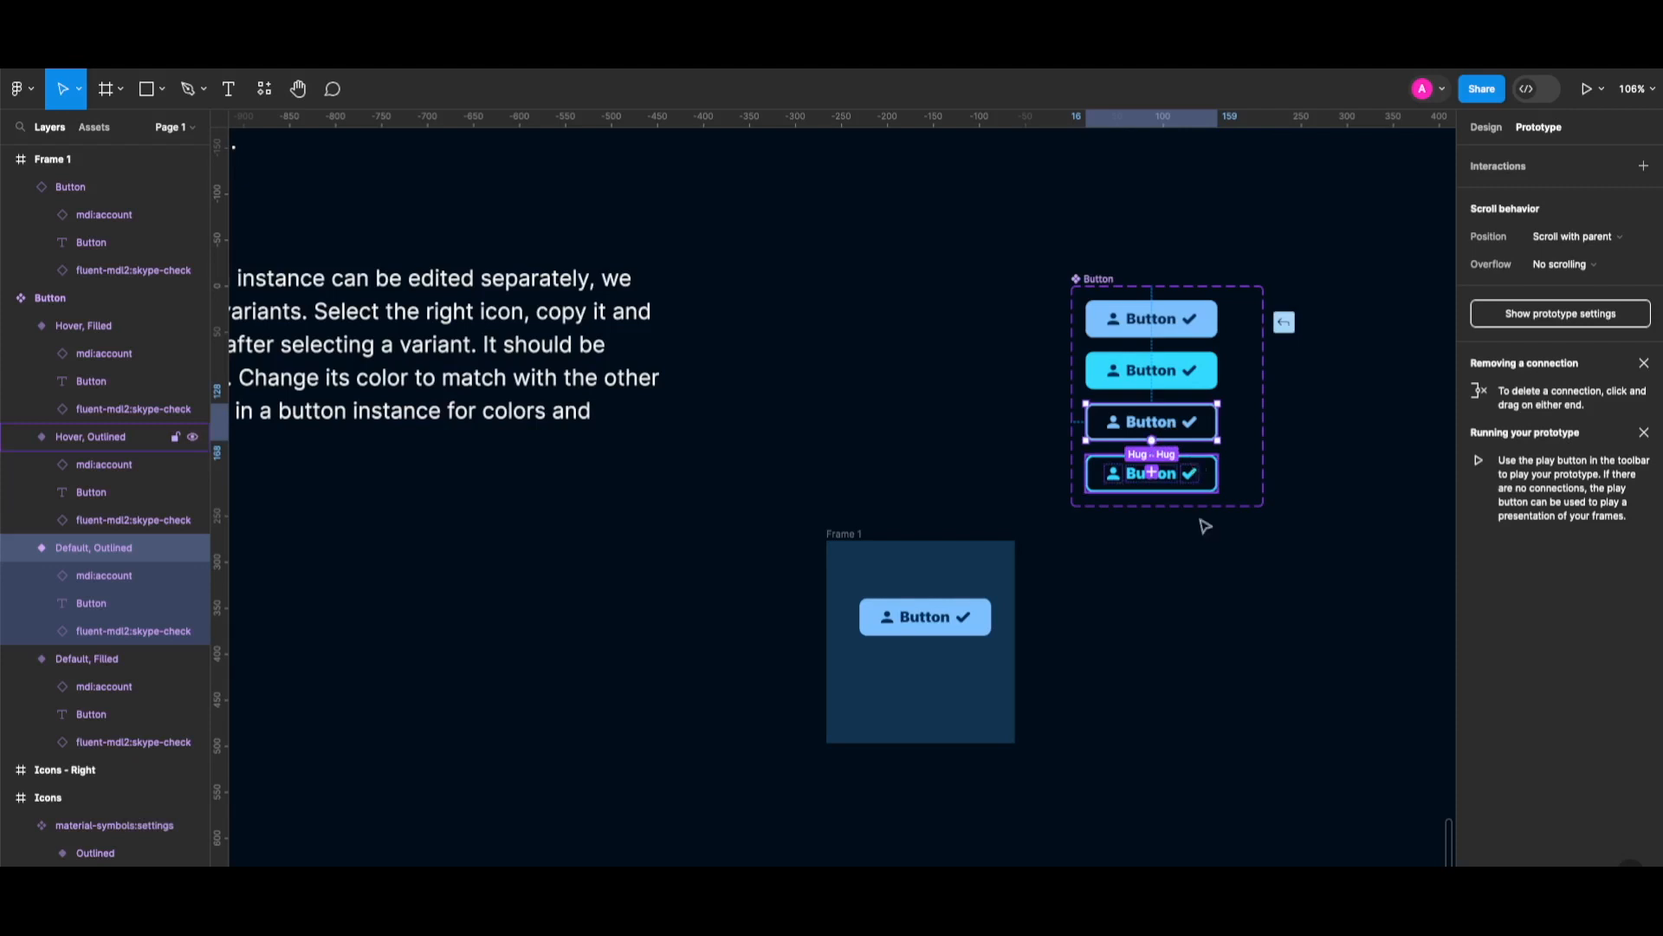
left_click(866, 564)
key("shift+space")
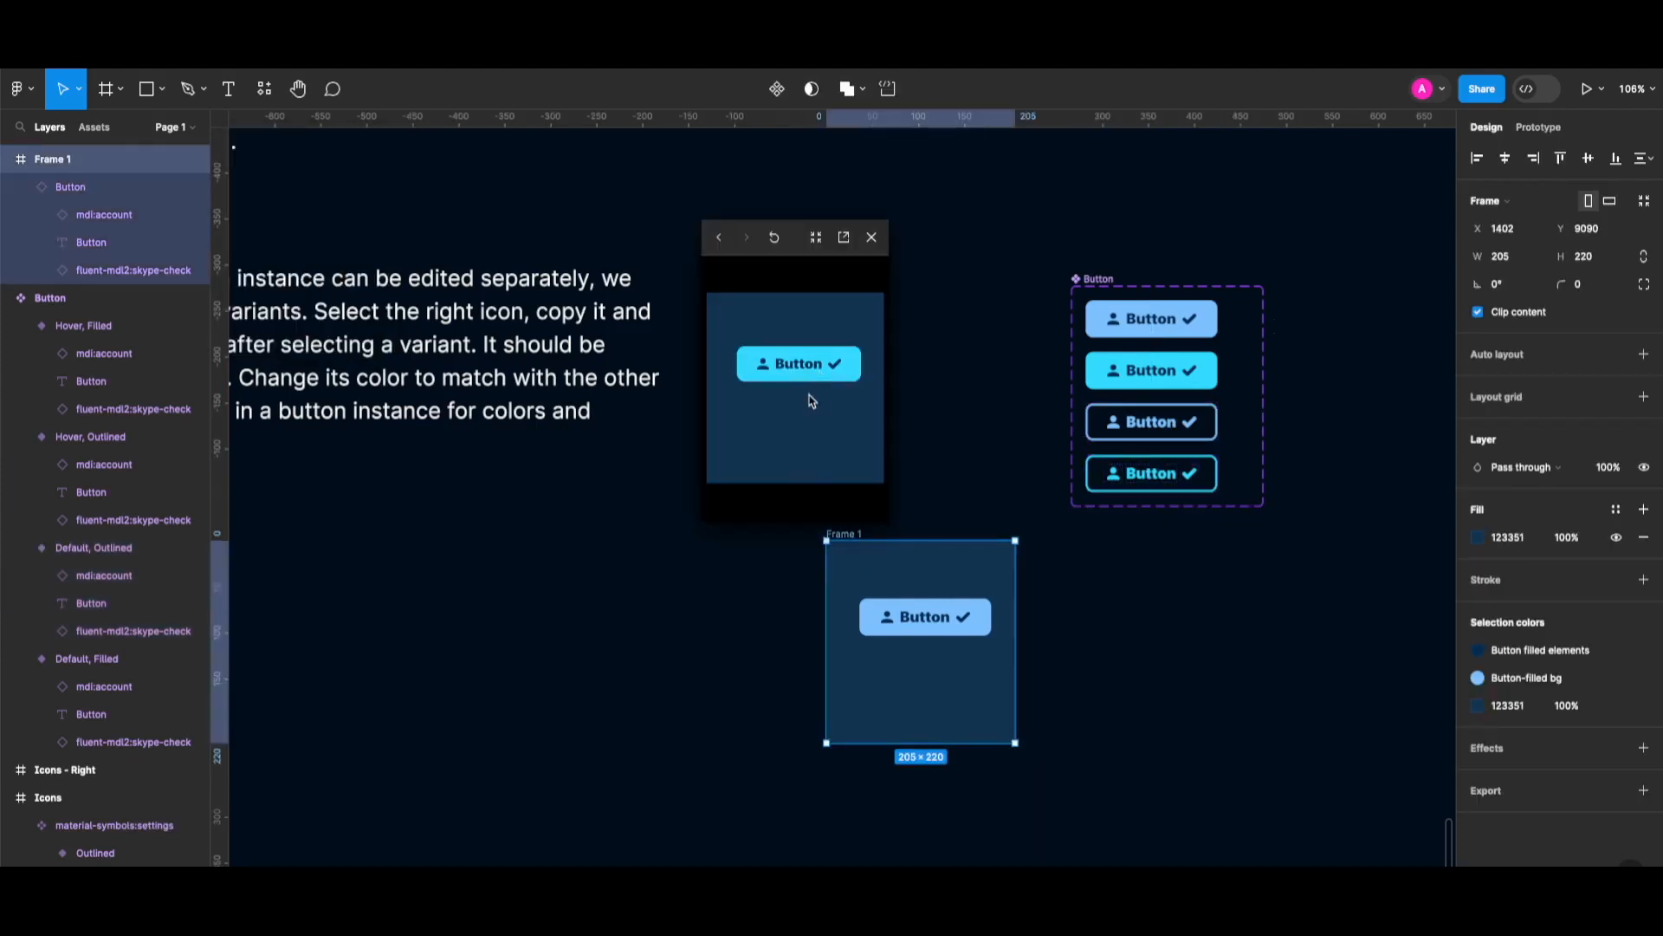
Switch Frame 1's button instance to the Outlined style and close the prototype preview.
left_click(959, 624)
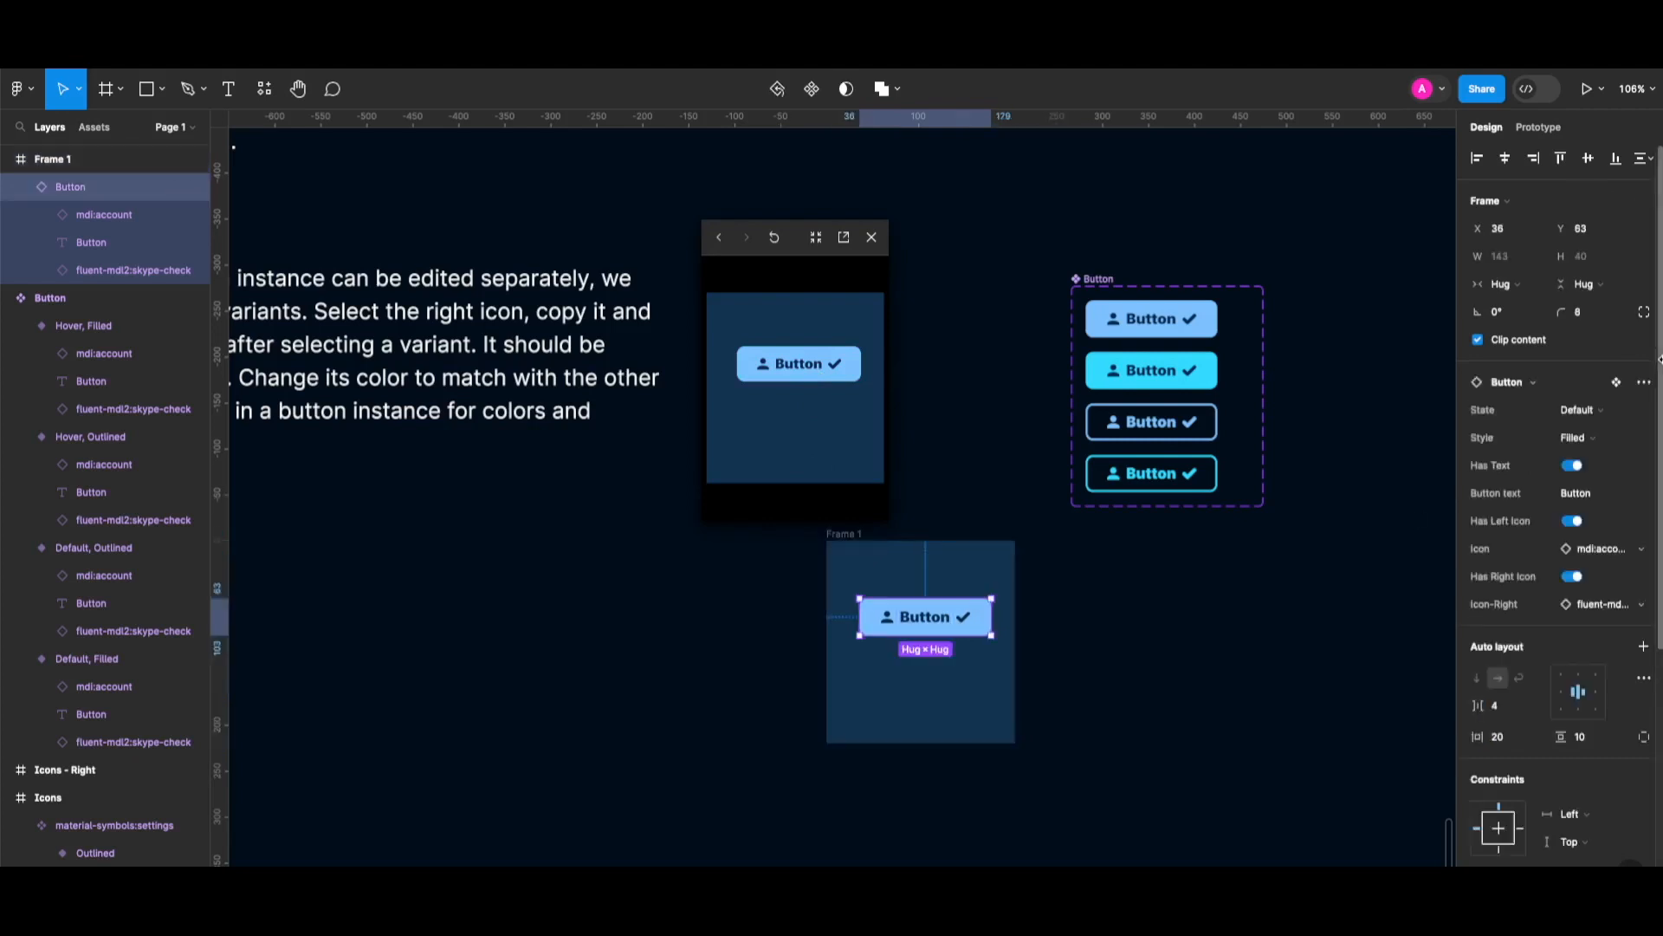
left_click(1586, 437)
left_click(1558, 459)
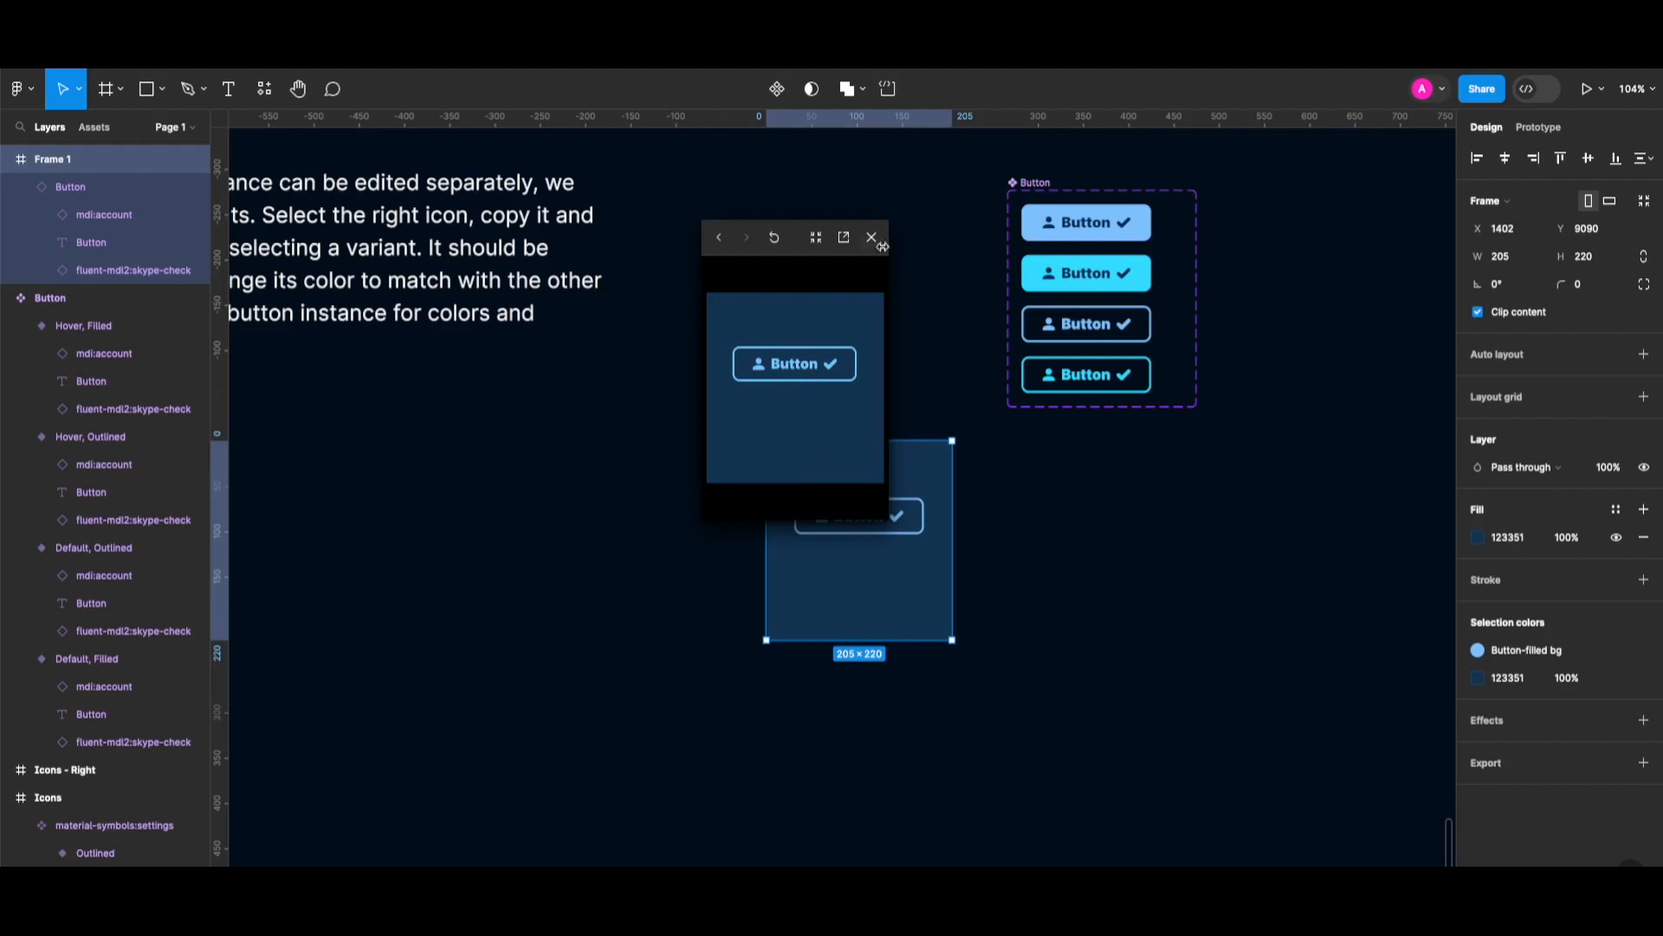
key("Escape")
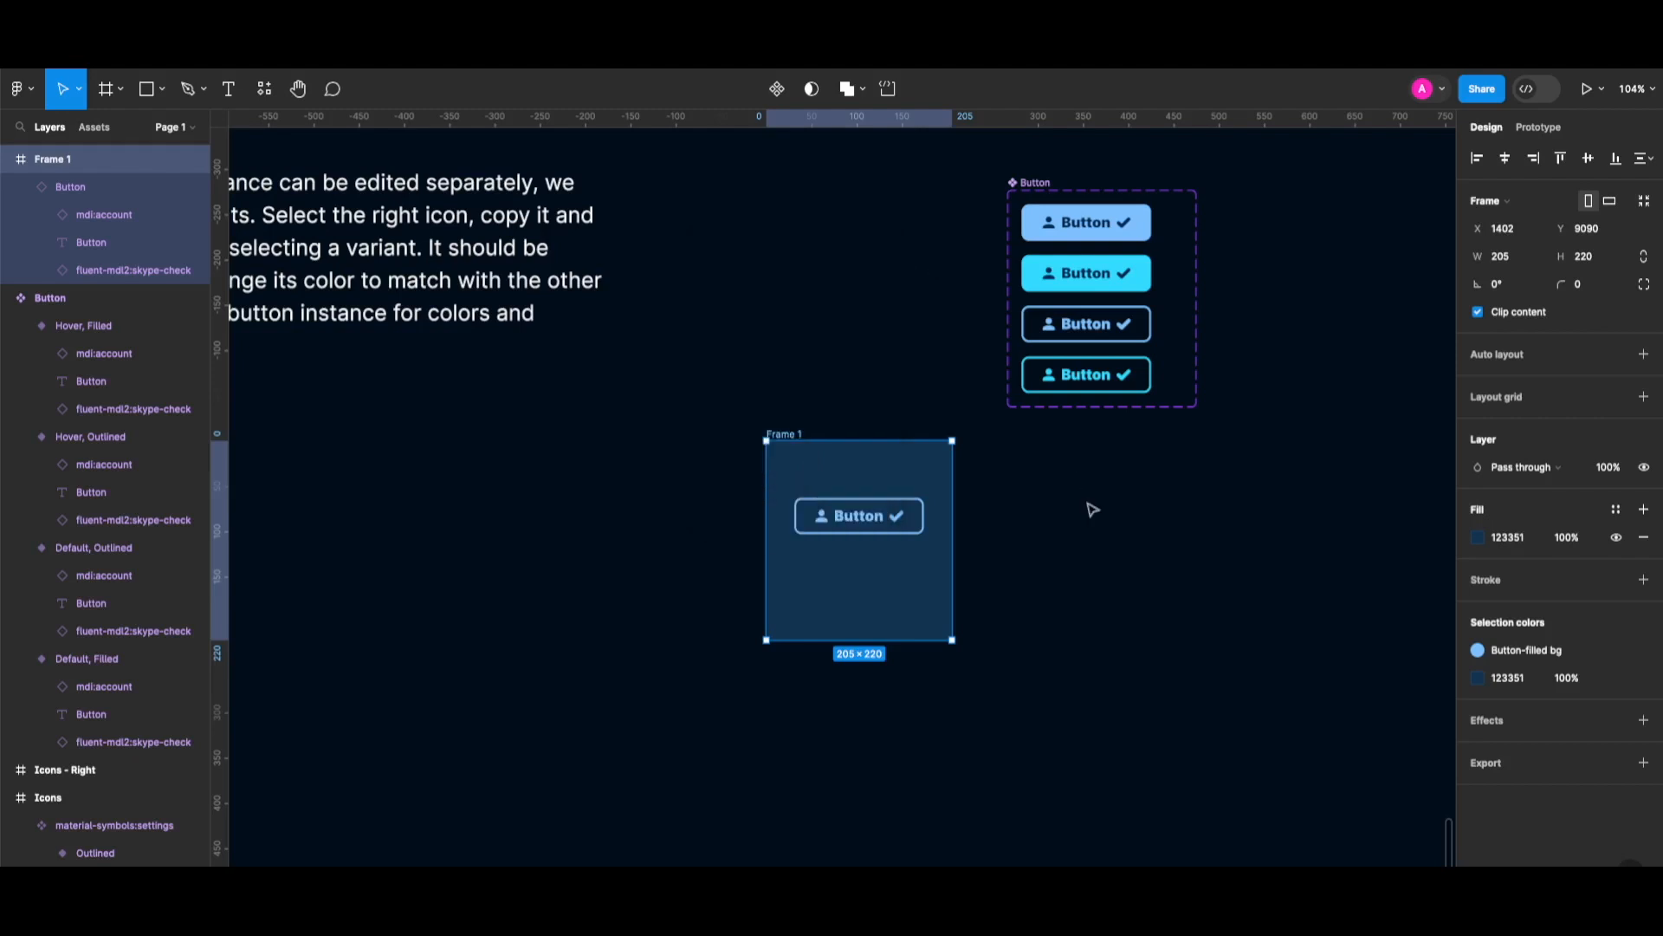